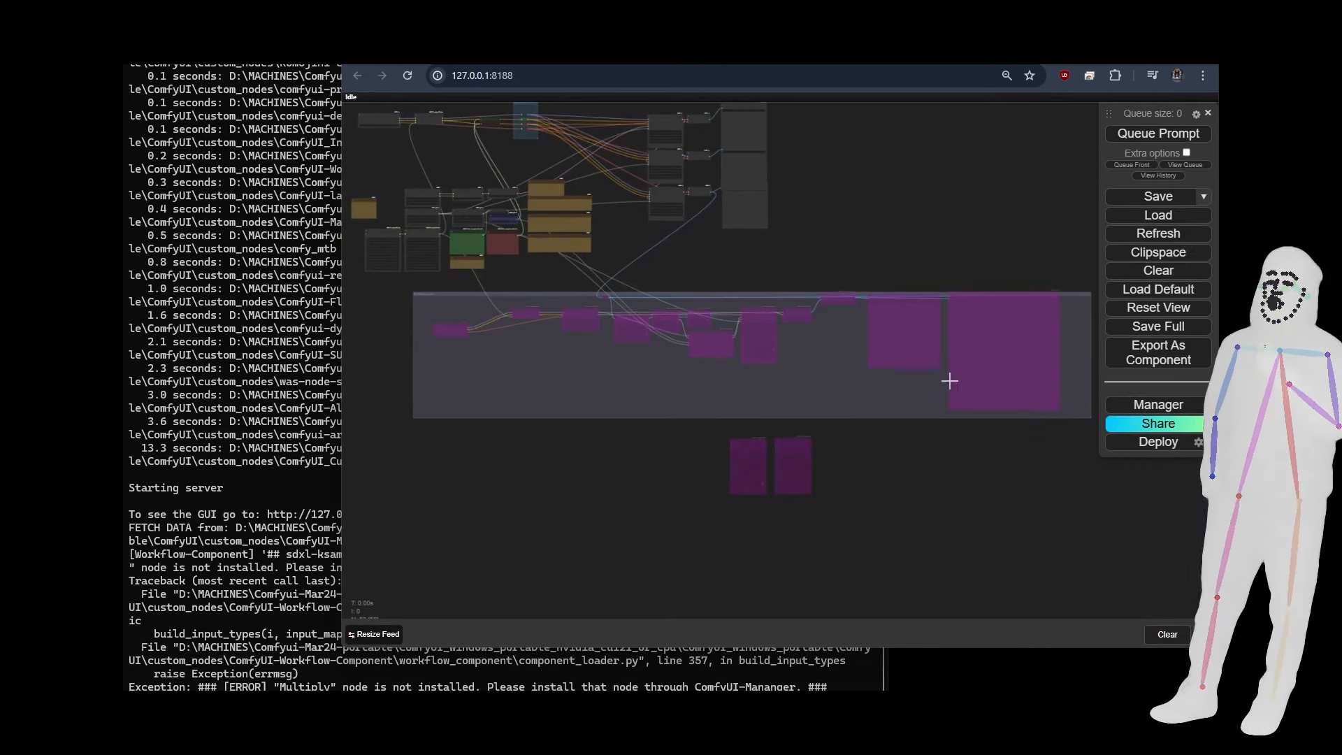
# - Inspect the properties of the SUPIR Toggle node, including its colour-matching setting, and close them
pyautogui.moveTo(397, 283); pyautogui.dragTo(375, 316)
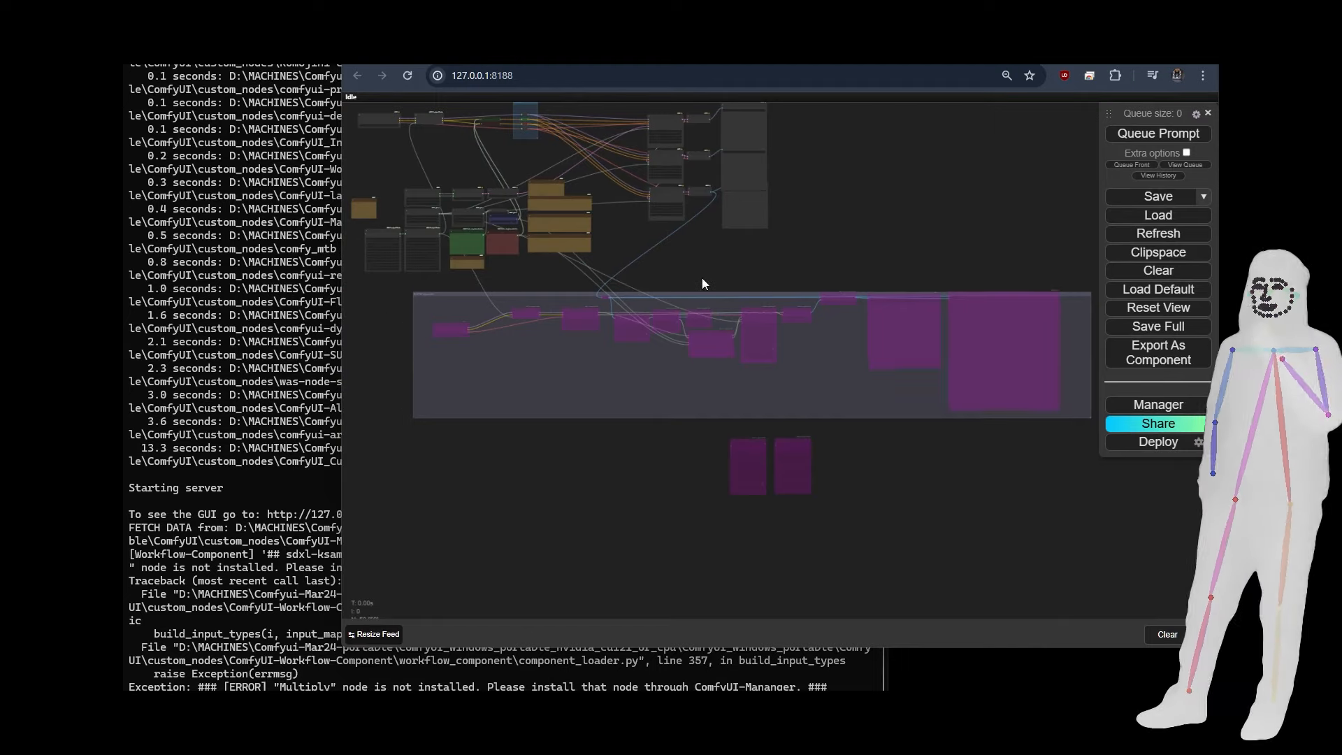
pyautogui.scroll(6, 454, 213)
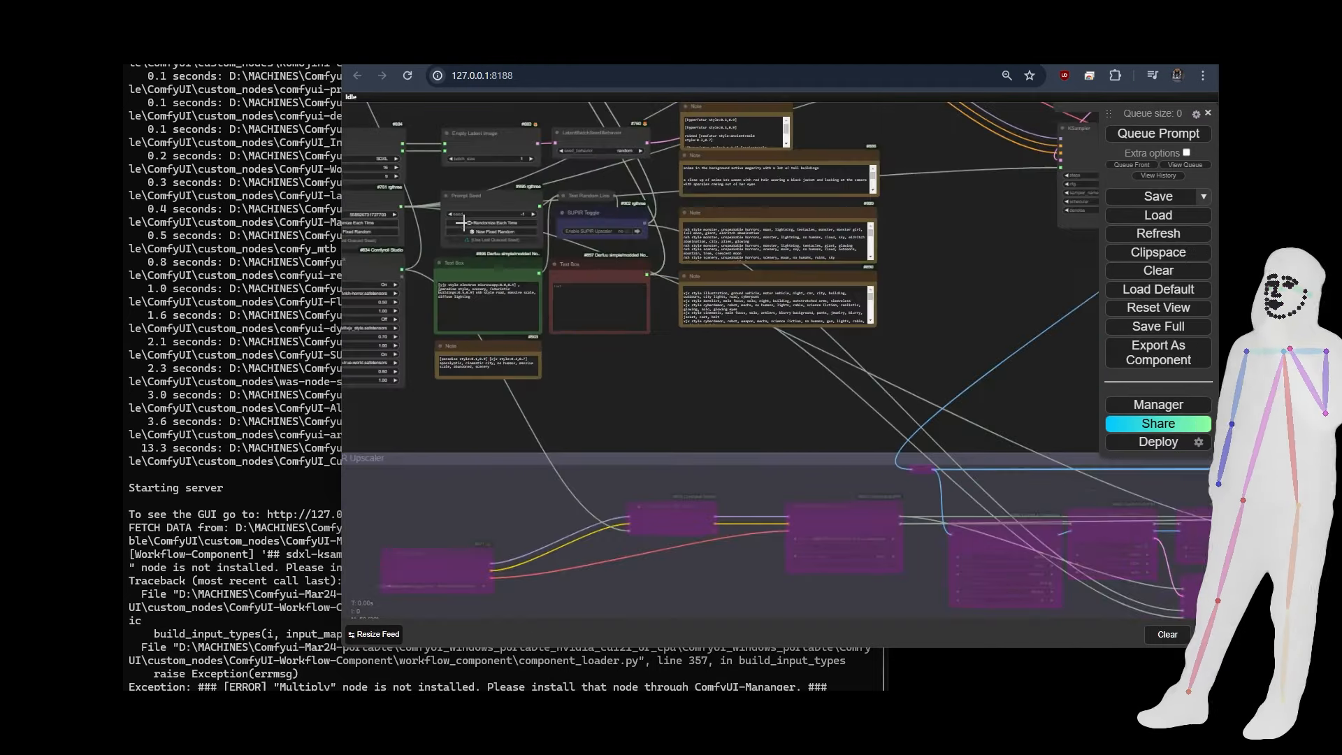
pyautogui.scroll(12, 579, 218)
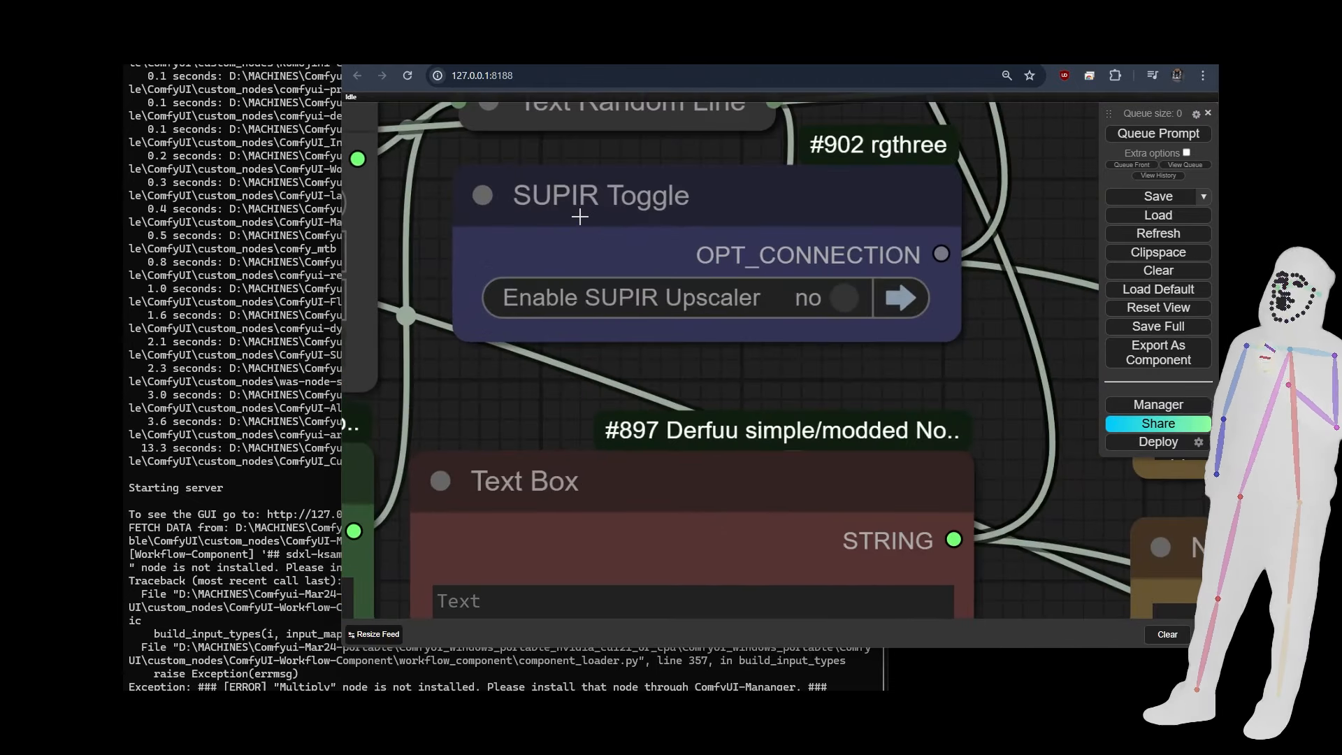
pyautogui.scroll(-7, 808, 349)
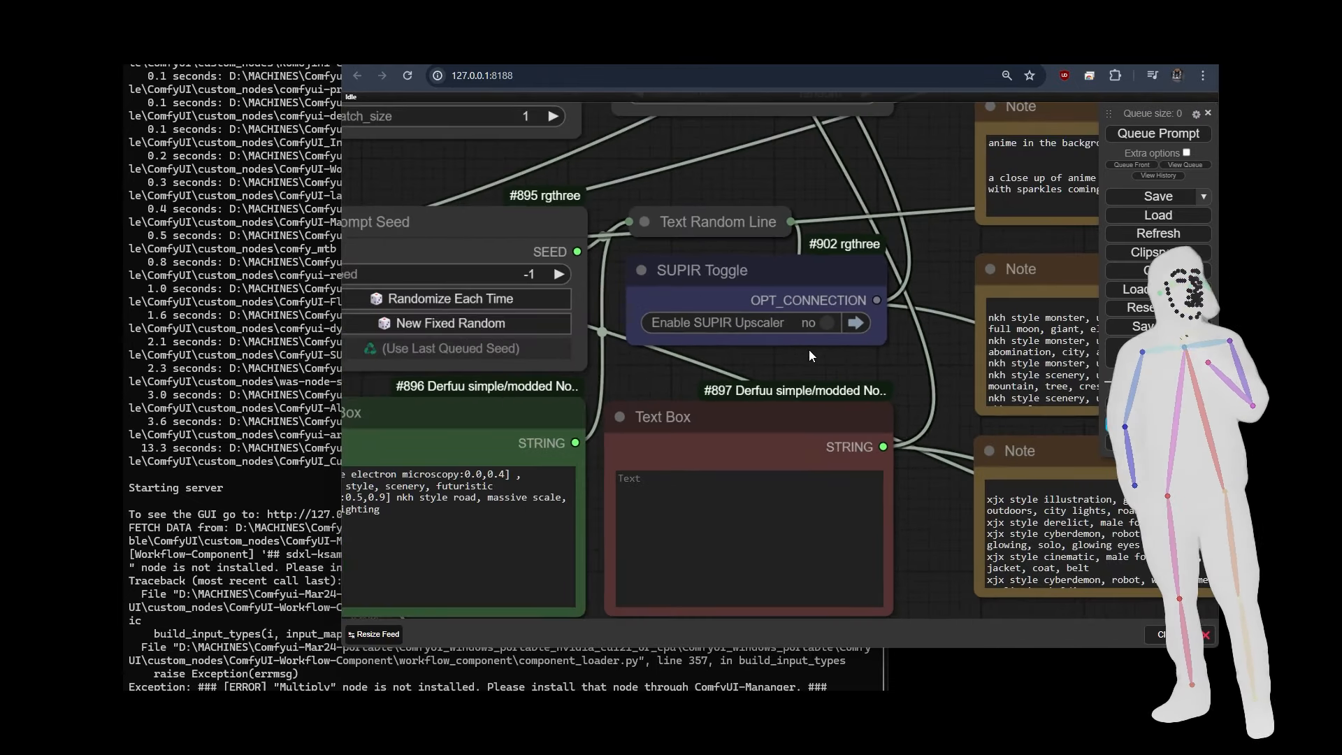
pyautogui.click(640, 271)
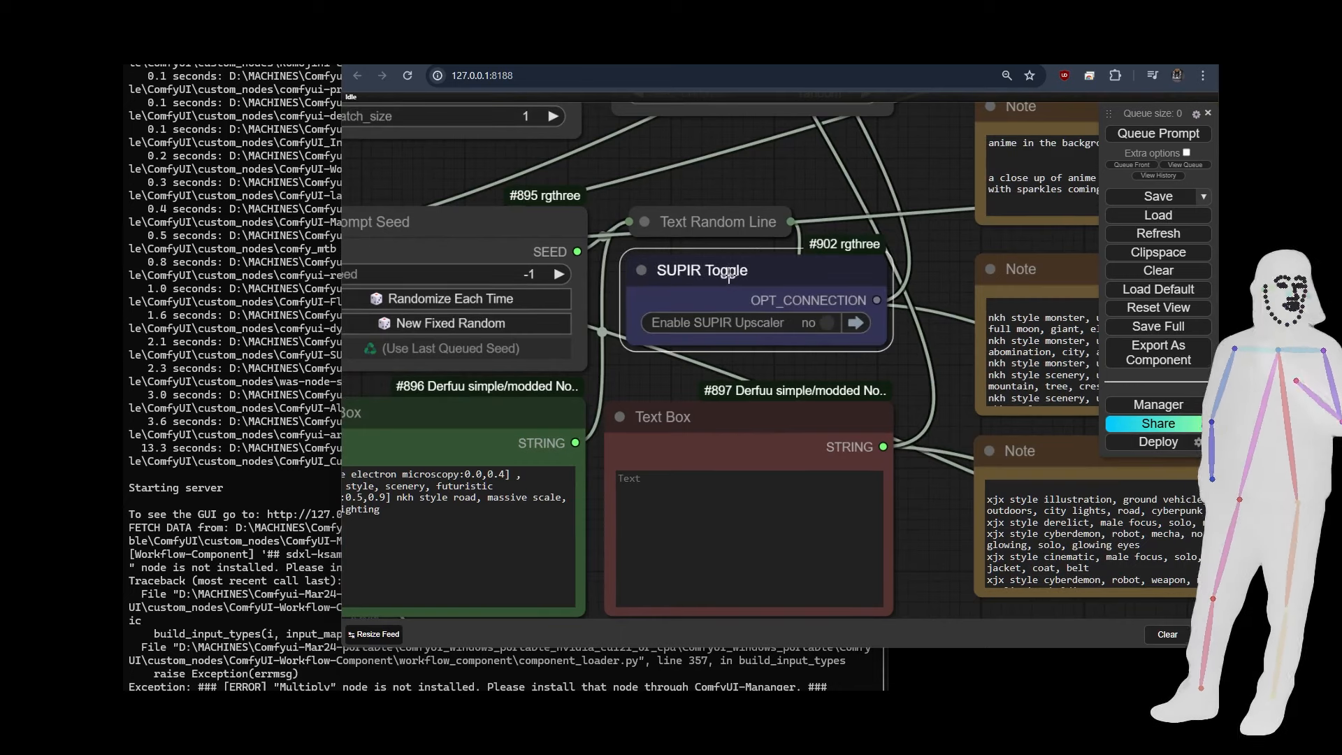
pyautogui.rightClick(749, 272)
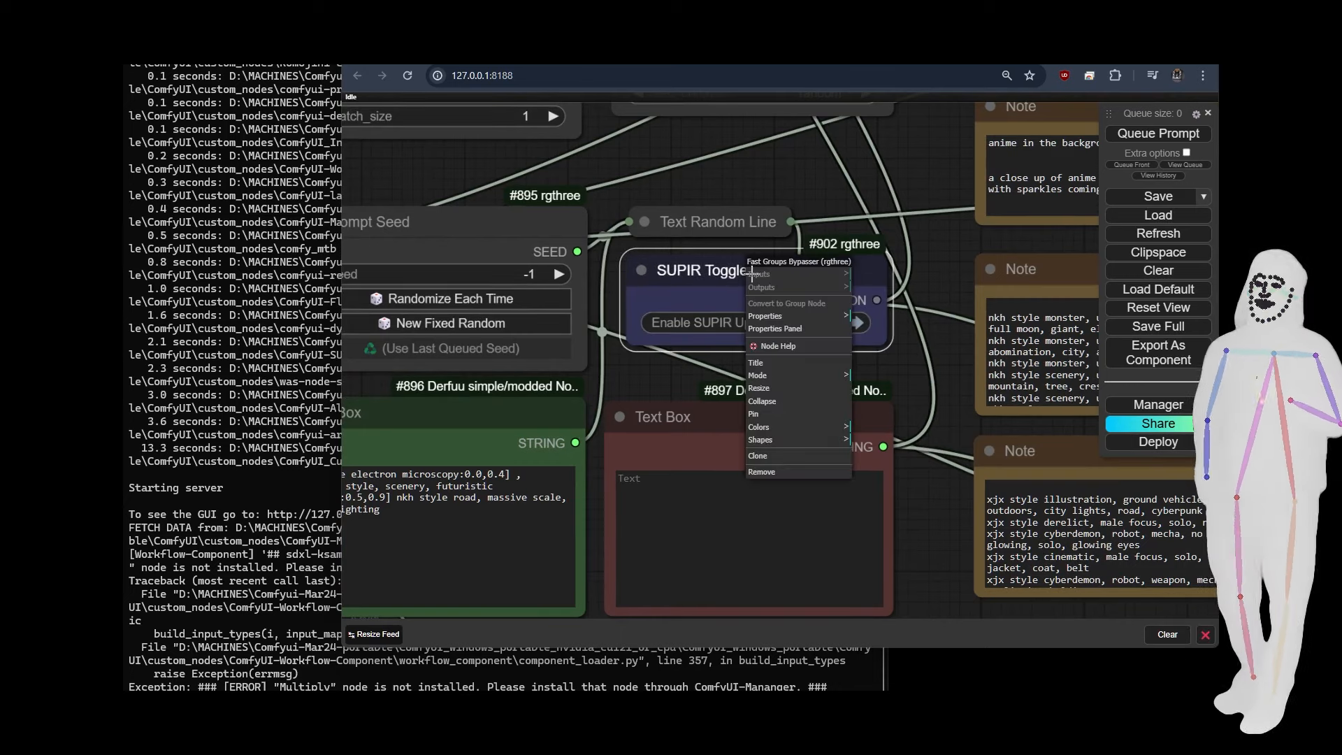
pyautogui.click(773, 330)
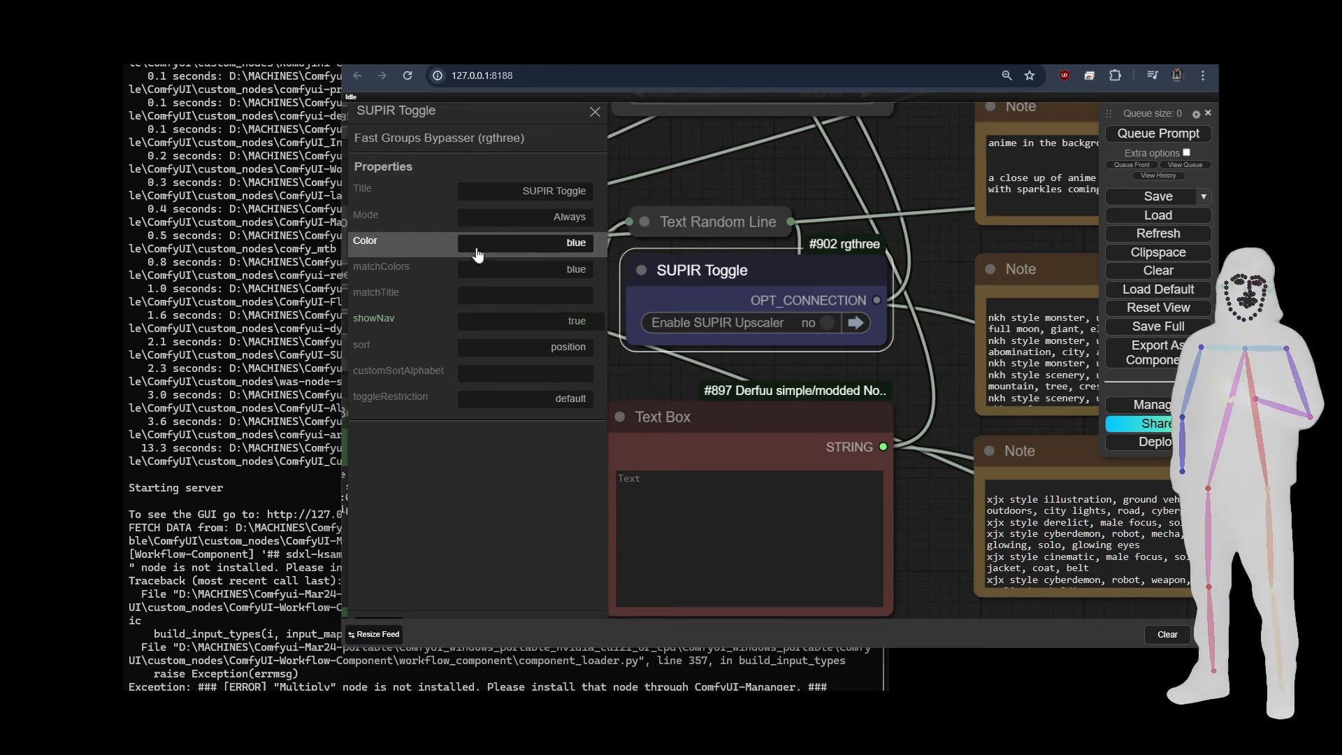
pyautogui.click(594, 113)
# - Look up the colour options available for the SUPIR Upscaler group
pyautogui.scroll(-5, 690, 183)
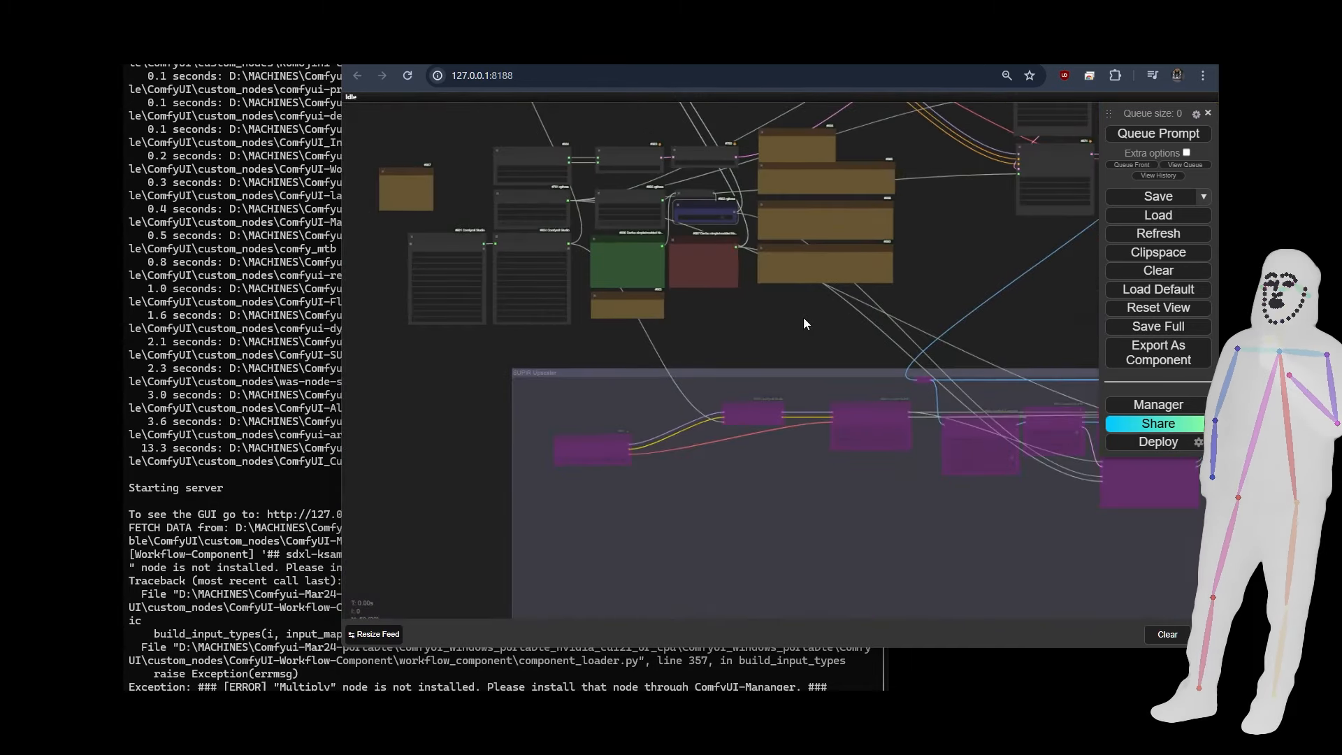
pyautogui.moveTo(803, 316); pyautogui.dragTo(594, 231)
pyautogui.rightClick(591, 283)
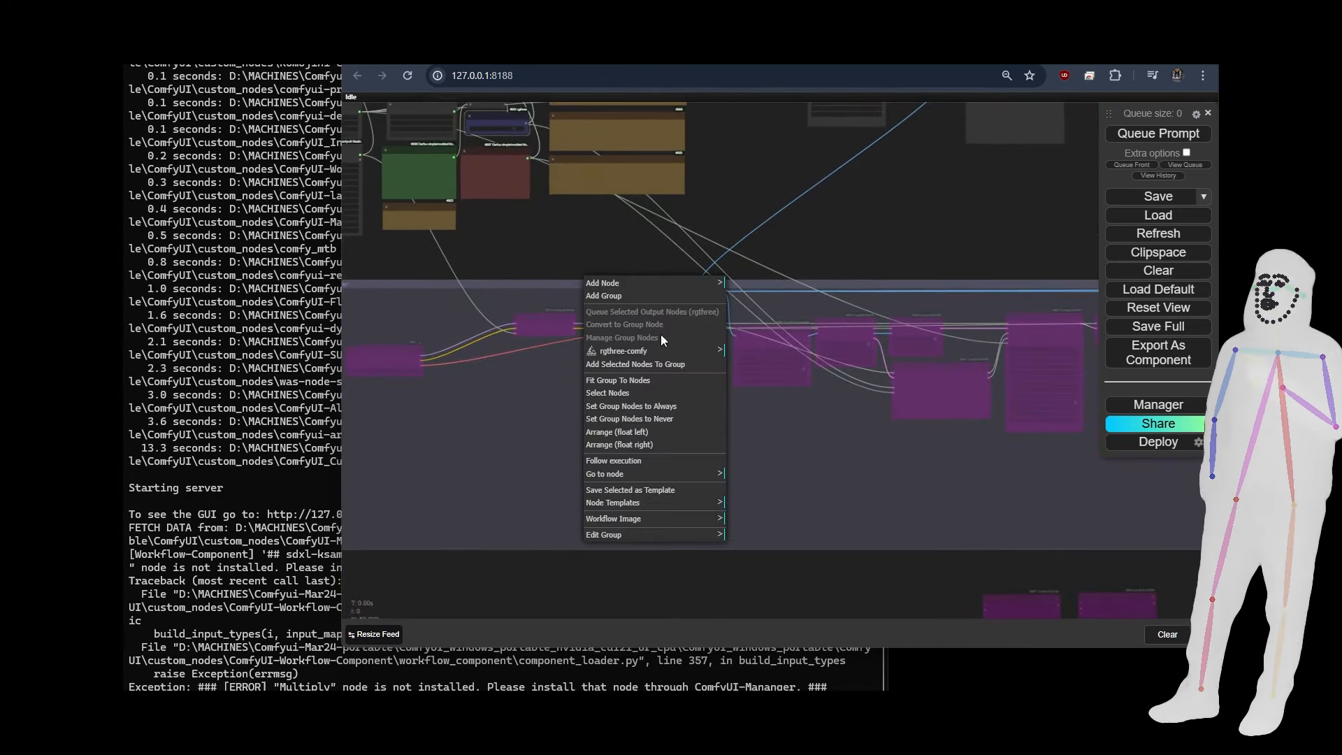
pyautogui.click(633, 535)
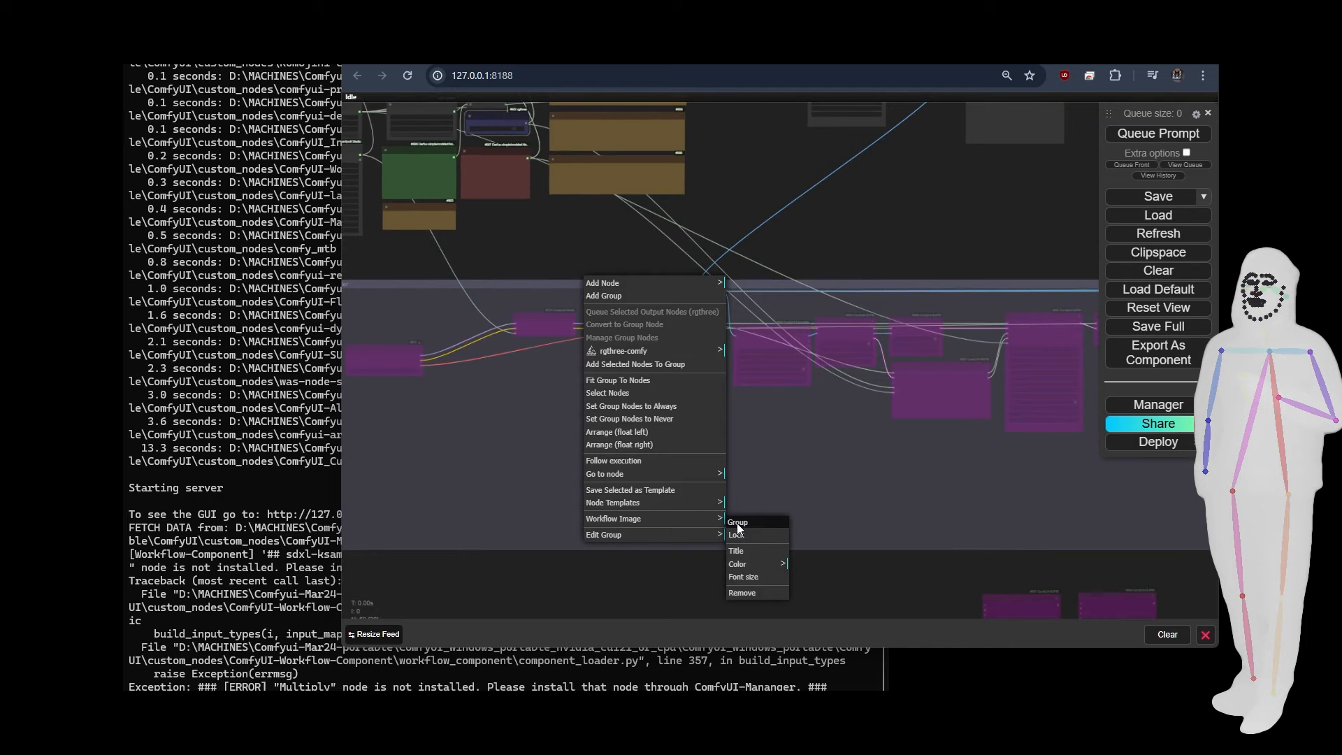
pyautogui.click(739, 565)
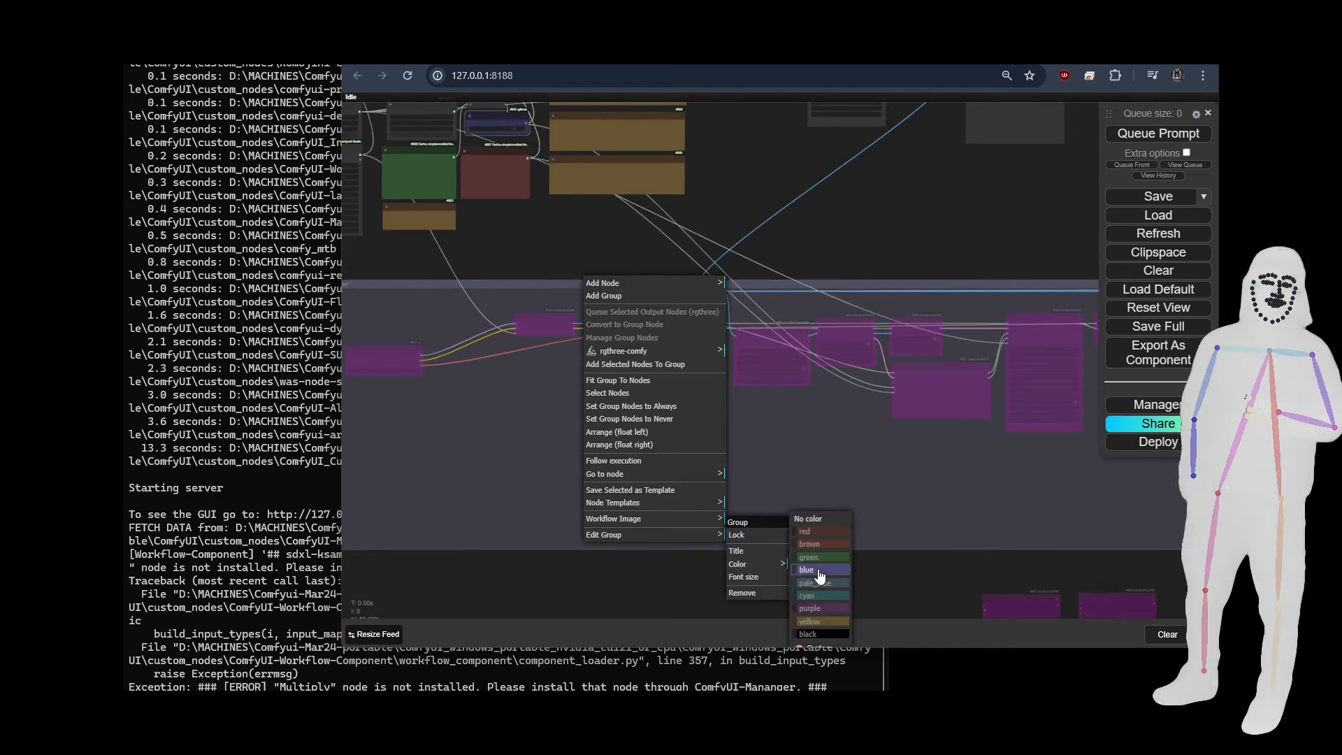
pyautogui.scroll(-3, 828, 250)
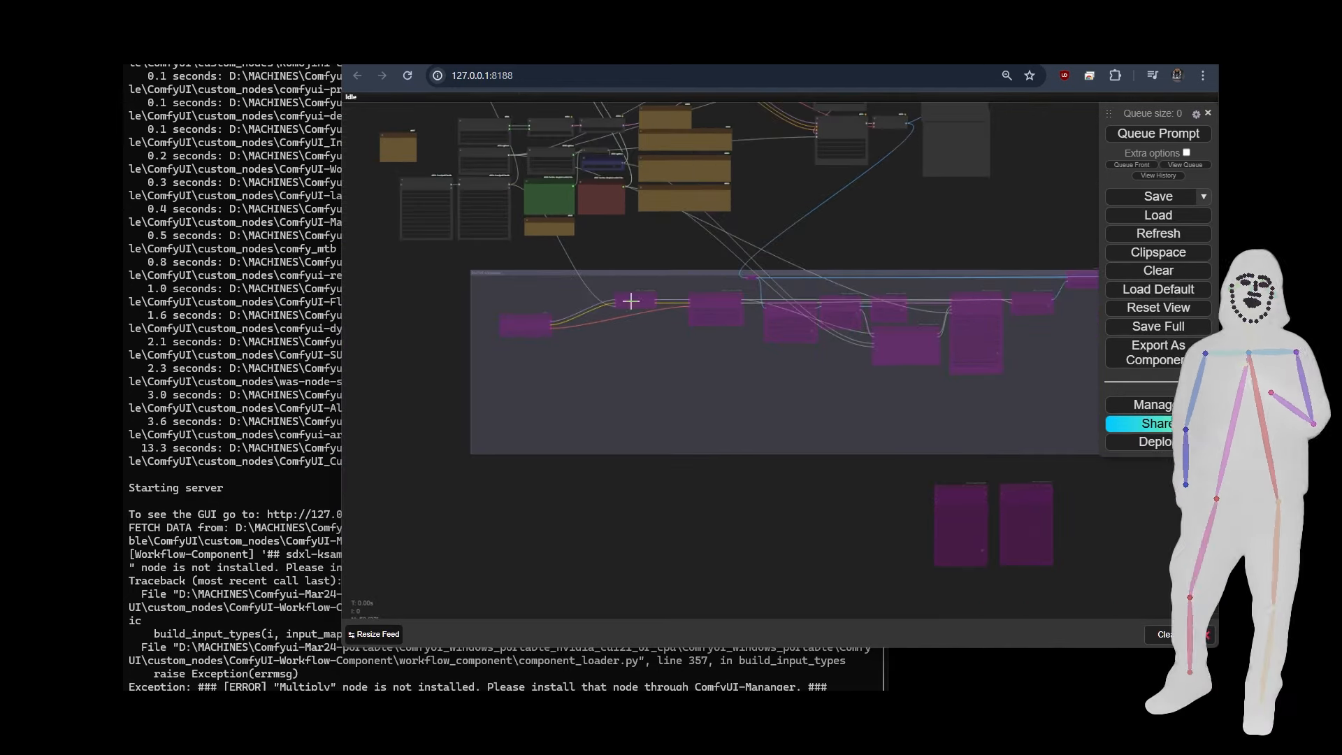
# - Set Enable SUPIR Upscaler to yes in the SUPIR Toggle node
pyautogui.moveTo(828, 492); pyautogui.dragTo(958, 546)
pyautogui.scroll(4, 732, 228)
pyautogui.scroll(5, 732, 228)
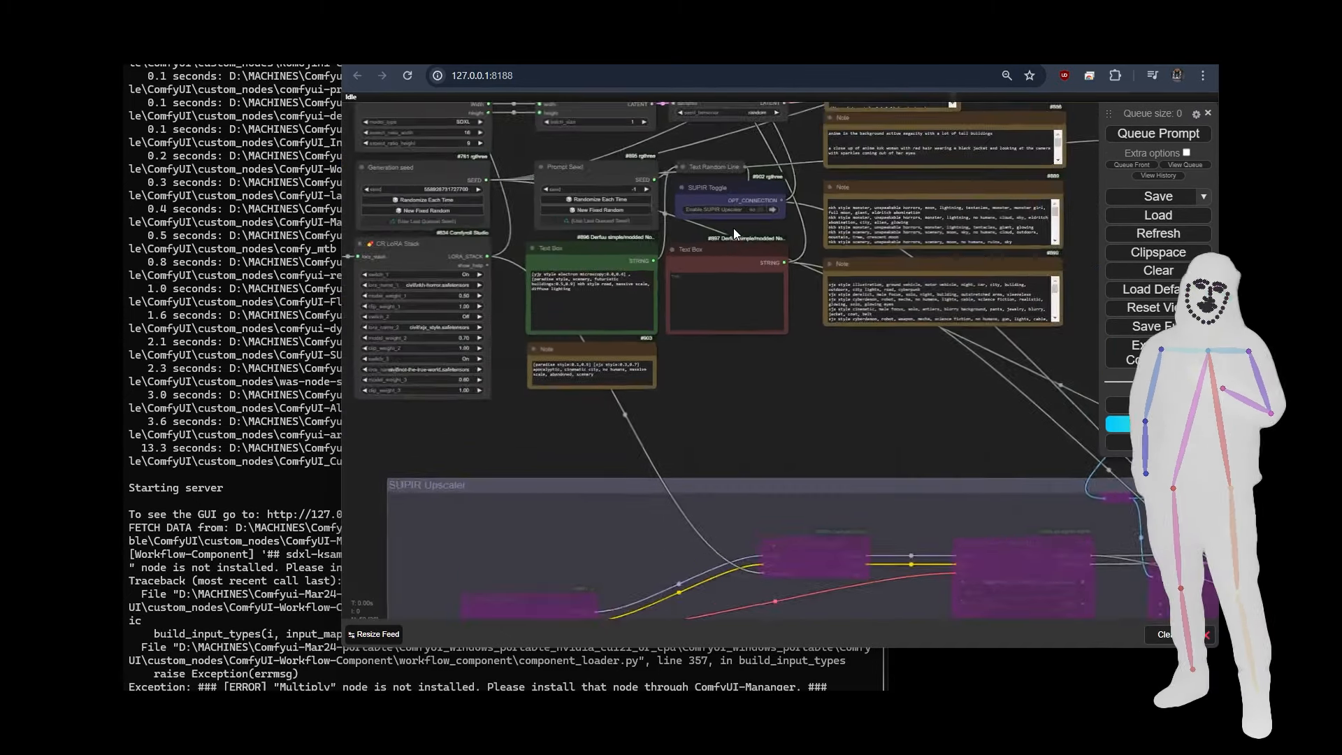
pyautogui.click(757, 205)
# - Examine the nodes inside the SUPIR Upscaler group and their place in the whole workflow
pyautogui.moveTo(795, 409); pyautogui.dragTo(681, 288)
pyautogui.scroll(-8, 735, 278)
pyautogui.moveTo(783, 295); pyautogui.dragTo(644, 267)
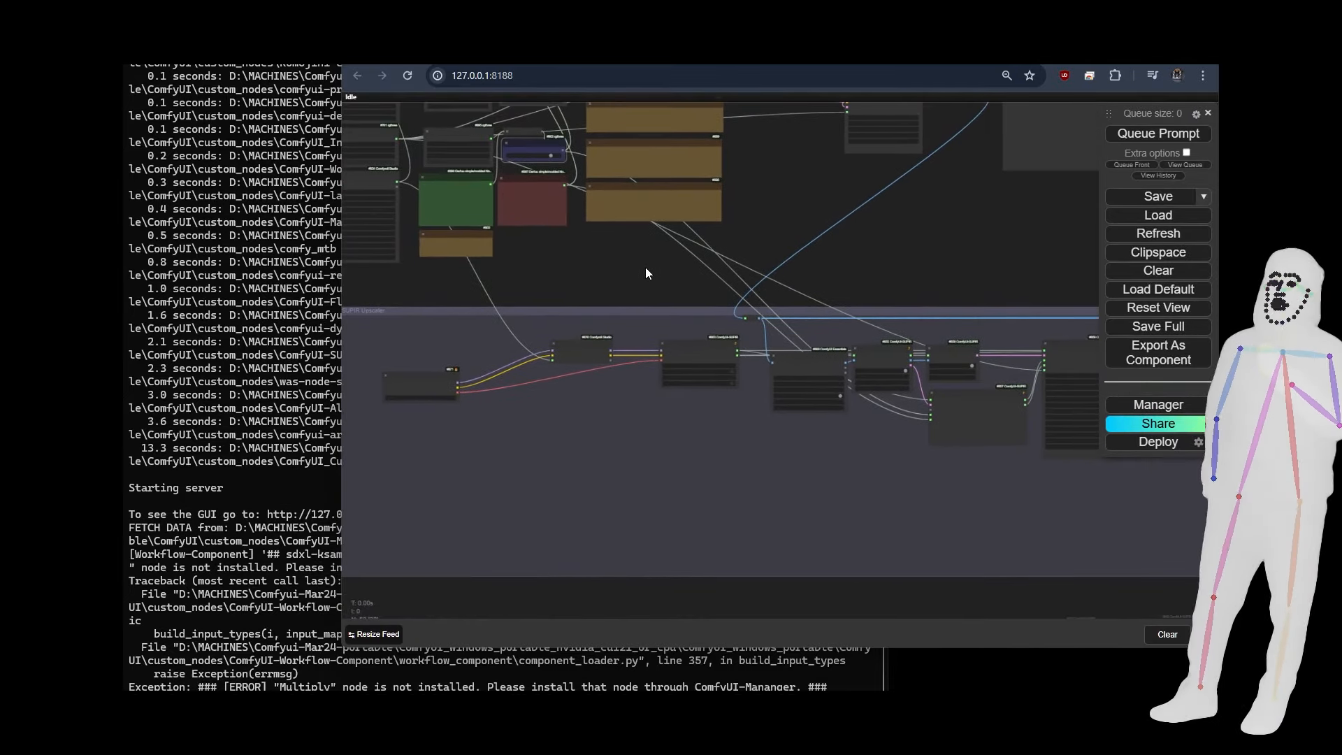
pyautogui.scroll(-5, 604, 244)
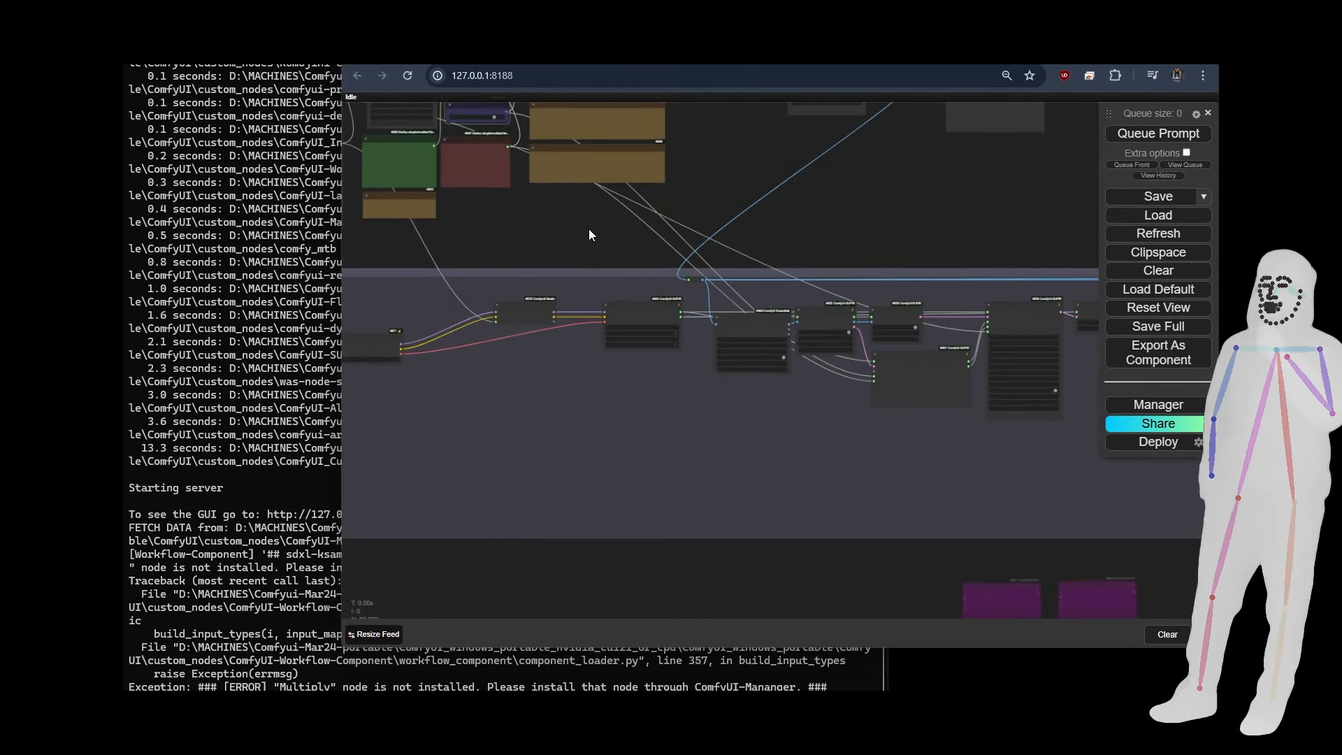
pyautogui.scroll(-1, 589, 231)
pyautogui.moveTo(563, 209); pyautogui.dragTo(688, 308)
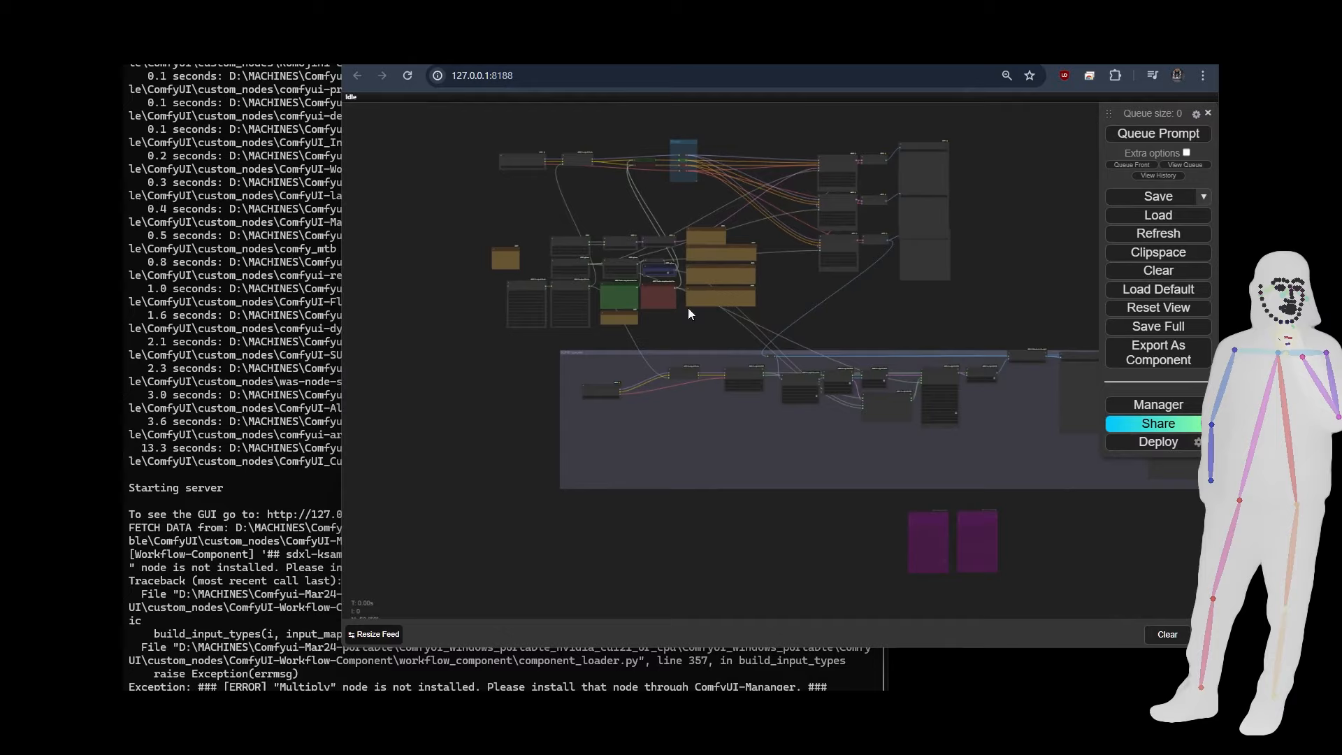
# - Examine the SUPIR Toggle node together with the surrounding seed, prompt text and note nodes
pyautogui.scroll(4, 642, 272)
pyautogui.scroll(6, 643, 272)
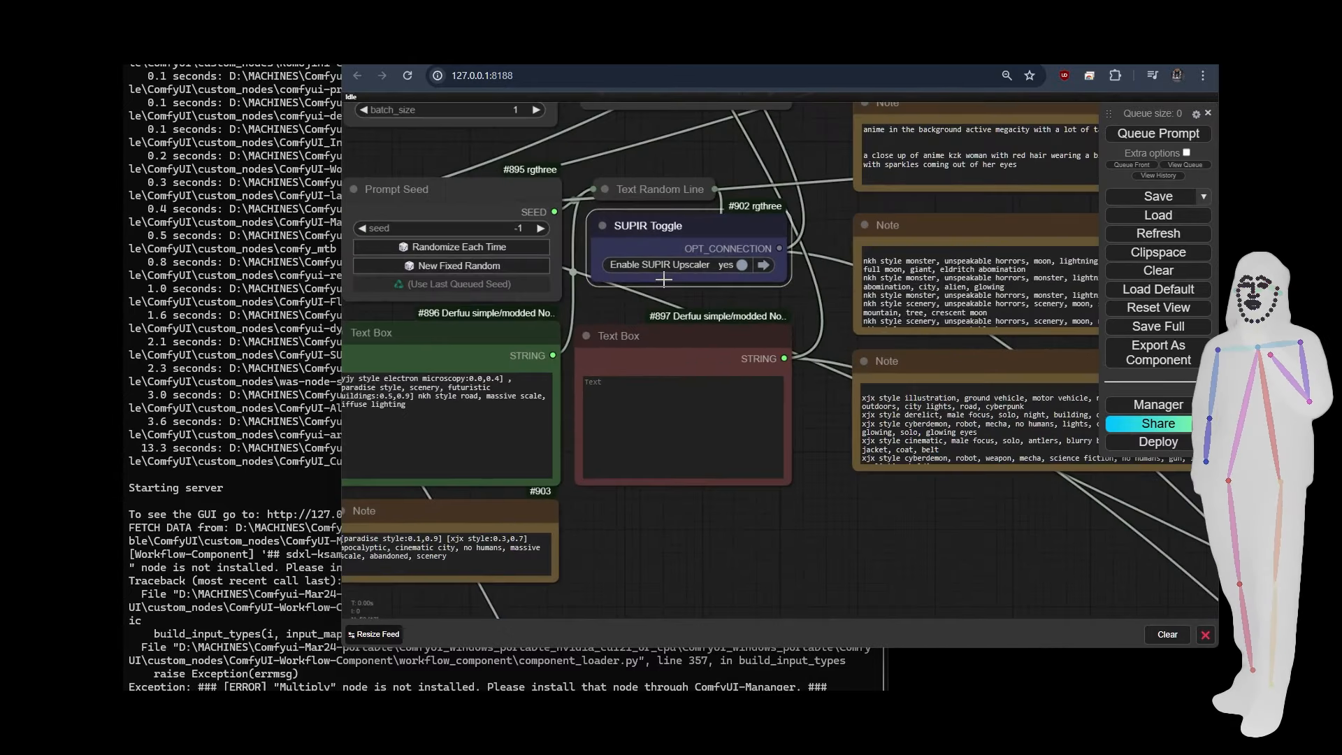
pyautogui.moveTo(648, 298); pyautogui.dragTo(676, 325)
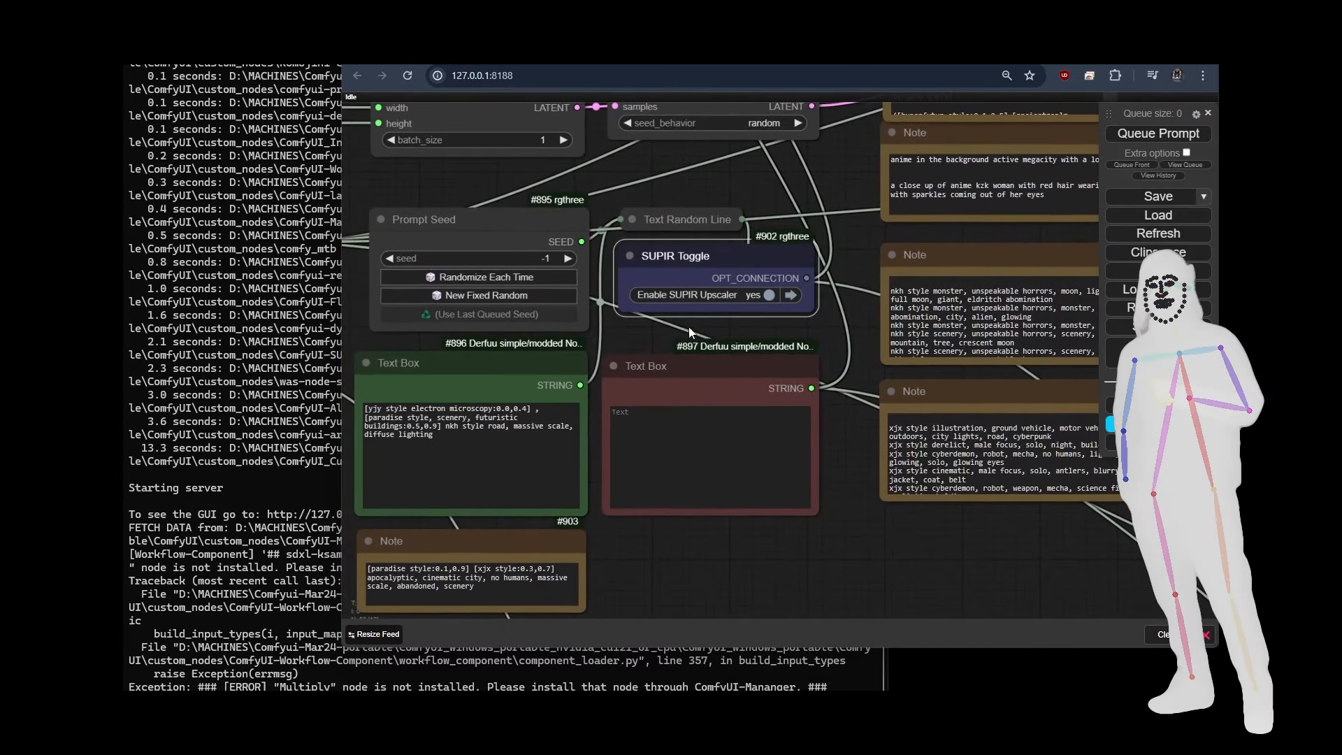
pyautogui.scroll(-8, 860, 328)
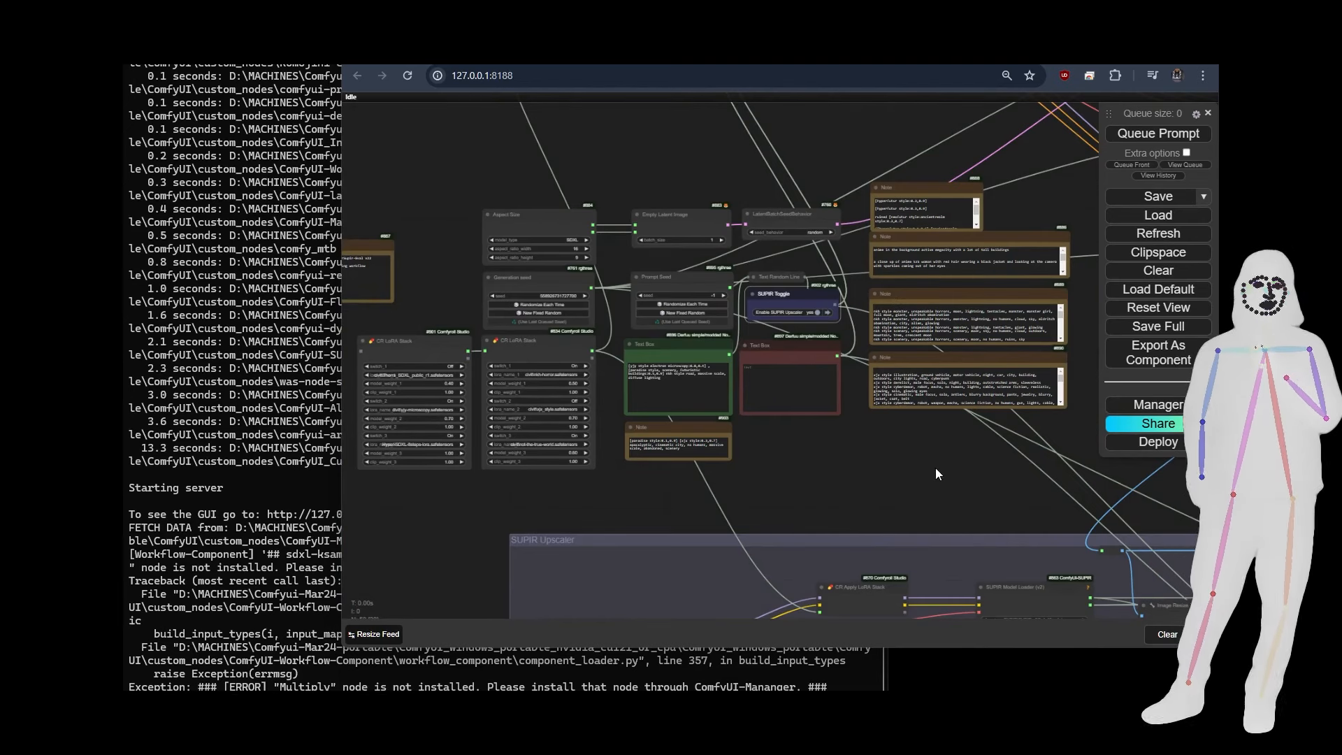
pyautogui.scroll(-6, 936, 474)
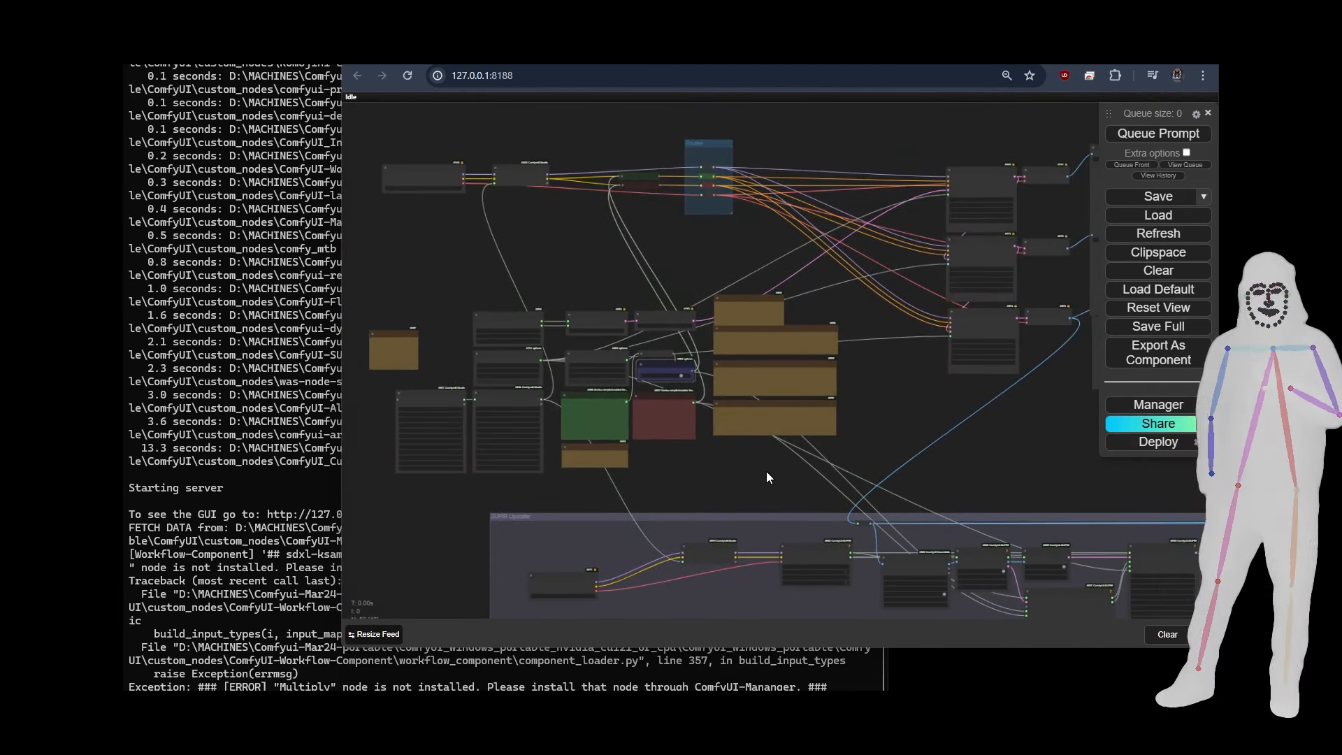
pyautogui.scroll(12, 654, 400)
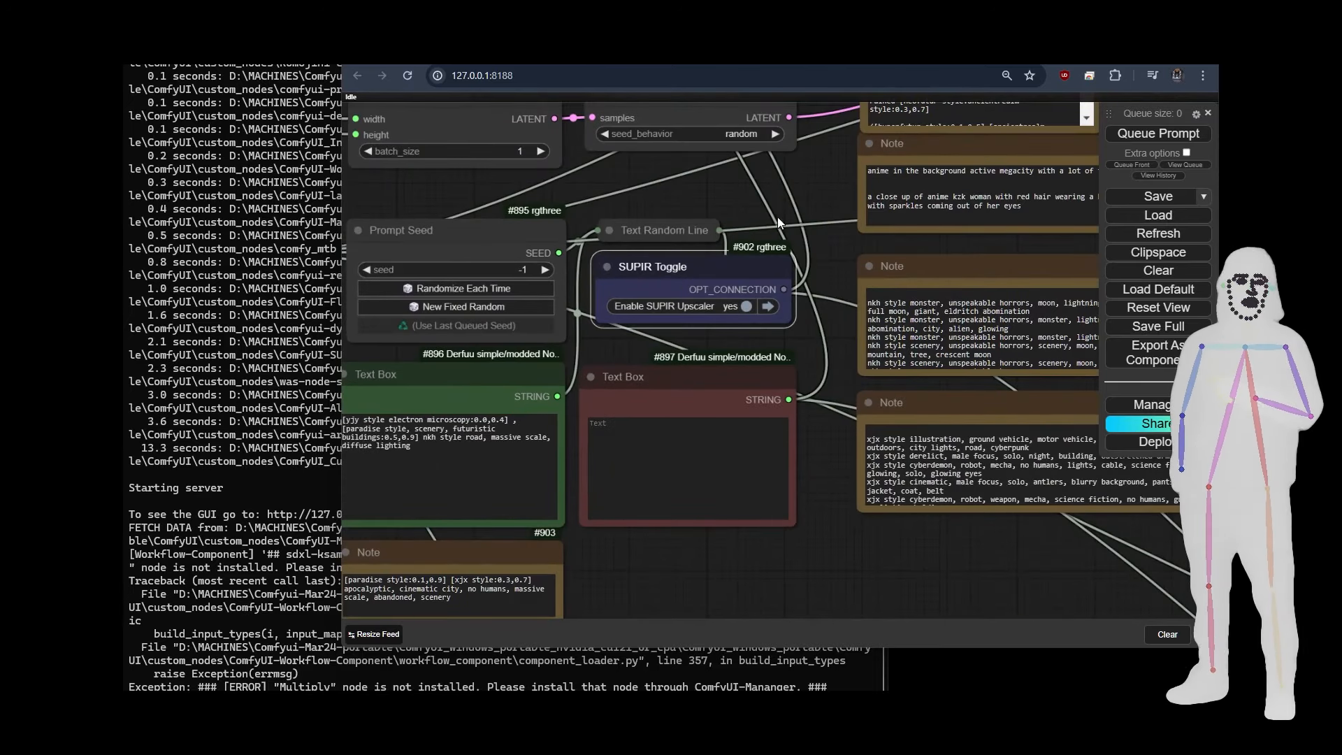
pyautogui.scroll(8, 769, 222)
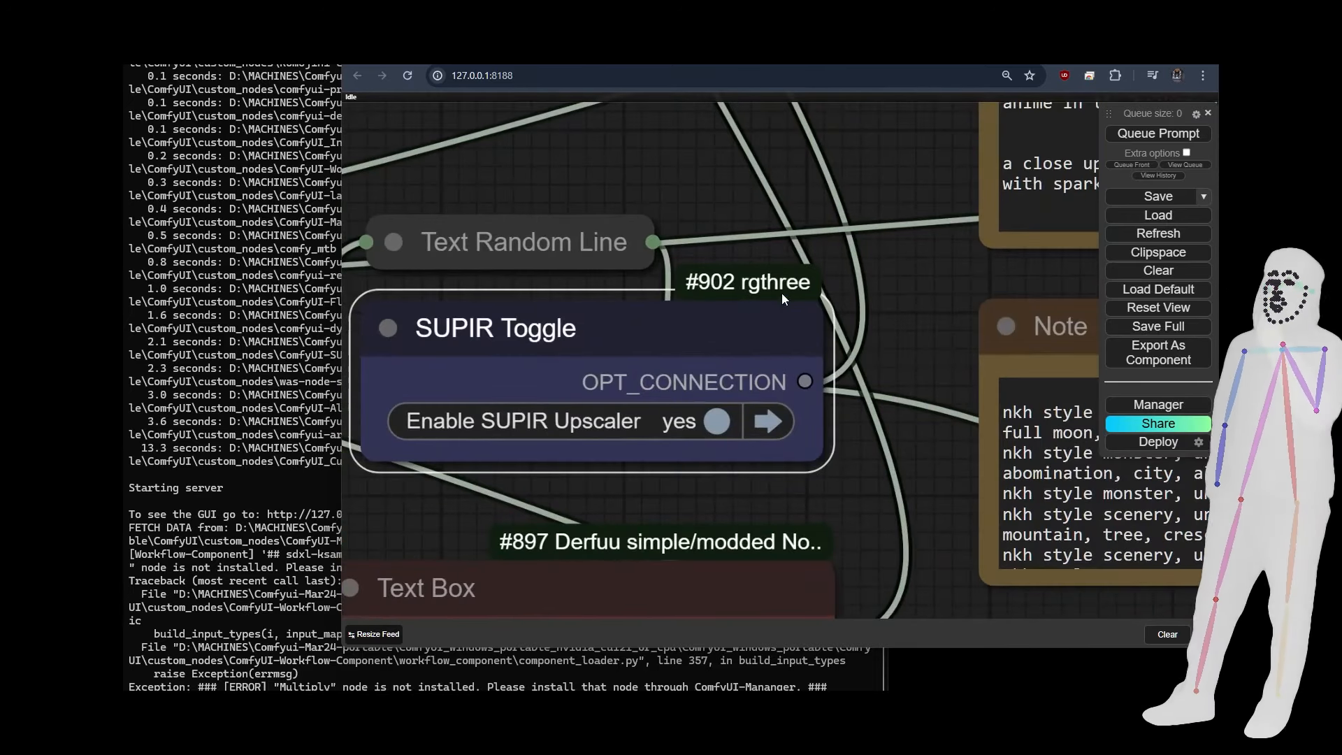
pyautogui.scroll(-8, 782, 294)
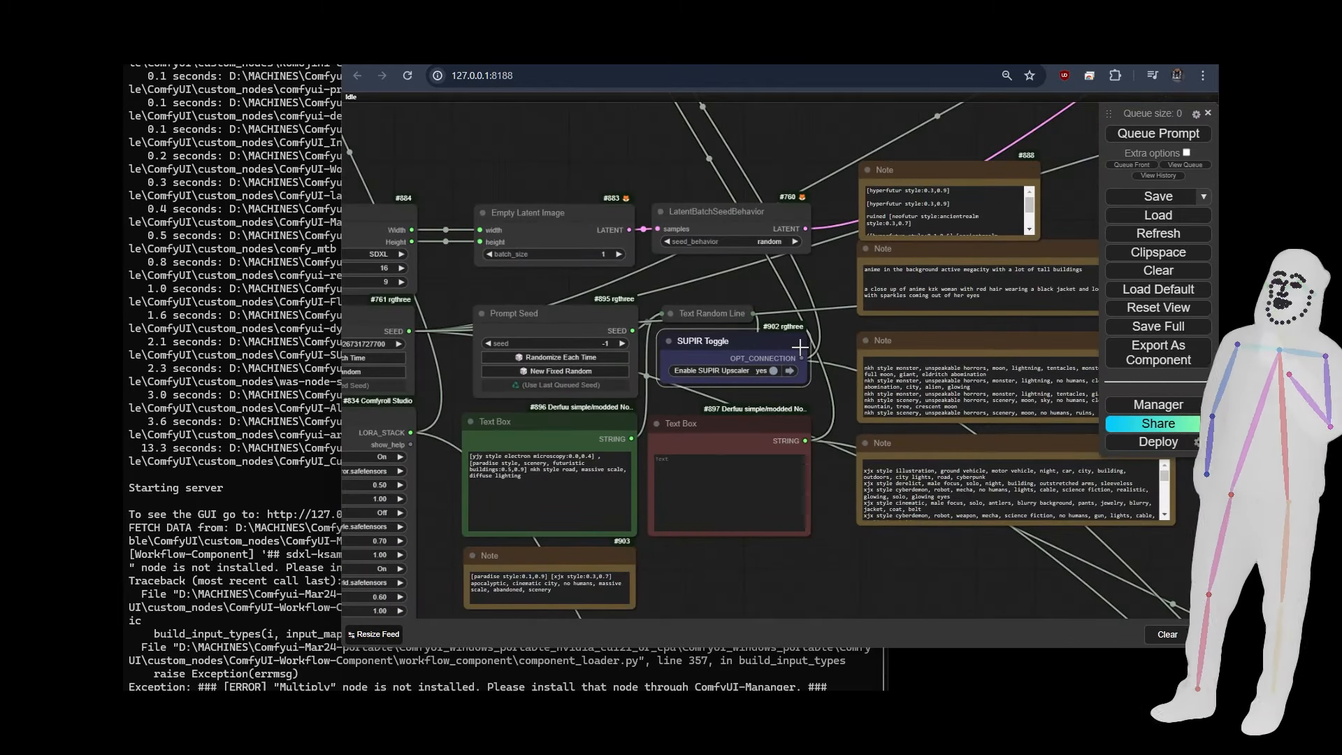
pyautogui.scroll(-3, 799, 347)
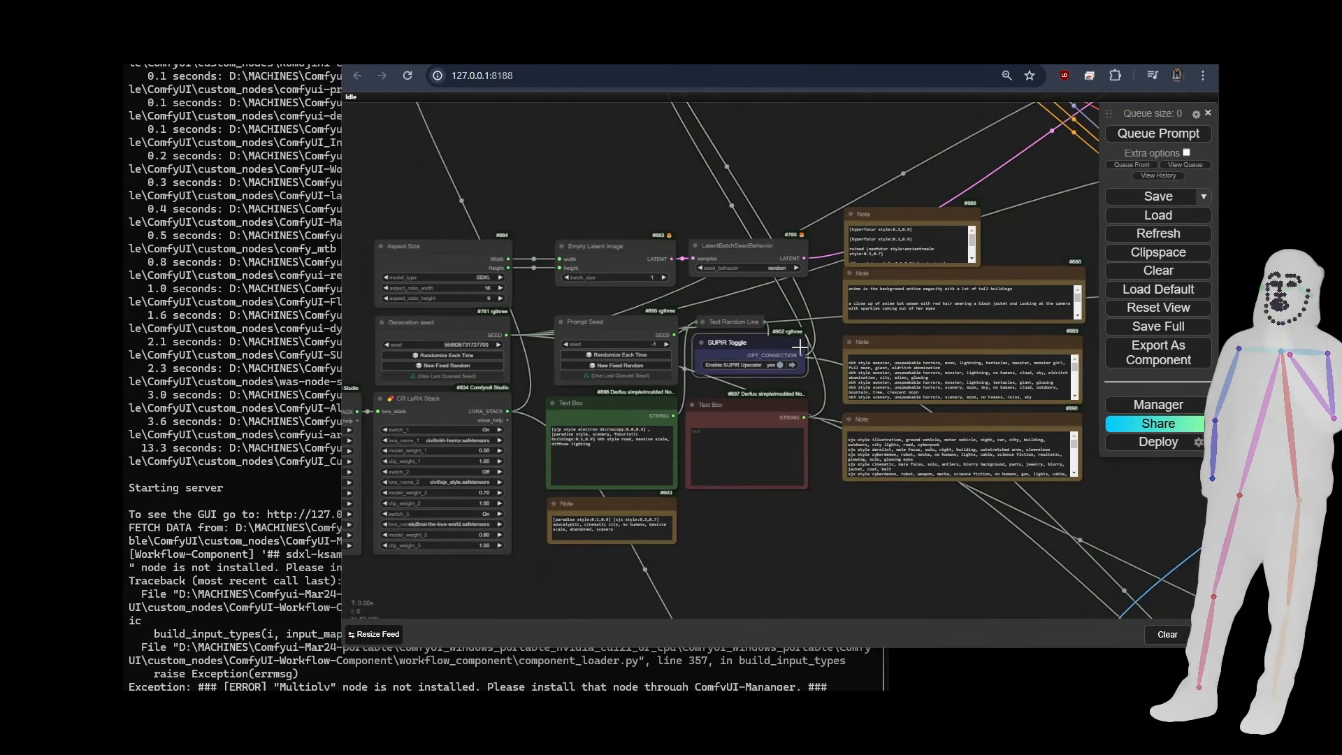
# - Open the bookmarked Civitai profile in a new browser tab and look through its published models and workflows
pyautogui.hotkey('ctrl', 't')
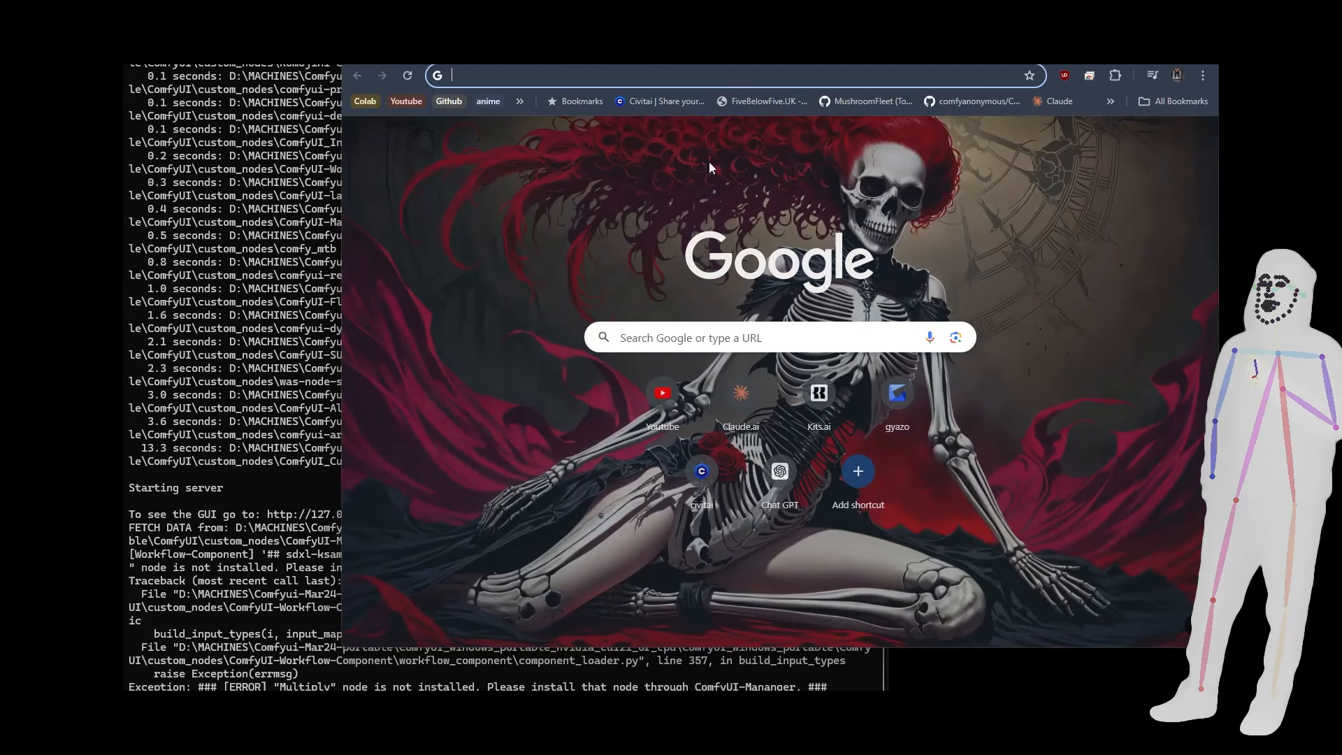
pyautogui.click(656, 102)
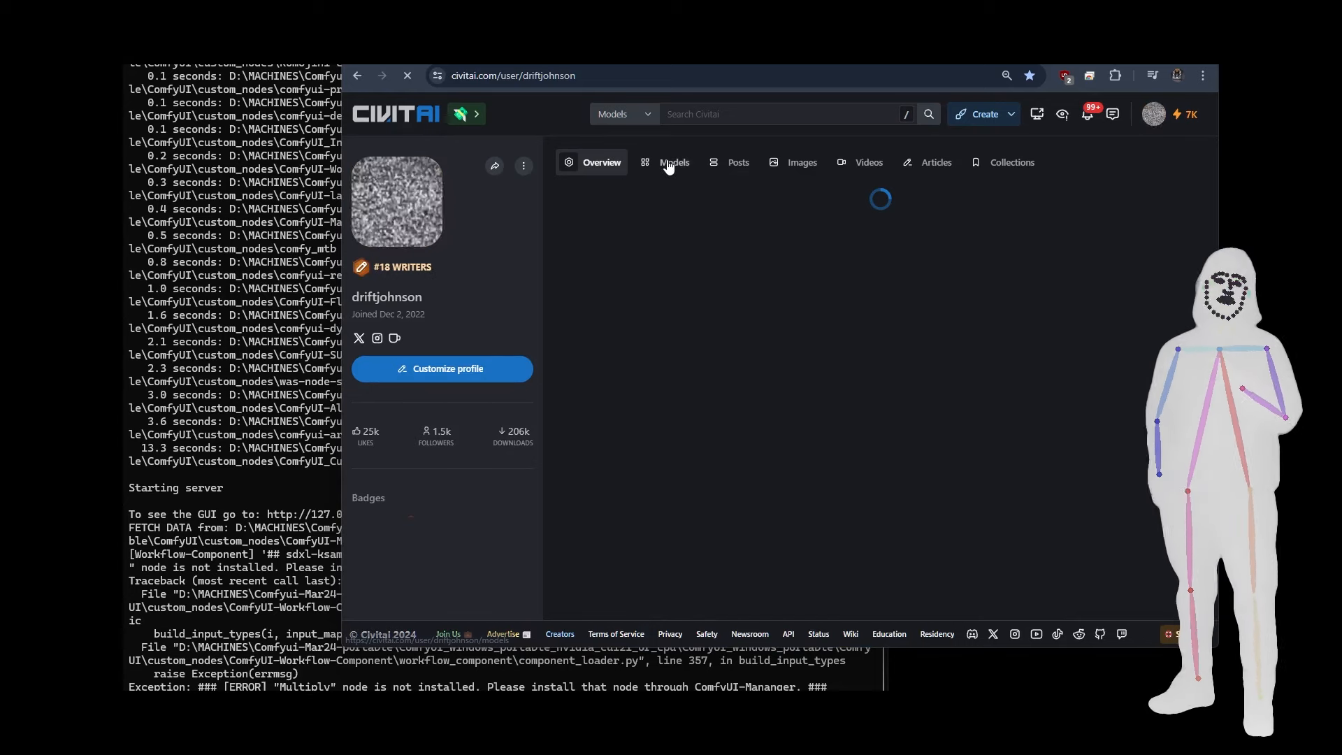
pyautogui.click(669, 168)
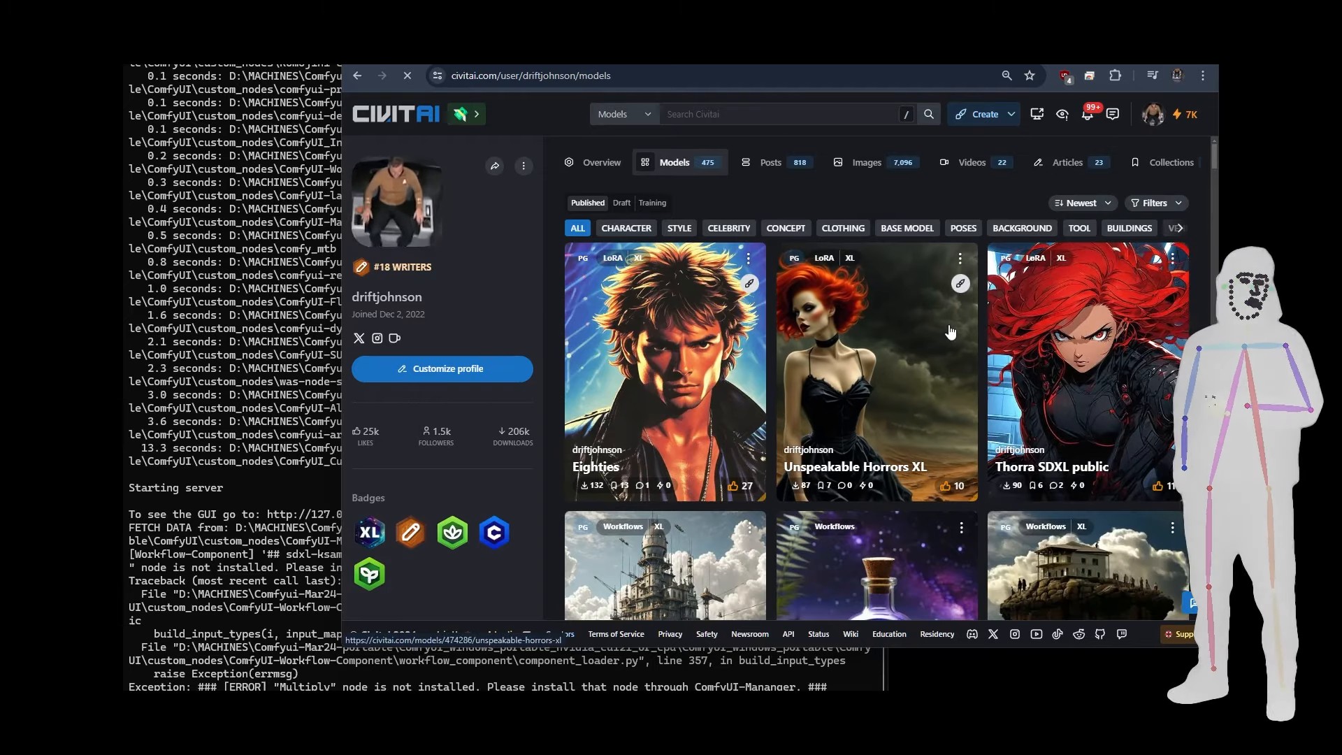
pyautogui.scroll(-3, 950, 332)
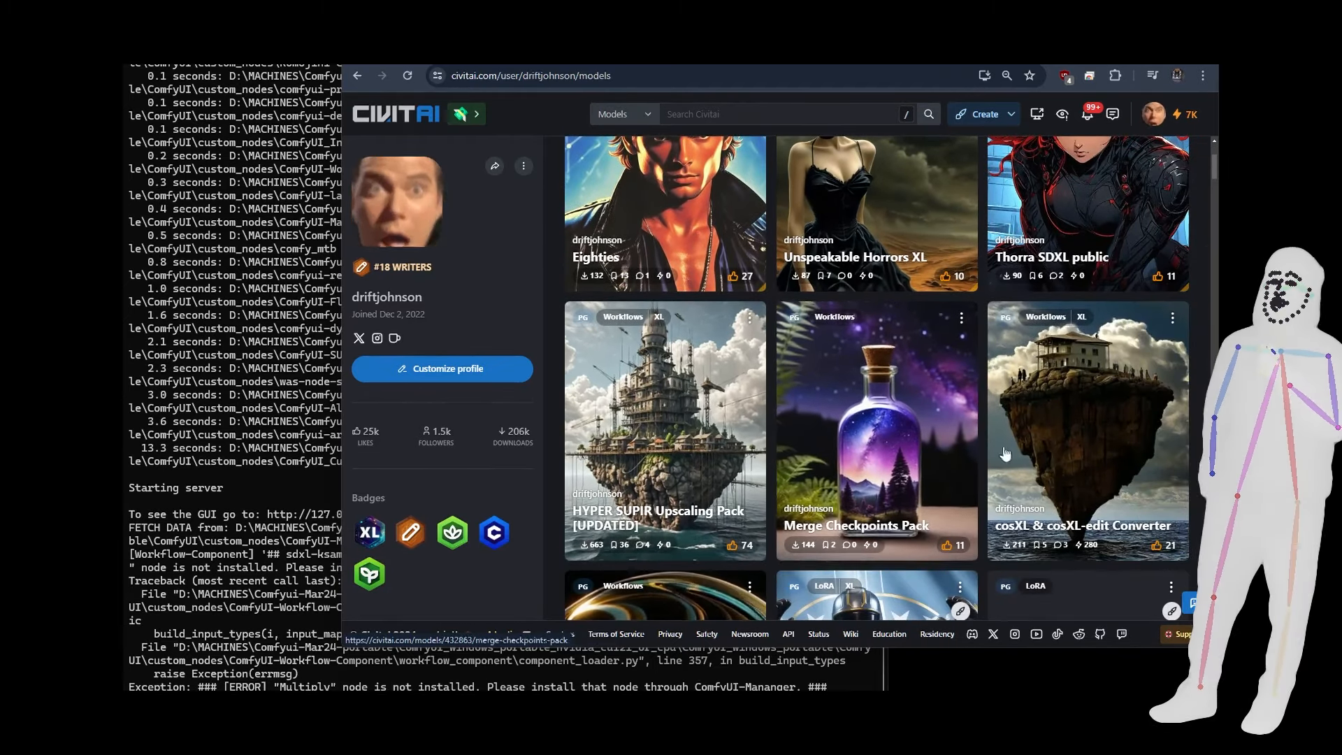
pyautogui.scroll(-4, 1006, 447)
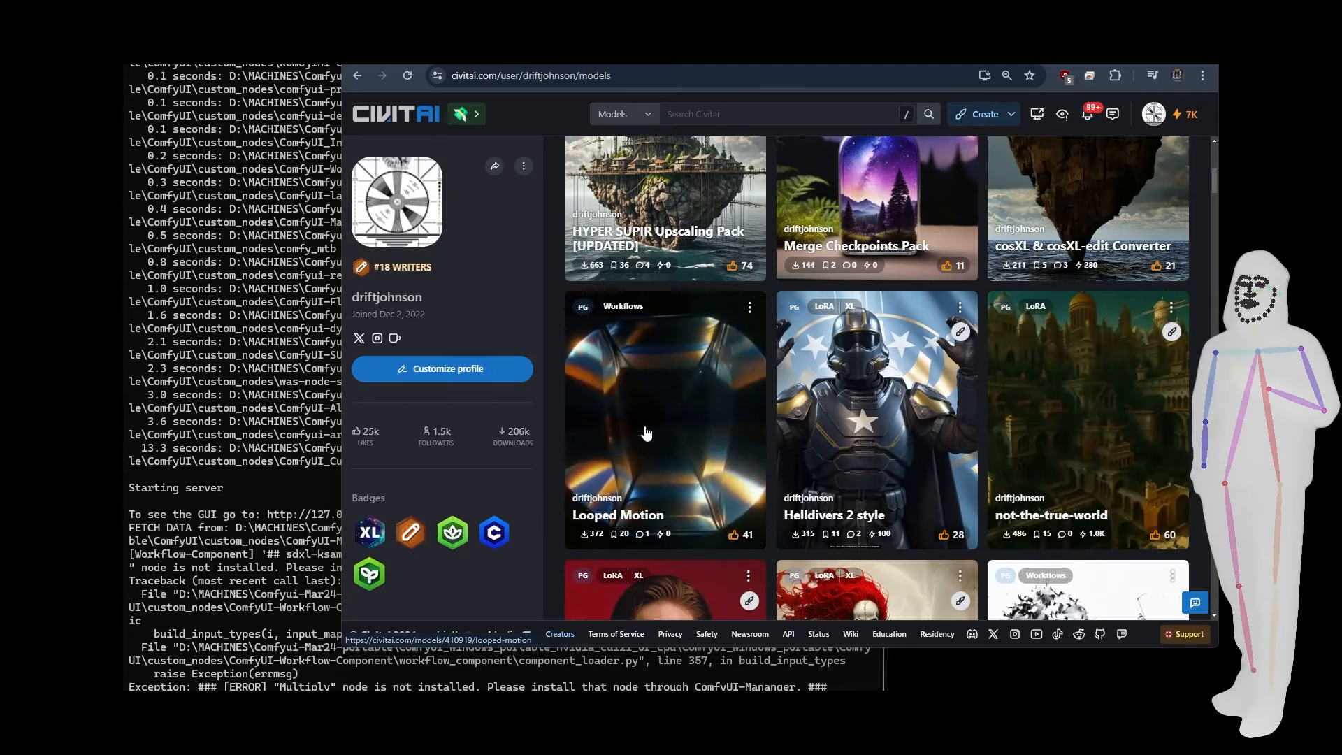
pyautogui.scroll(4, 644, 430)
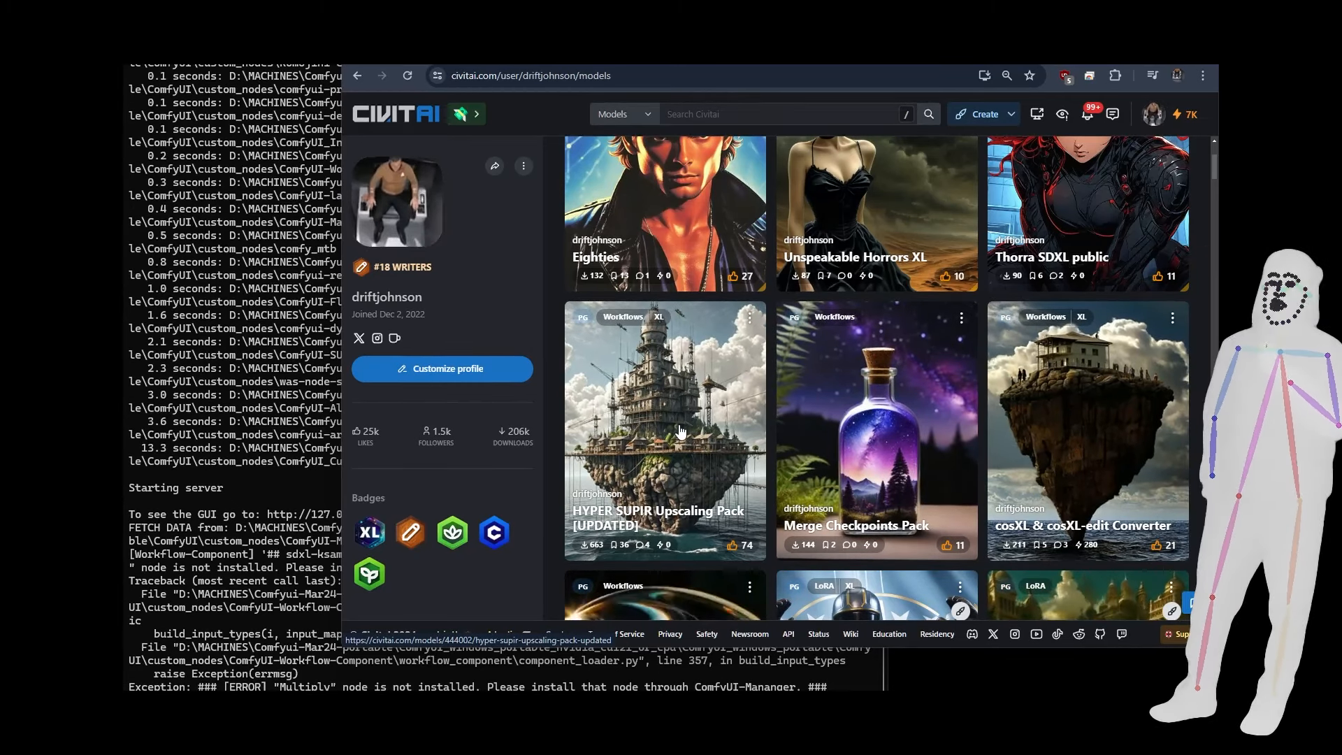
pyautogui.scroll(3, 769, 412)
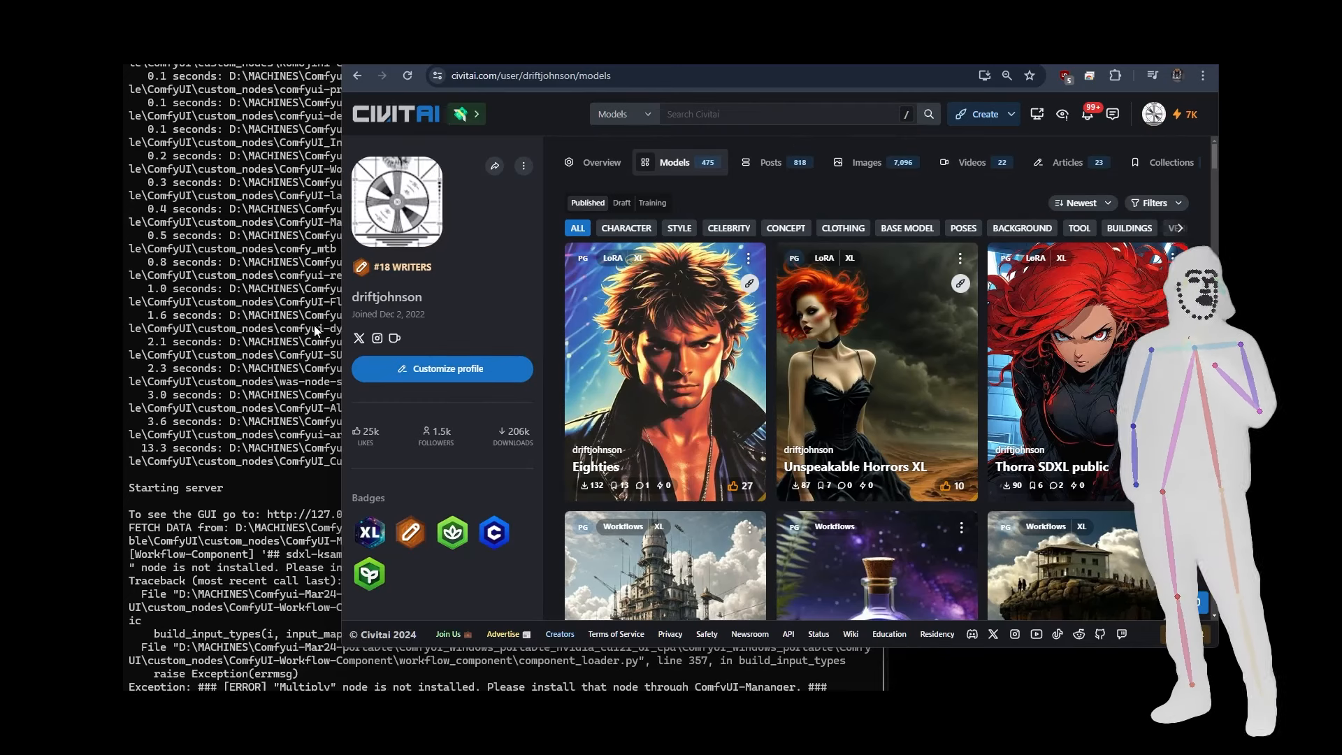
# - Return to the ComfyUI tab and examine the workflow note, Aspect Size, seed, LoRA stack and prompt nodes
pyautogui.hotkey('ctrl', 'Tab')
pyautogui.scroll(5, 765, 198)
pyautogui.scroll(-8, 1004, 250)
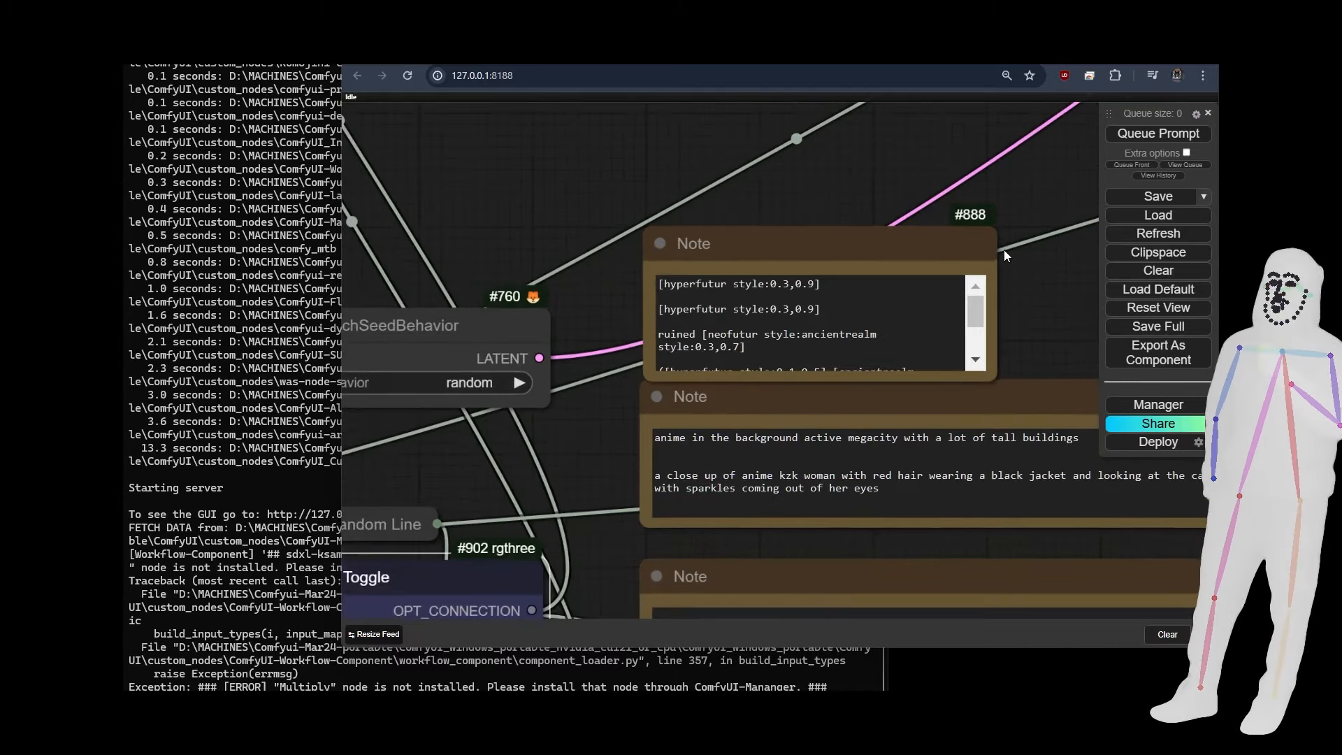
pyautogui.moveTo(476, 197); pyautogui.dragTo(1039, 177)
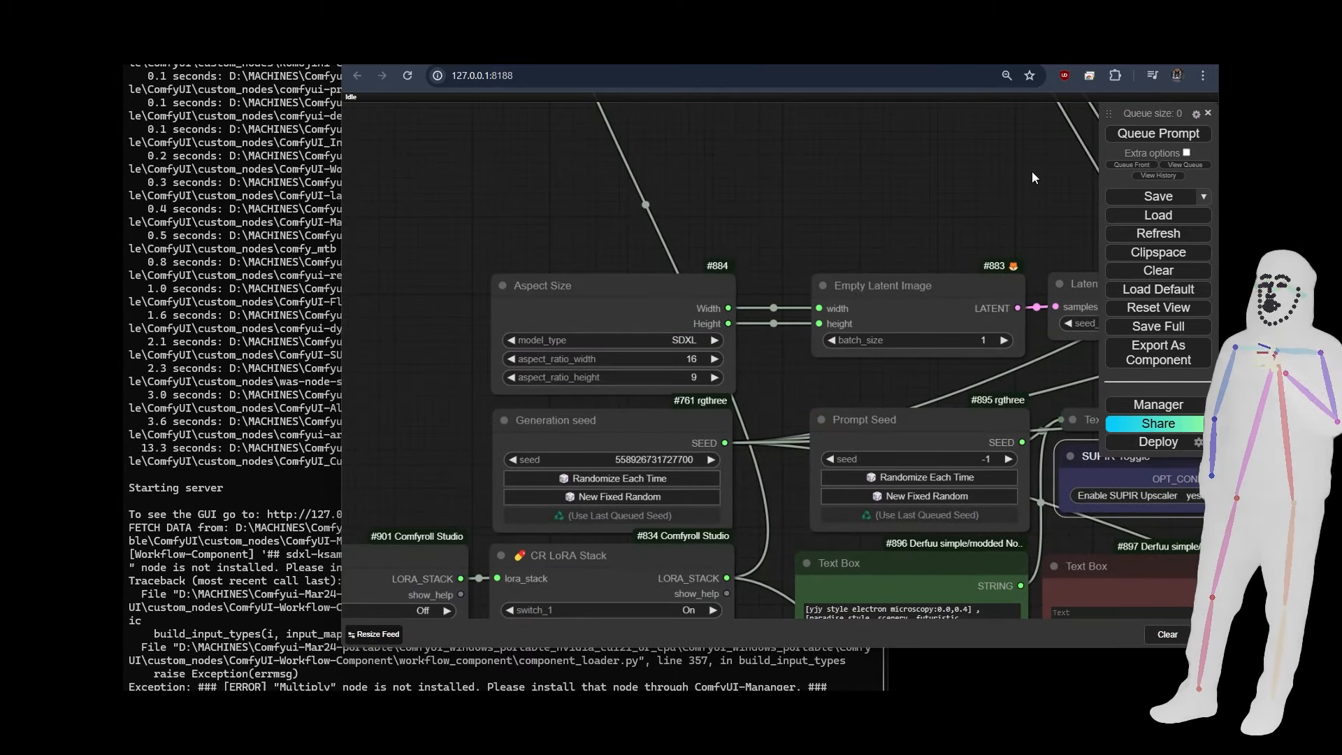
pyautogui.moveTo(544, 195); pyautogui.dragTo(959, 103)
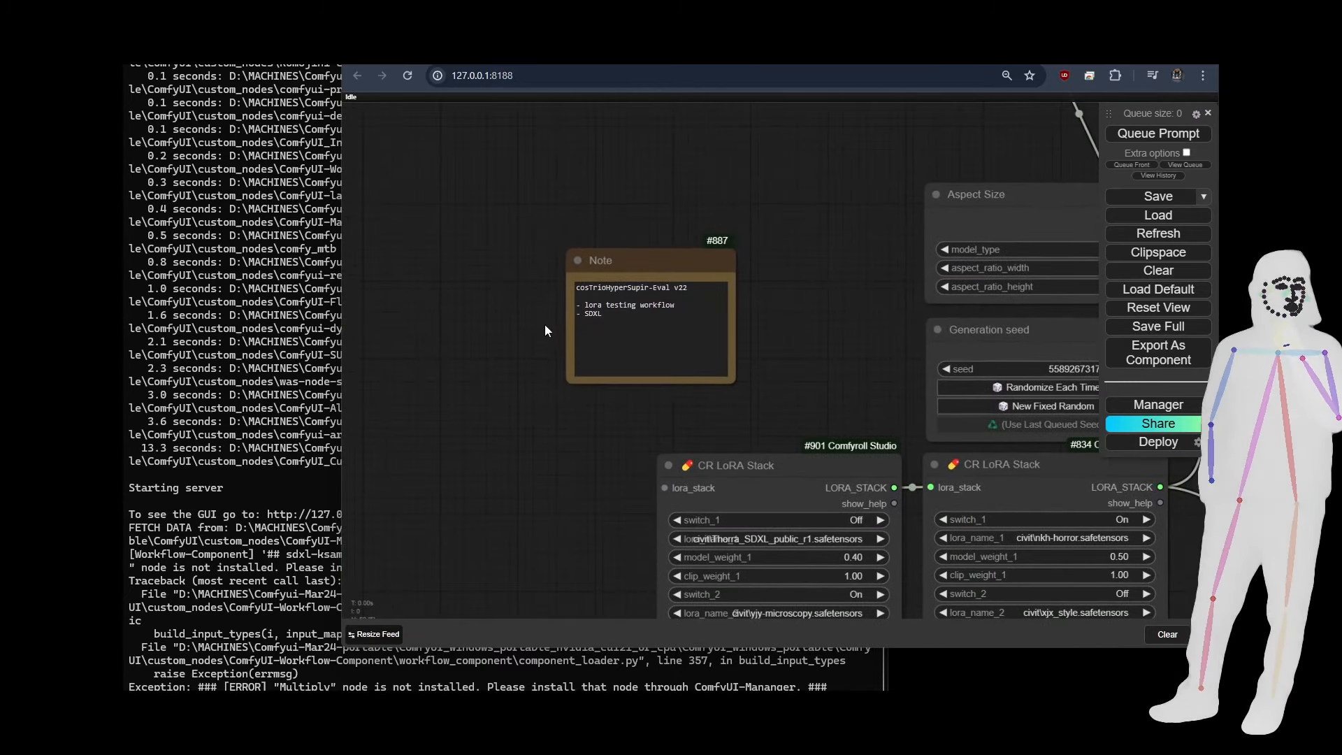
pyautogui.scroll(-5, 527, 443)
pyautogui.moveTo(570, 443); pyautogui.dragTo(317, 367)
pyautogui.moveTo(1037, 549); pyautogui.dragTo(694, 643)
pyautogui.scroll(-1, 865, 618)
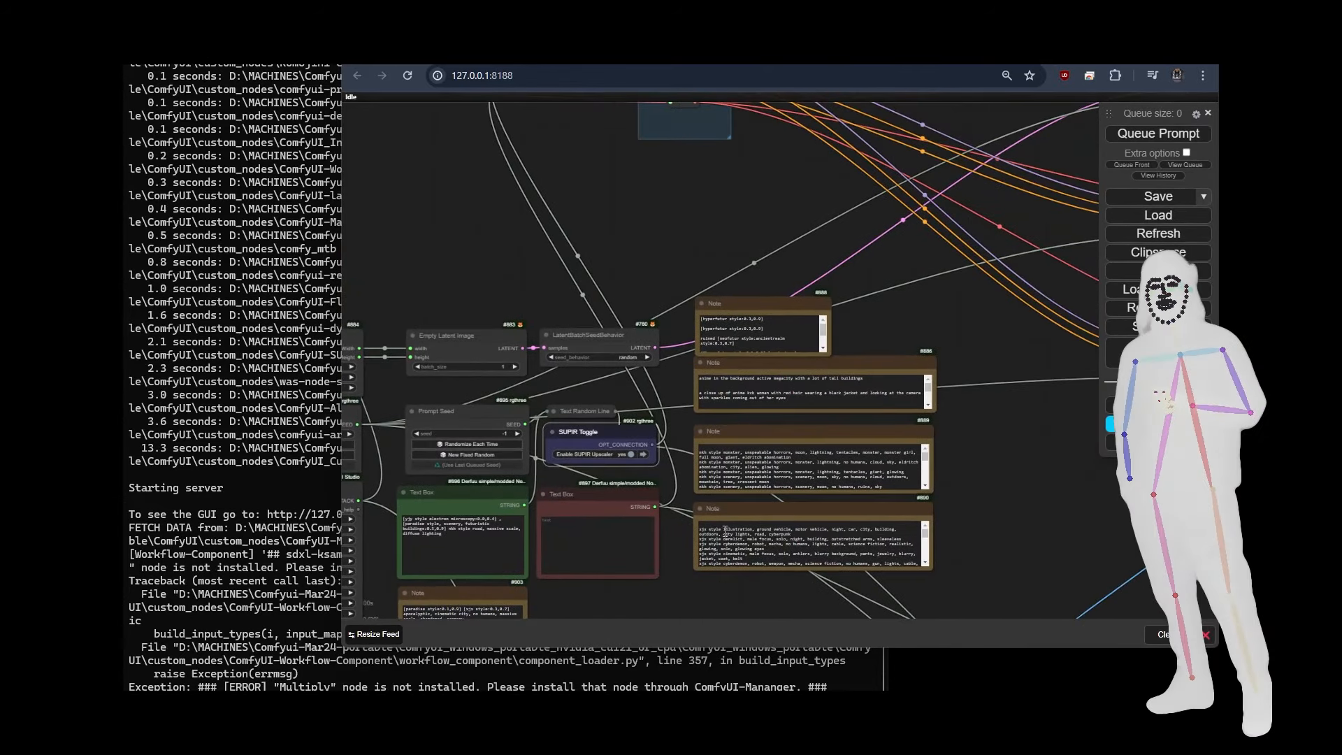
# - Examine the note nodes holding sample prompts beside the SUPIR Toggle and the positive and negative text boxes
pyautogui.scroll(-6, 1039, 427)
pyautogui.scroll(4, 1030, 444)
pyautogui.scroll(8, 852, 314)
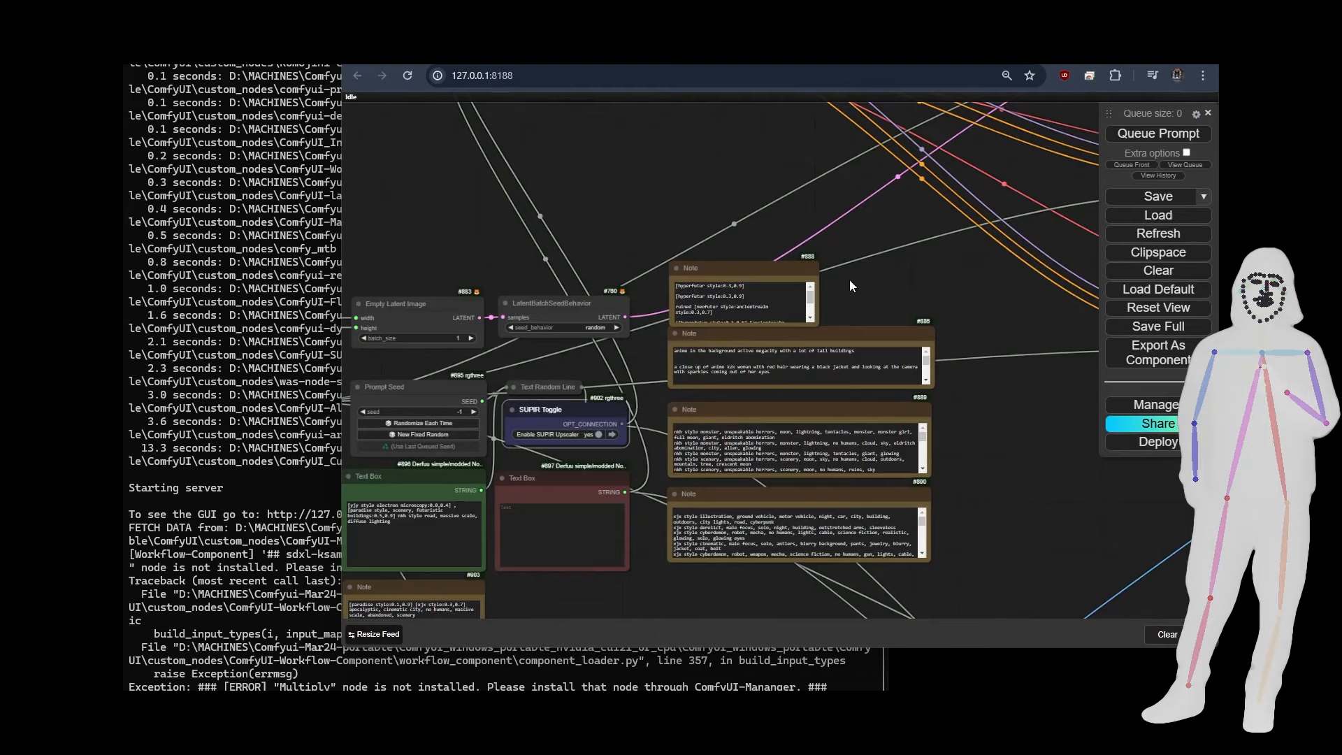
pyautogui.moveTo(883, 331); pyautogui.dragTo(885, 301)
pyautogui.scroll(-1, 995, 291)
pyautogui.scroll(-9, 1000, 302)
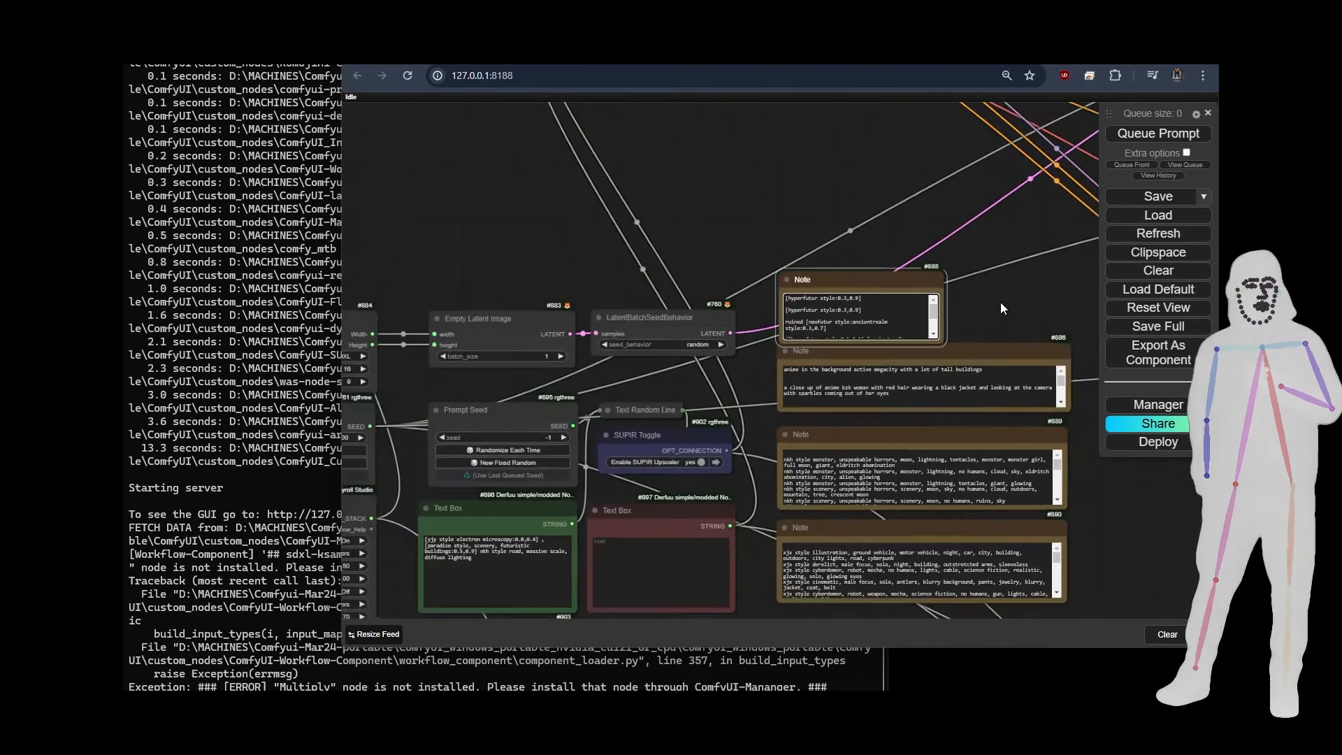
pyautogui.scroll(1, 756, 240)
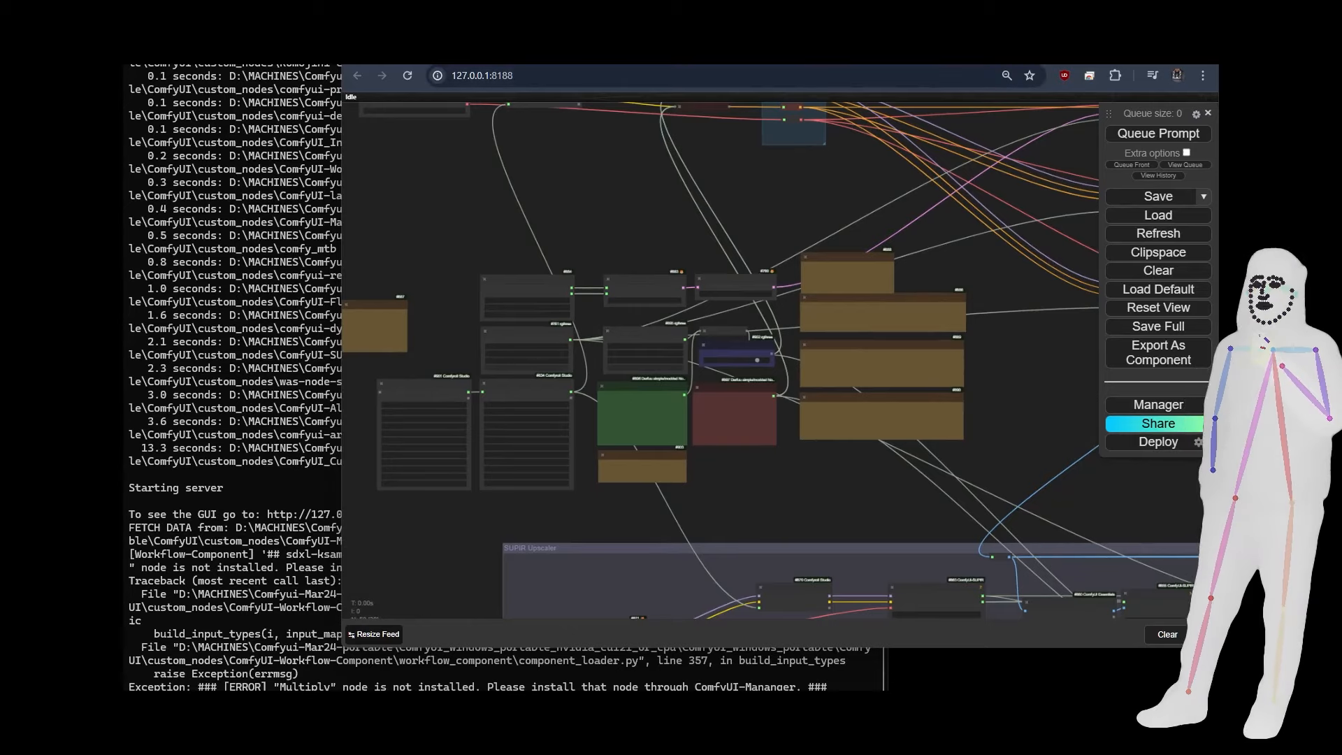
# - Open the asagi4/comfyui-prompt-control GitHub repository in a new browser tab
pyautogui.hotkey('ctrl', 't')
pyautogui.write('prom')
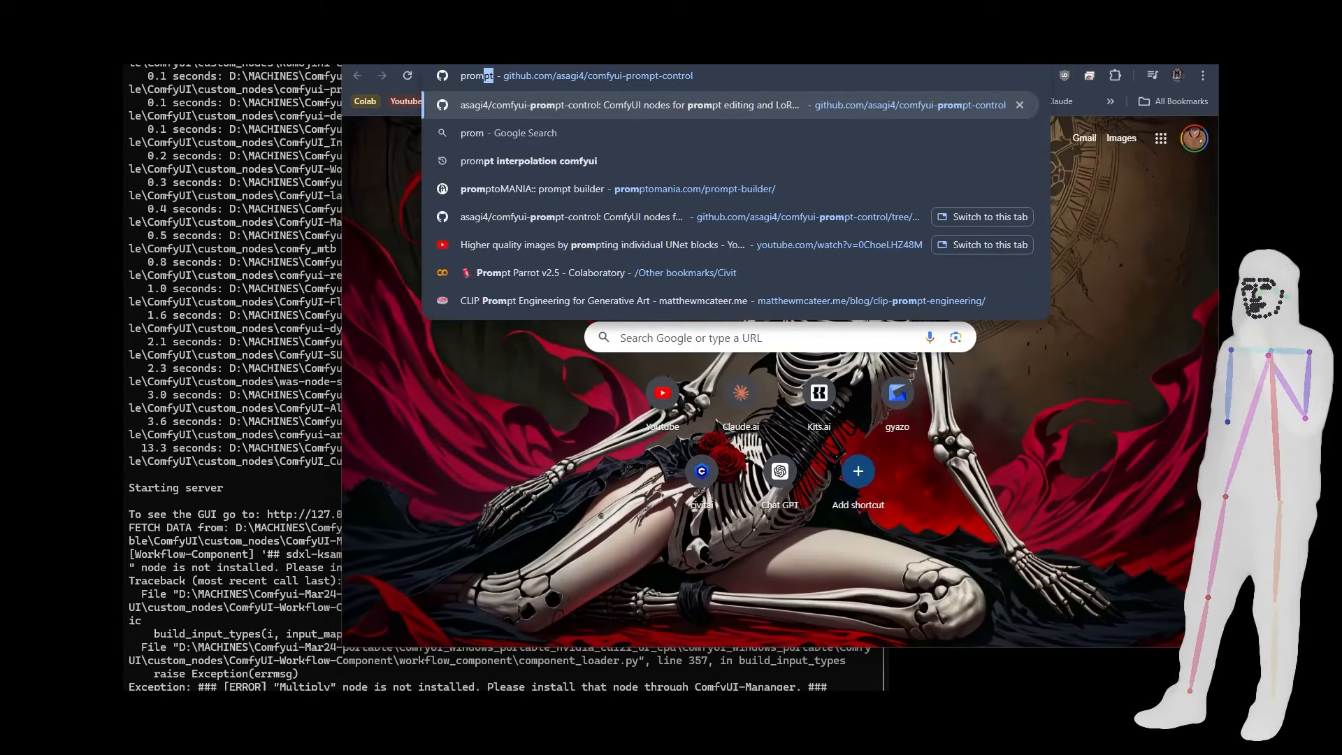
pyautogui.press('Down')
pyautogui.press('Up')
pyautogui.press('Return')
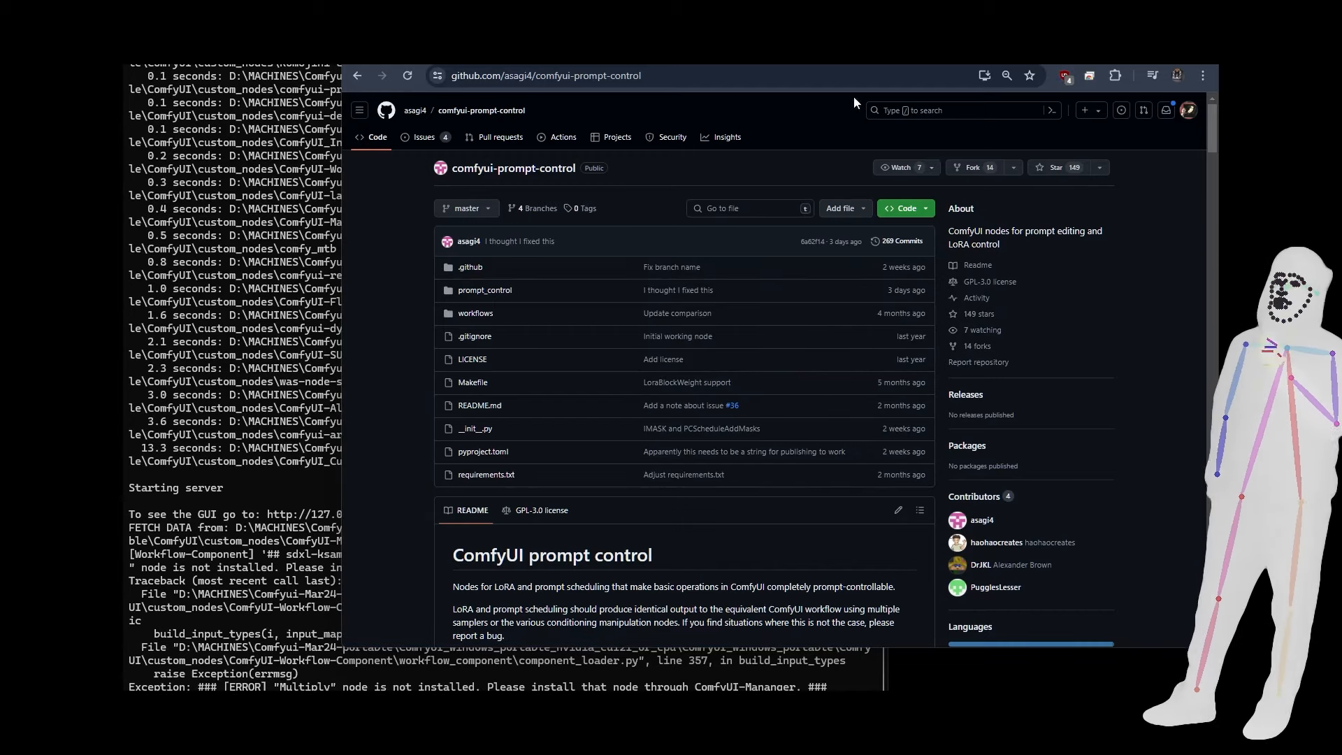
# - Read the repository README down to its scheduling syntax and LoRA loading sections
pyautogui.scroll(-7, 773, 304)
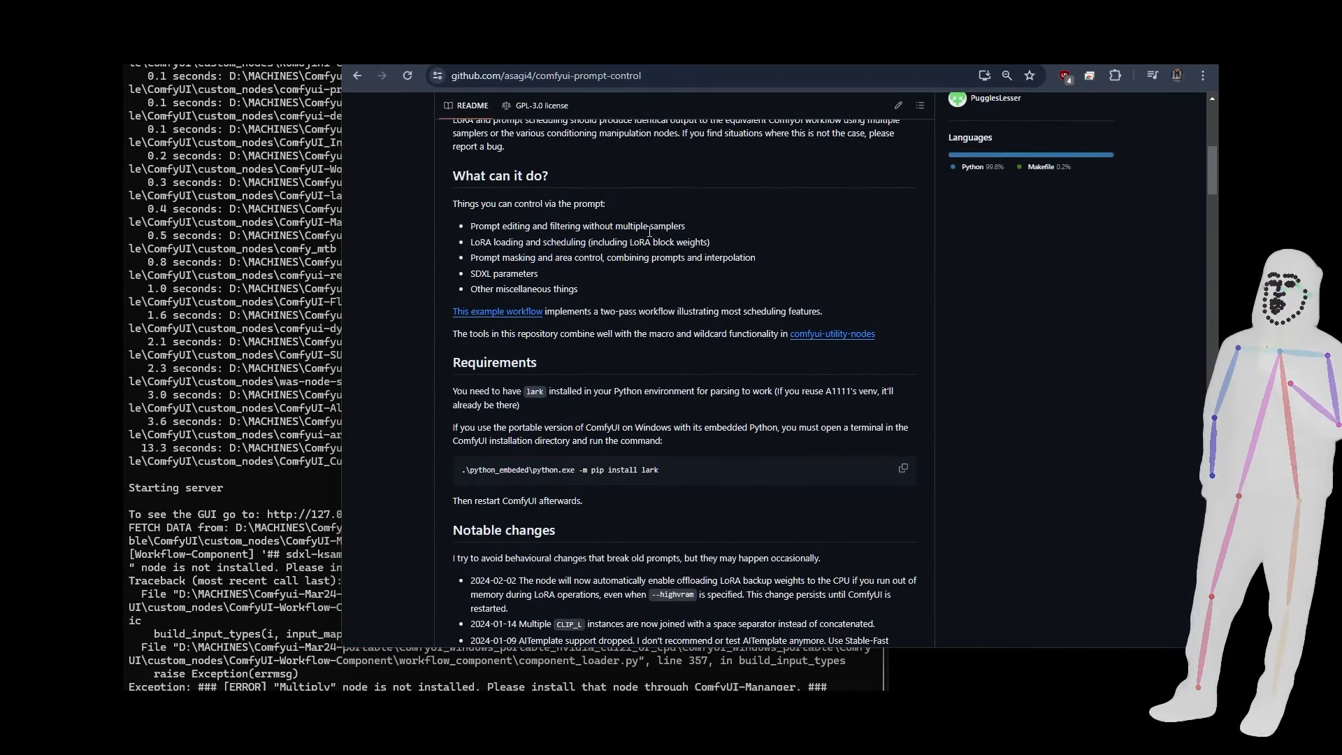
pyautogui.scroll(-7, 649, 231)
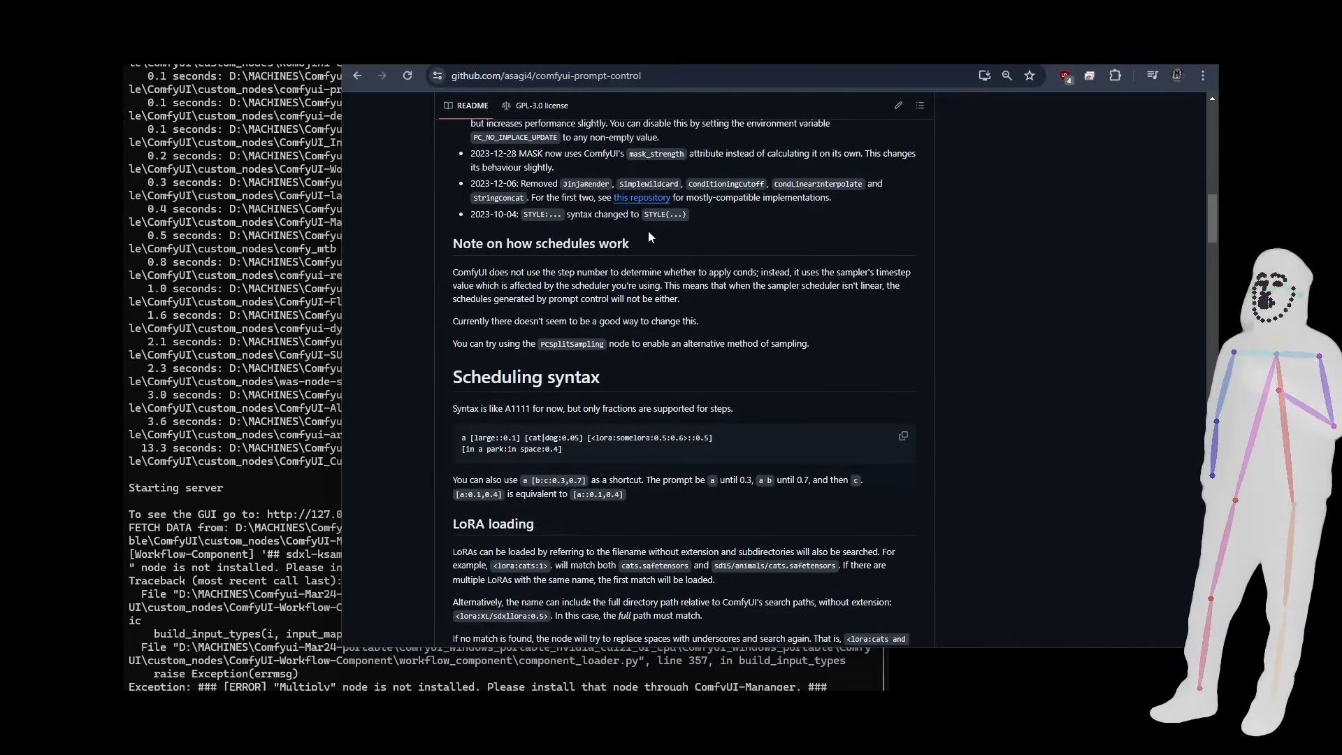
pyautogui.scroll(1, 581, 455)
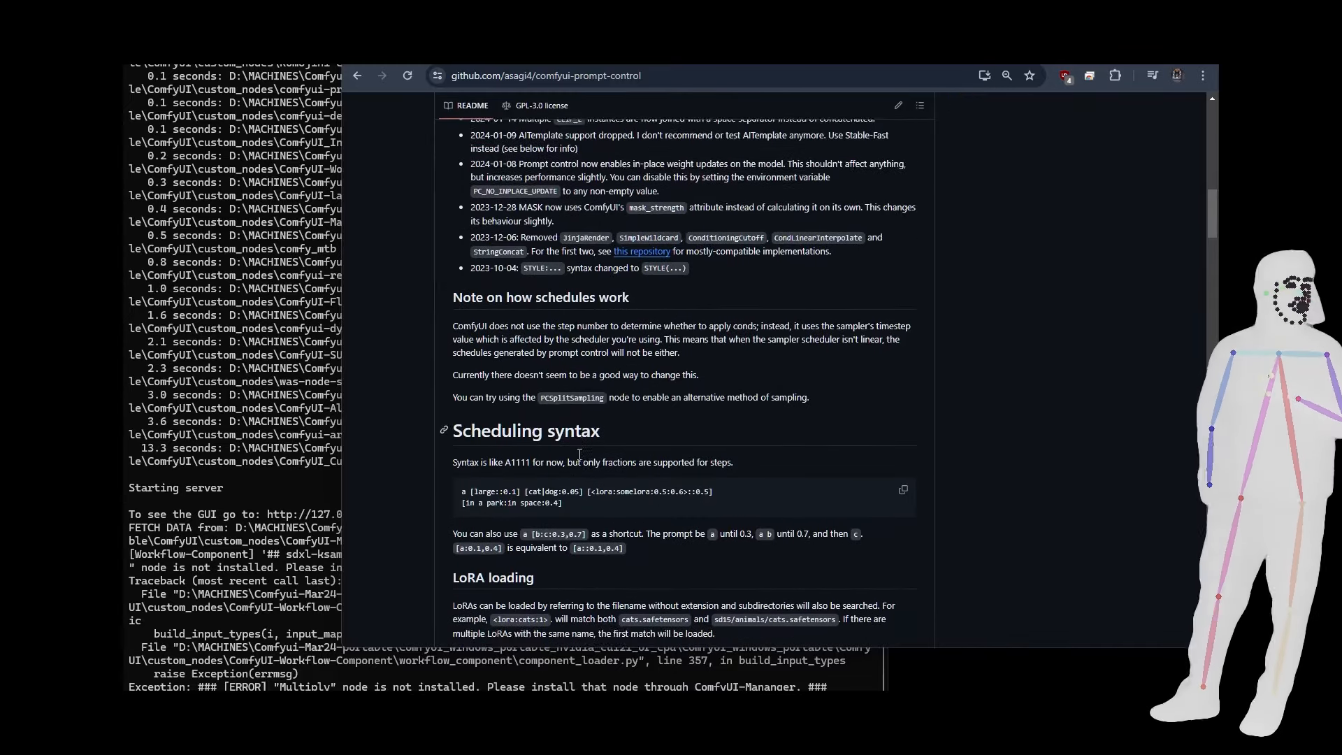
pyautogui.scroll(-5, 579, 454)
pyautogui.scroll(2, 579, 454)
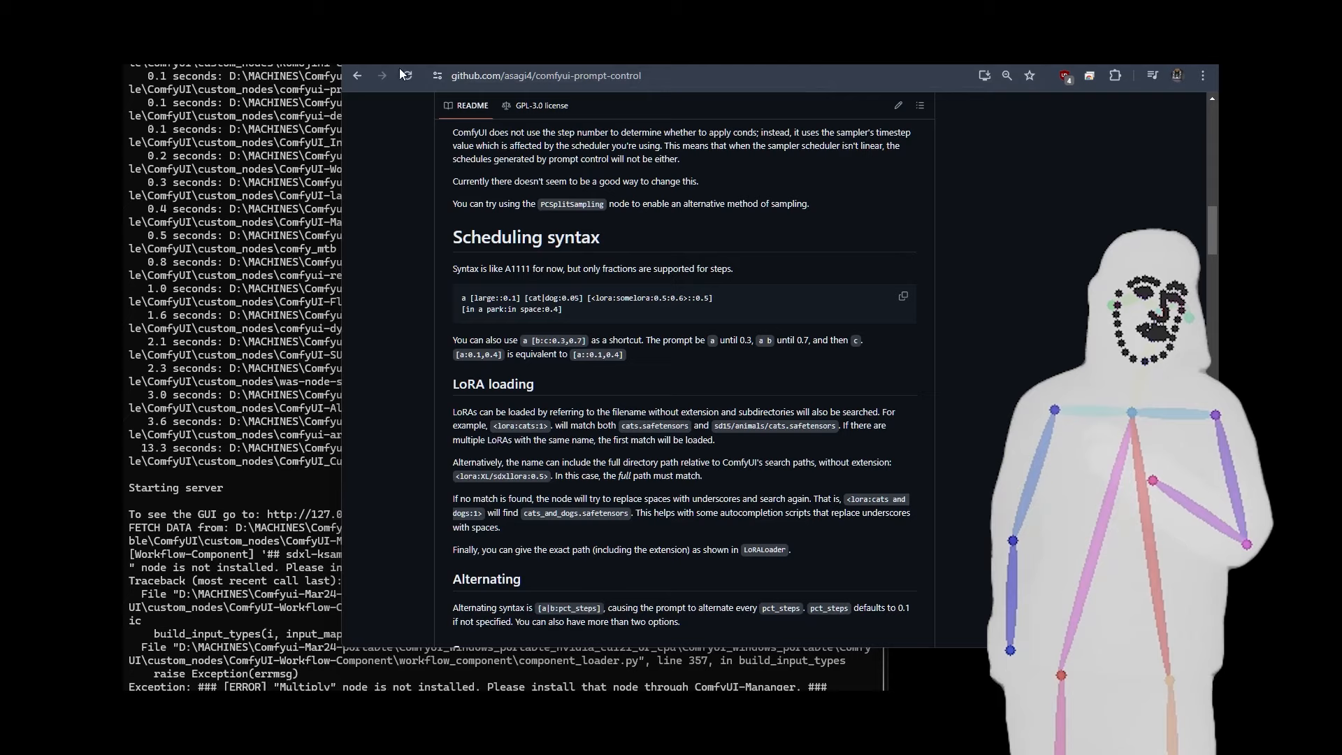
# - Return to the ComfyUI tab and move the note containing the hyperfutur style prompts up, clear of the note beneath it
pyautogui.hotkey('ctrl', 'Tab')
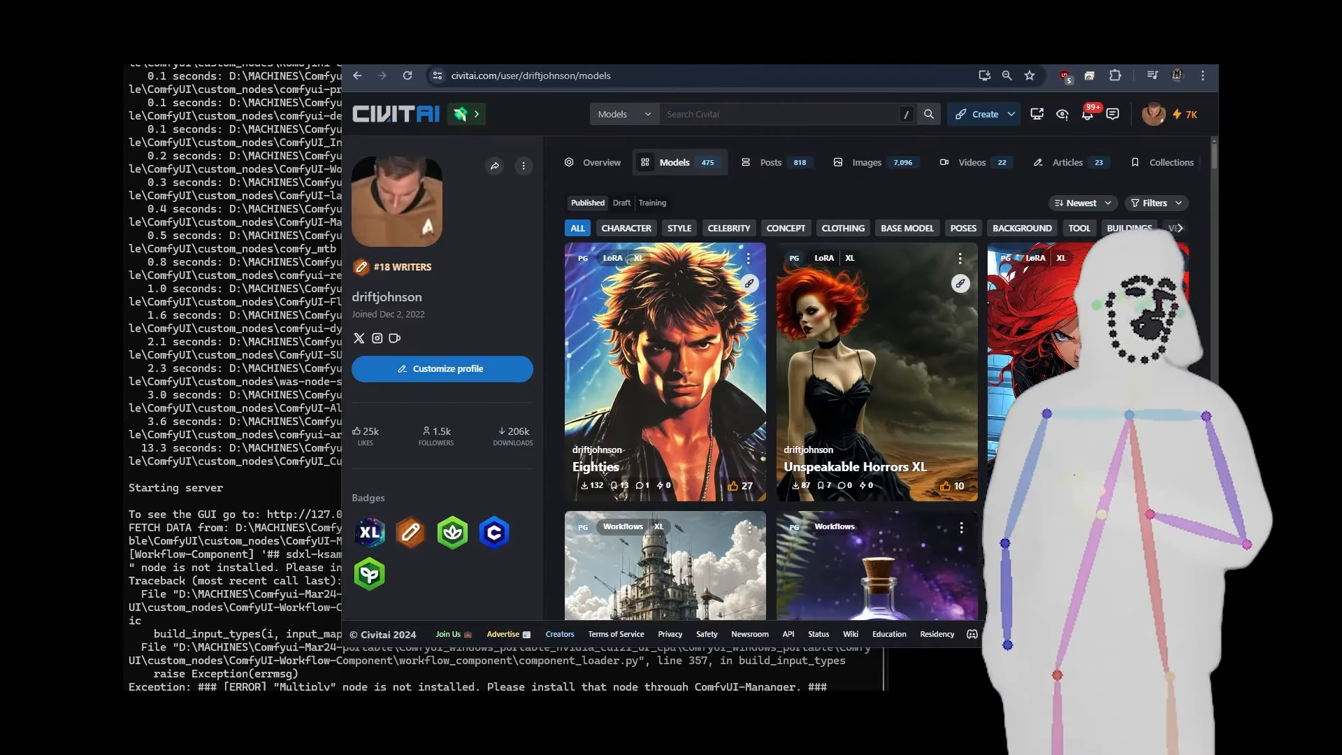
pyautogui.hotkey('ctrl', 'Tab')
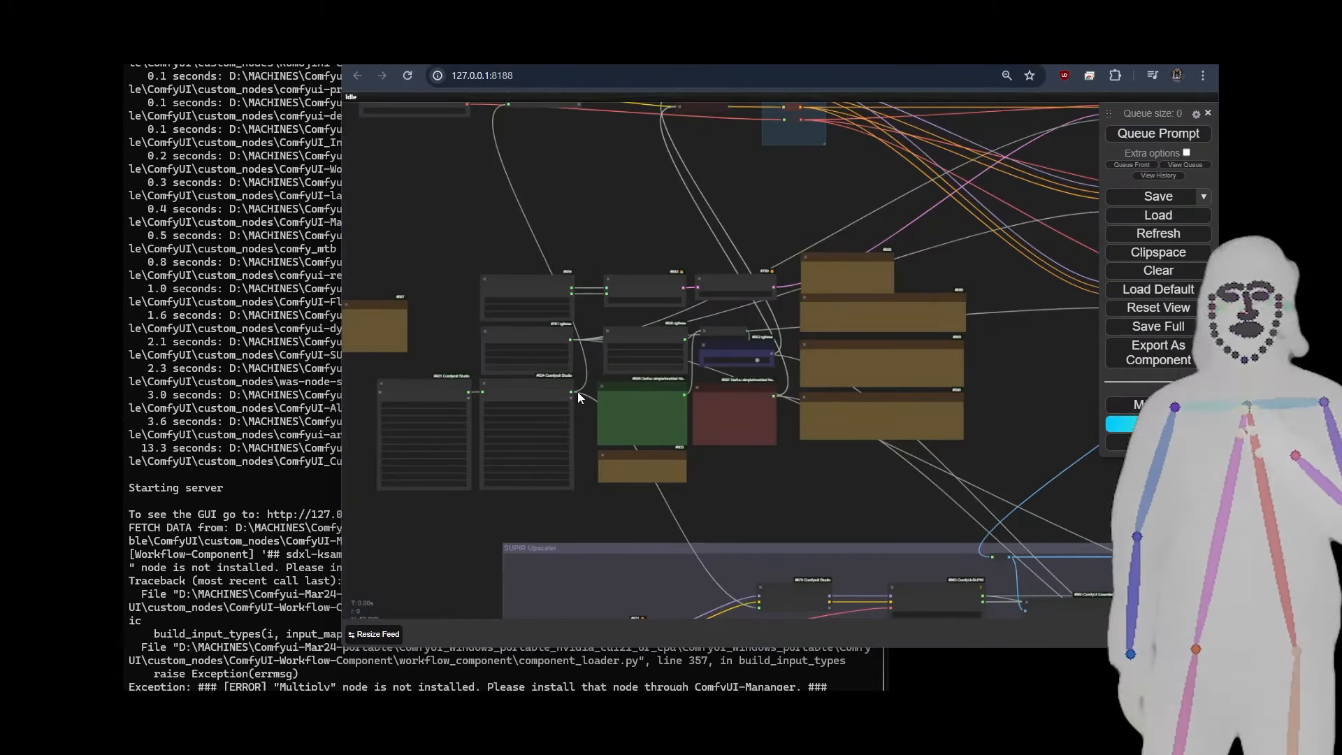
pyautogui.scroll(6, 577, 391)
pyautogui.moveTo(943, 303); pyautogui.dragTo(588, 349)
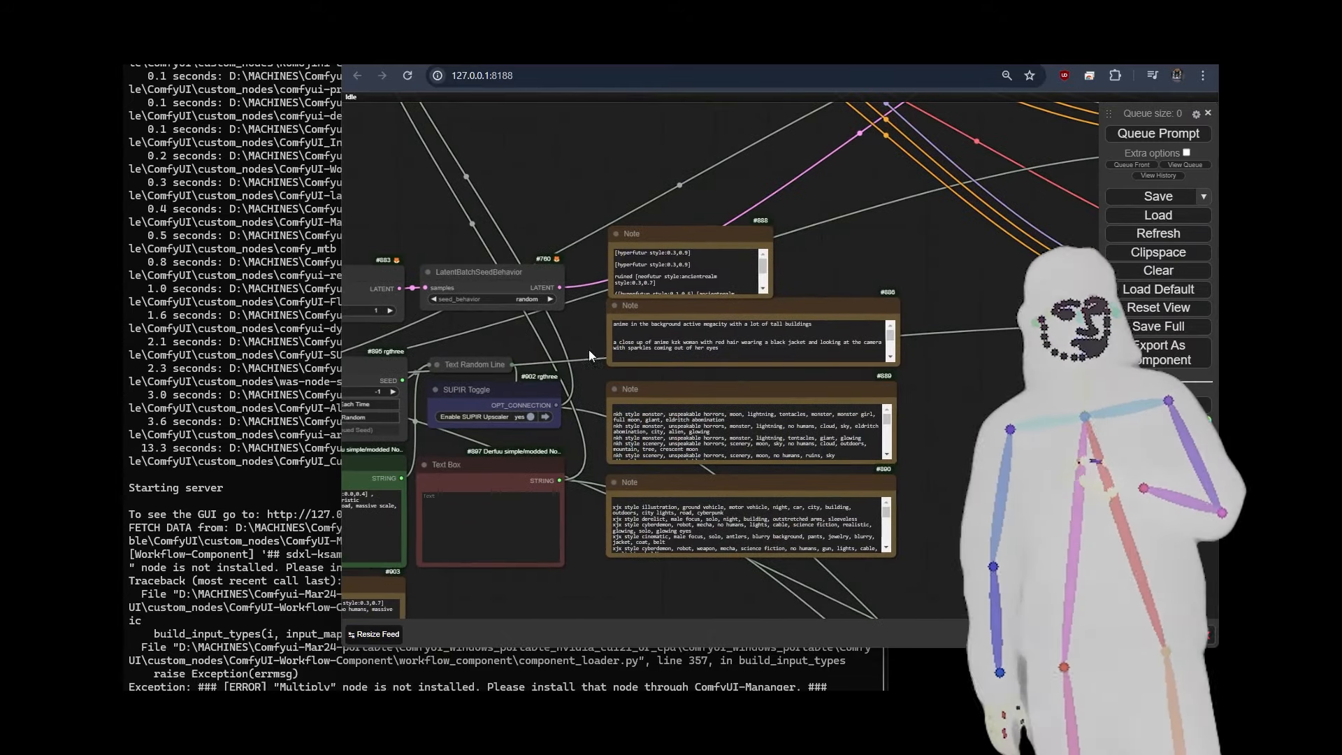
pyautogui.scroll(8, 600, 273)
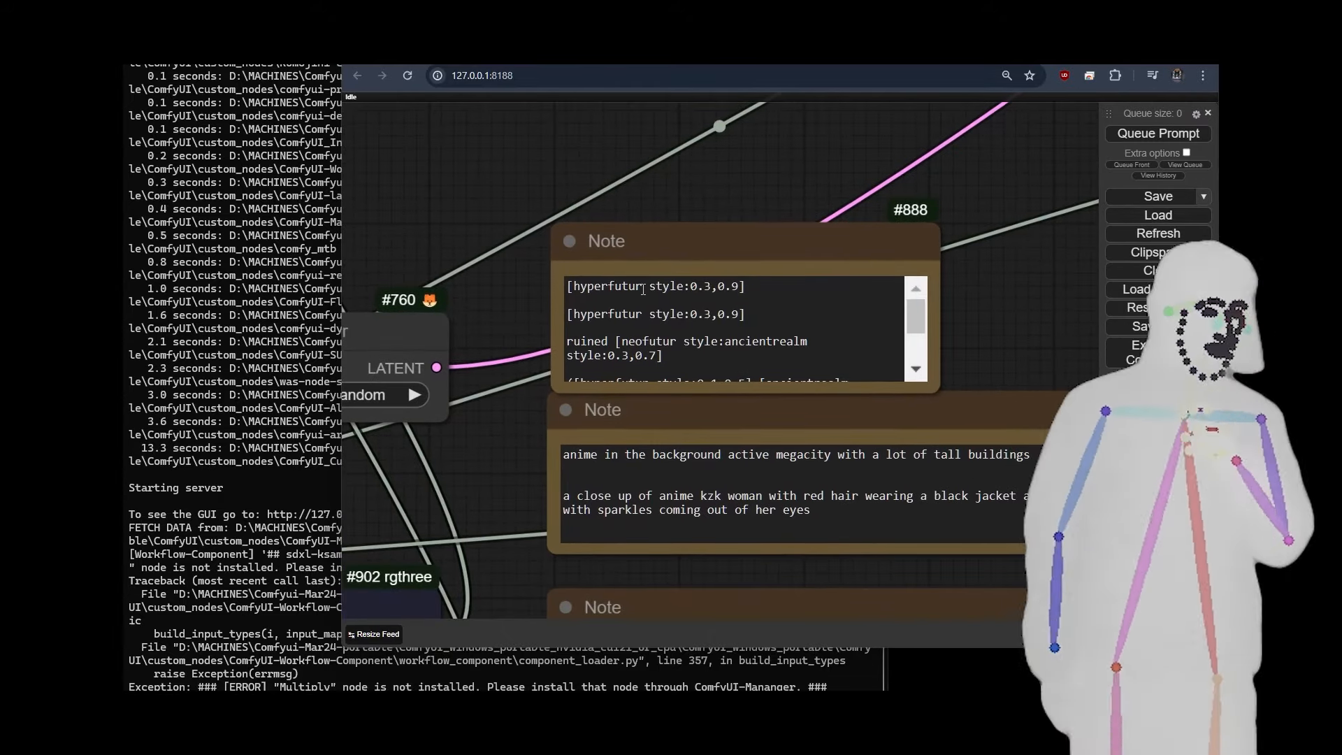
pyautogui.moveTo(644, 286); pyautogui.dragTo(746, 286)
pyautogui.moveTo(552, 292); pyautogui.dragTo(549, 262)
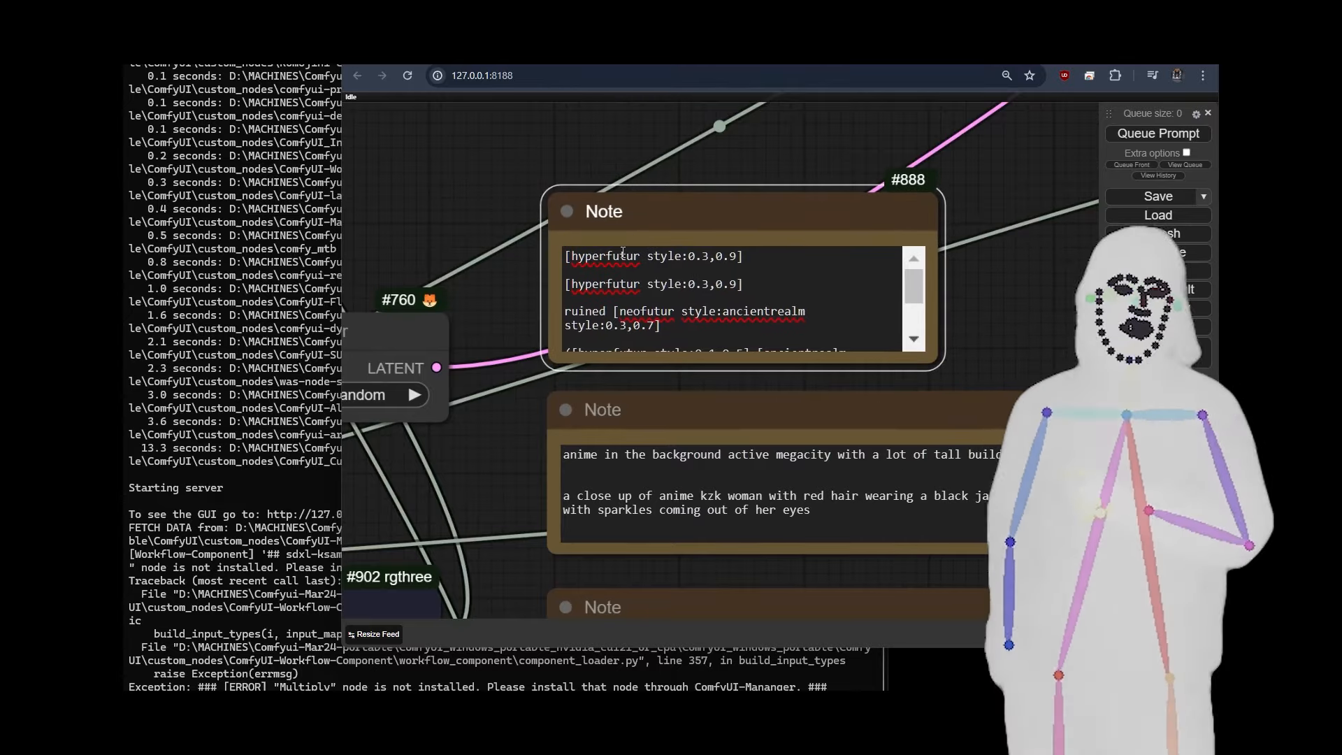
# - Examine the three KSampler nodes with their VAE Decode and Save Image nodes and their place in the whole workflow
pyautogui.scroll(-10, 472, 265)
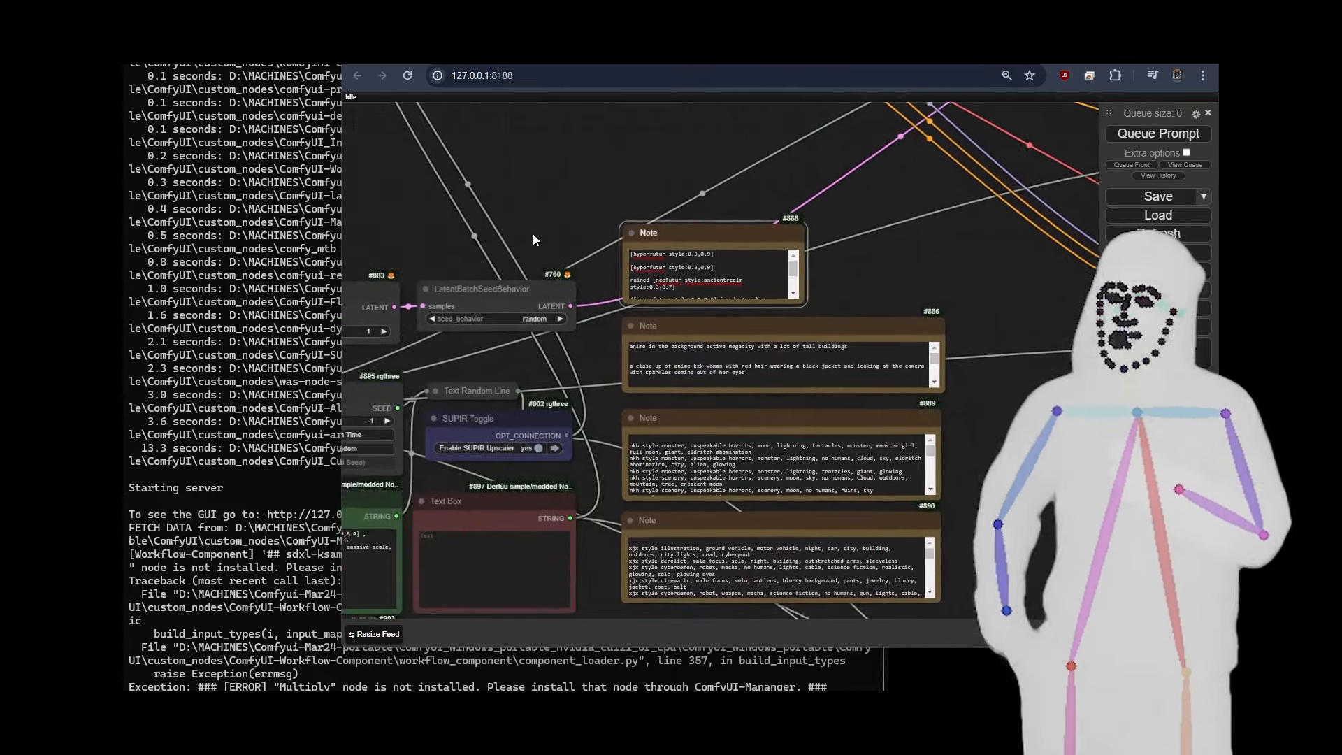
pyautogui.scroll(-7, 668, 224)
pyautogui.moveTo(667, 195); pyautogui.dragTo(616, 291)
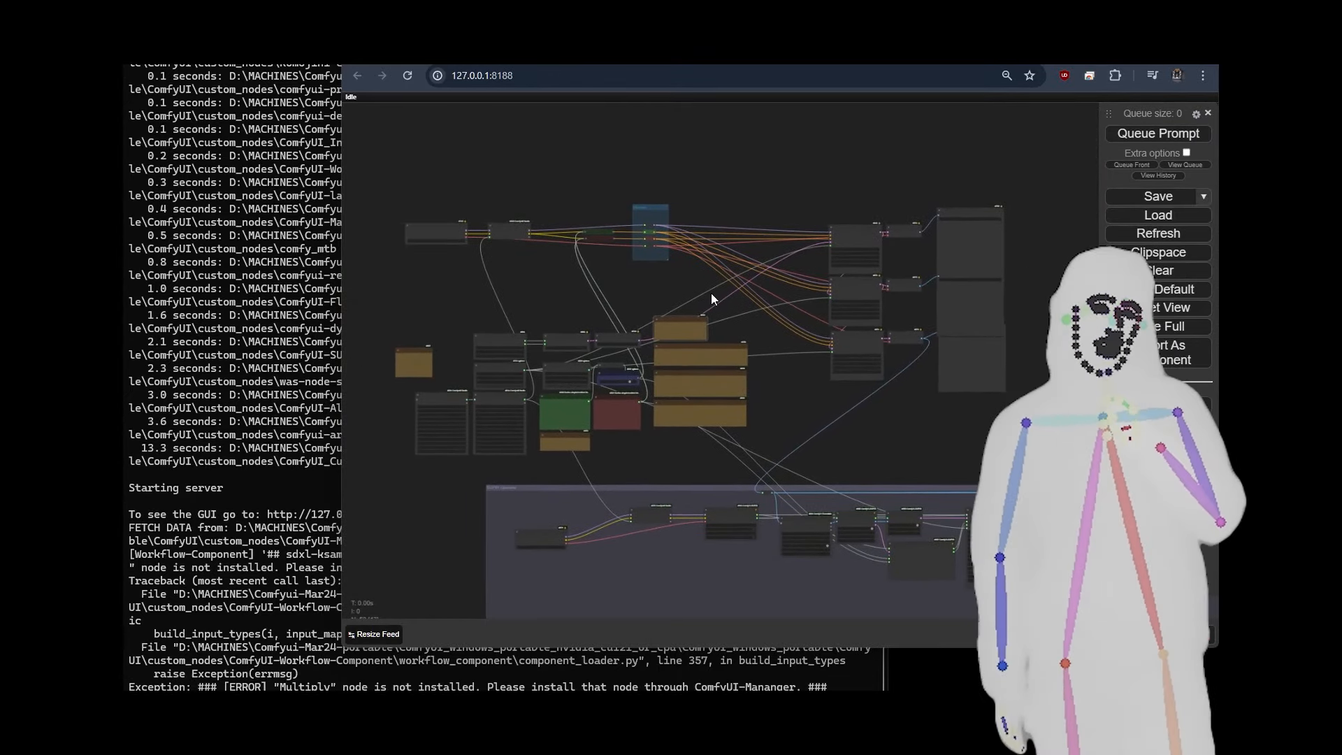
pyautogui.scroll(10, 911, 297)
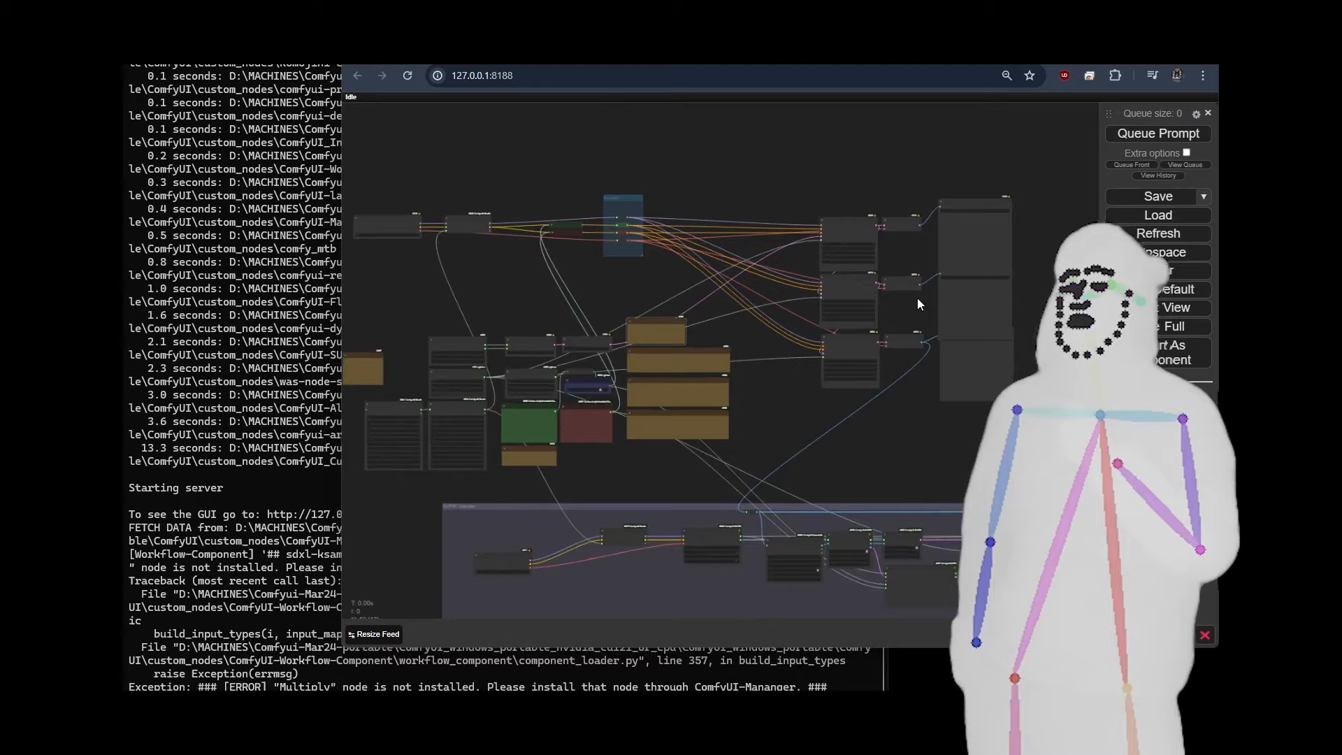
pyautogui.scroll(-2, 911, 305)
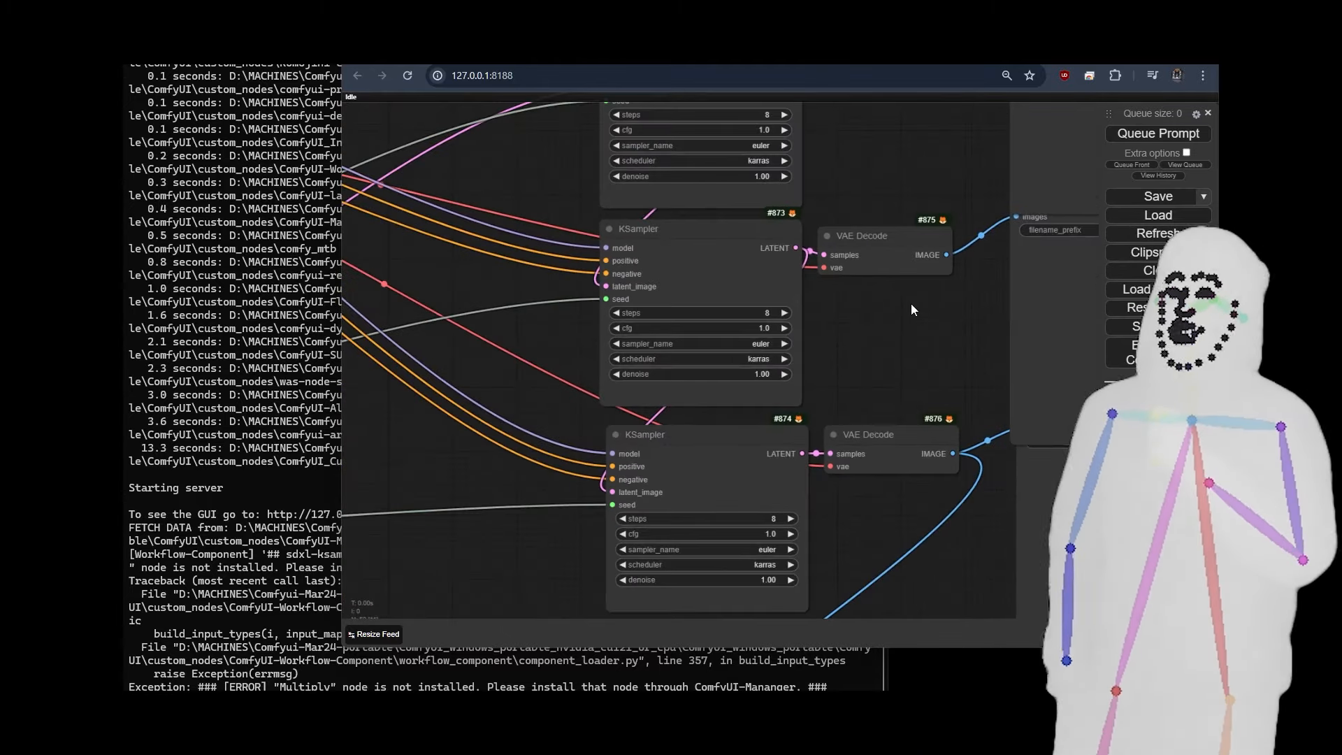
pyautogui.moveTo(911, 306); pyautogui.dragTo(807, 348)
pyautogui.scroll(-5, 861, 345)
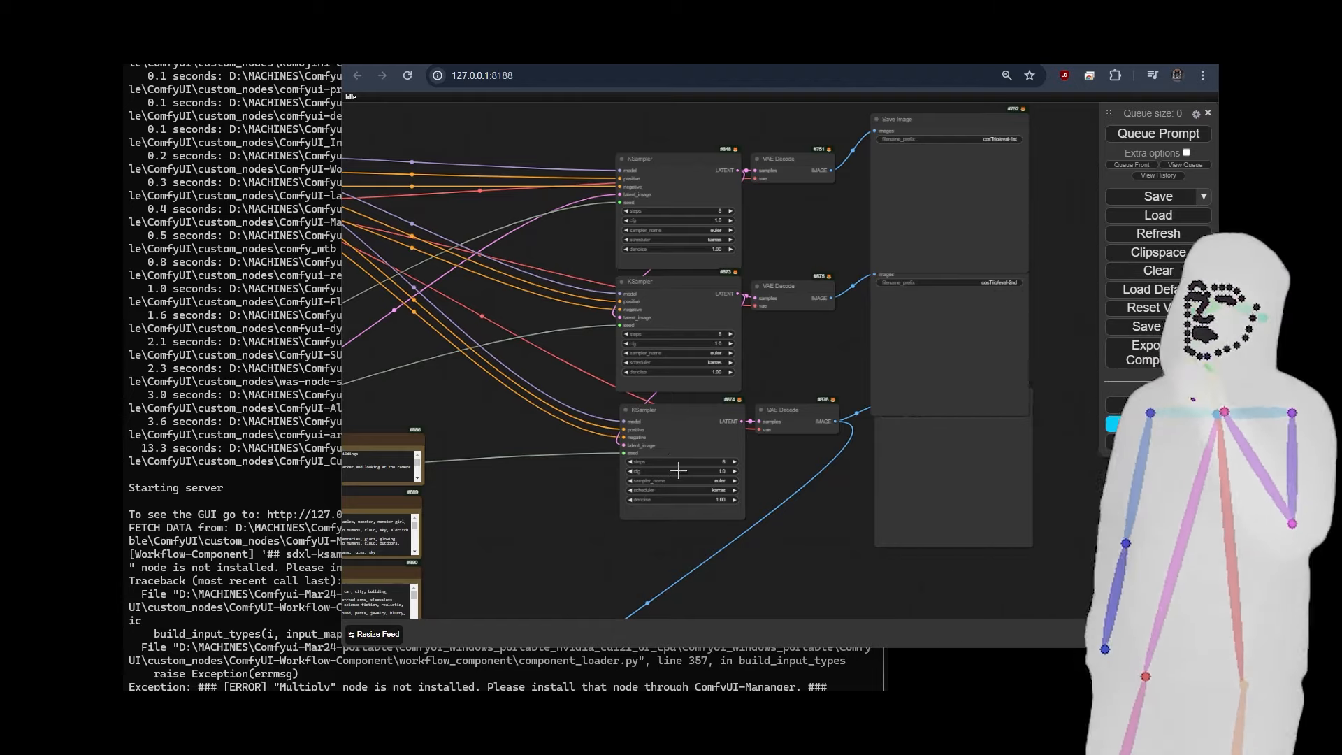
# - Bypass the lowest and the middle of the three KSampler nodes
pyautogui.click(673, 450)
pyautogui.hotkey('ctrl', 'b')
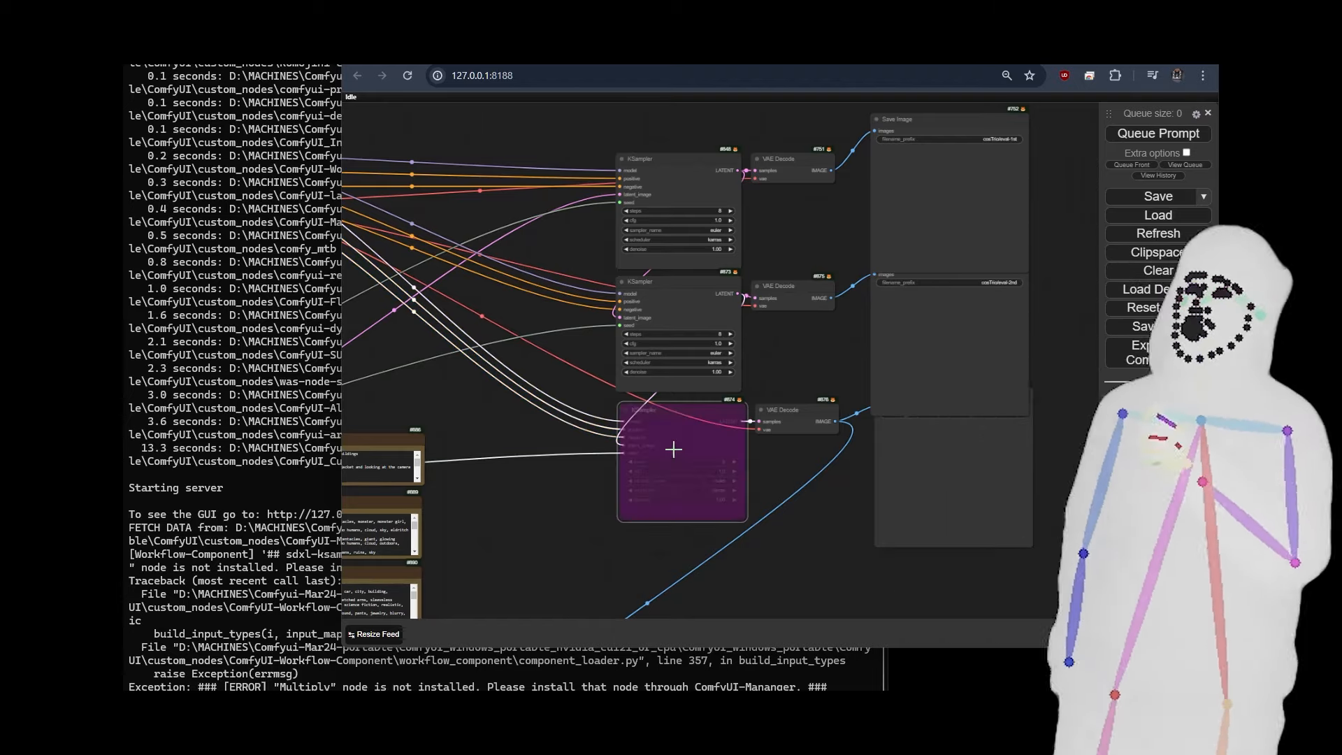
pyautogui.click(644, 308)
pyautogui.hotkey('ctrl', 'b')
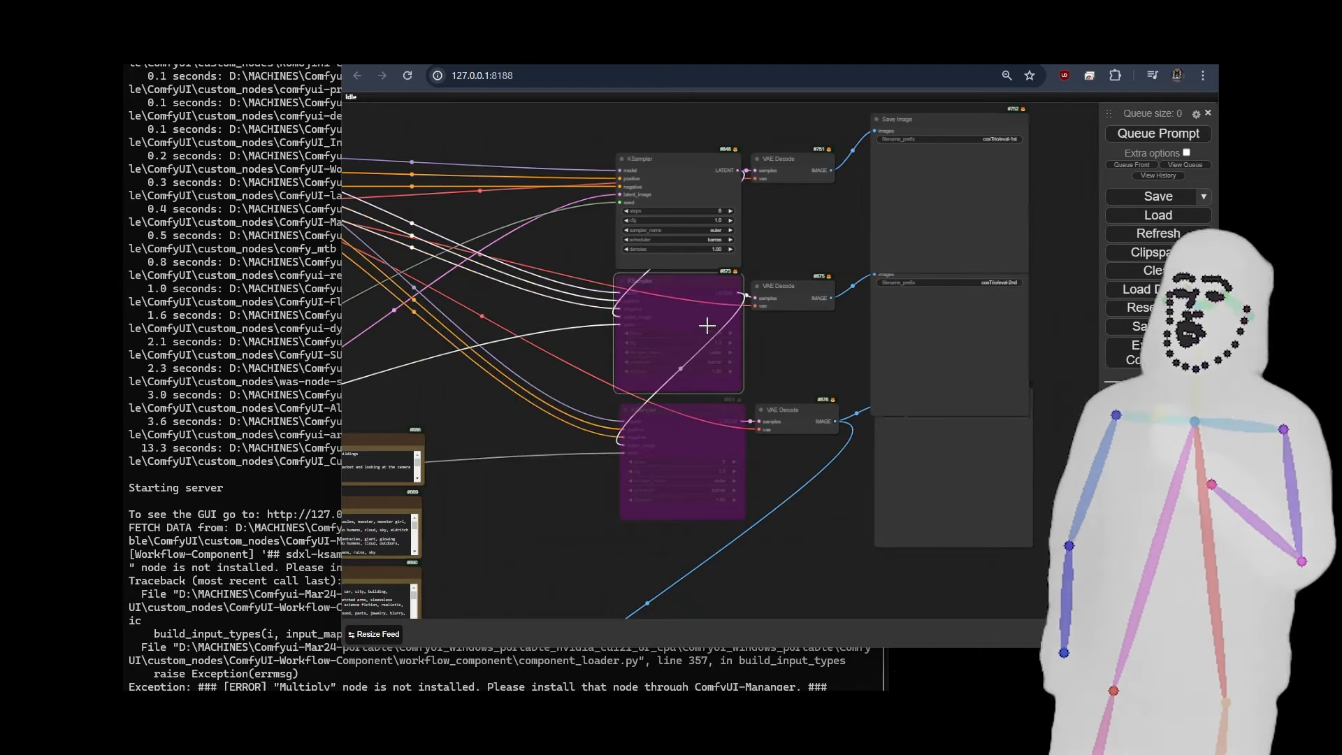
# - Remove the bypass from the middle and lowest KSampler nodes
pyautogui.hotkey('ctrl', 'b')
pyautogui.click(697, 415)
pyautogui.hotkey('ctrl', 'b')
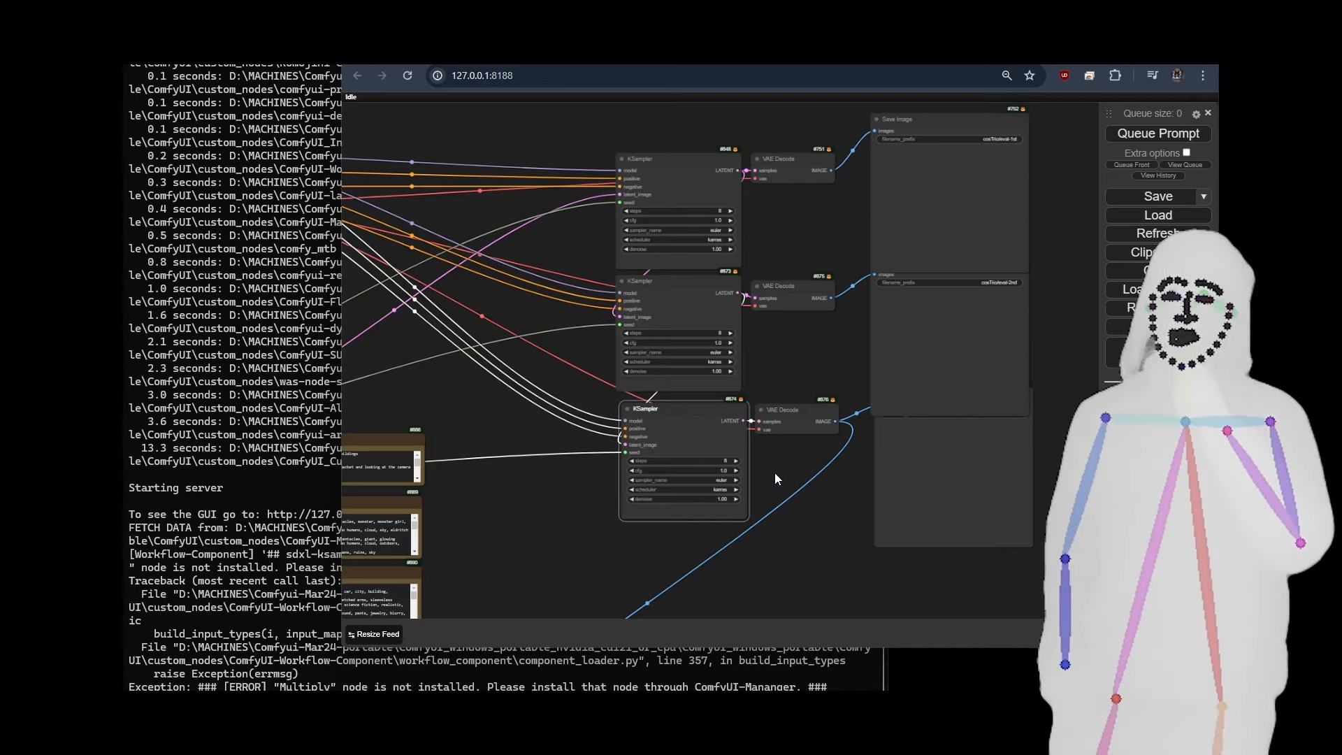
pyautogui.click(806, 355)
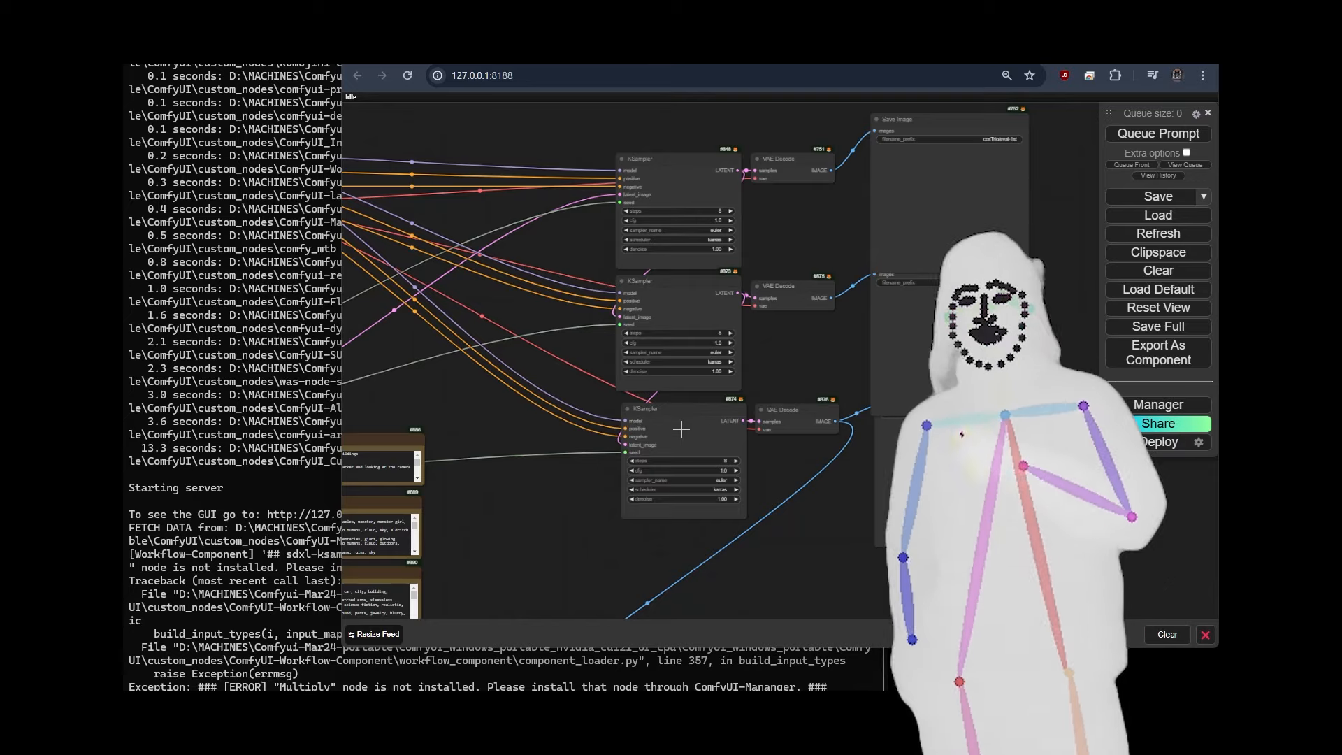
# - Examine the links running from the prompt and reroute nodes to the KSamplers and Save Image nodes
pyautogui.moveTo(464, 397); pyautogui.dragTo(941, 371)
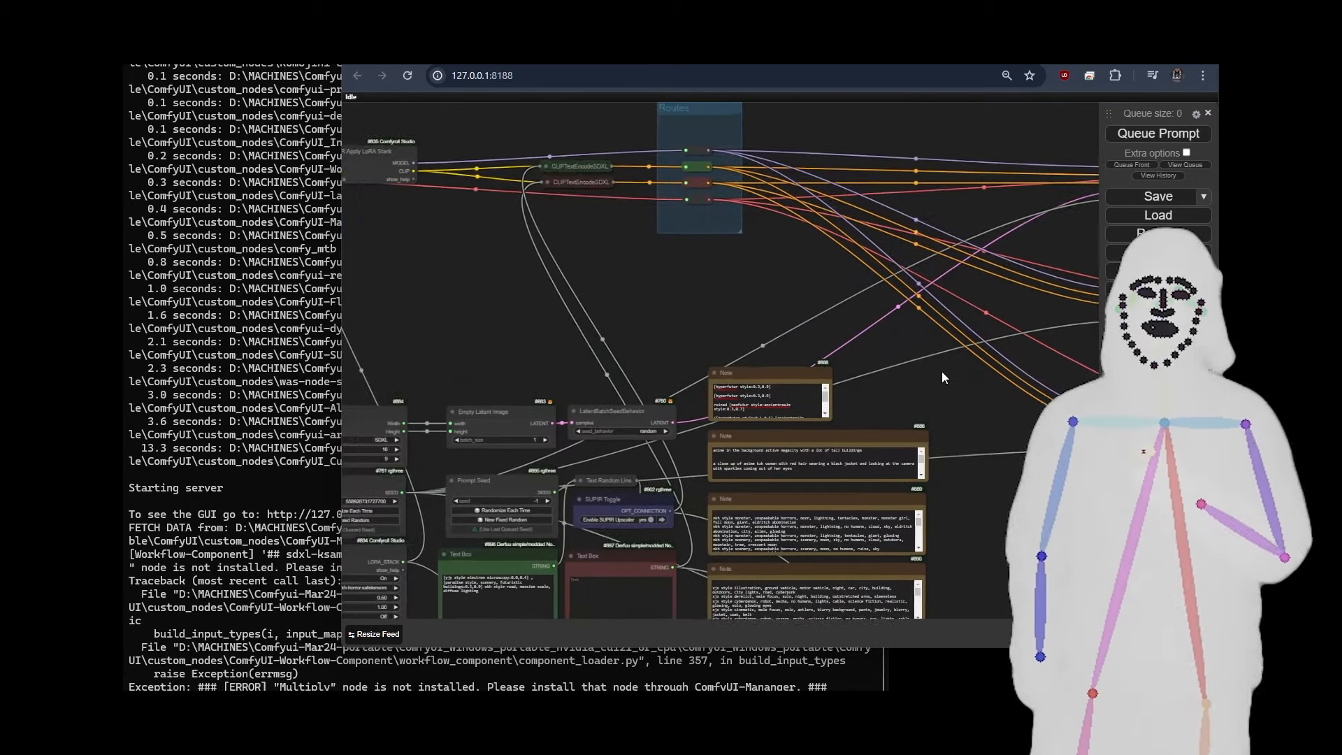
pyautogui.moveTo(753, 323); pyautogui.dragTo(446, 253)
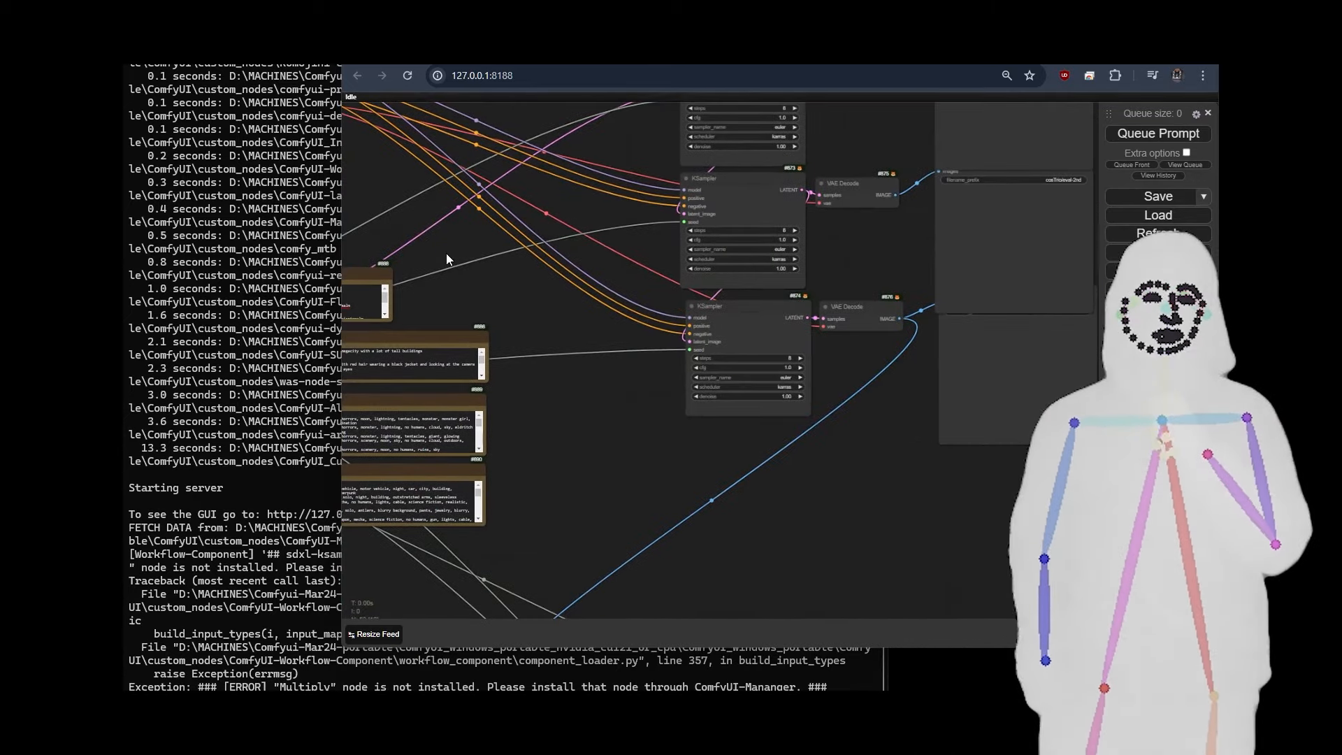
pyautogui.click(748, 325)
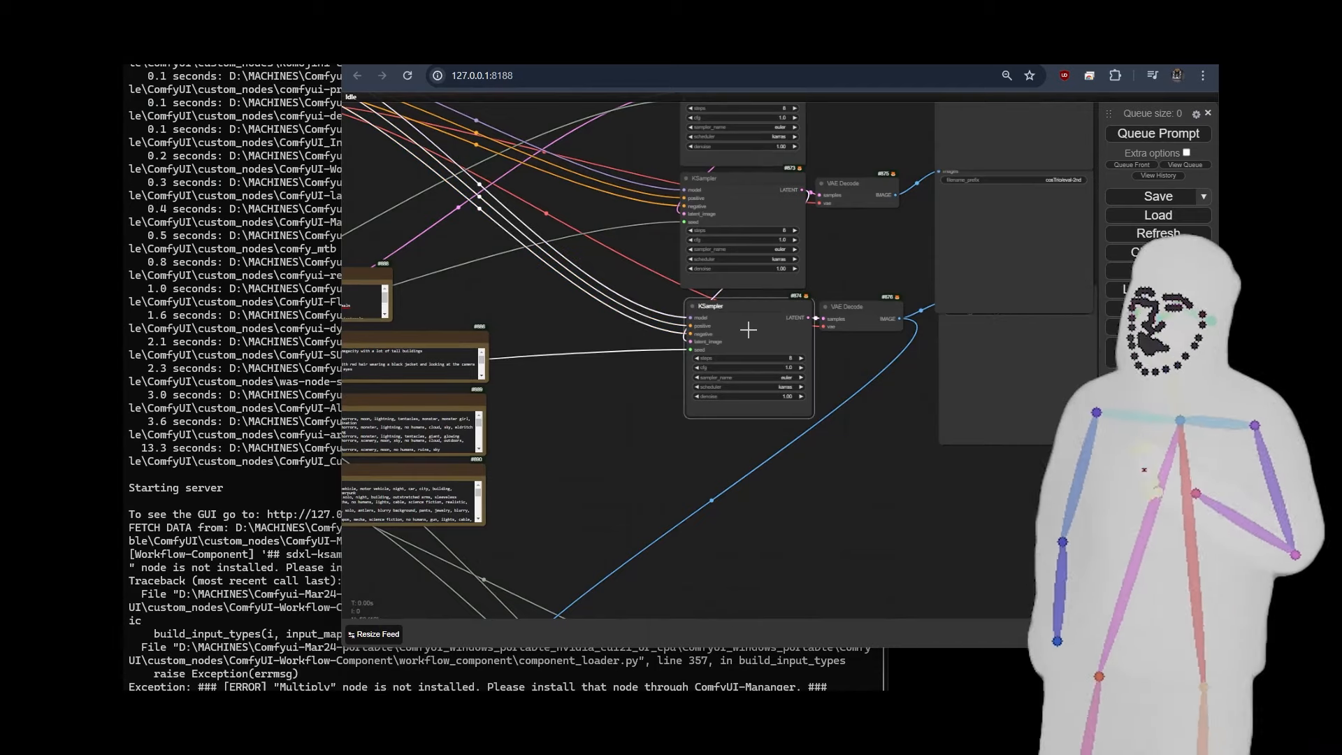
pyautogui.doubleClick(901, 260)
pyautogui.moveTo(902, 259); pyautogui.dragTo(790, 298)
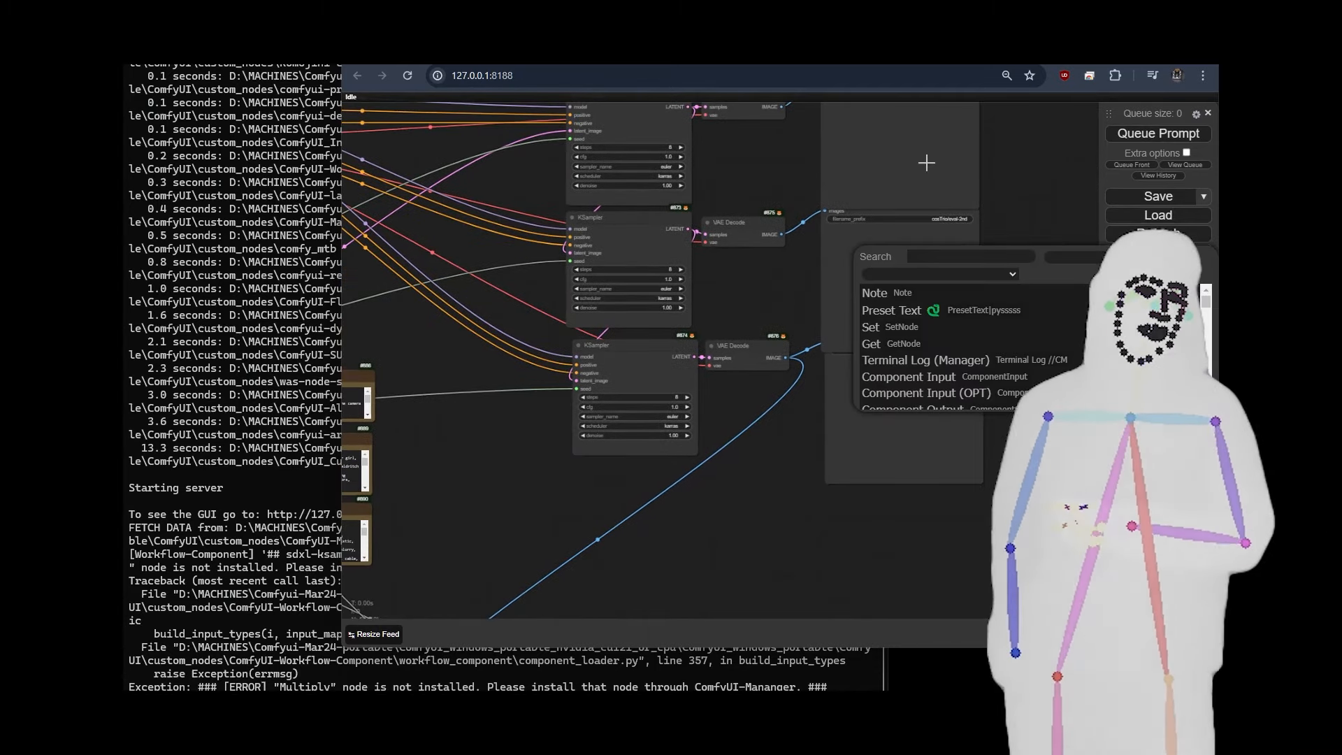
pyautogui.click(1007, 196)
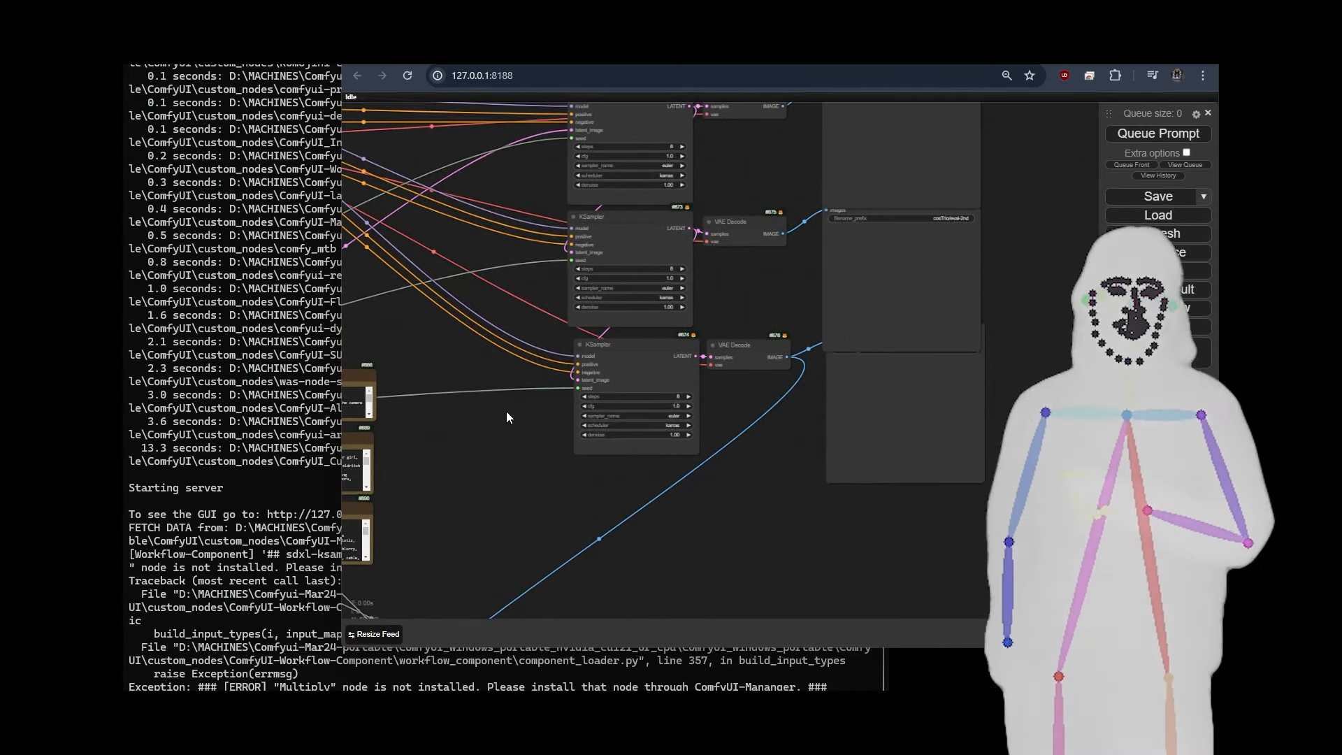
# - Compare the two CR LoRA Stack nodes and set switch_2, the microscopy LoRA, to Off in the first stack
pyautogui.scroll(-5, 505, 411)
pyautogui.scroll(-5, 433, 325)
pyautogui.scroll(6, 657, 435)
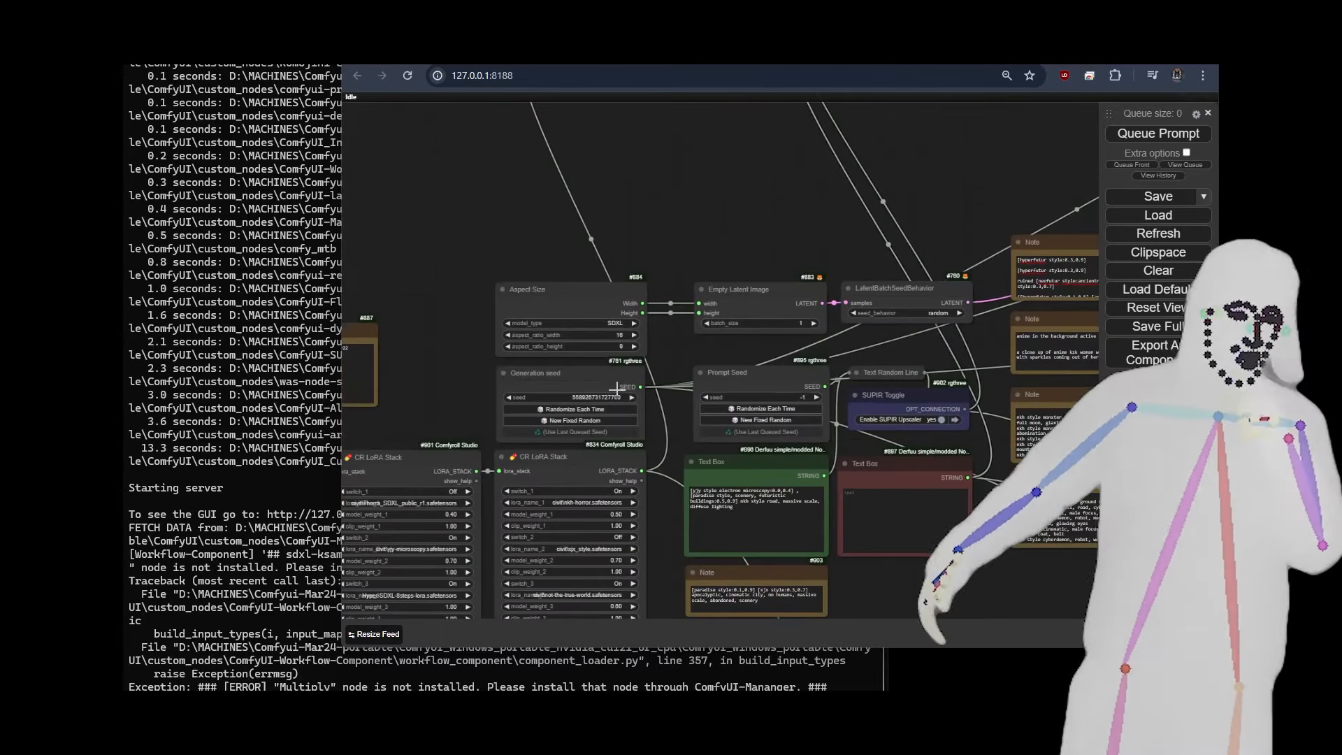
pyautogui.moveTo(662, 443); pyautogui.dragTo(725, 393)
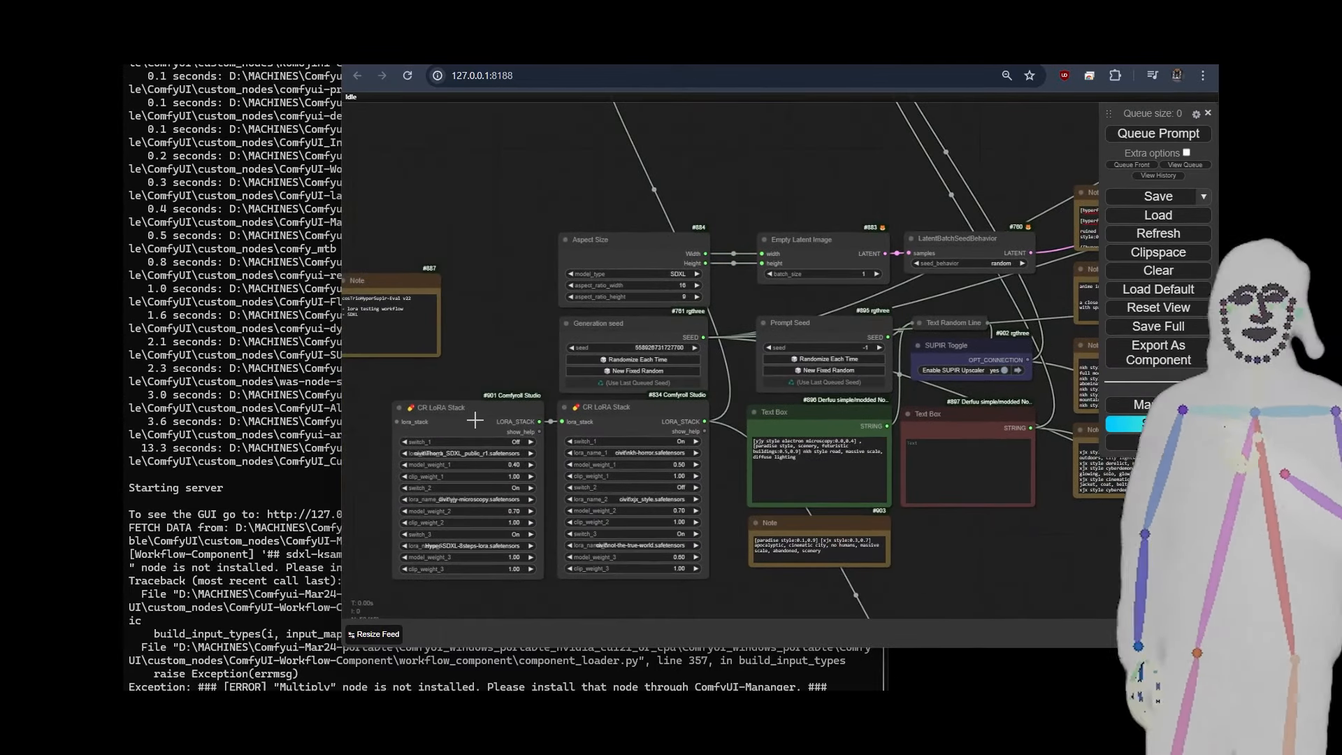
pyautogui.click(475, 420)
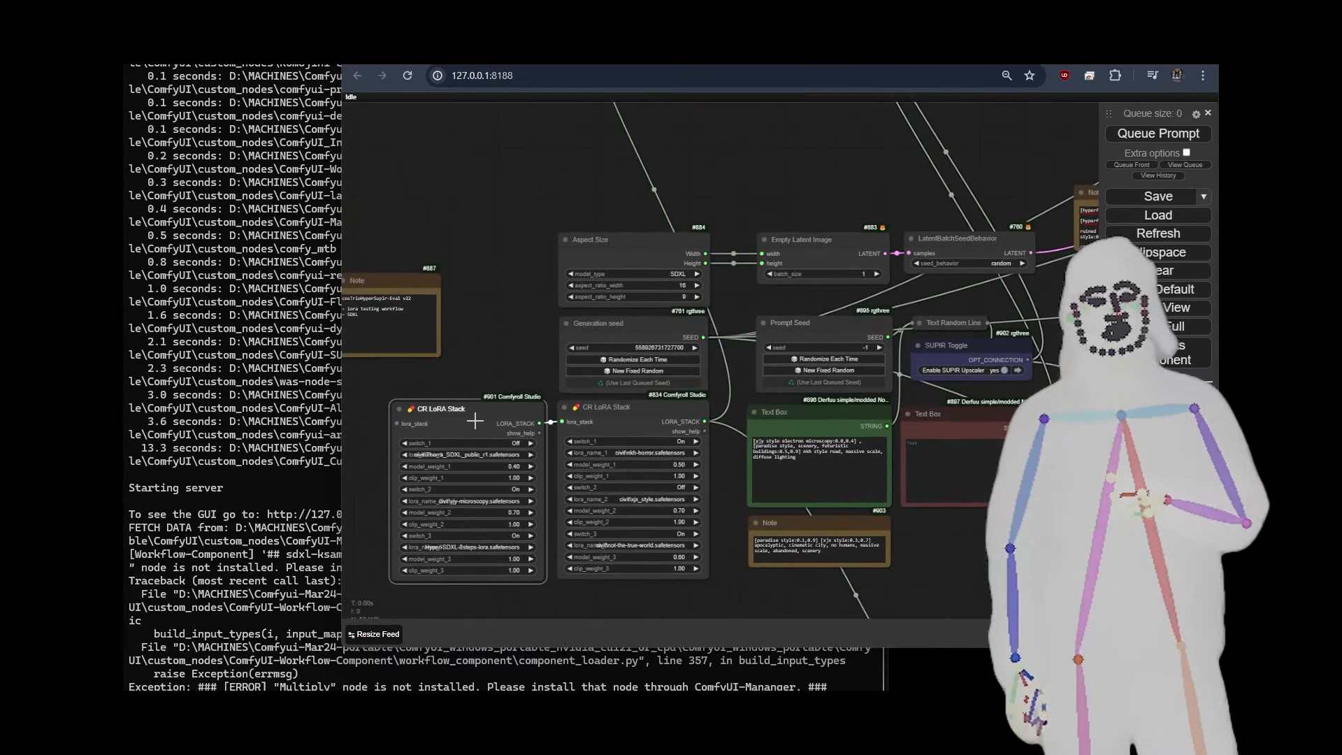
pyautogui.click(631, 419)
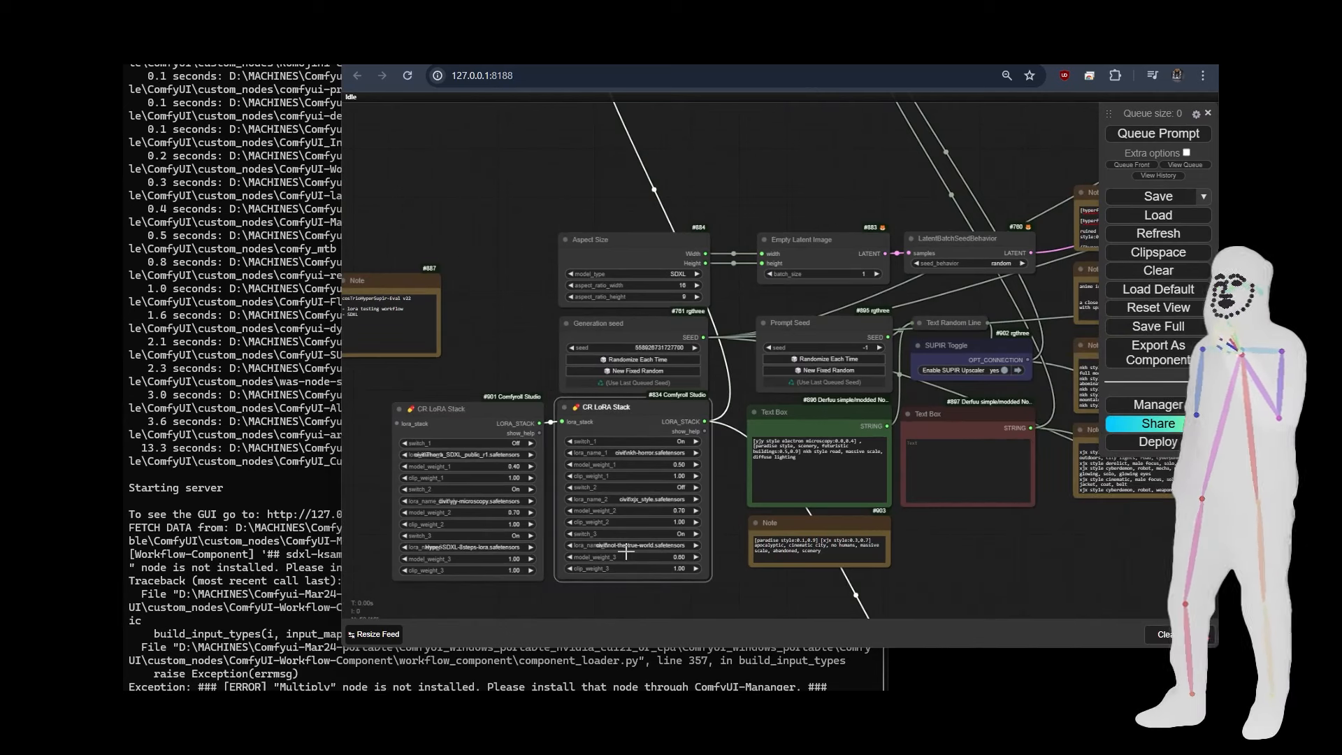
pyautogui.click(458, 418)
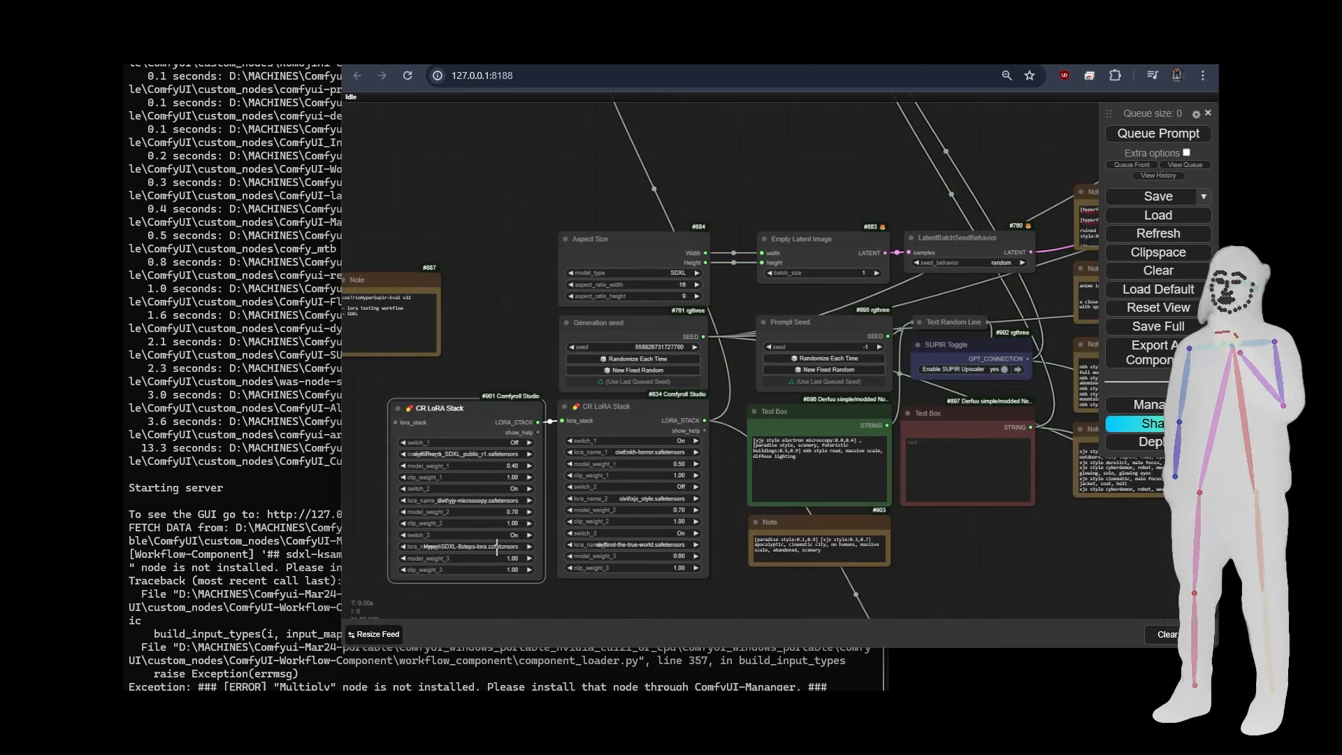
pyautogui.click(640, 412)
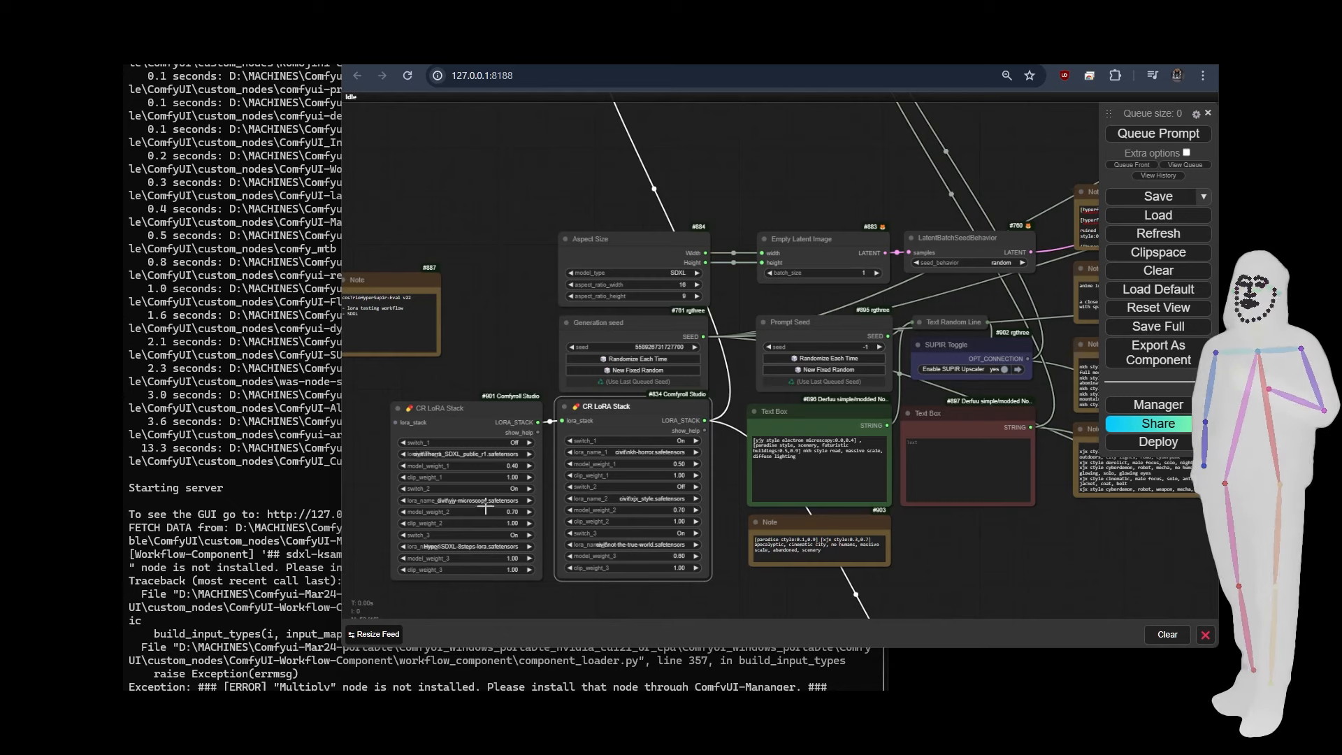
pyautogui.click(403, 488)
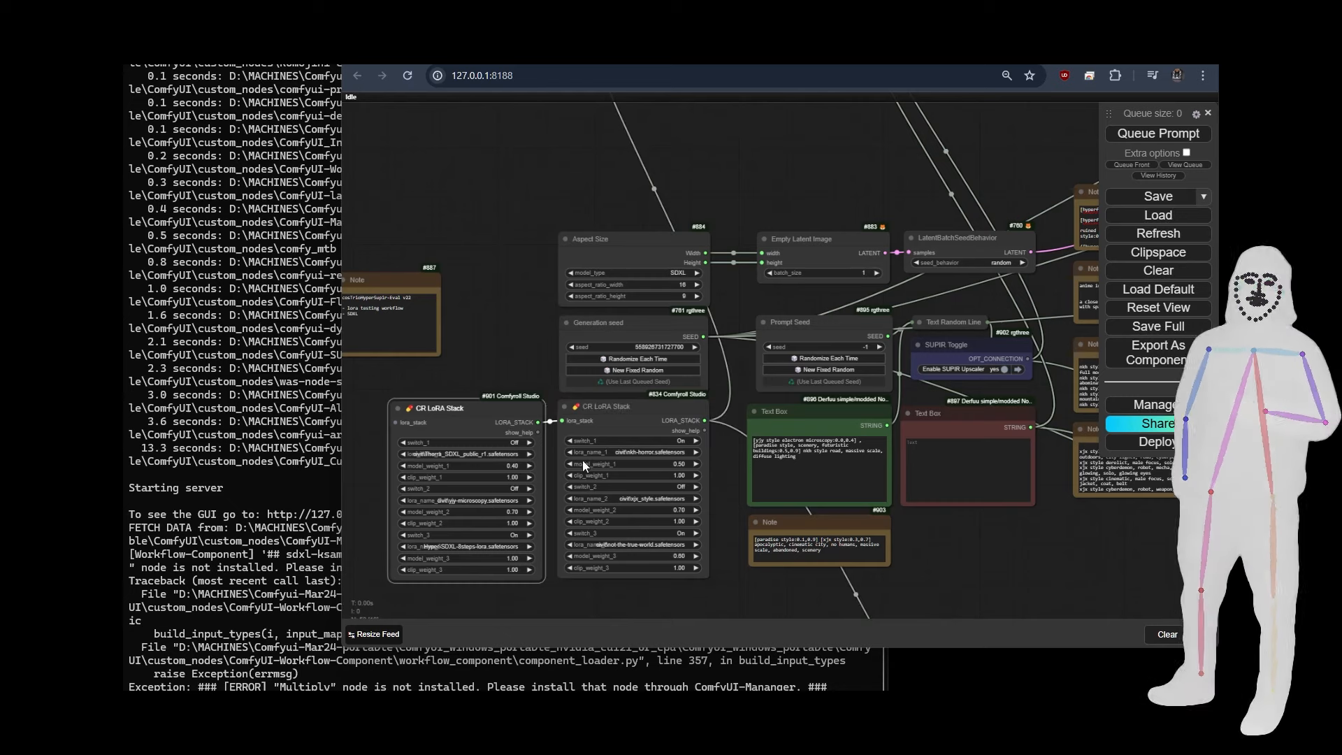
# - Set switch_1, the nkh-horror LoRA, and switch_3, the not-the-true-world LoRA, to Off in the second CR LoRA Stack
pyautogui.click(570, 441)
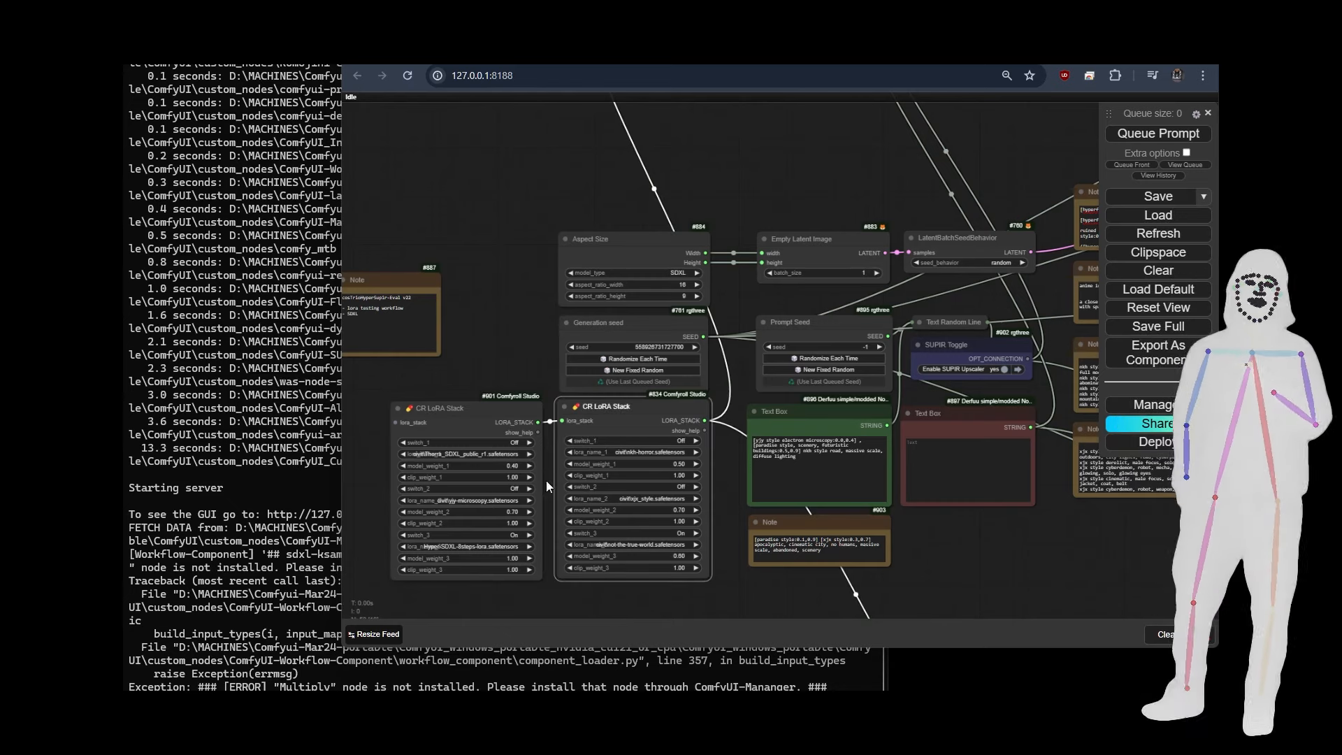
pyautogui.click(570, 533)
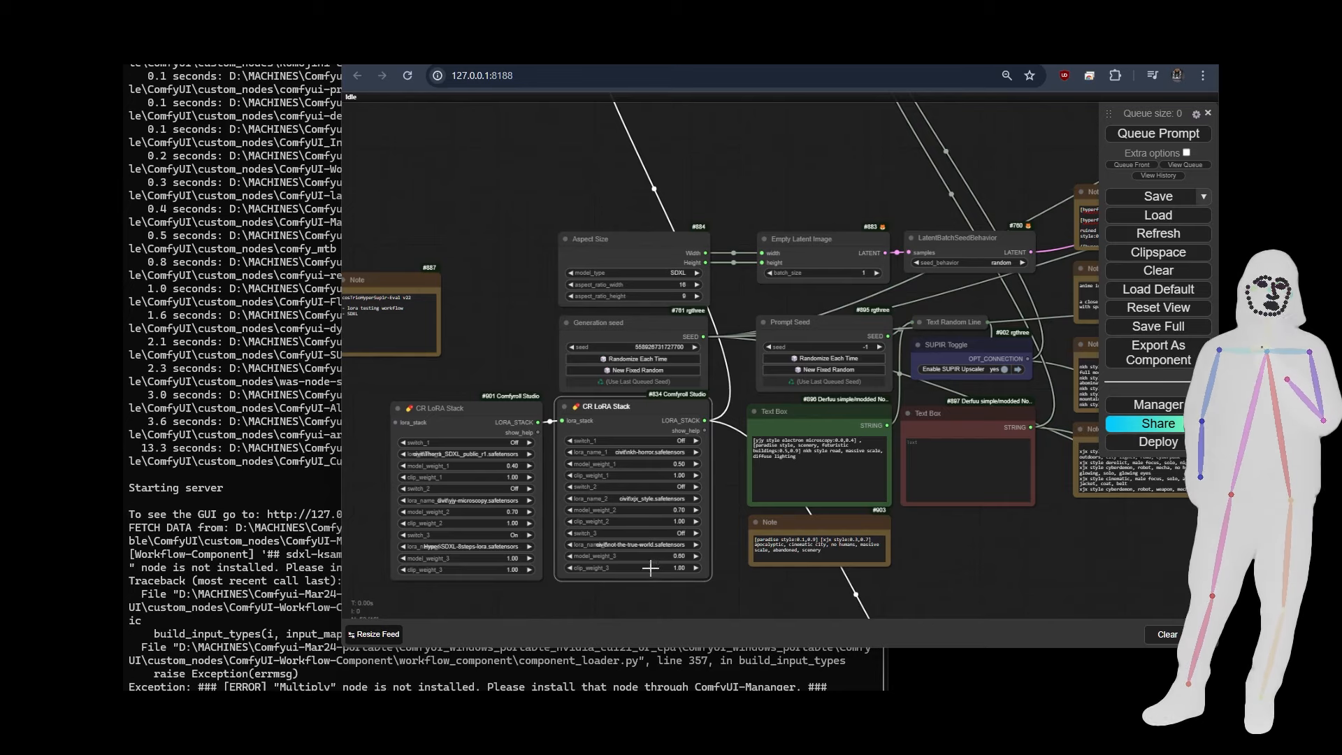
# - Cut the whole prompt out of the green Text Box and paste it into a new Note node below the red Text Box
pyautogui.scroll(1, 959, 552)
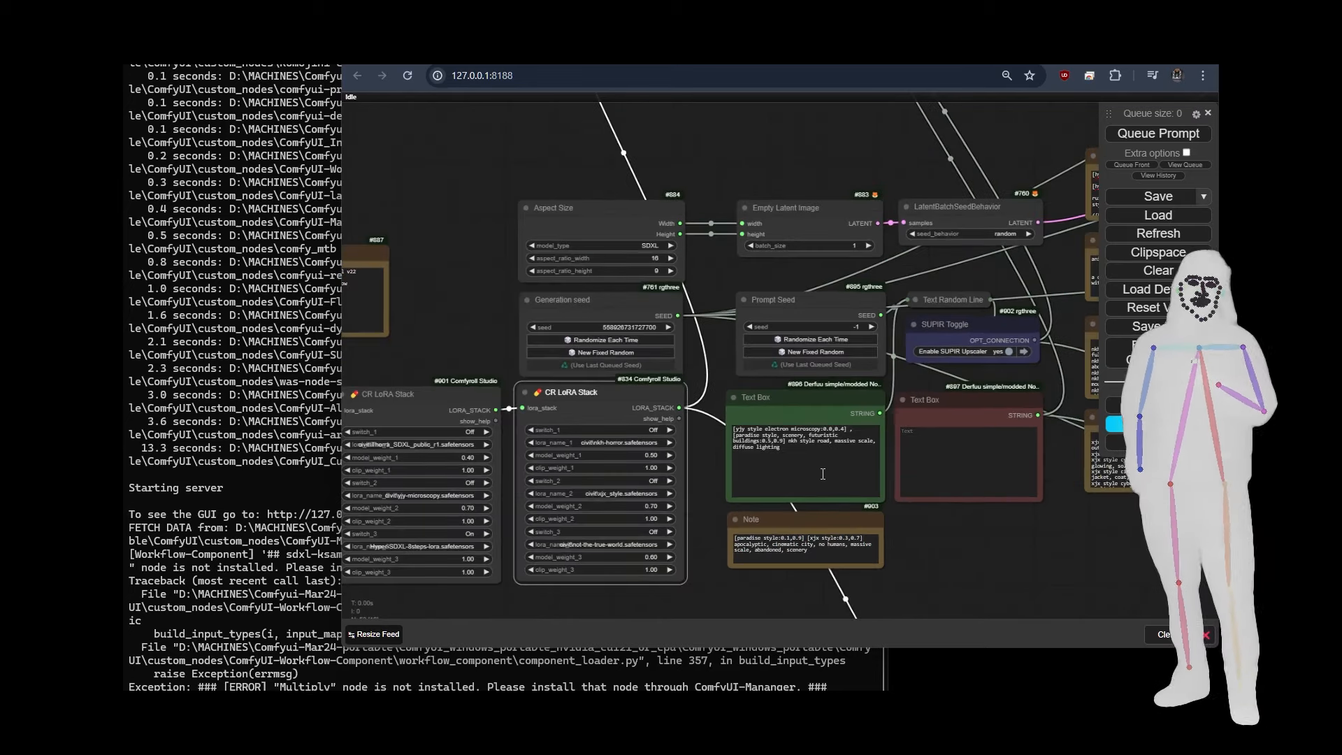
pyautogui.scroll(5, 715, 483)
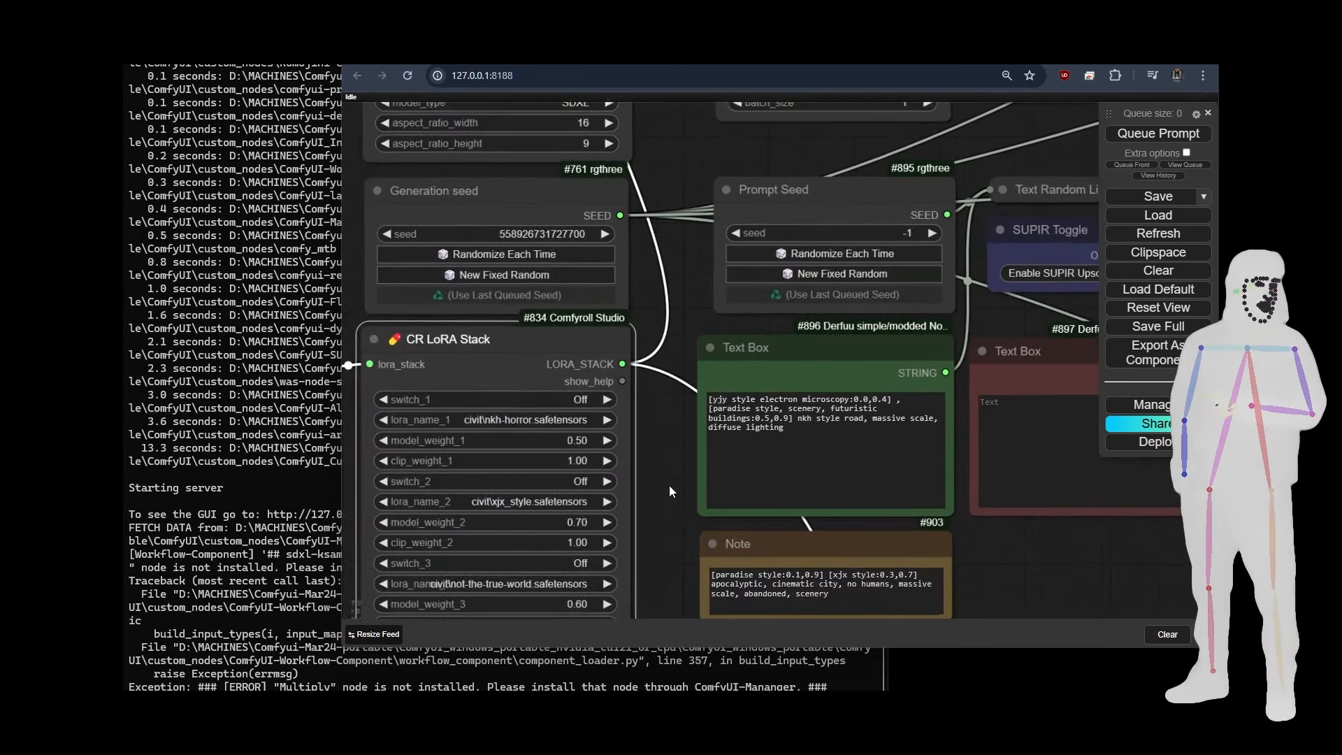
pyautogui.moveTo(668, 485); pyautogui.dragTo(591, 479)
pyautogui.scroll(3, 592, 477)
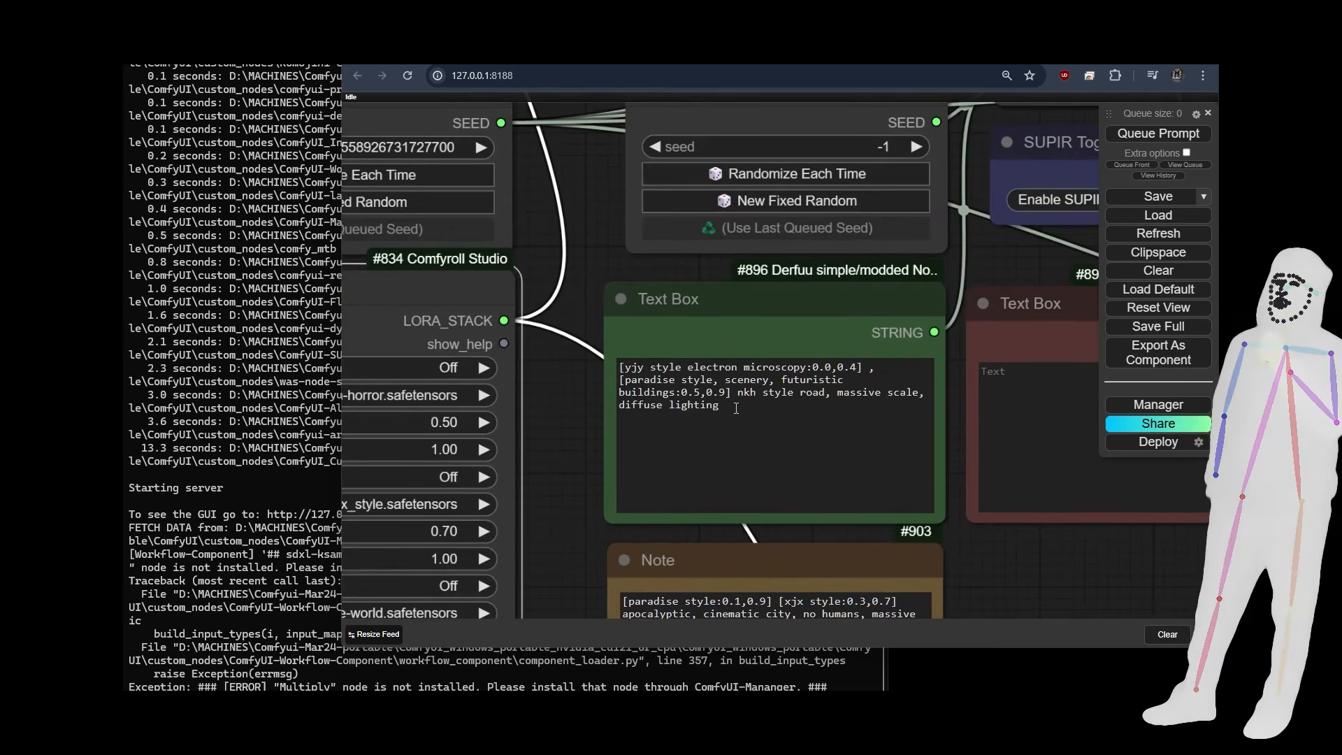
pyautogui.moveTo(735, 408); pyautogui.dragTo(613, 367)
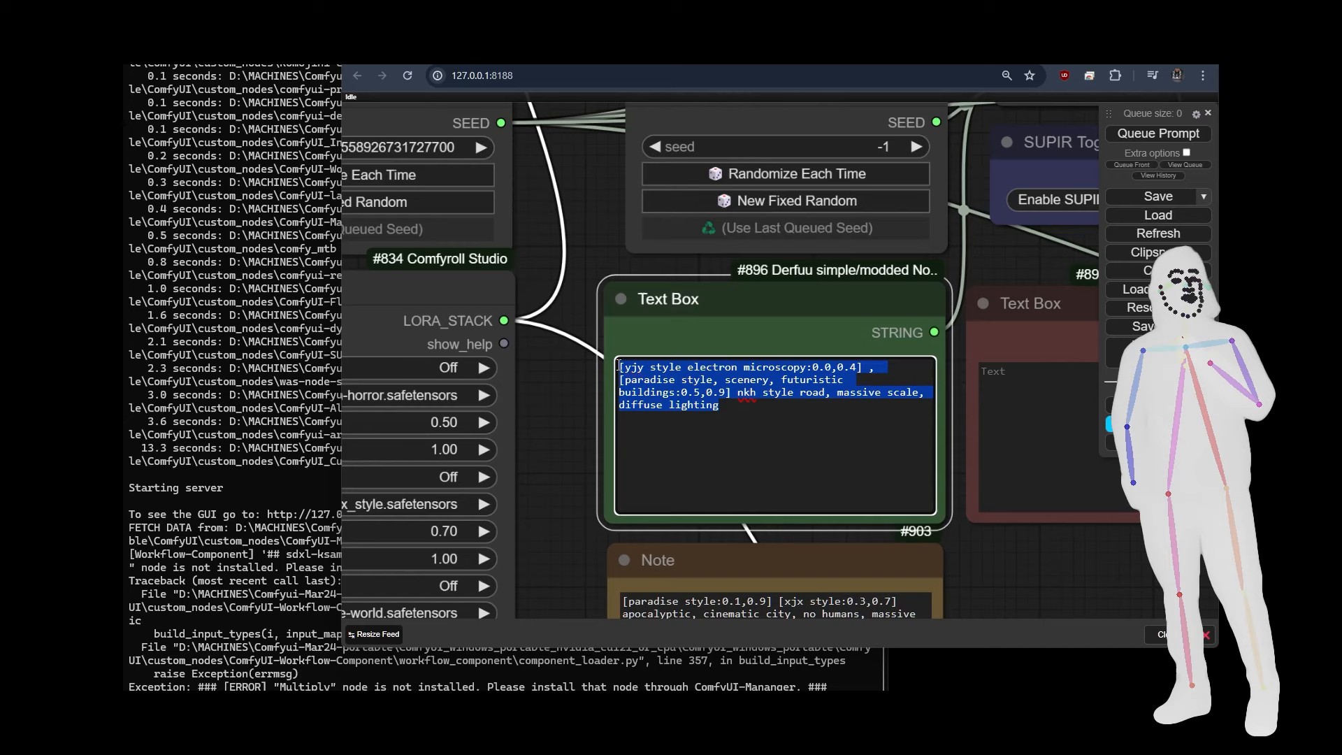
pyautogui.press('BackSpace')
pyautogui.doubleClick(1000, 560)
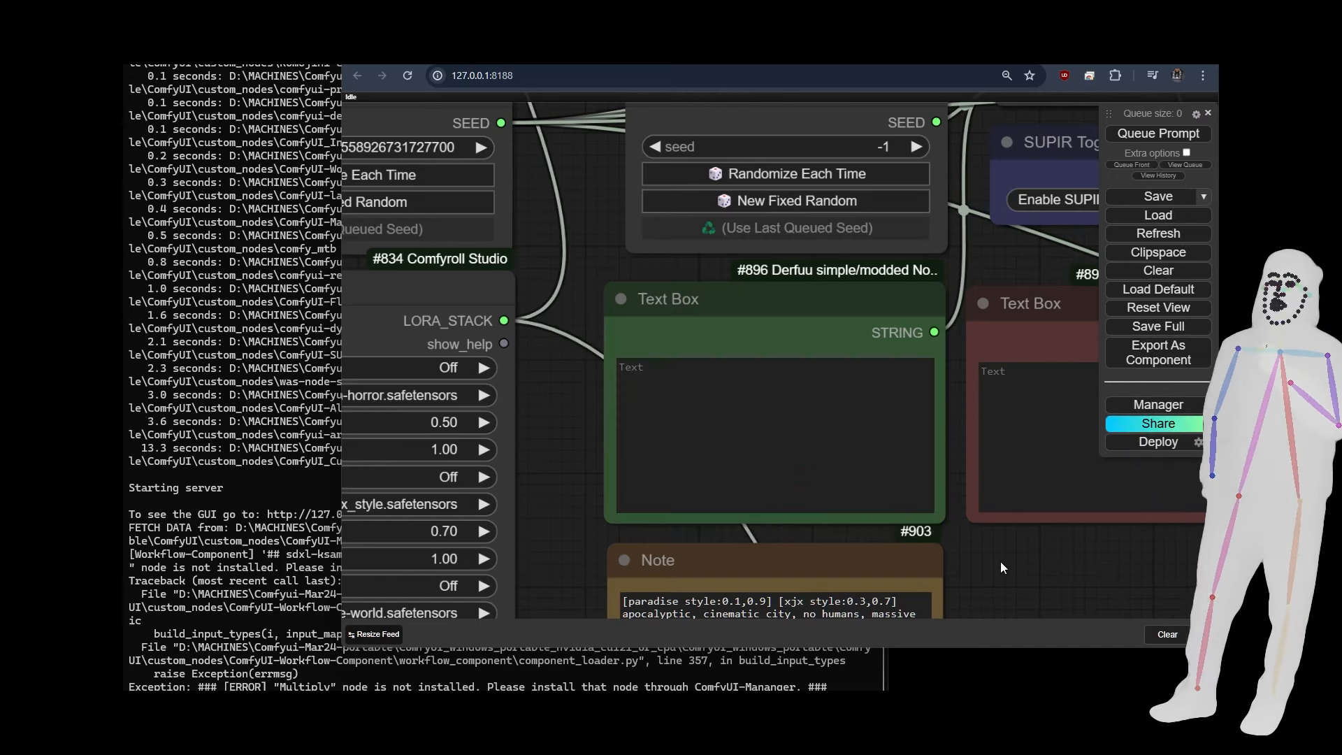
pyautogui.click(940, 585)
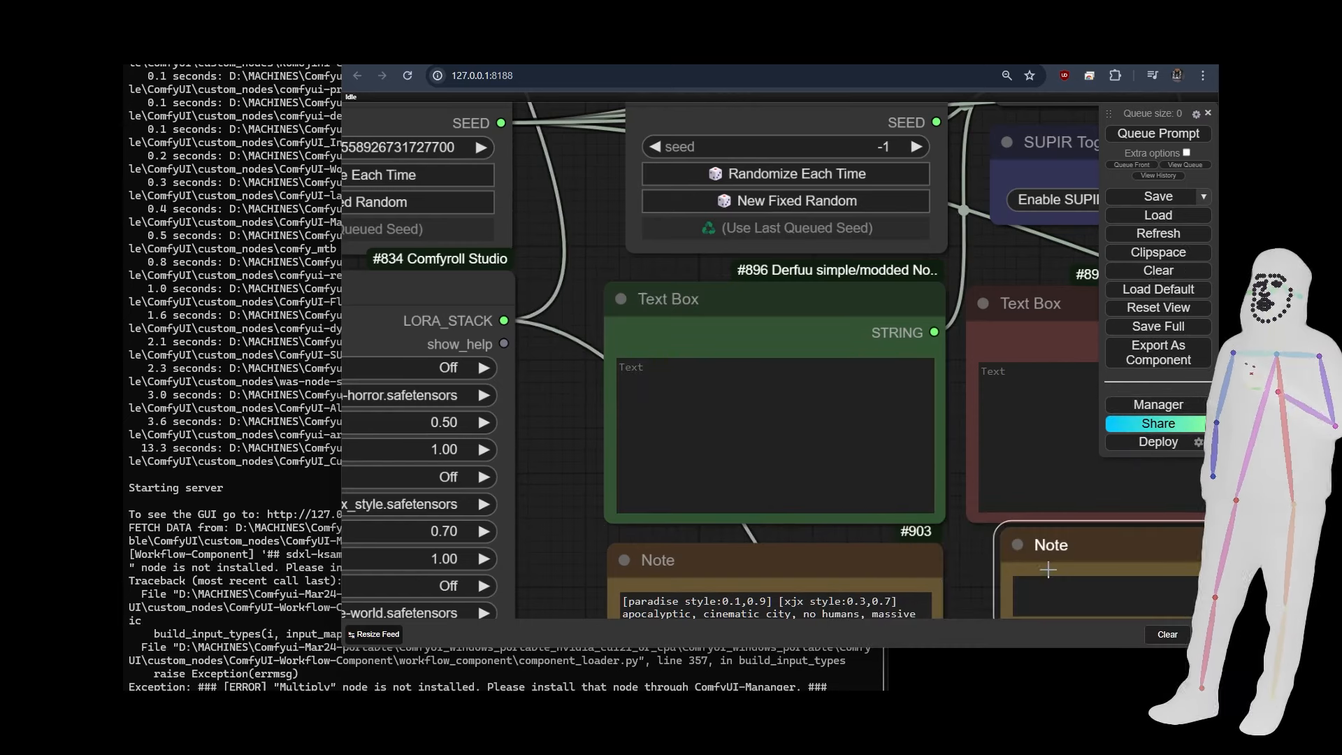
pyautogui.click(1062, 593)
pyautogui.hotkey('ctrl', 'v')
pyautogui.click(954, 466)
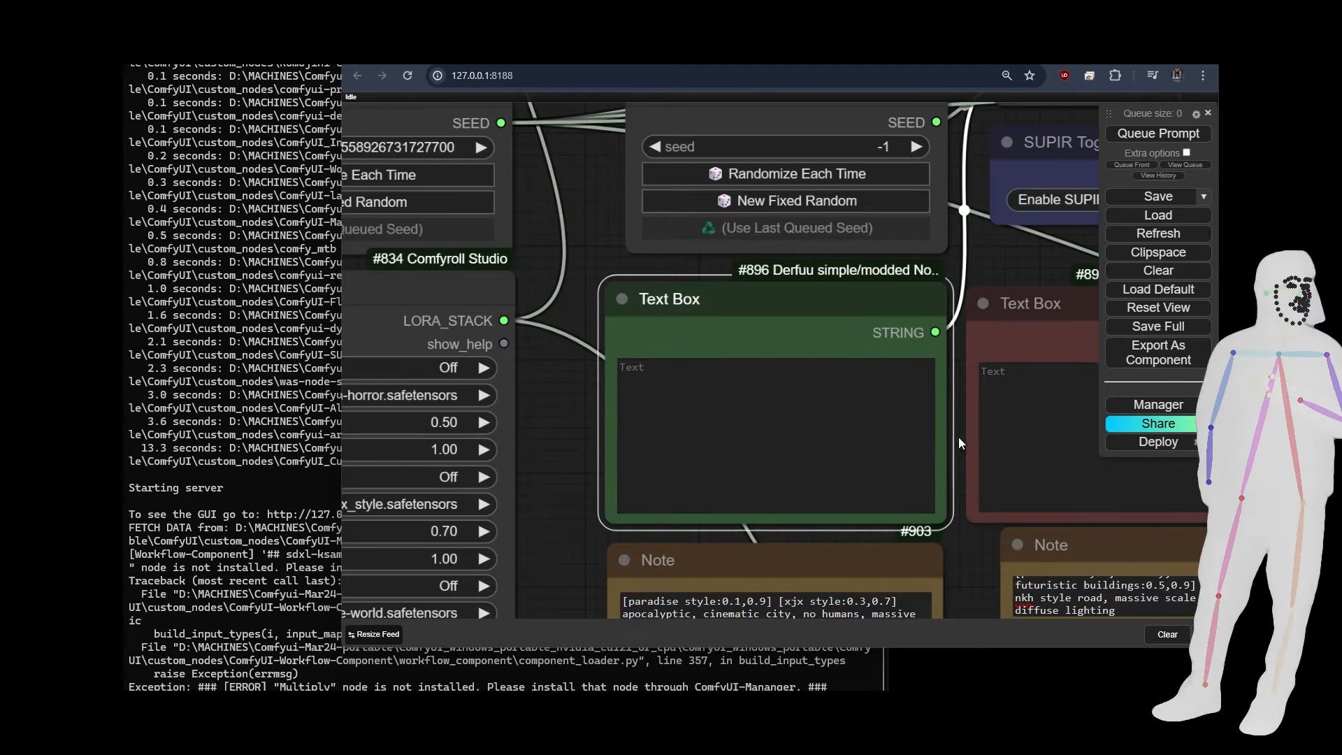
# - Examine the sample prompts in the Note nodes beside the text boxes, including the nkh style and xjx style lists down to their ends
pyautogui.moveTo(1008, 279); pyautogui.dragTo(400, 382)
pyautogui.scroll(-5, 399, 383)
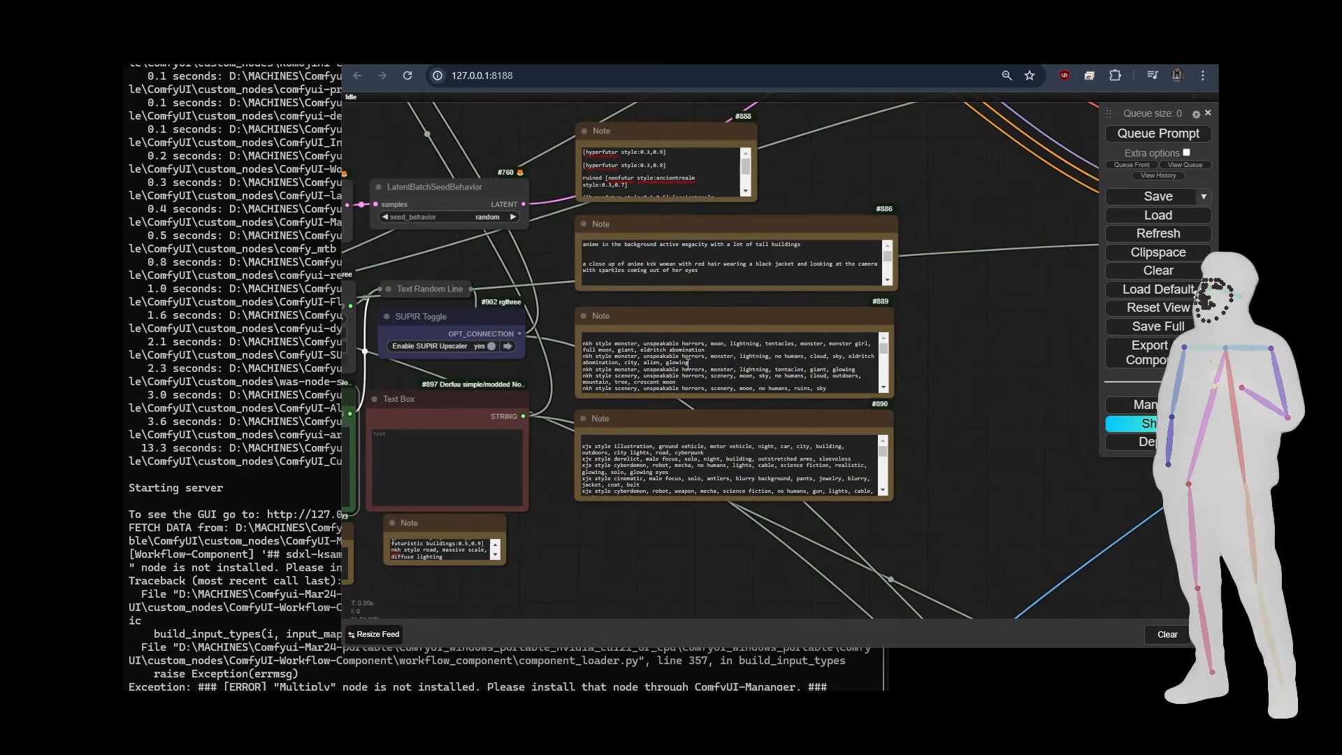
pyautogui.click(629, 224)
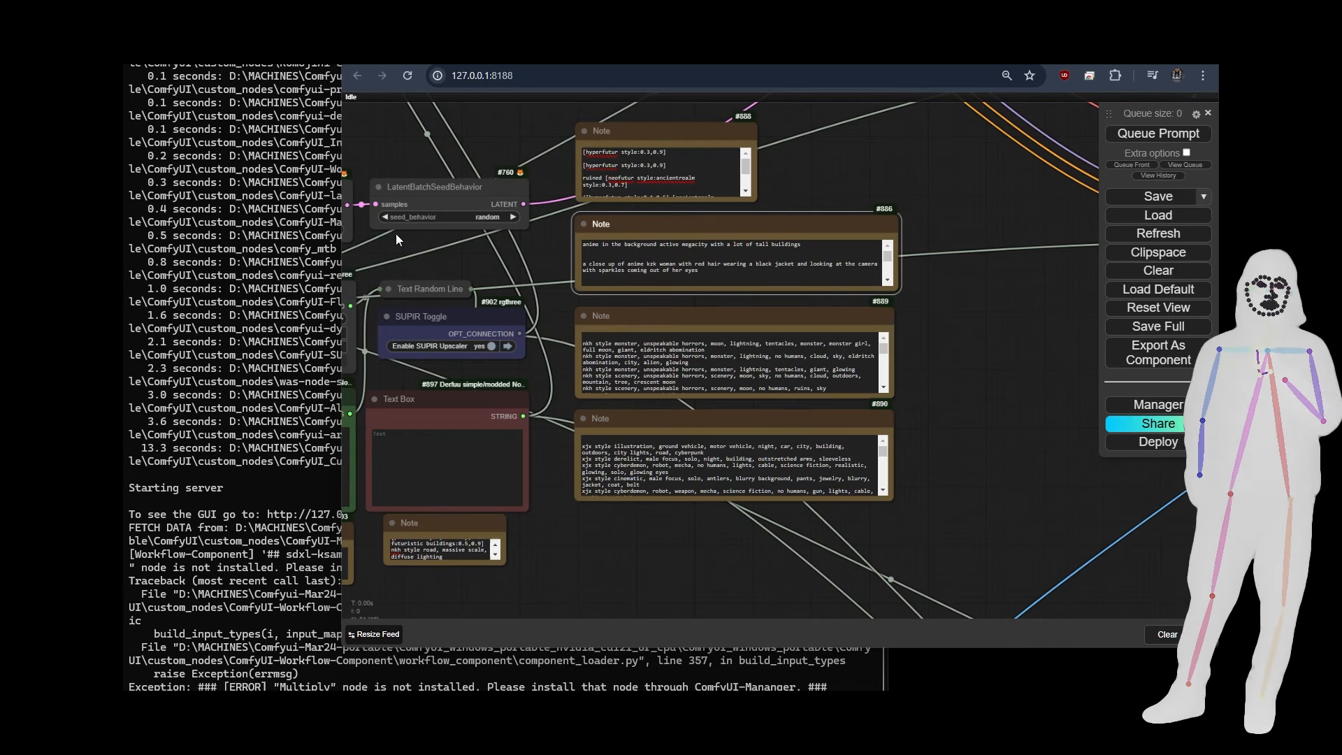
pyautogui.moveTo(397, 235); pyautogui.dragTo(697, 236)
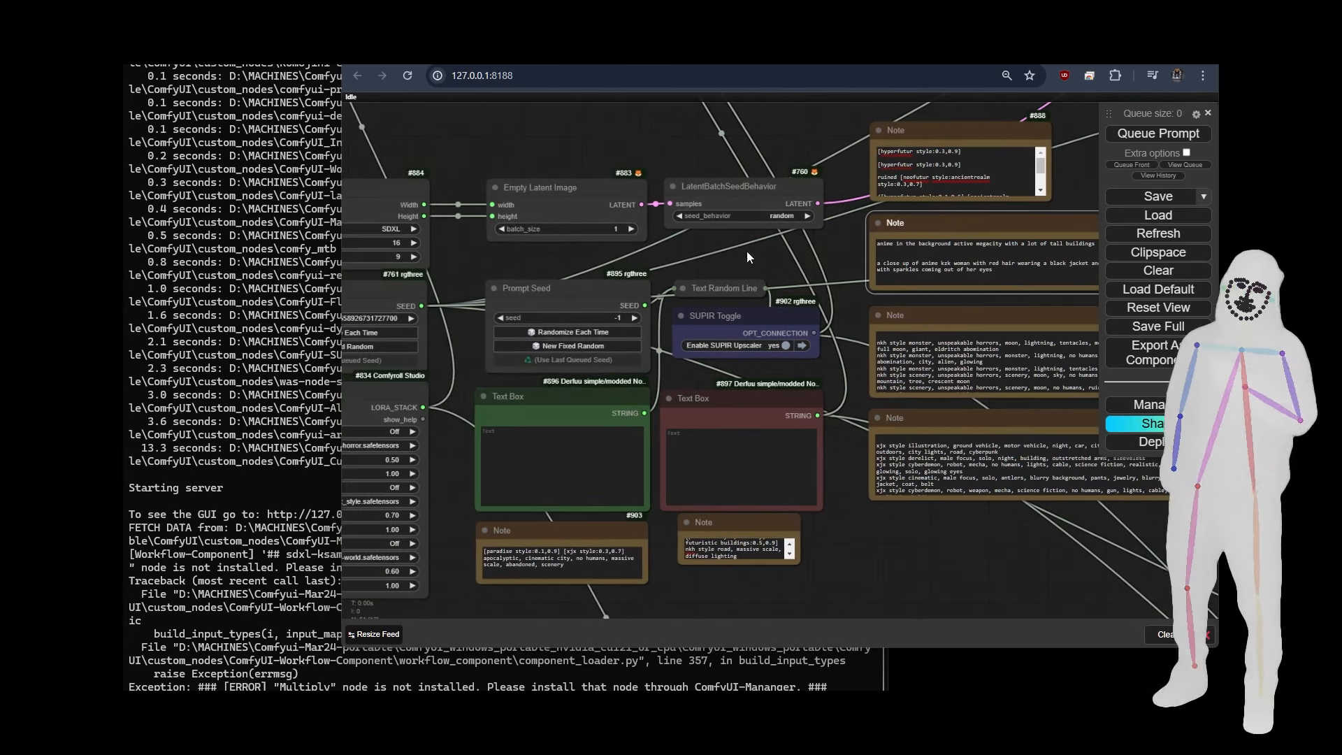
pyautogui.moveTo(814, 308); pyautogui.dragTo(820, 299)
pyautogui.moveTo(850, 377); pyautogui.dragTo(724, 364)
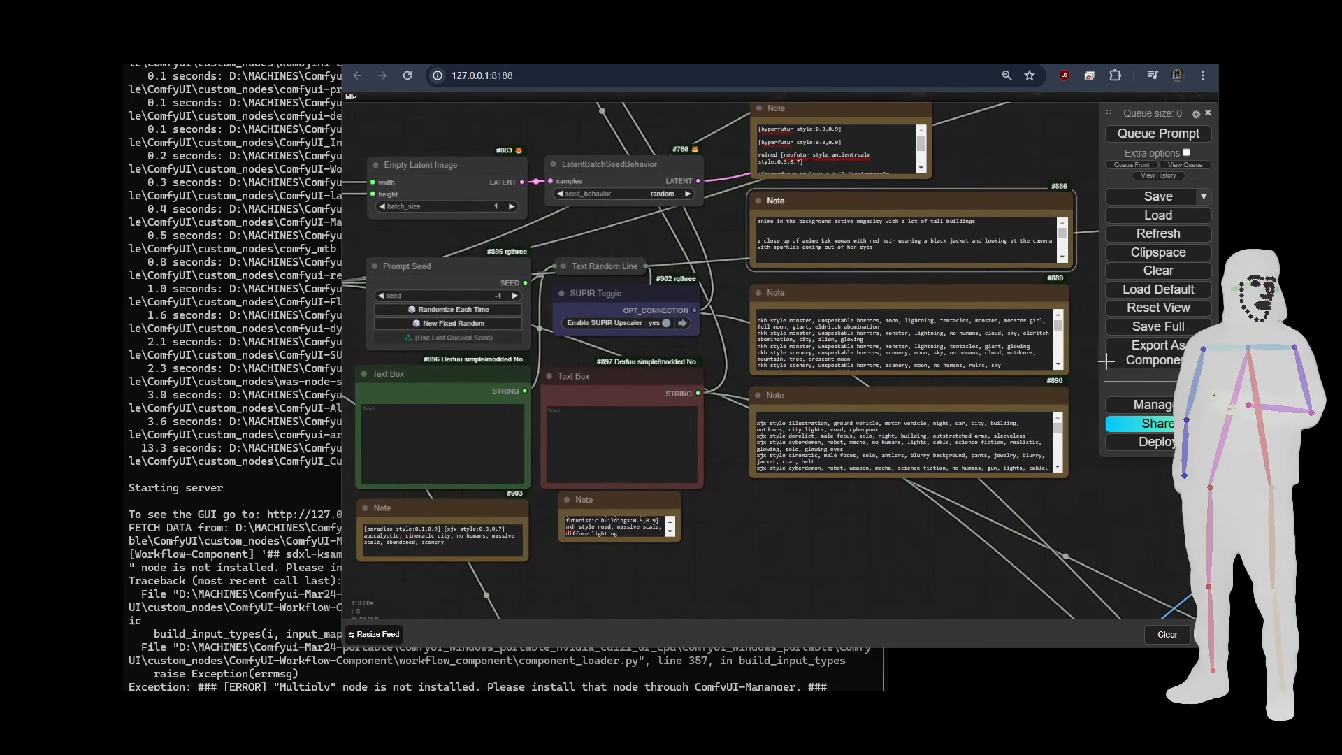
pyautogui.moveTo(1056, 323); pyautogui.dragTo(1056, 360)
pyautogui.moveTo(1057, 421); pyautogui.dragTo(1057, 458)
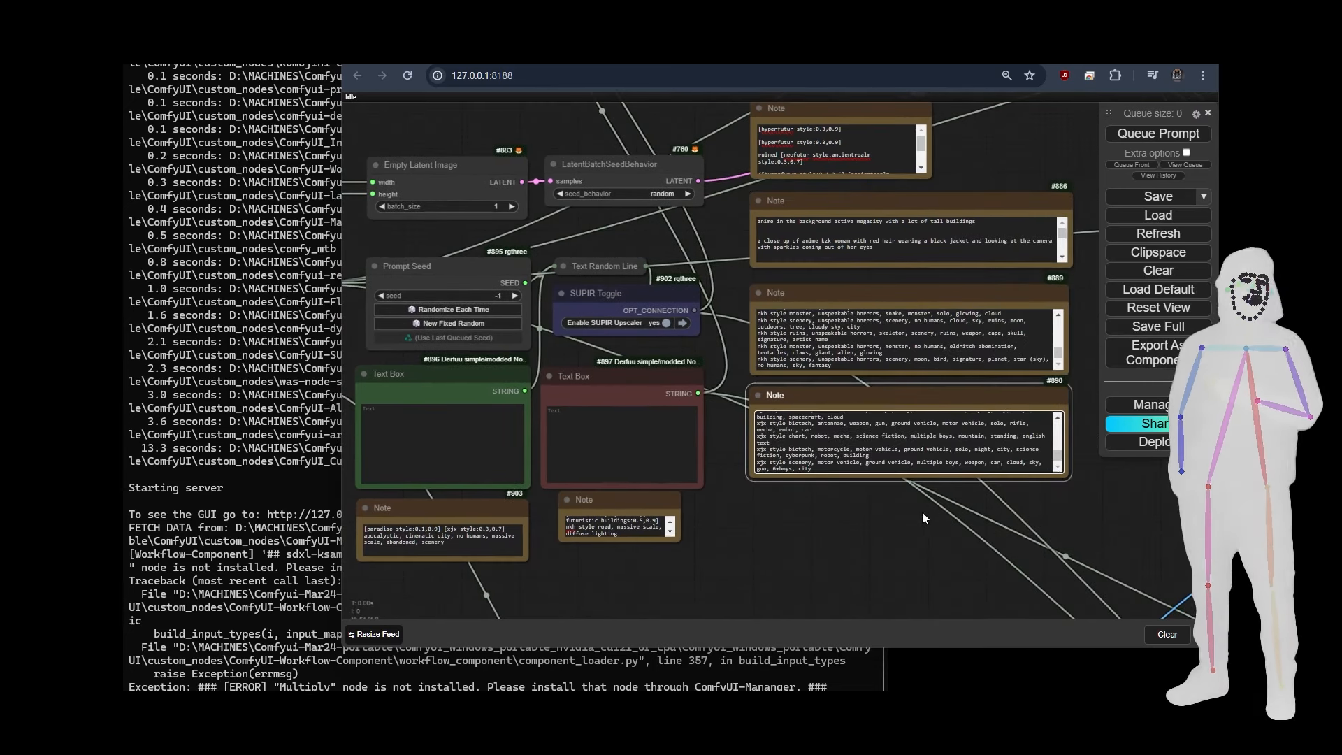
pyautogui.moveTo(736, 350); pyautogui.dragTo(793, 347)
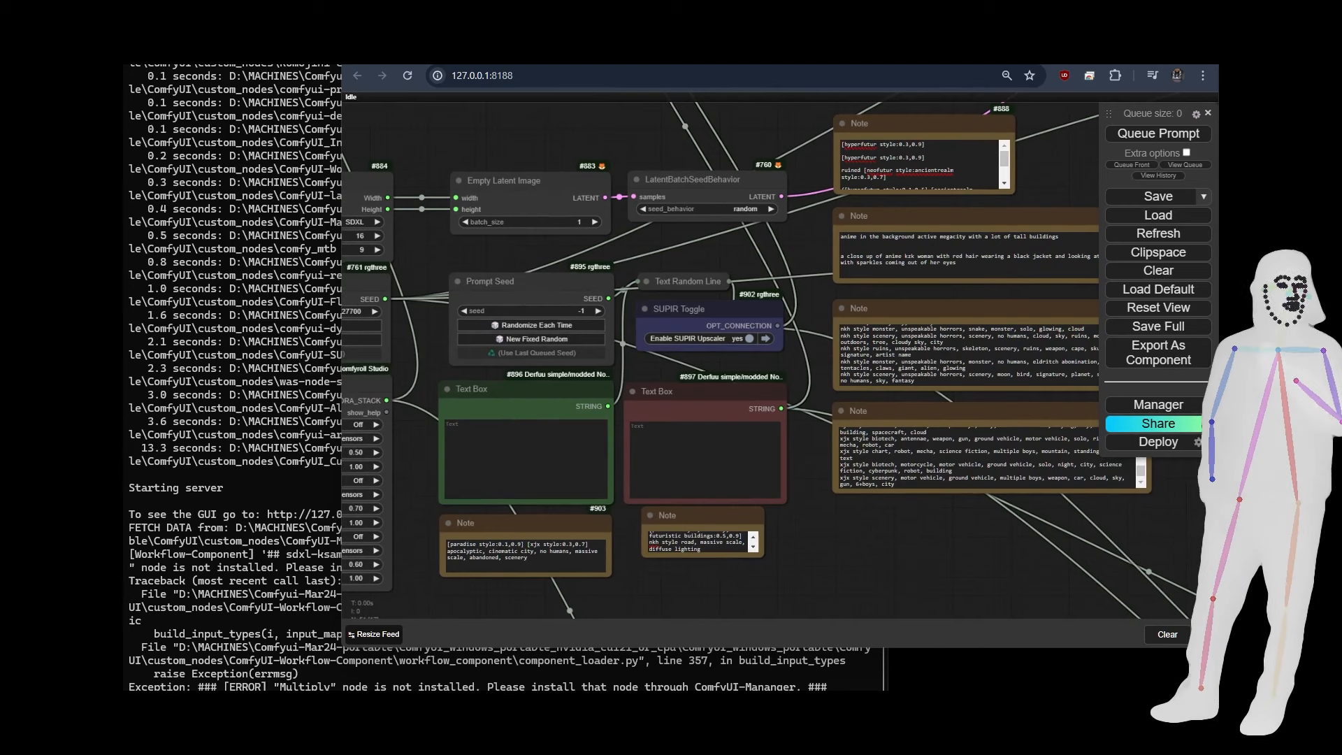
pyautogui.moveTo(123, 126)
pyautogui.mouseDown()
pyautogui.moveTo(711, 127)
pyautogui.moveTo(123, 127)
pyautogui.mouseUp()
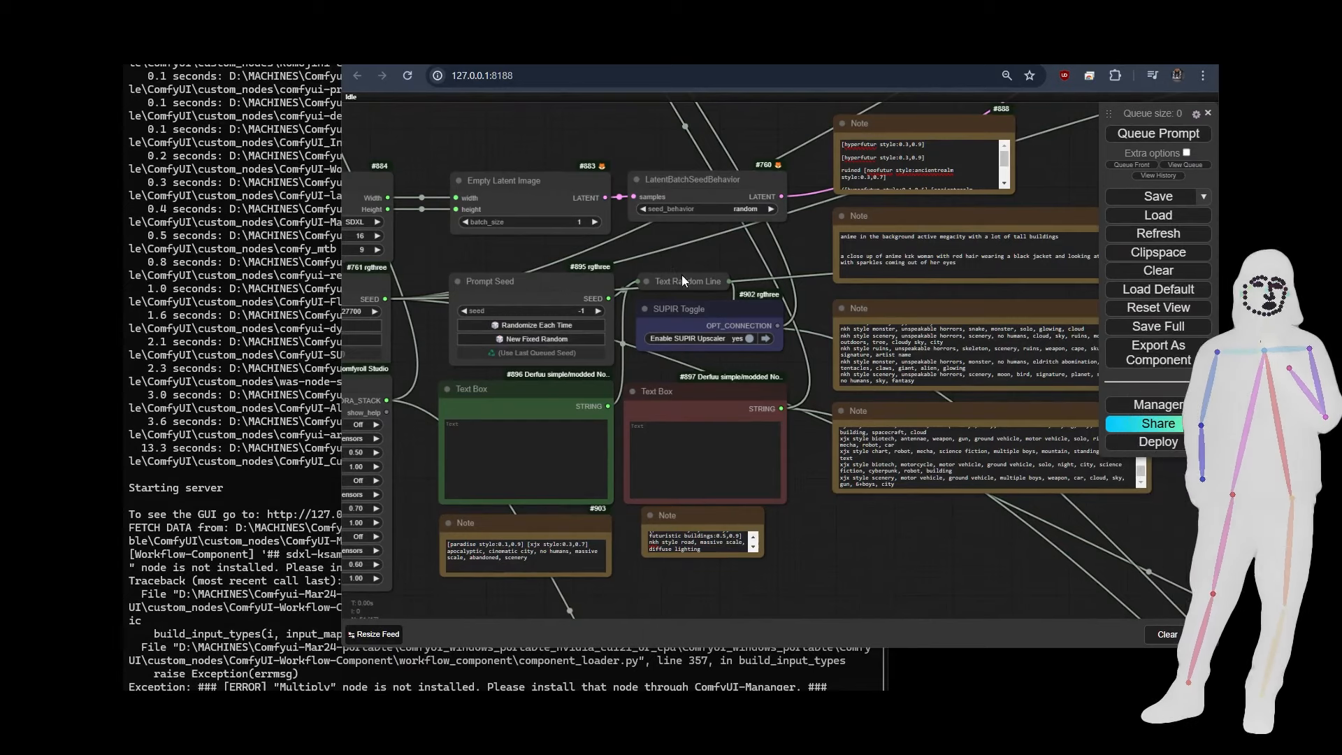
# - Copy all the nkh style prompt lines from their Note into the empty green Text Box
pyautogui.click(931, 355)
pyautogui.hotkey('ctrl', 'a')
pyautogui.hotkey('ctrl', 'c')
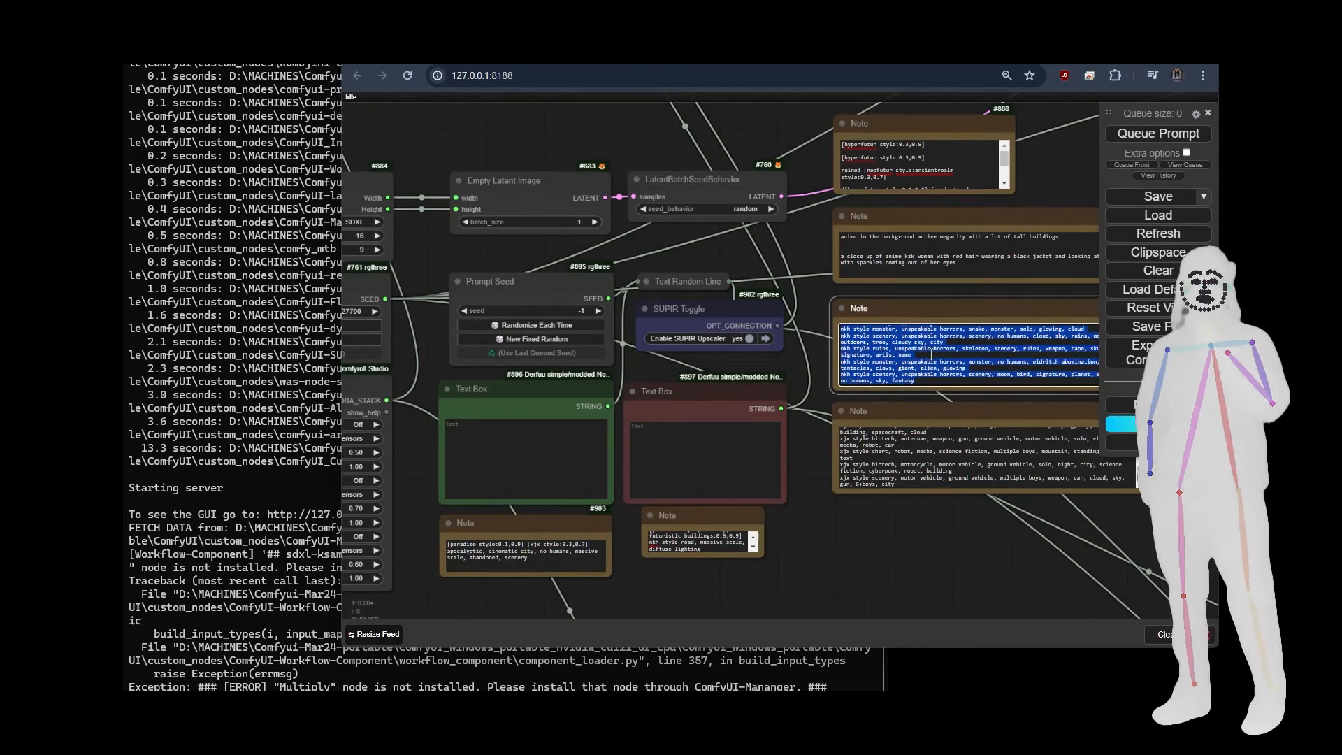
pyautogui.click(528, 445)
pyautogui.hotkey('ctrl', 'v')
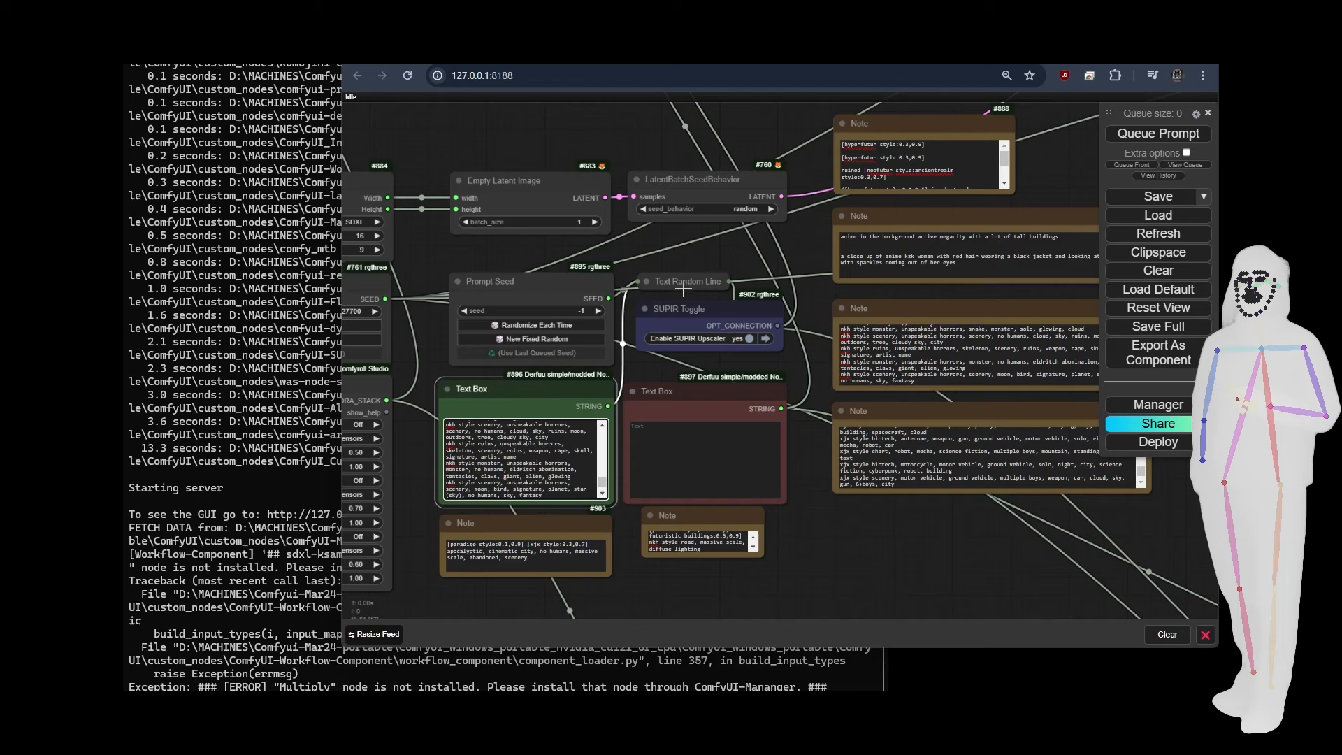
# - Generate a new fixed random seed in the Prompt Seed node and shift that node slightly upward
pyautogui.click(520, 339)
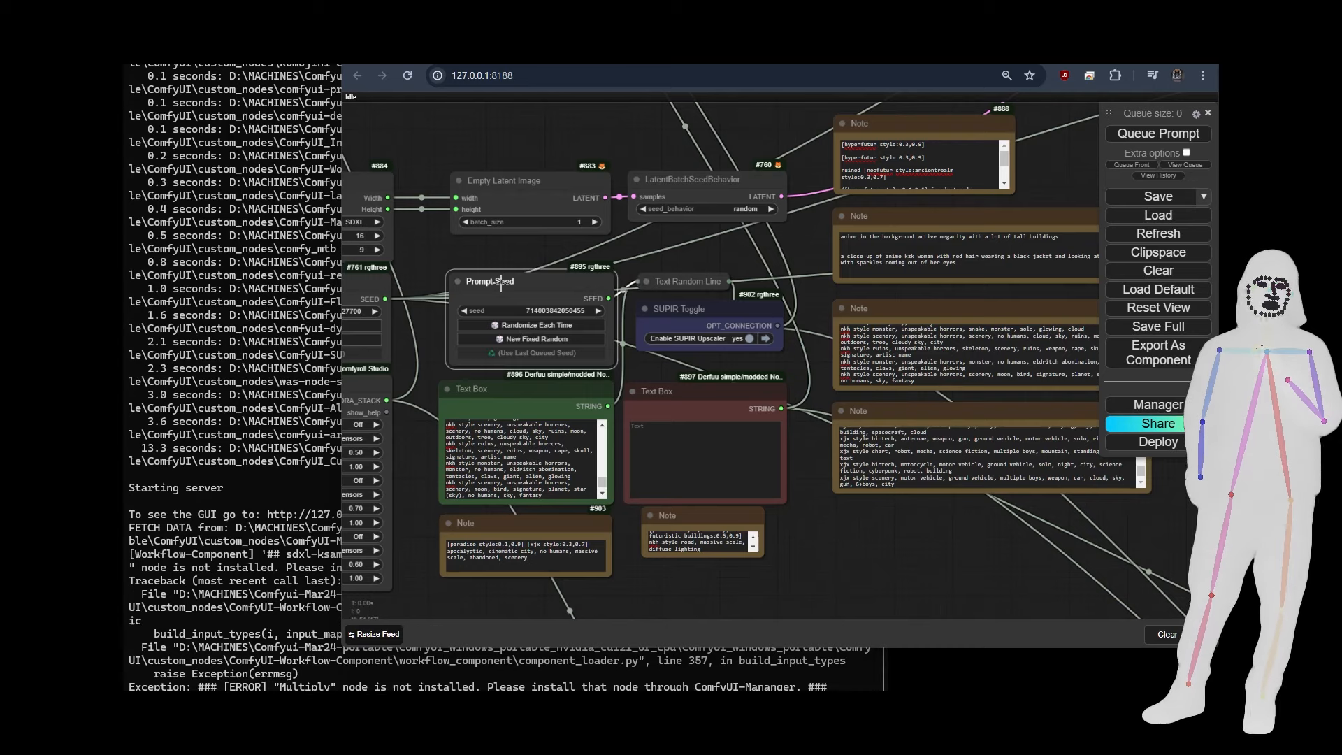
pyautogui.moveTo(500, 283); pyautogui.dragTo(500, 267)
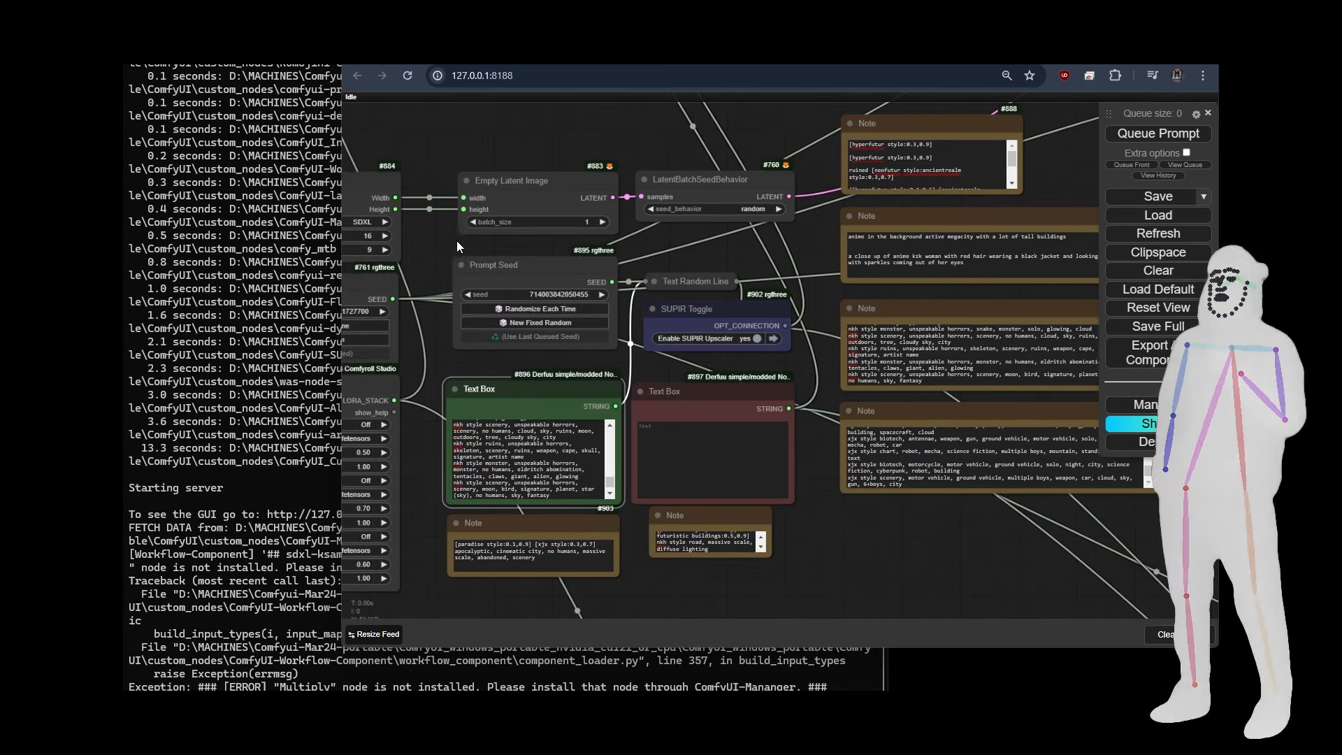
# - Turn switch_3, the not-the-true-world LoRA, On and back Off in the second CR LoRA Stack
pyautogui.moveTo(455, 240); pyautogui.dragTo(687, 251)
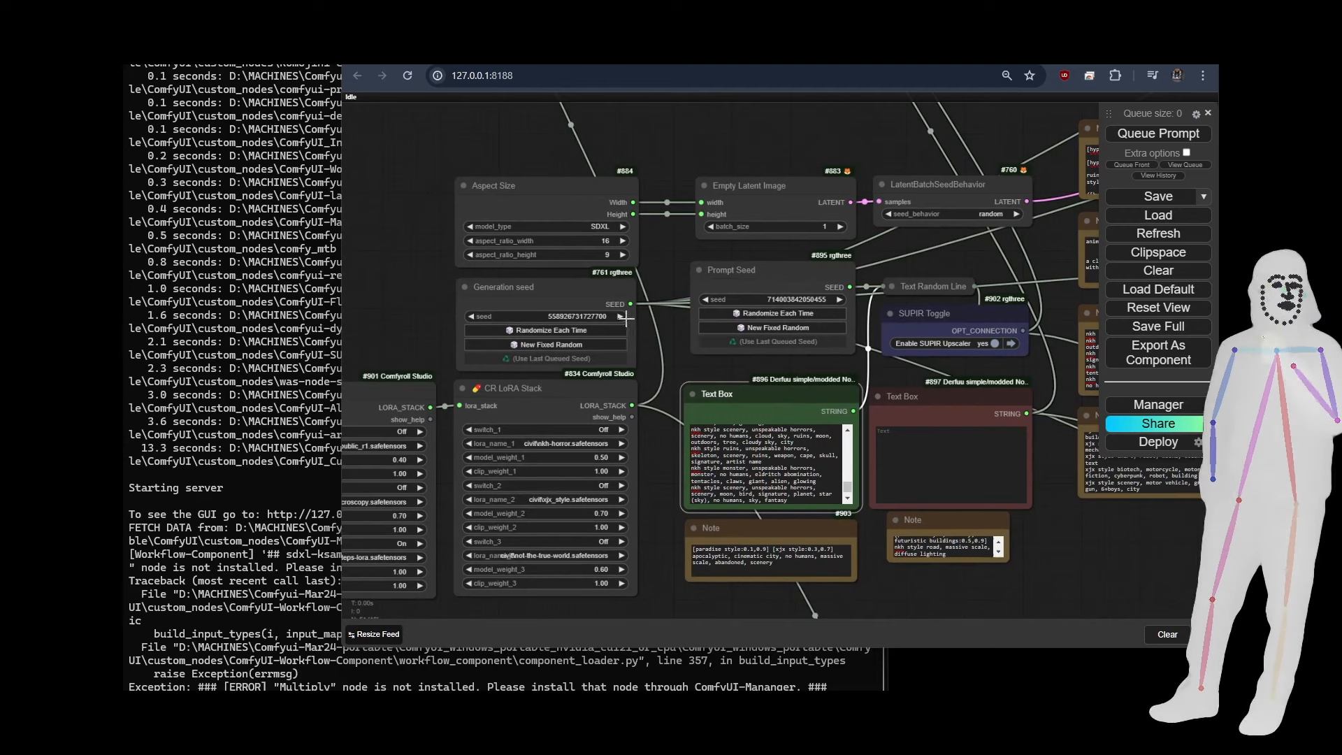
pyautogui.scroll(4, 678, 313)
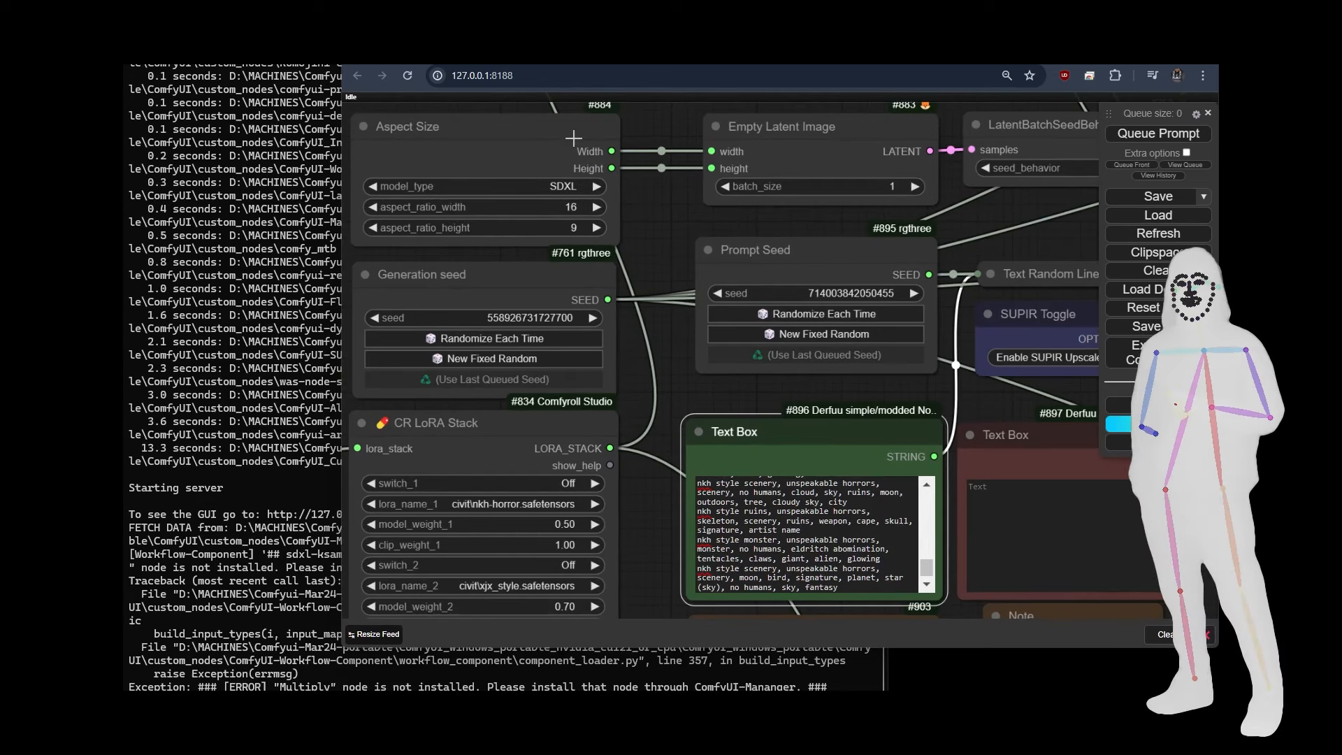
pyautogui.moveTo(651, 216); pyautogui.dragTo(698, 257)
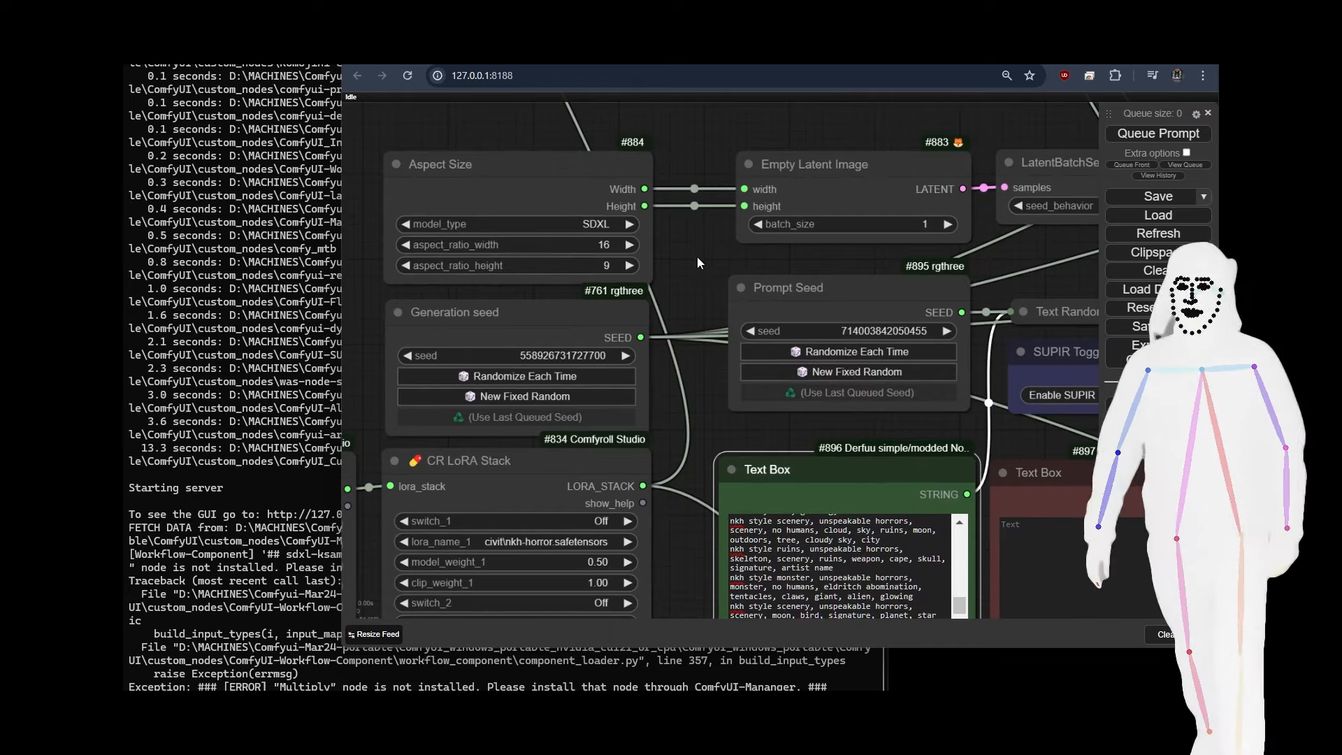
pyautogui.scroll(-5, 697, 263)
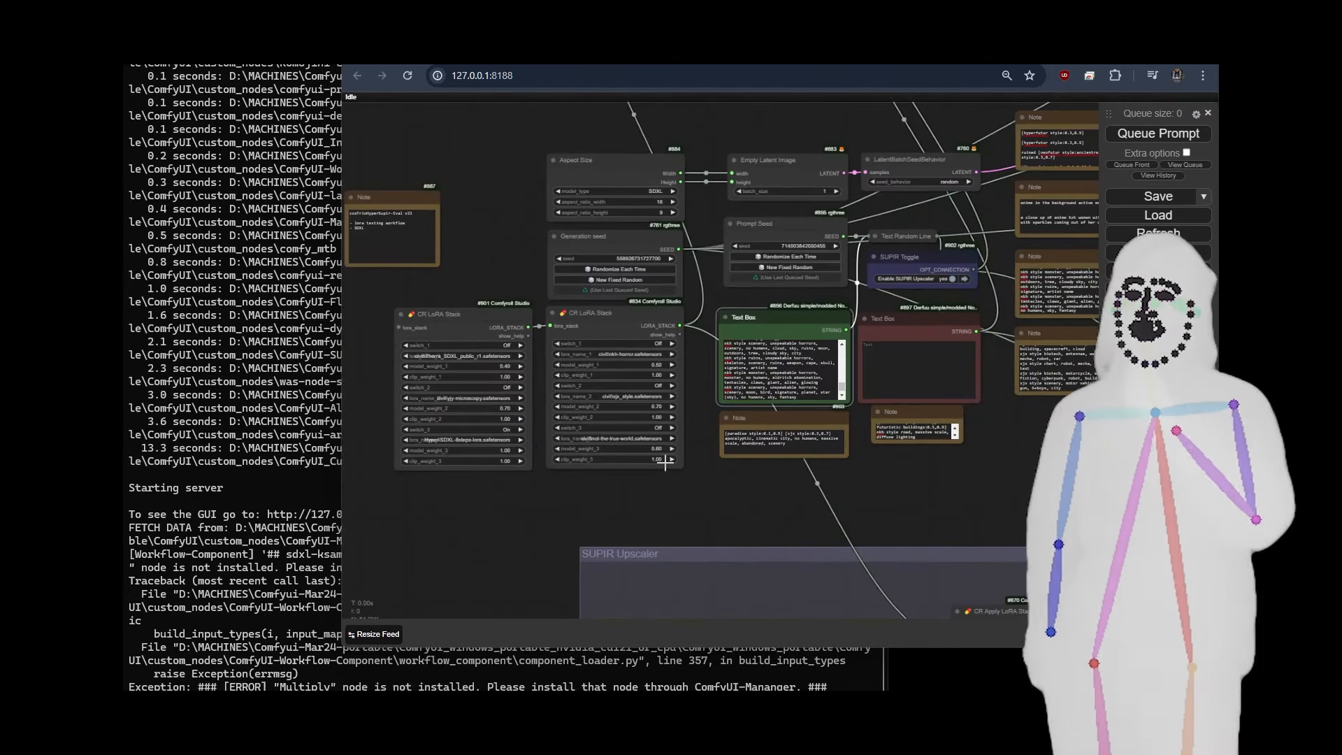
pyautogui.click(672, 427)
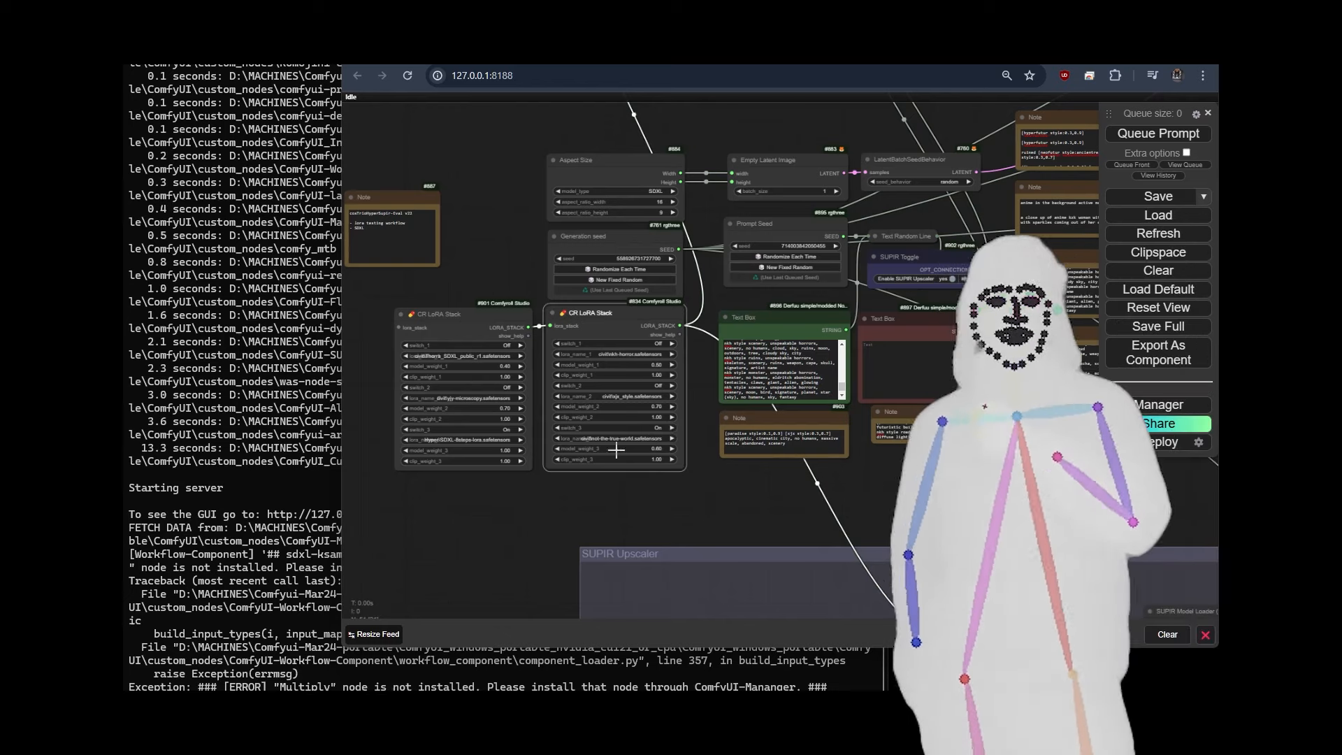
pyautogui.click(560, 427)
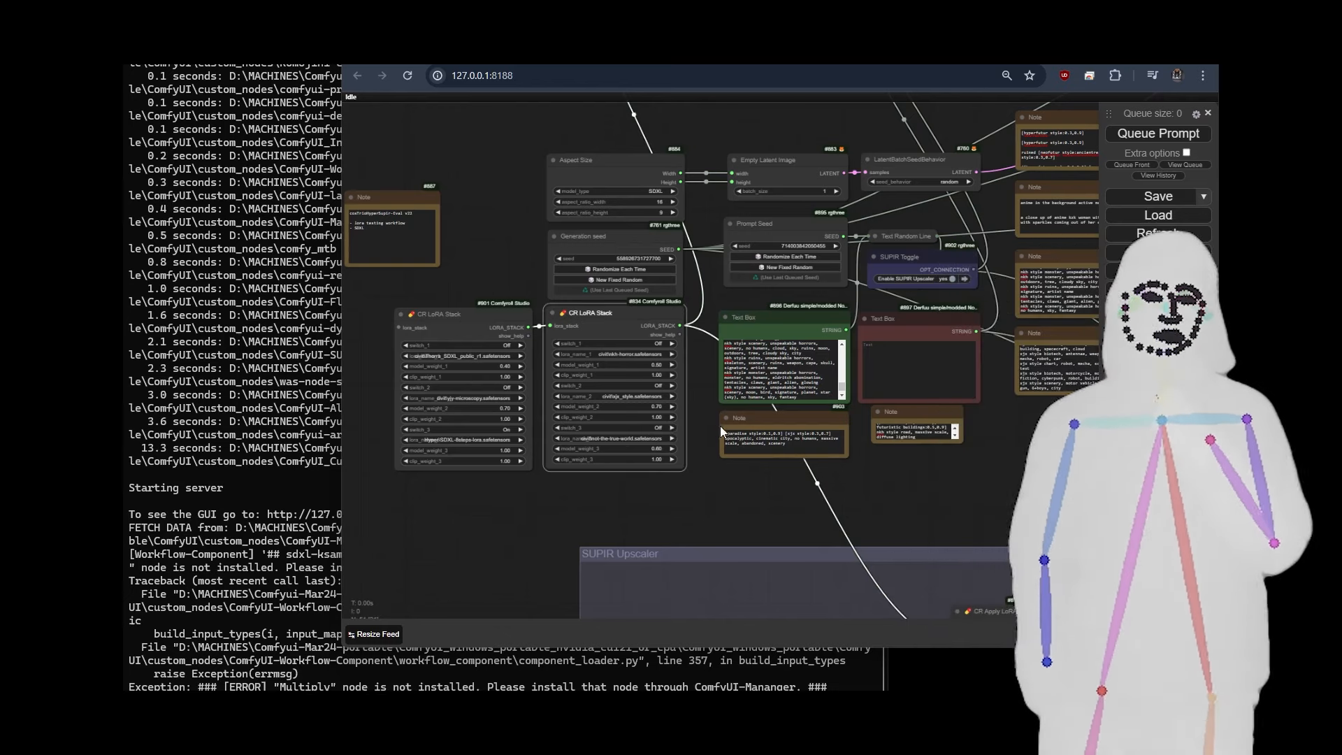
# - Disable the SUPIR upscaler group with the SUPIR Toggle node and queue the prompt for generation
pyautogui.scroll(-7, 498, 228)
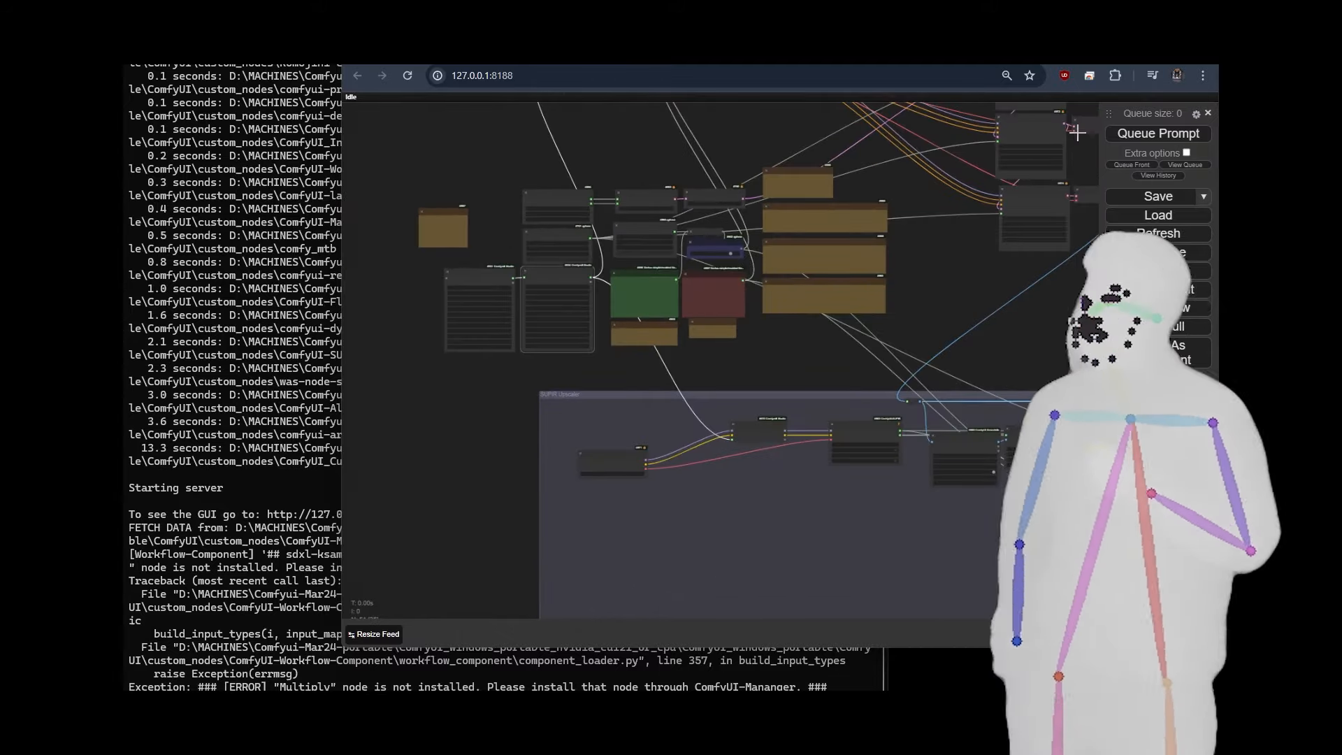
pyautogui.scroll(6, 698, 255)
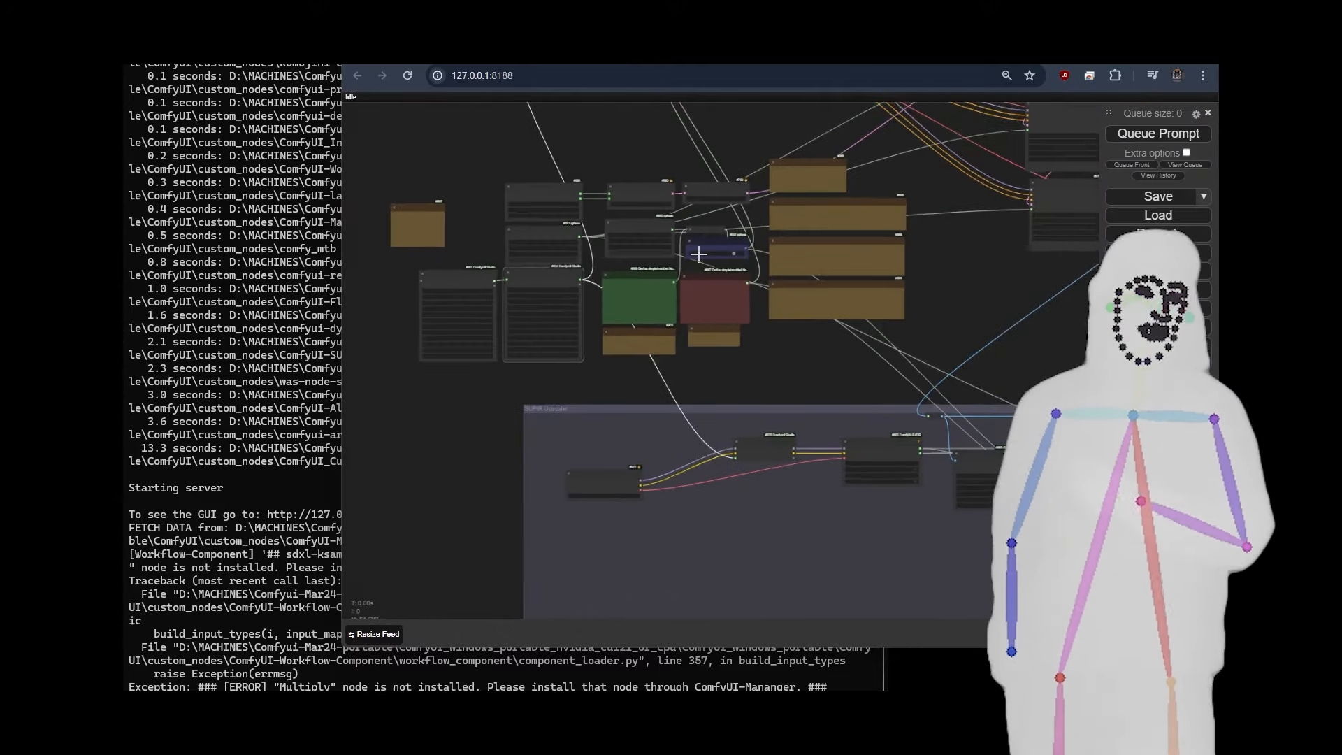
pyautogui.scroll(3, 698, 254)
pyautogui.scroll(-12, 748, 289)
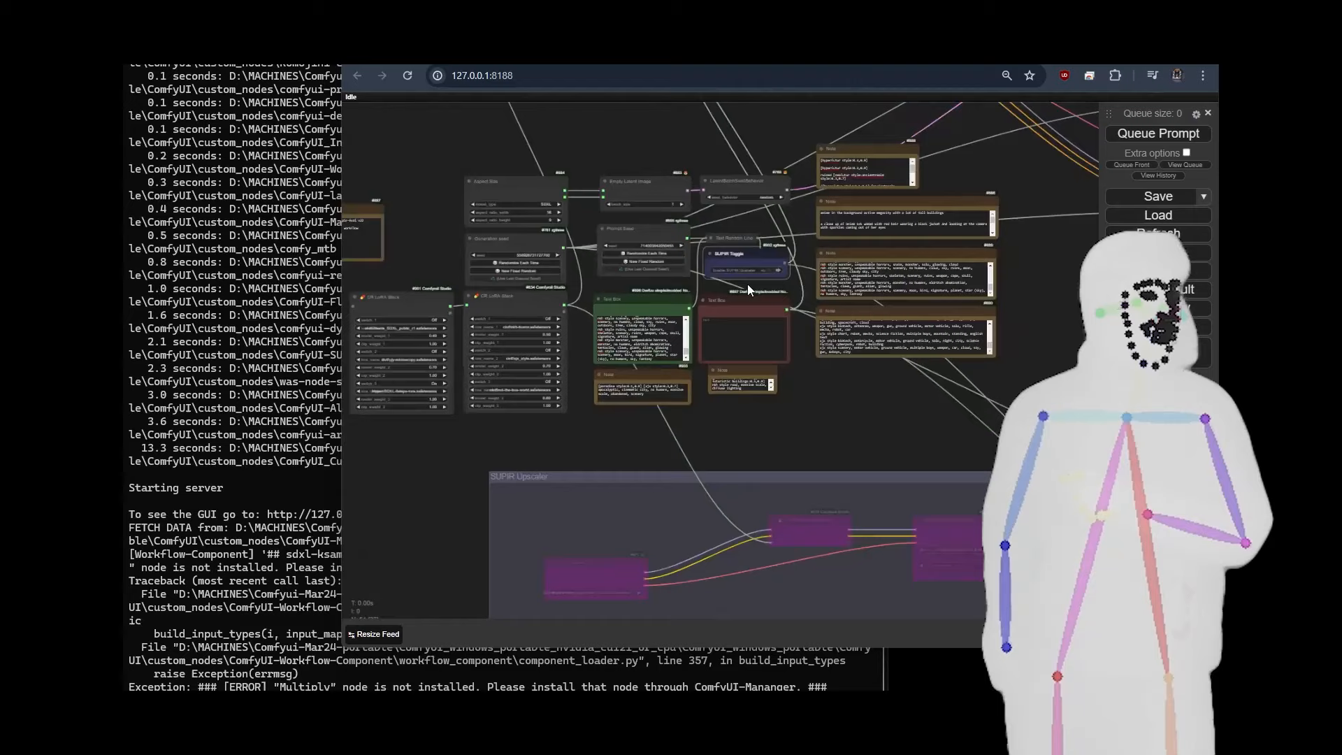
pyautogui.hotkey('ctrl', 'Return')
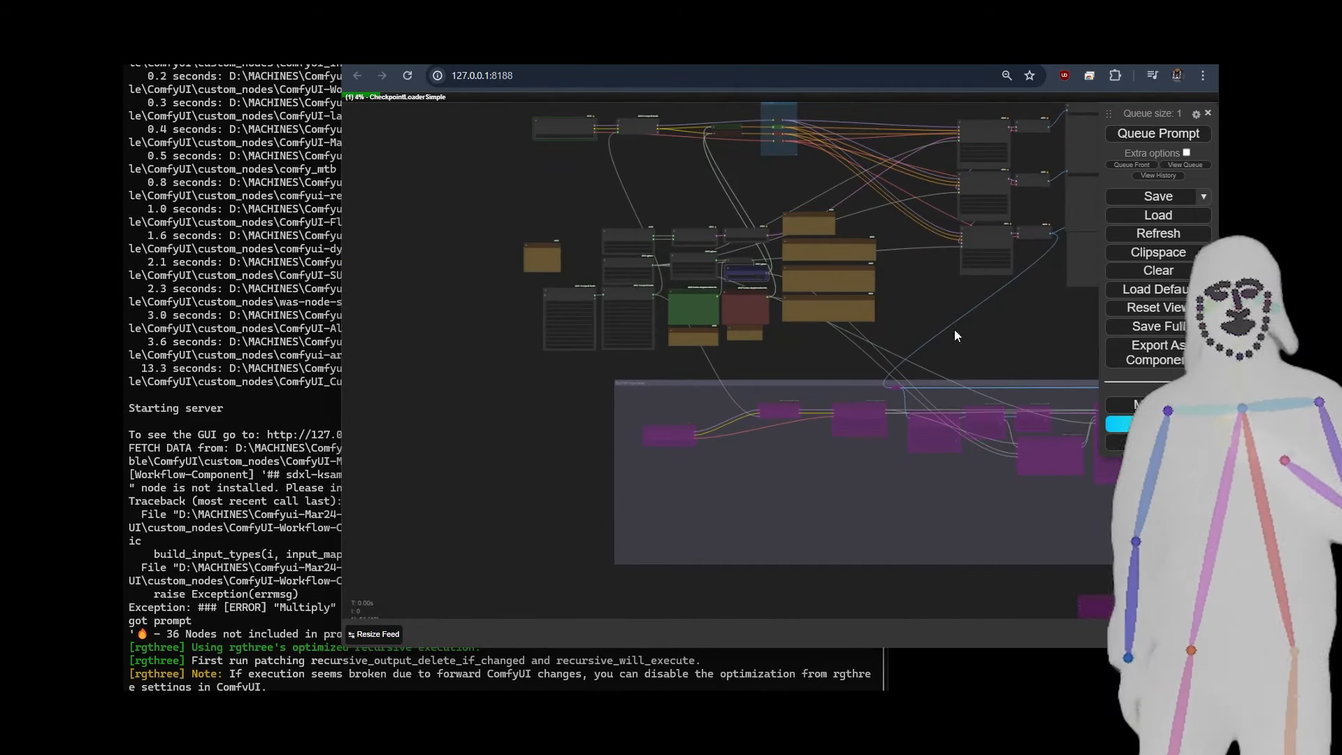
# - Follow the running workflow from Load Checkpoint through the LoRA stack and text encoders to the KSamplers and view the Save Image results
pyautogui.moveTo(1025, 312); pyautogui.dragTo(849, 363)
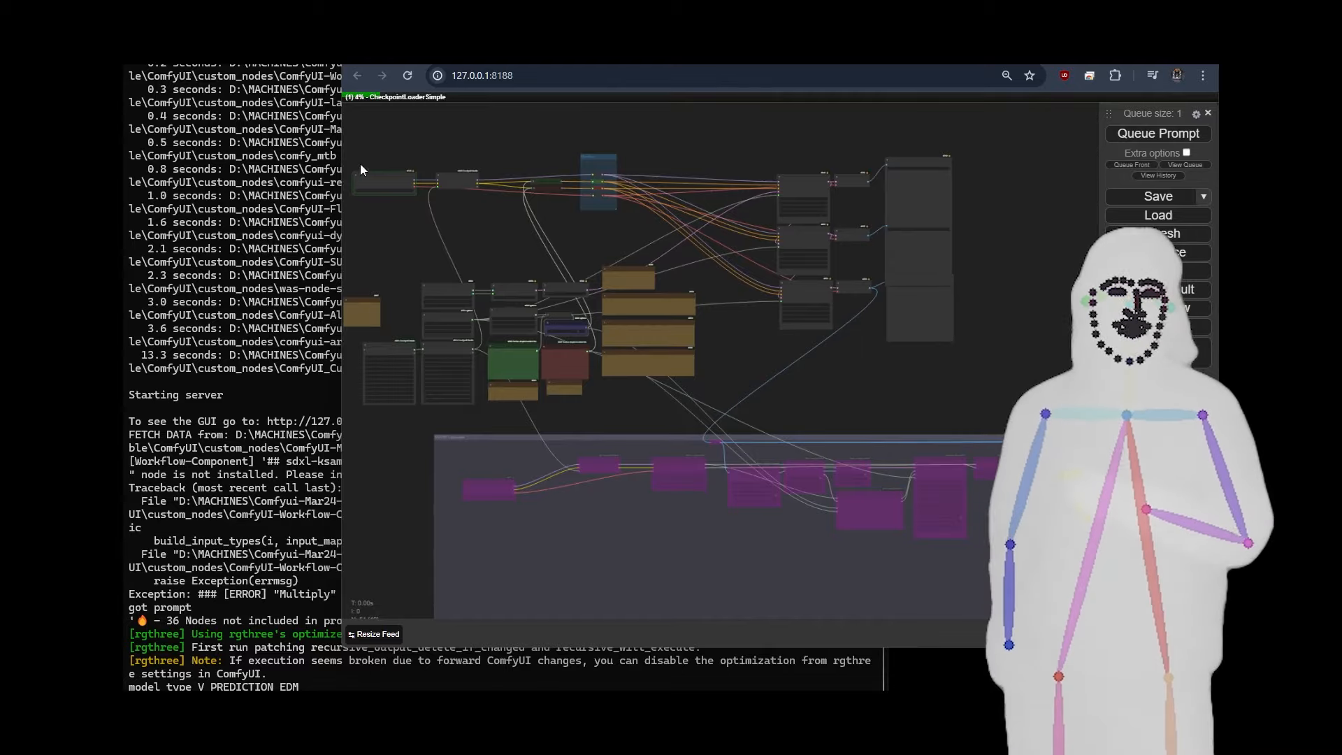
pyautogui.scroll(15, 357, 171)
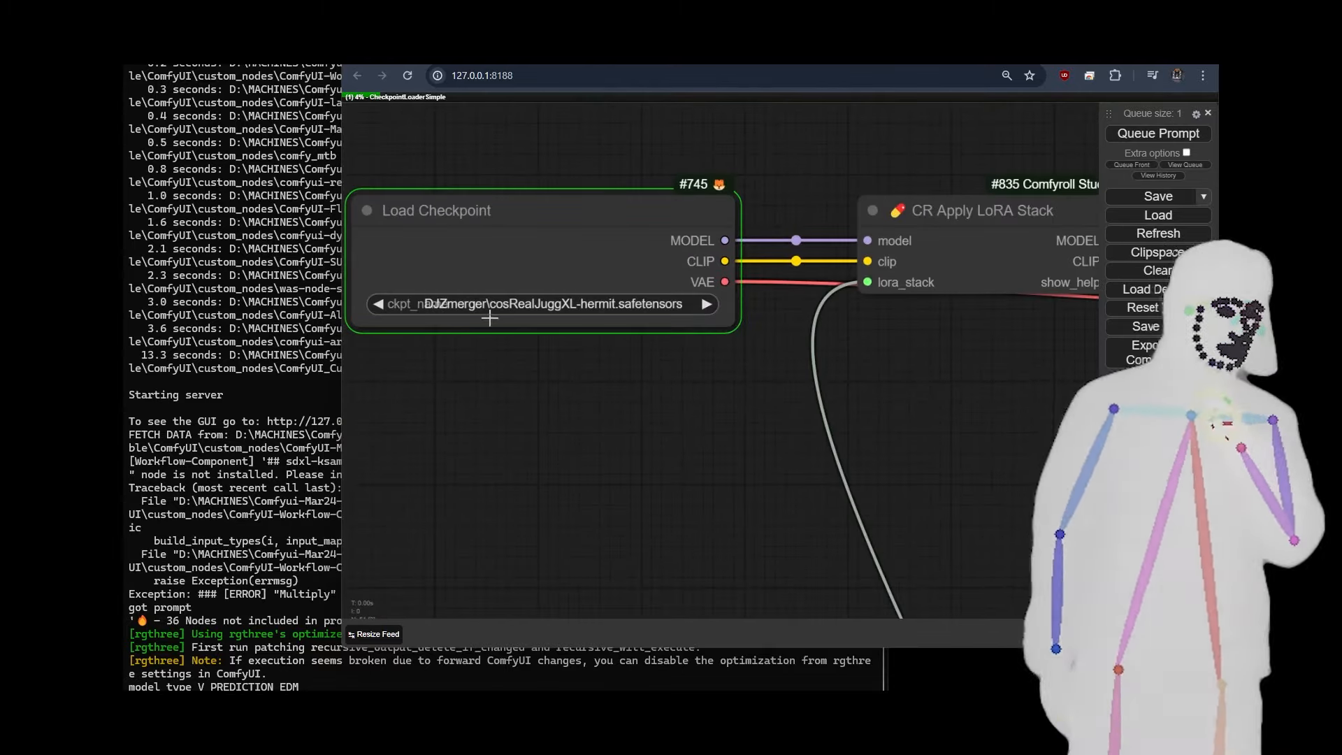
pyautogui.moveTo(887, 398); pyautogui.dragTo(494, 409)
pyautogui.scroll(-5, 493, 410)
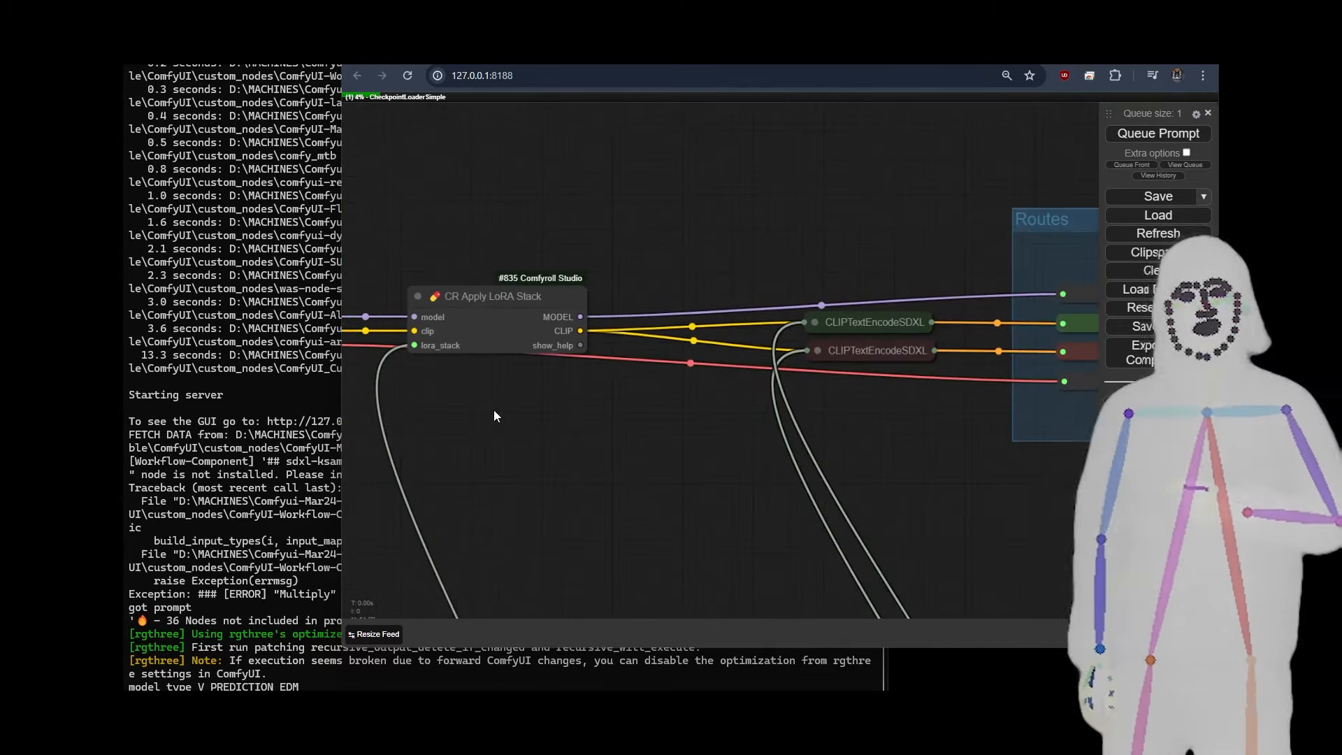
pyautogui.scroll(-5, 493, 410)
pyautogui.moveTo(745, 474); pyautogui.dragTo(476, 442)
pyautogui.moveTo(751, 467); pyautogui.dragTo(626, 371)
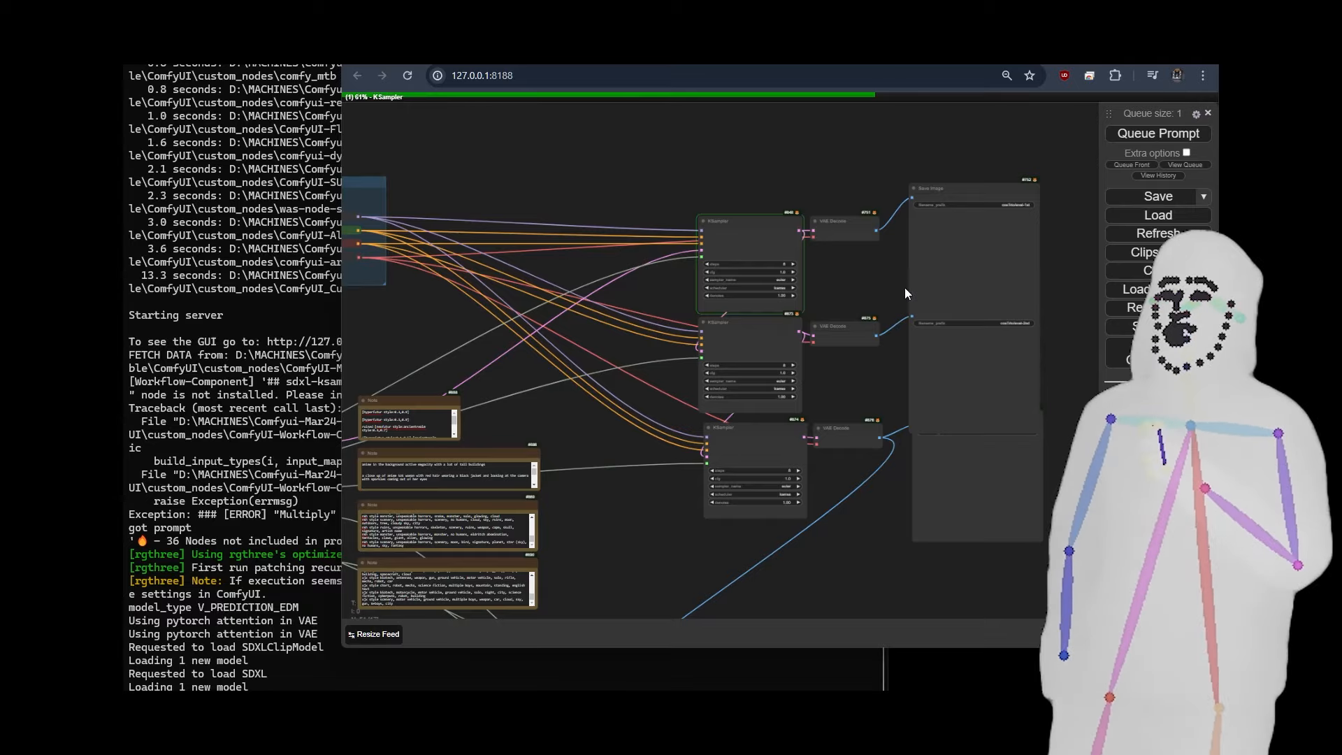
pyautogui.scroll(5, 900, 285)
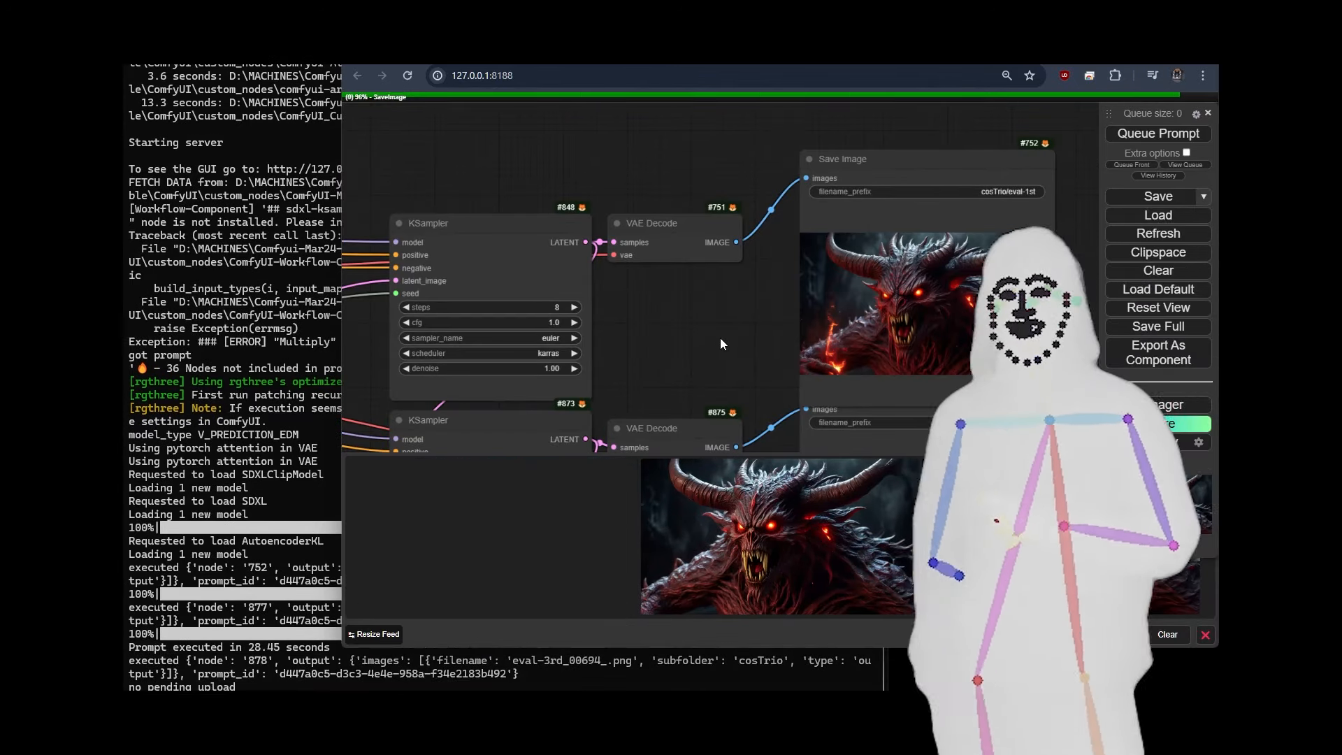
# - Replace the prompt list in the green Text Box with the full xjx style list from the Note and queue the prompt
pyautogui.moveTo(529, 403); pyautogui.dragTo(1081, 275)
pyautogui.moveTo(609, 331); pyautogui.dragTo(1157, 157)
pyautogui.moveTo(828, 237); pyautogui.dragTo(804, 23)
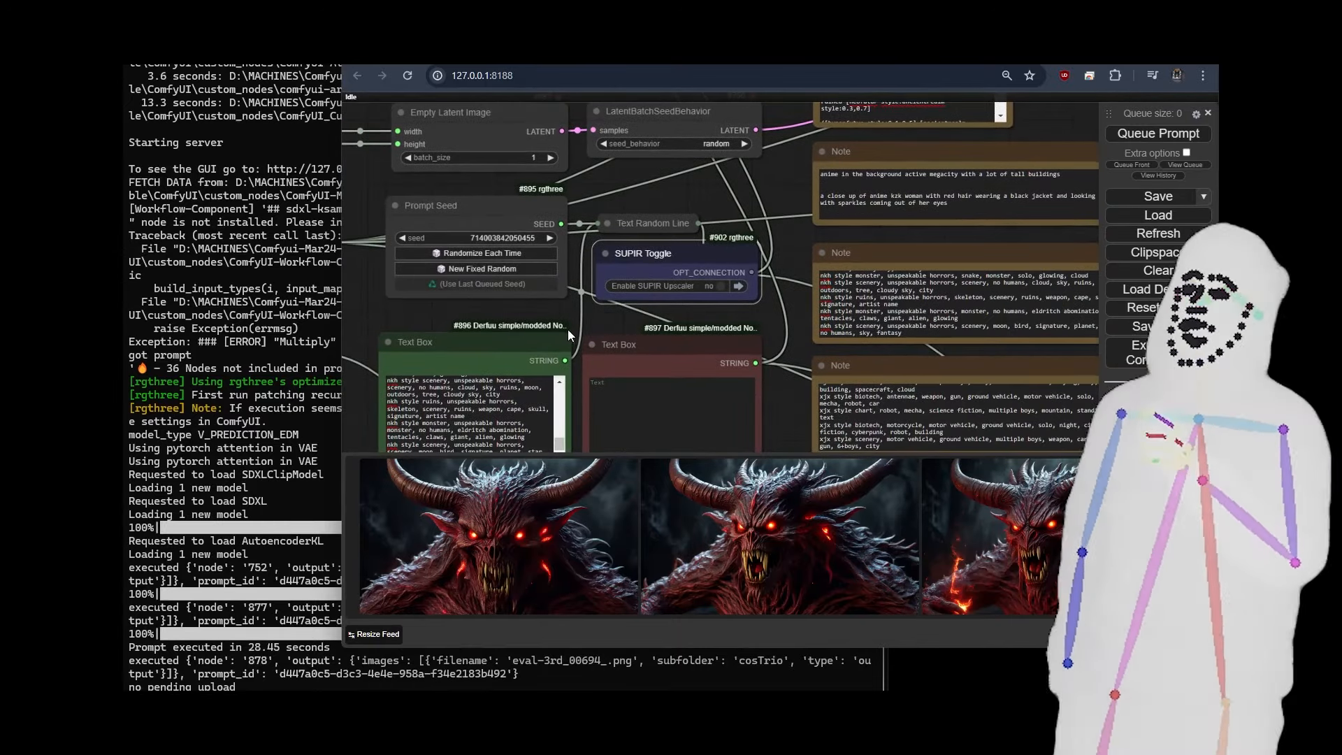
pyautogui.moveTo(790, 397); pyautogui.dragTo(753, 365)
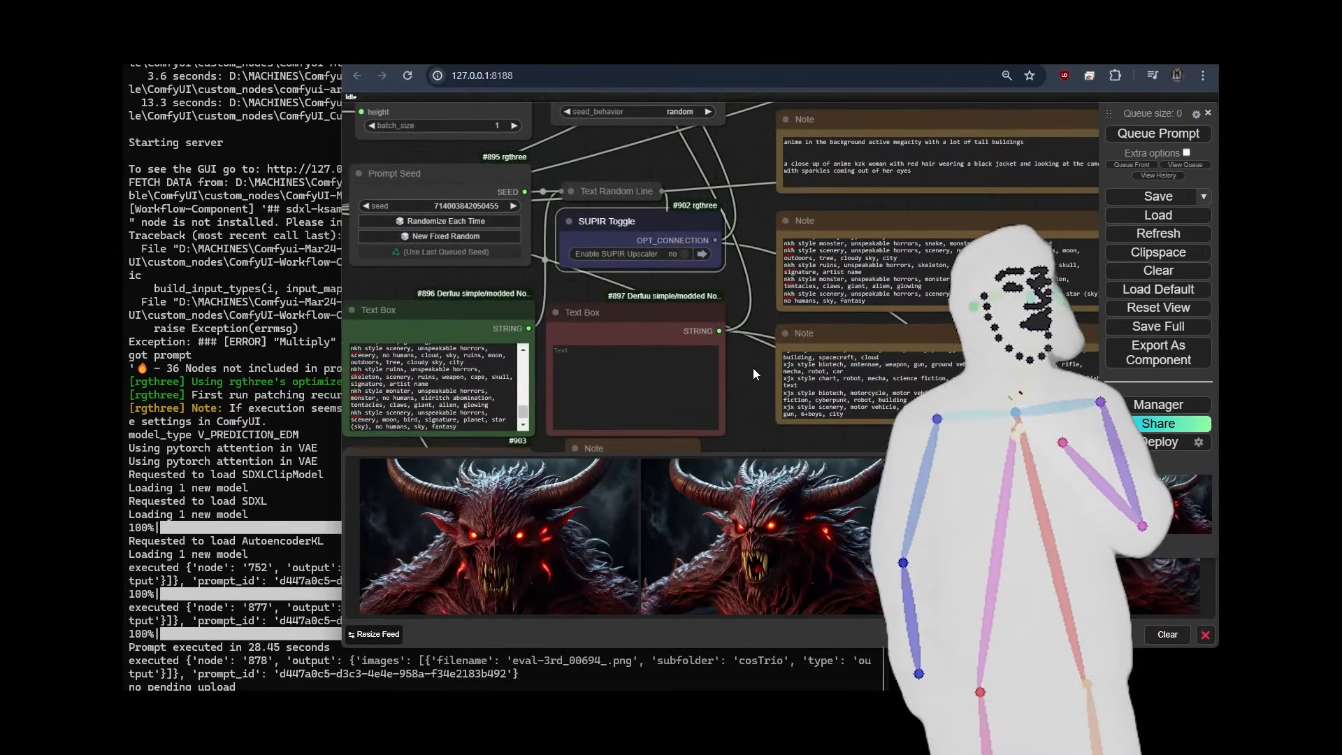
pyautogui.click(854, 382)
pyautogui.hotkey('ctrl', 'a')
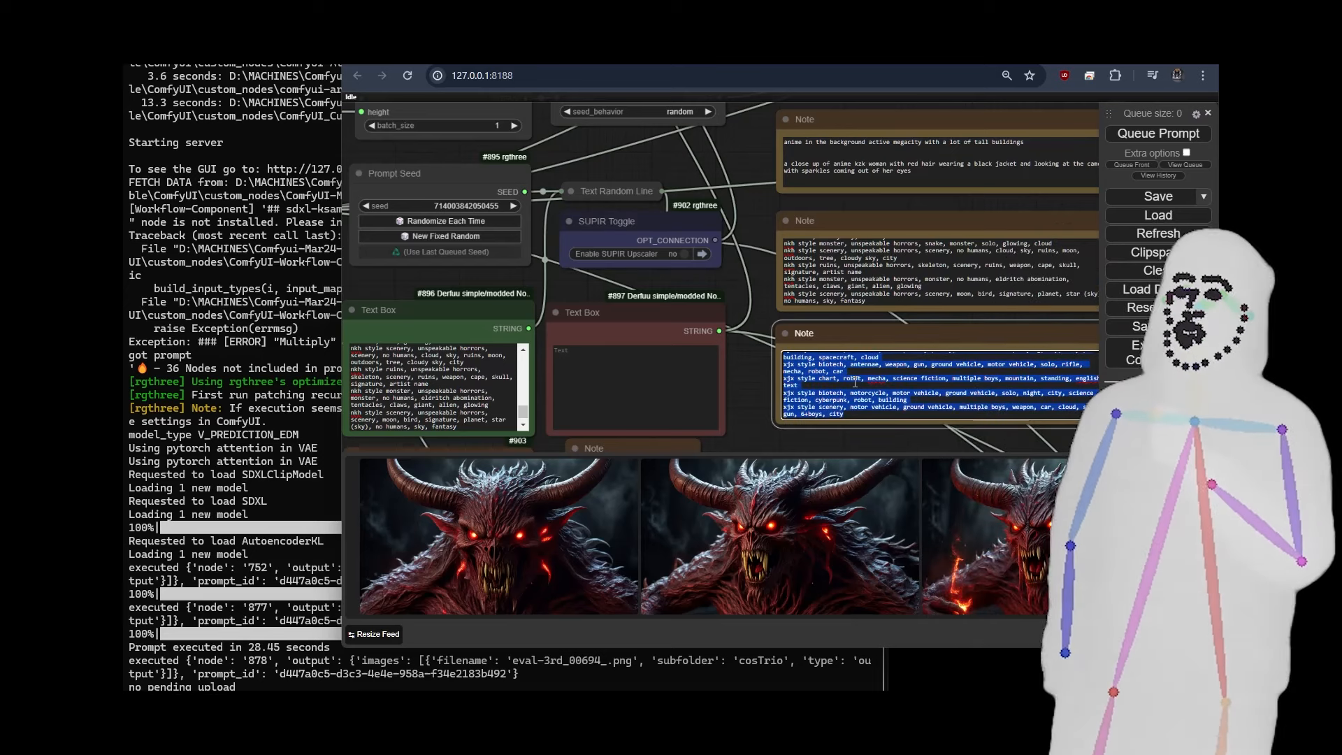
pyautogui.click(387, 389)
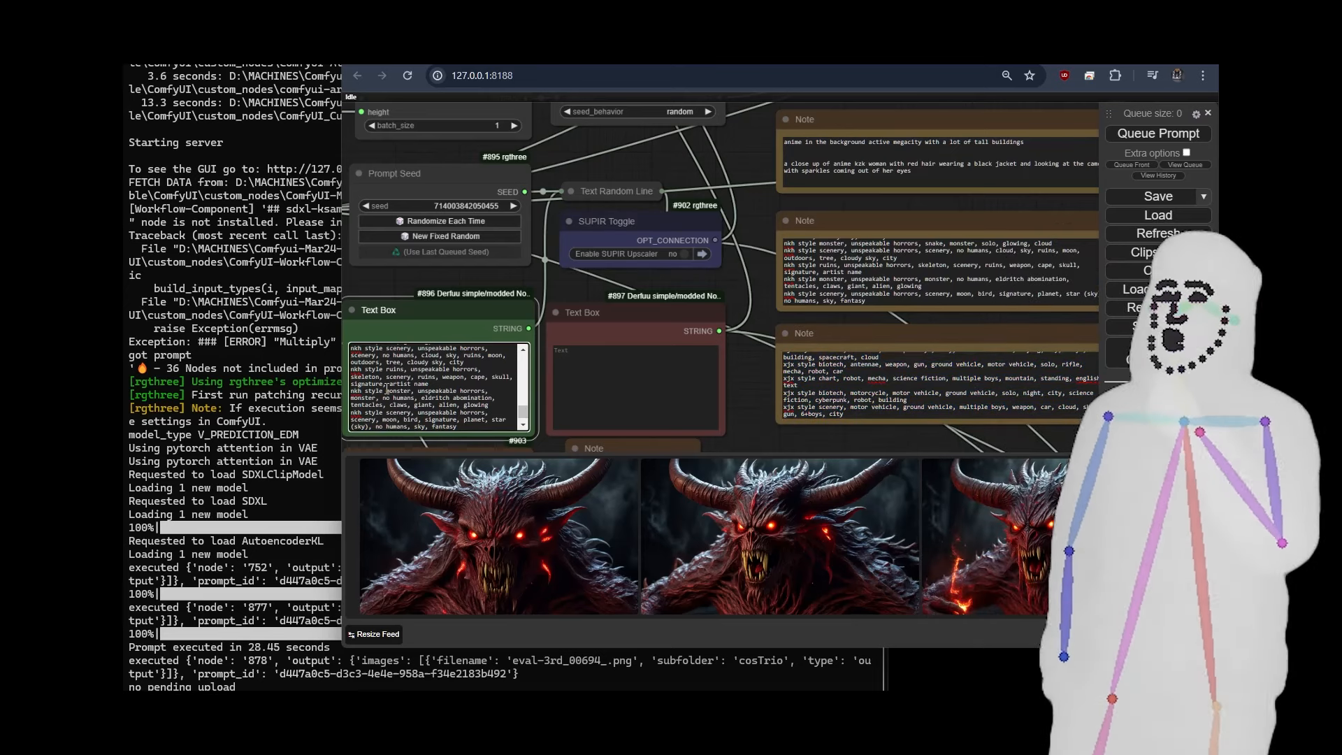
pyautogui.hotkey('ctrl', 'a')
pyautogui.hotkey('ctrl', 'v')
pyautogui.click(1151, 137)
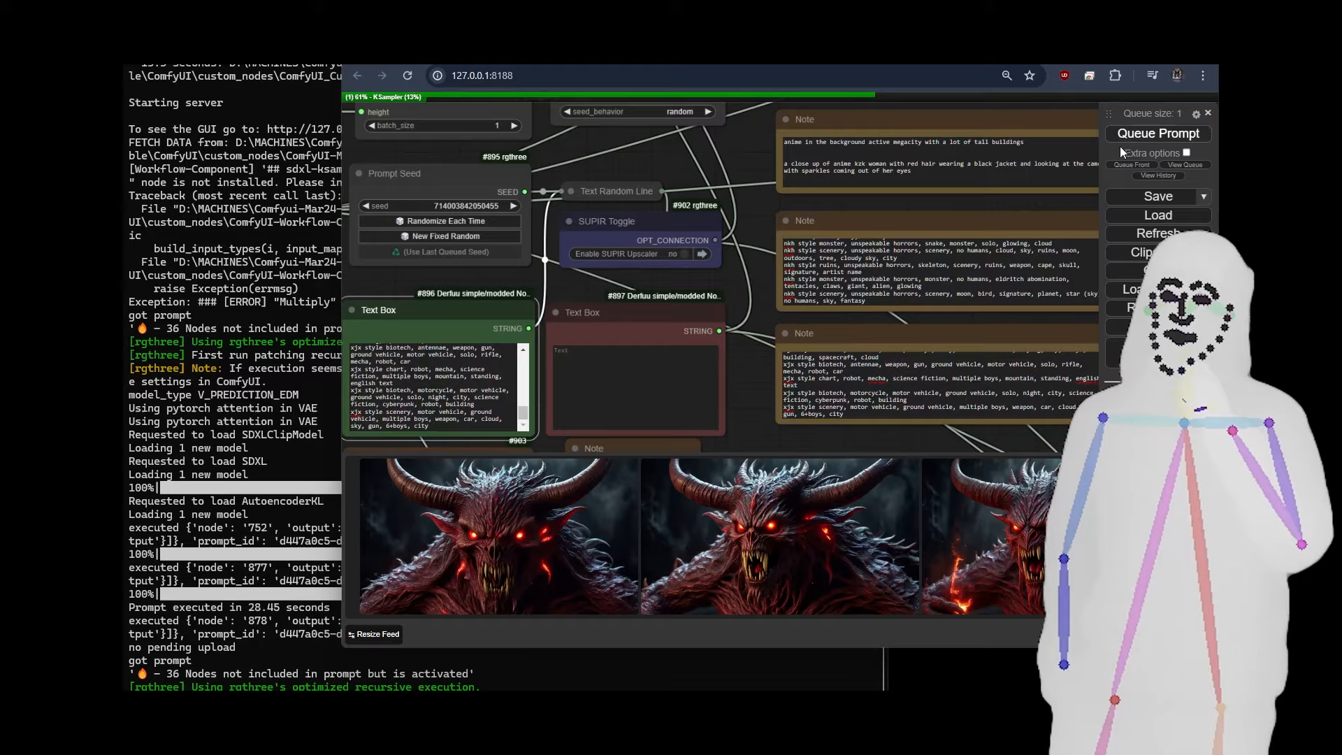
# - Examine the new plant-filled room images in the three Save Image nodes, looking closely at the eval-2nd result
pyautogui.scroll(-5, 576, 285)
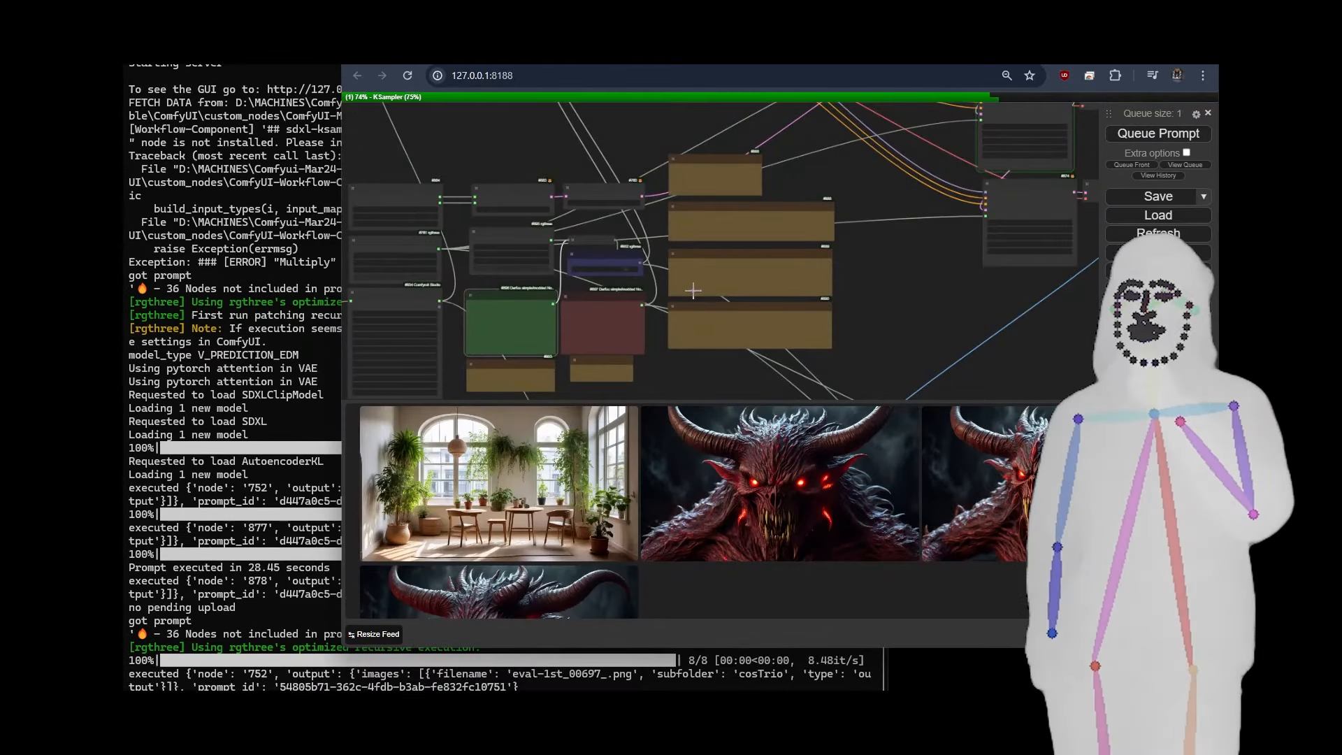
pyautogui.moveTo(934, 248); pyautogui.dragTo(622, 359)
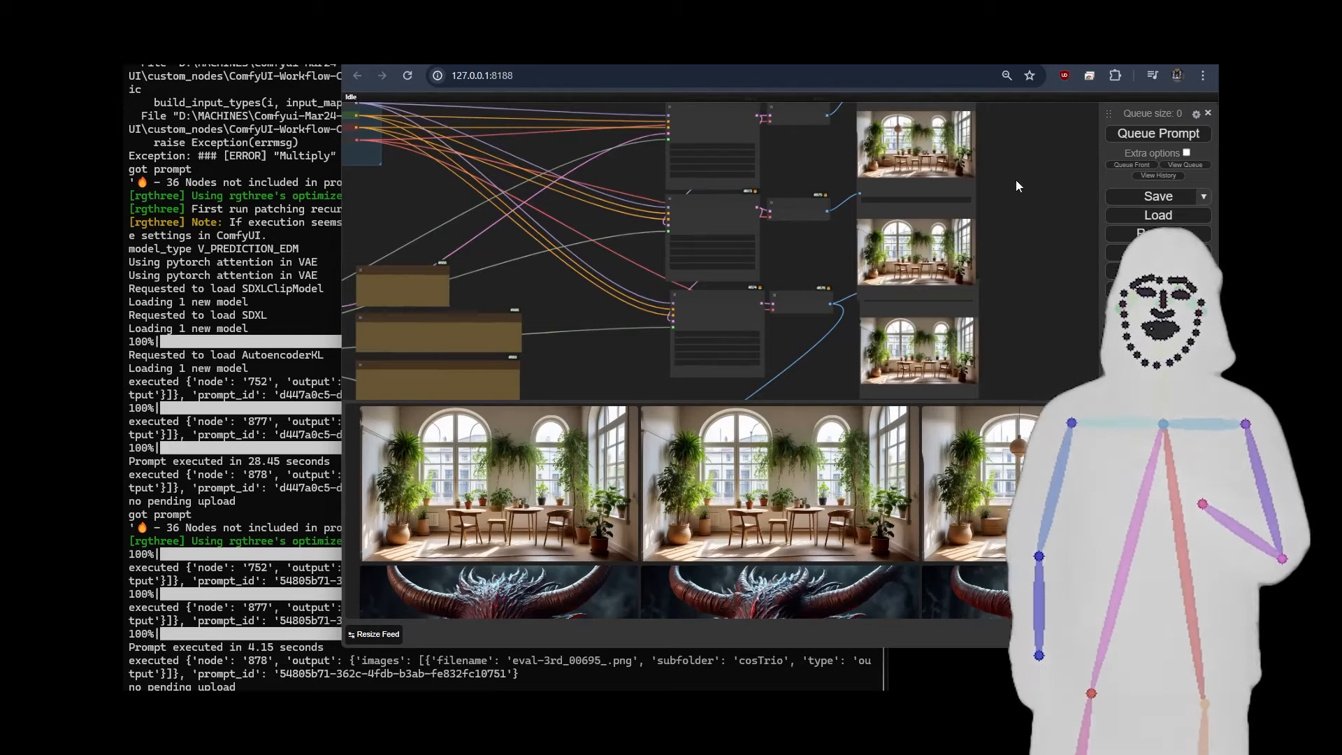
pyautogui.scroll(5, 1011, 119)
pyautogui.scroll(5, 1012, 120)
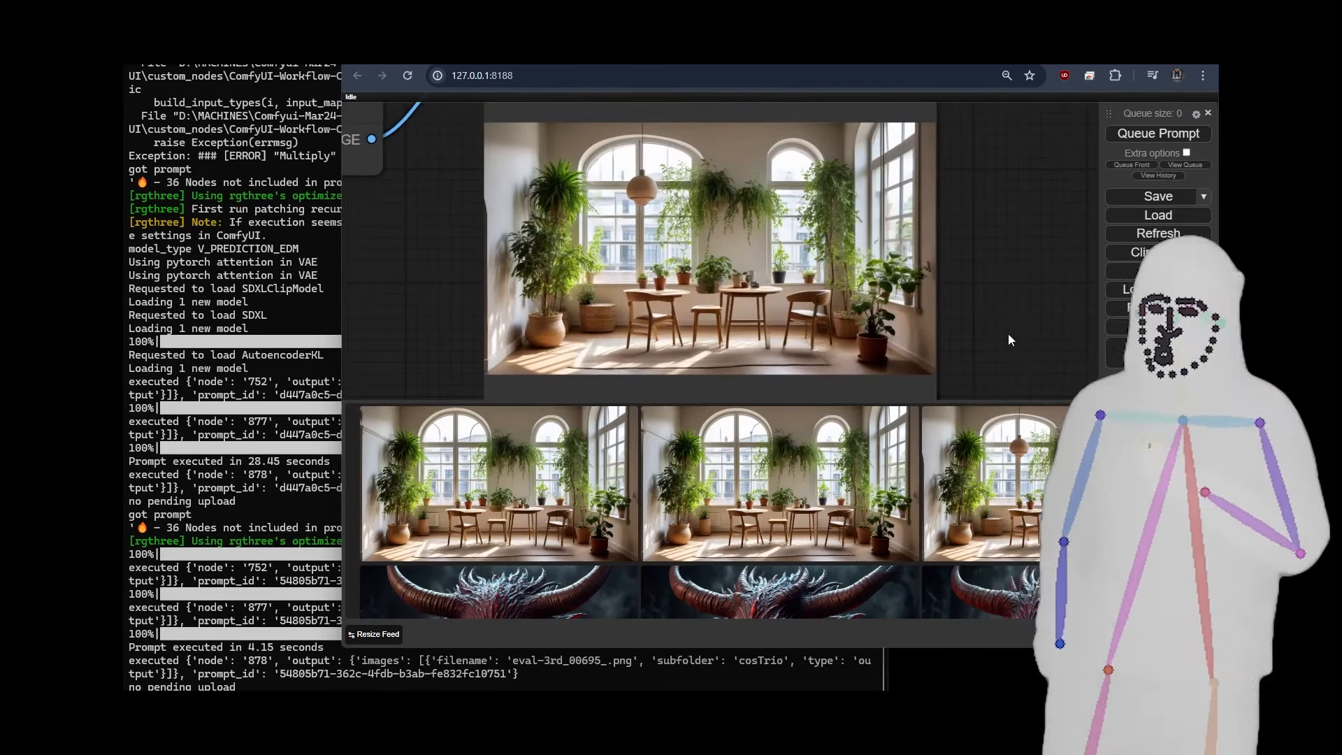
pyautogui.moveTo(1009, 353); pyautogui.dragTo(1001, 2)
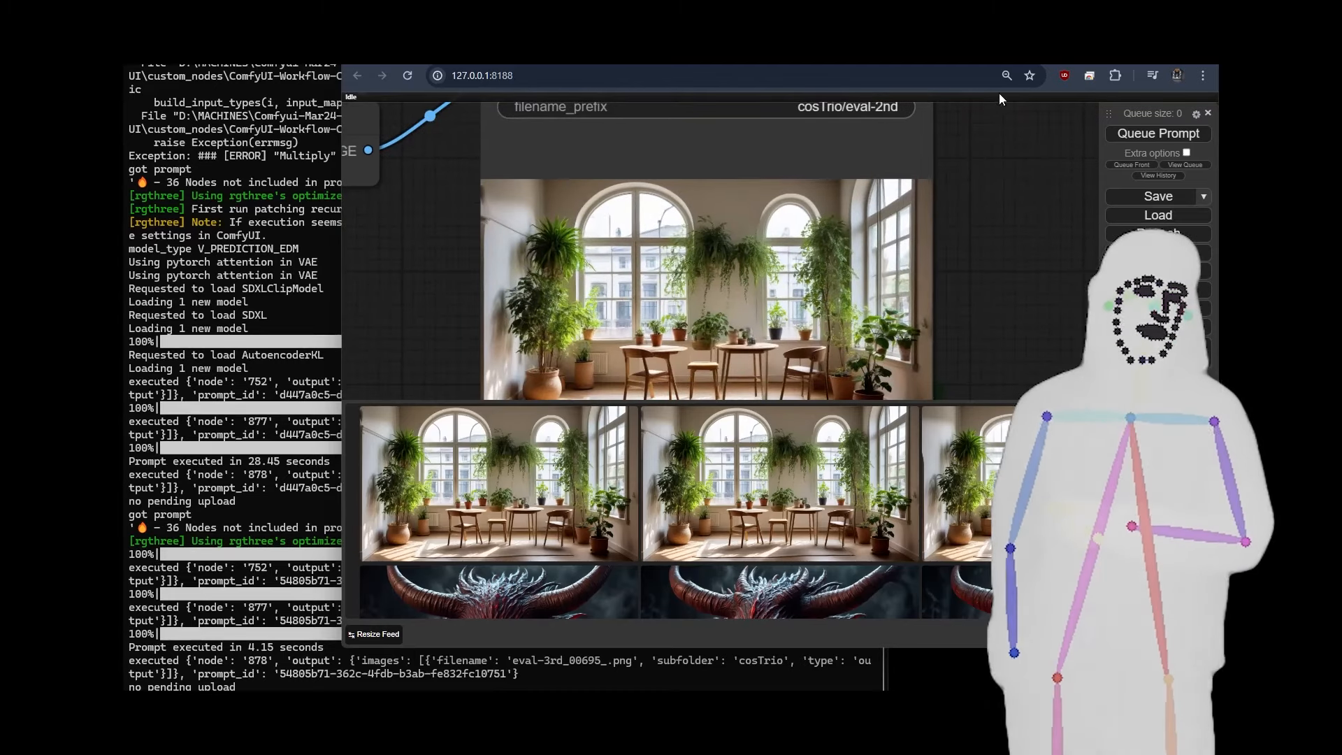
pyautogui.moveTo(997, 306); pyautogui.dragTo(993, 279)
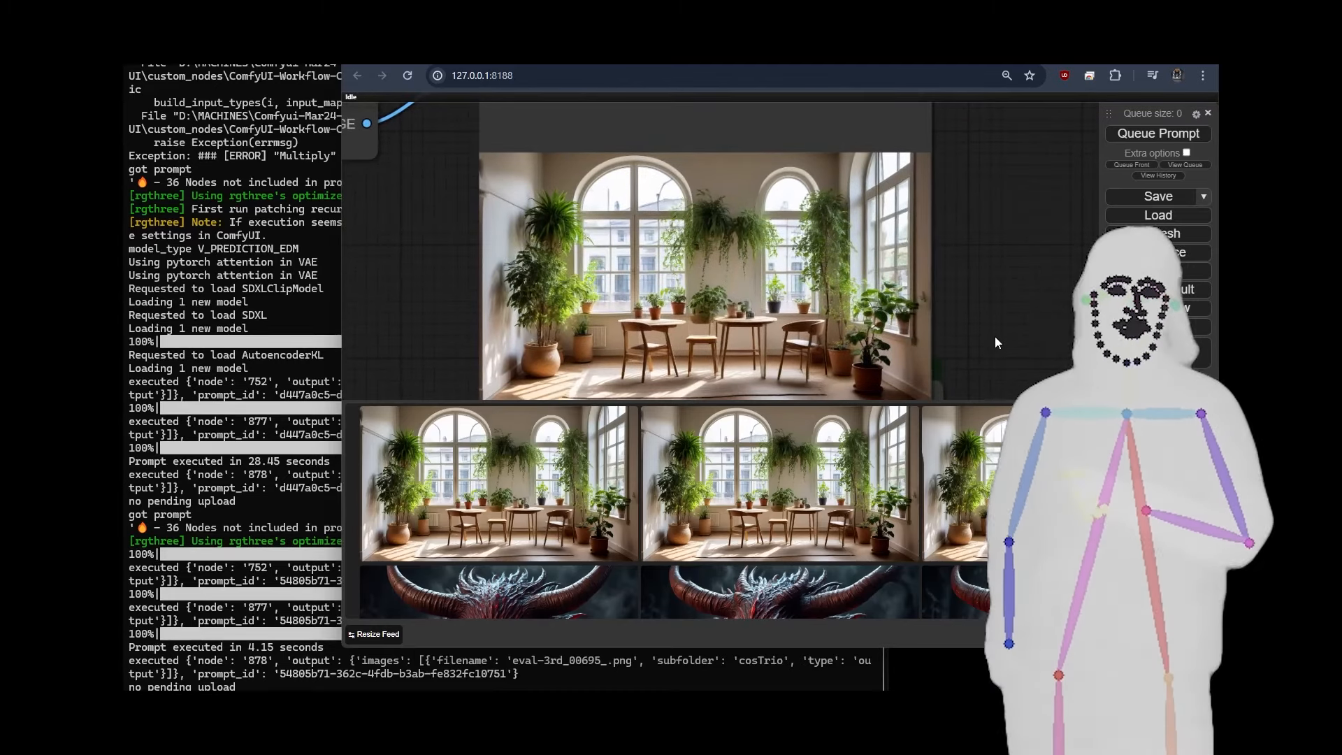
pyautogui.moveTo(986, 371); pyautogui.dragTo(979, 429)
pyautogui.moveTo(979, 336); pyautogui.dragTo(997, 260)
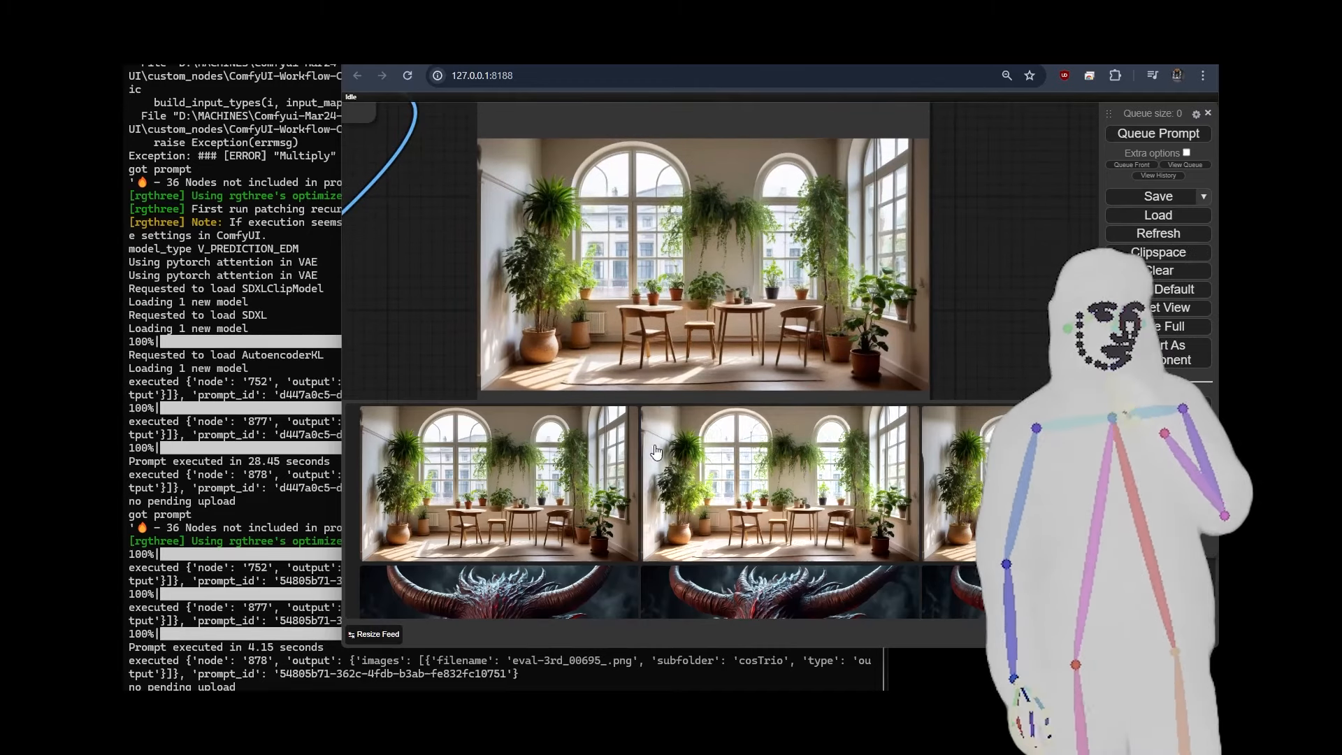
# - Enlarge the newest images from the image feed and compare the first, second and third sampler results
pyautogui.click(982, 521)
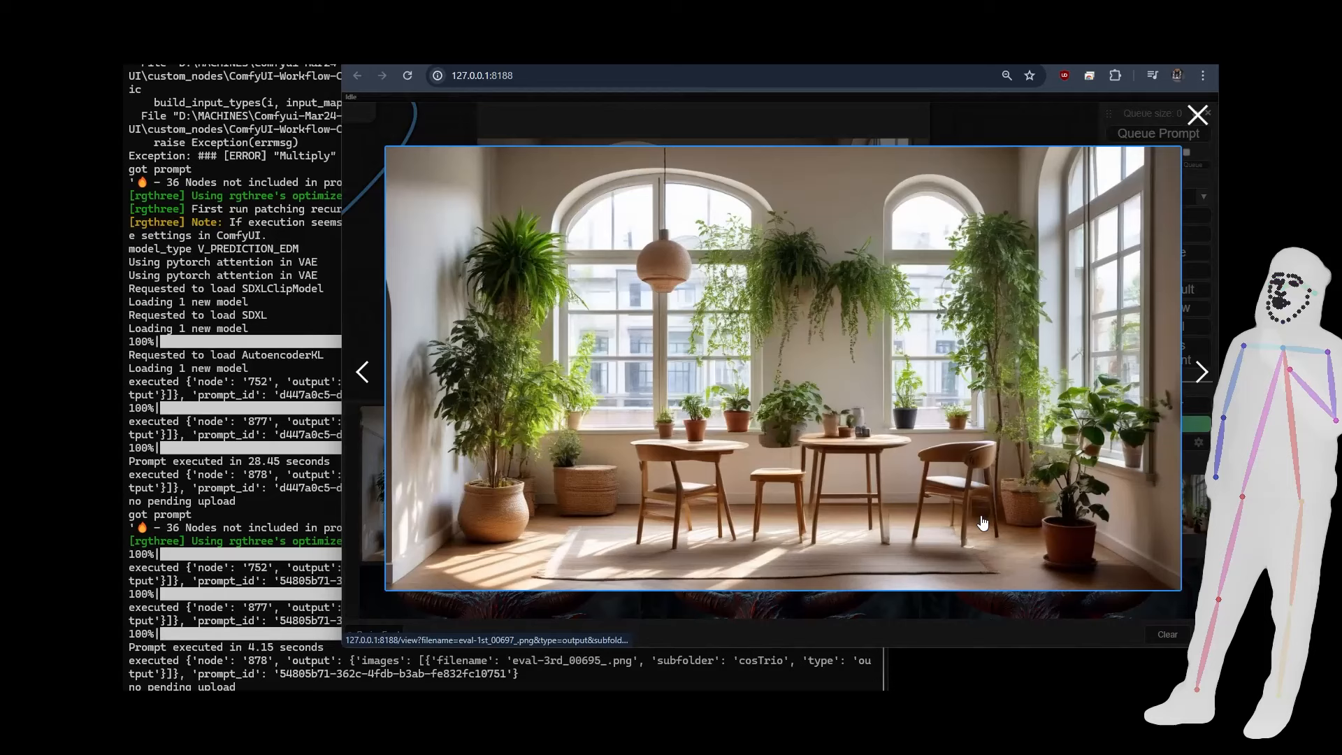
pyautogui.click(361, 372)
pyautogui.click(361, 374)
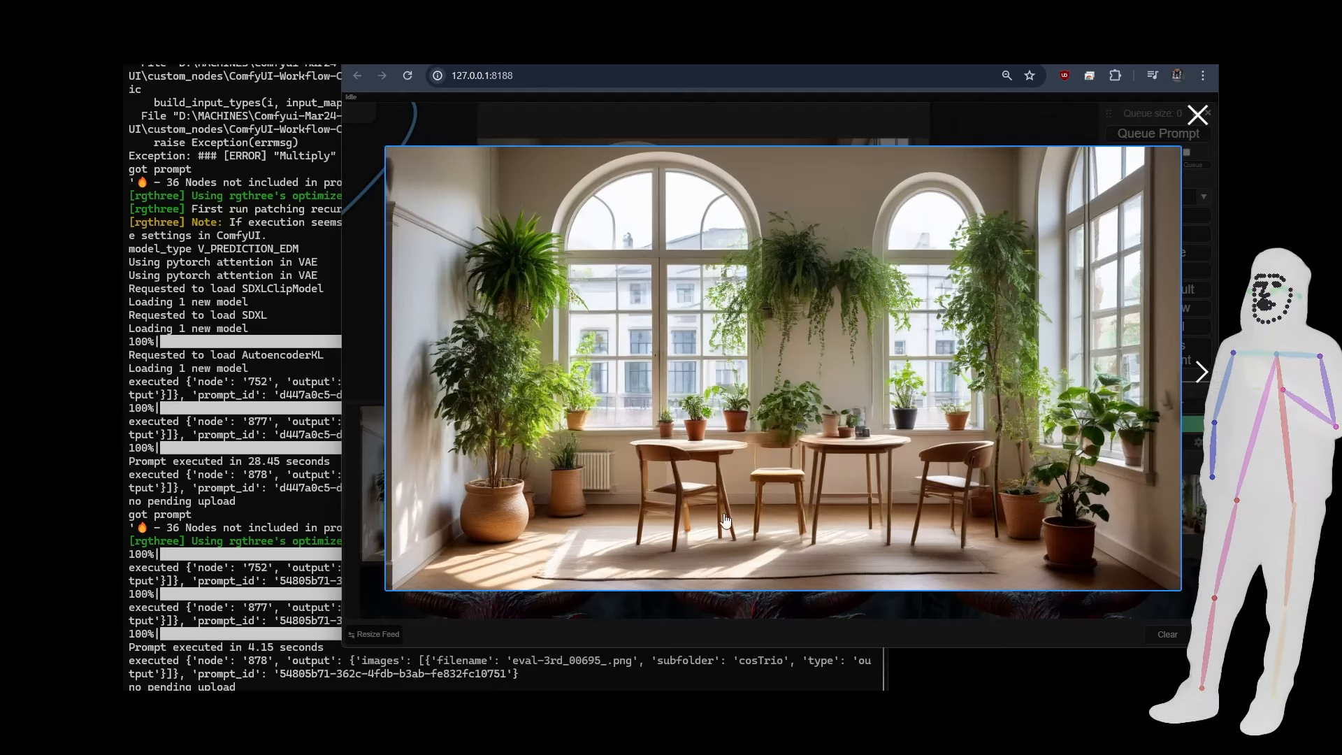
pyautogui.click(1201, 373)
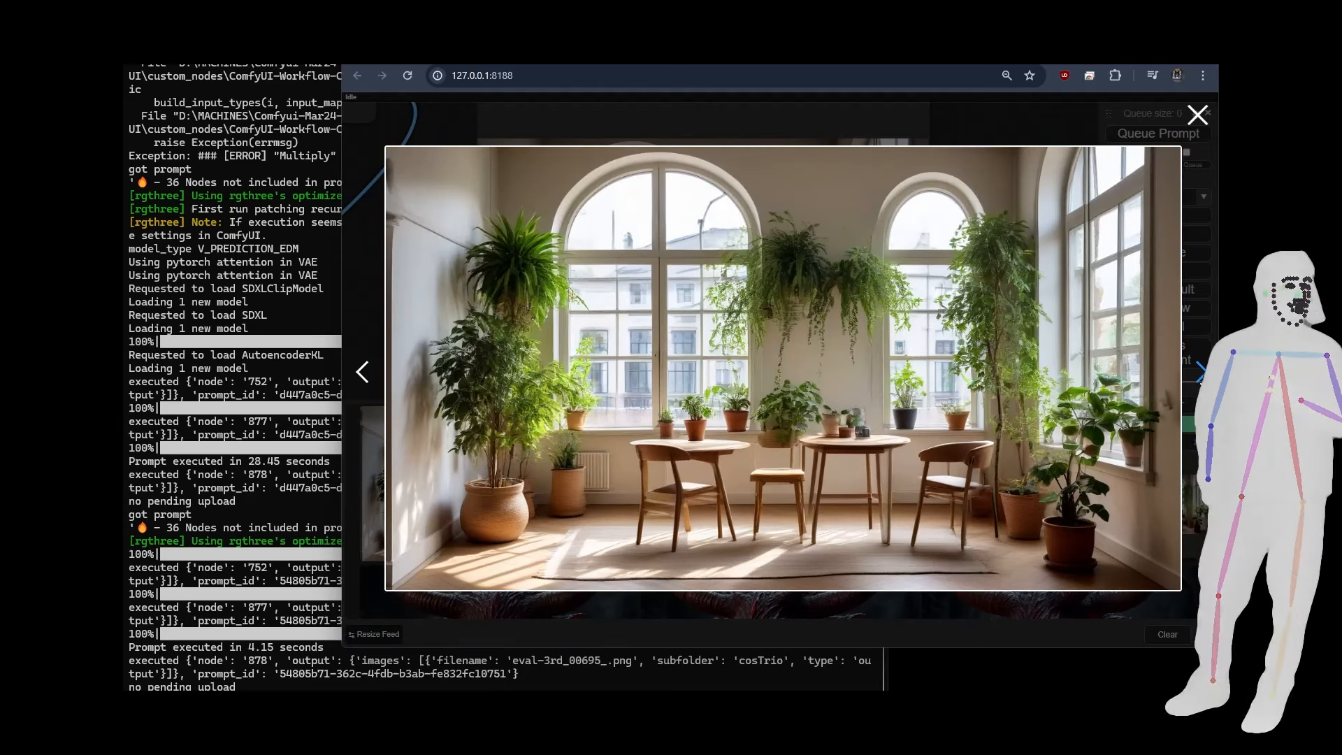
pyautogui.click(1201, 374)
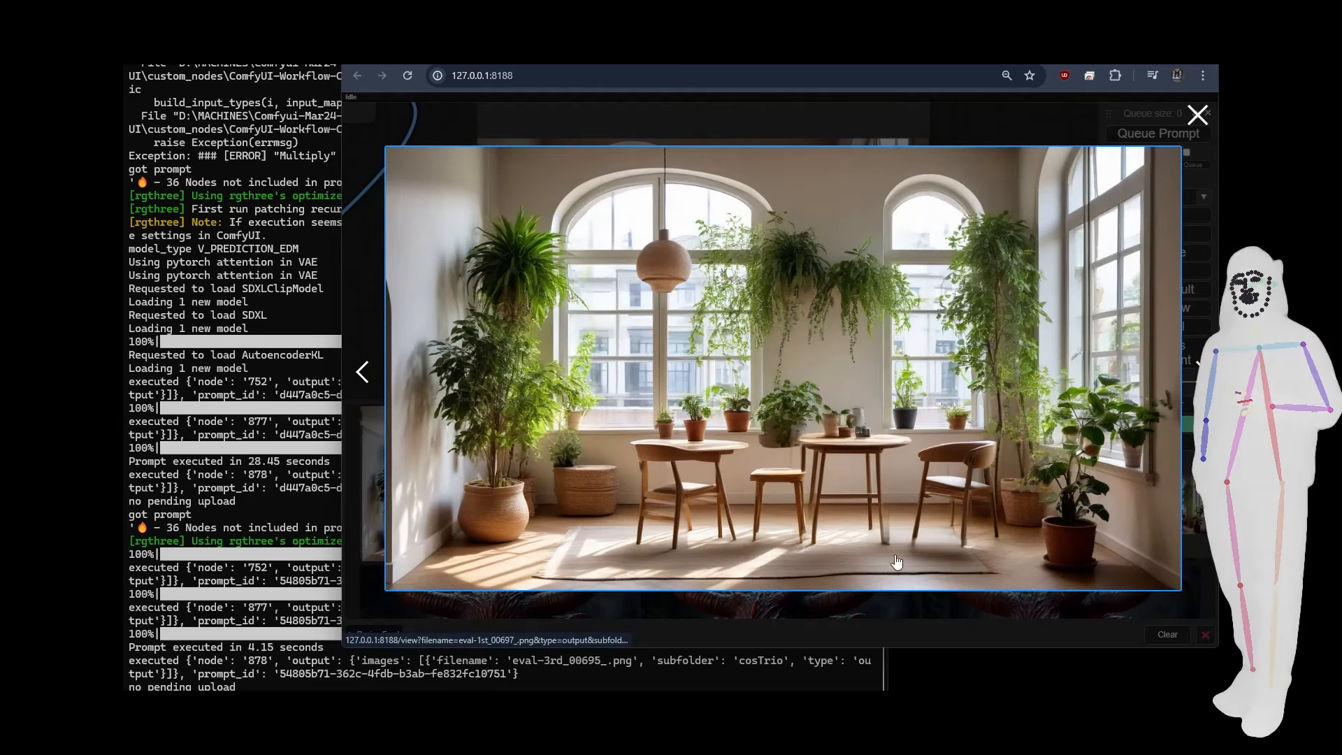
pyautogui.click(361, 375)
pyautogui.click(1197, 116)
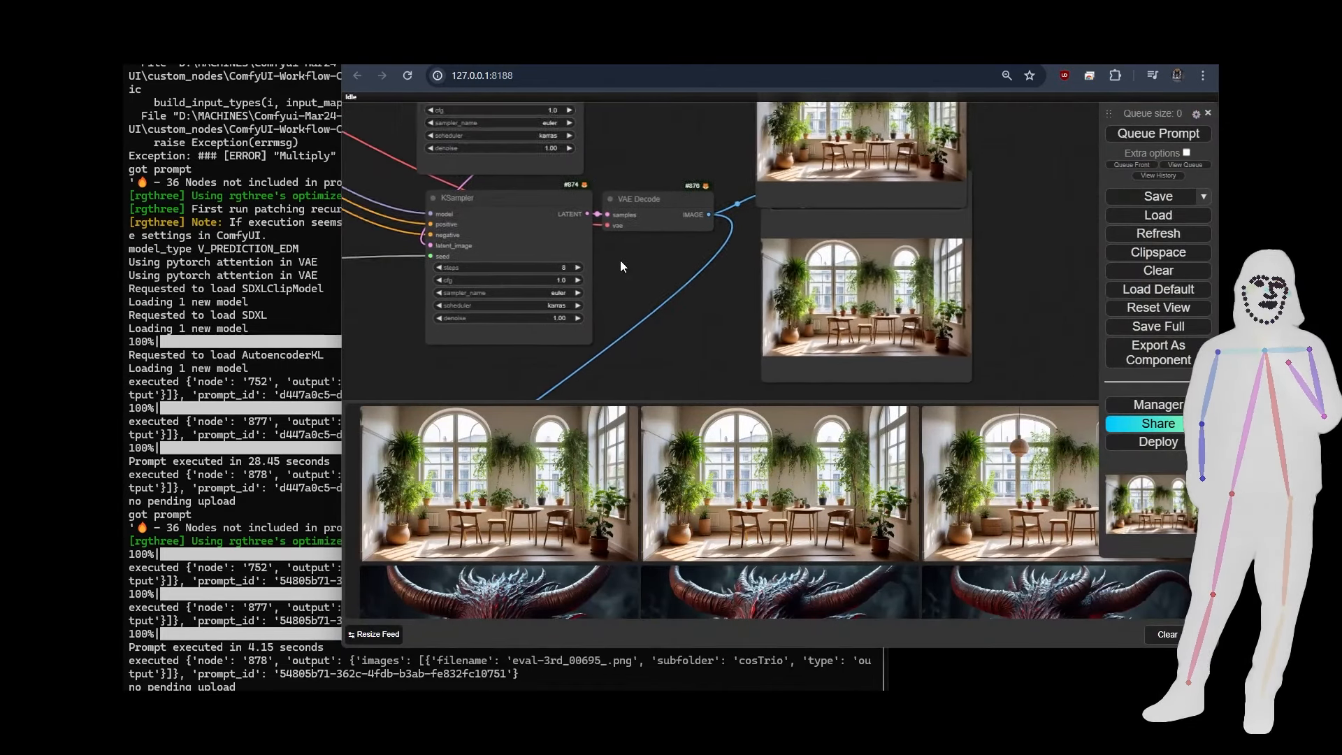
# - Show the browser full screen, turn switch_2, the xjx_style LoRA, On in the second CR LoRA Stack and queue the prompt
pyautogui.moveTo(619, 260); pyautogui.dragTo(858, 344)
pyautogui.moveTo(495, 264); pyautogui.dragTo(1031, 164)
pyautogui.press('F11')
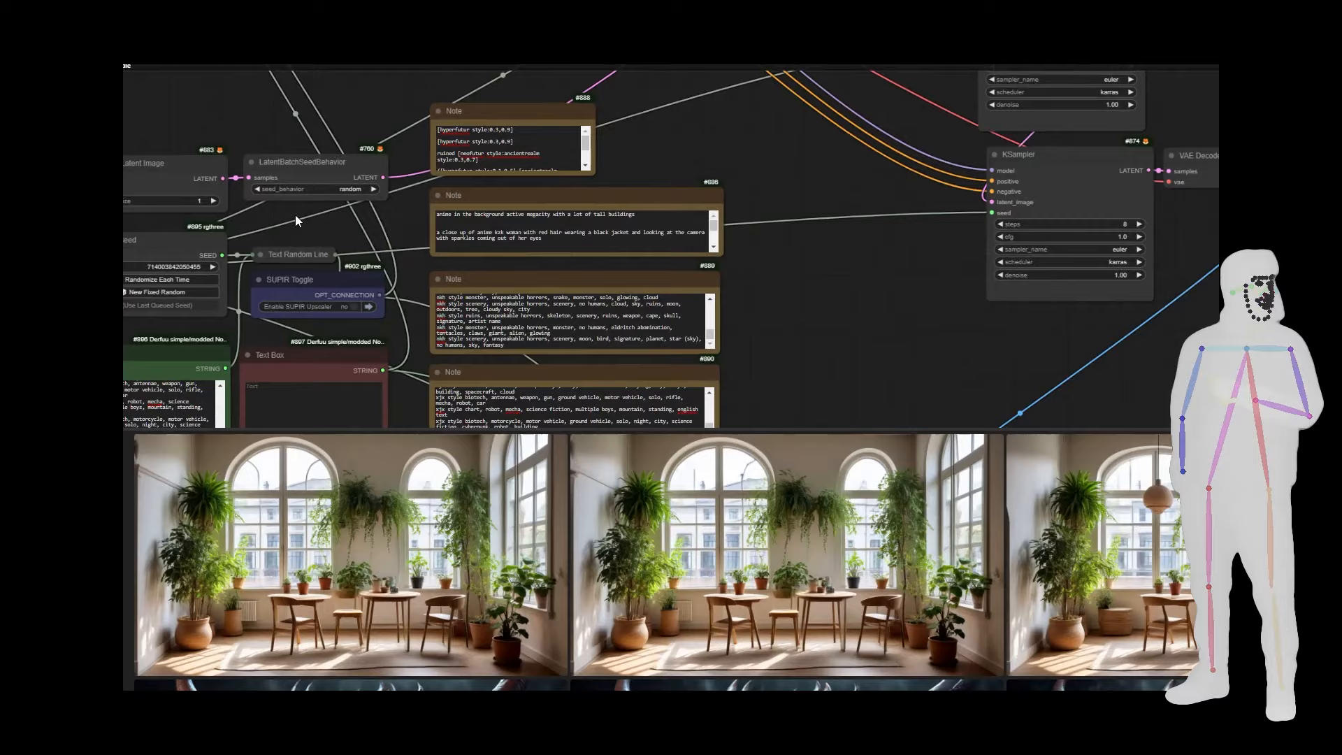
pyautogui.moveTo(295, 215); pyautogui.dragTo(509, 207)
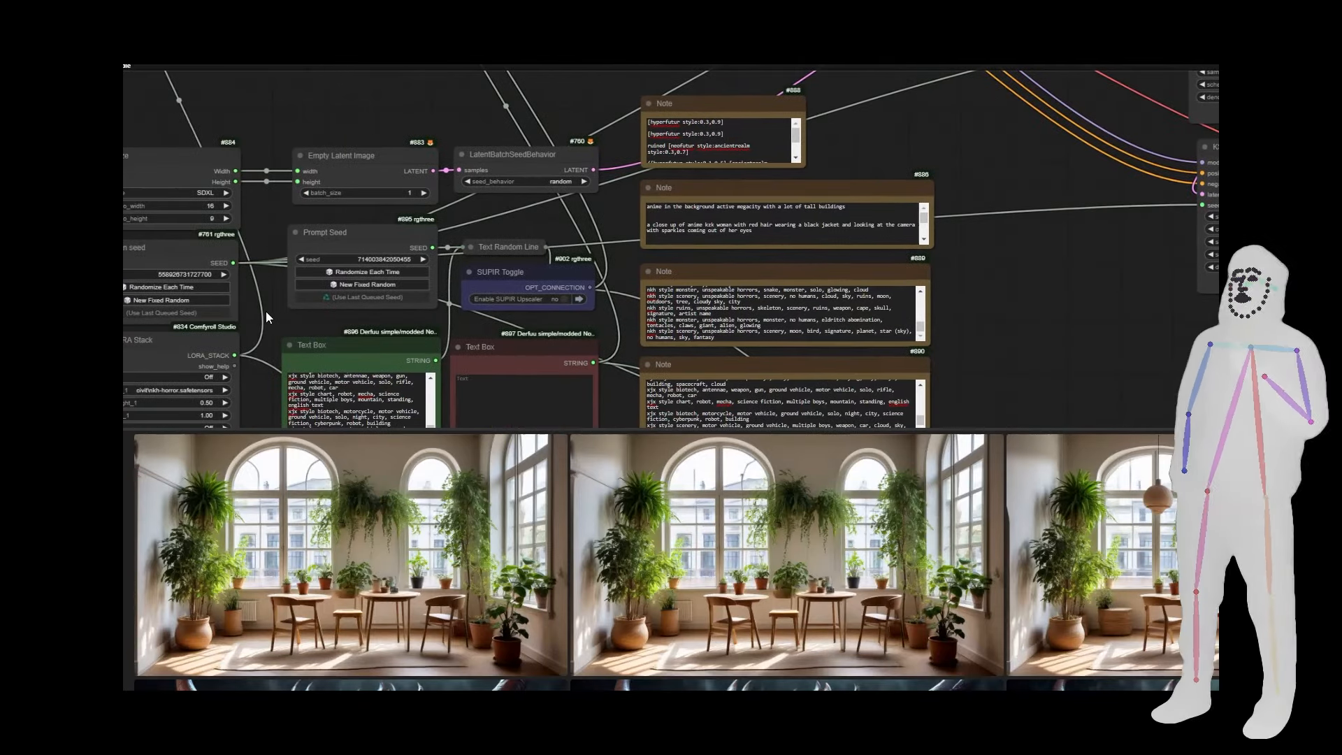
pyautogui.moveTo(266, 311); pyautogui.dragTo(629, 237)
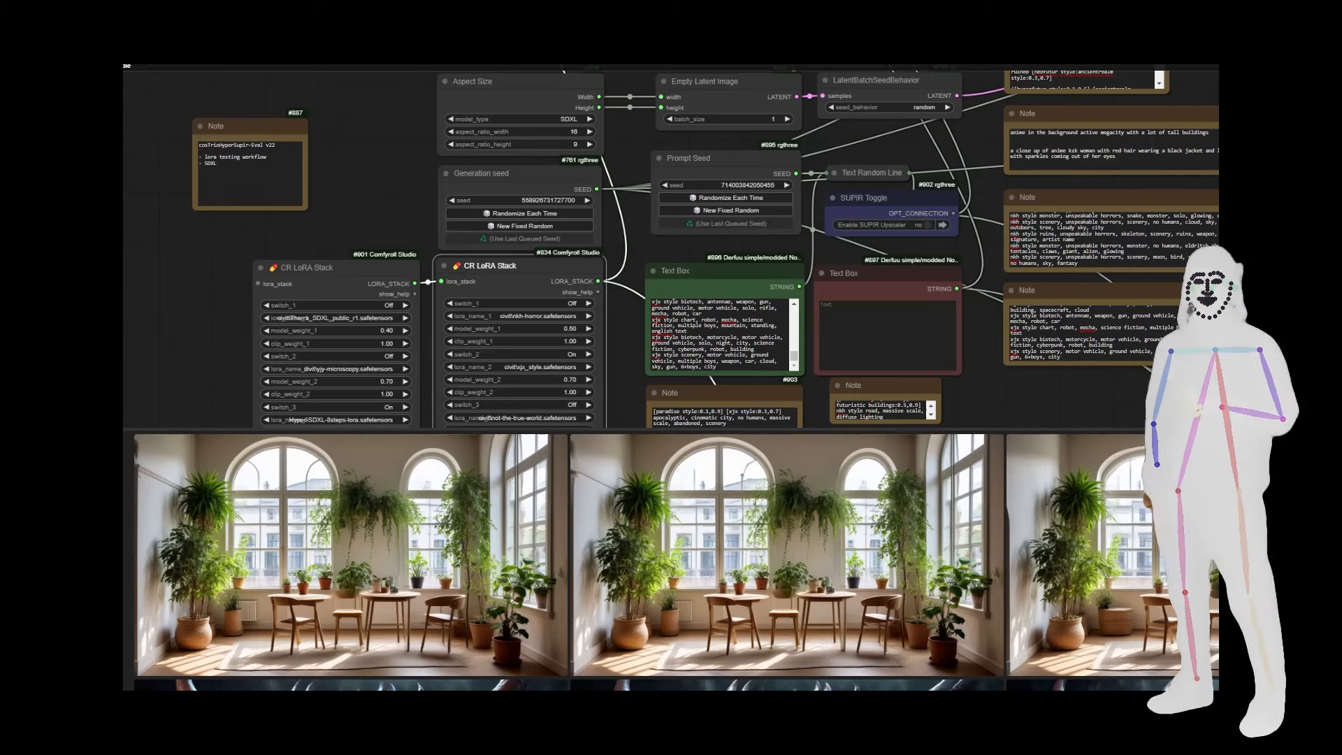
pyautogui.hotkey('ctrl', 'Return')
# - View the new Save Image results and compare the enlarged xjx_style LoRA images from the image feed
pyautogui.scroll(-6, 201, 256)
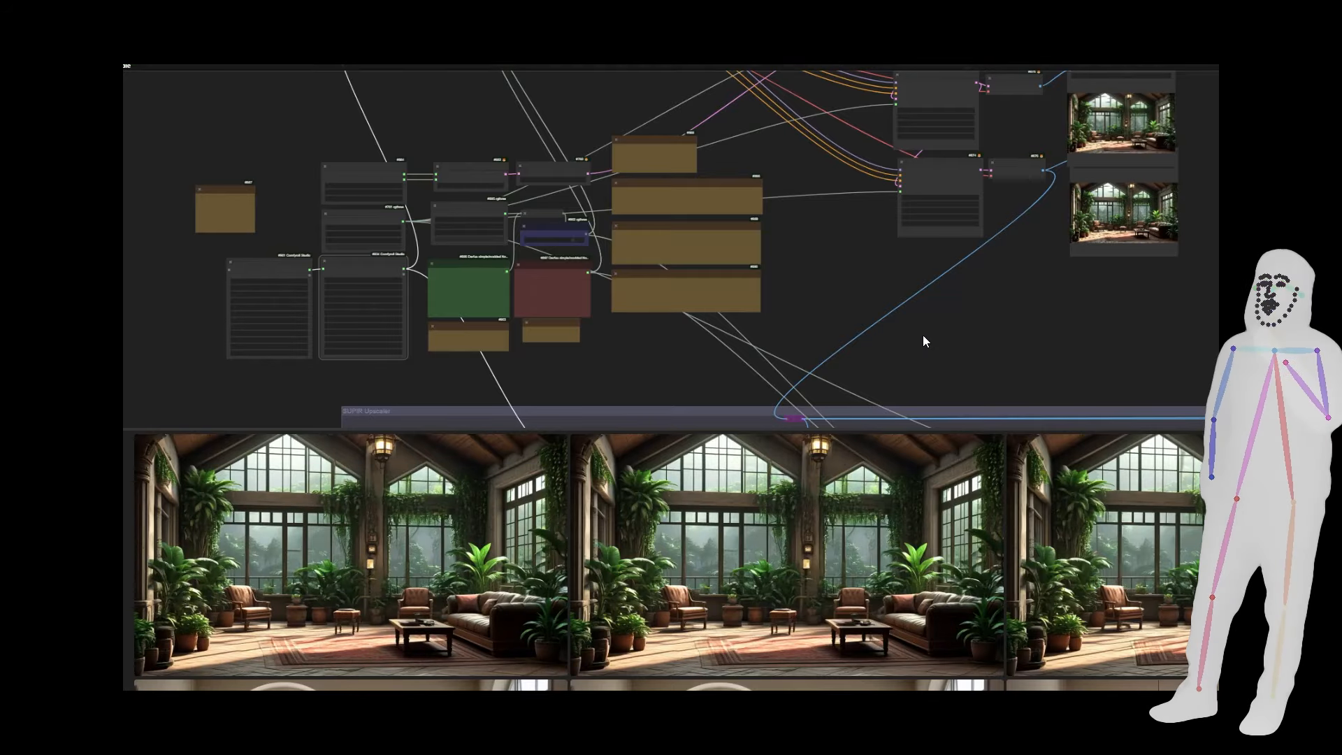
pyautogui.moveTo(1206, 138); pyautogui.dragTo(1122, 231)
pyautogui.scroll(1, 1138, 235)
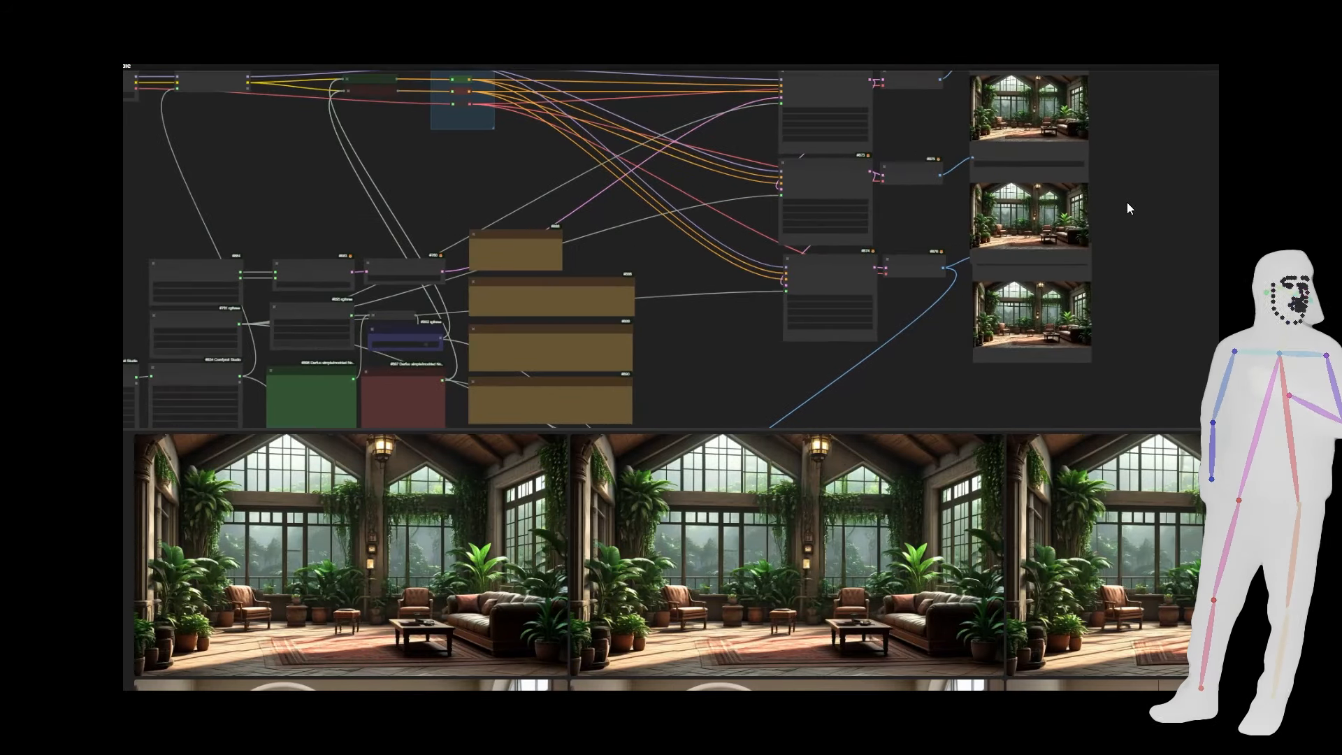
pyautogui.click(234, 460)
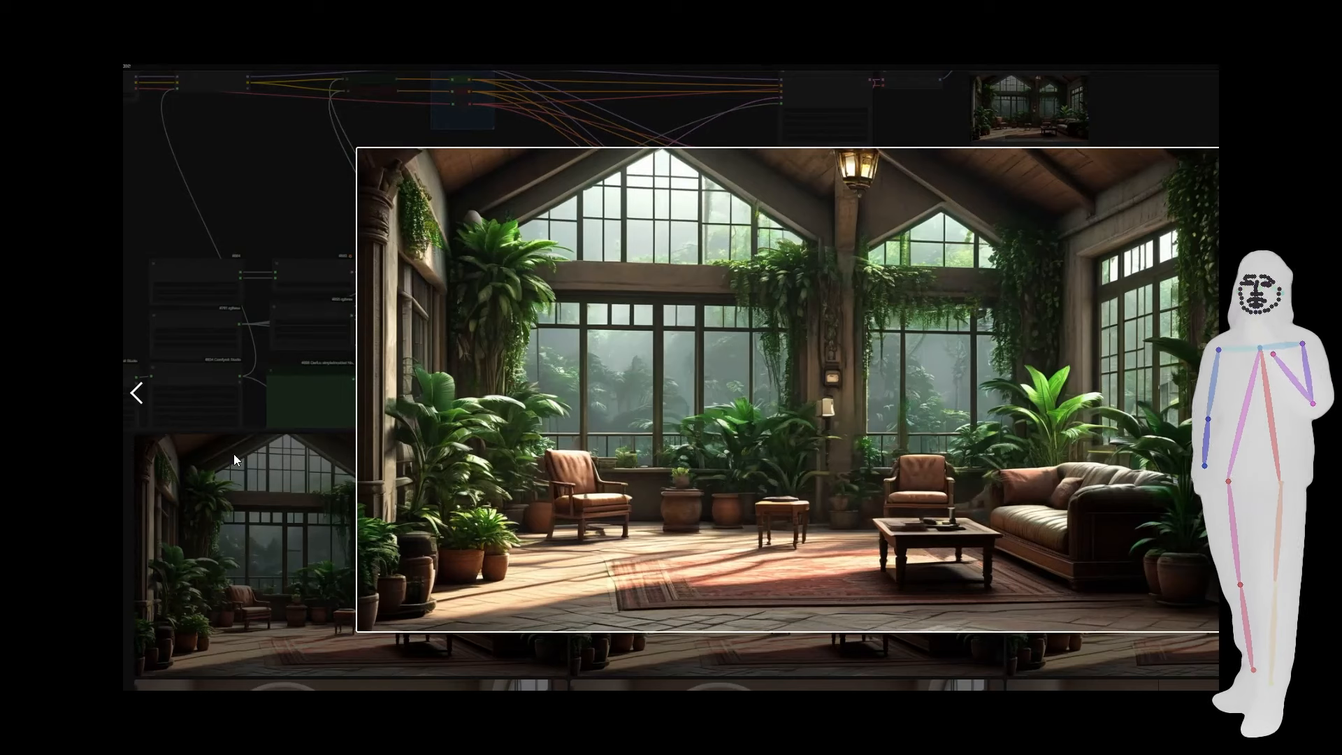
pyautogui.click(137, 393)
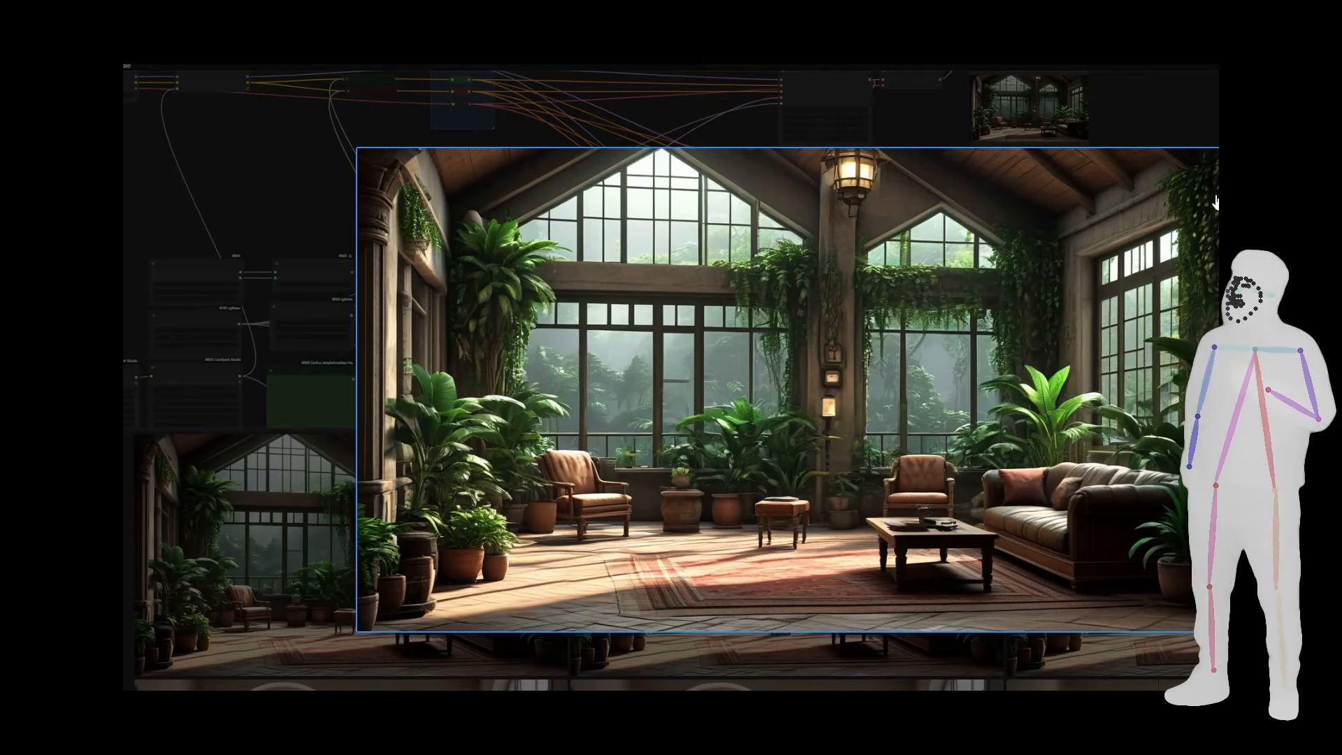
pyautogui.press('Escape')
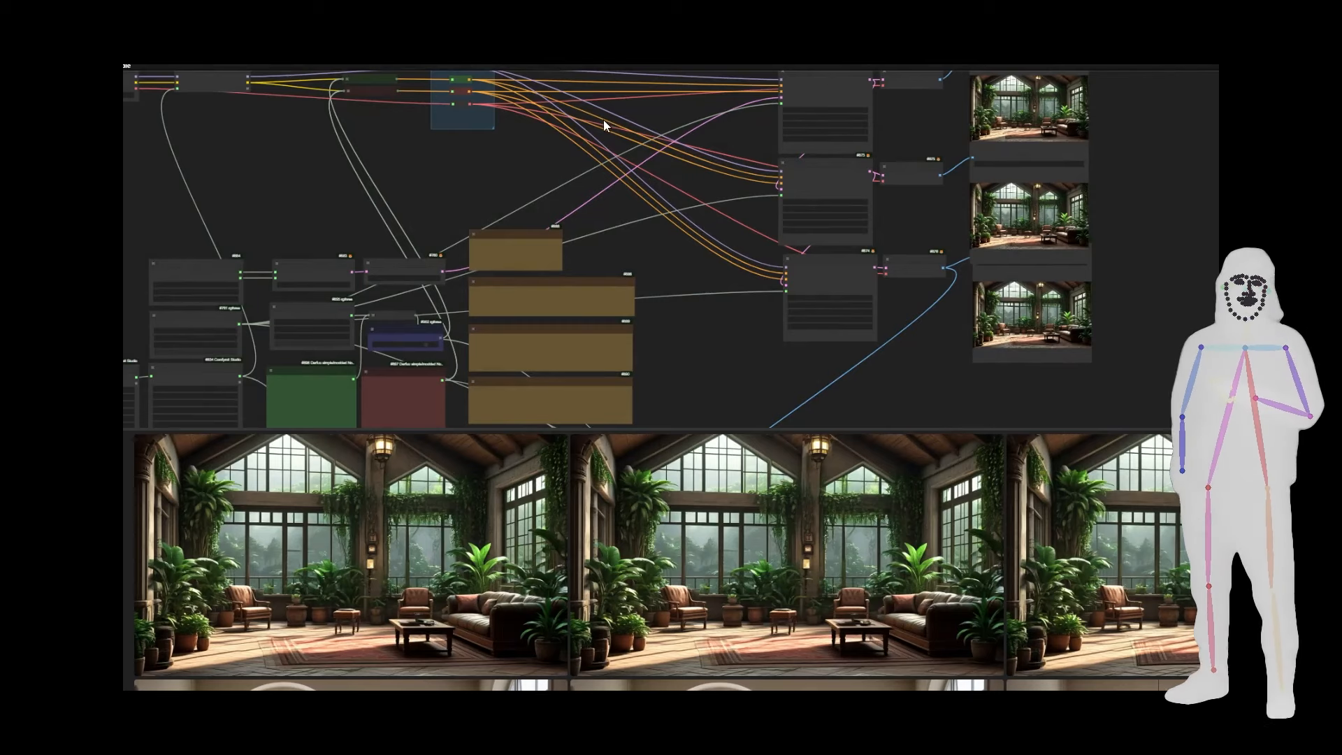
# - Toggle switch_3, the not-the-true-world LoRA, in the second CR LoRA Stack
pyautogui.moveTo(618, 126); pyautogui.dragTo(659, 205)
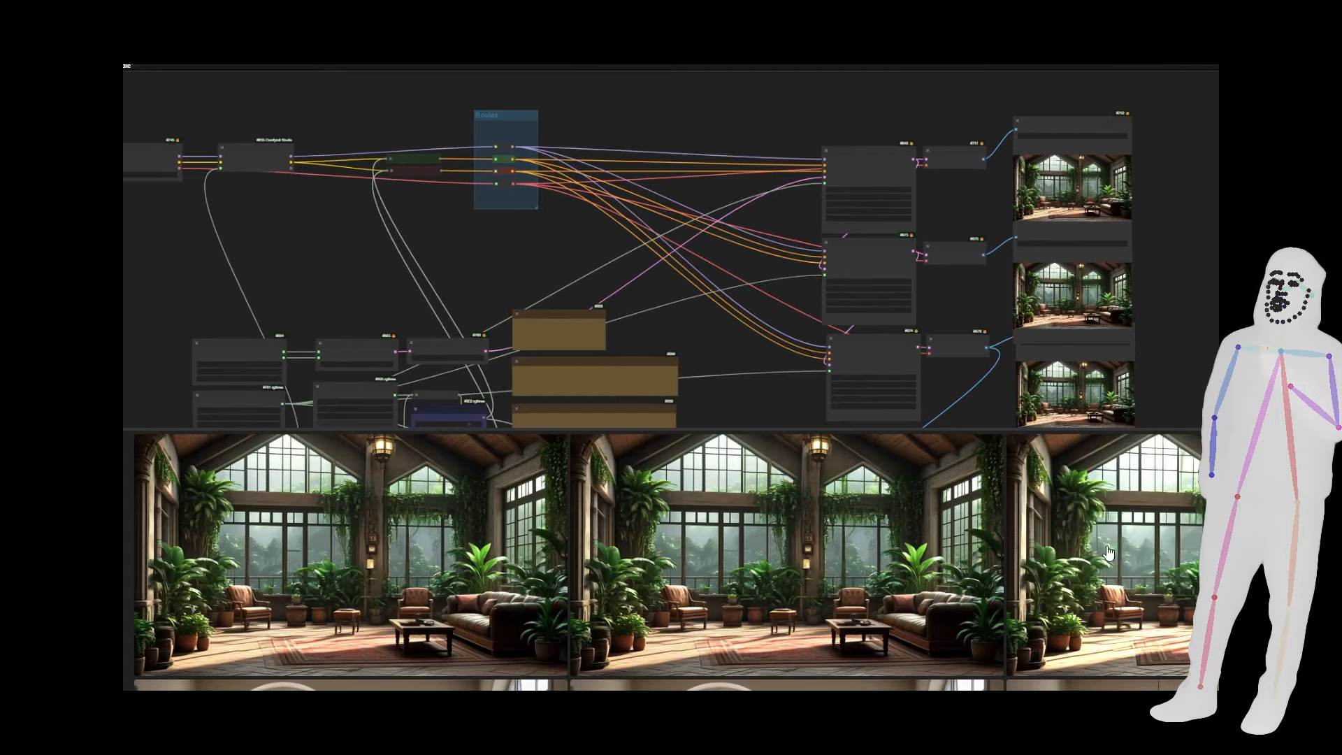
pyautogui.moveTo(701, 382); pyautogui.dragTo(854, 247)
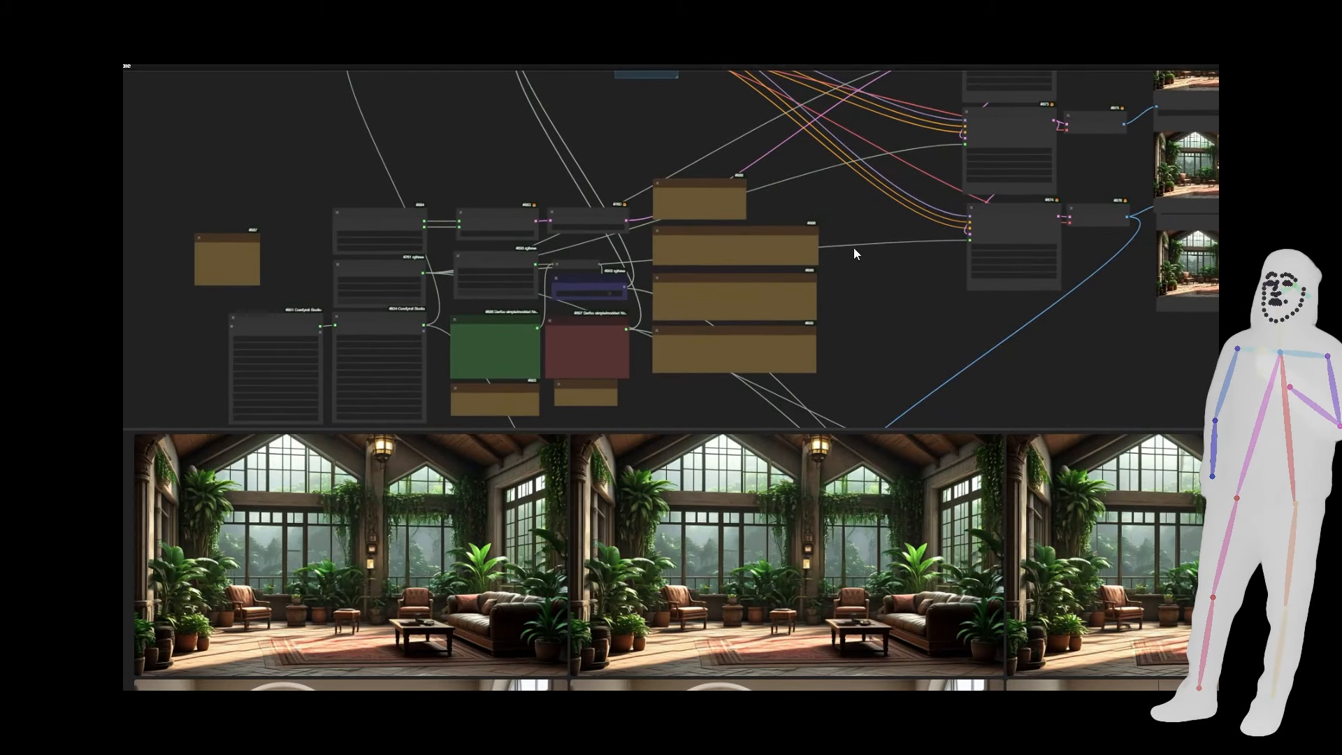
pyautogui.moveTo(427, 192); pyautogui.dragTo(525, 129)
pyautogui.scroll(8, 492, 151)
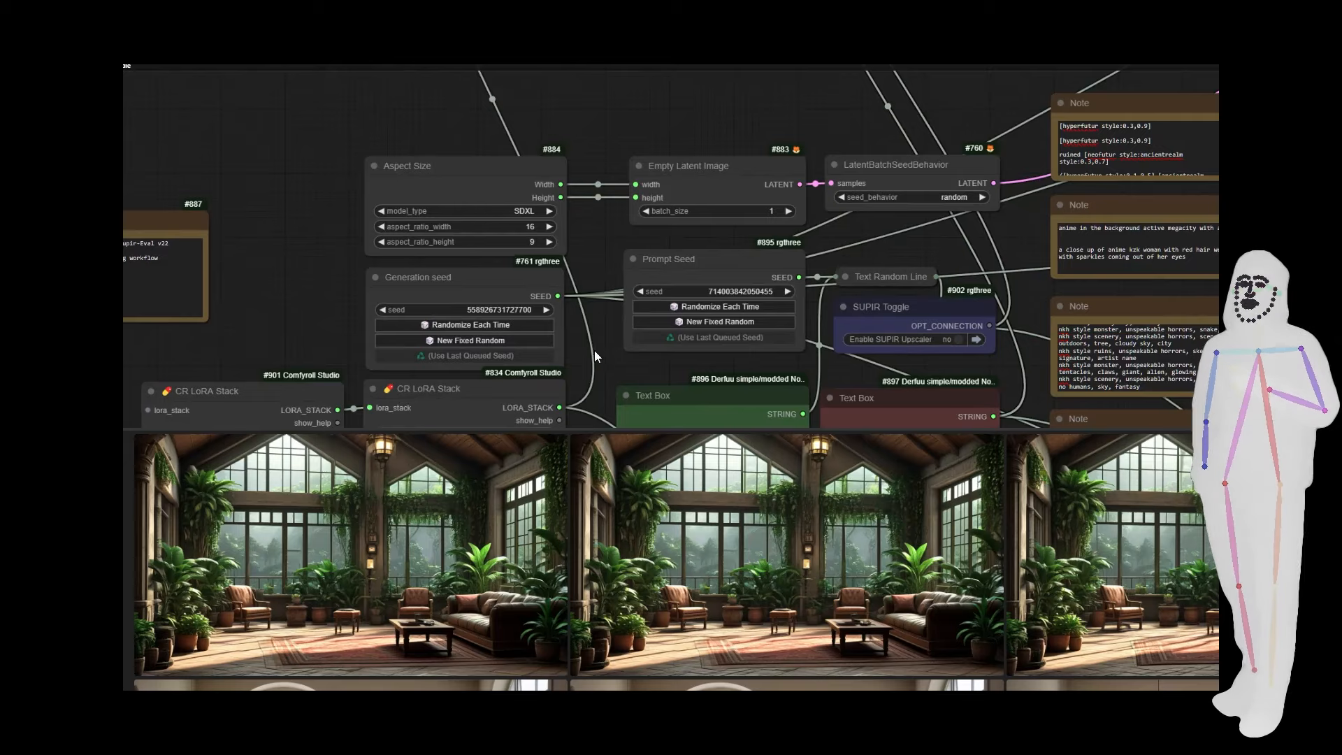
pyautogui.moveTo(594, 350); pyautogui.dragTo(615, 184)
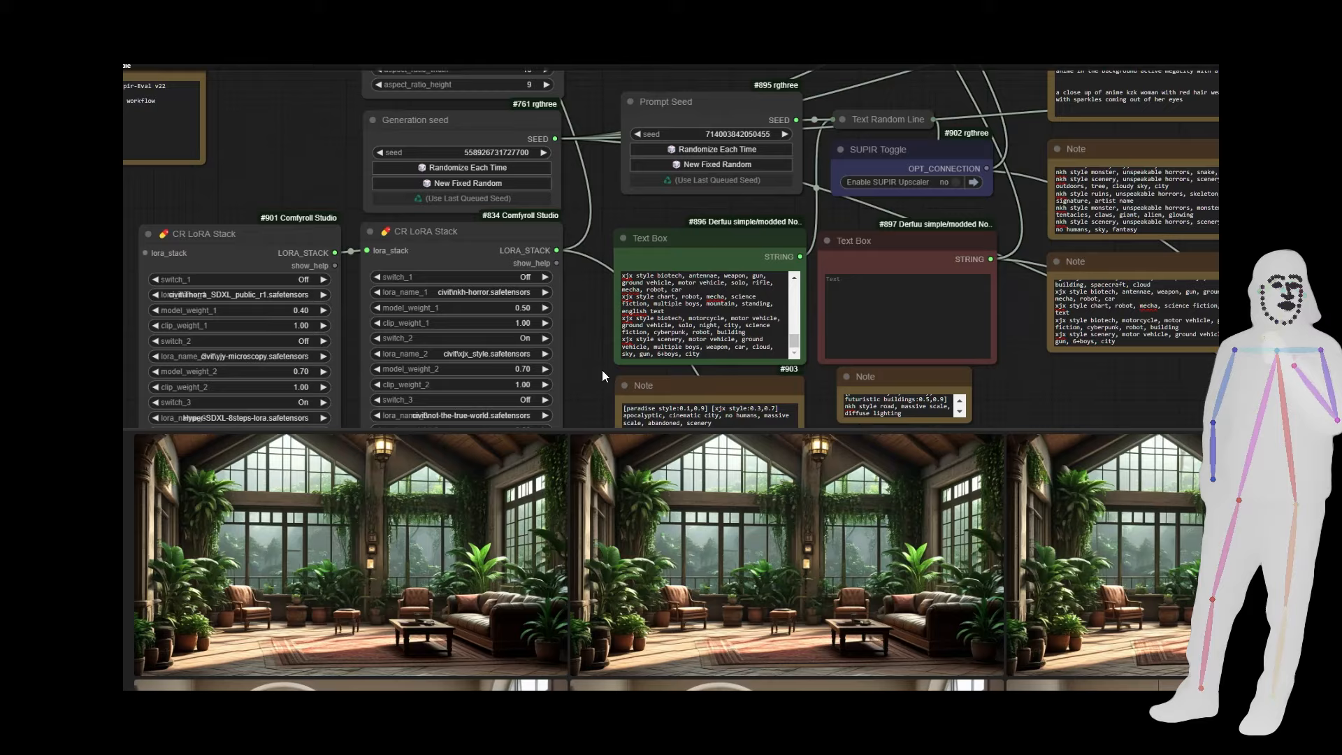
pyautogui.moveTo(601, 370); pyautogui.dragTo(610, 266)
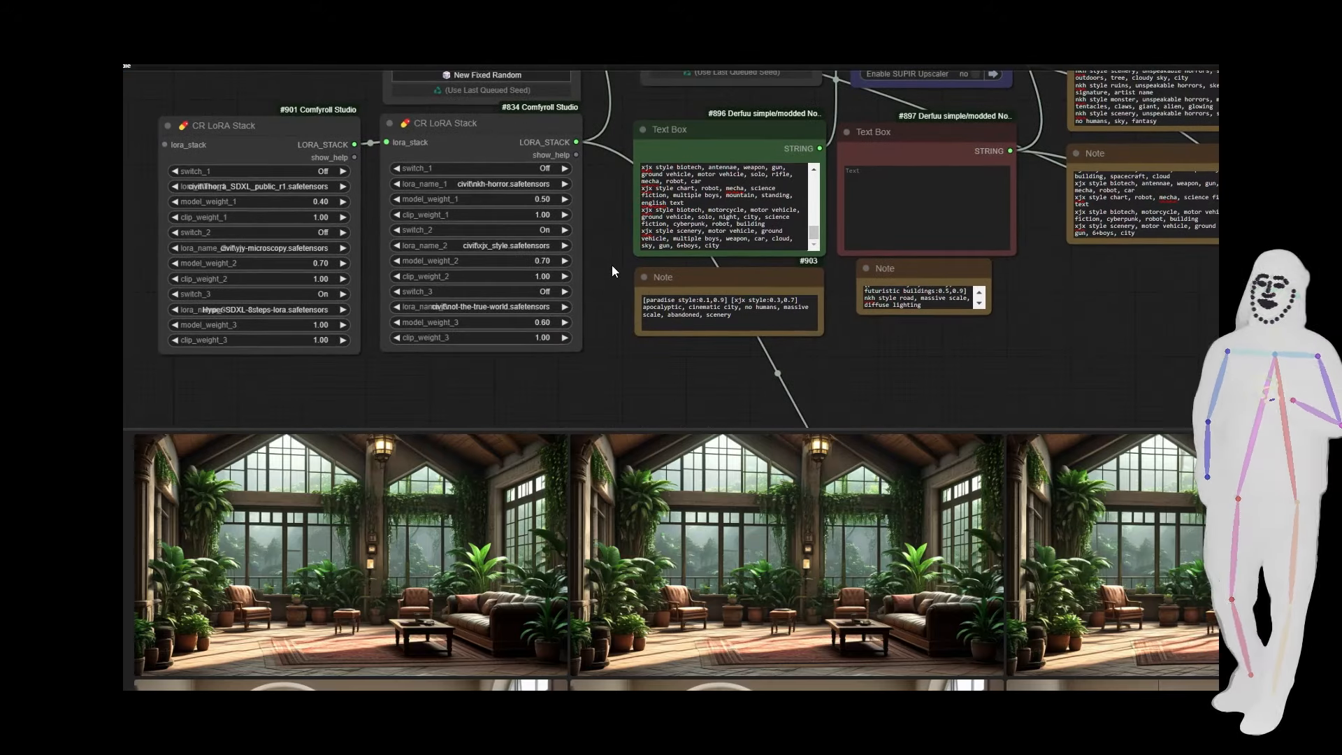
pyautogui.click(564, 292)
# - Examine the xjx style prompt list in the green Text Box, reading from its last prompts back towards the earlier ones
pyautogui.moveTo(1075, 294); pyautogui.dragTo(1062, 461)
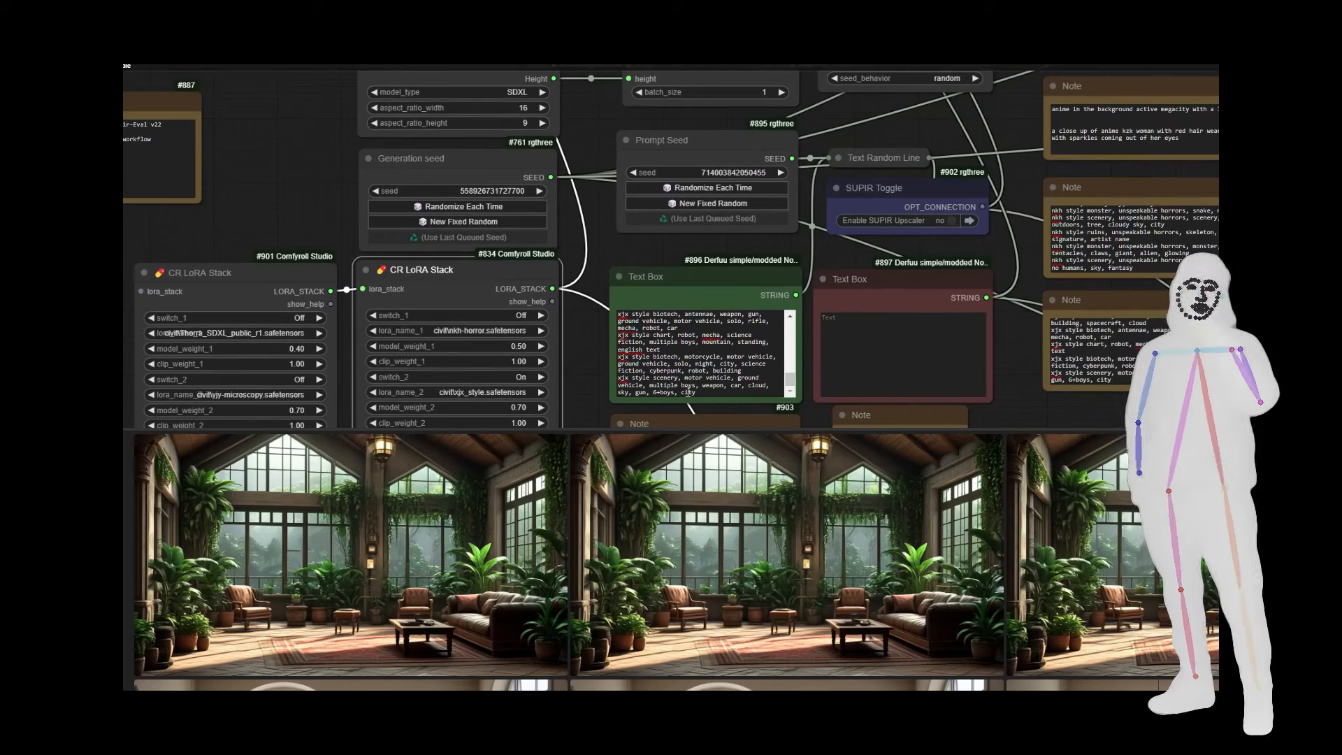
pyautogui.scroll(5, 717, 363)
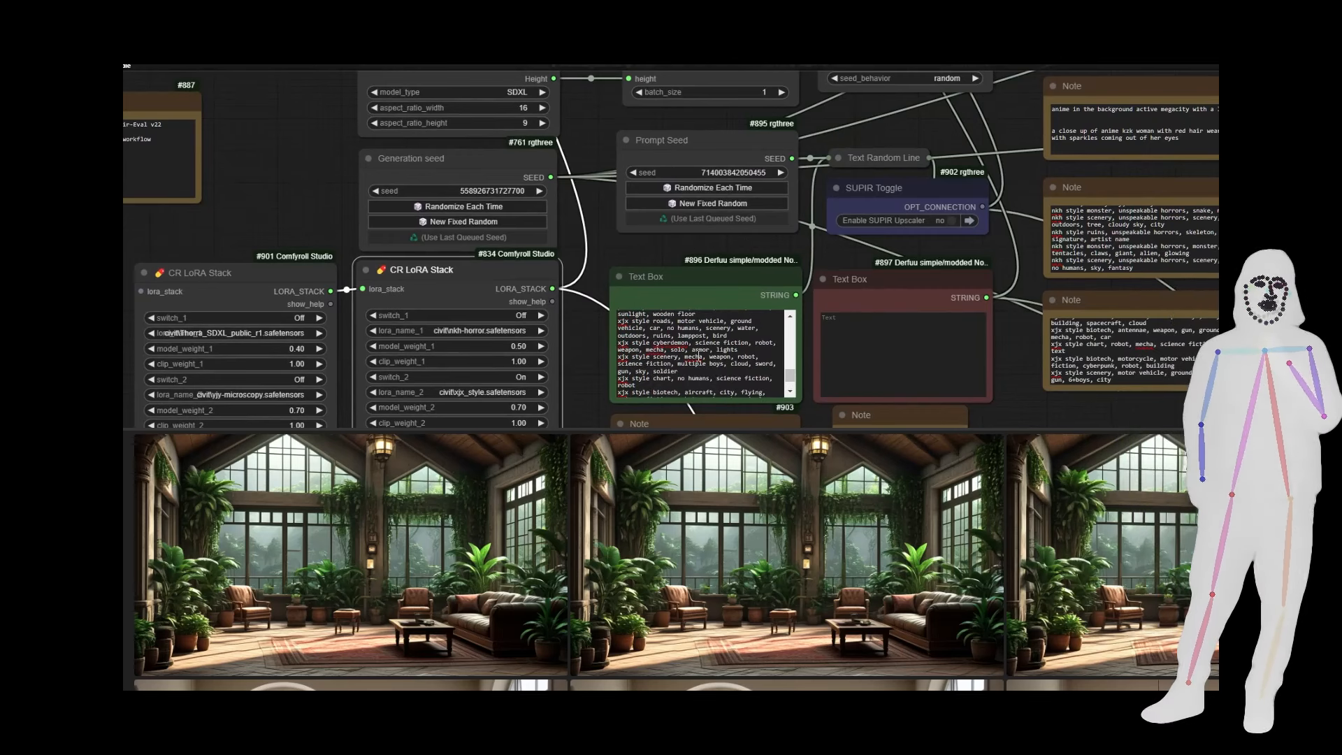
pyautogui.scroll(3, 699, 352)
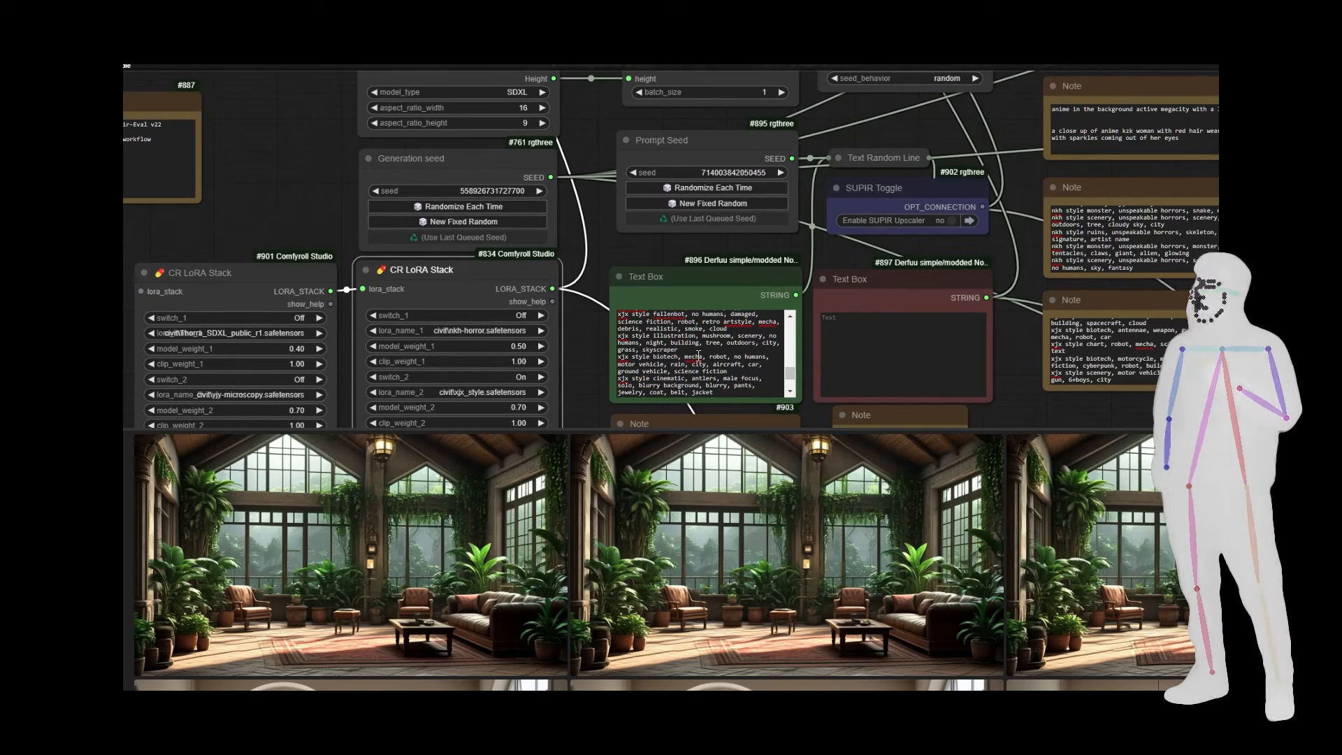
pyautogui.scroll(5, 698, 355)
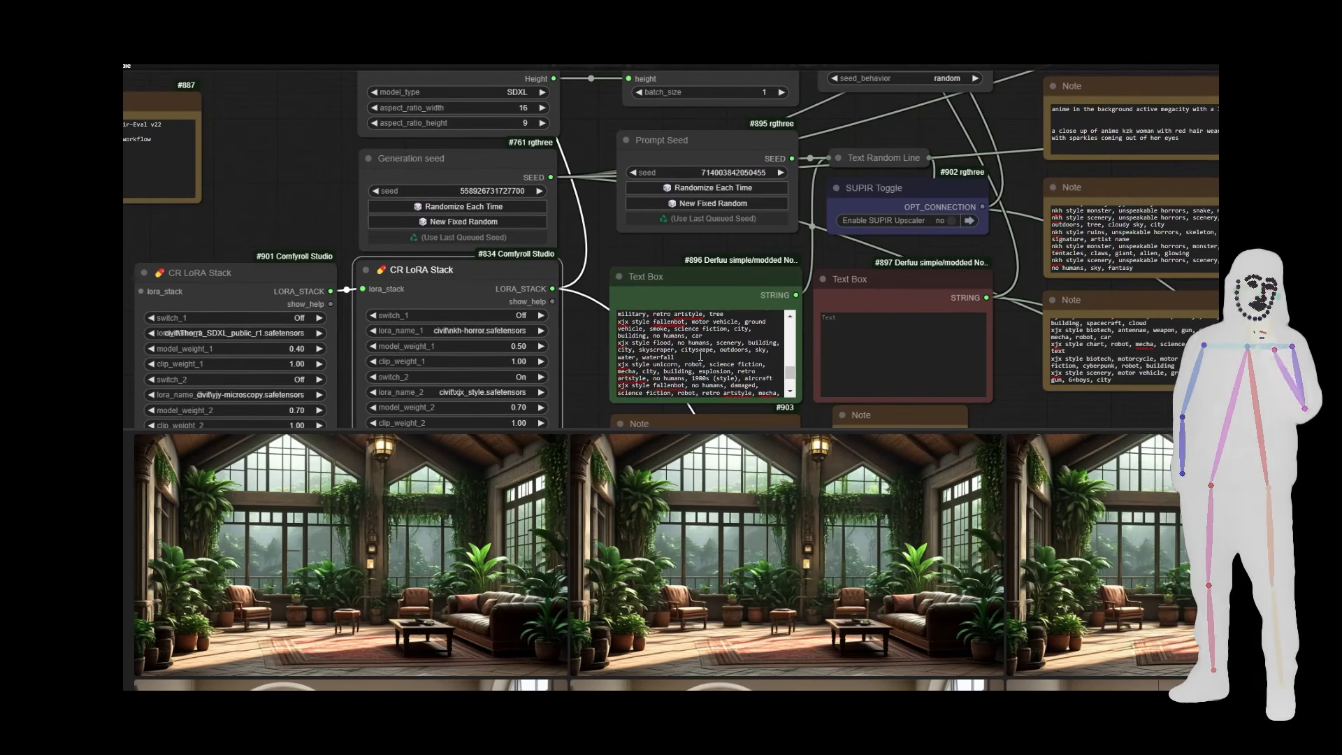
pyautogui.scroll(5, 693, 358)
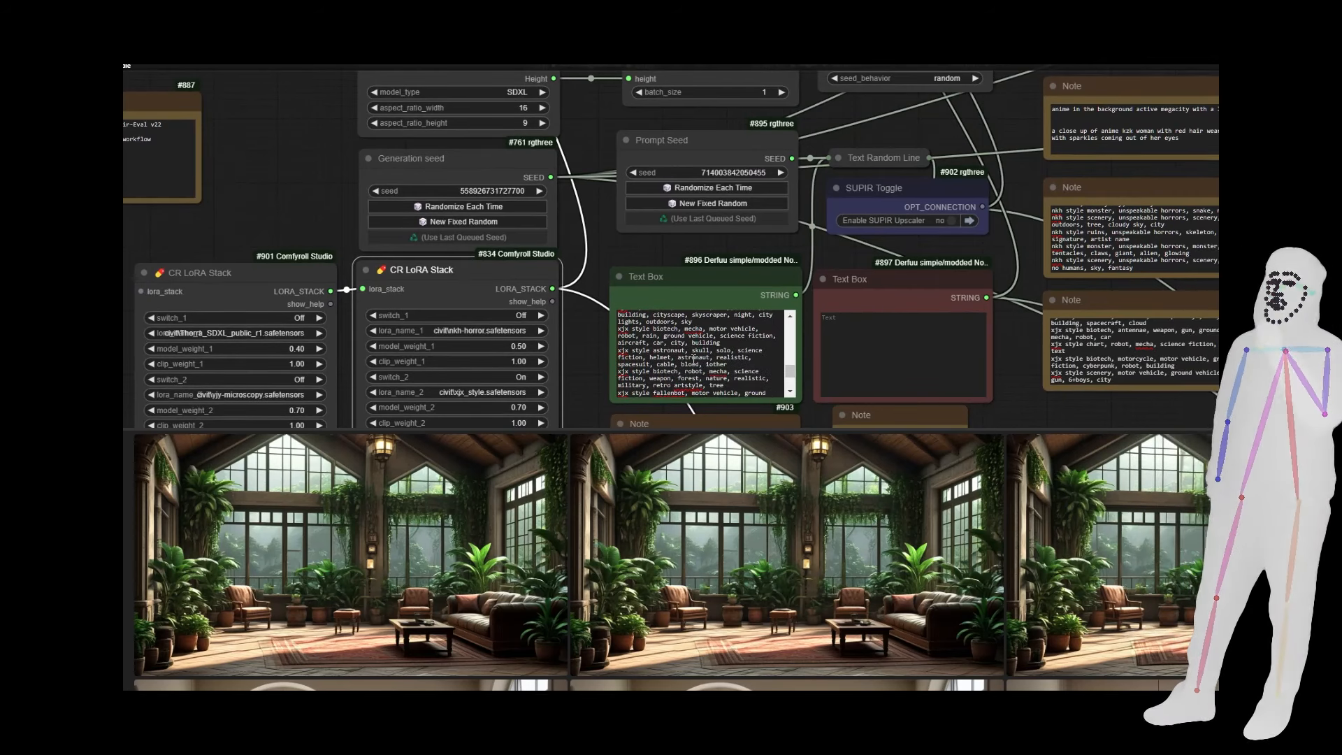
pyautogui.scroll(5, 692, 356)
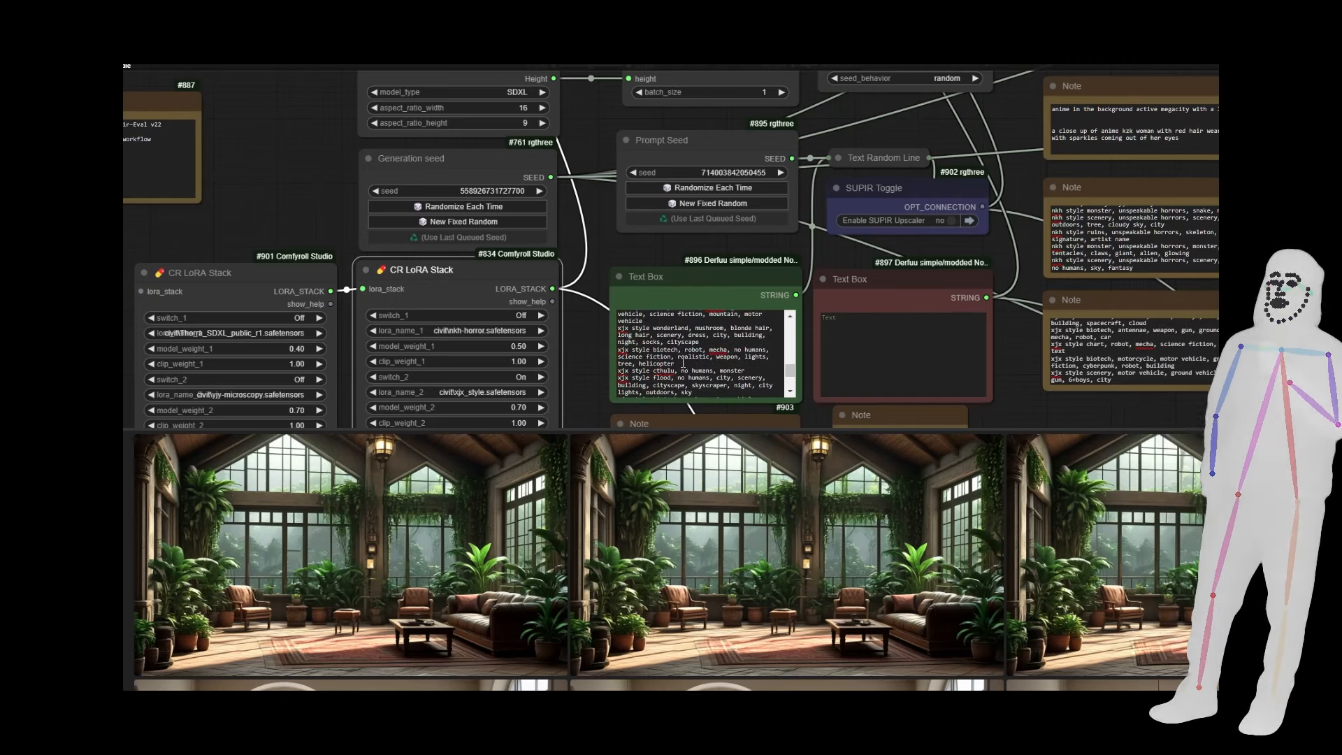
pyautogui.scroll(5, 683, 362)
pyautogui.scroll(5, 696, 358)
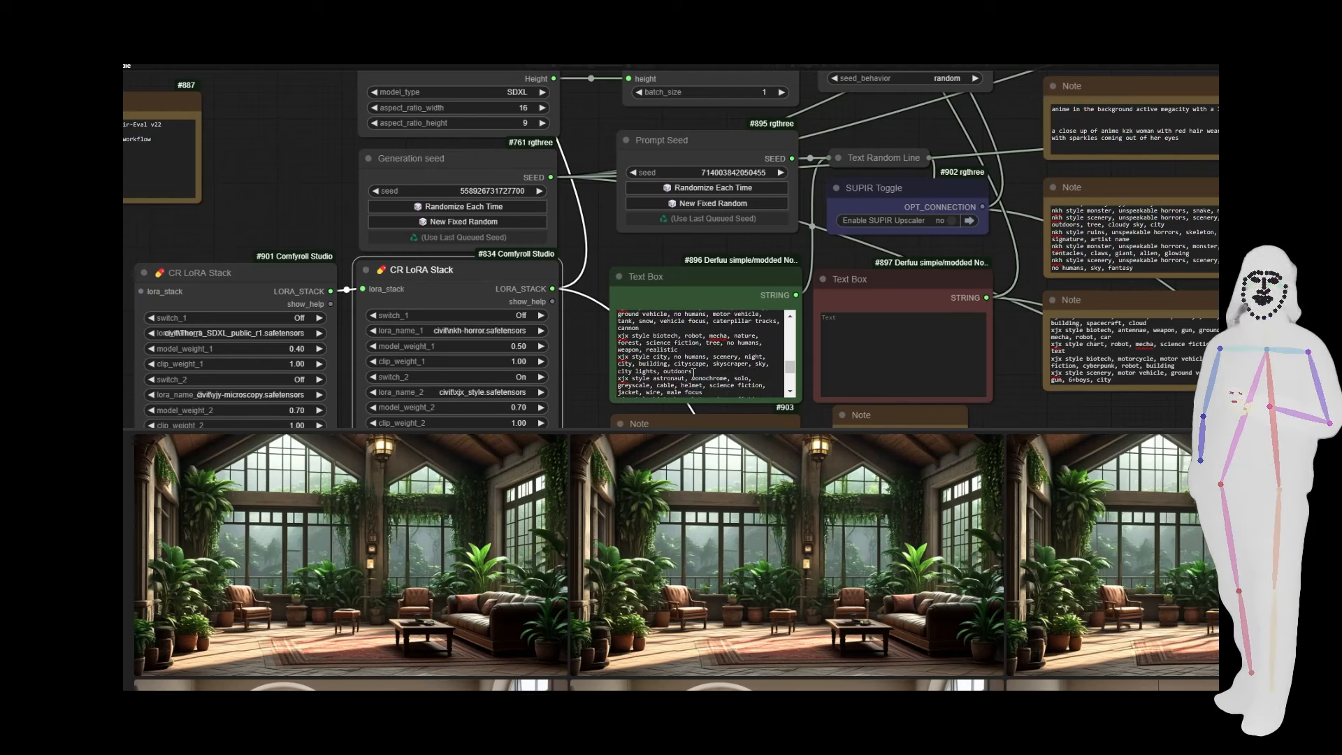
pyautogui.scroll(5, 696, 372)
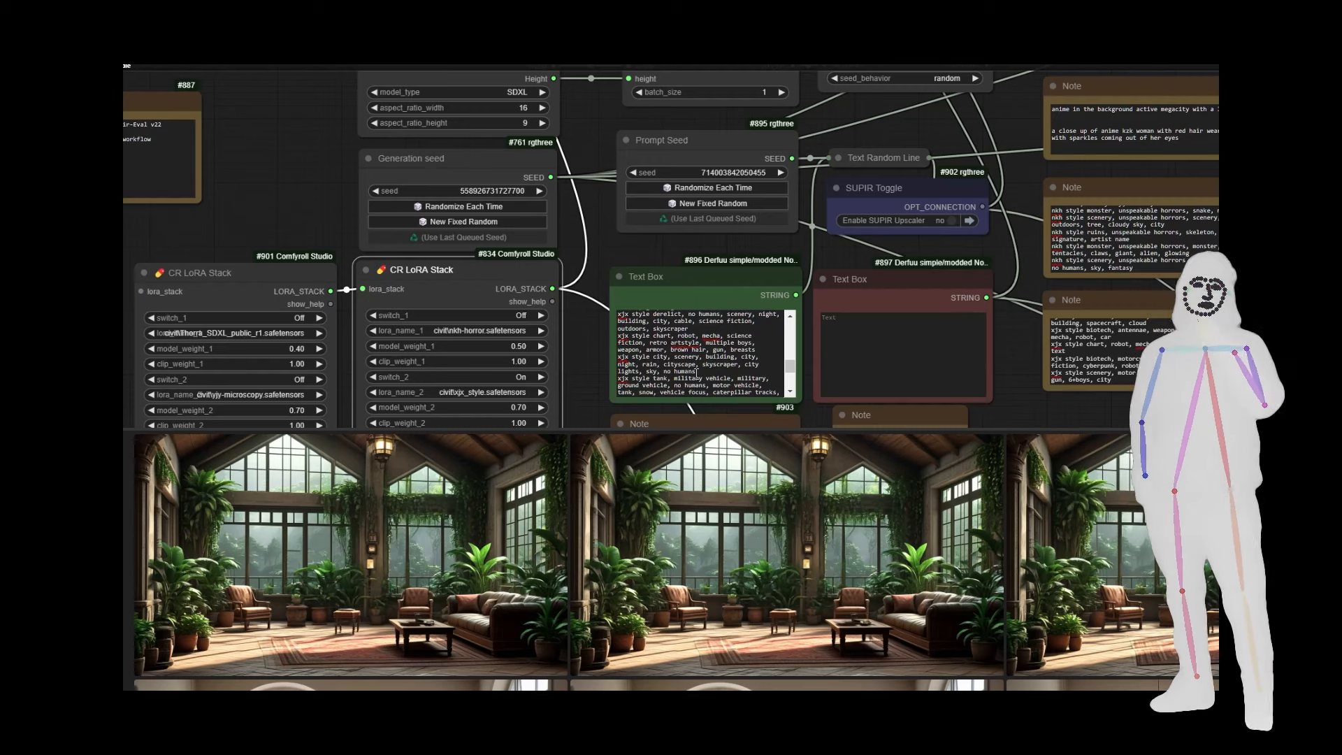
pyautogui.scroll(5, 682, 364)
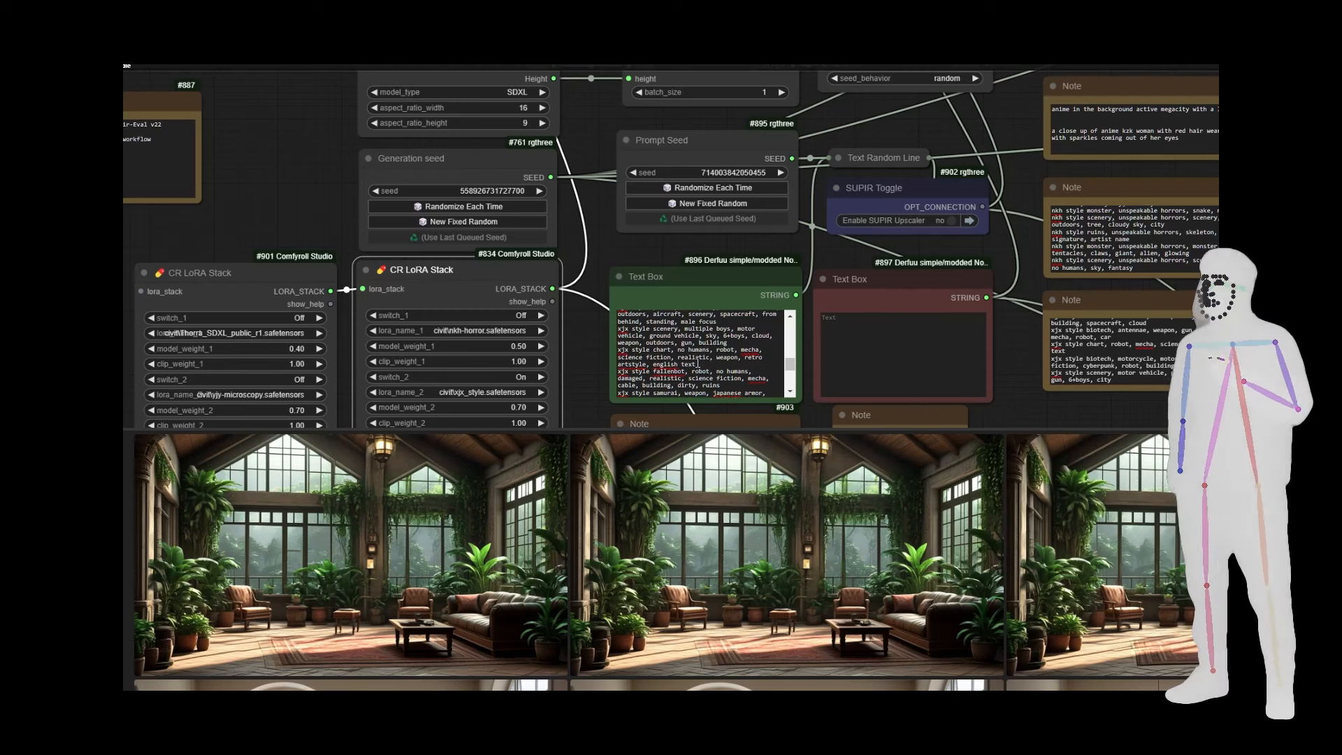
pyautogui.scroll(5, 697, 364)
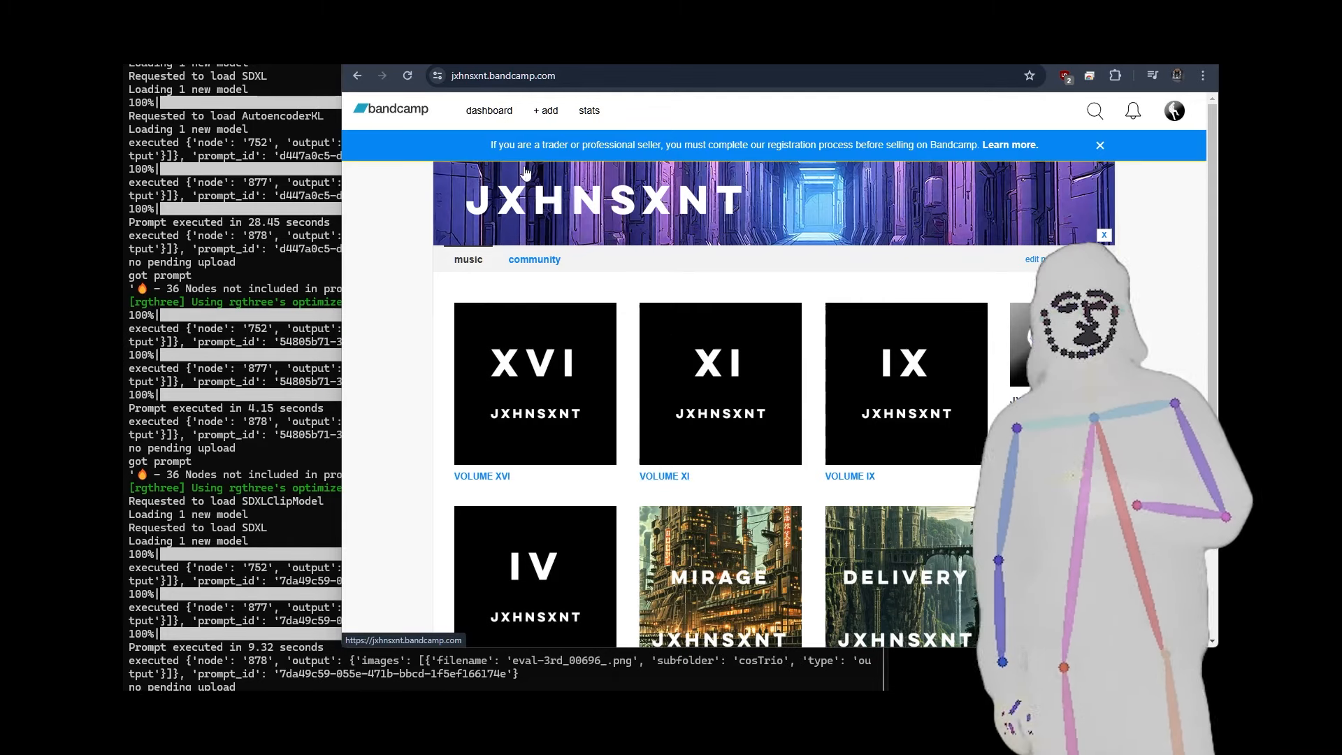
# - Switch from the Bandcamp page to the fivebelowfive.uk site and look through its gallery, profile links and footer
pyautogui.click(461, 62)
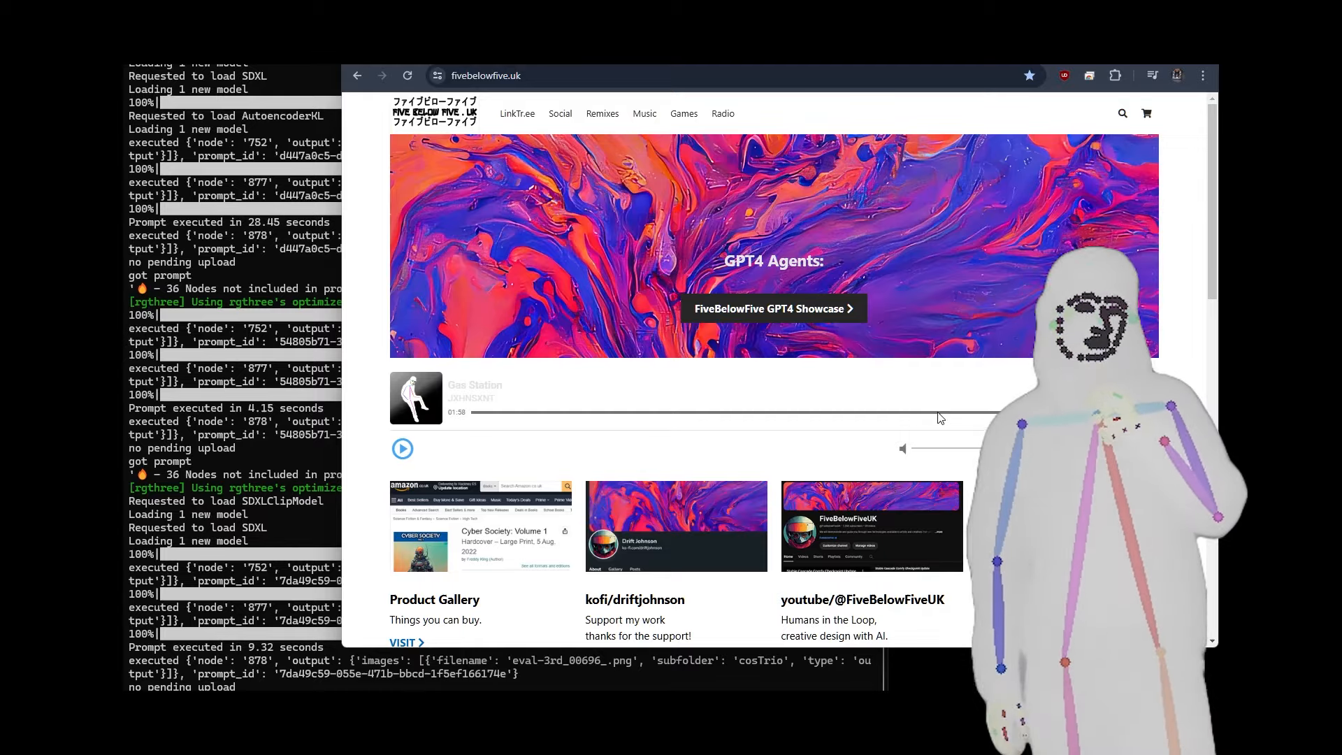
pyautogui.scroll(-10, 940, 417)
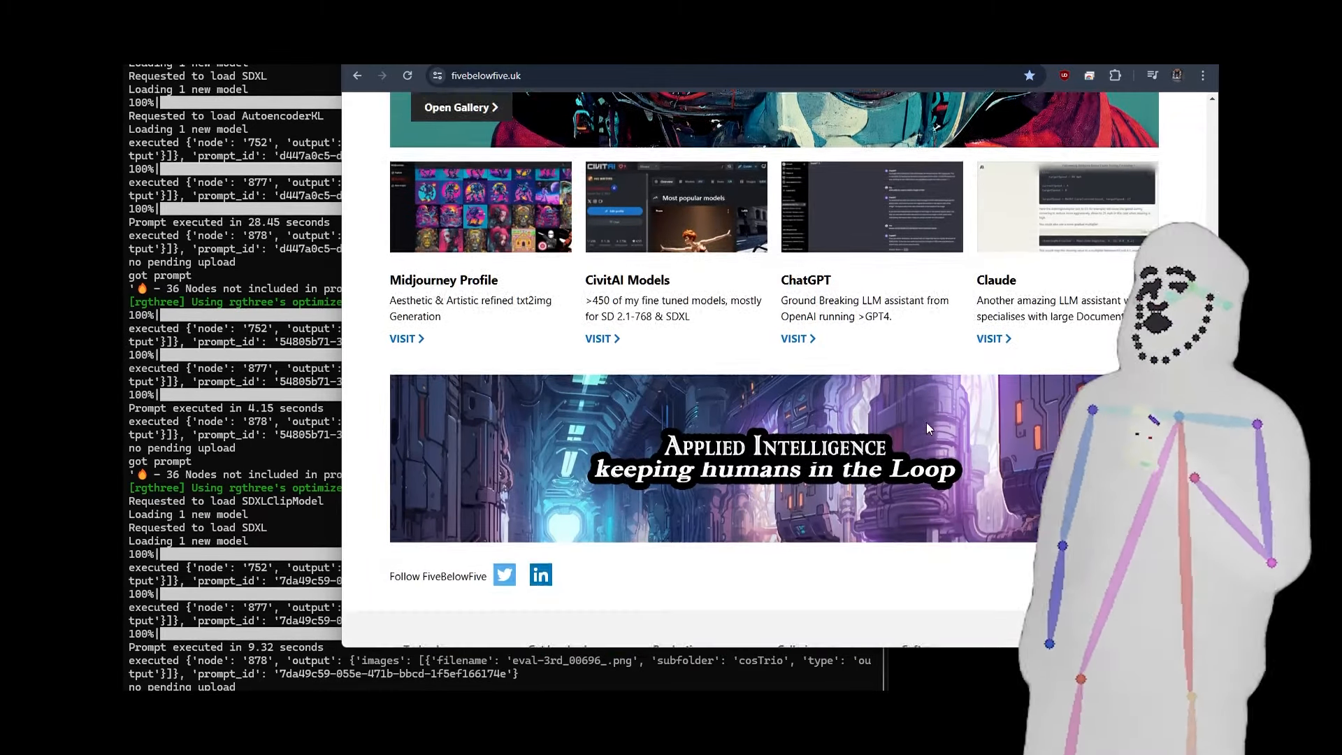
pyautogui.scroll(-3, 925, 422)
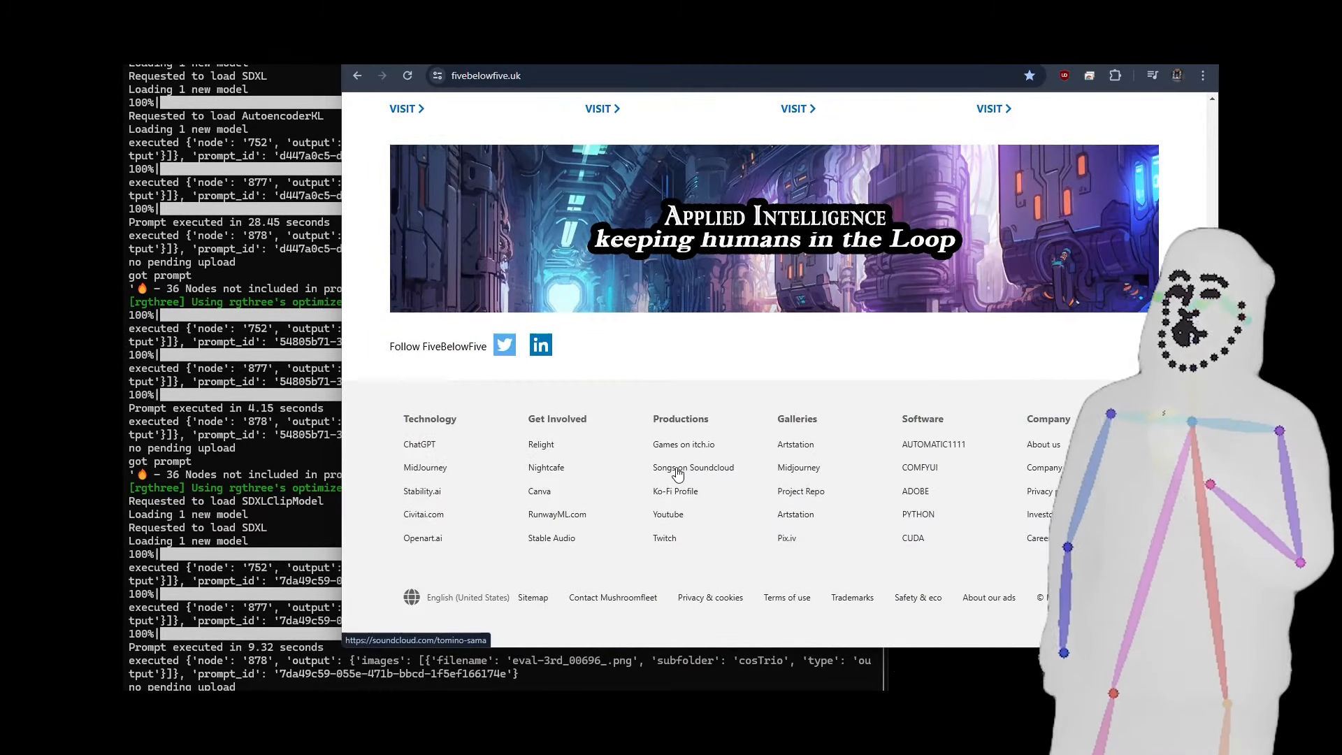
pyautogui.scroll(12, 728, 464)
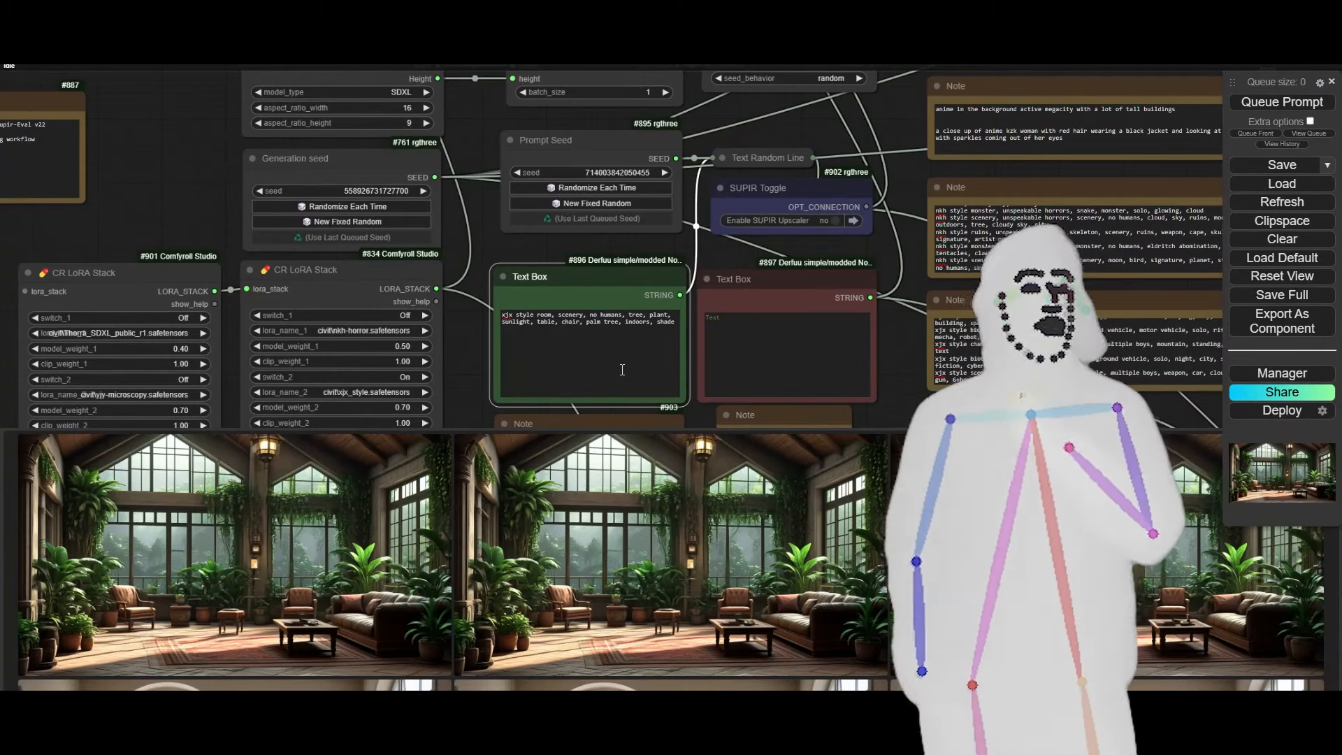
# - Queue the single xjx style room prompt and inspect the newest result enlarged from the image feed
pyautogui.click(1276, 104)
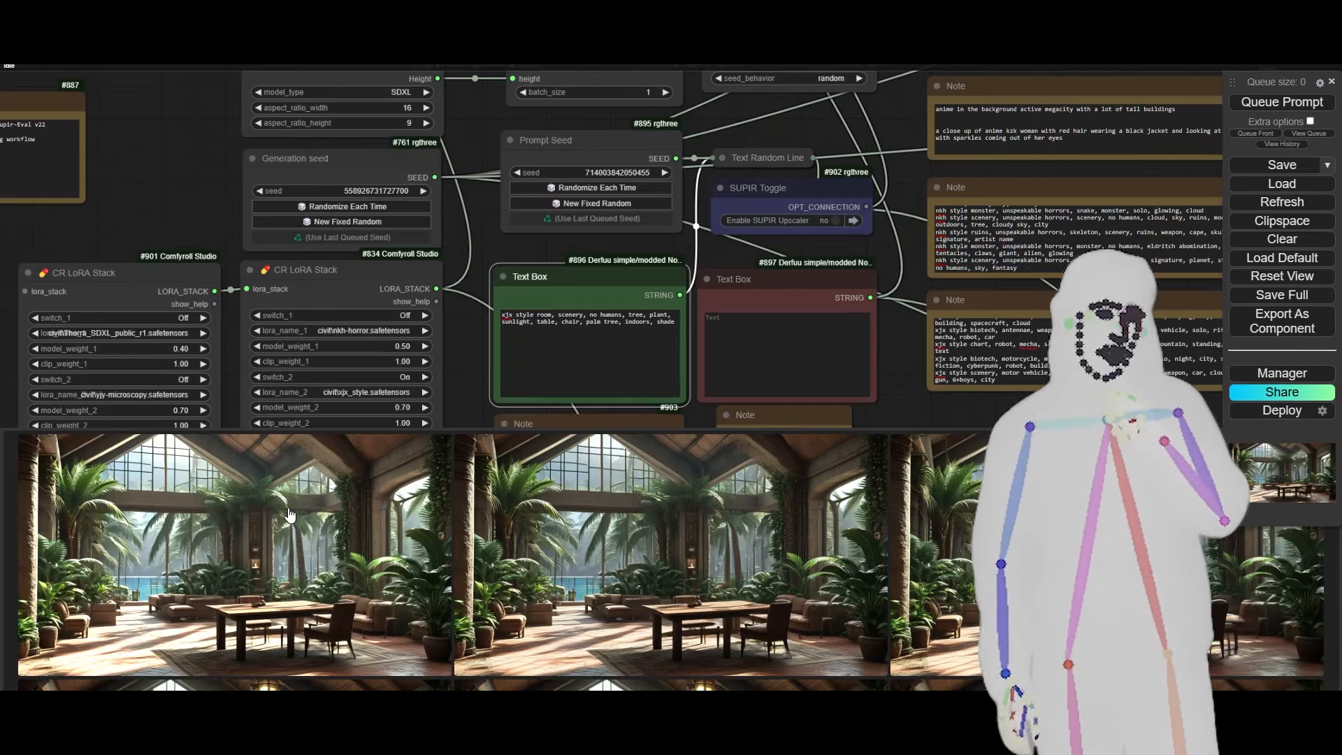
pyautogui.click(222, 574)
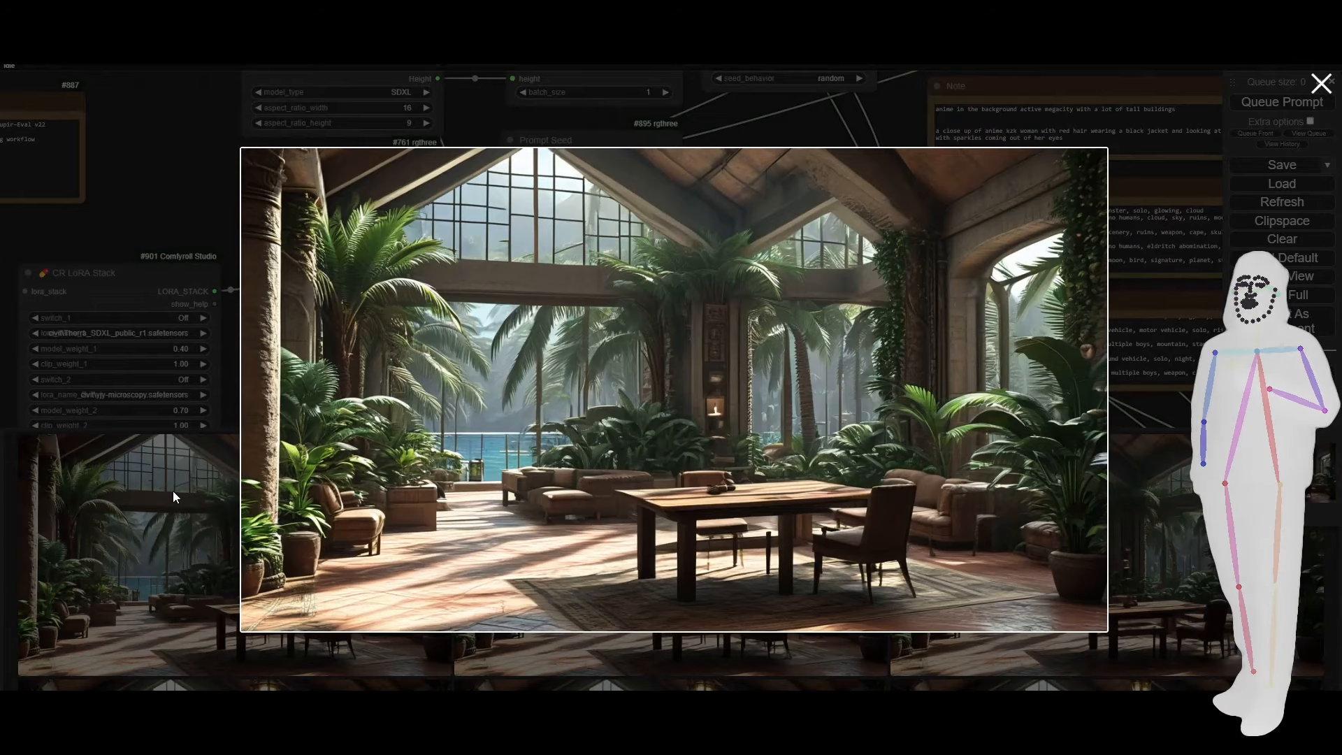
pyautogui.click(149, 210)
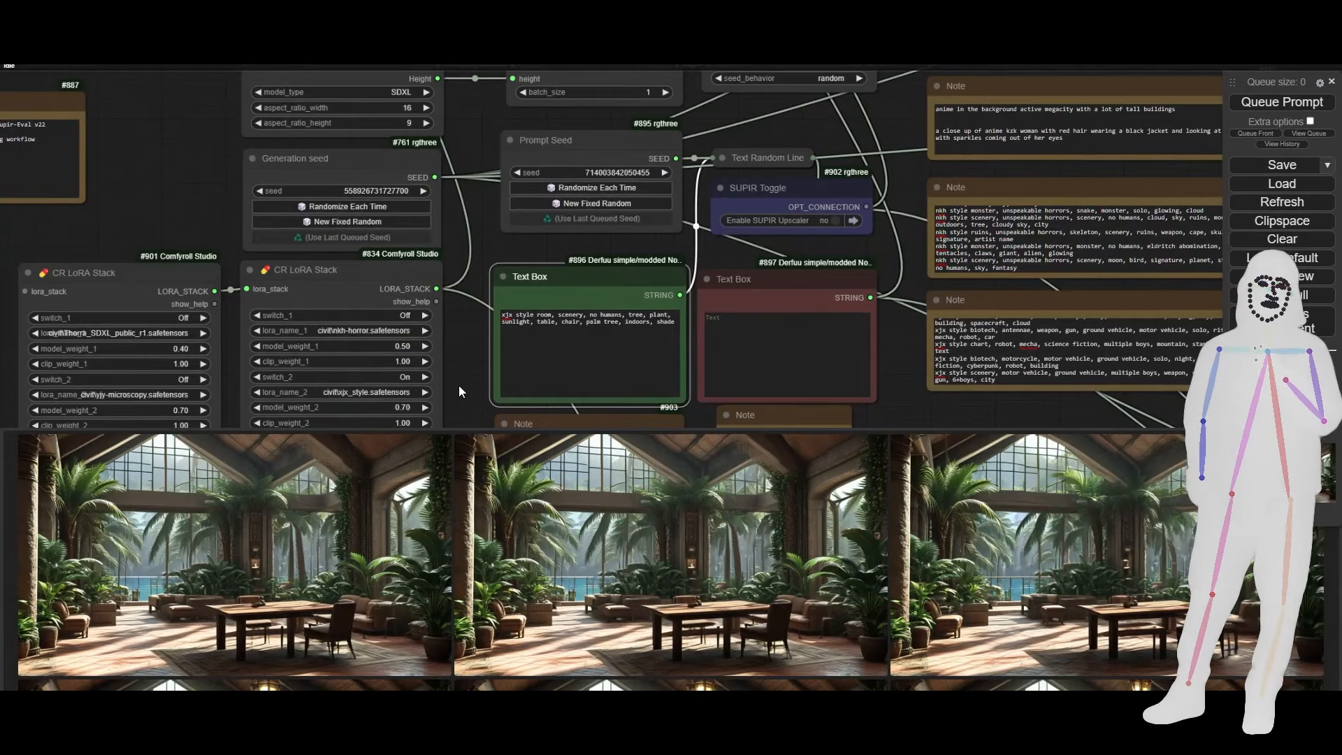
# - Turn switch_3, the not-the-true-world LoRA, Off in the second CR LoRA Stack and queue the prompt
pyautogui.moveTo(459, 384); pyautogui.dragTo(468, 313)
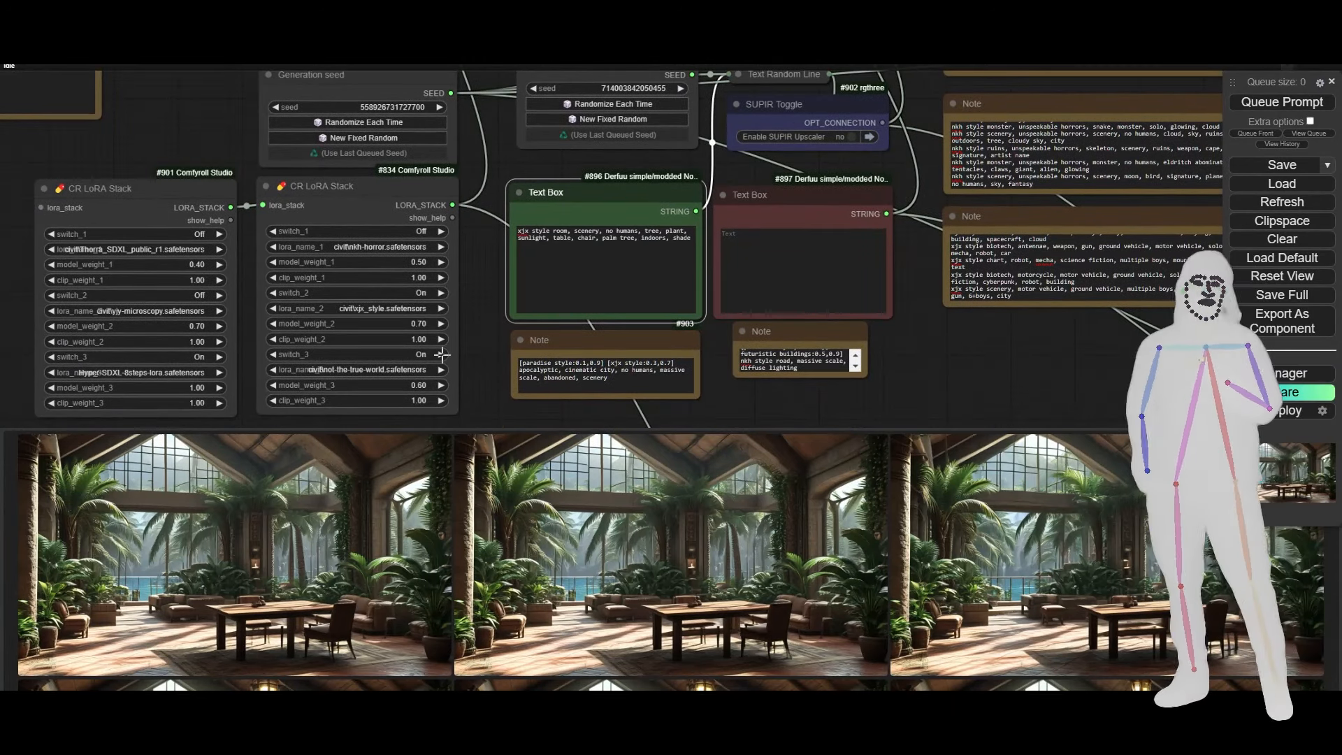
pyautogui.click(272, 354)
pyautogui.click(1258, 102)
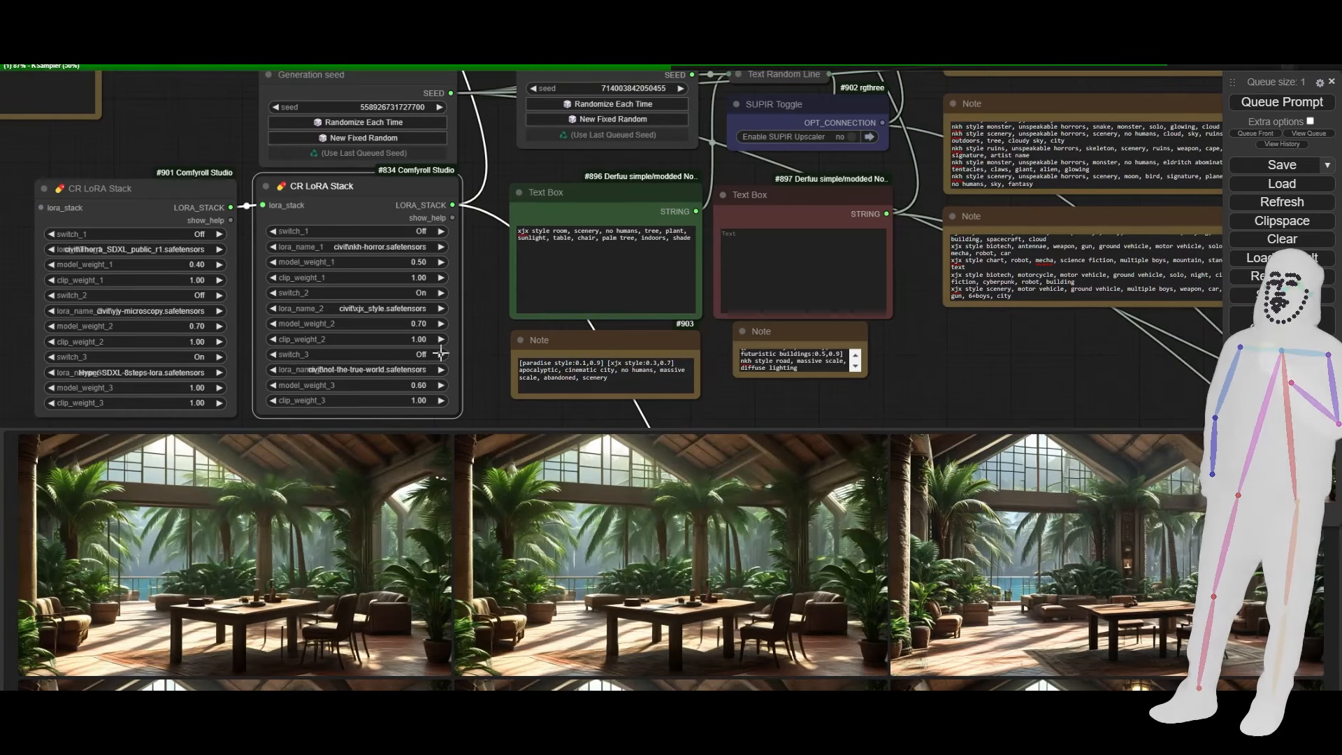
# - Turn switch_3 back On in the second CR LoRA Stack, inspect the enlarged newest image and queue the prompt again
pyautogui.click(441, 355)
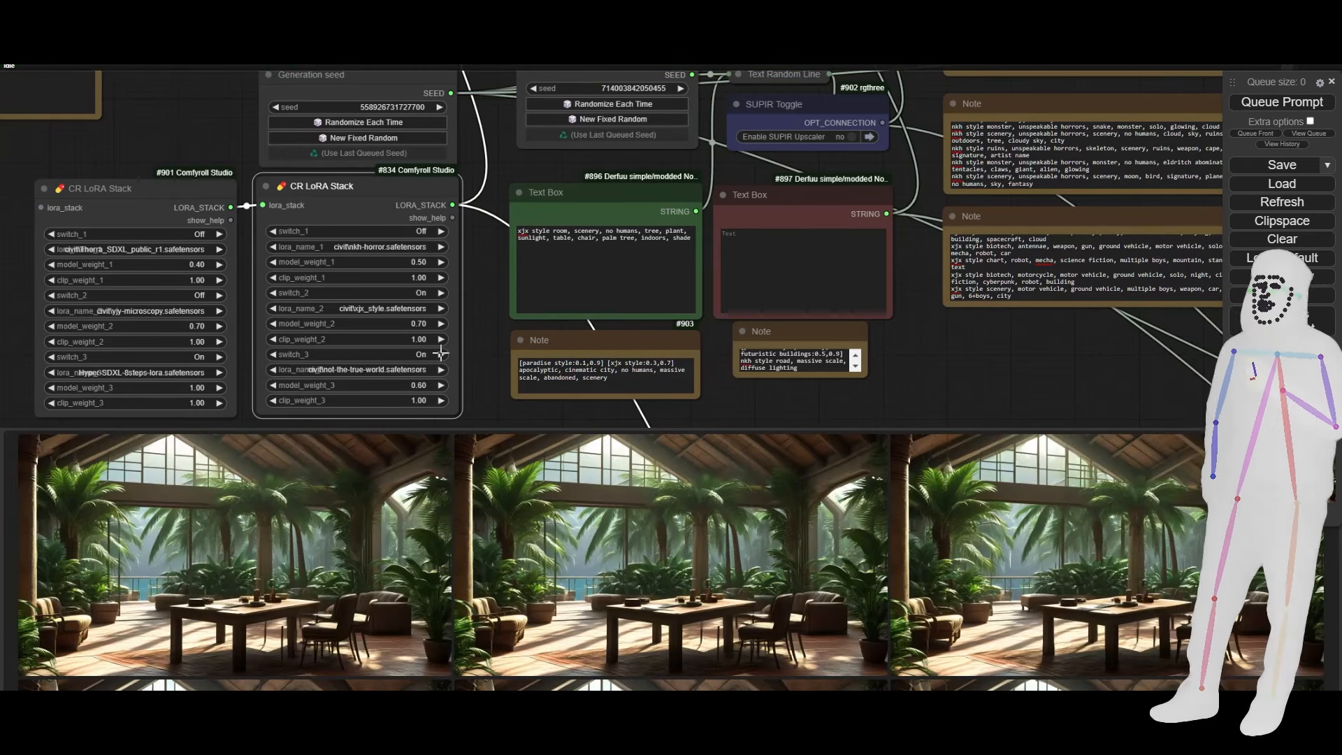
pyautogui.click(133, 542)
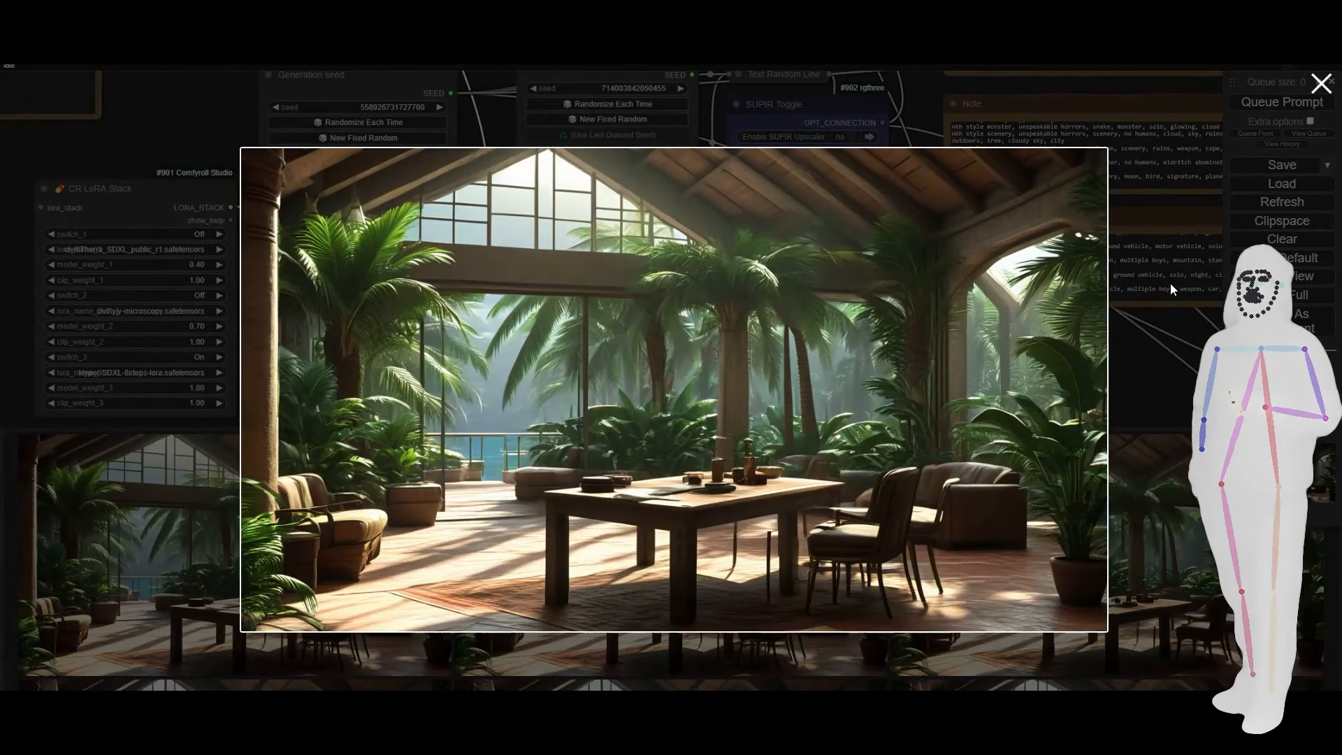
pyautogui.click(1321, 84)
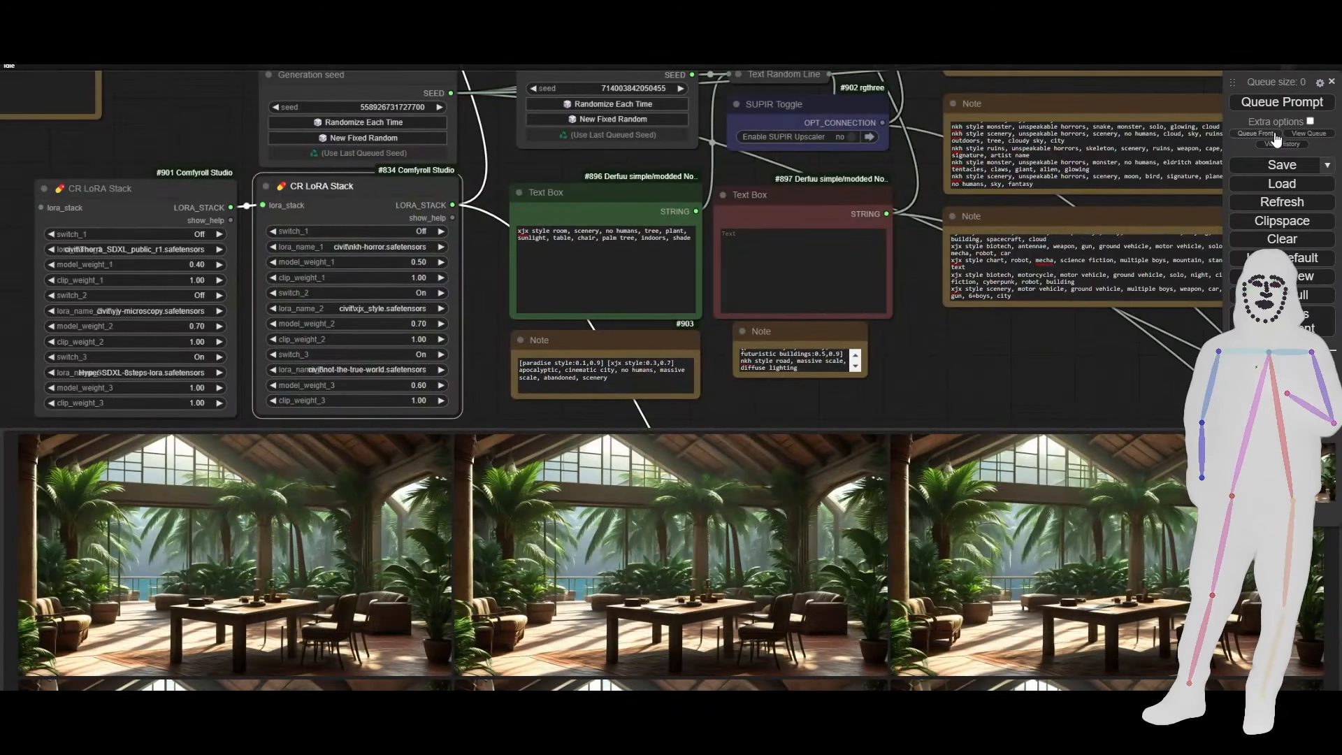
pyautogui.click(1274, 136)
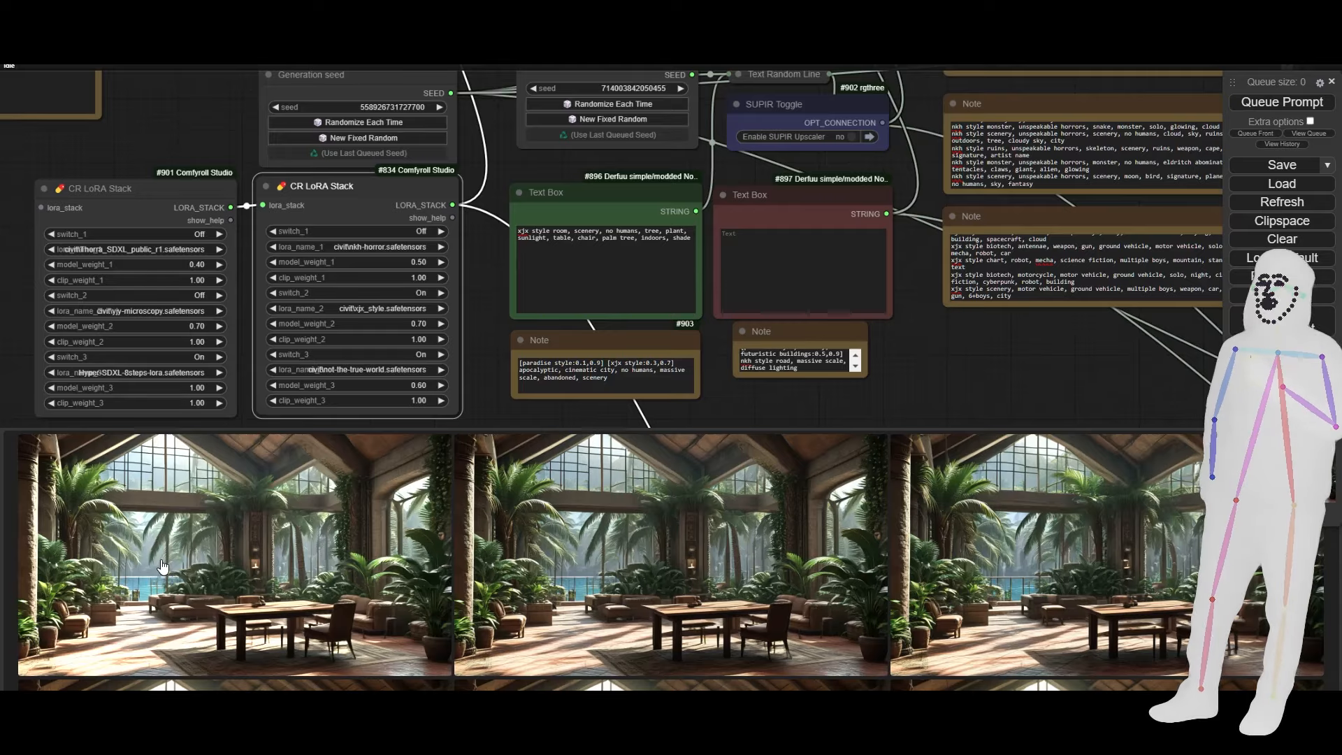
# - Compare the room images generated with and without the not-the-true-world LoRA, enlarging them from the image feed
pyautogui.scroll(-1, 210, 562)
pyautogui.scroll(-2, 220, 559)
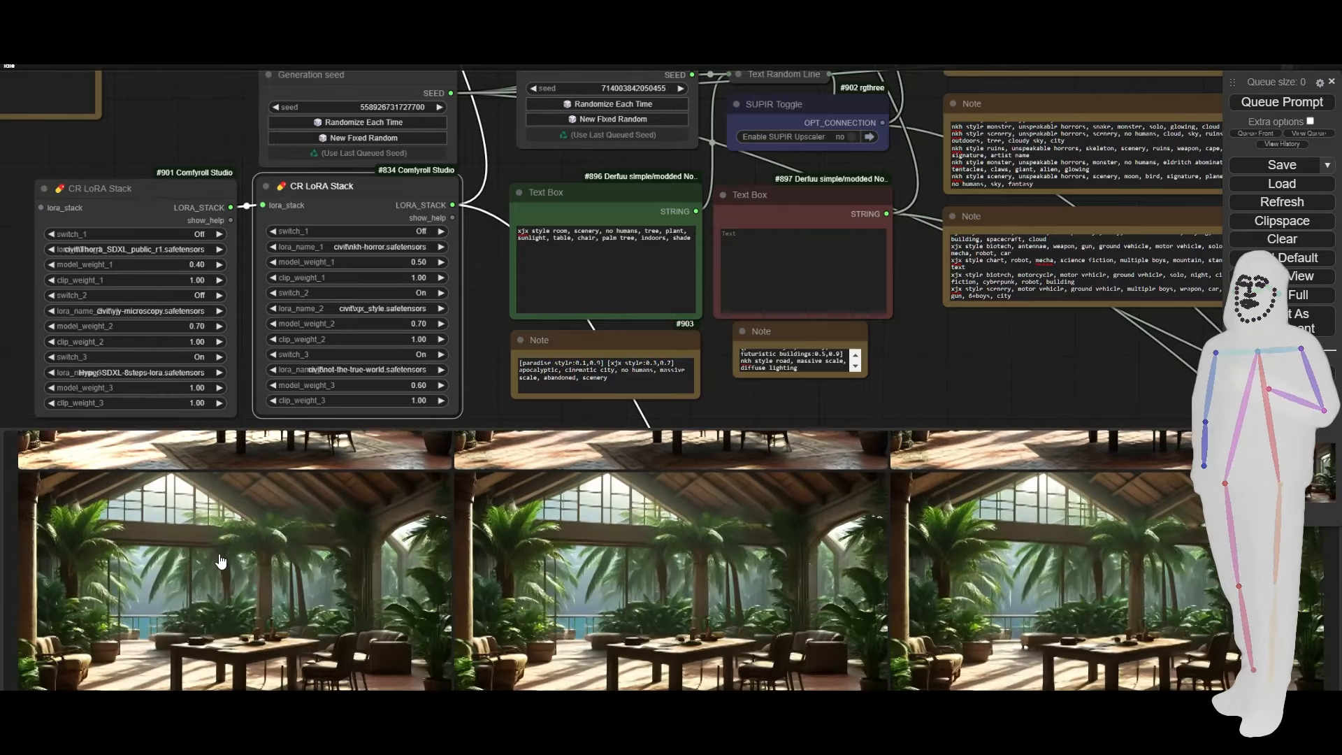
pyautogui.click(219, 559)
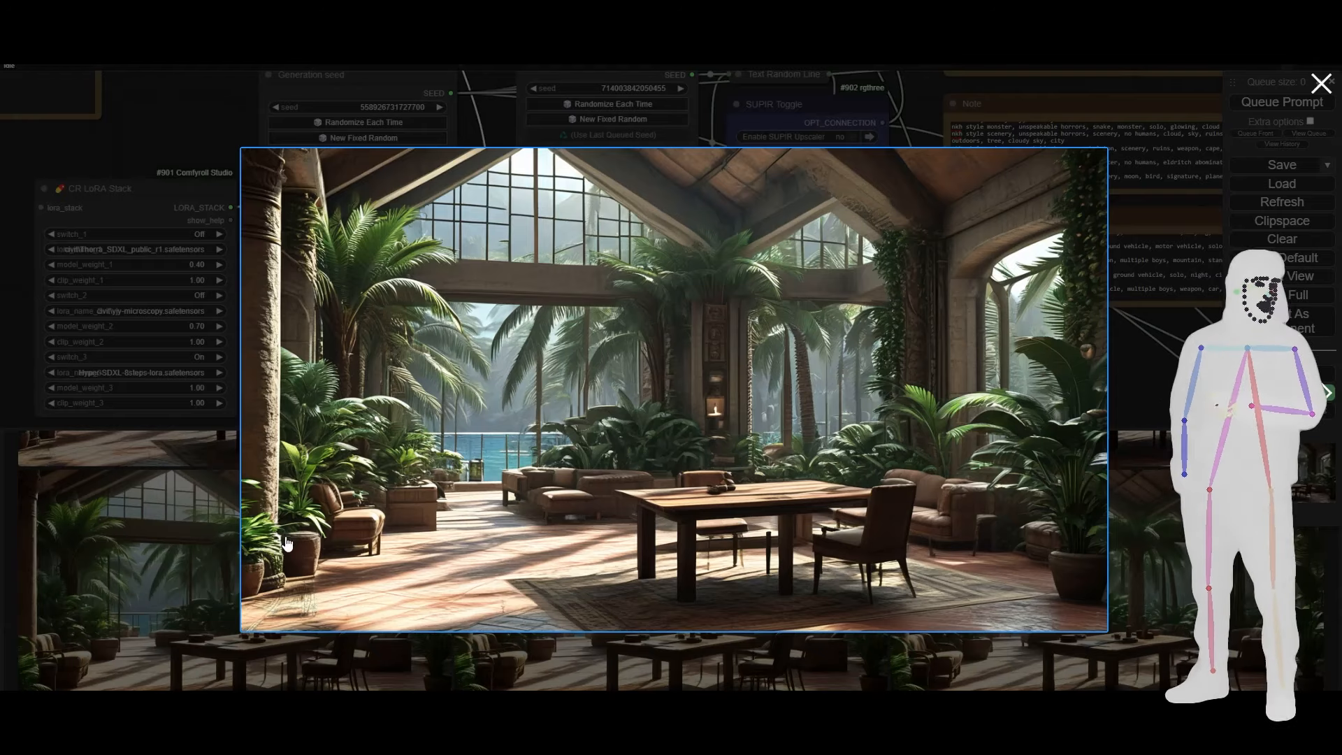
pyautogui.click(1146, 399)
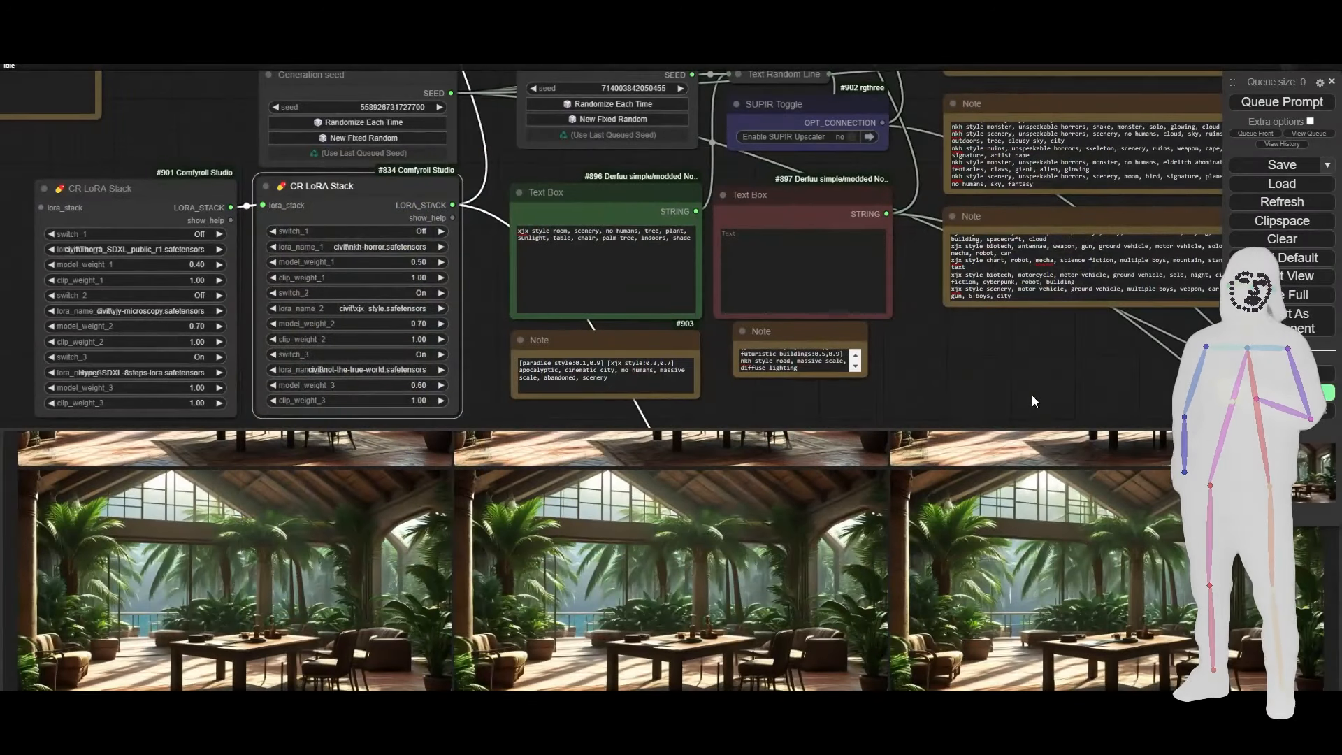
# - Highlight "no humans" and "scenery" in the xjx style room prompt to point out these tags
pyautogui.doubleClick(612, 232)
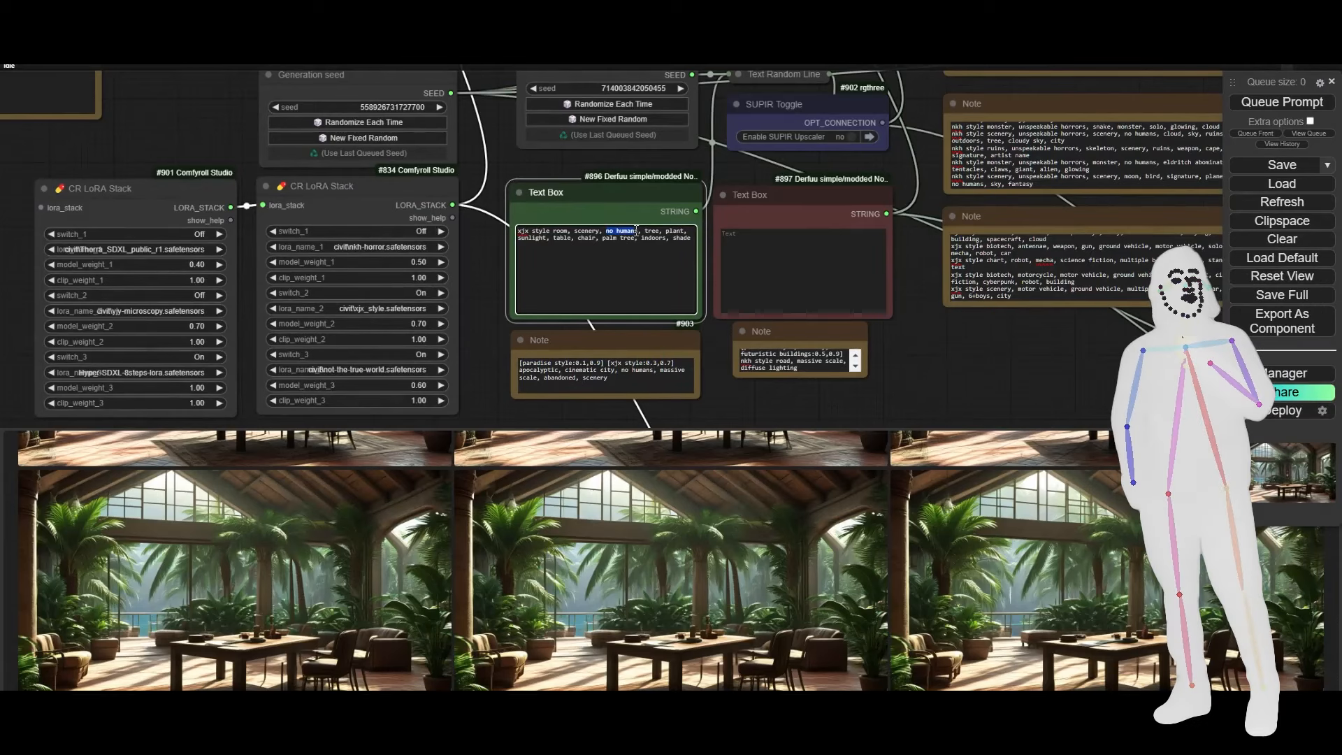
pyautogui.moveTo(618, 229); pyautogui.dragTo(636, 231)
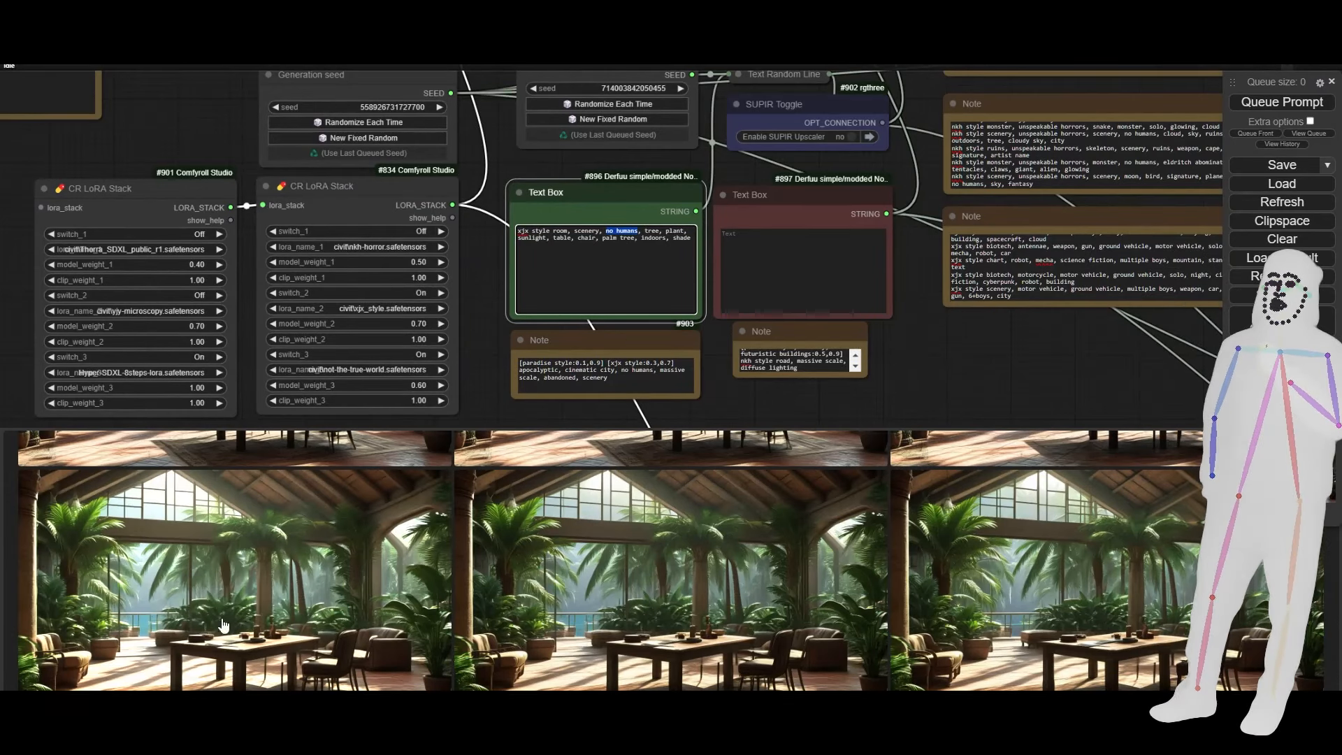
pyautogui.doubleClick(585, 230)
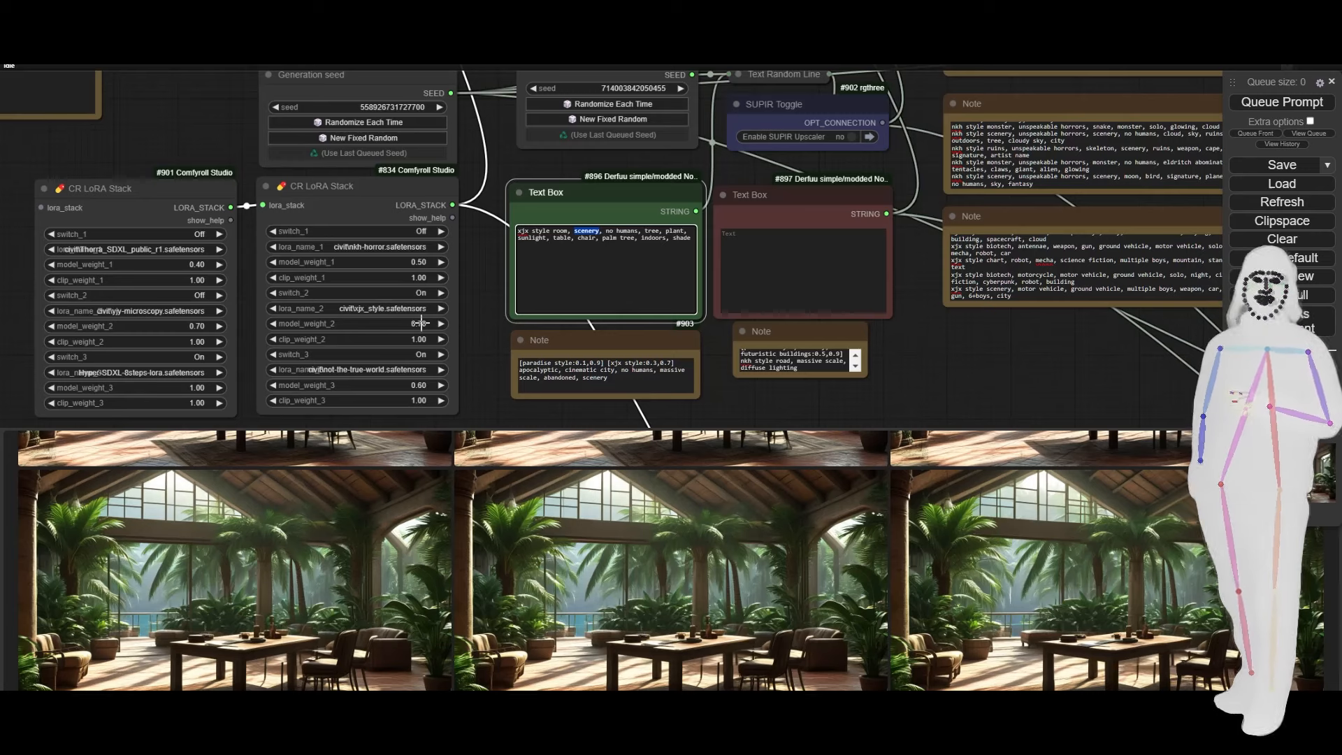
# - Set model_weight_2 of the xjx_style LoRA to 0.60 in the second CR LoRA Stack
pyautogui.click(273, 324)
pyautogui.click(273, 324)
pyautogui.click(273, 323)
pyautogui.click(272, 323)
pyautogui.click(272, 323)
pyautogui.click(272, 324)
pyautogui.click(272, 323)
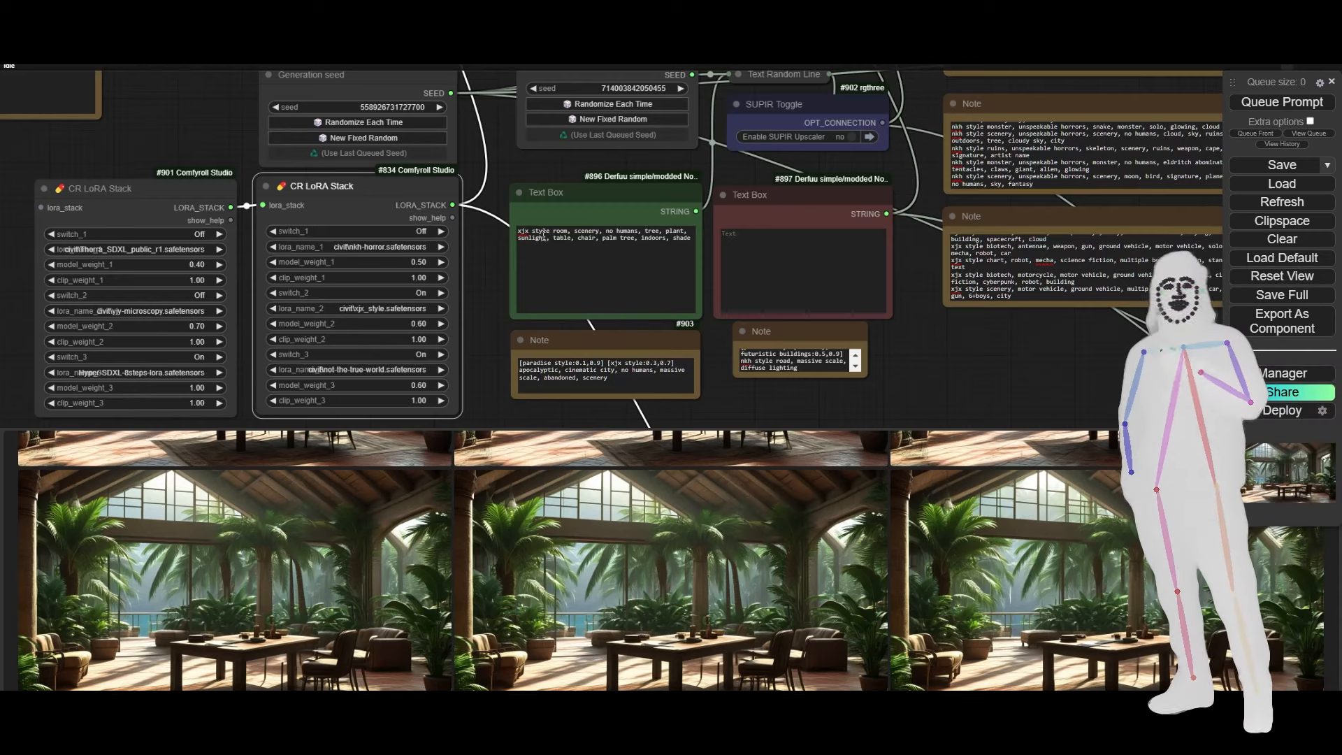
# - Replace "hyperfutur" with "verticality" in the first line of Note #888 so it reads [verticality style:0.3,0.9]
pyautogui.click(552, 250)
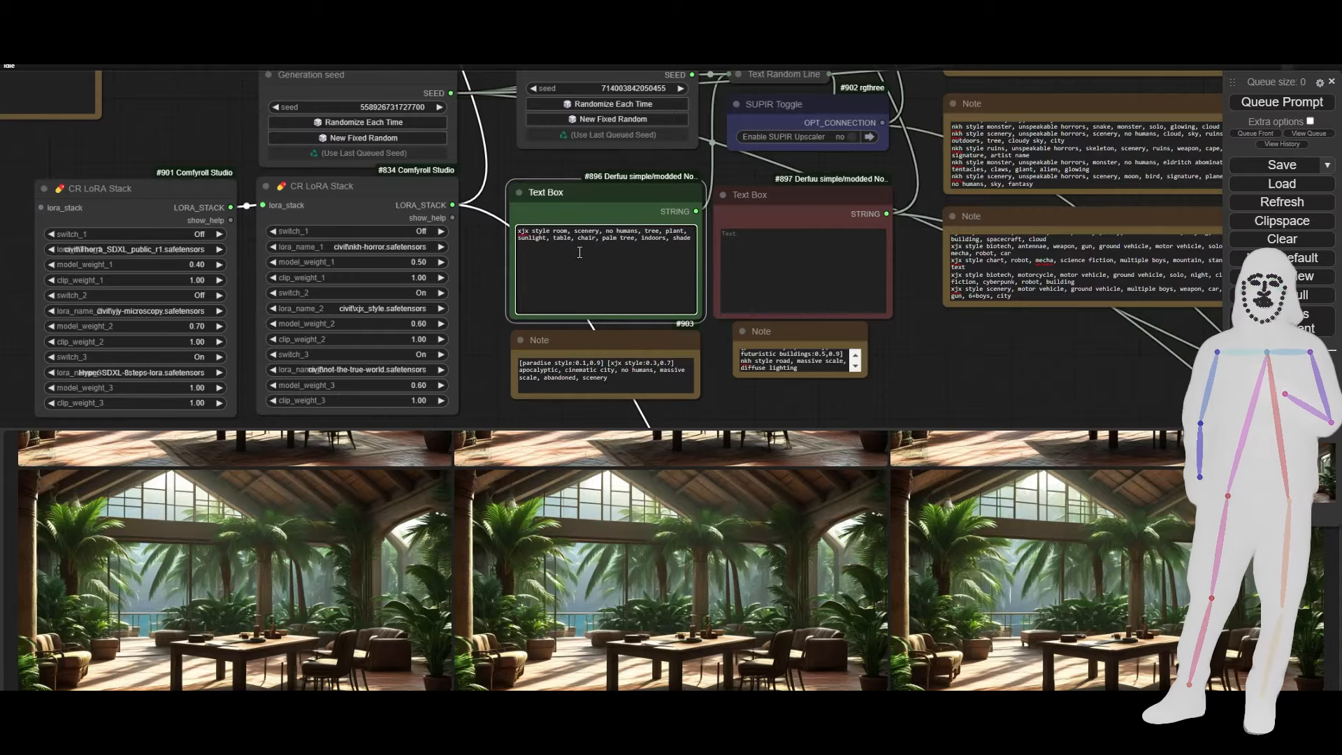
pyautogui.scroll(7, 490, 266)
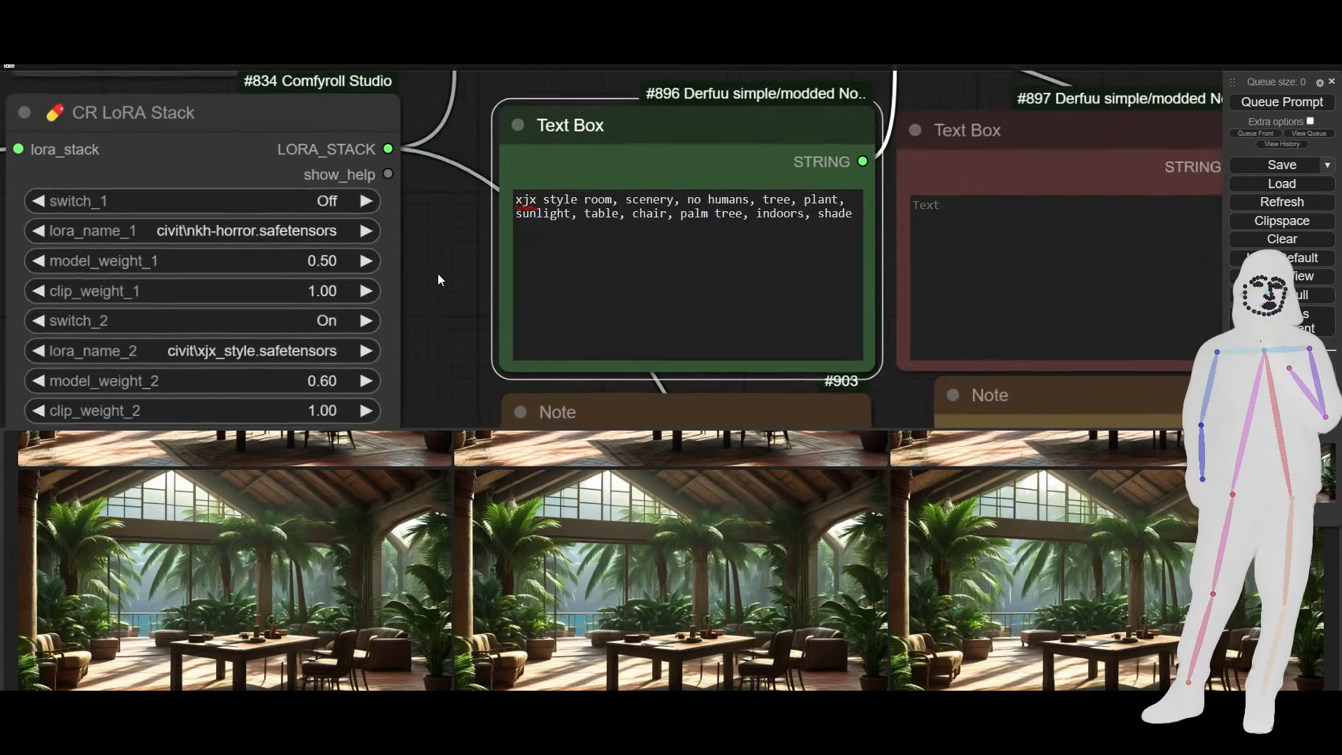
pyautogui.moveTo(875, 95); pyautogui.dragTo(586, 388)
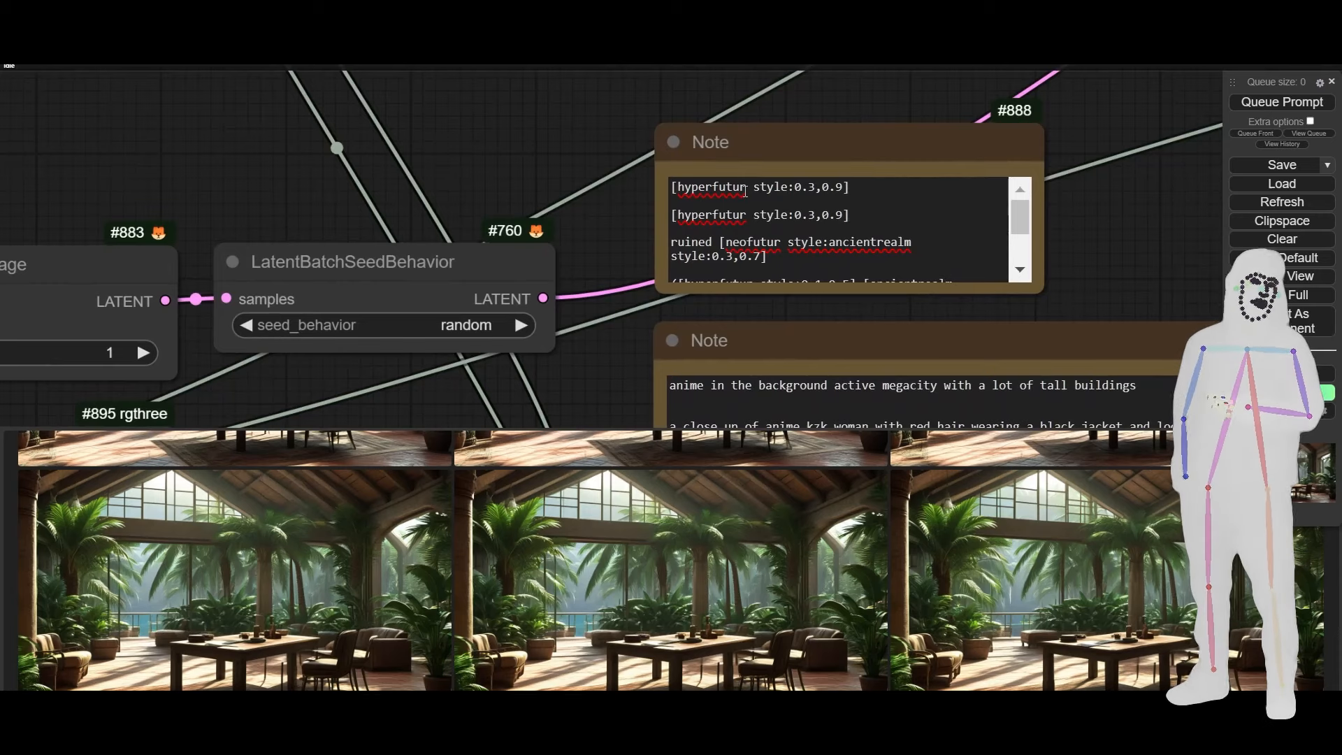
pyautogui.moveTo(745, 191); pyautogui.dragTo(677, 187)
pyautogui.write('verticality style')
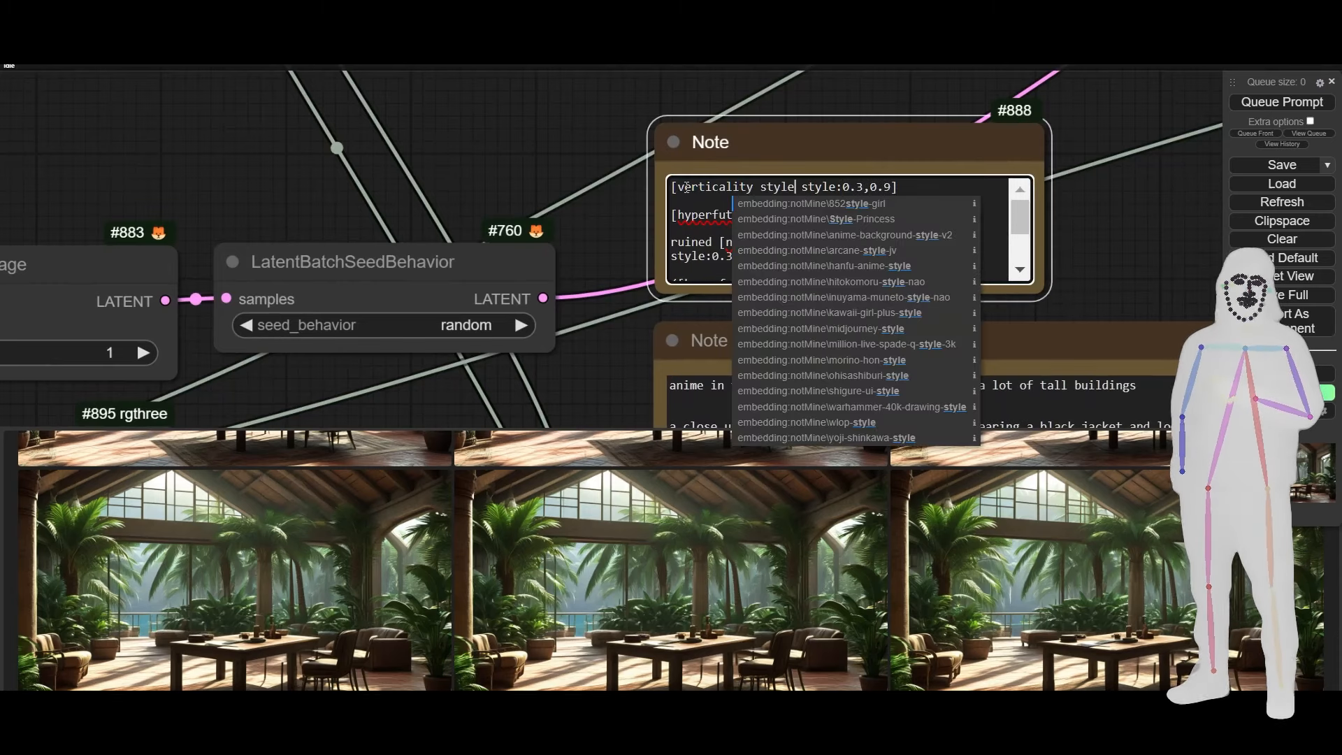
pyautogui.press('BackSpace')
pyautogui.press('BackSpace')
pyautogui.press('BackSpace')
pyautogui.press('BackSpace')
pyautogui.press('BackSpace')
pyautogui.press('BackSpace')
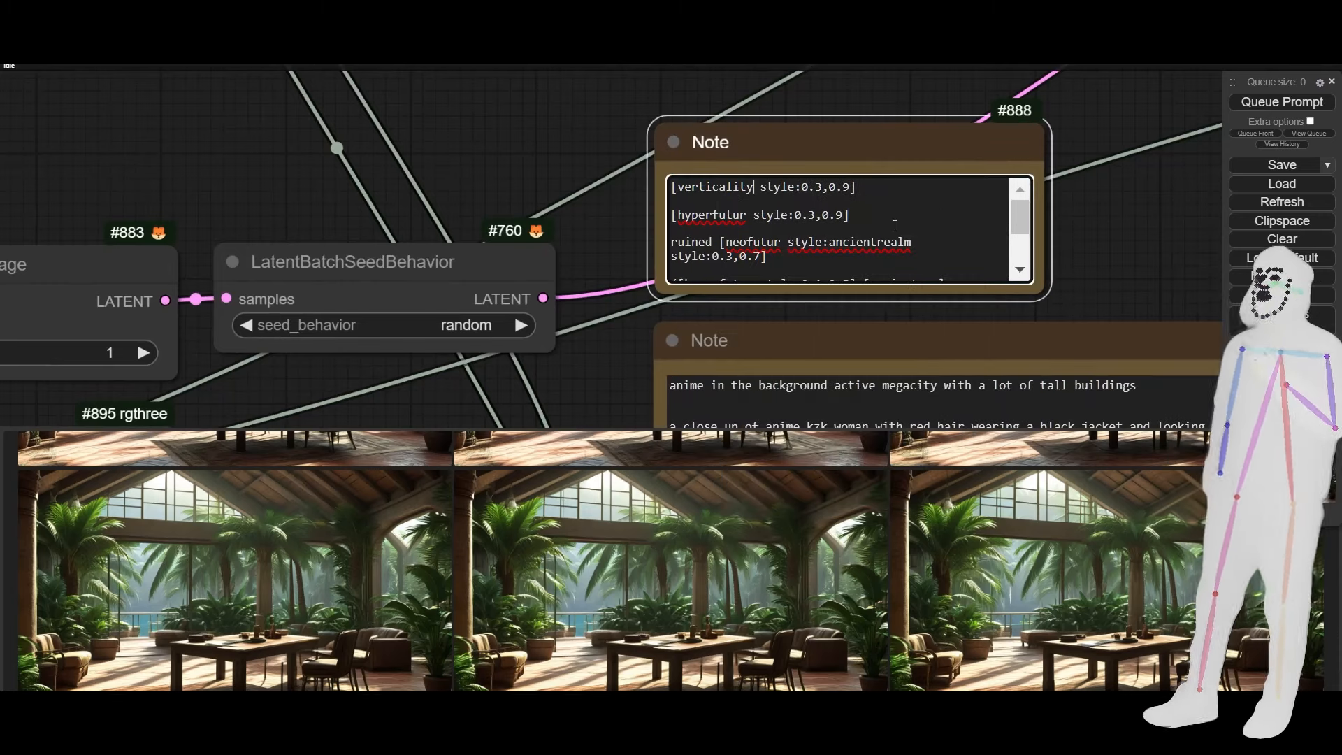
# - Copy [verticality style:0.3,0.9] from Note #888 and insert it after "xjx" in the green Text Box #896 prompt
pyautogui.moveTo(859, 188); pyautogui.dragTo(672, 187)
pyautogui.hotkey('ctrl', 'c')
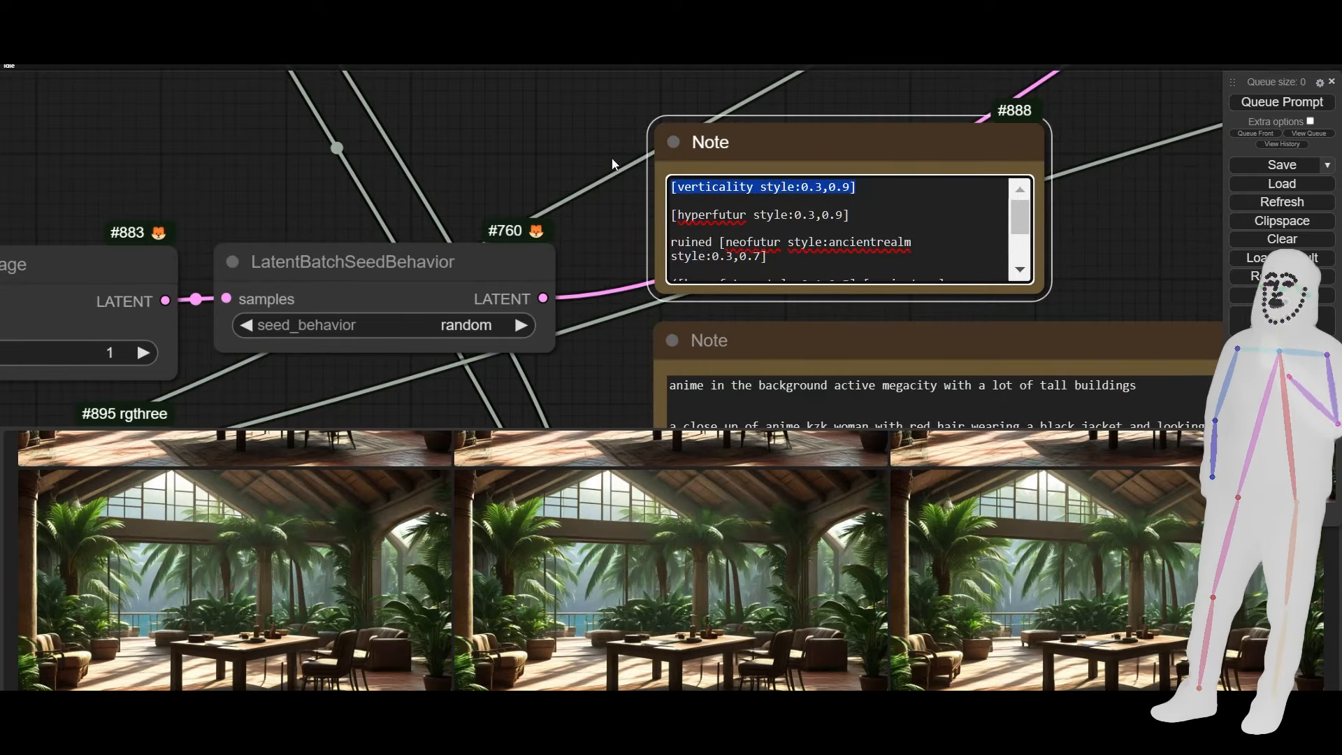
pyautogui.moveTo(526, 183); pyautogui.dragTo(616, 69)
pyautogui.moveTo(527, 274); pyautogui.dragTo(796, 70)
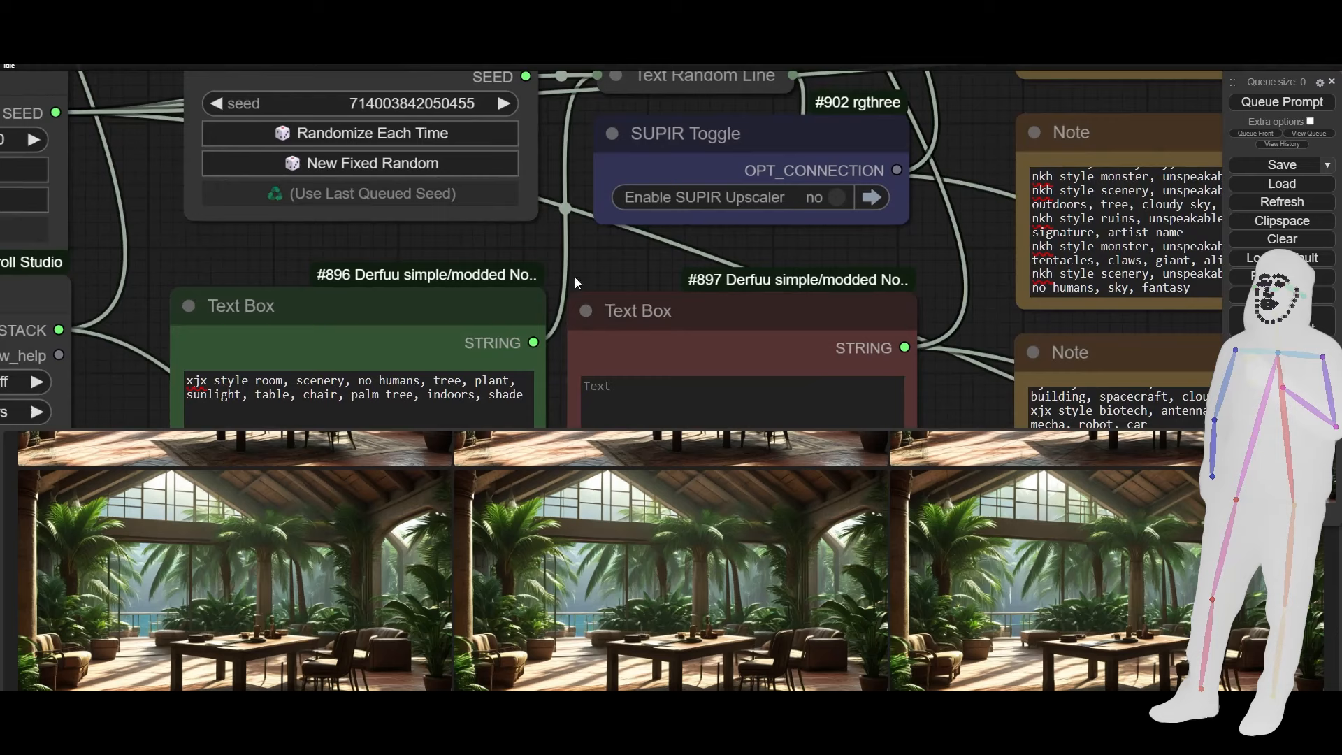
pyautogui.click(214, 380)
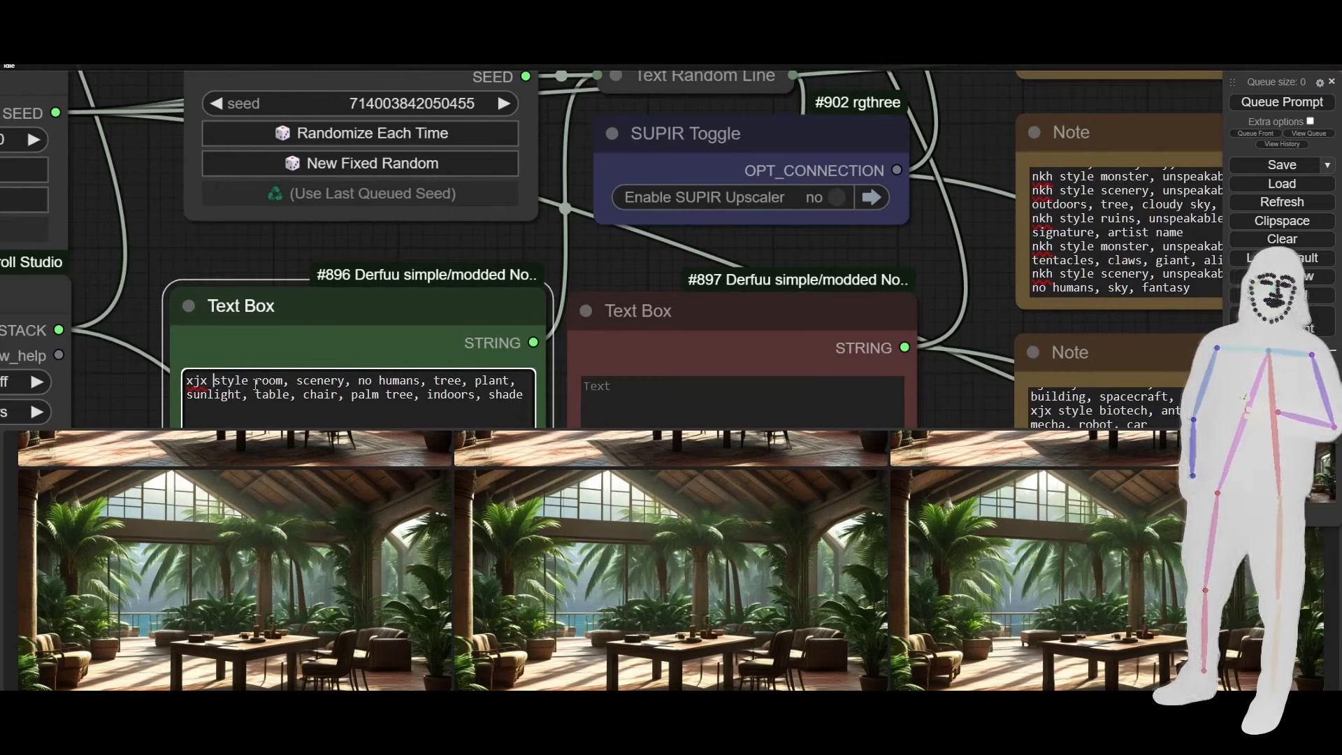
pyautogui.hotkey('ctrl', 'v')
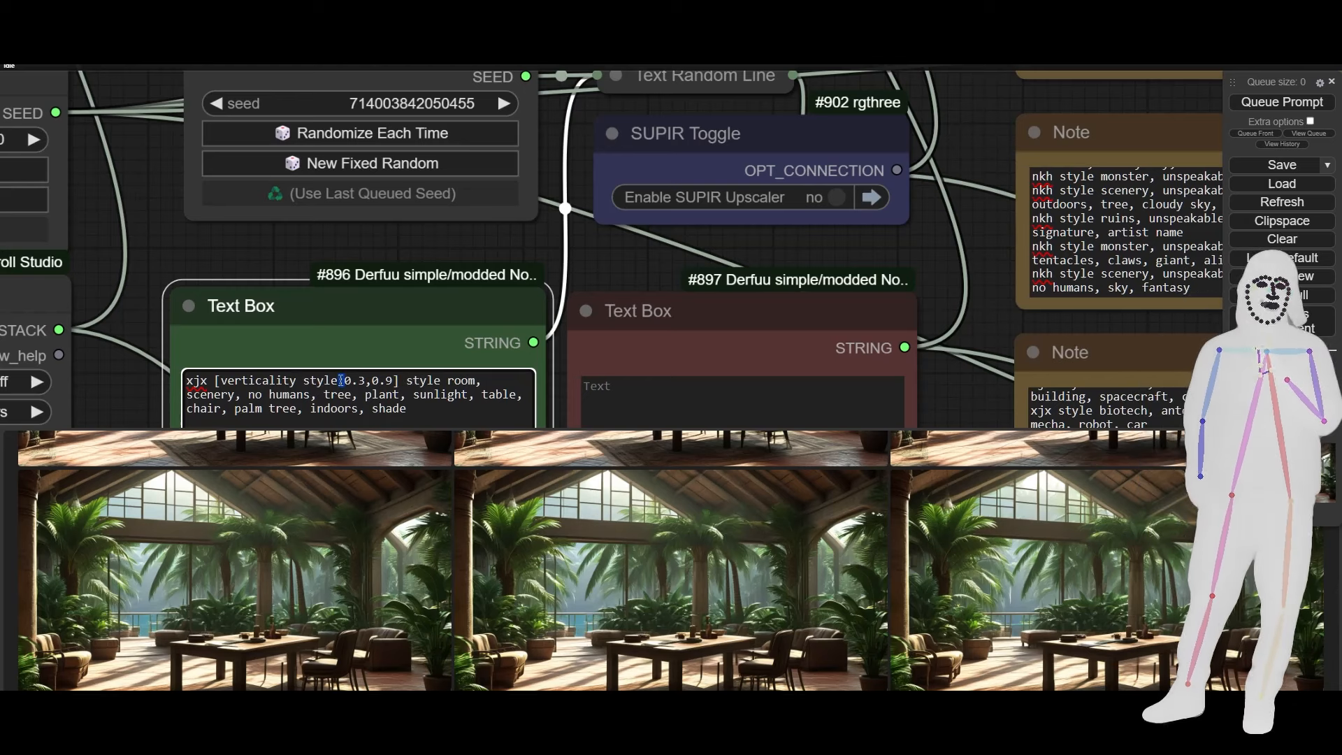
# - Remove "style" from the inserted bracket and set its end value to 0.8 so it reads [verticality:0.3,0.8]
pyautogui.press('BackSpace')
pyautogui.press('BackSpace')
pyautogui.press('BackSpace')
pyautogui.press('BackSpace')
pyautogui.press('BackSpace')
pyautogui.press('BackSpace')
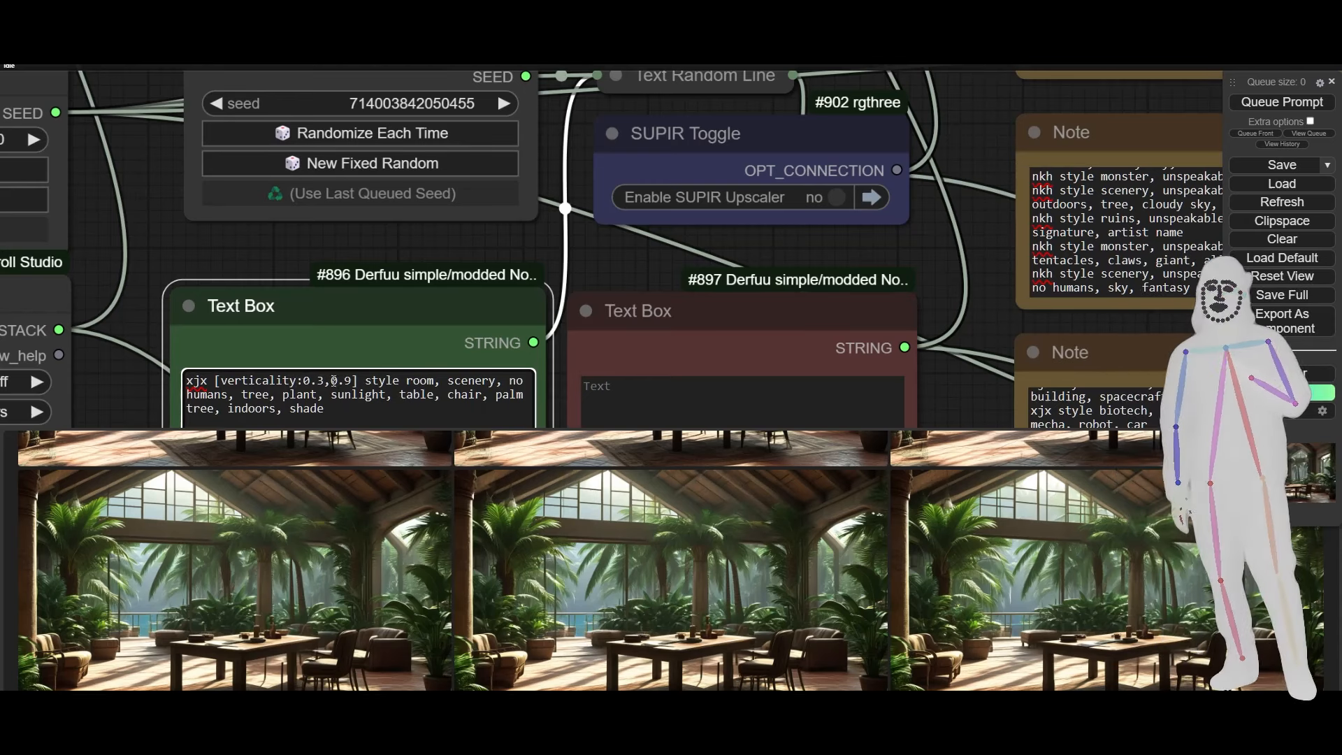
pyautogui.moveTo(344, 380); pyautogui.dragTo(352, 380)
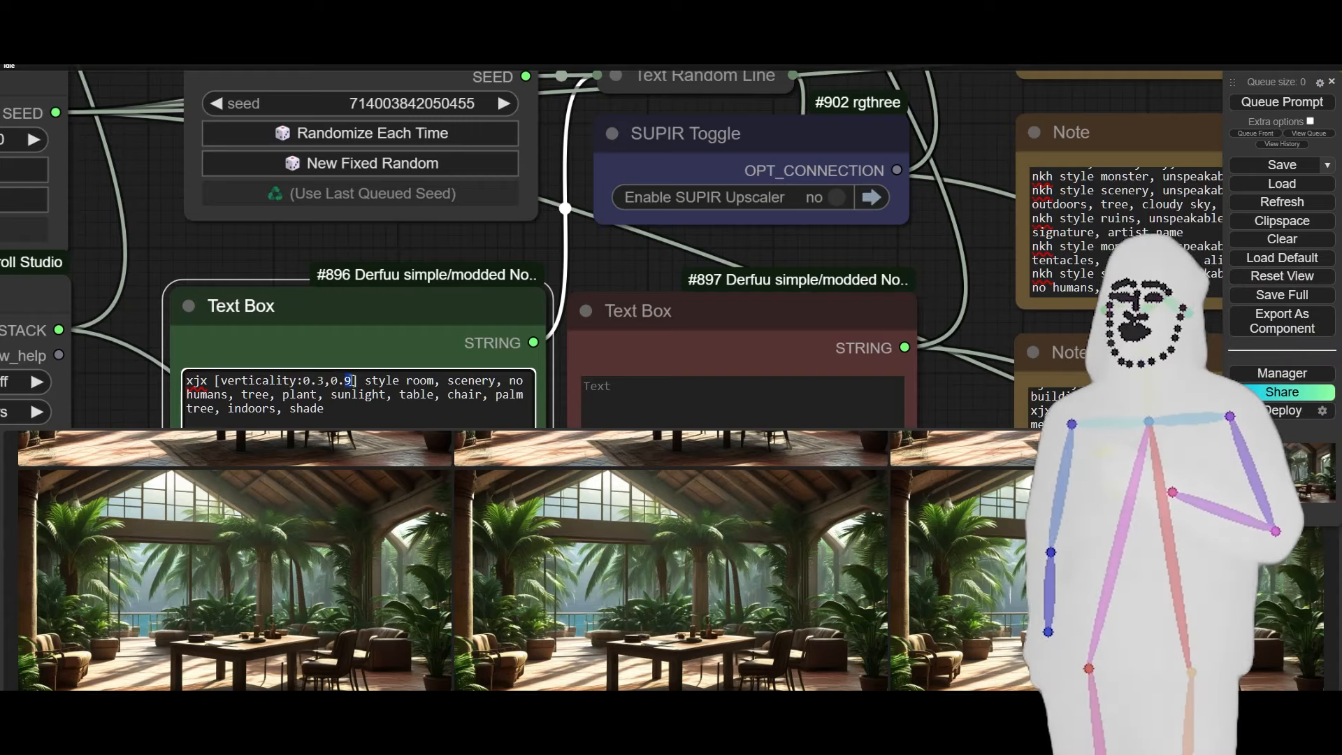
pyautogui.write('8')
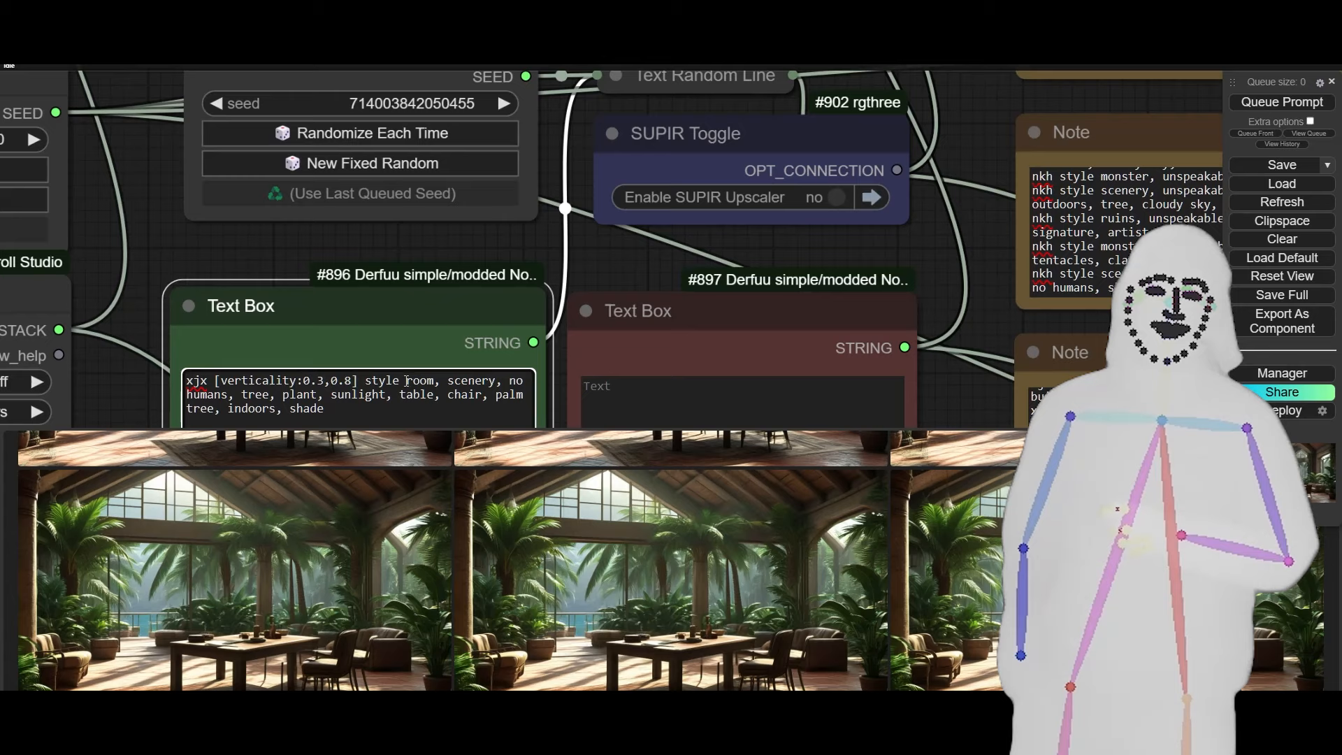
# - Highlight "xjx [verticality:0.3,0.8] style" in the prompt and point out the KSampler settings it relates to
pyautogui.moveTo(400, 380); pyautogui.dragTo(188, 381)
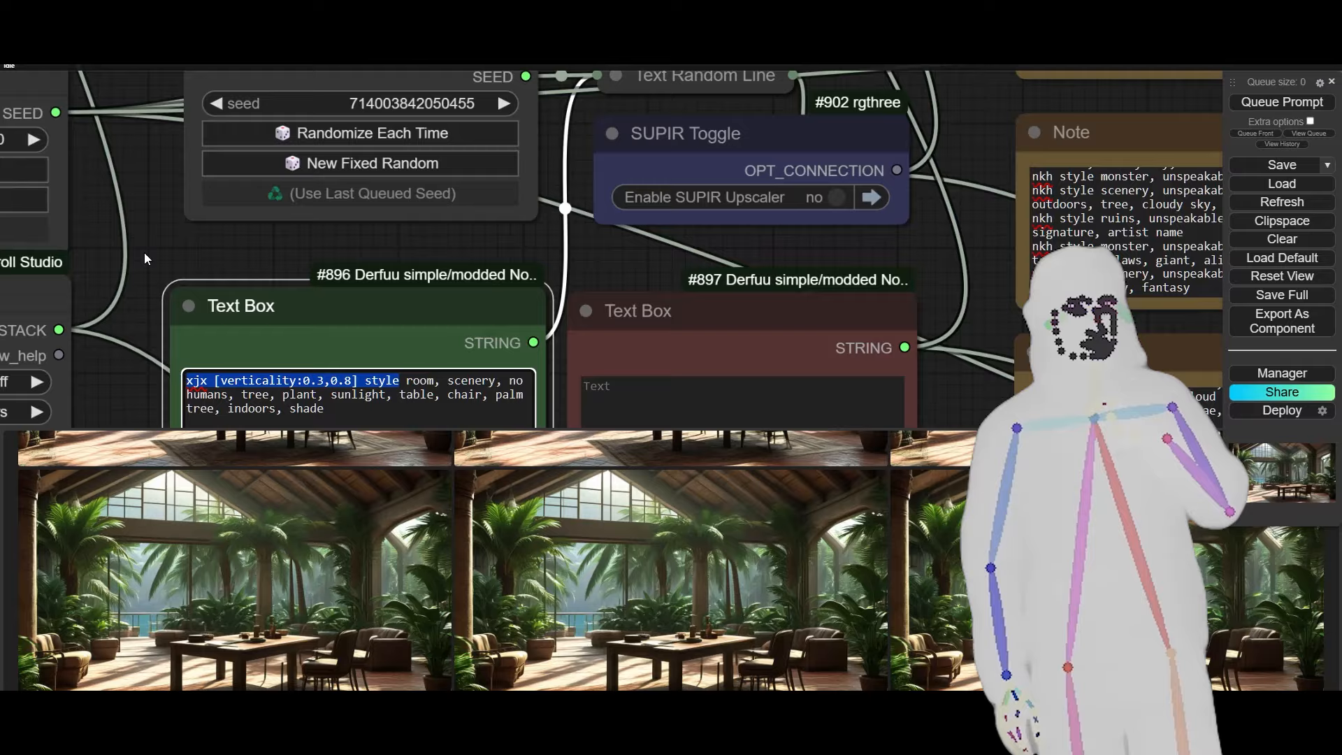
pyautogui.scroll(-7, 144, 253)
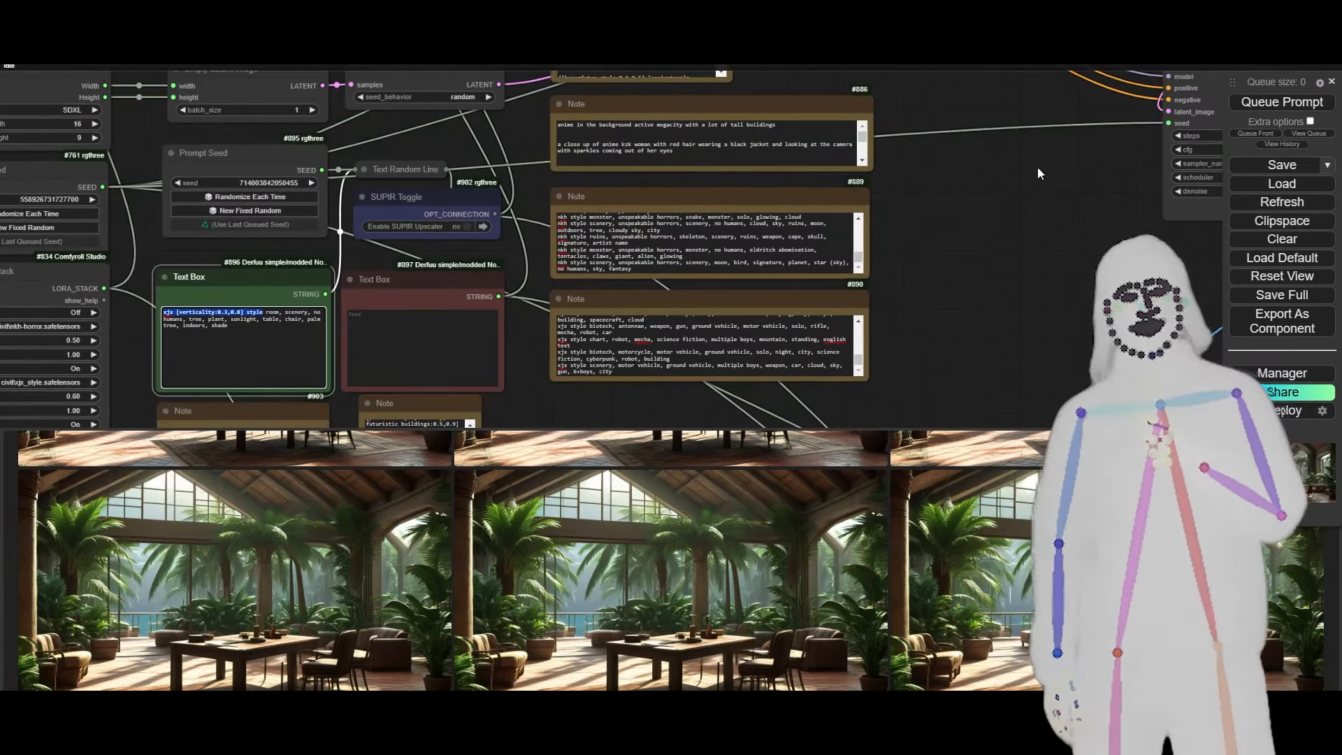
pyautogui.moveTo(1042, 224); pyautogui.dragTo(824, 263)
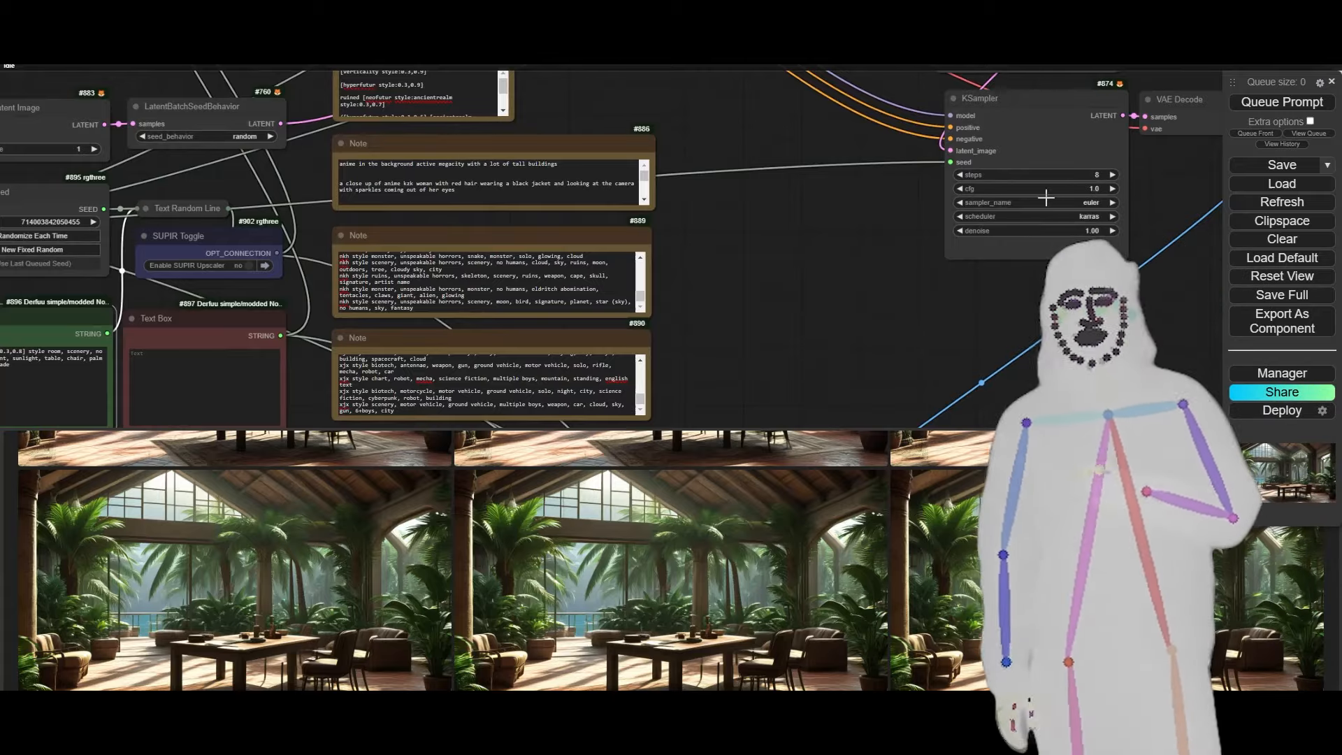
pyautogui.moveTo(315, 298); pyautogui.dragTo(710, 233)
pyautogui.scroll(7, 299, 312)
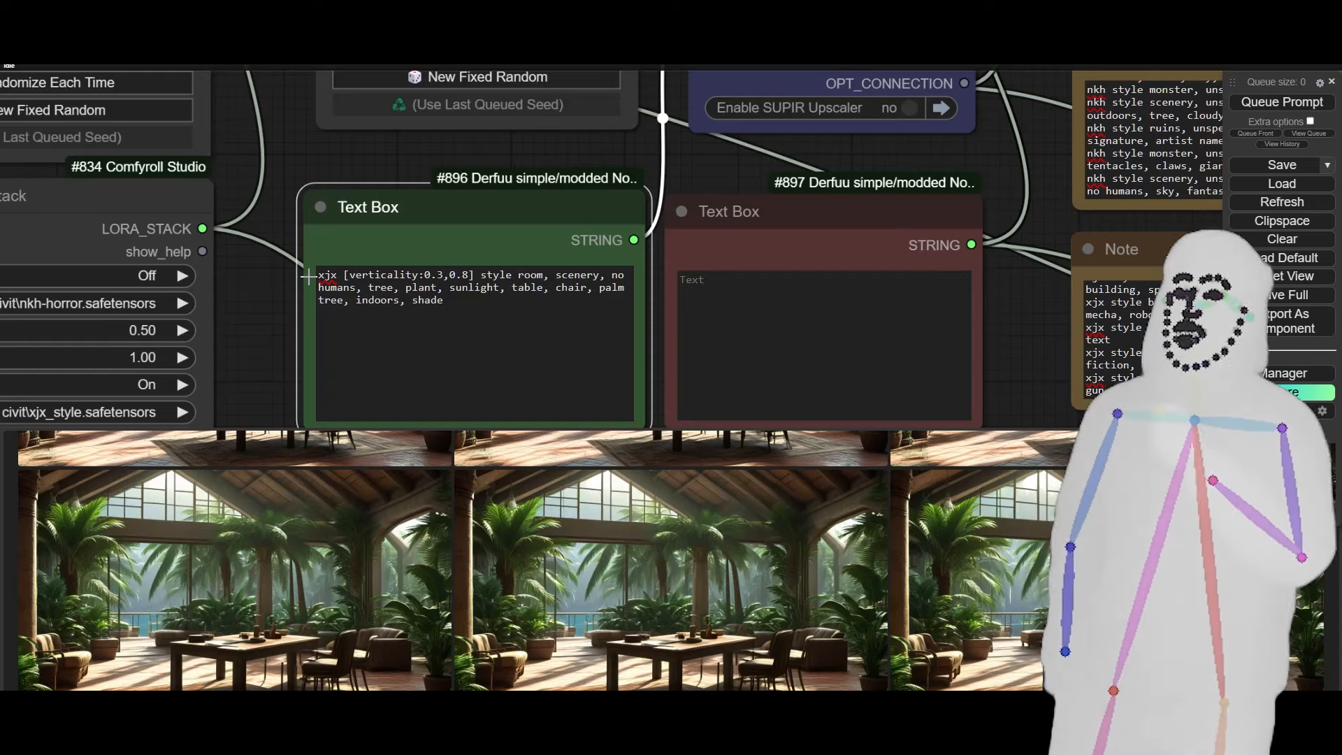
pyautogui.click(339, 276)
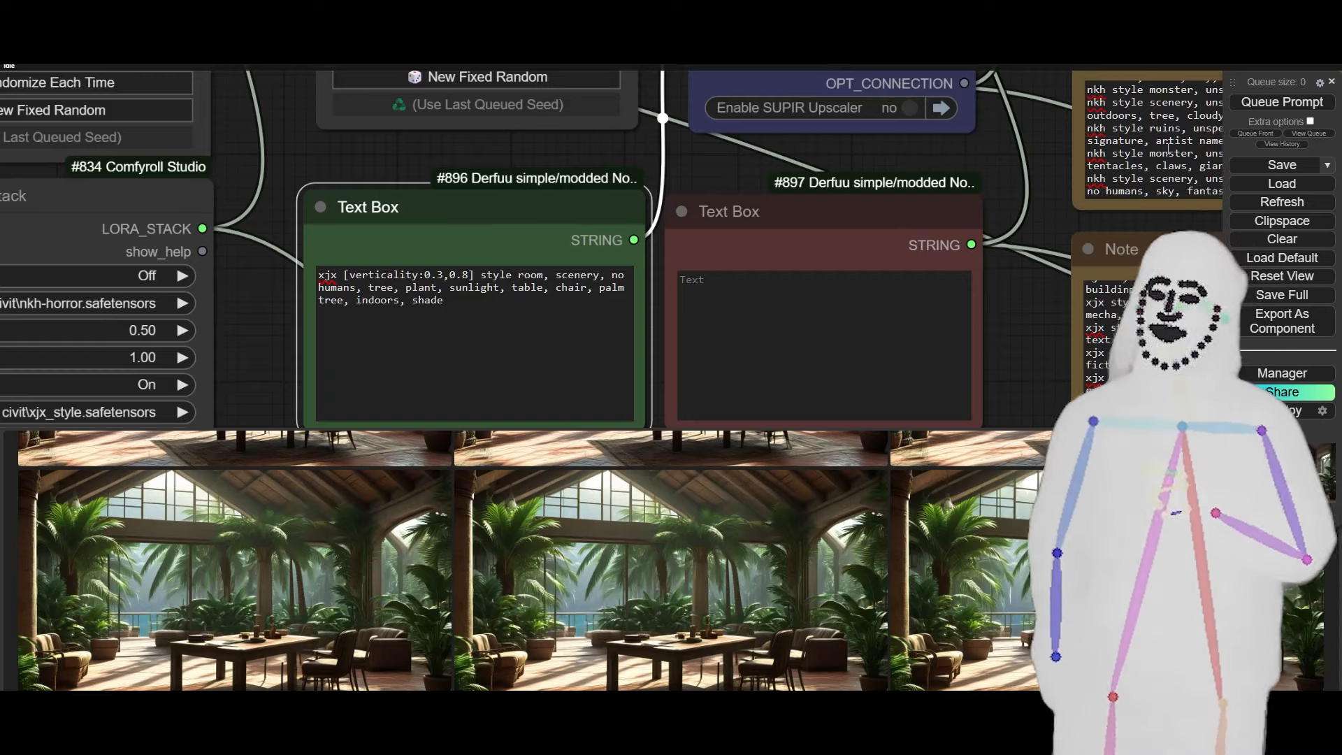
# - Queue the room prompt containing [verticality:0.3,0.8] and bring the LoRA stacks and prompt boxes into view
pyautogui.hotkey('ctrl', 'Return')
pyautogui.scroll(-7, 255, 278)
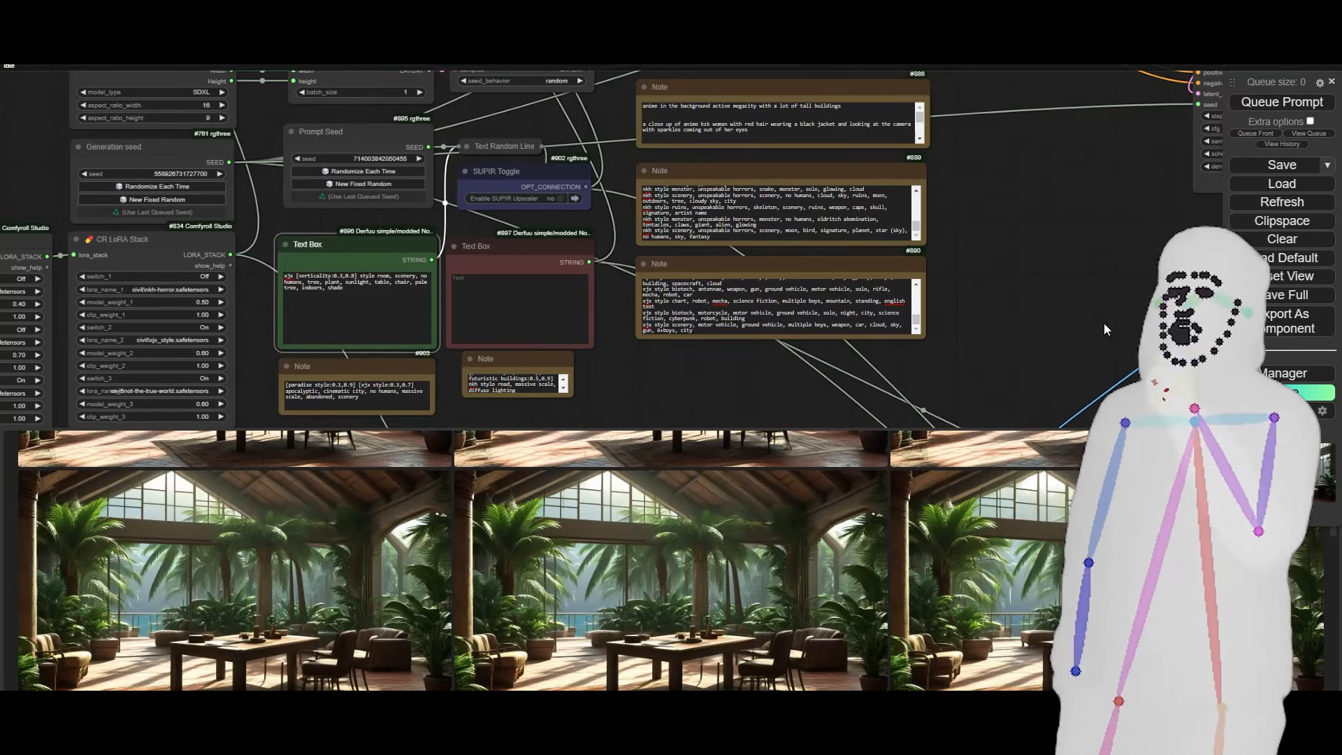
pyautogui.moveTo(1104, 322); pyautogui.dragTo(674, 363)
pyautogui.moveTo(690, 296); pyautogui.dragTo(1225, 225)
pyautogui.scroll(-5, 643, 531)
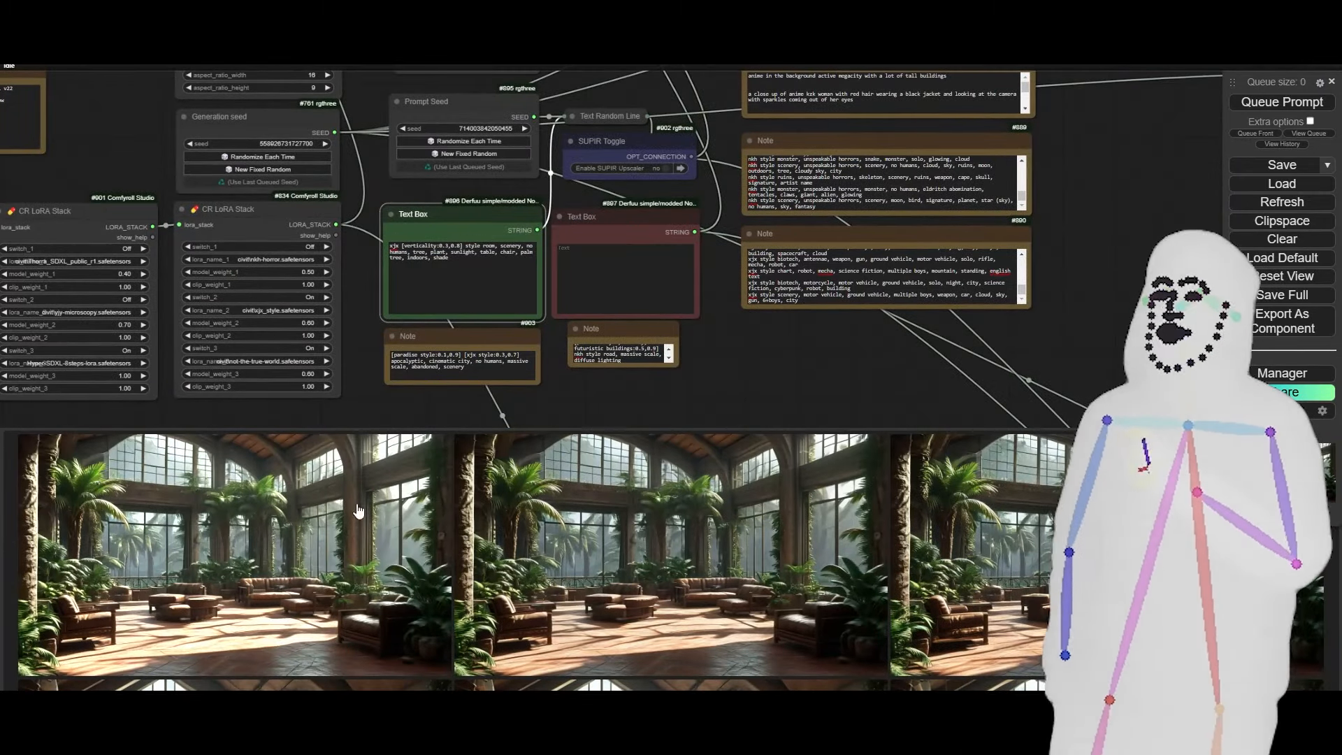
# - Compare the new verticality room images with the earlier ones in the image feed, enlarging one of each
pyautogui.scroll(-3, 354, 527)
pyautogui.scroll(-4, 357, 531)
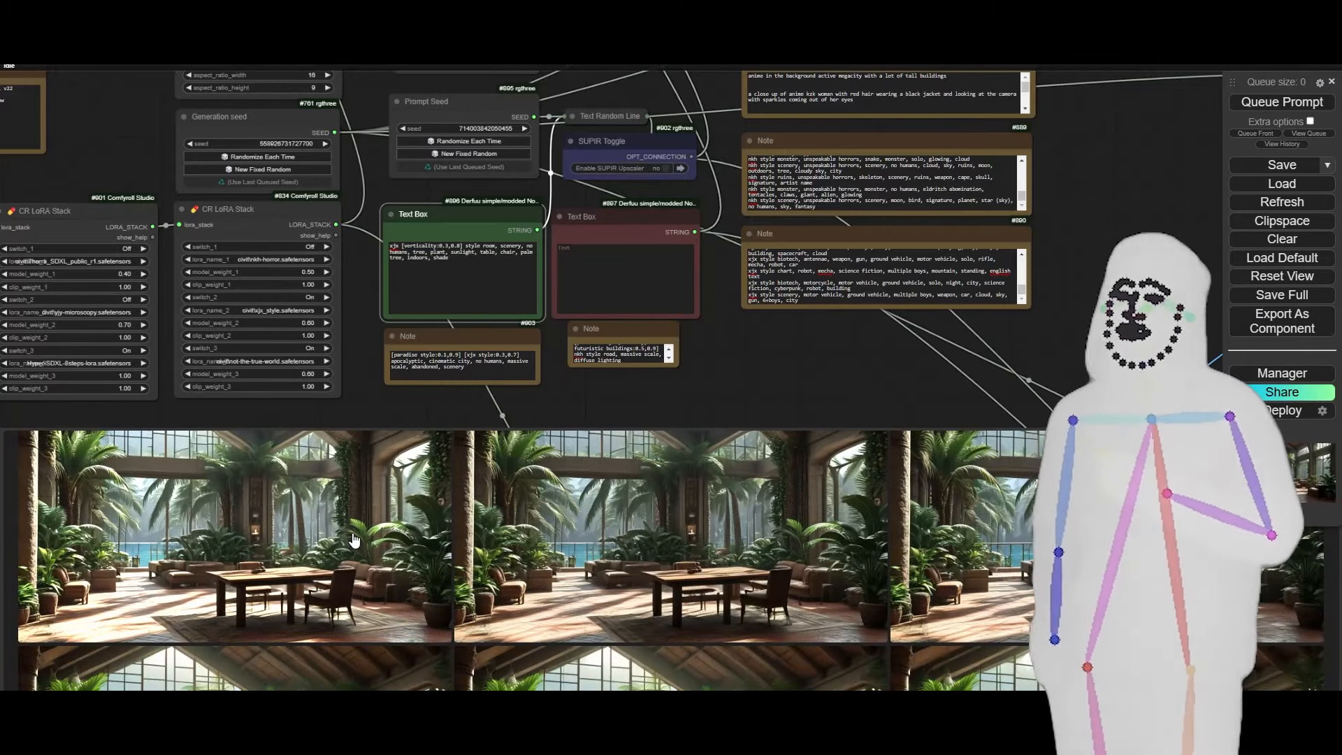
pyautogui.scroll(-4, 359, 540)
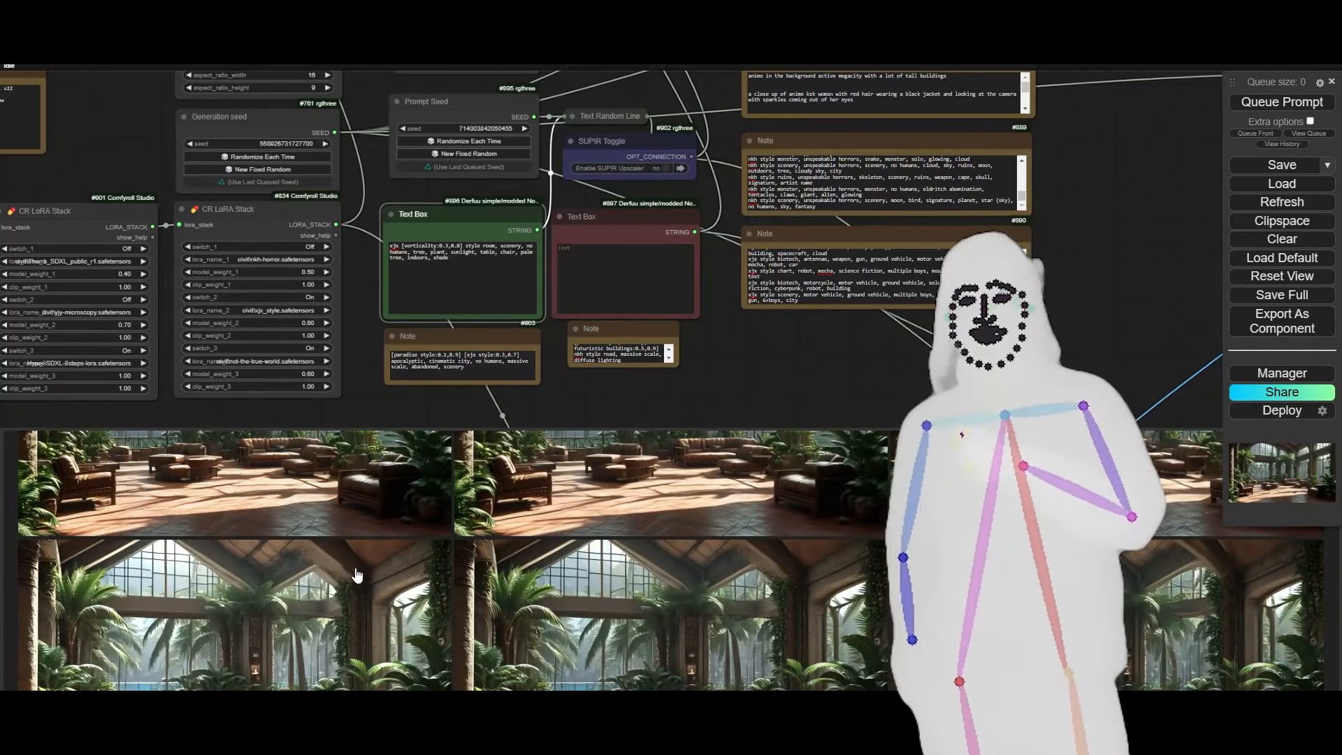
pyautogui.click(356, 574)
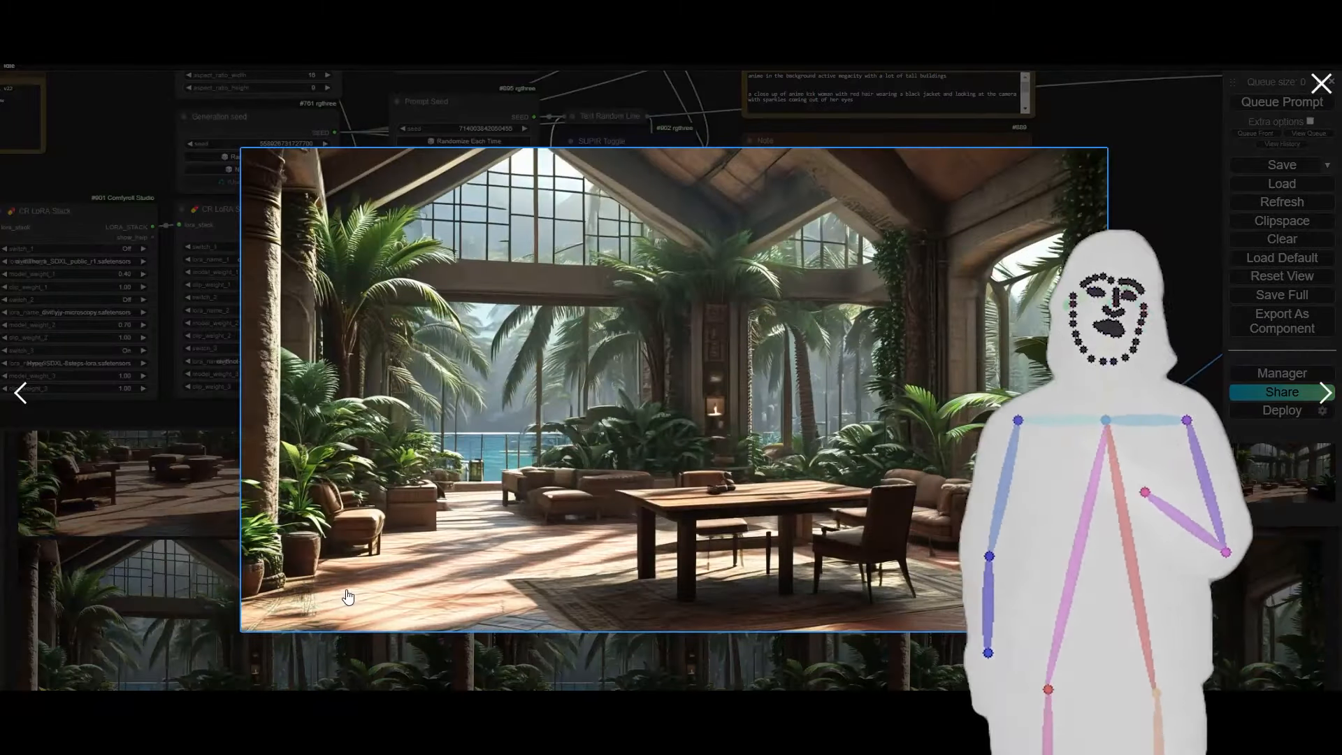
pyautogui.click(169, 488)
pyautogui.click(170, 488)
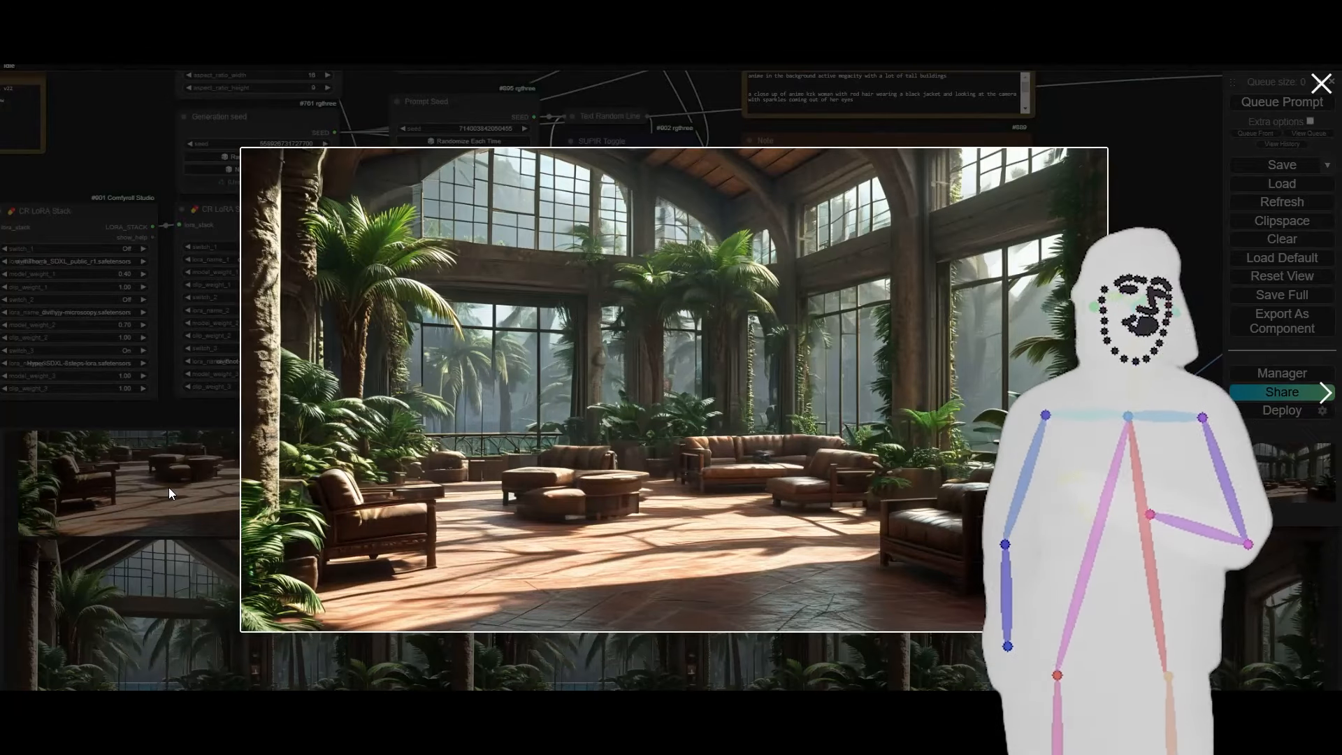
pyautogui.click(170, 487)
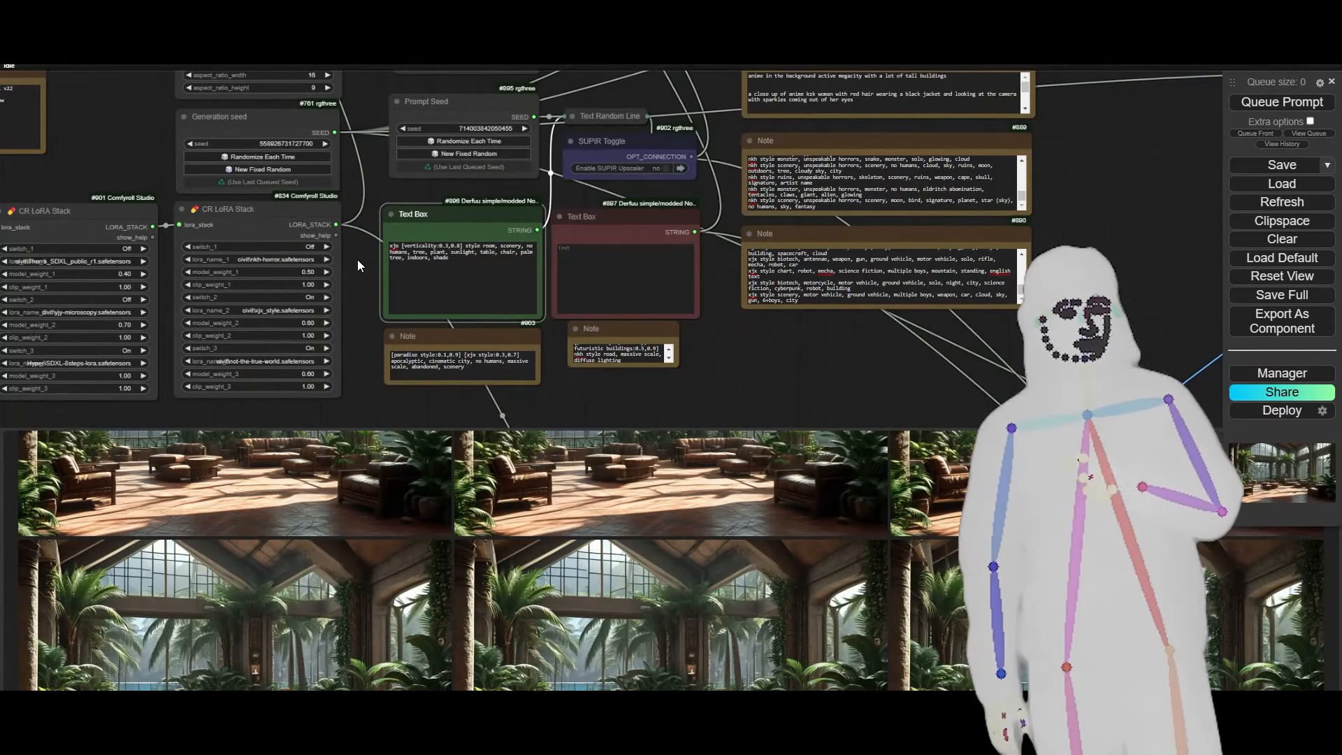
# - Append [building, outdoors, sky, stairs, day, city:0.4:0.7] after "shade" at the end of the Text Box #896 prompt
pyautogui.scroll(6, 358, 259)
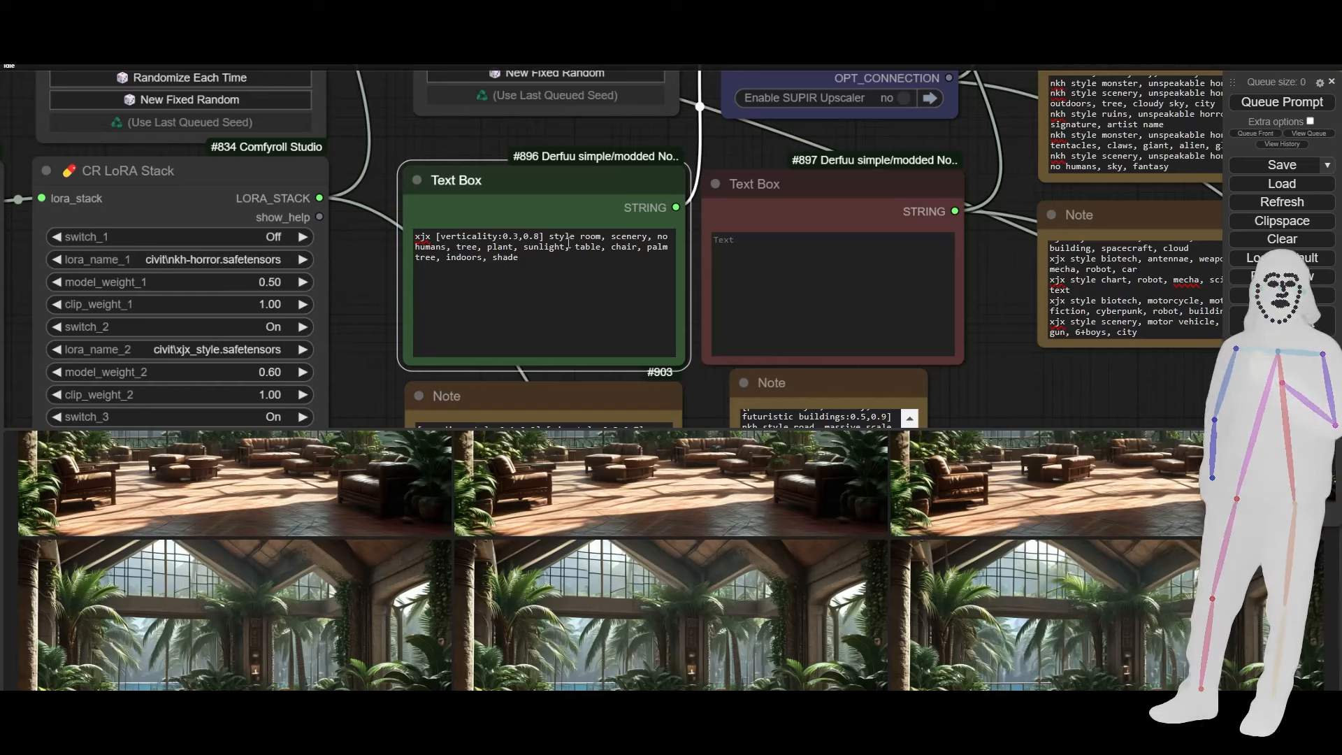
pyautogui.click(538, 274)
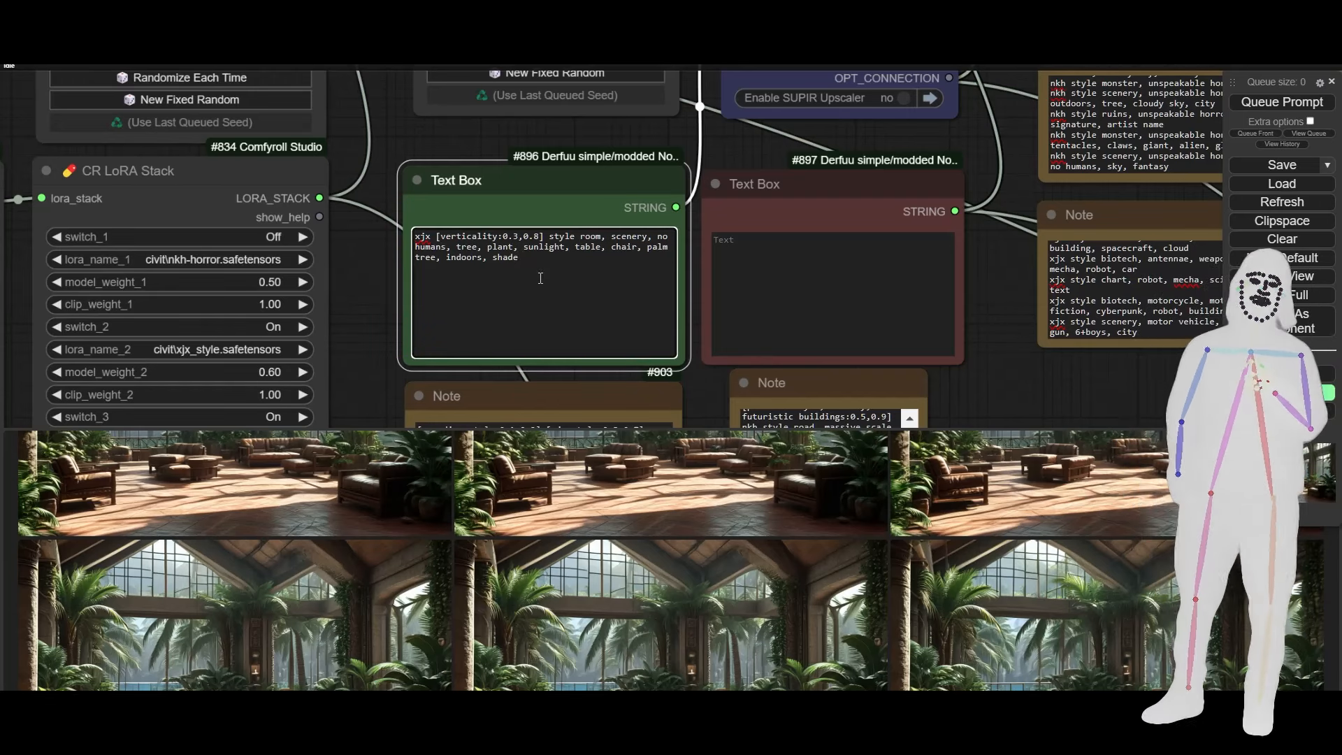
pyautogui.write('building, outdoors, sky, stairs, day, city')
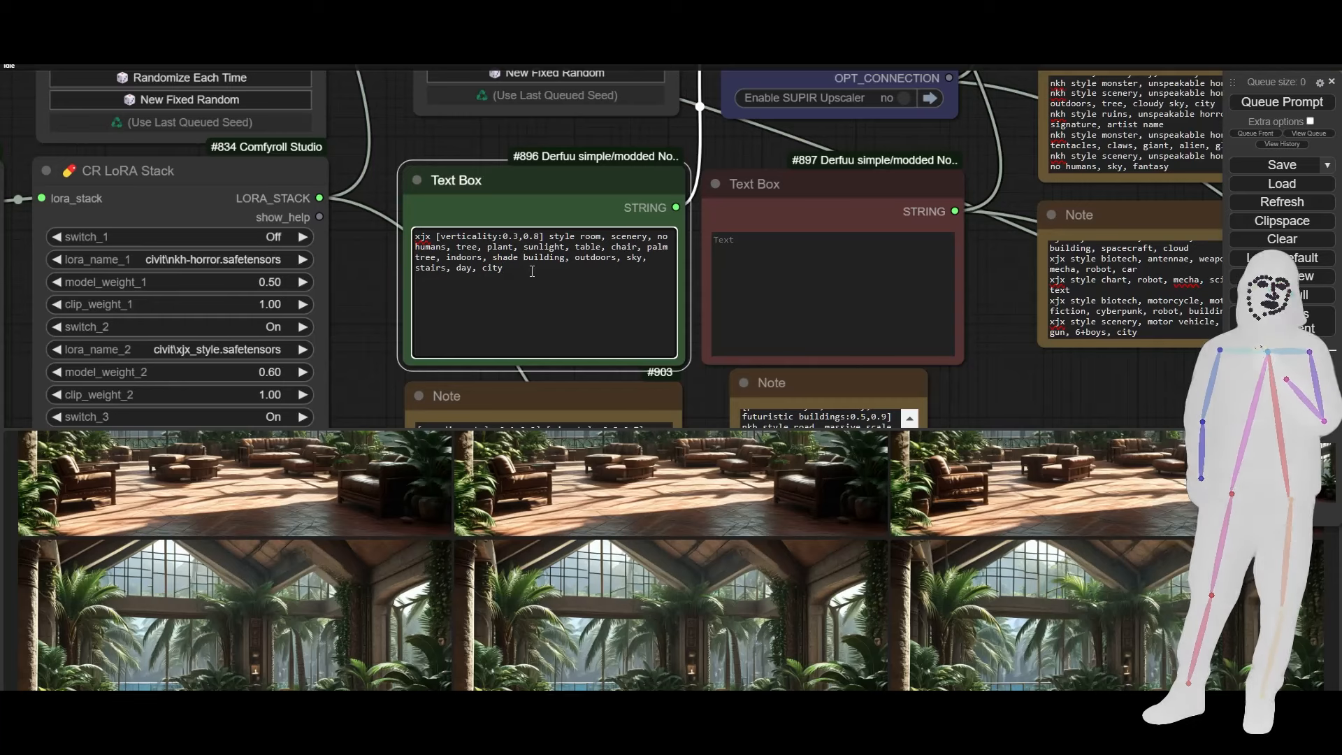
pyautogui.write('[')
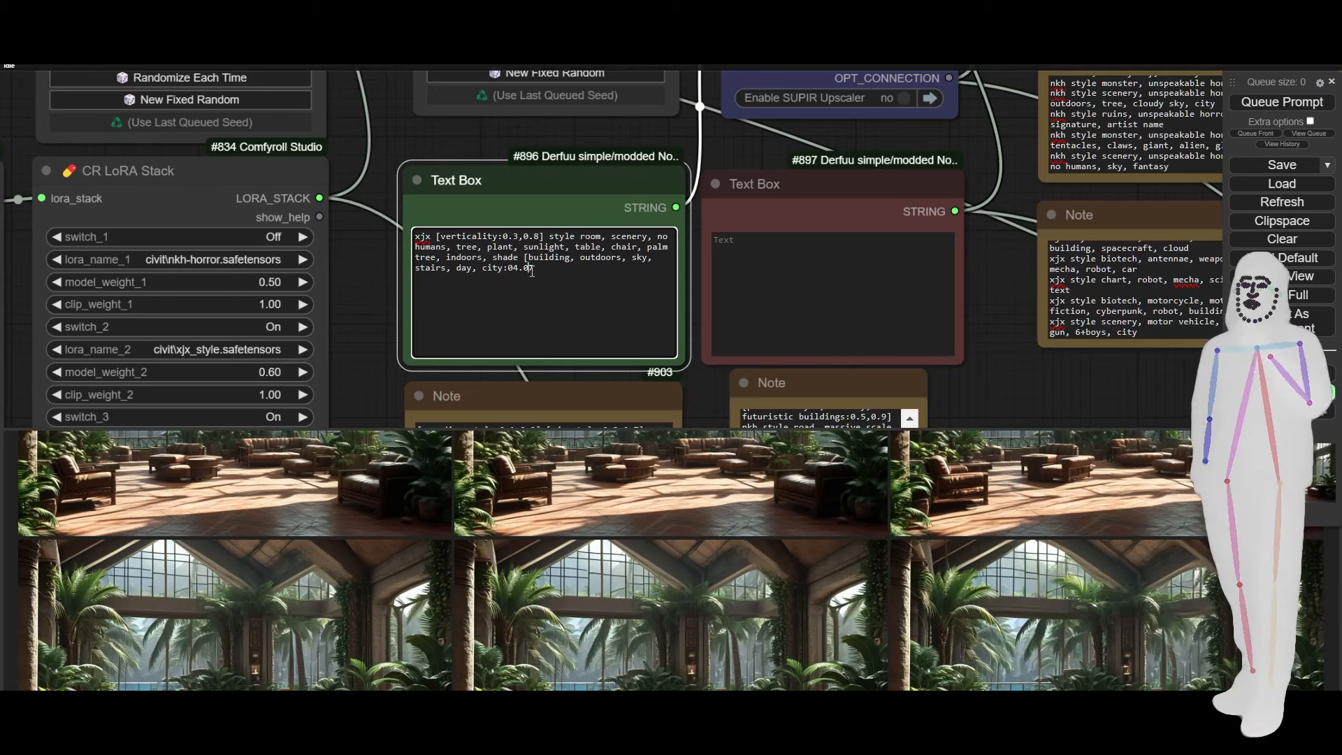
pyautogui.write('.7')
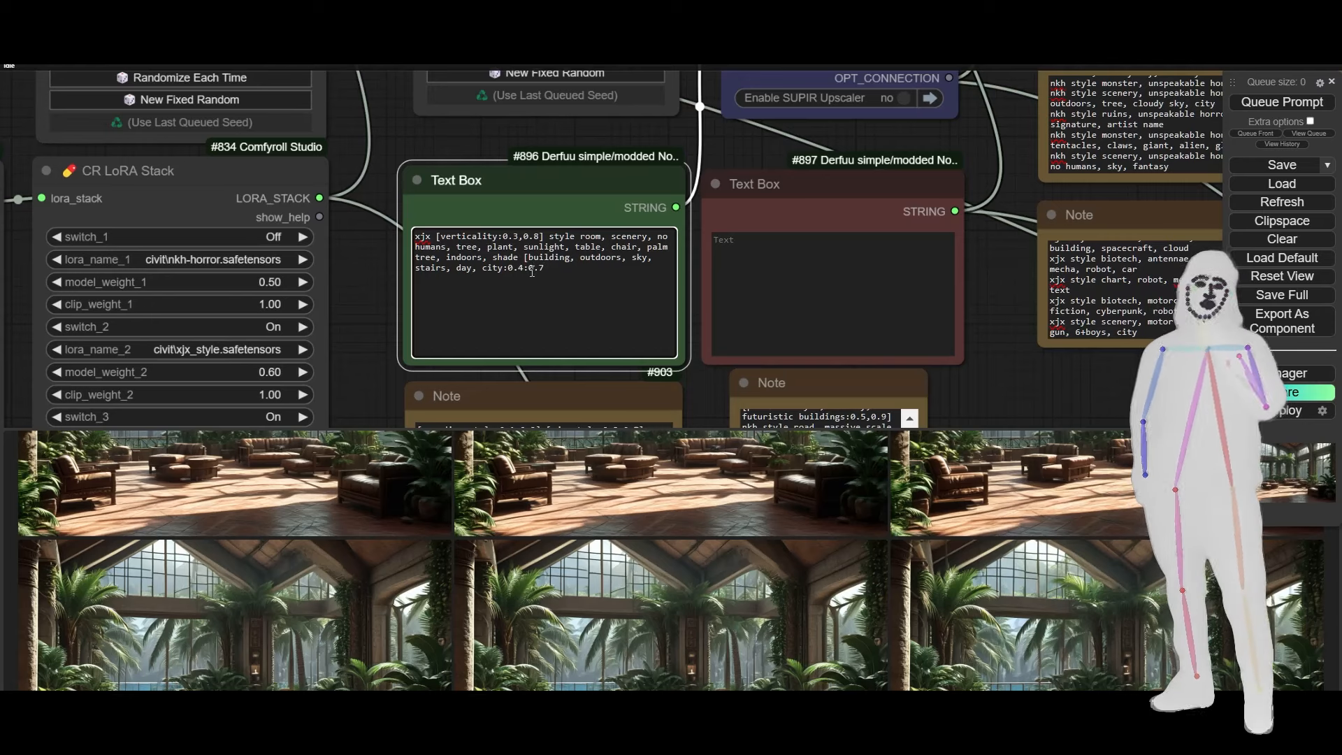
pyautogui.scroll(8, 390, 276)
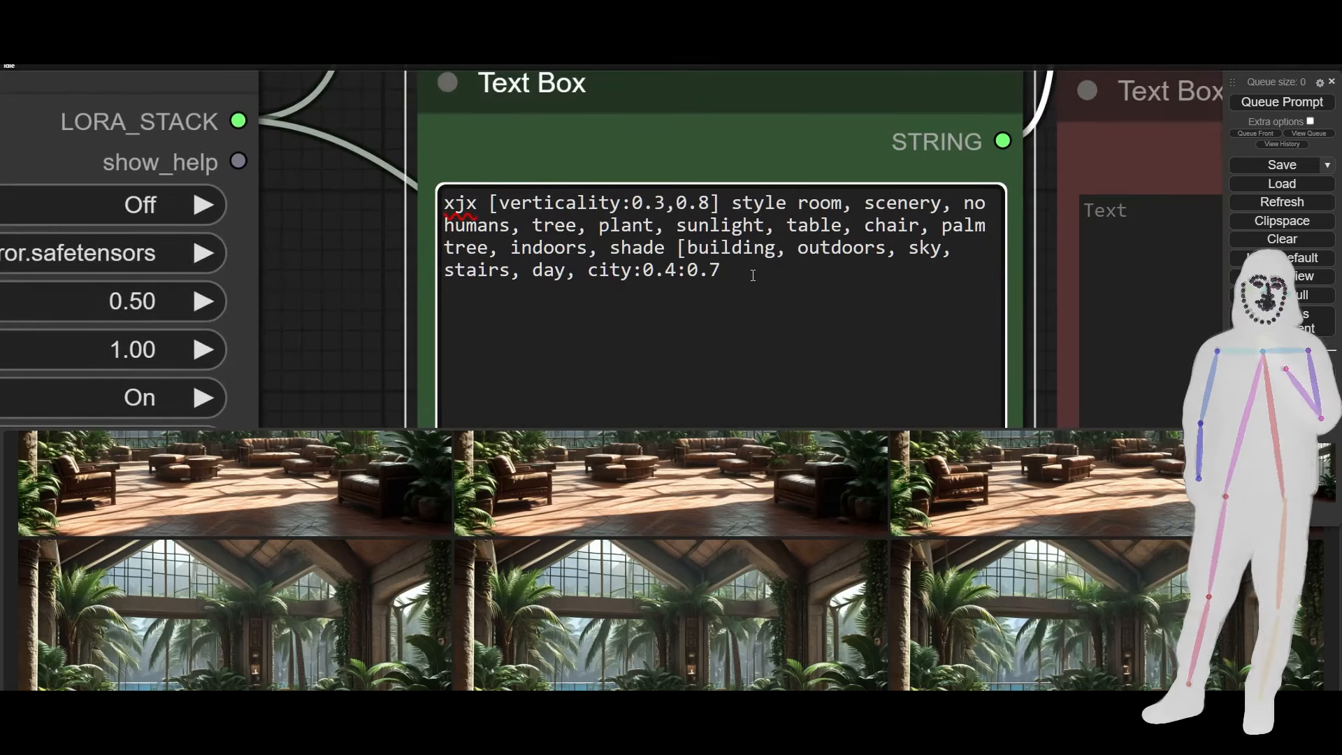
pyautogui.write(']')
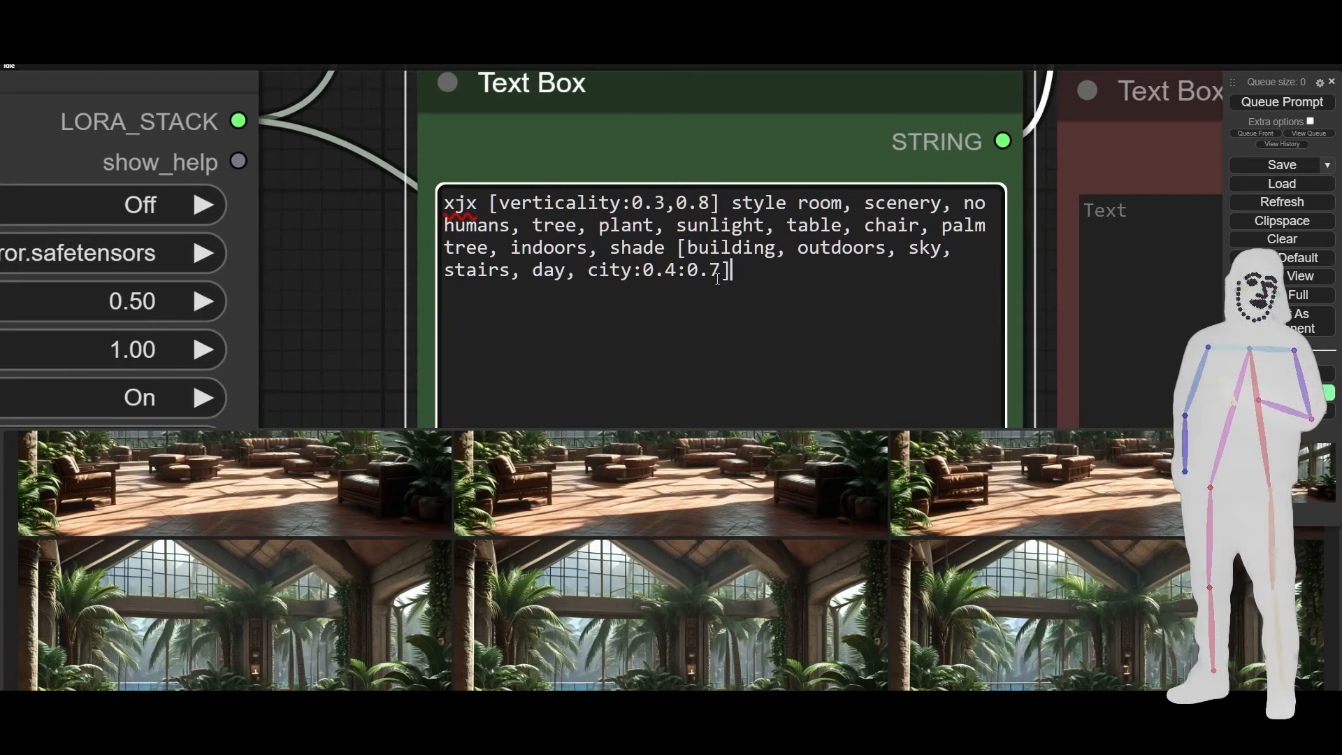
# - Queue the prompt with the added building and city tags and enlarge the newest image to inspect it
pyautogui.hotkey('ctrl', 'Return')
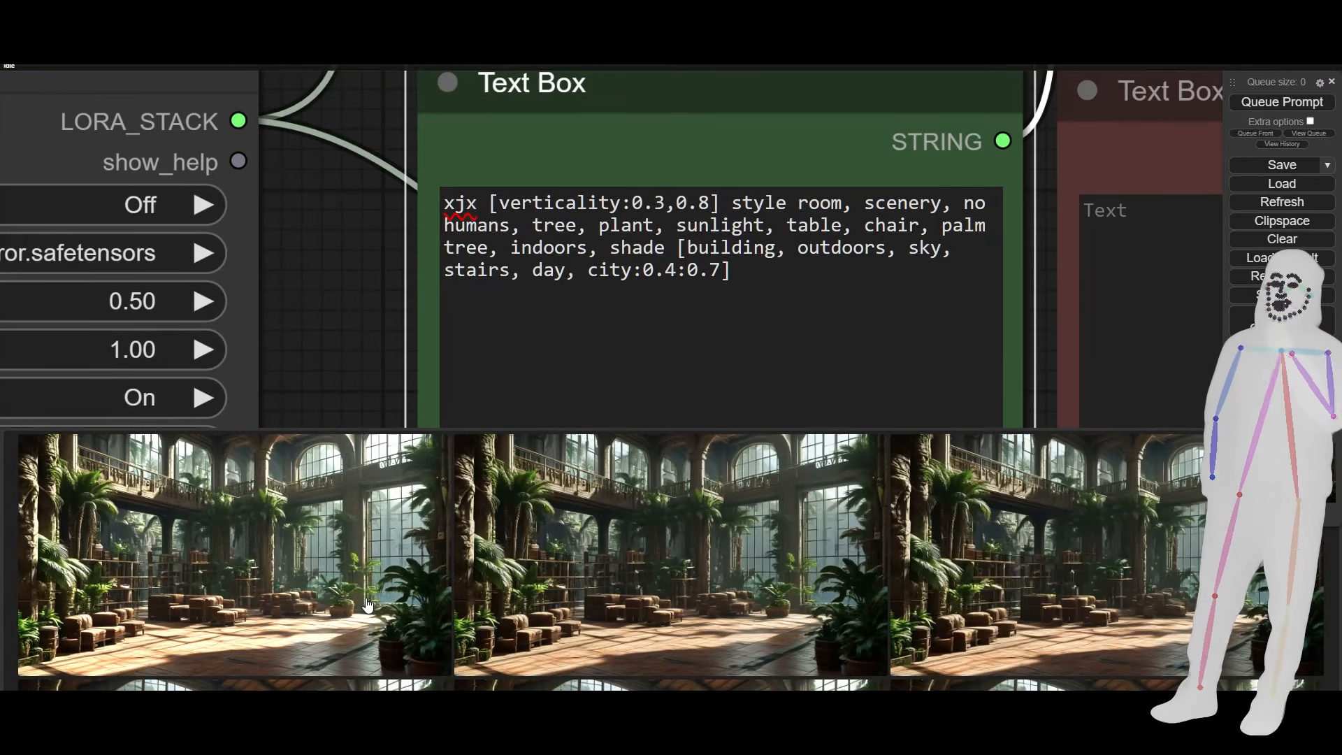
pyautogui.click(79, 485)
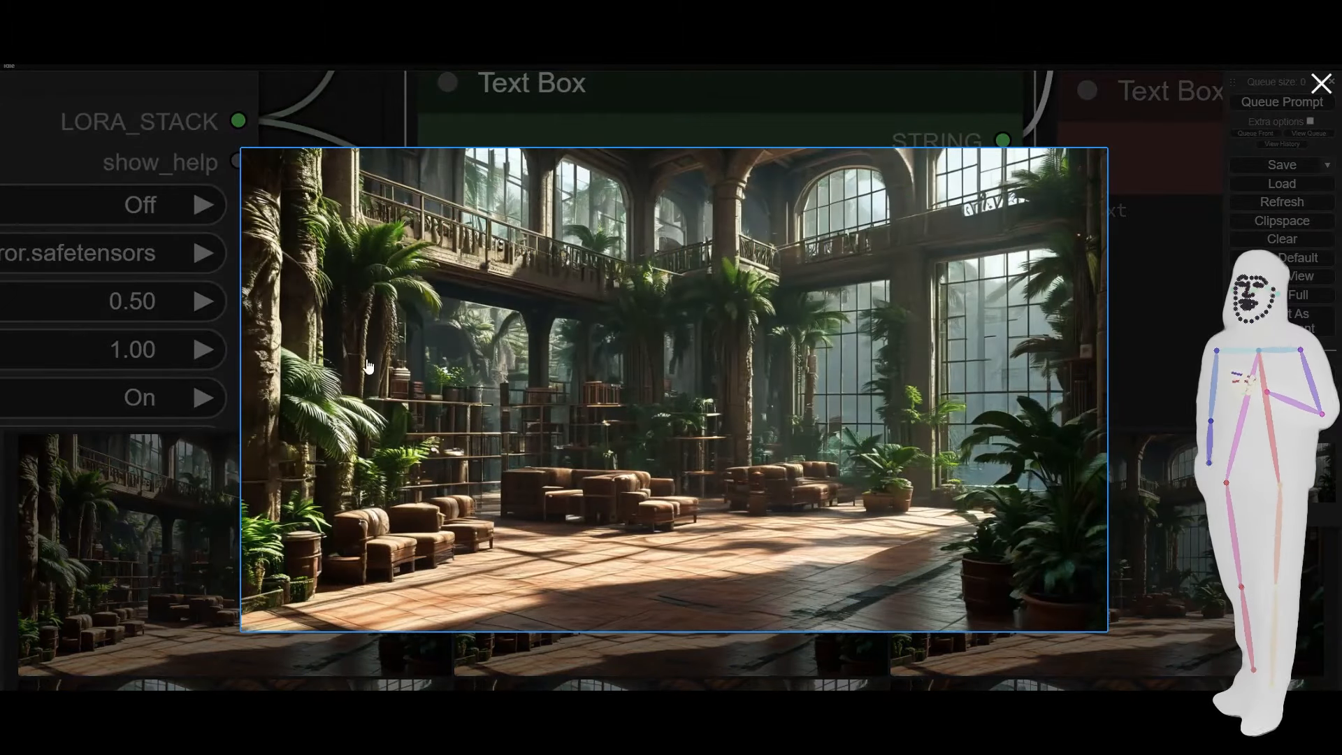
pyautogui.click(1180, 405)
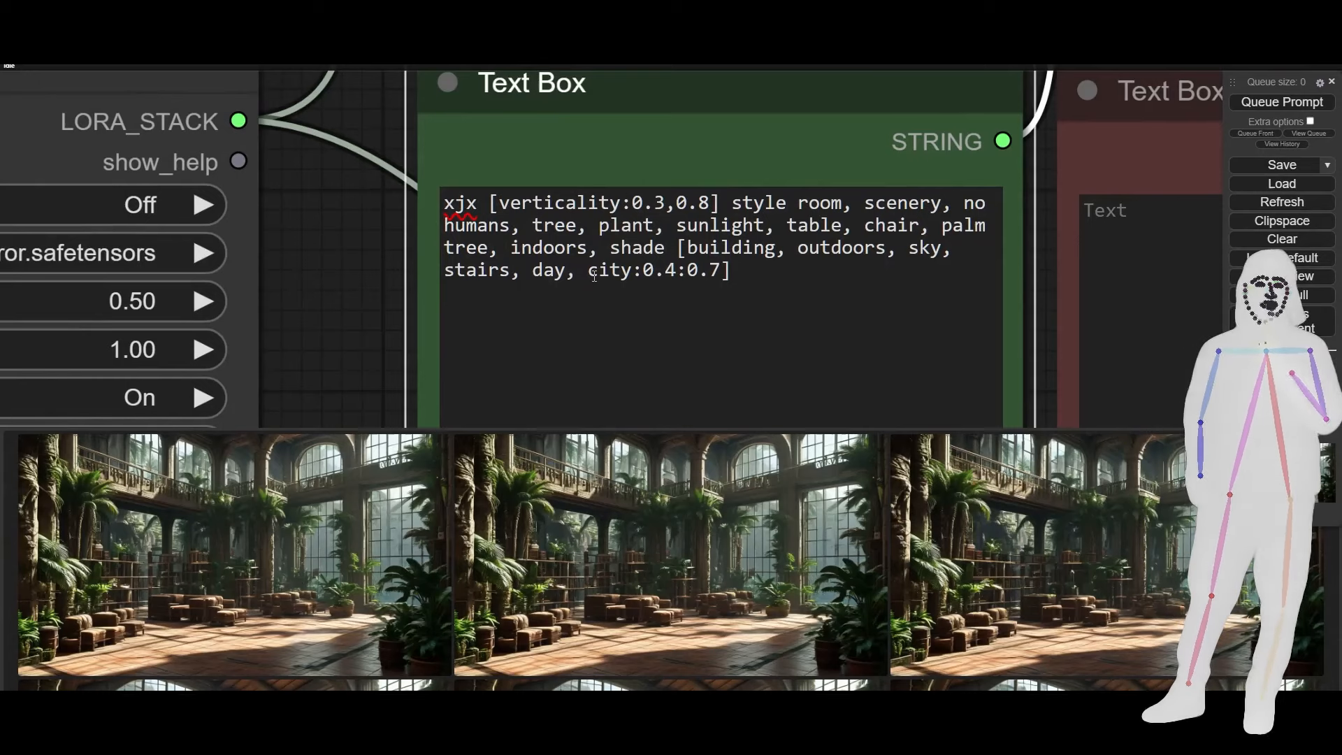
pyautogui.click(345, 349)
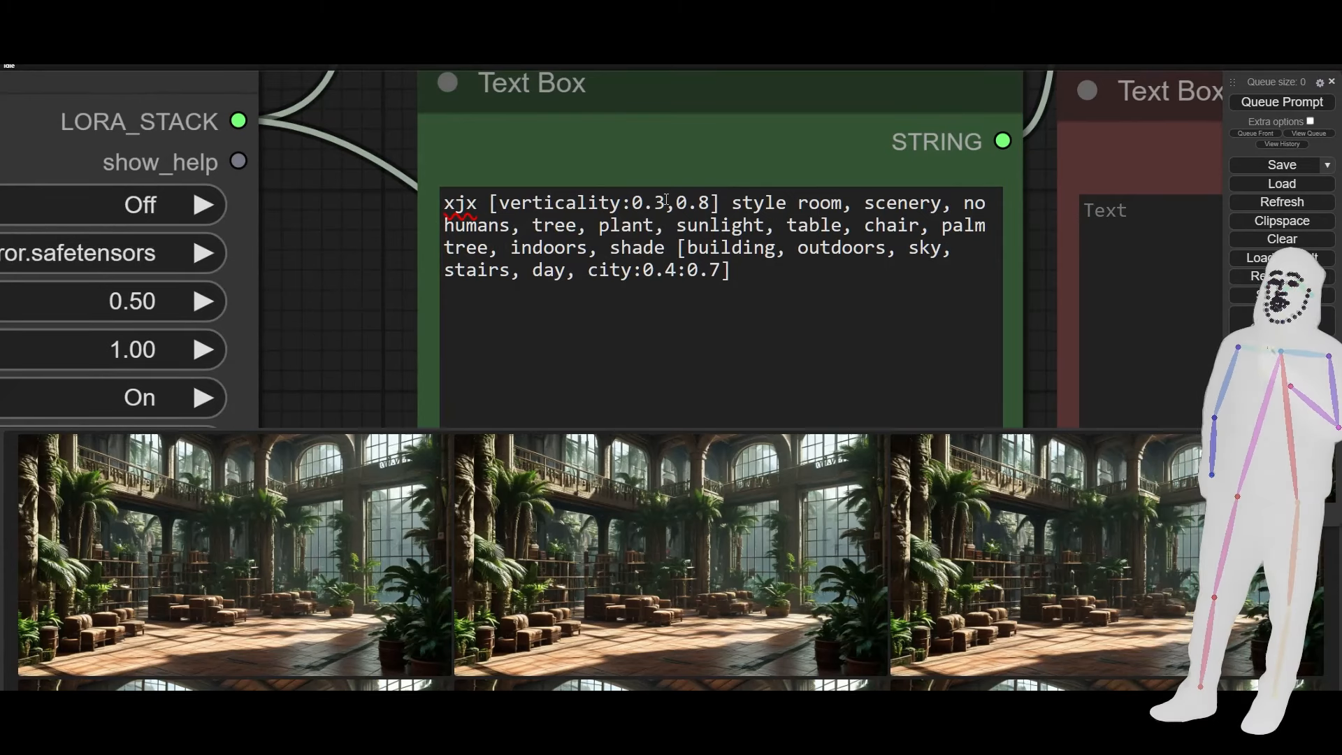
# - Set both the verticality and the building-to-city bracket ranges to 0.1,0.6 in the prompt and queue it again
pyautogui.moveTo(666, 201); pyautogui.dragTo(656, 202)
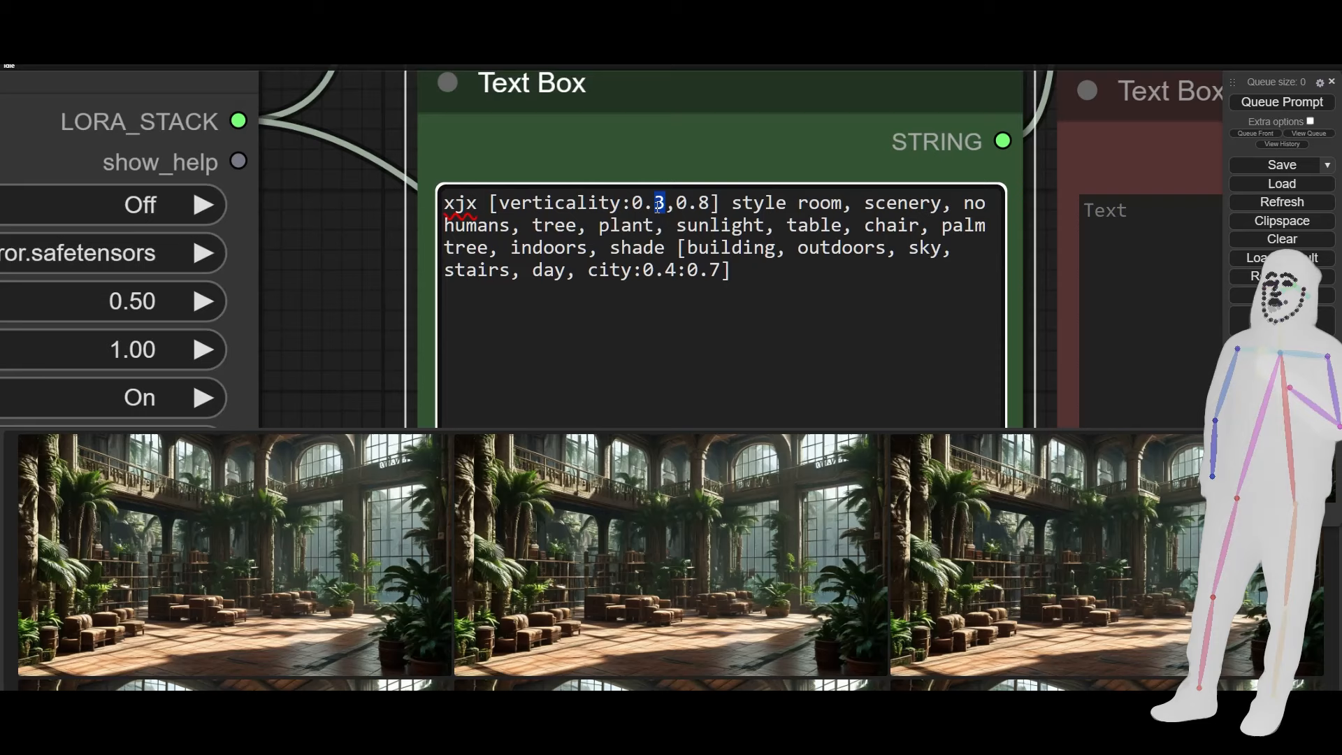
pyautogui.write('1')
pyautogui.moveTo(698, 203); pyautogui.dragTo(710, 203)
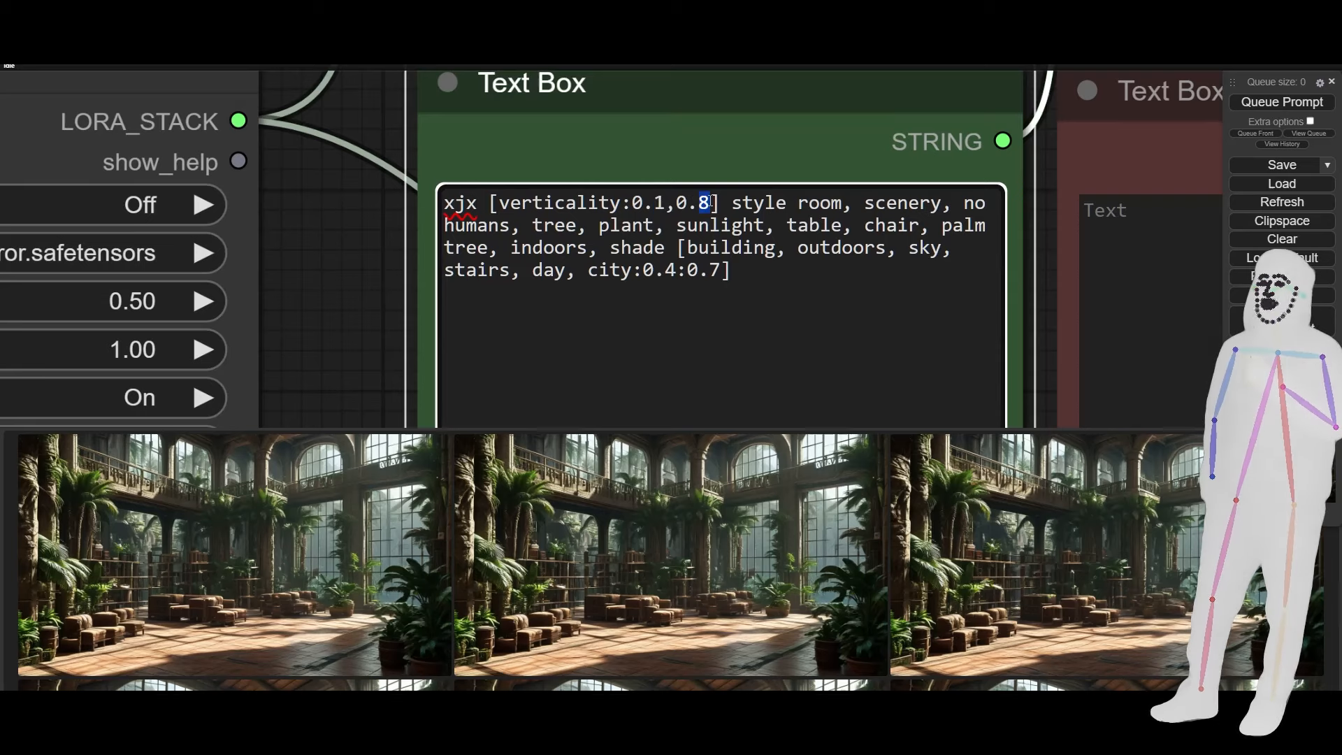
pyautogui.write('6')
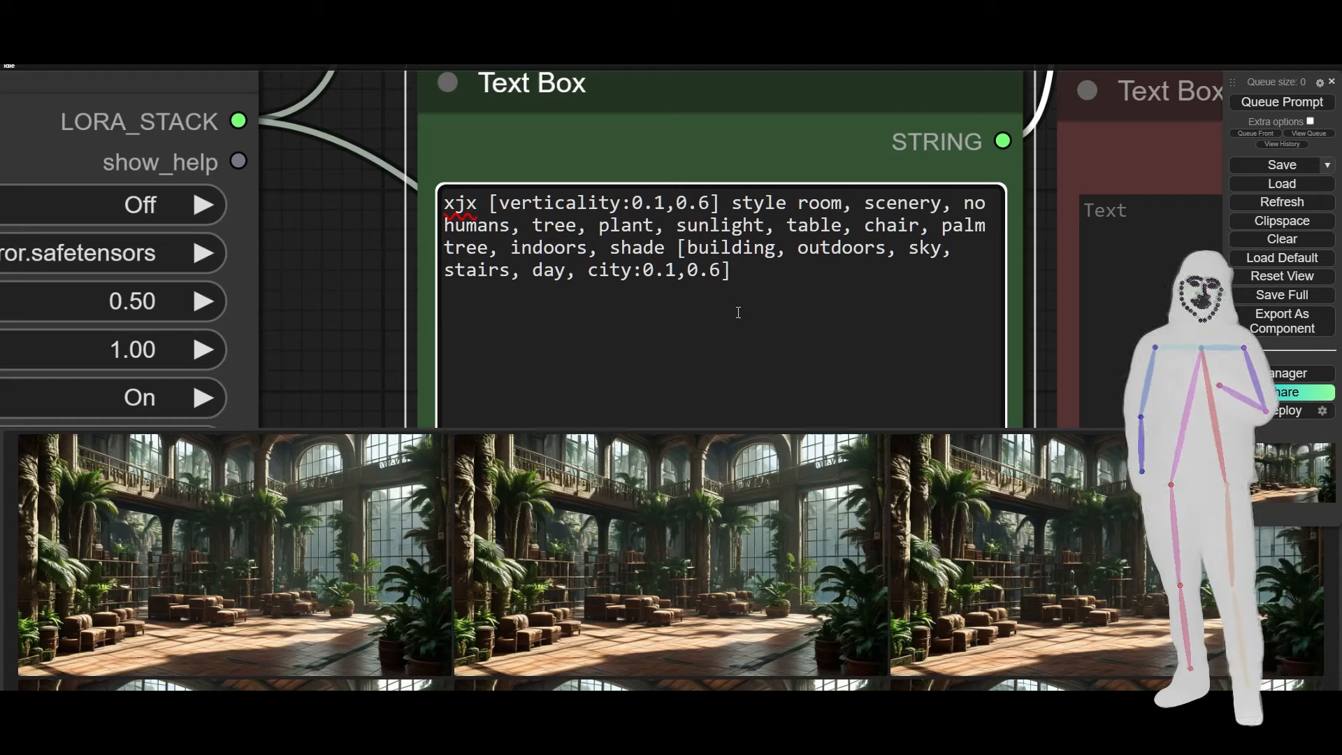
pyautogui.click(1280, 103)
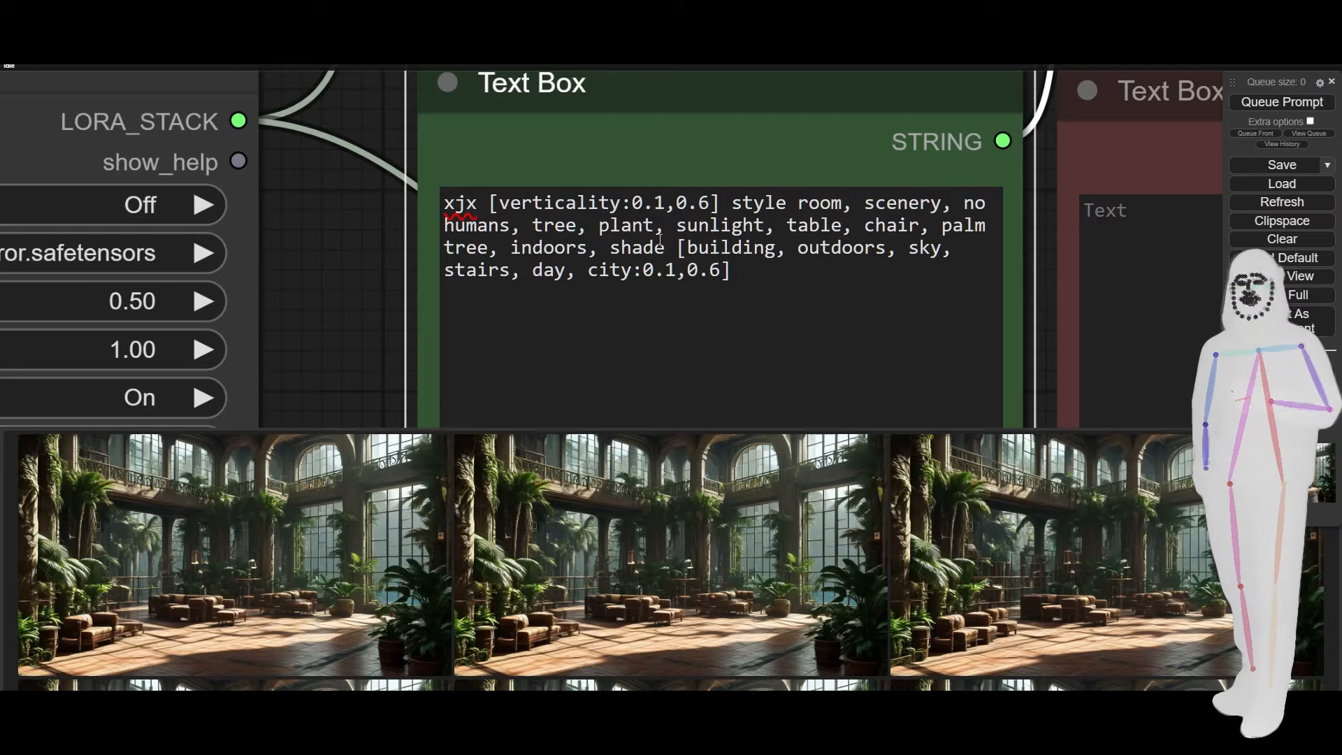
pyautogui.scroll(-3, 321, 379)
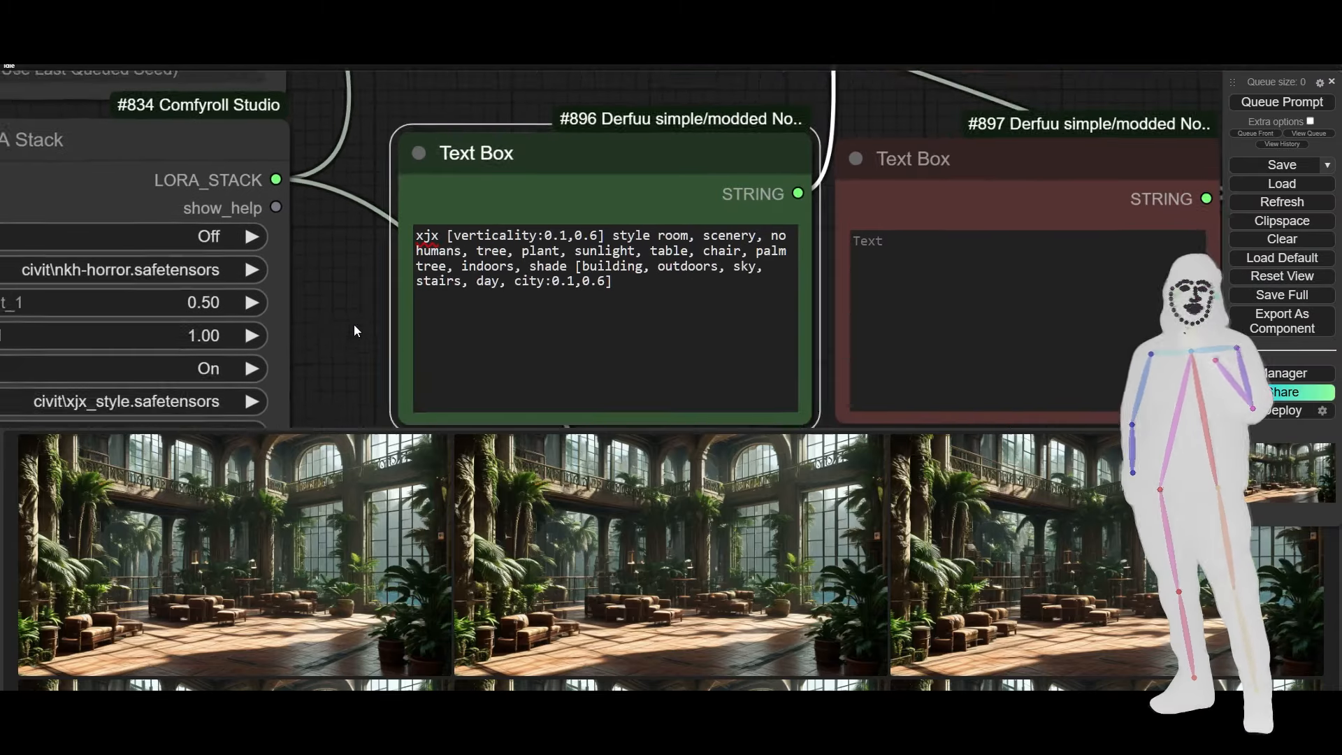
# - Set the second CR LoRA Stack's model_weight_3 to 0.70 and model_weight_2 to 0.50, and queue the prompt
pyautogui.moveTo(353, 324); pyautogui.dragTo(508, 165)
pyautogui.scroll(2, 477, 224)
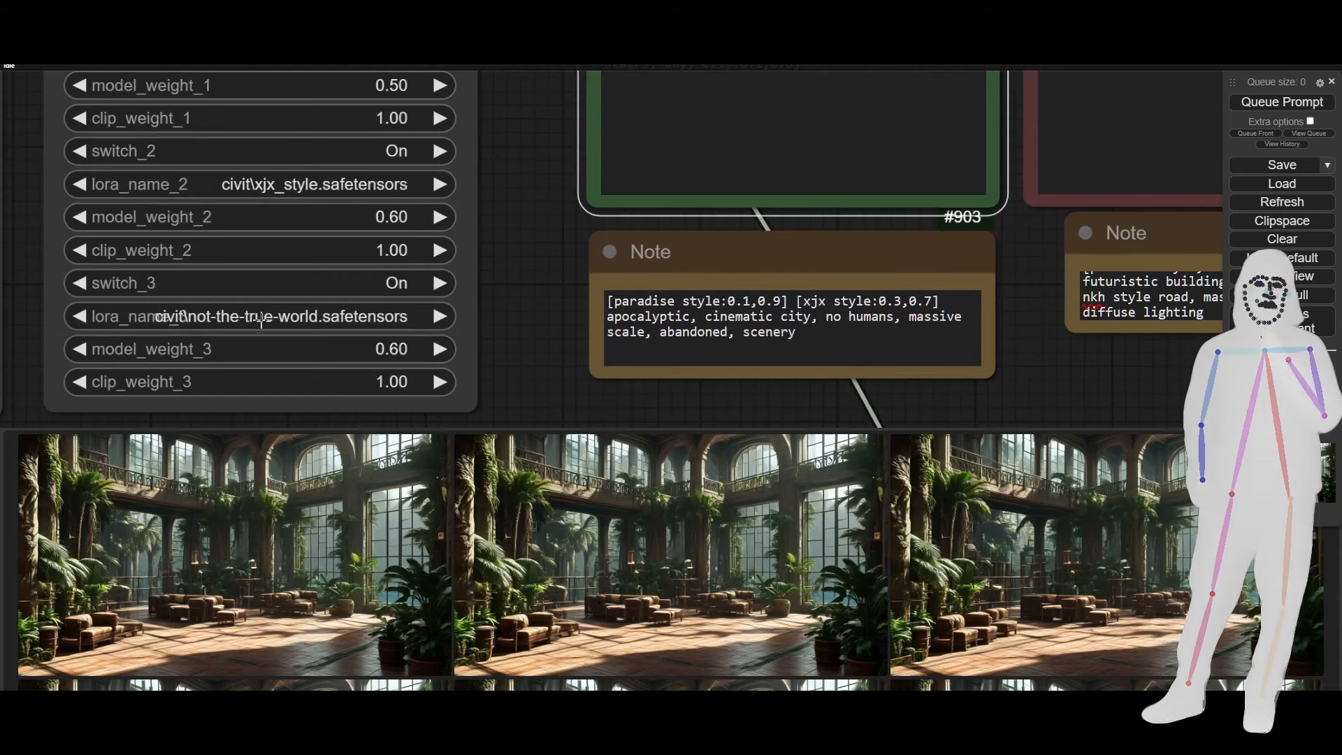
pyautogui.click(440, 348)
pyautogui.click(440, 348)
pyautogui.click(440, 347)
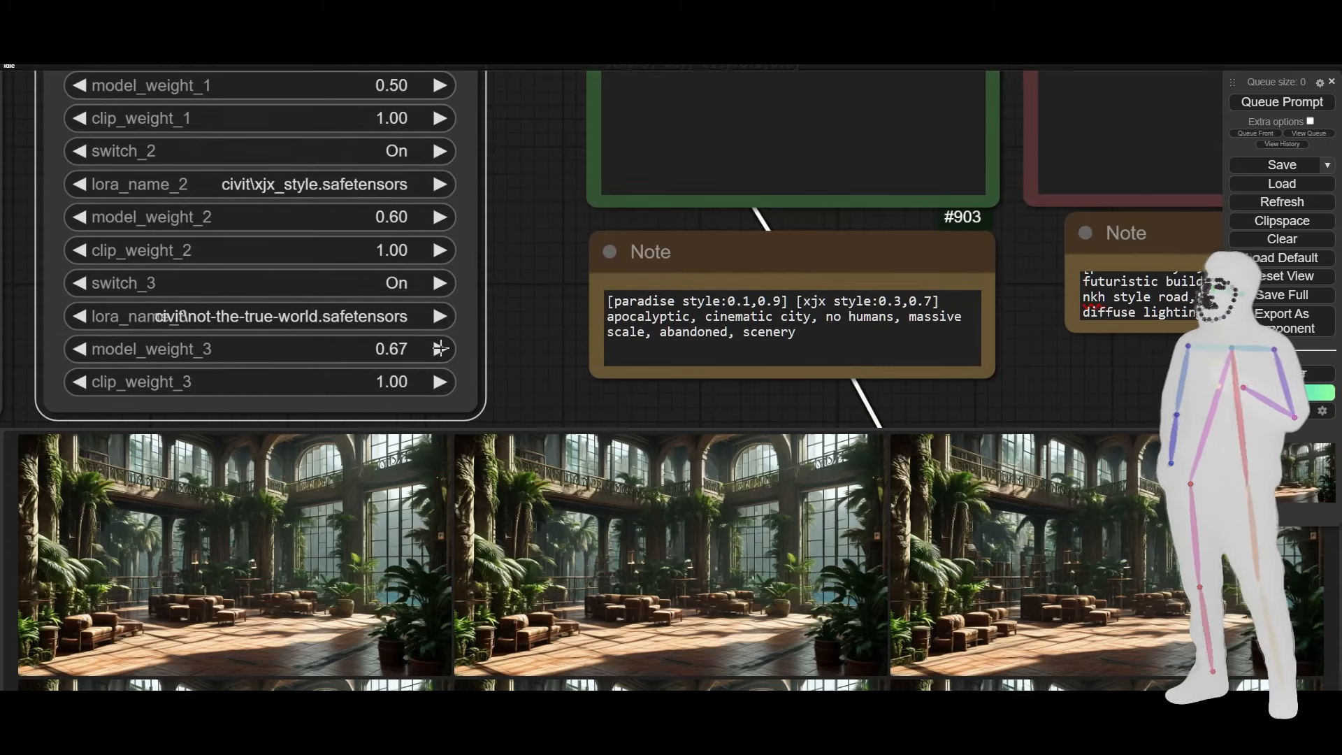
pyautogui.click(81, 217)
pyautogui.click(80, 216)
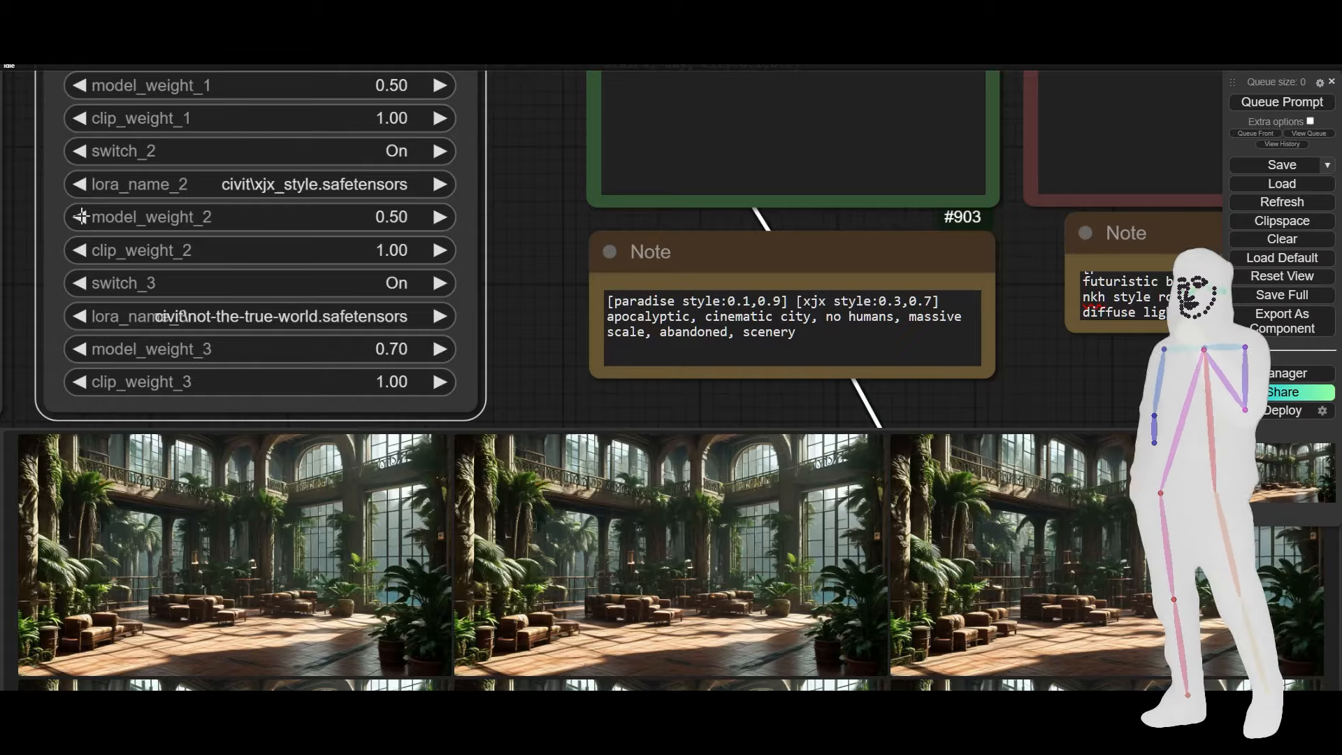
pyautogui.click(1296, 105)
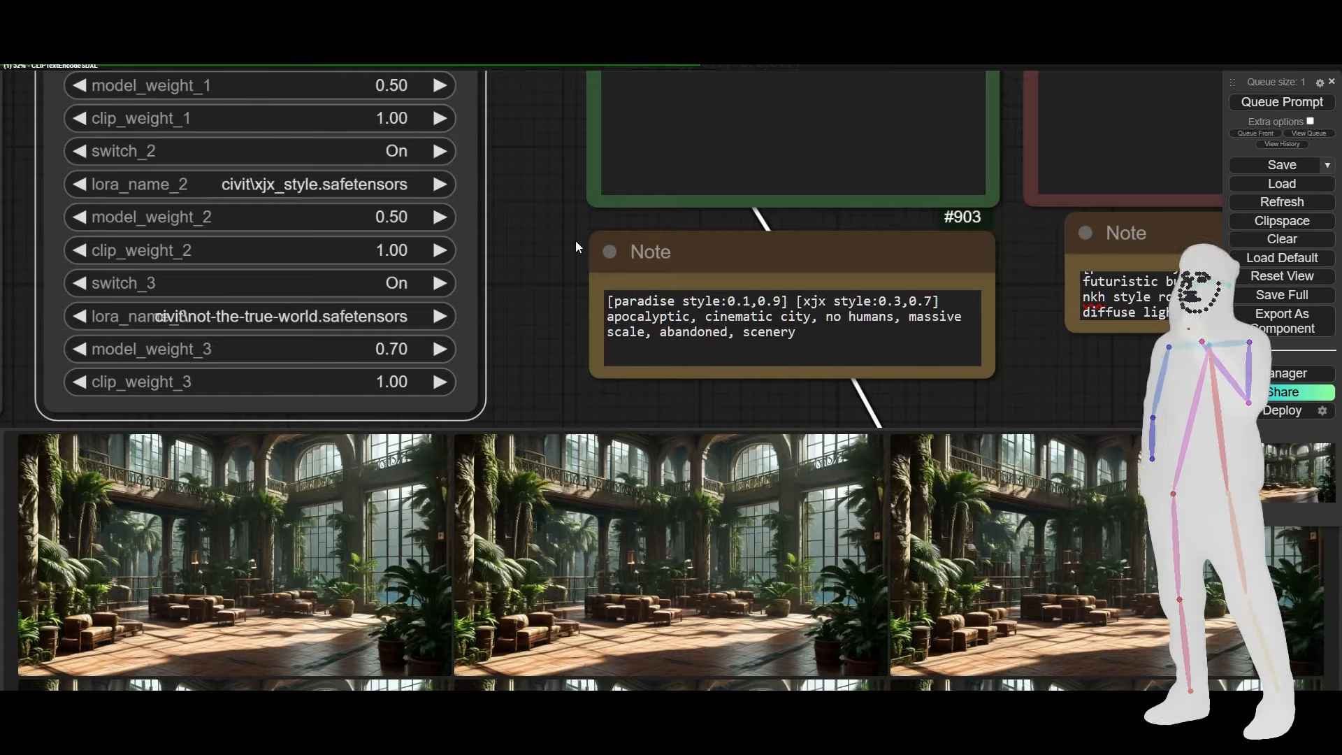
# - Enlarge the newest room image in the feed to inspect the effect of the 0.50 and 0.70 LoRA weights
pyautogui.moveTo(548, 178); pyautogui.dragTo(497, 334)
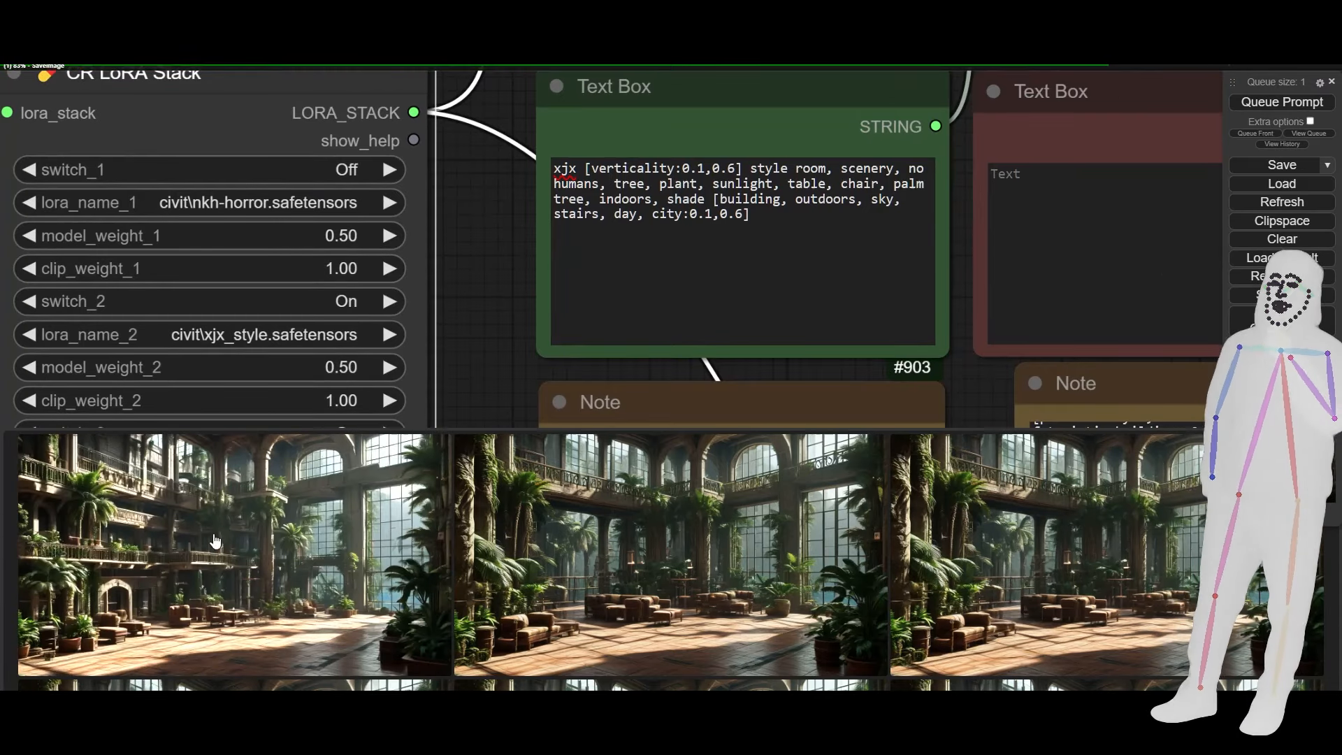
pyautogui.click(212, 534)
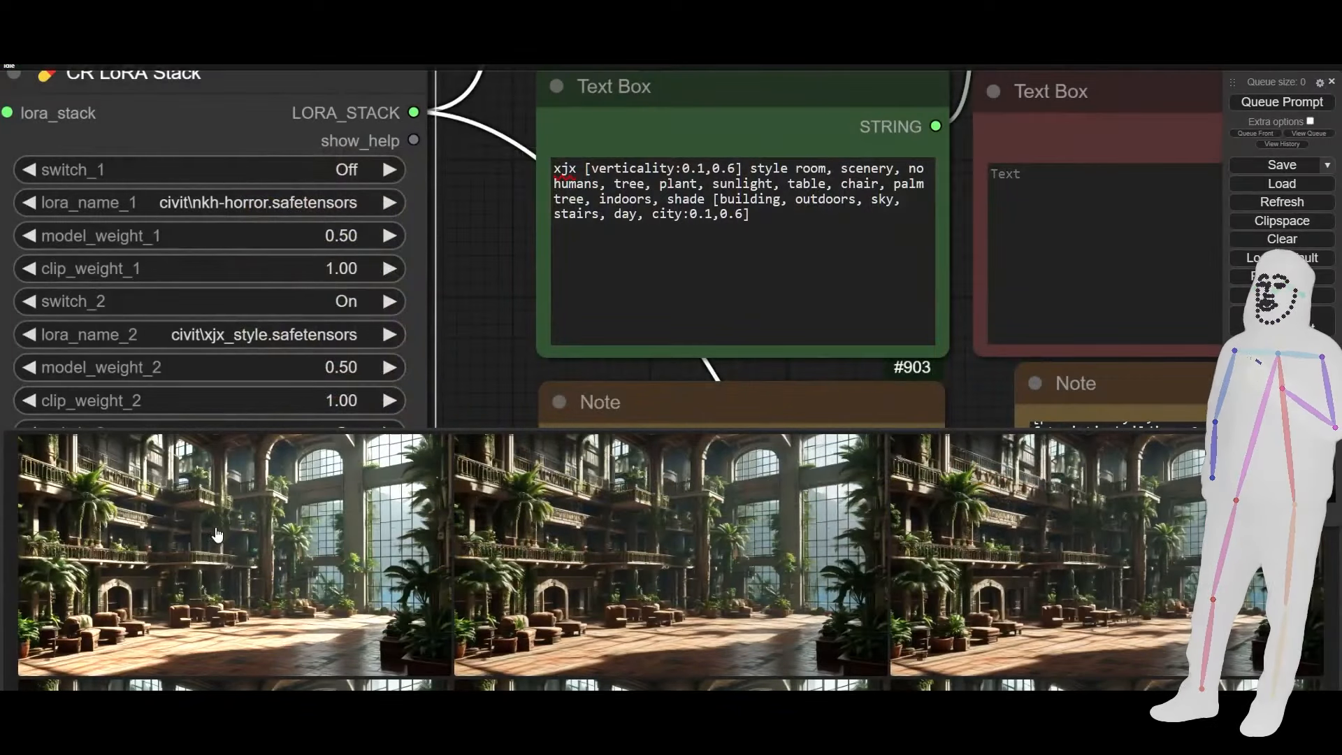
pyautogui.click(198, 551)
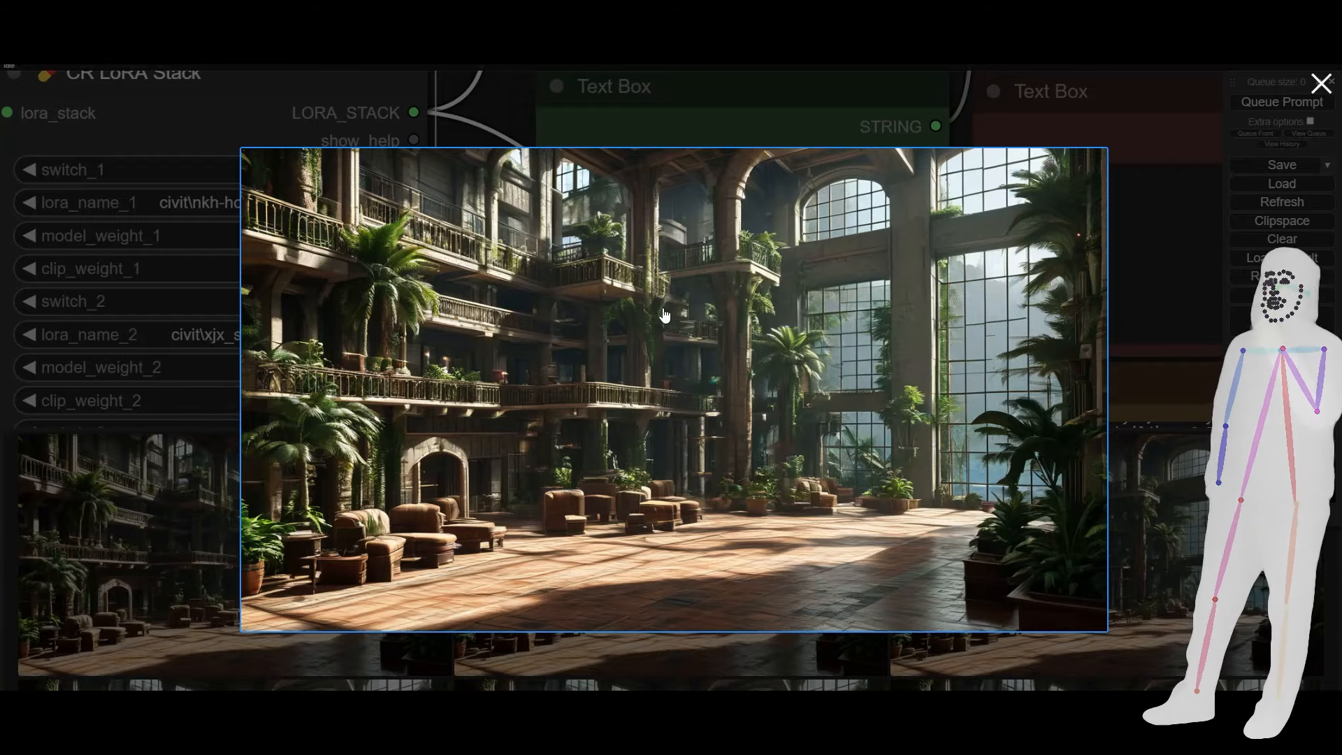
pyautogui.press('Escape')
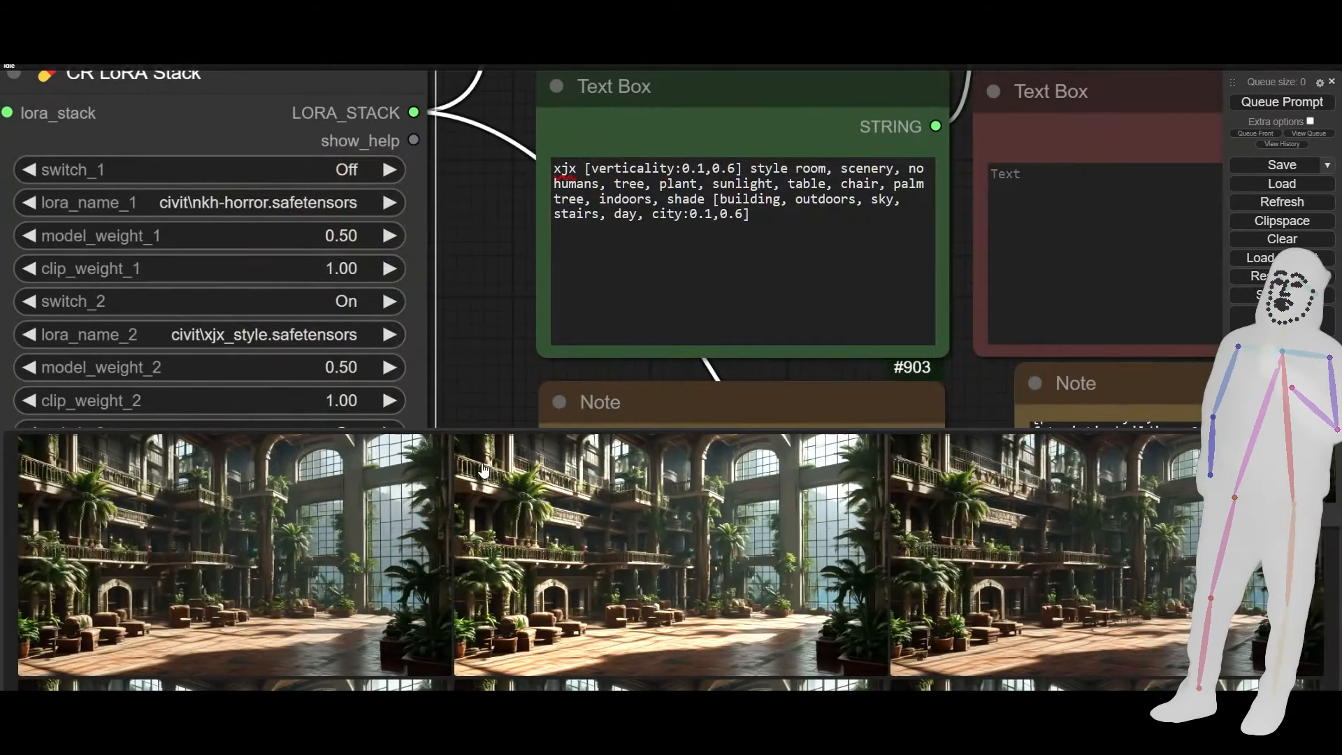
# - Set model_weight_2 to 0.40 and model_weight_3 to 0.80 in the LoRA stack and queue the prompt again
pyautogui.moveTo(489, 363); pyautogui.dragTo(598, 257)
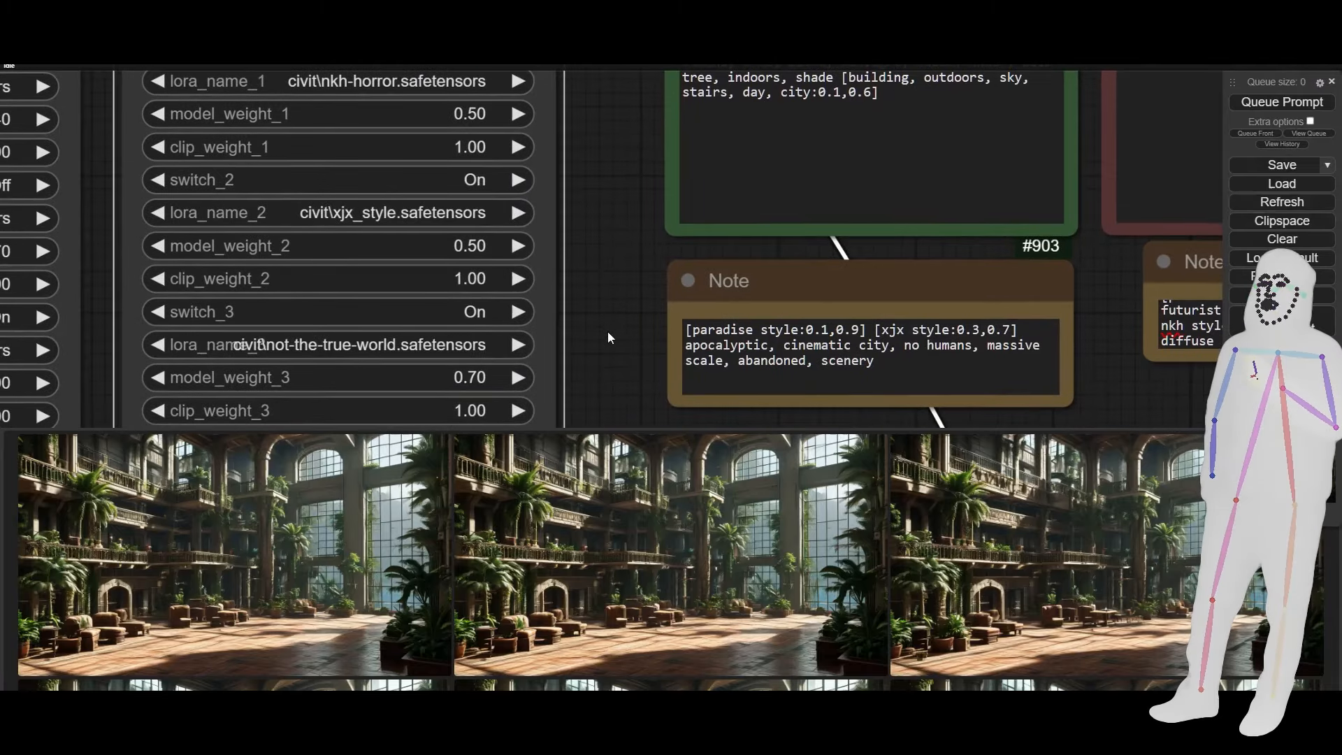
pyautogui.click(516, 378)
pyautogui.click(516, 378)
pyautogui.click(516, 378)
pyautogui.click(516, 378)
pyautogui.click(516, 378)
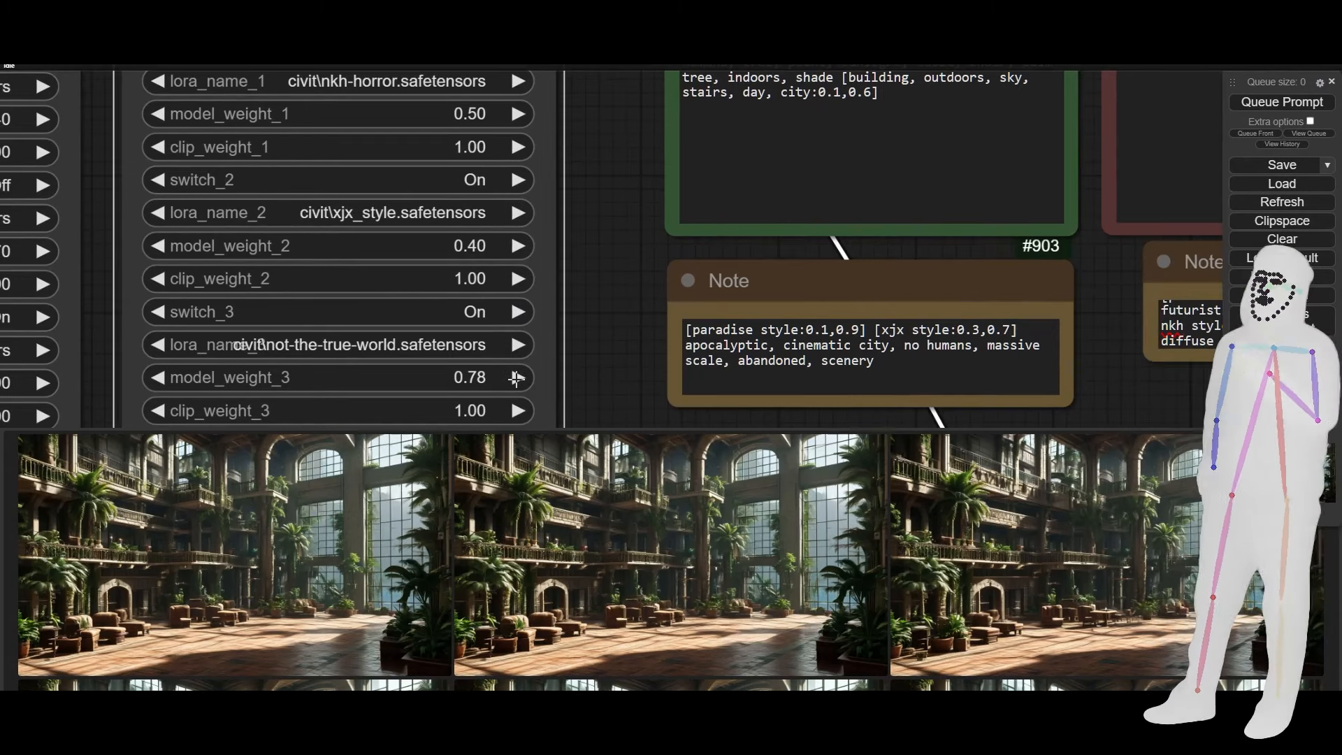
pyautogui.click(1281, 101)
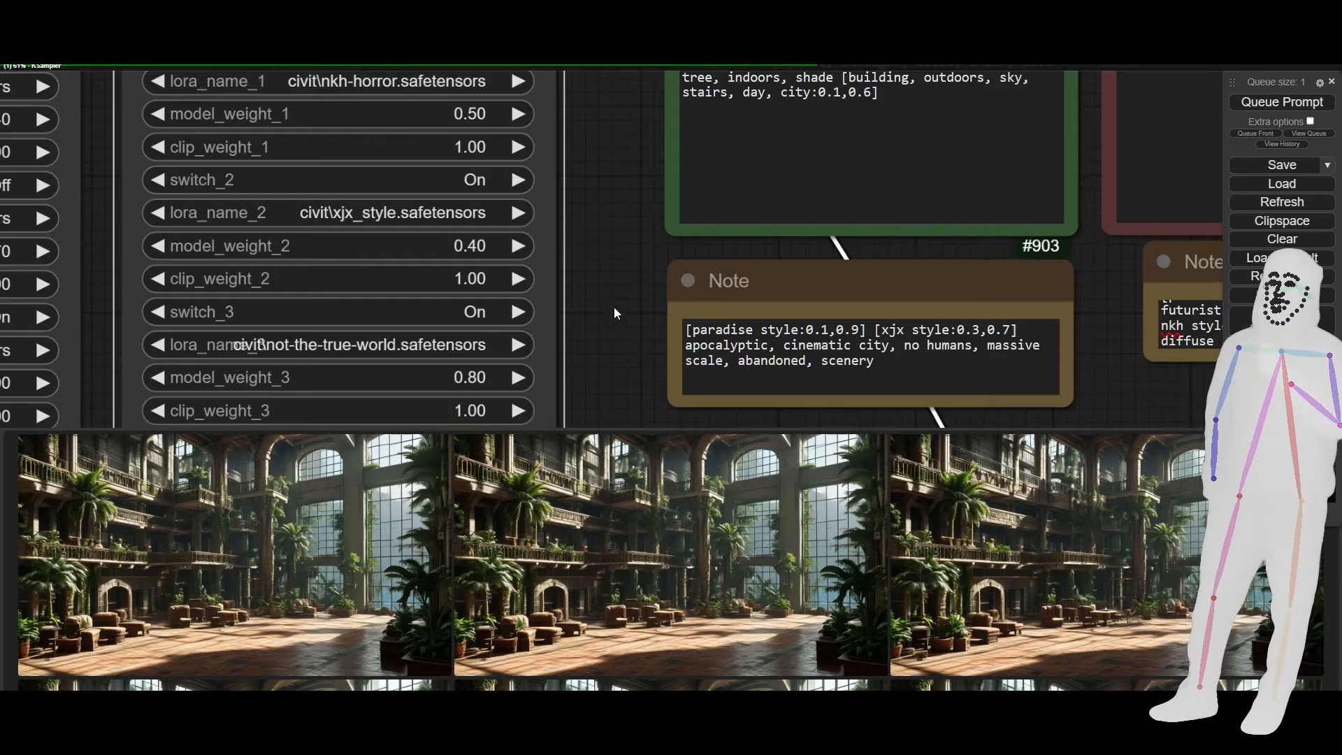
# - Inspect the newest room image at full size for the 0.40 and 0.80 weights, and close it
pyautogui.moveTo(613, 307); pyautogui.dragTo(594, 368)
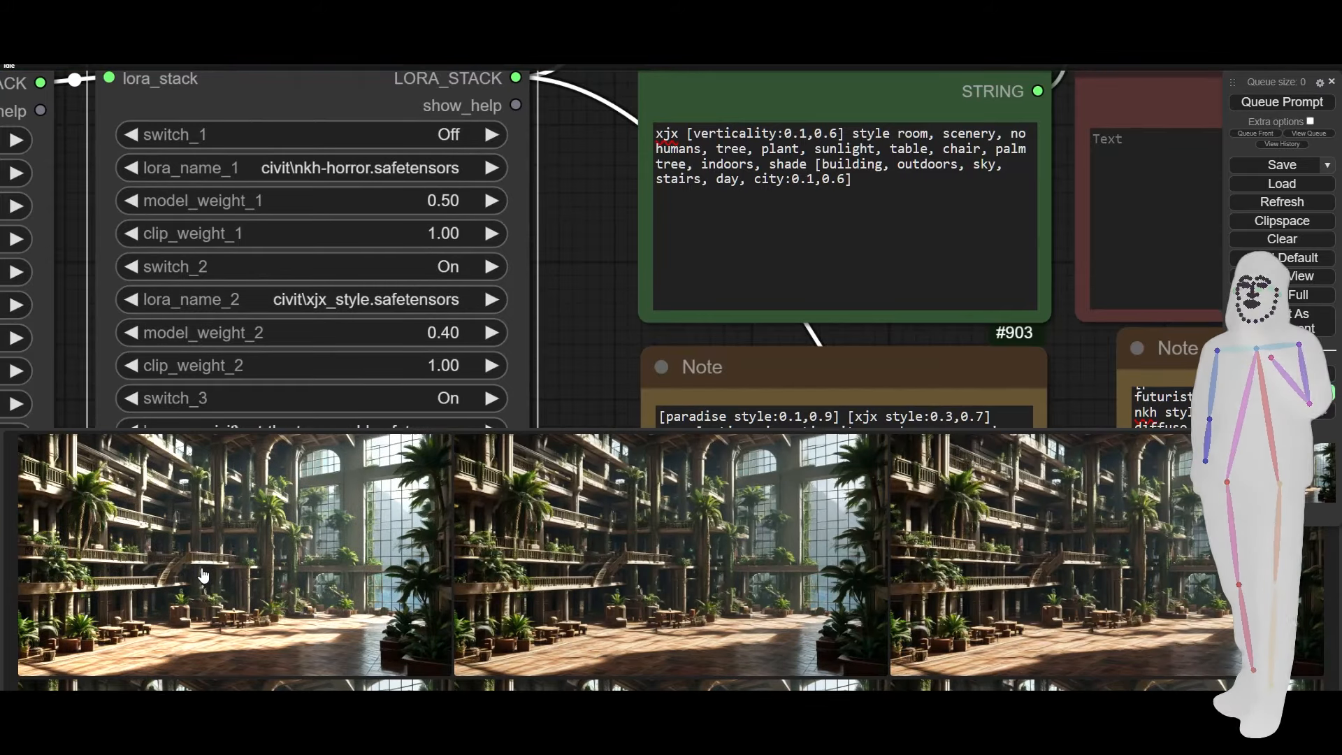
pyautogui.click(204, 573)
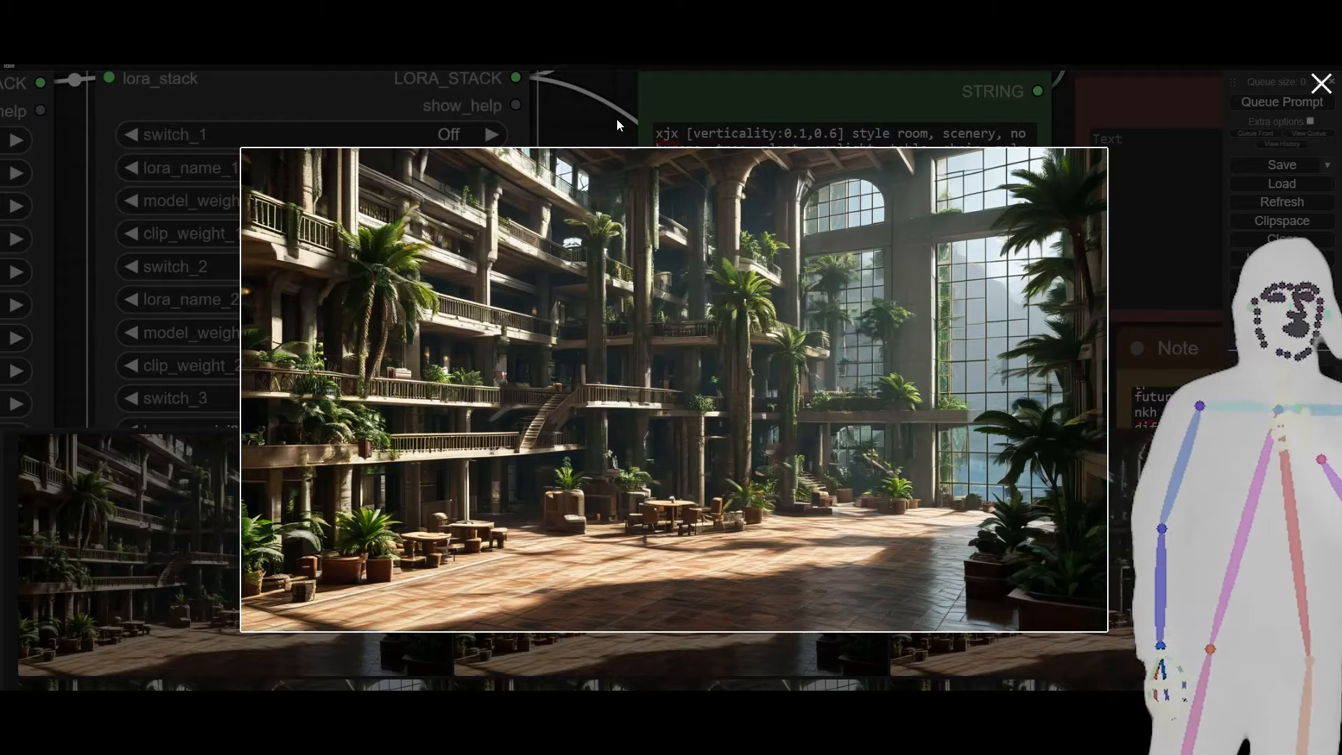
pyautogui.click(599, 116)
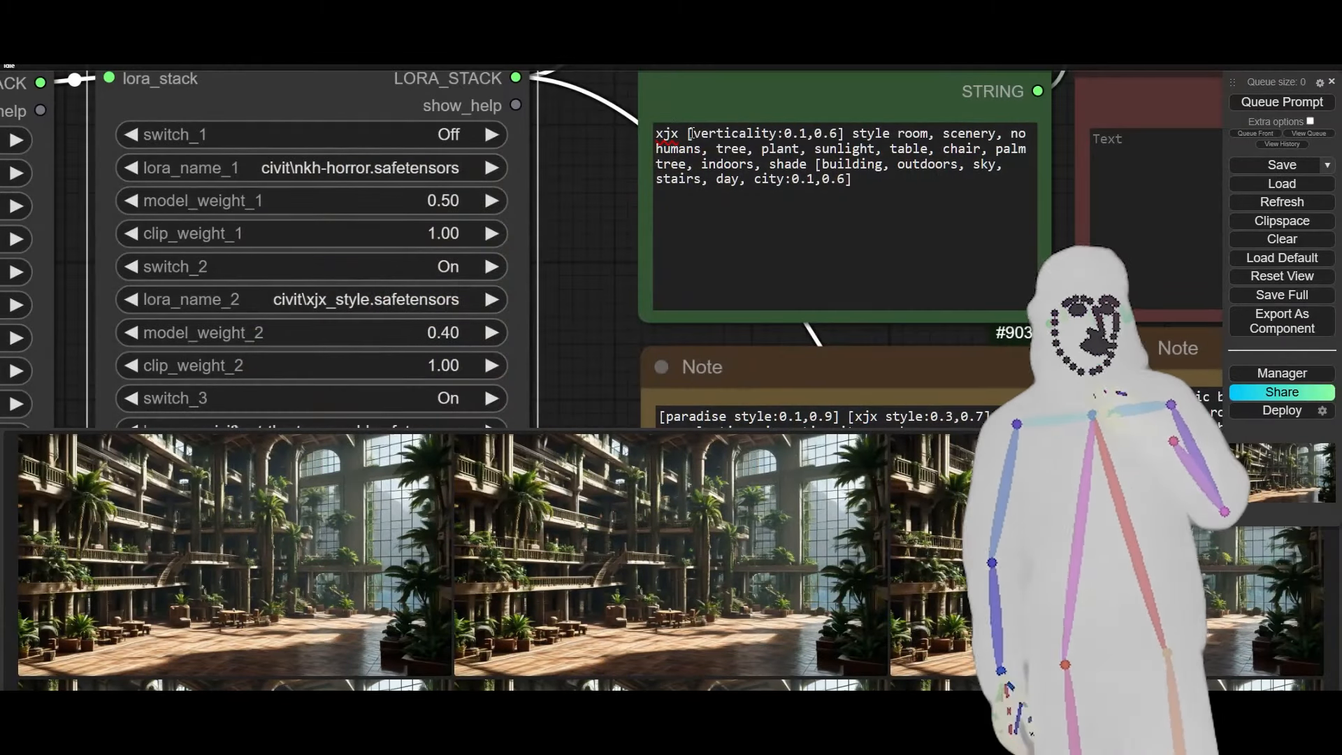
# - Highlight the verticality and building-to-city bracket contents in the prompt and check them against the enlarged newest image
pyautogui.moveTo(690, 133); pyautogui.dragTo(826, 133)
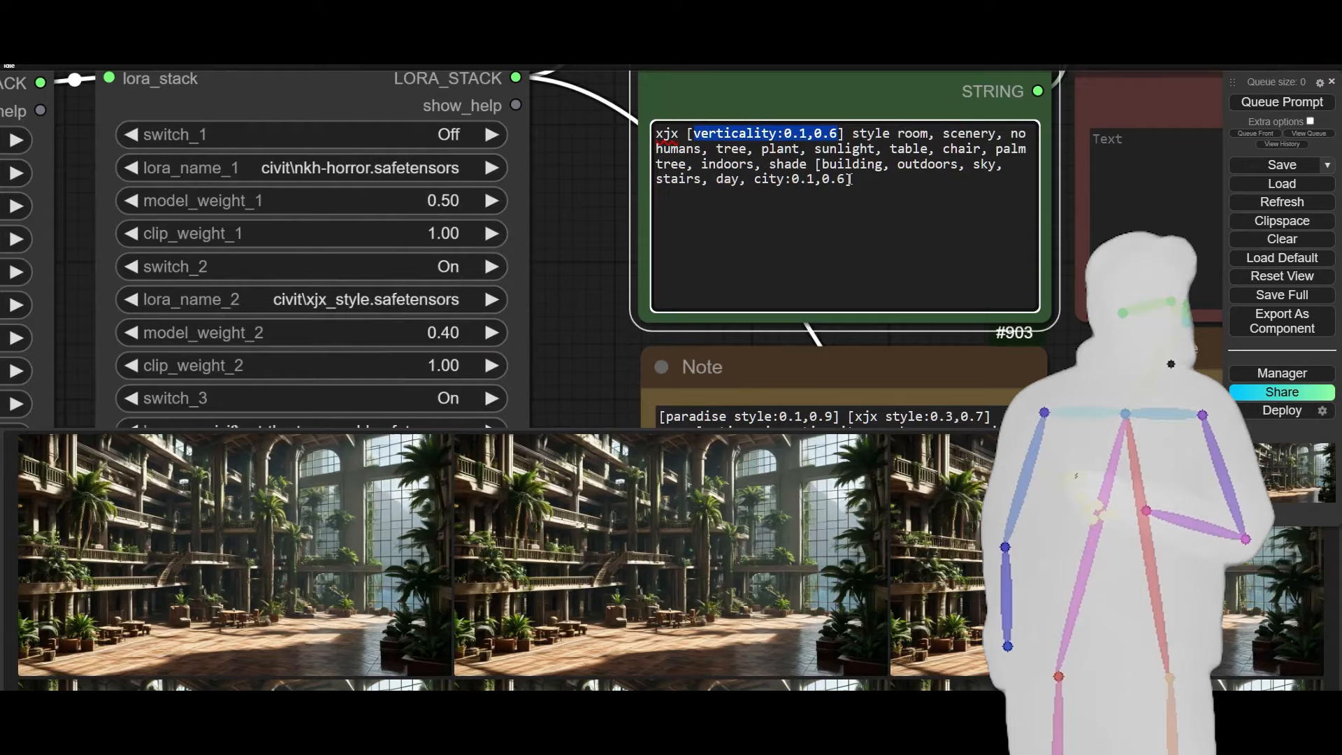
pyautogui.moveTo(849, 180); pyautogui.dragTo(822, 164)
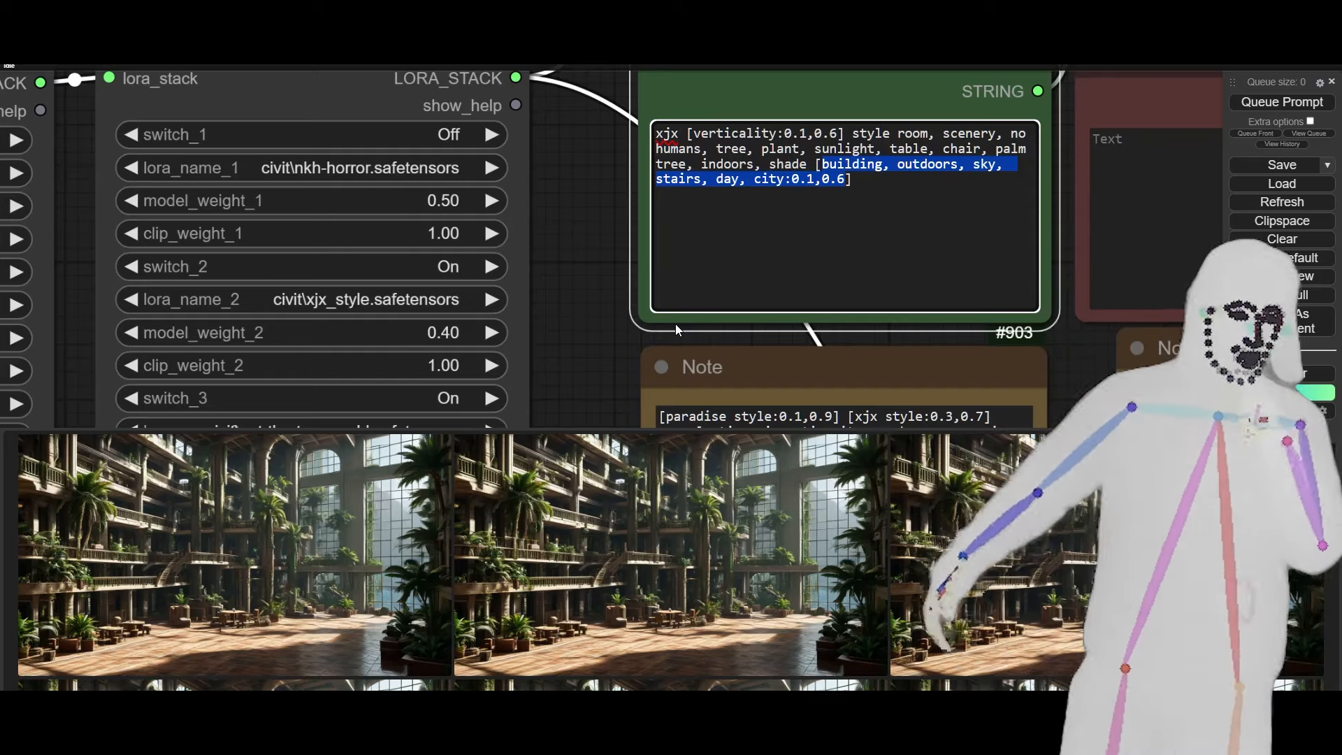
pyautogui.click(880, 194)
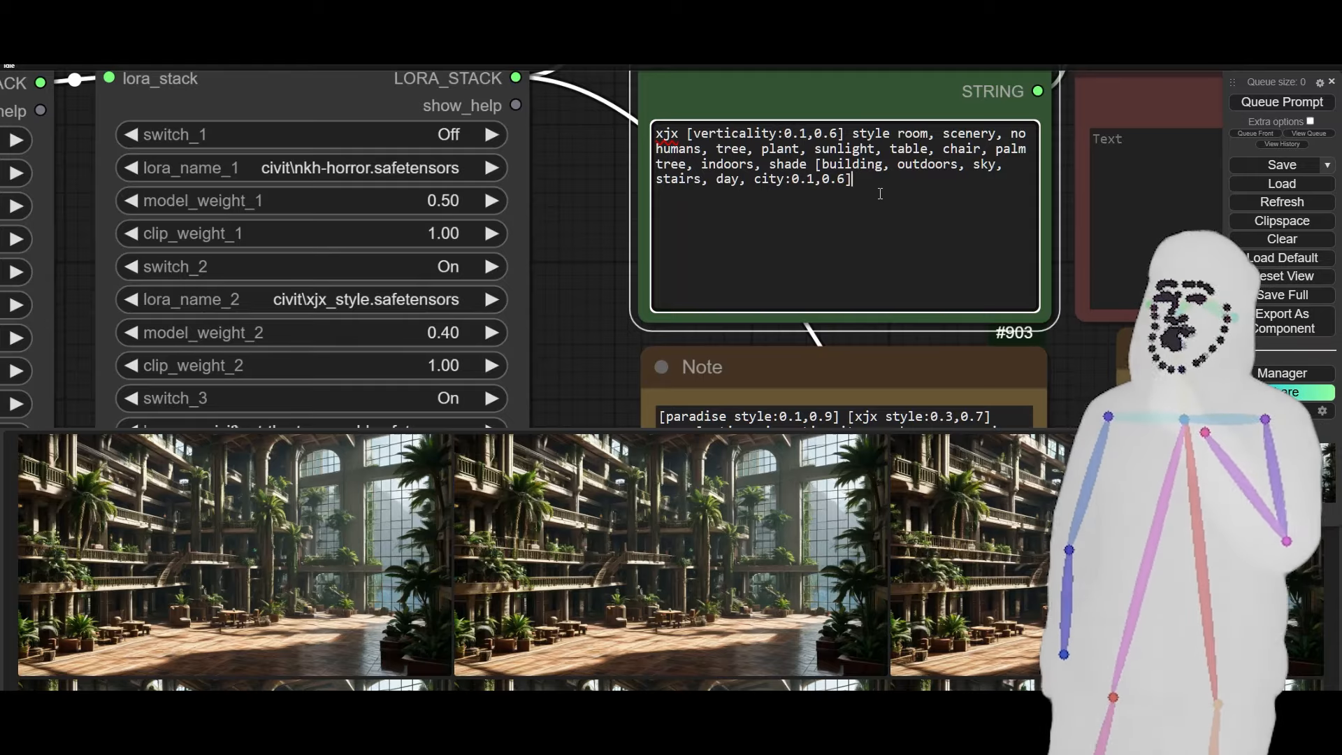
pyautogui.click(251, 502)
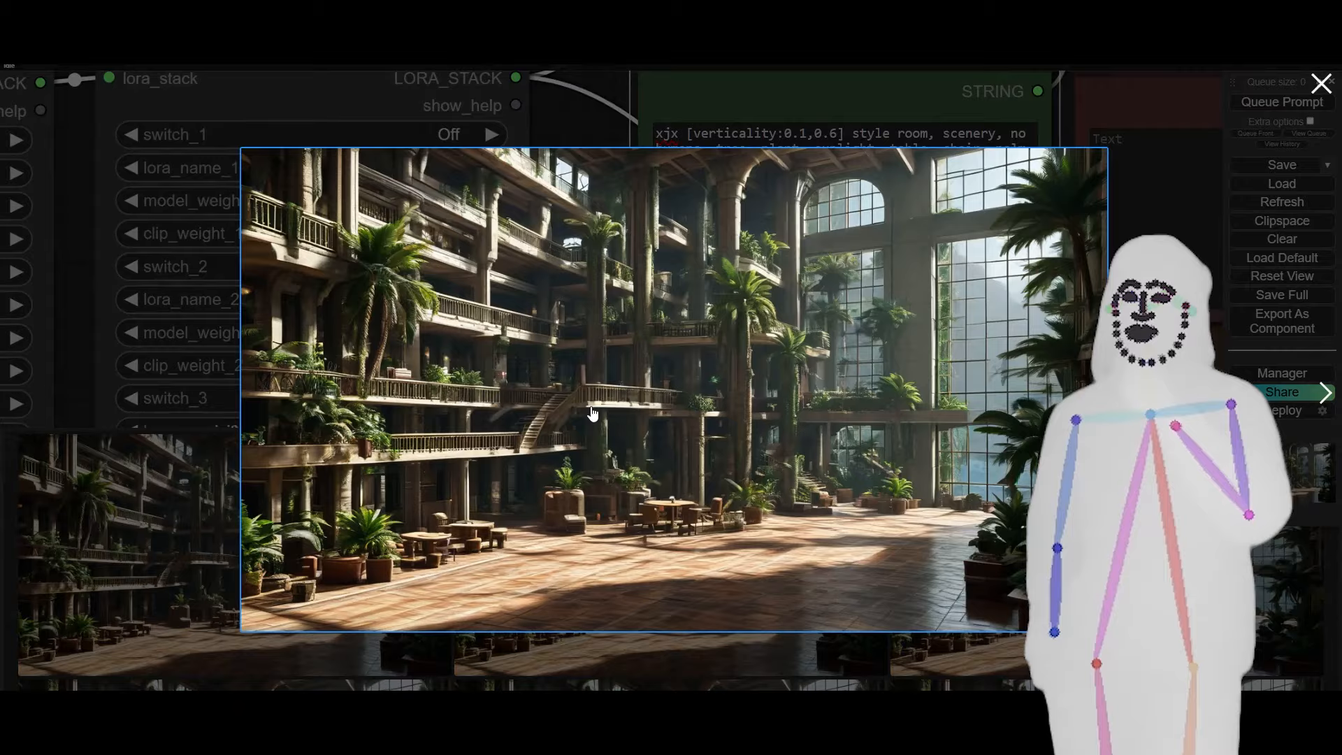
pyautogui.click(78, 394)
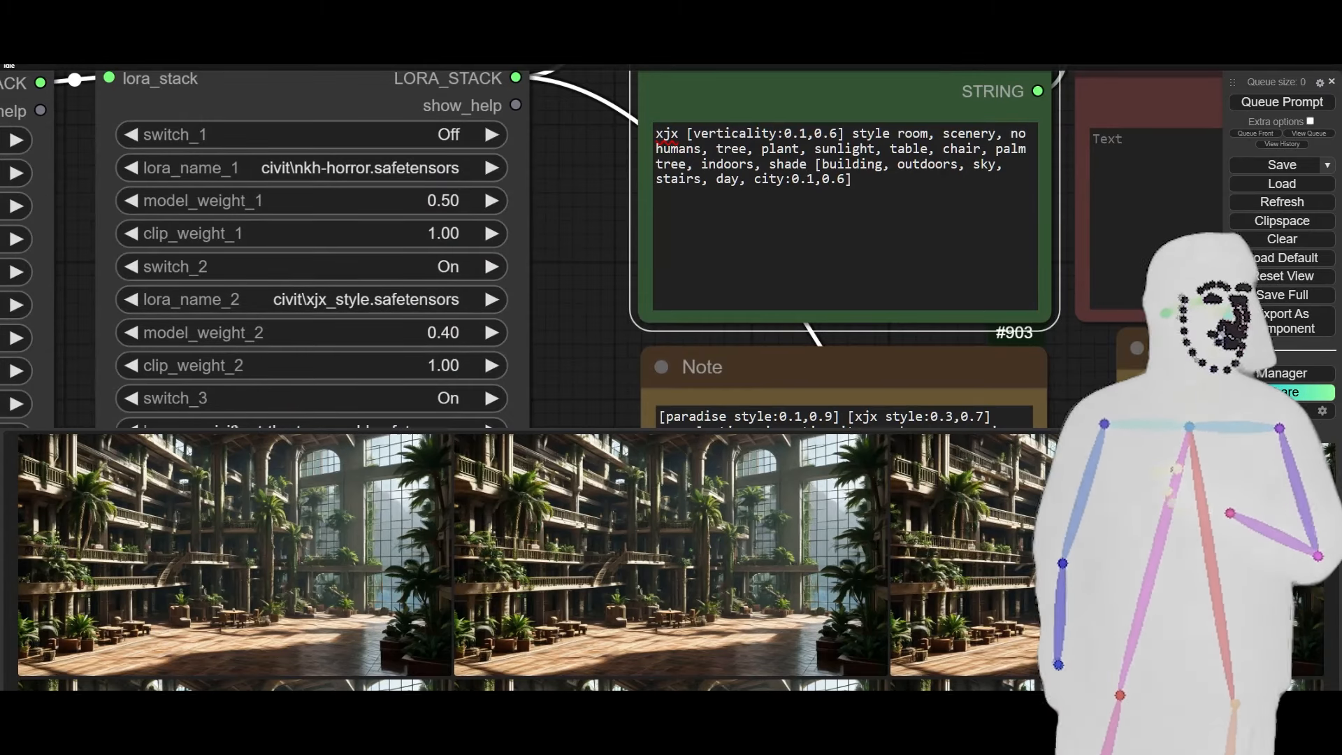
# - Replace verticality with hyperfutur and the second bracket's tags with "gears, building, steampunk, city, arch", keeping both 0.1,0.6 ranges
pyautogui.moveTo(779, 135); pyautogui.dragTo(709, 133)
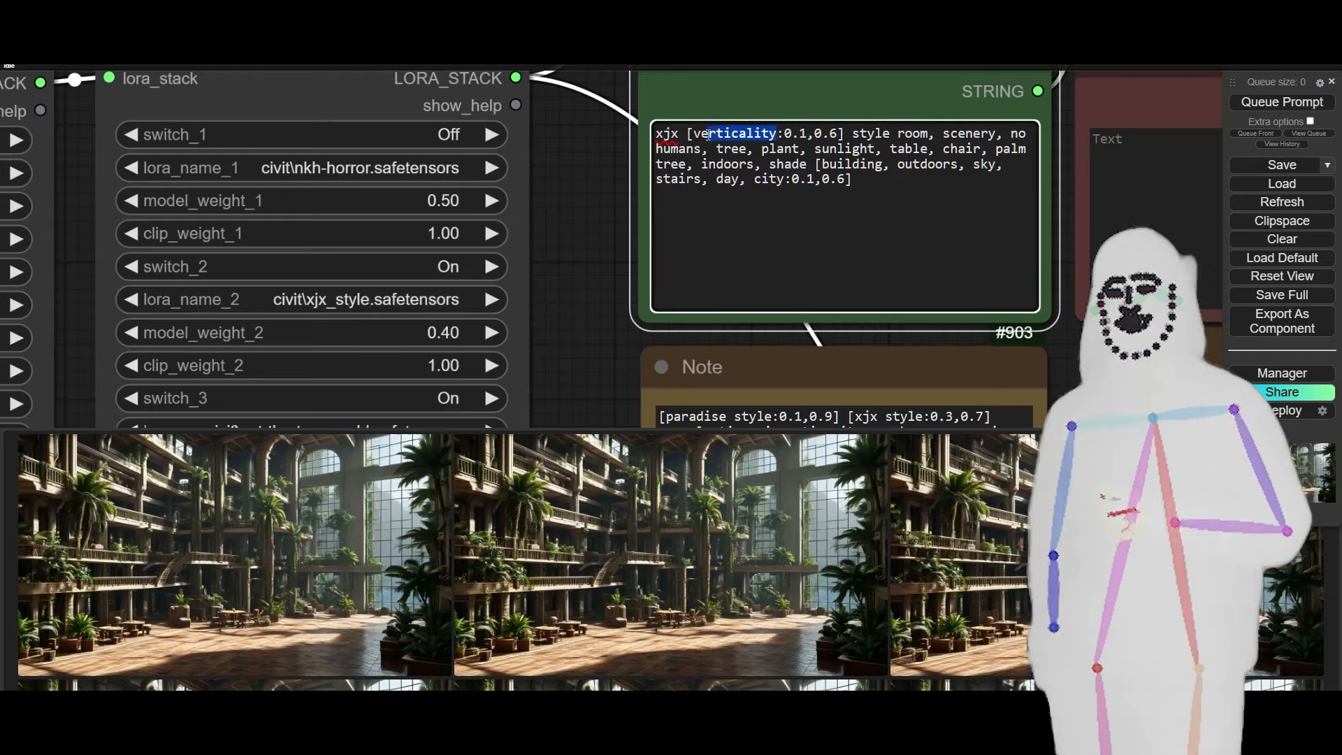
pyautogui.write('hyperfutur')
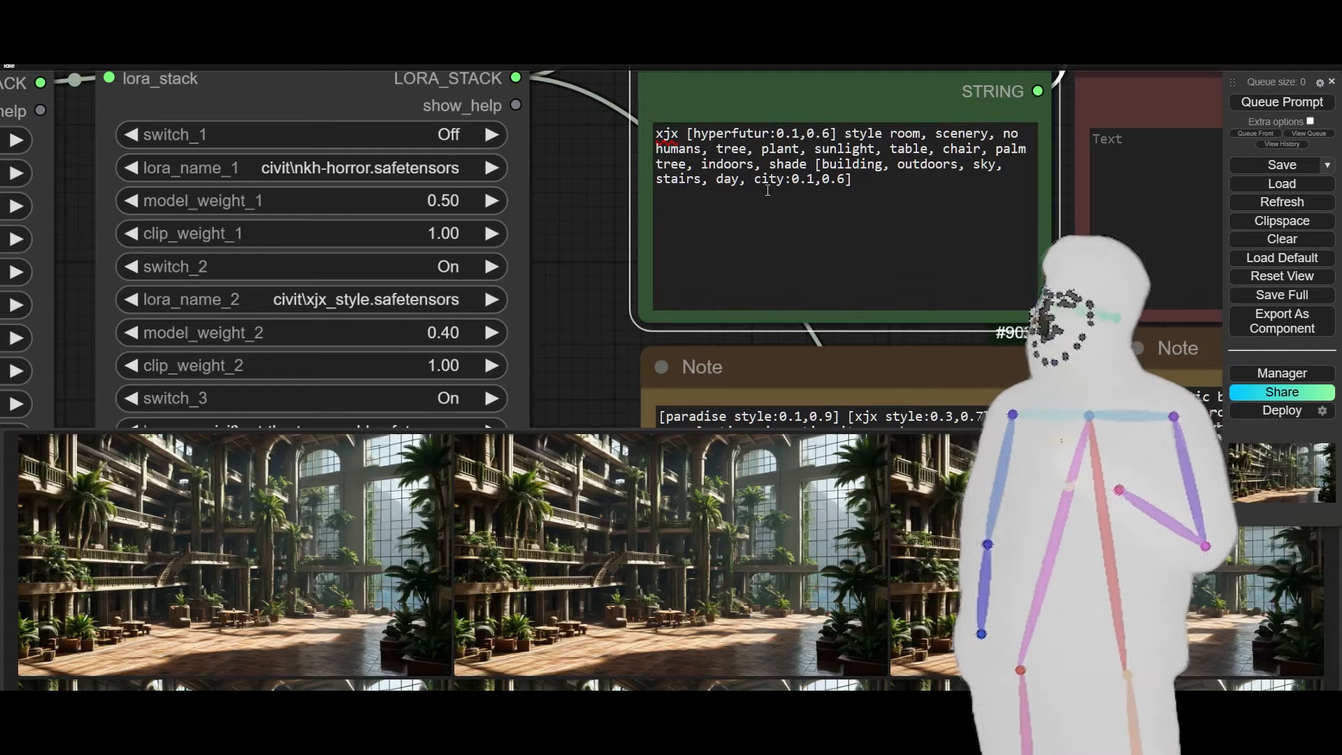
pyautogui.moveTo(783, 180); pyautogui.dragTo(843, 166)
pyautogui.write('gears, building, steampunk, city, arch')
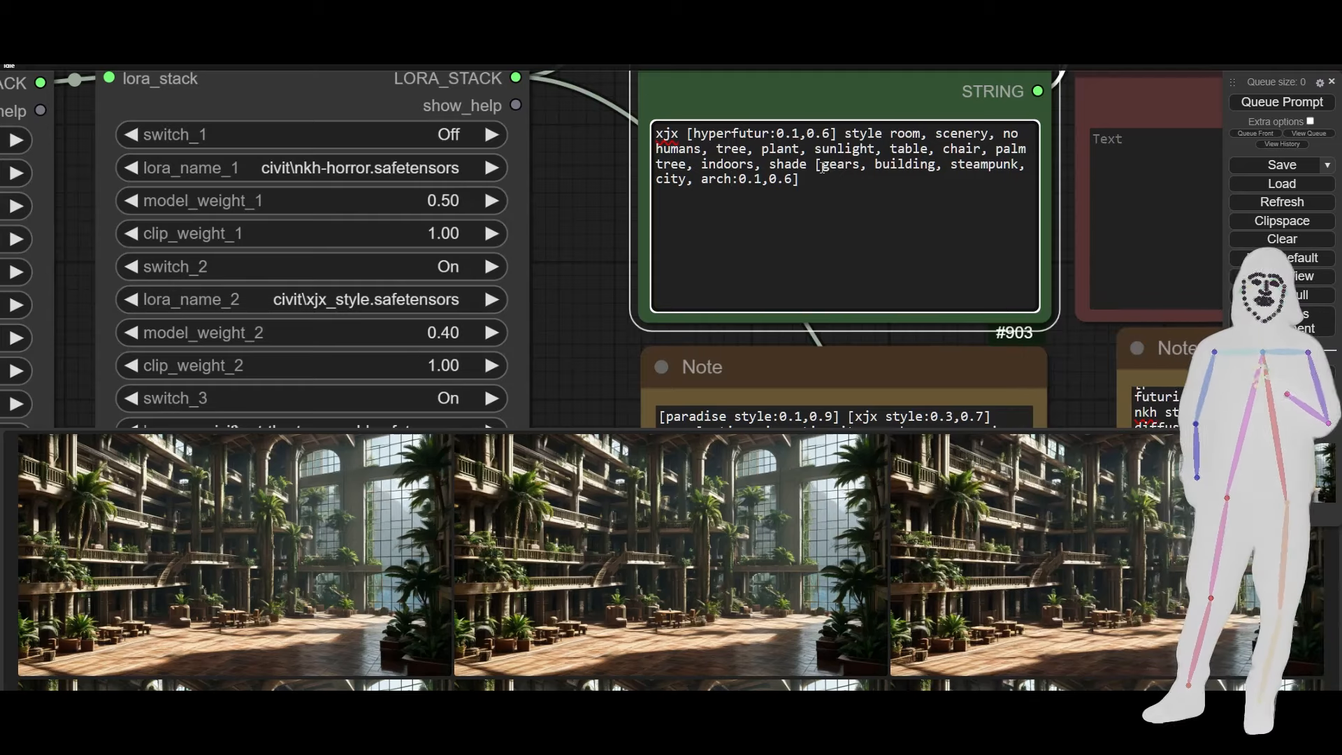
pyautogui.moveTo(822, 163); pyautogui.dragTo(801, 180)
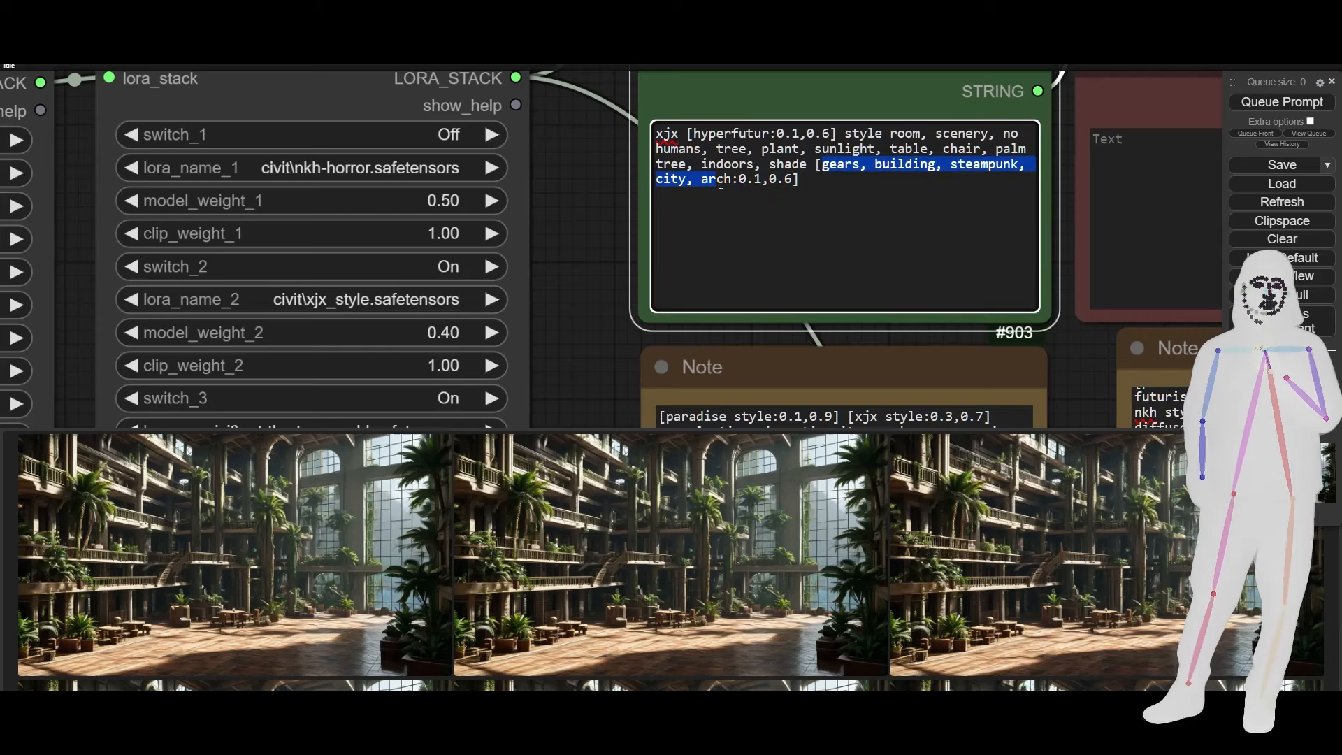
pyautogui.click(807, 191)
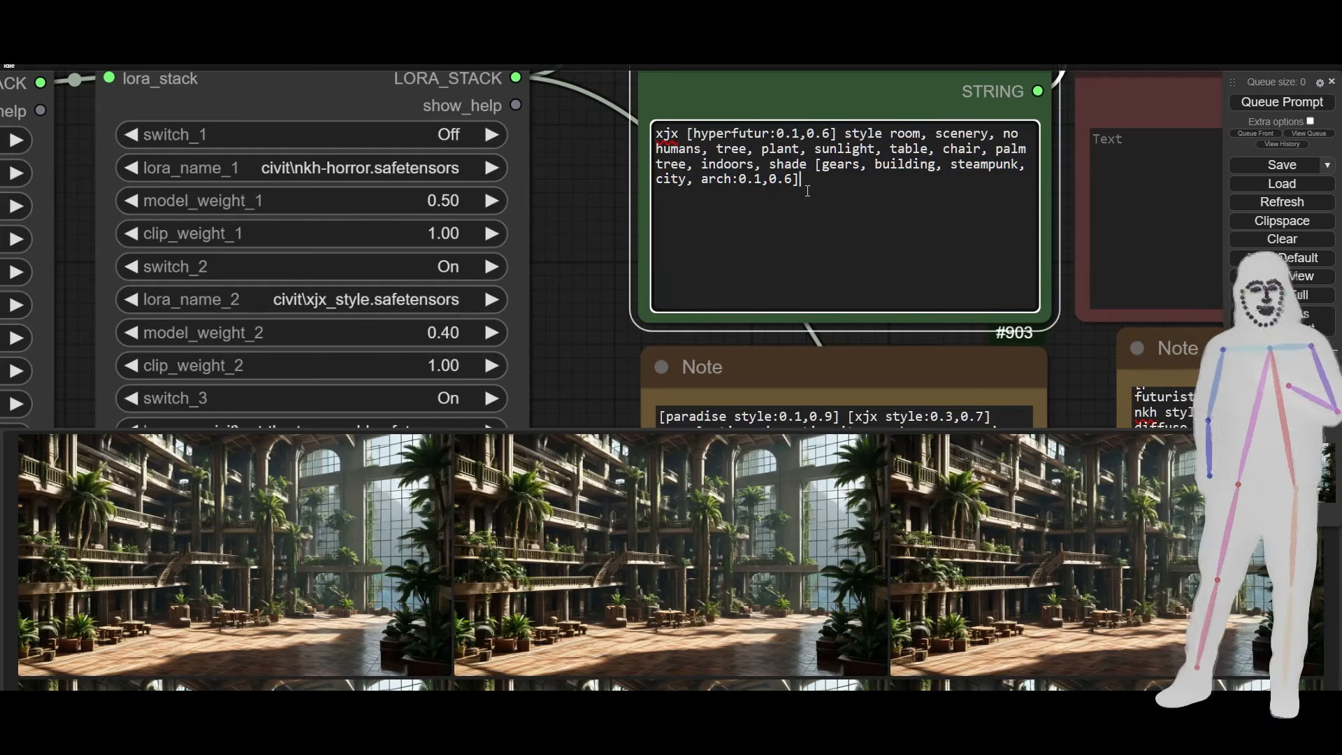
# - Queue the hyperfutur steampunk prompt and enlarge the newest image to inspect it
pyautogui.click(1292, 105)
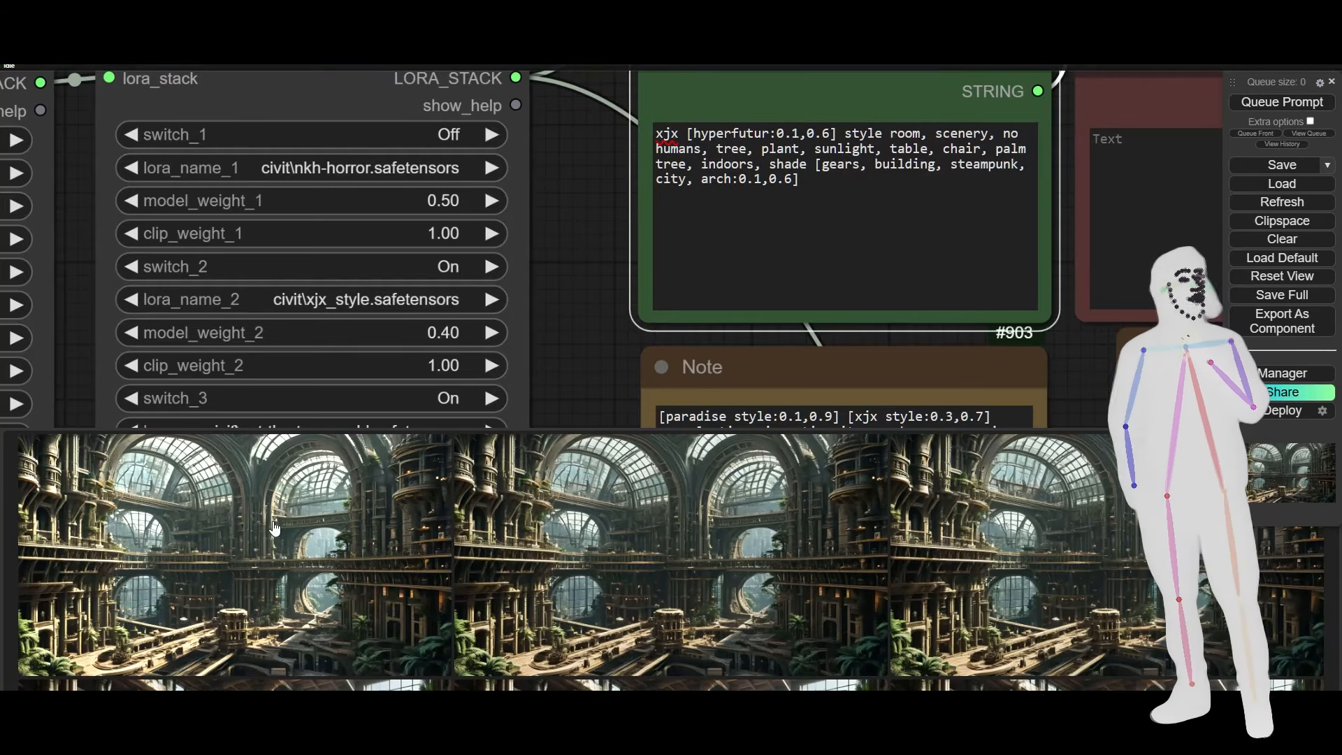
pyautogui.click(251, 555)
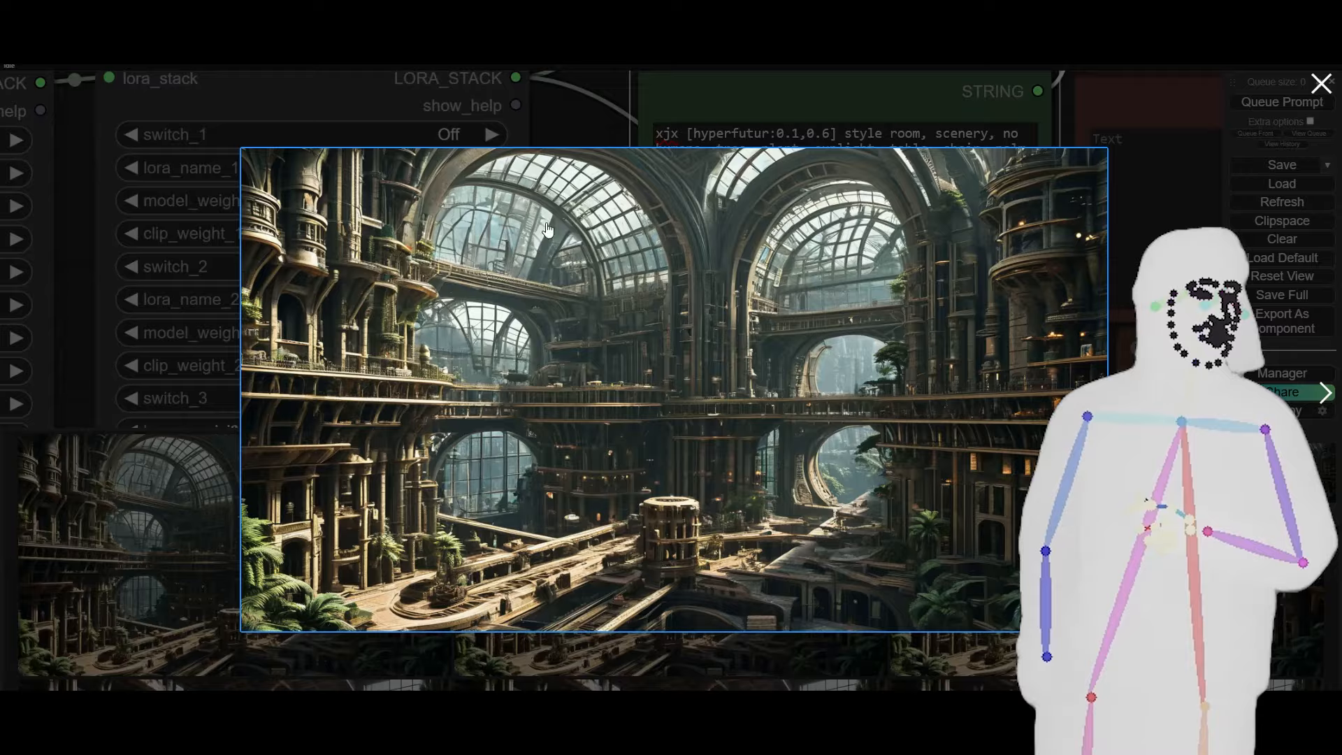
pyautogui.click(595, 656)
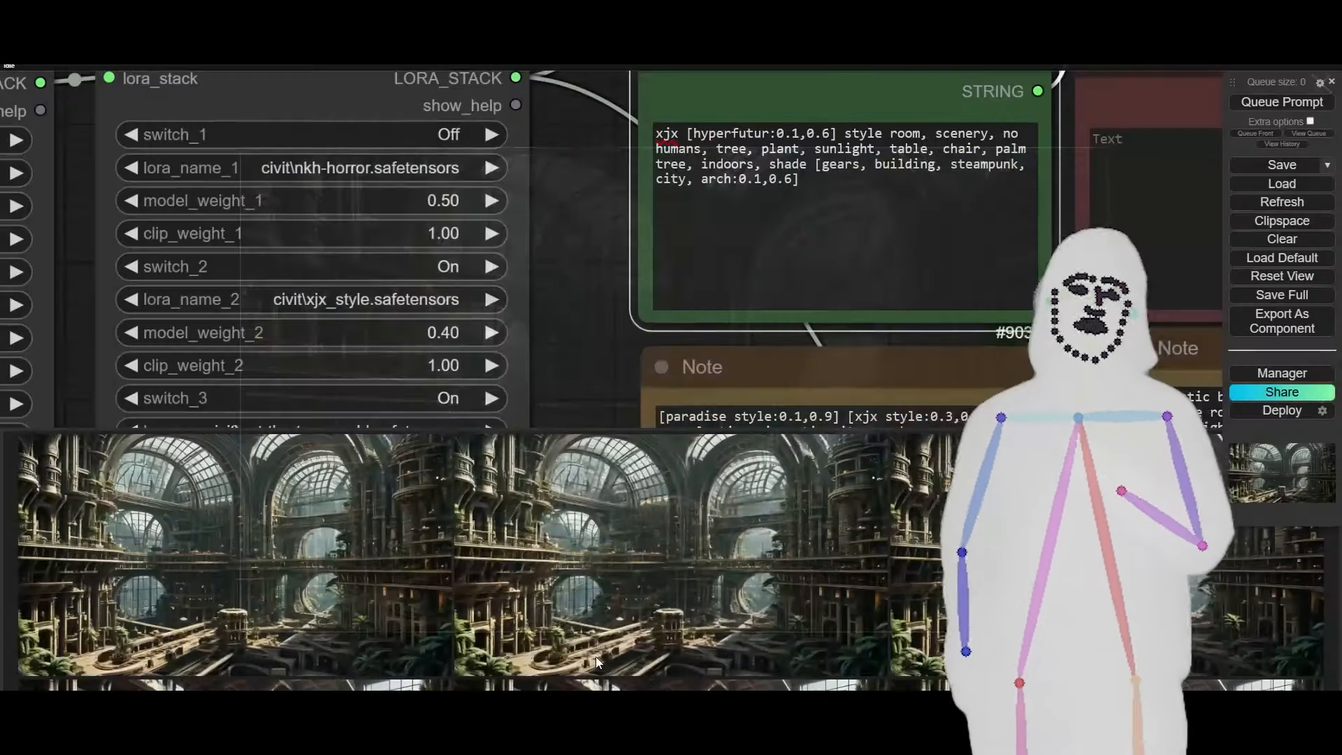
# - Go back through the image feed to the earliest results and enlarge the horned demon image
pyautogui.scroll(-5, 595, 656)
pyautogui.scroll(-10, 613, 549)
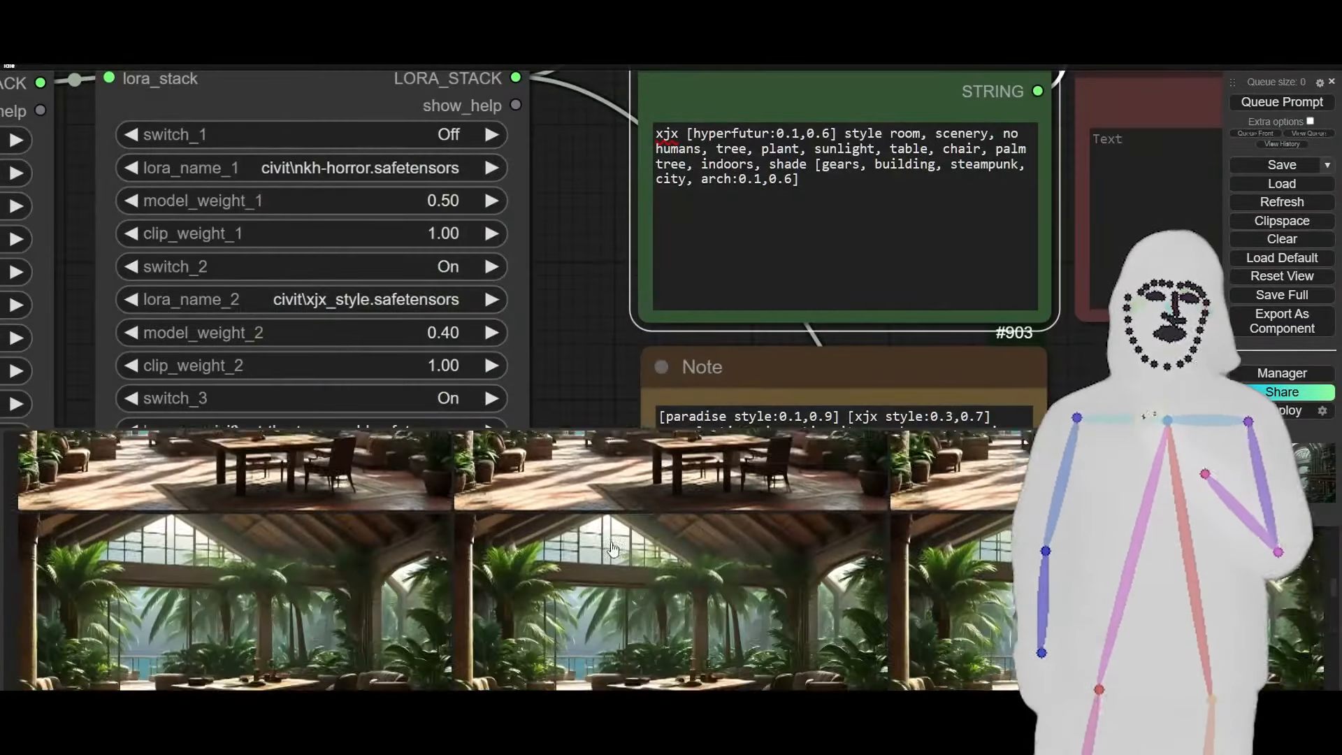
pyautogui.scroll(-5, 613, 548)
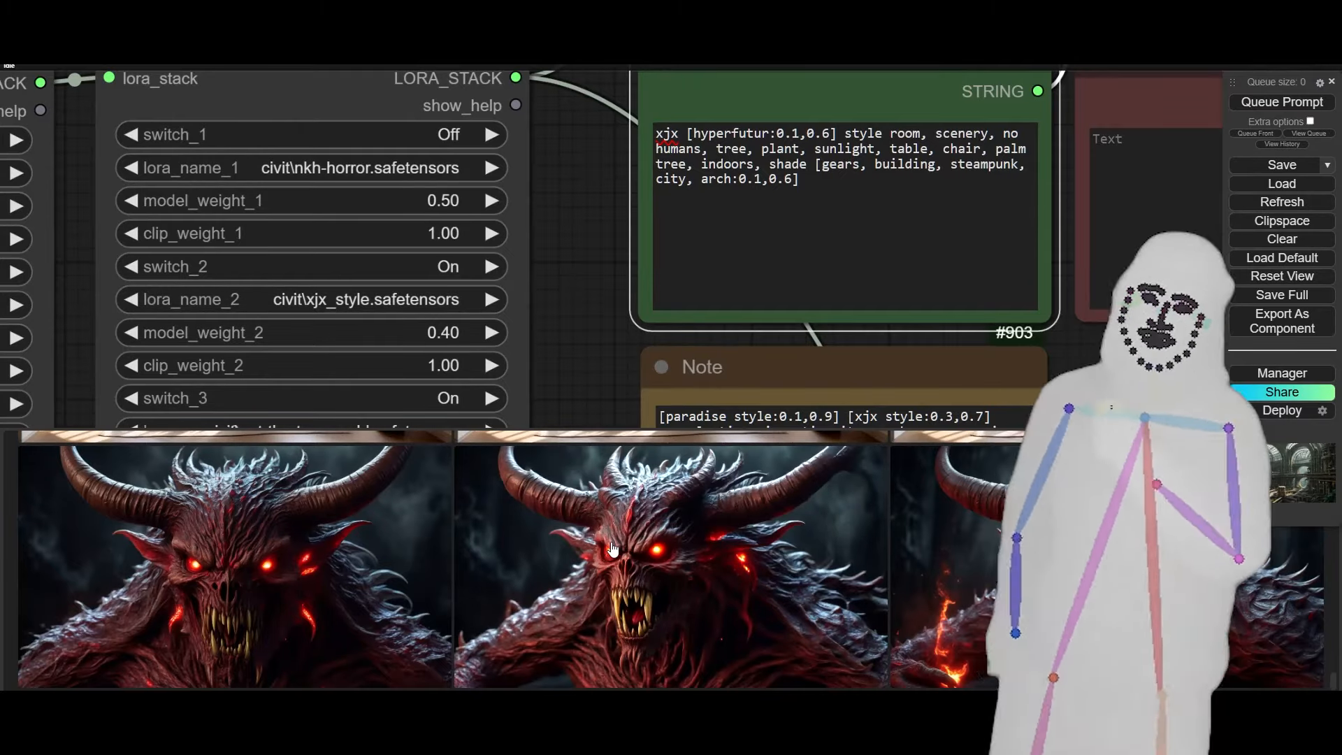
pyautogui.click(211, 569)
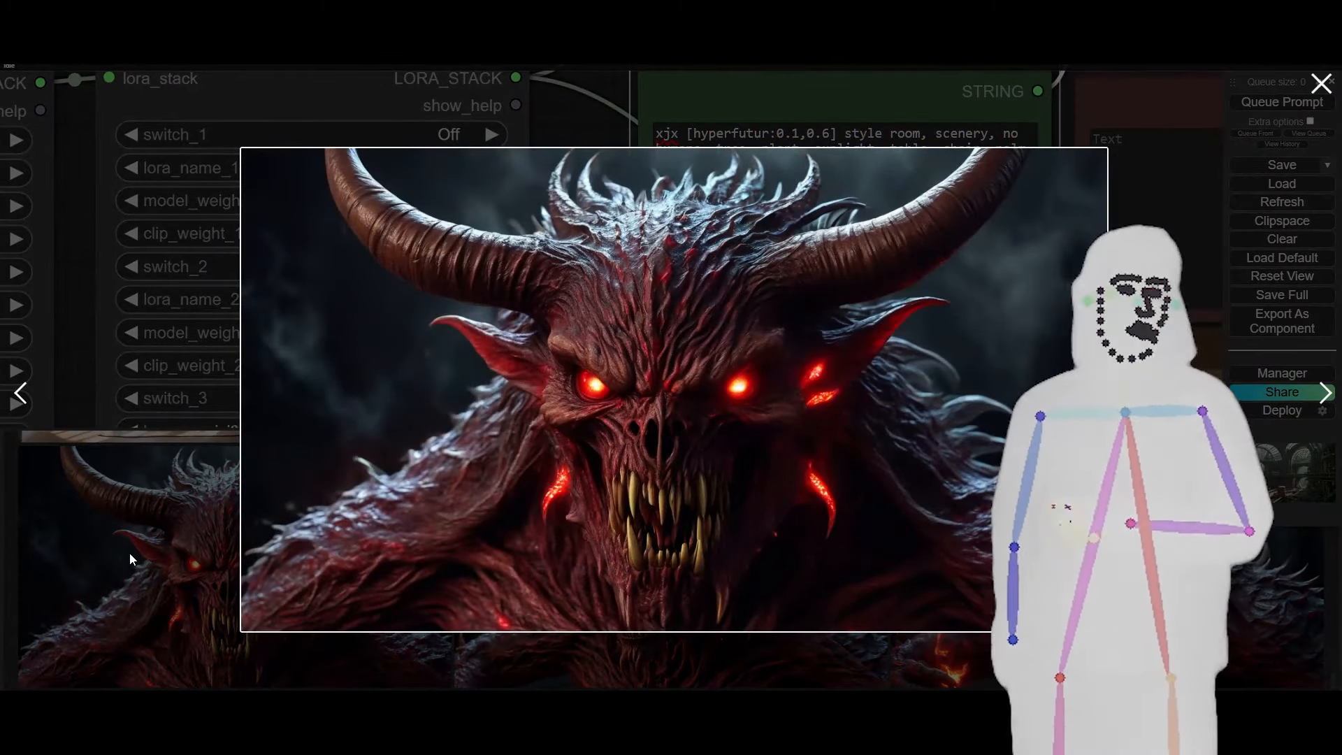
pyautogui.click(129, 552)
# - Enlarge the early white room with potted plants and the darker plant-filled lounge to compare how the style progressed
pyautogui.scroll(3, 208, 566)
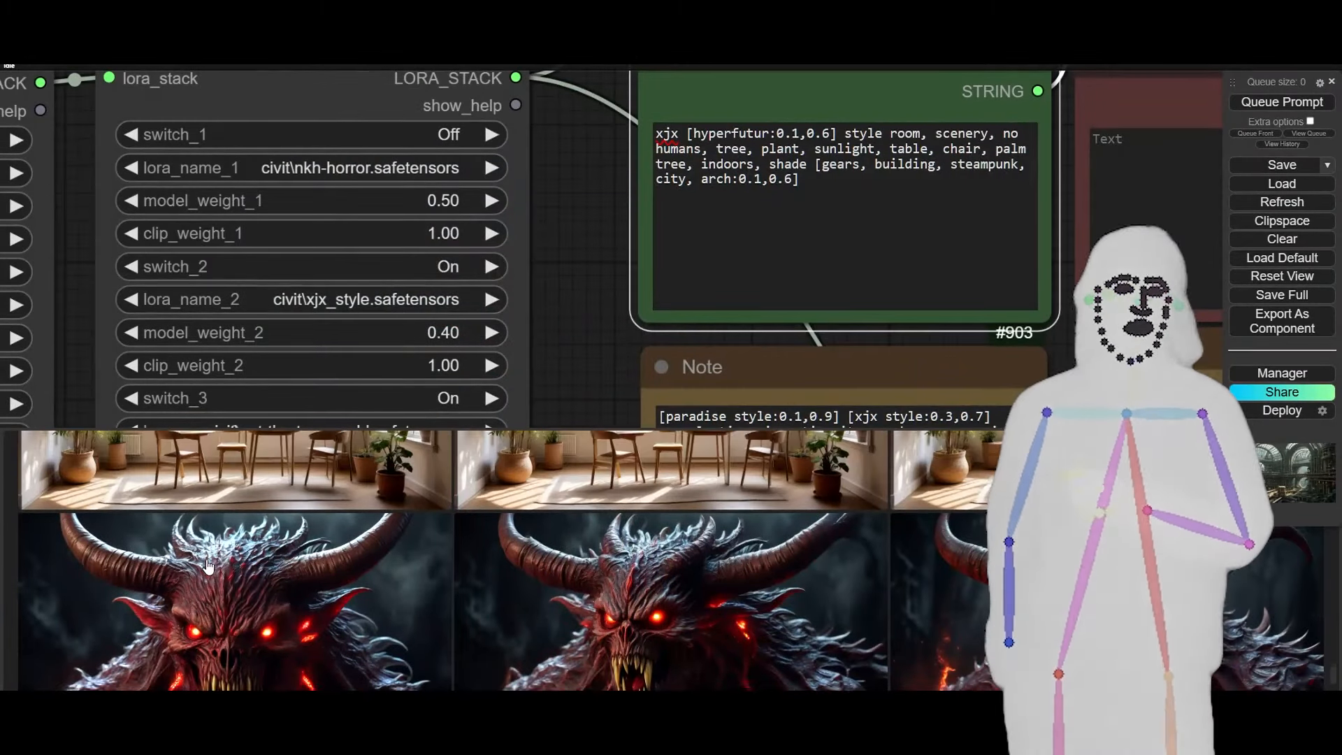
pyautogui.scroll(3, 207, 566)
pyautogui.click(248, 555)
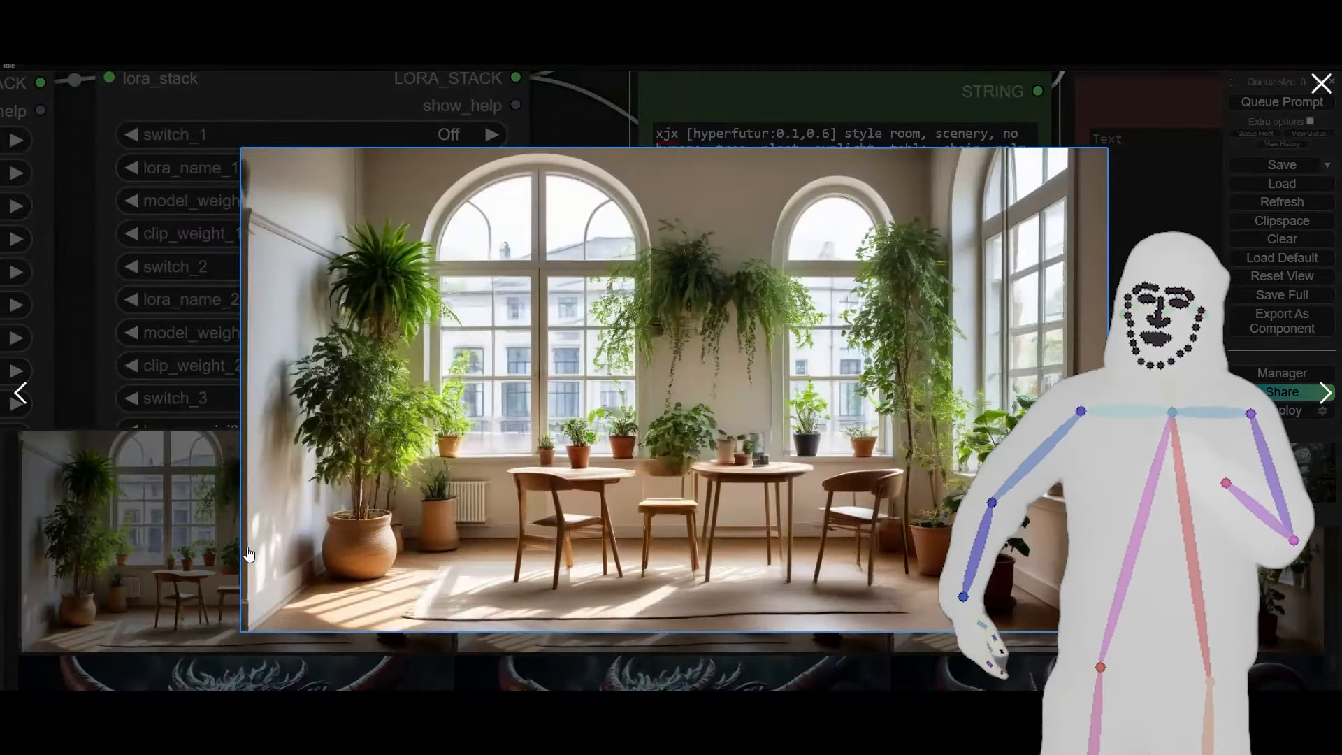
pyautogui.click(178, 551)
pyautogui.scroll(2, 308, 548)
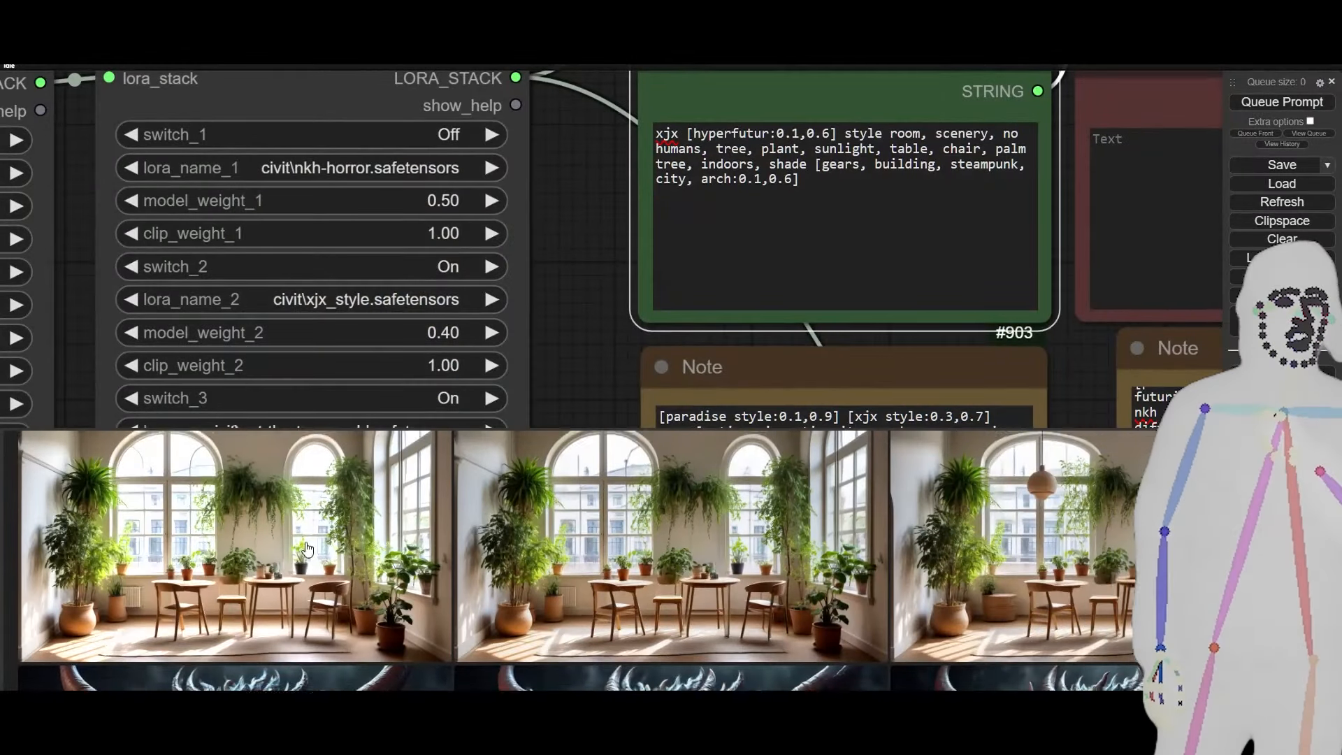
pyautogui.scroll(3, 307, 548)
pyautogui.click(308, 552)
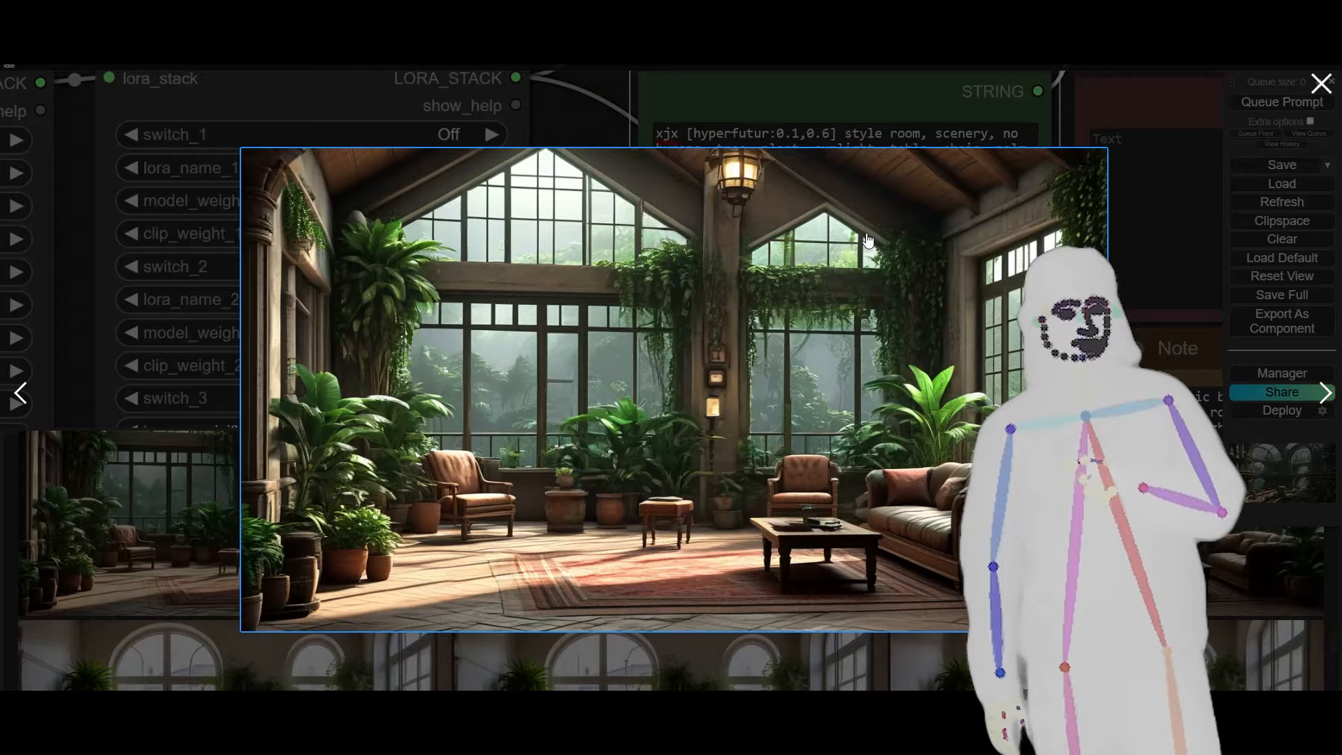
pyautogui.click(203, 504)
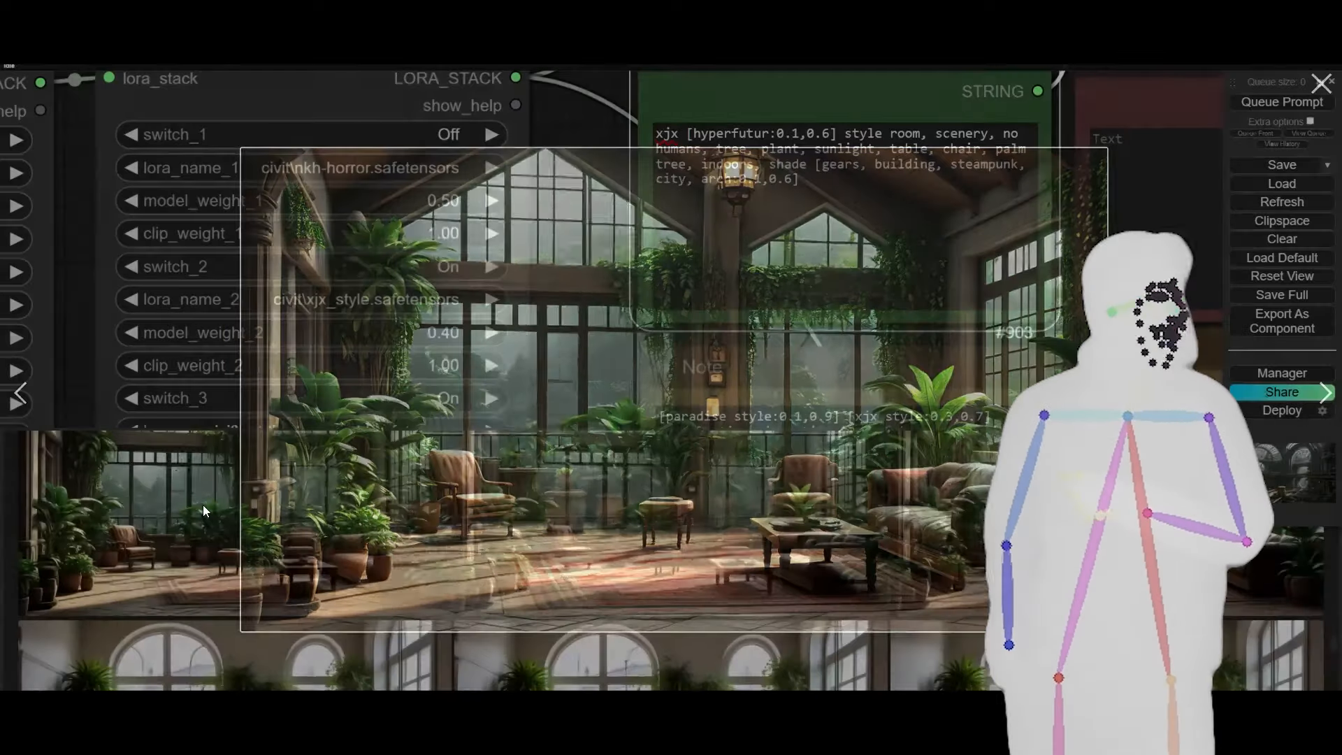
# - Browse the image feed through the earlier plant-filled room results to compare how the style changed between generations
pyautogui.scroll(3, 204, 512)
pyautogui.scroll(-5, 209, 531)
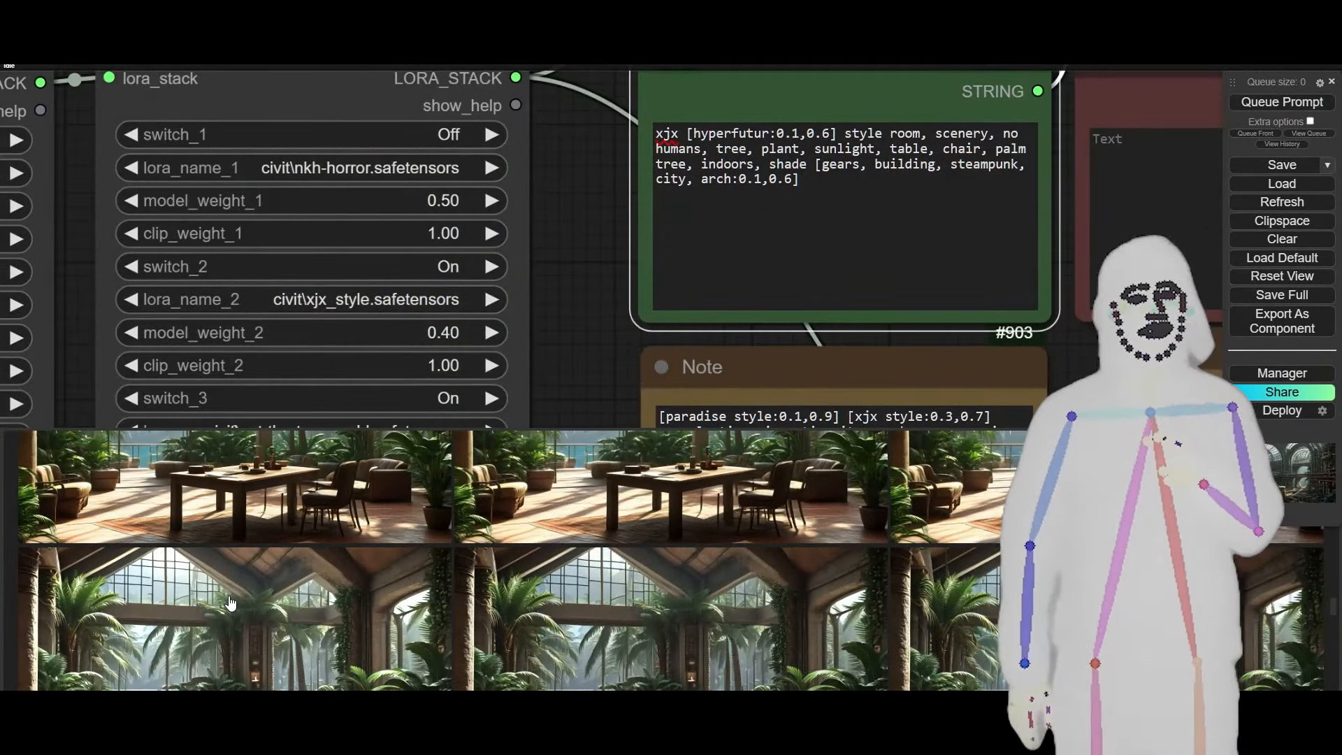
pyautogui.scroll(-3, 233, 602)
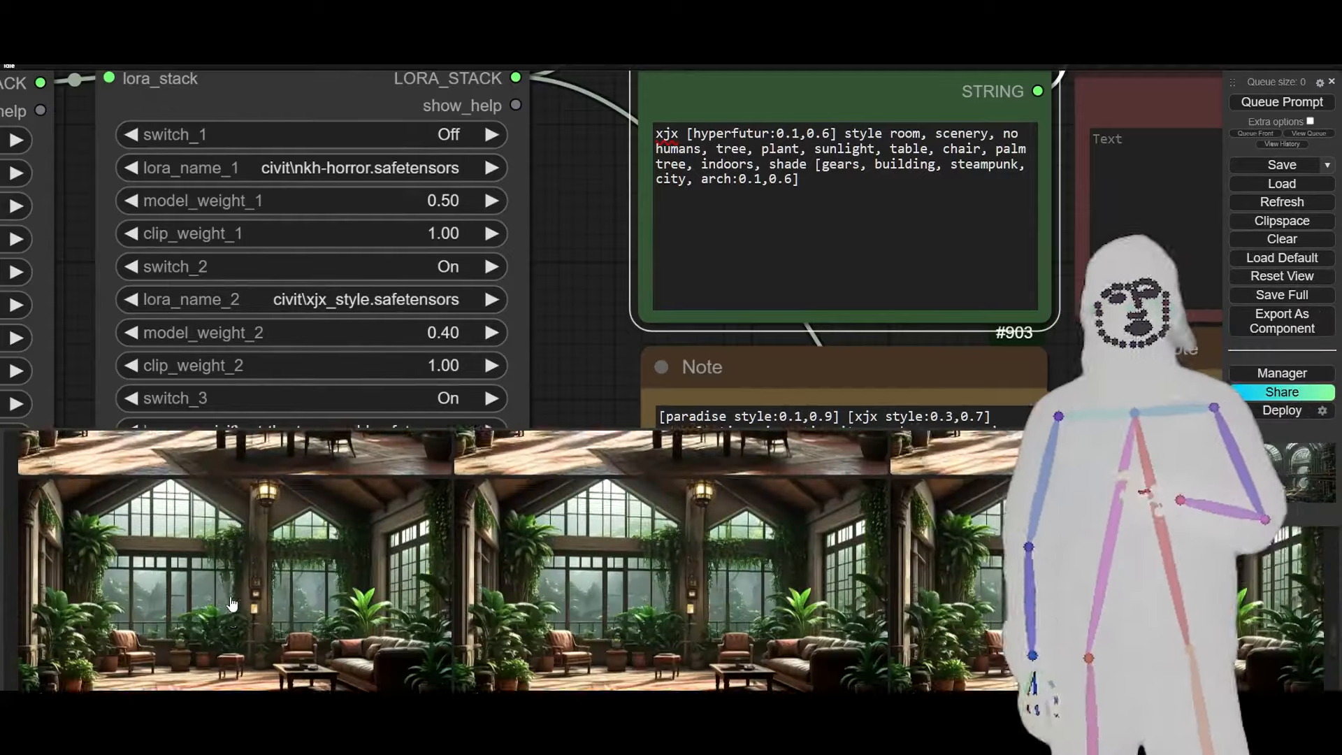
pyautogui.scroll(3, 232, 602)
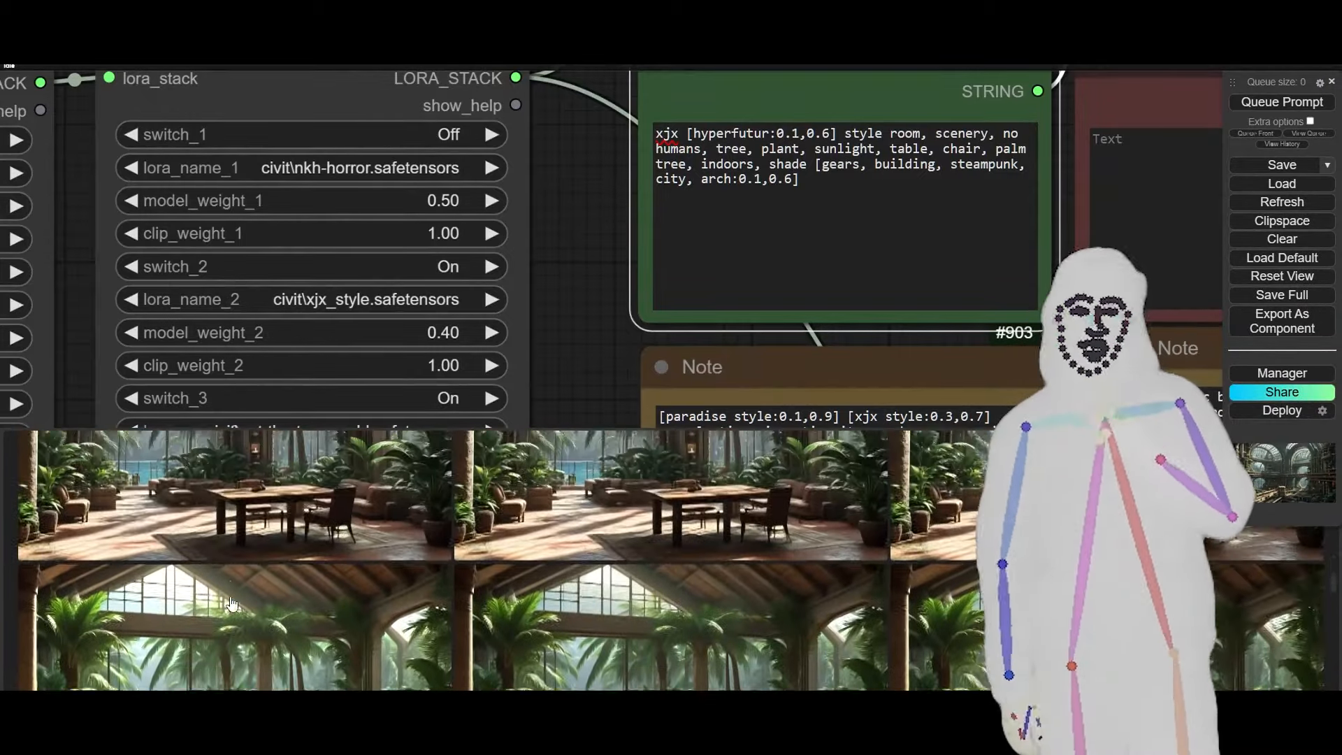
pyautogui.scroll(-3, 232, 603)
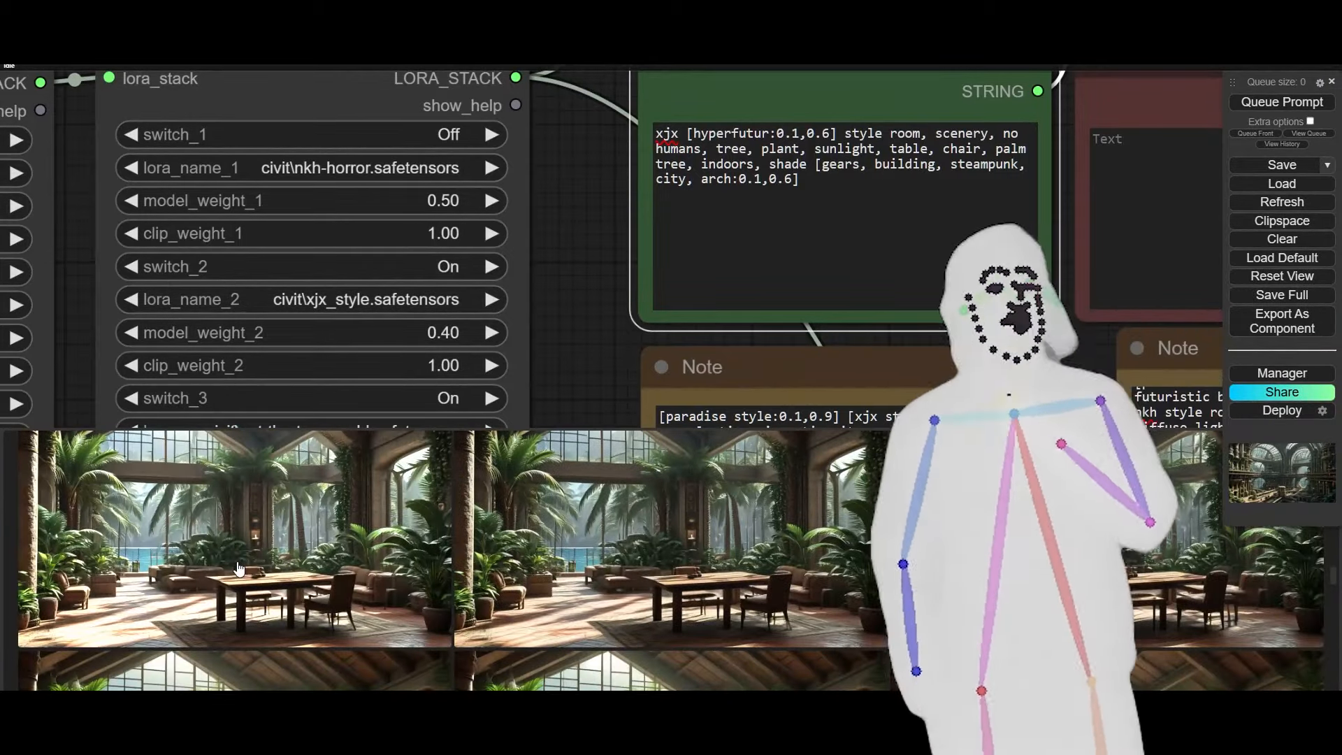
pyautogui.scroll(3, 290, 564)
pyautogui.scroll(-5, 289, 563)
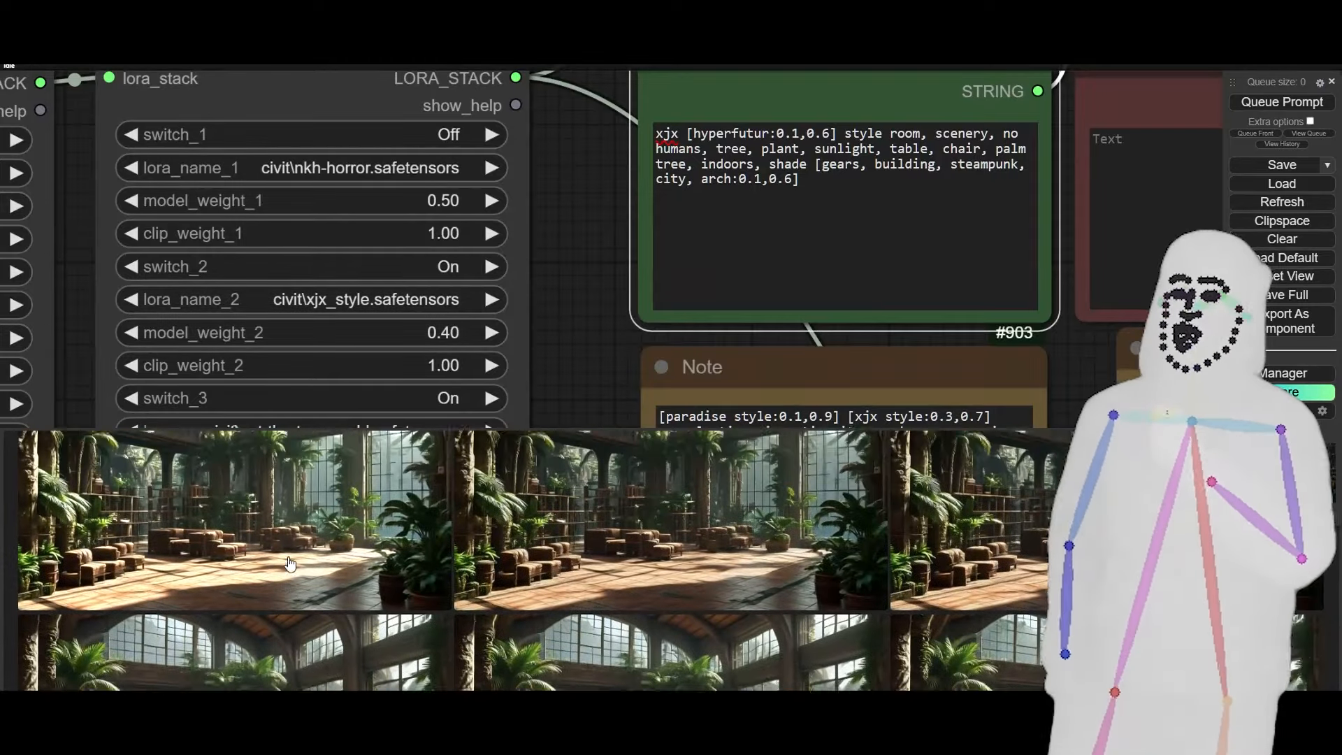
pyautogui.scroll(5, 241, 573)
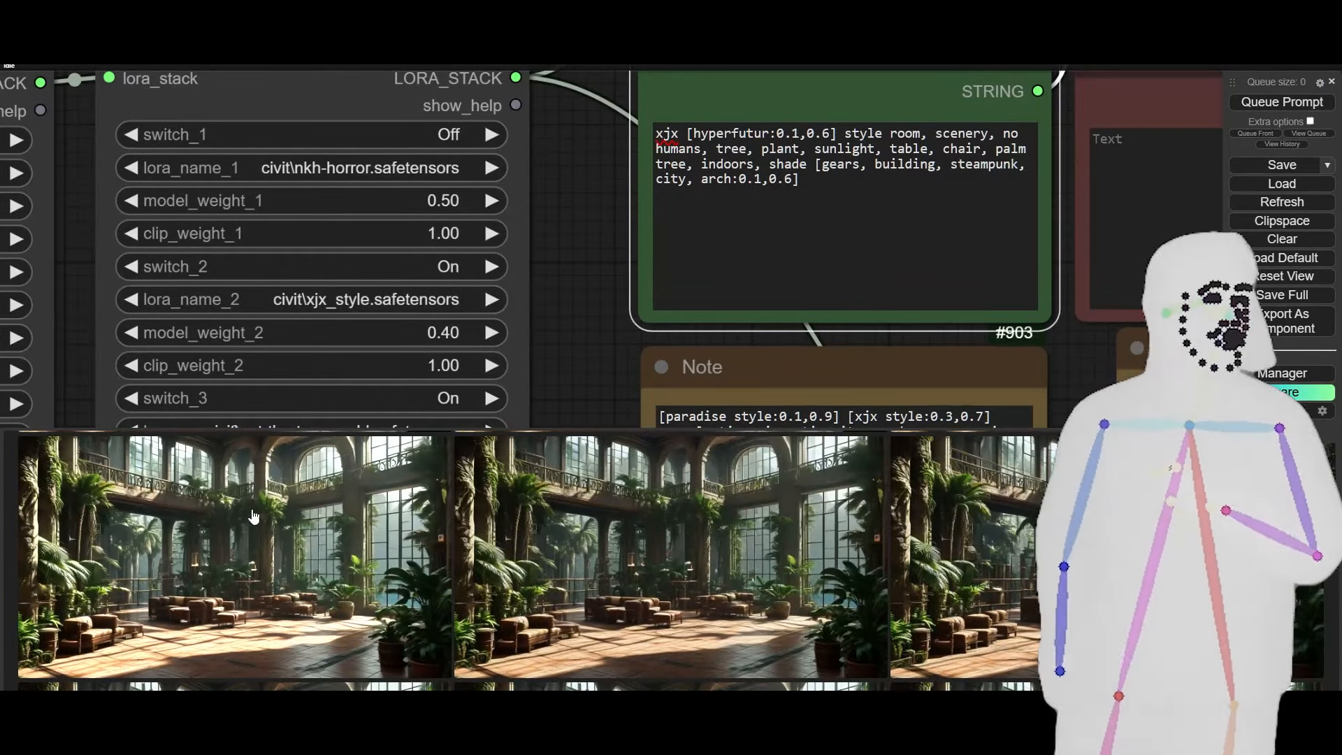
pyautogui.scroll(5, 237, 552)
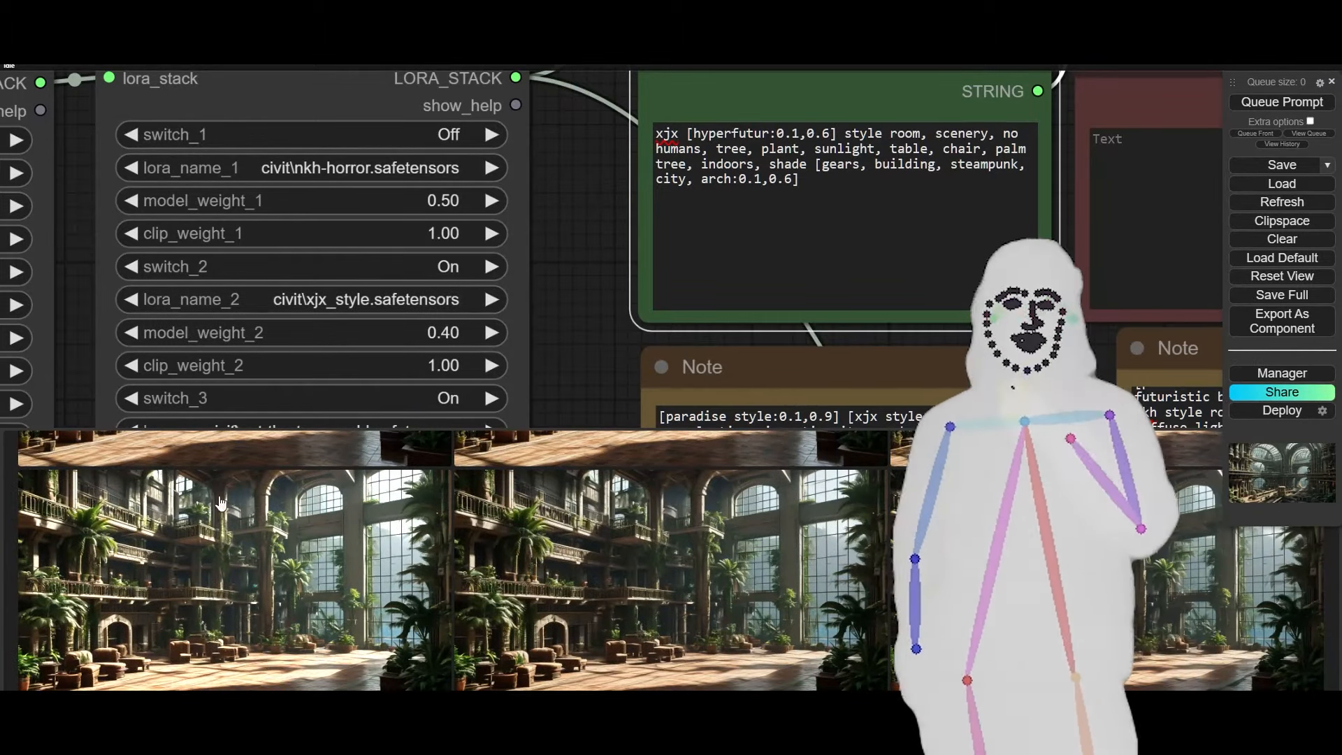
# - Return to the newest result in the image feed and enlarge the steampunk hall image to inspect it
pyautogui.scroll(3, 303, 577)
pyautogui.scroll(4, 303, 577)
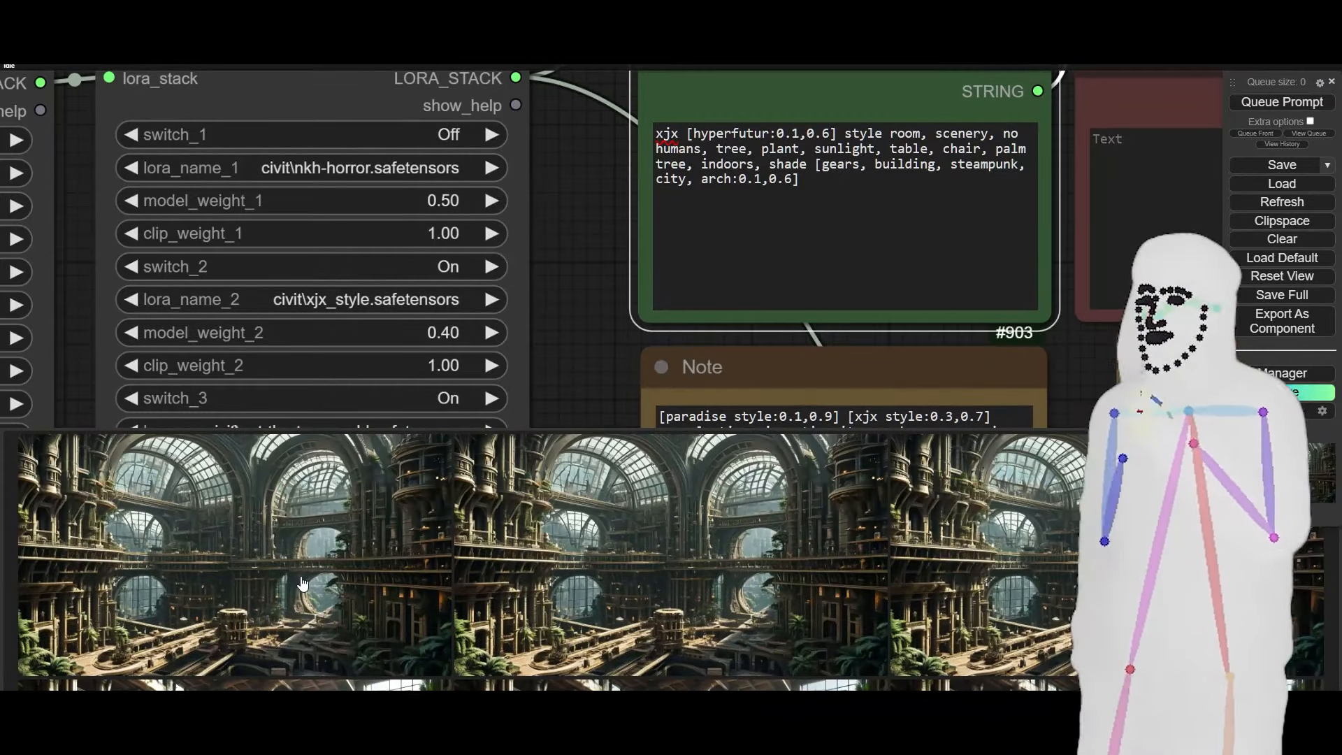
pyautogui.click(303, 584)
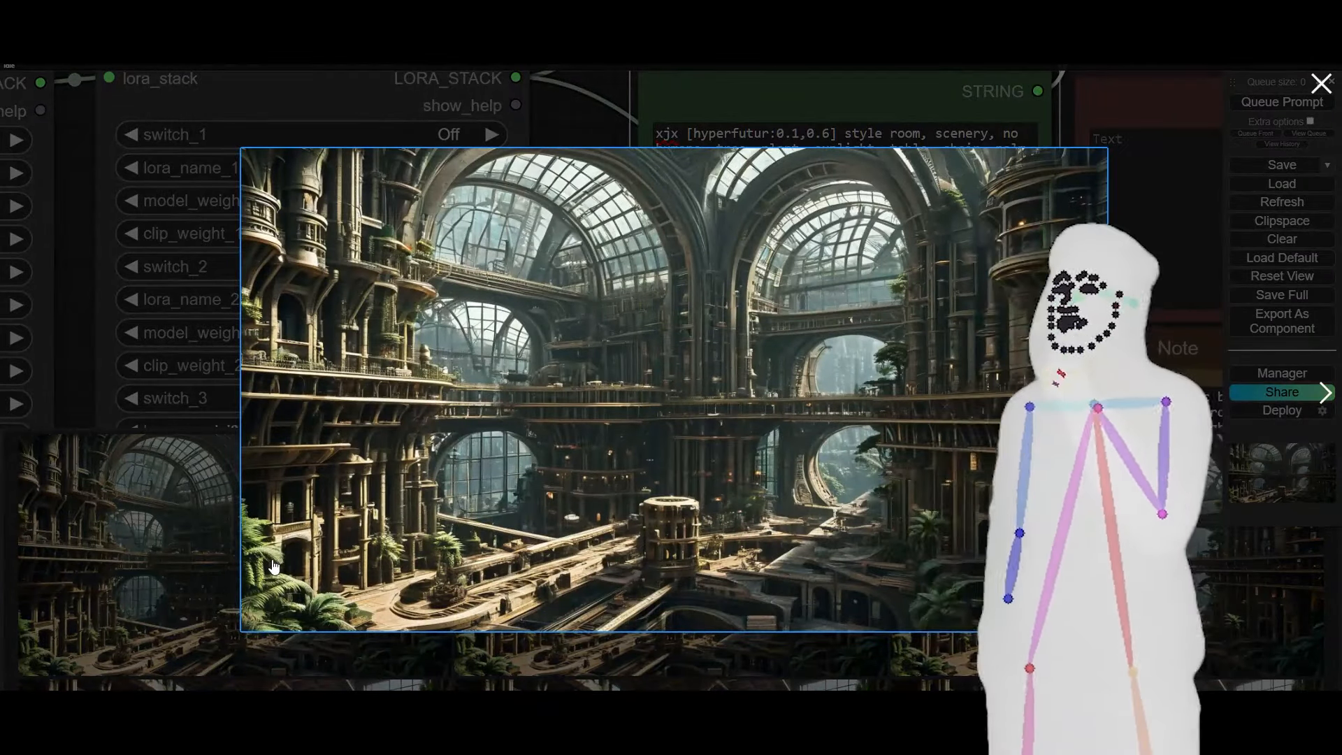
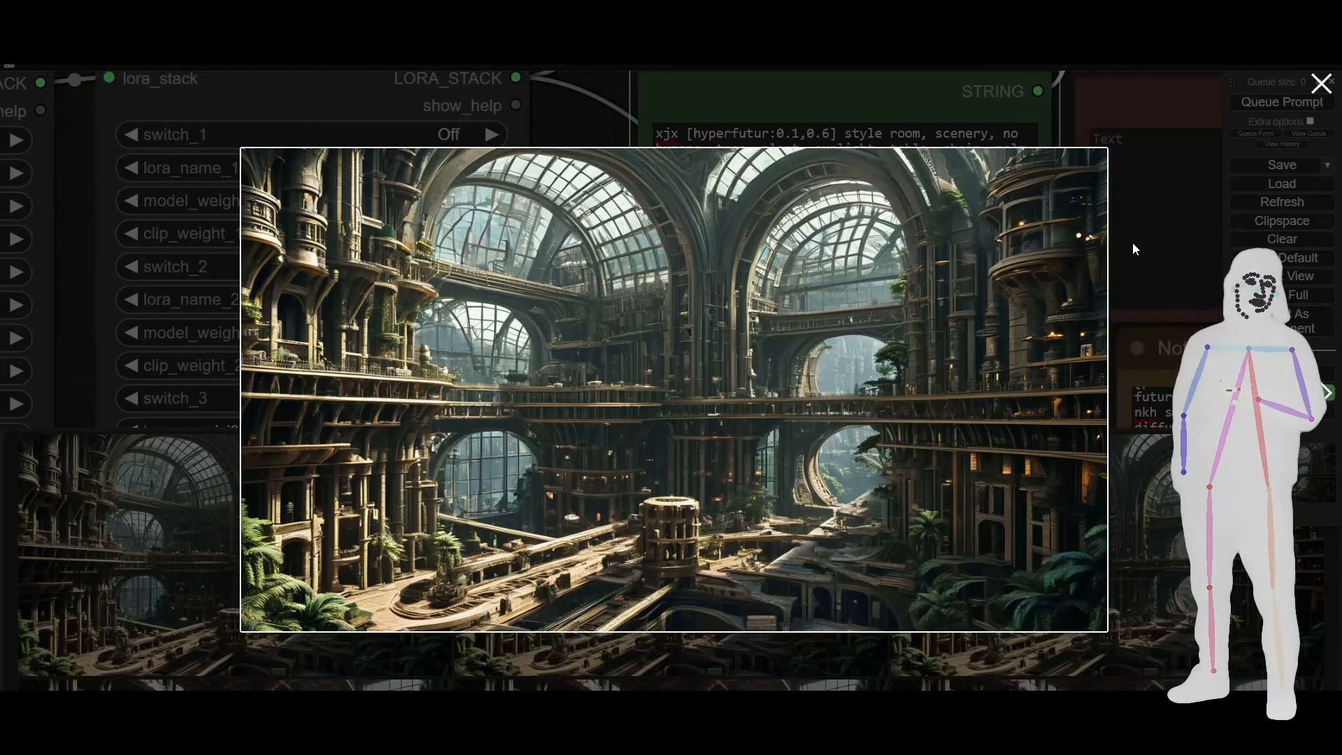
pyautogui.click(1142, 274)
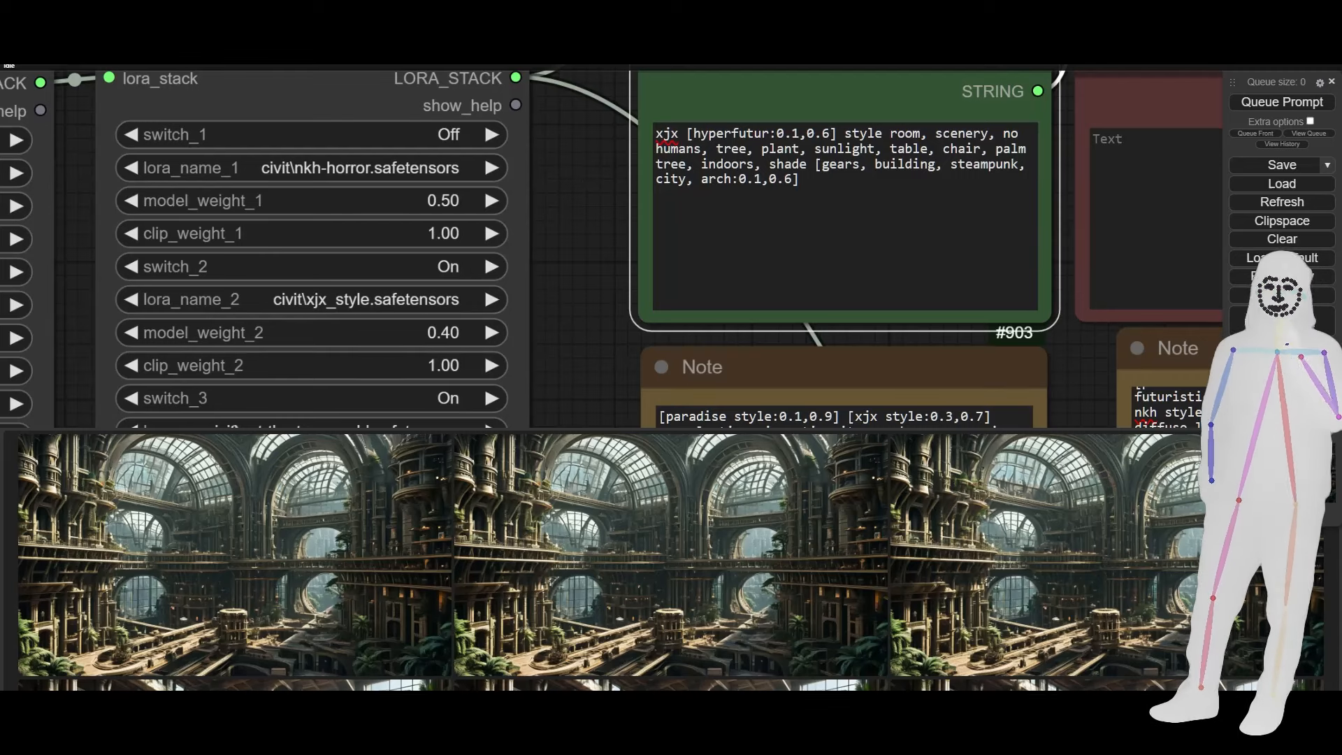
# - Replace hyperfutur with junglecity and the second bracket's tags with "tree, sky, outdoors, building, city, day", keeping both 0.1,0.6 ranges
pyautogui.moveTo(769, 132); pyautogui.dragTo(692, 133)
pyautogui.write('junglecity')
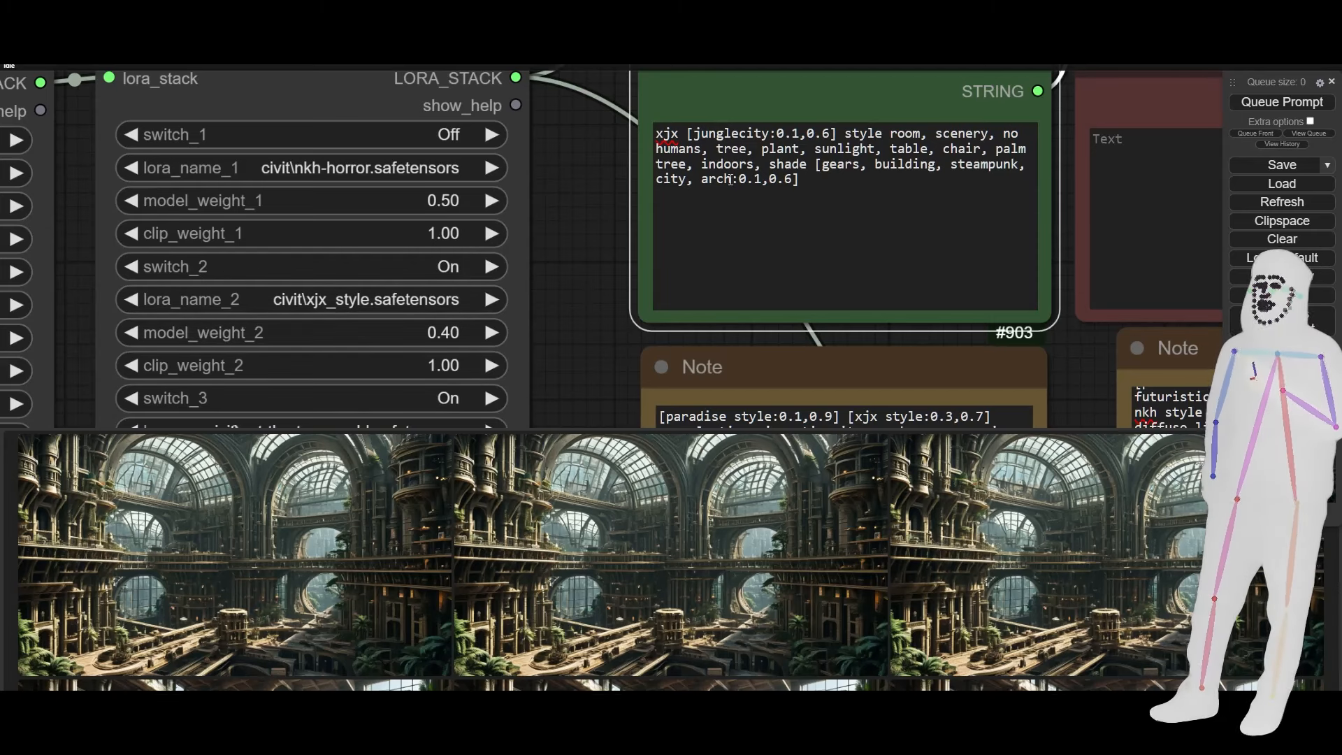
pyautogui.moveTo(728, 179); pyautogui.dragTo(825, 164)
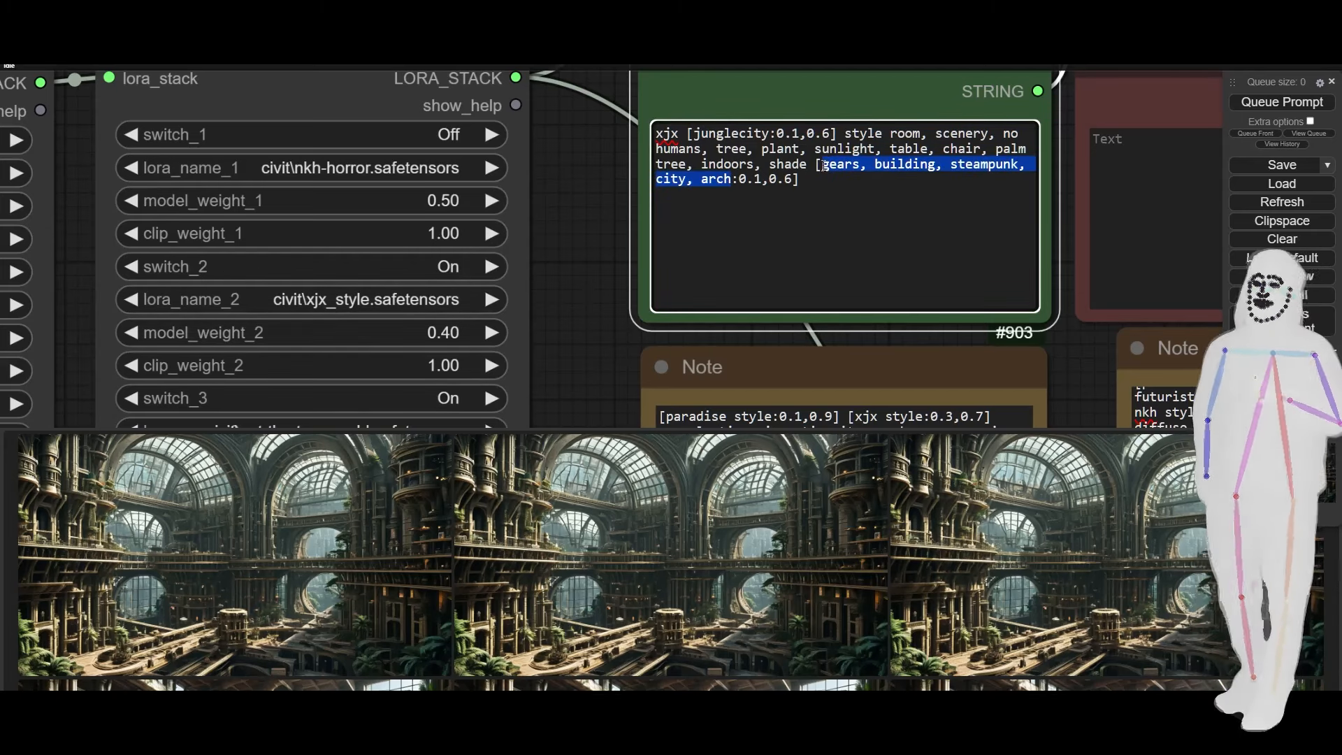
pyautogui.write('tree, sky, outdoors, building, city, day')
# - Queue the junglecity prompt and enlarge the newest image to inspect it
pyautogui.click(1248, 104)
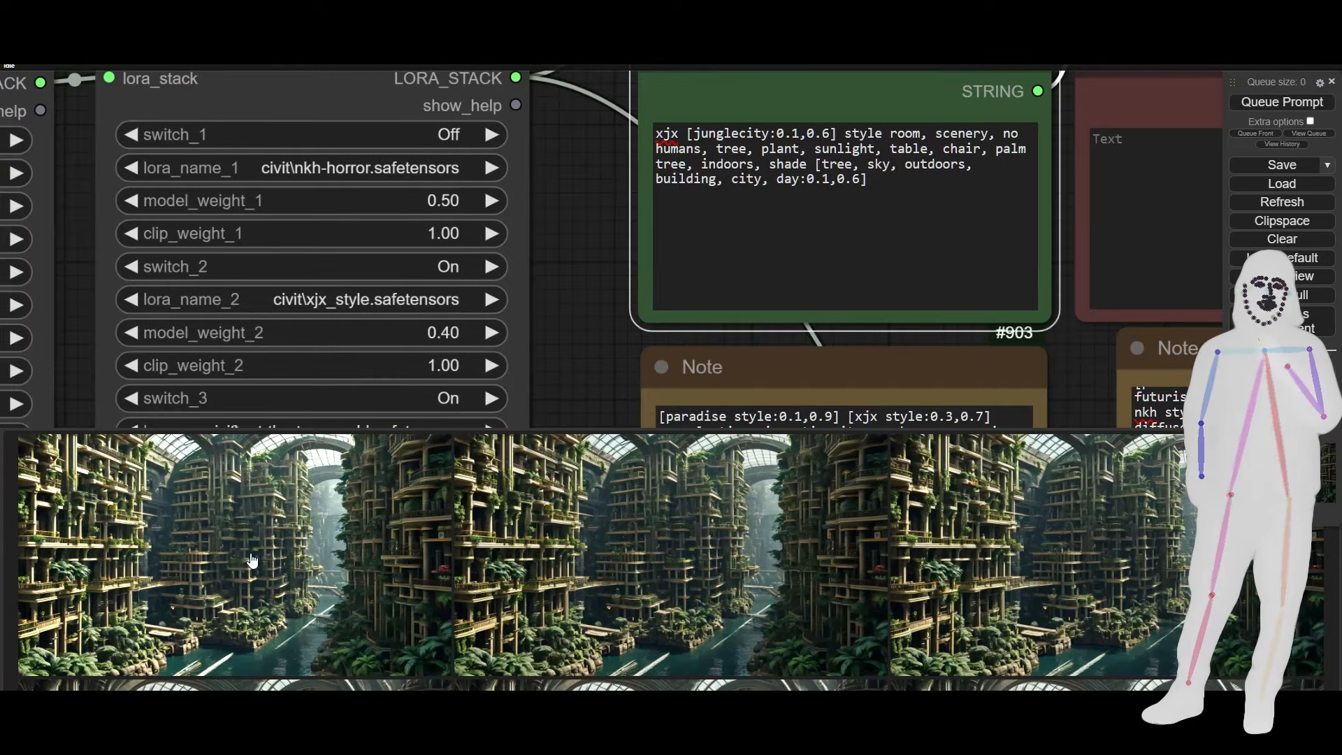
pyautogui.click(252, 561)
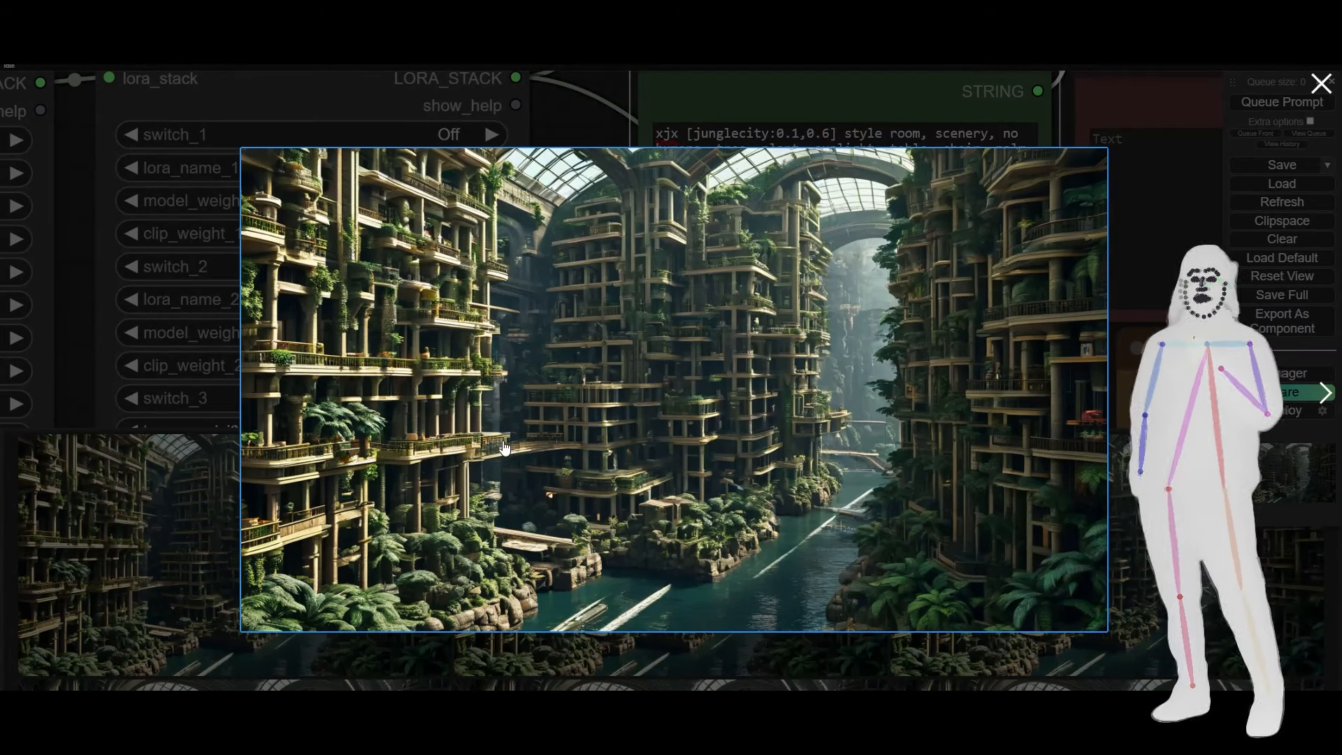
pyautogui.click(797, 656)
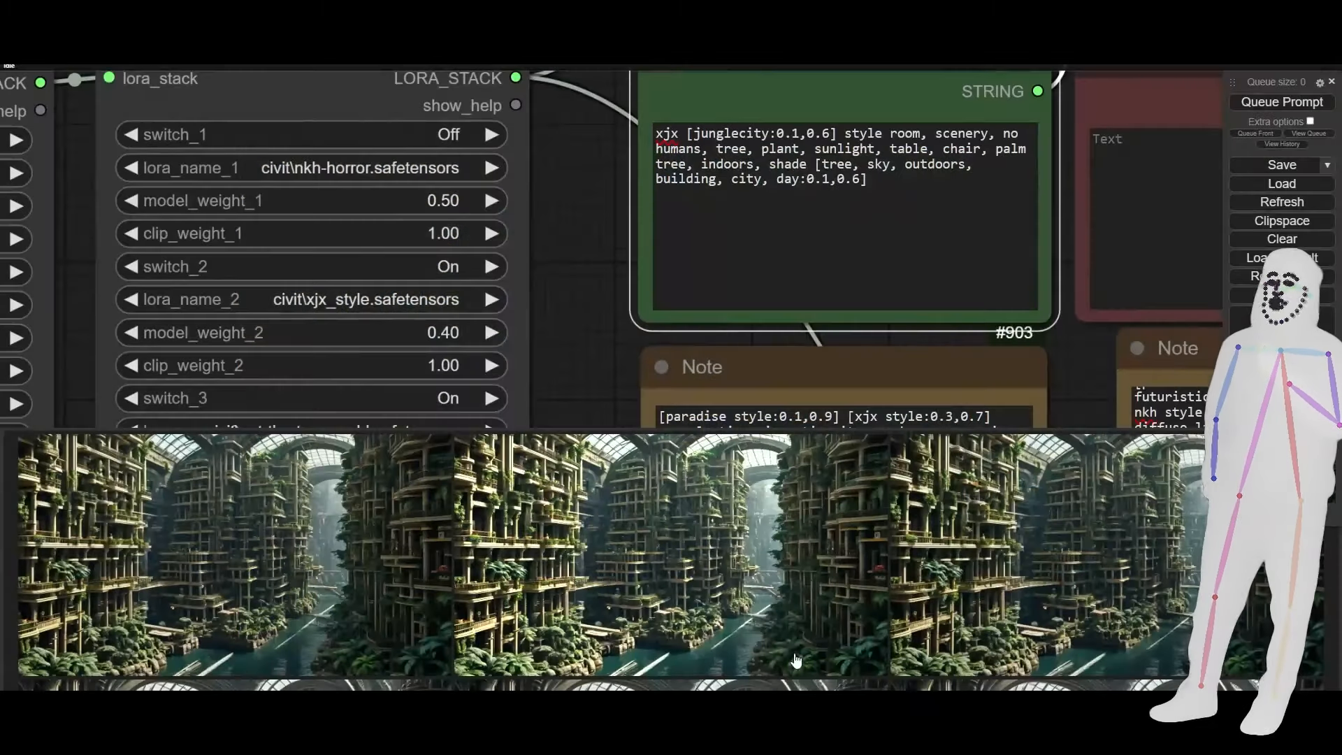
# - Locate the note with the example style brackets near the LatentBatchSeedBehavior node and examine its scheduled prompt syntax
pyautogui.scroll(-6, 558, 338)
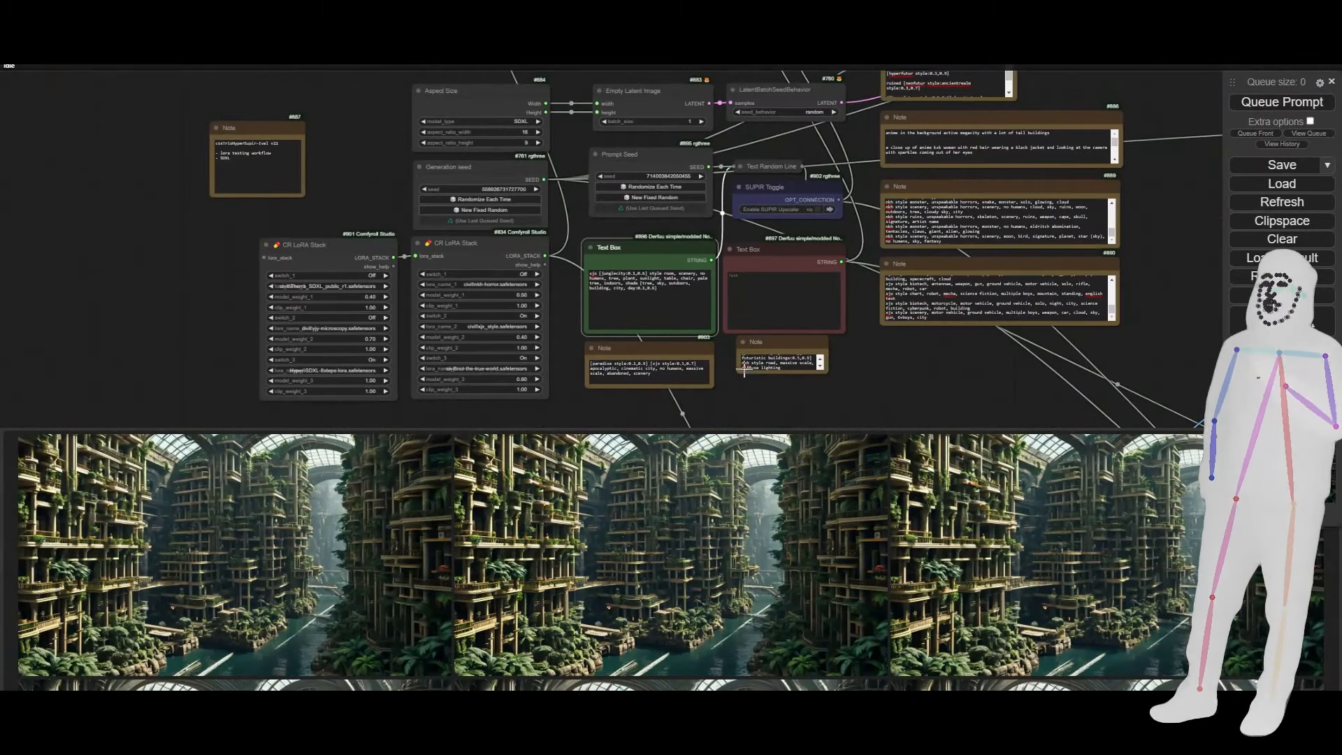
pyautogui.moveTo(1176, 215); pyautogui.dragTo(1058, 308)
pyautogui.click(940, 410)
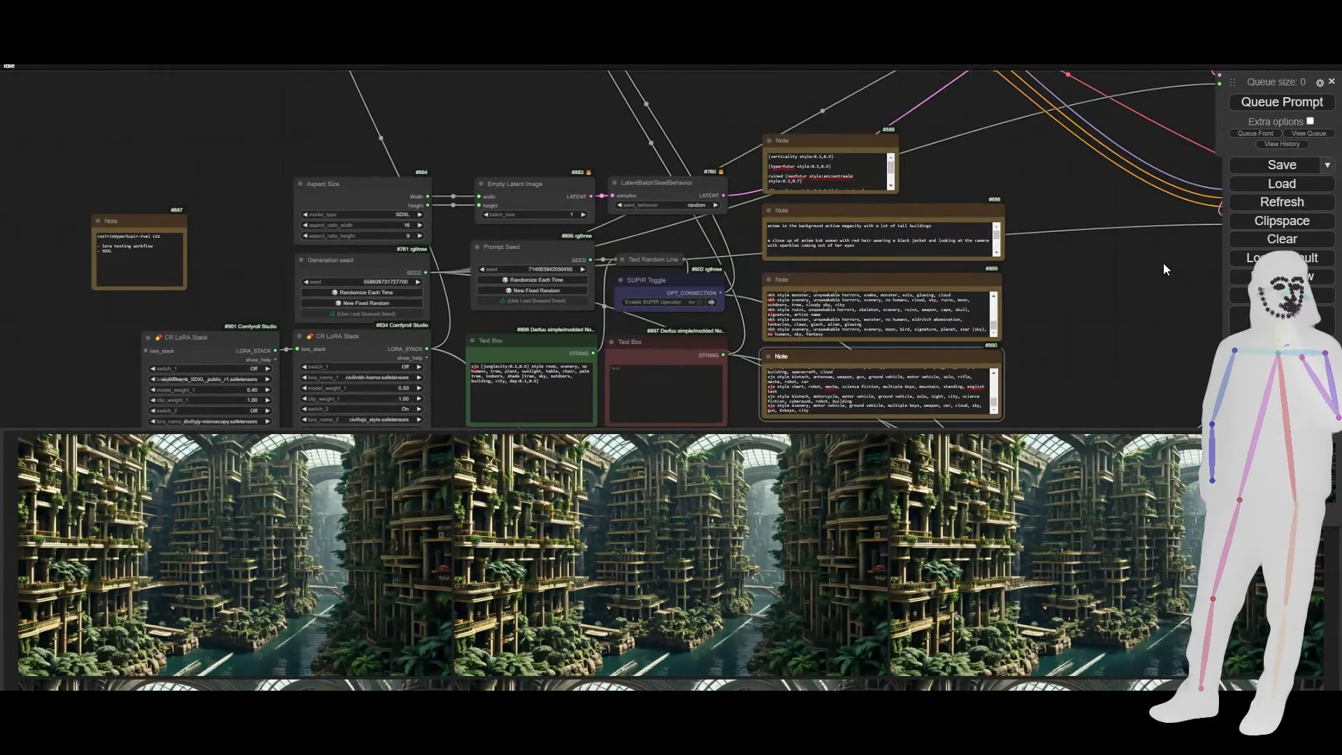
pyautogui.moveTo(1163, 221); pyautogui.dragTo(960, 380)
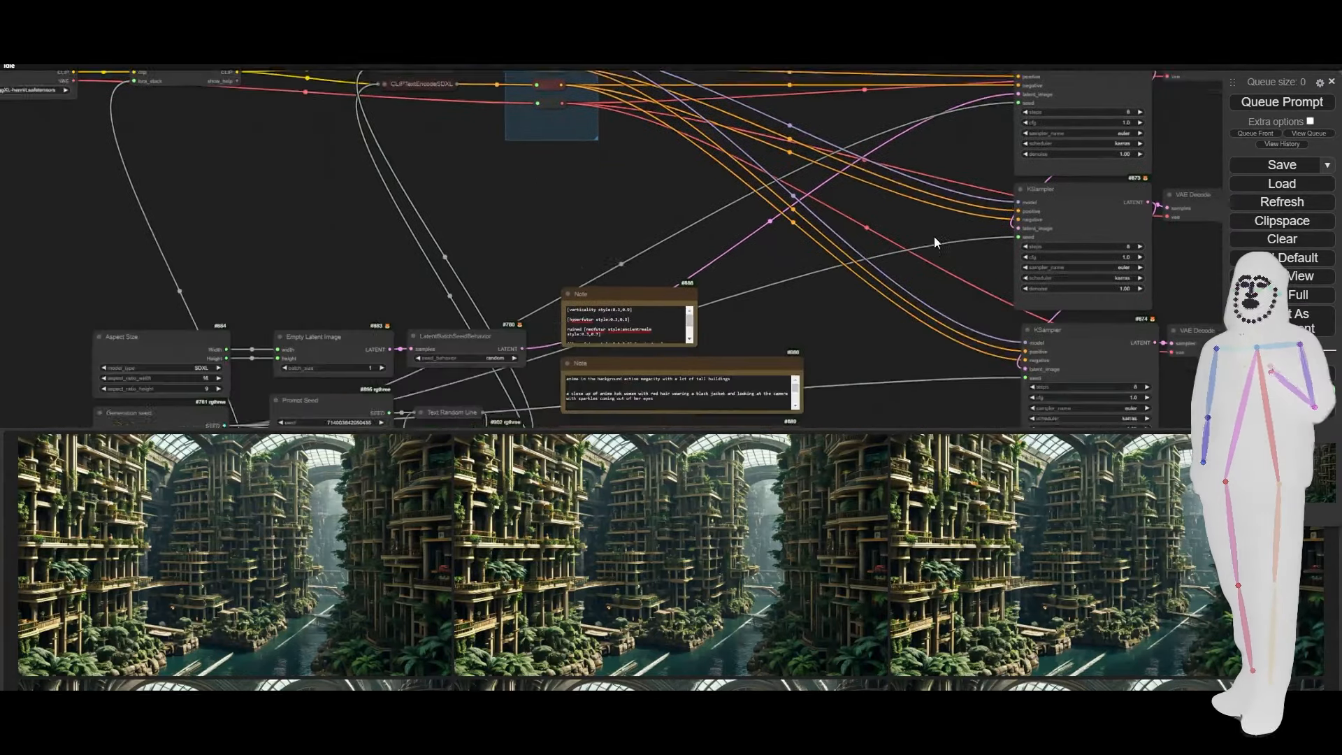
pyautogui.moveTo(933, 237); pyautogui.dragTo(1086, 156)
pyautogui.scroll(9, 900, 224)
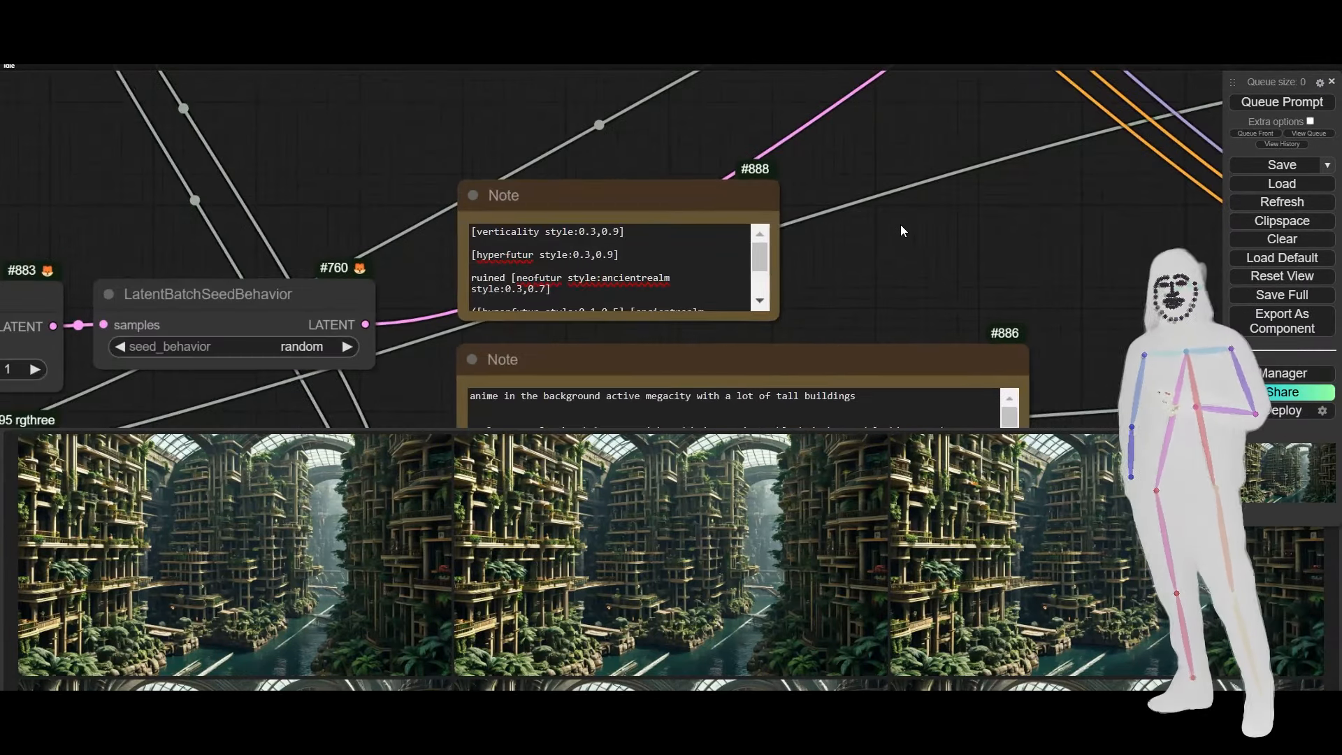
pyautogui.scroll(2, 900, 224)
pyautogui.moveTo(845, 246); pyautogui.dragTo(1073, 248)
pyautogui.scroll(1, 575, 263)
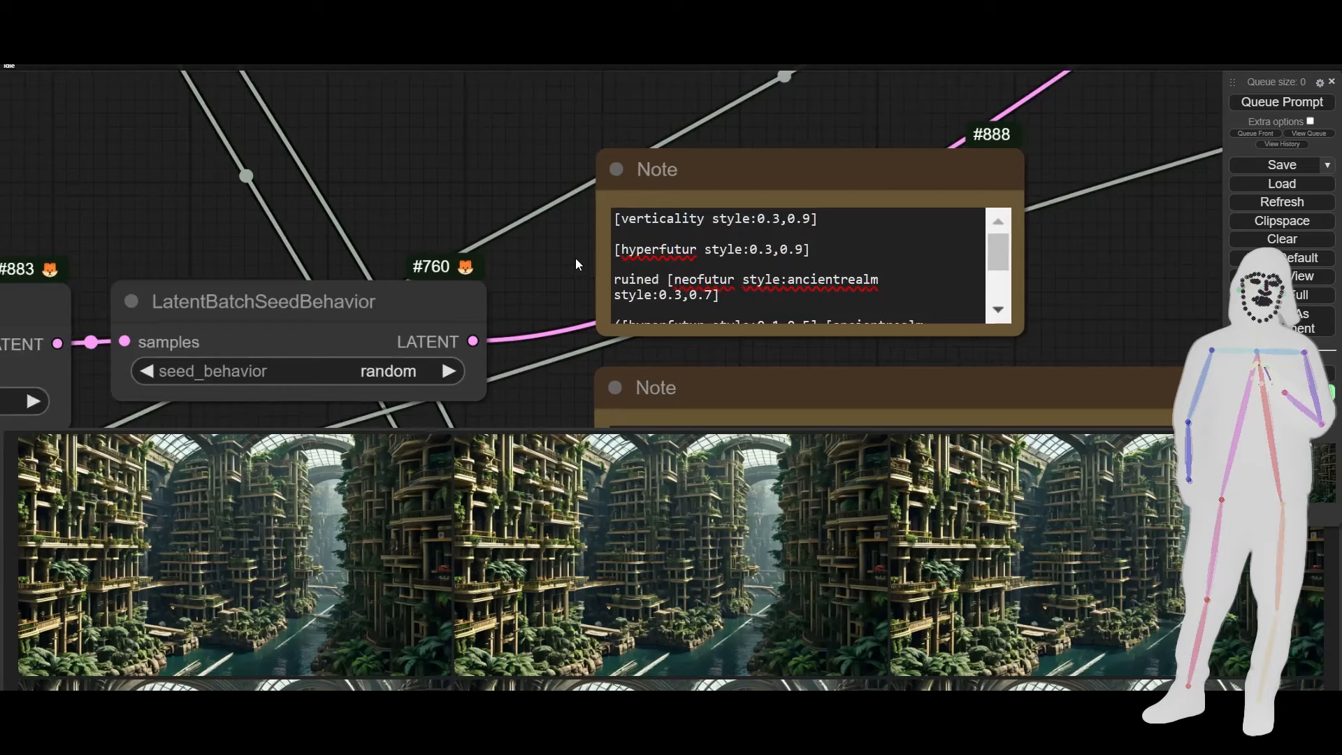
pyautogui.scroll(1, 575, 263)
pyautogui.moveTo(568, 268); pyautogui.dragTo(487, 272)
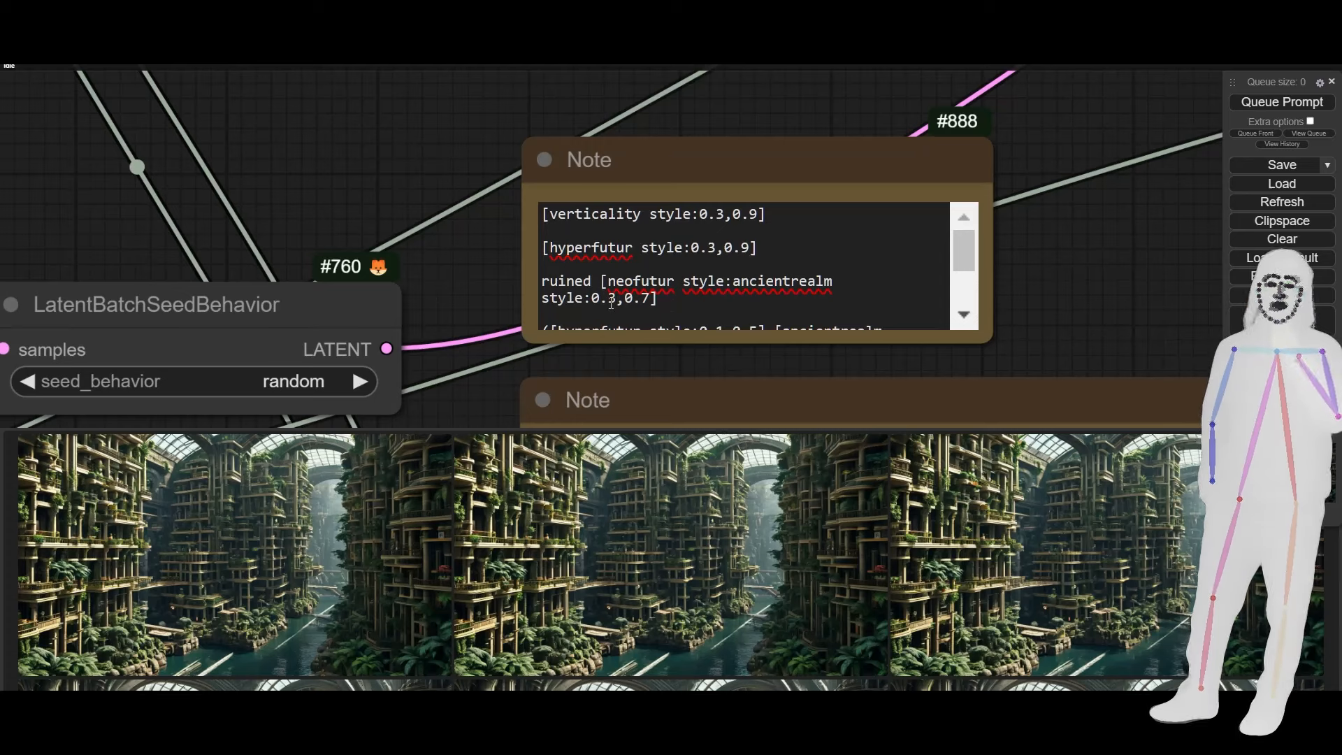
# - Copy the line "ruined [neofutur style:ancientrealm style:0.3,0.7]" from the note
pyautogui.click(658, 299)
pyautogui.moveTo(658, 299); pyautogui.dragTo(540, 283)
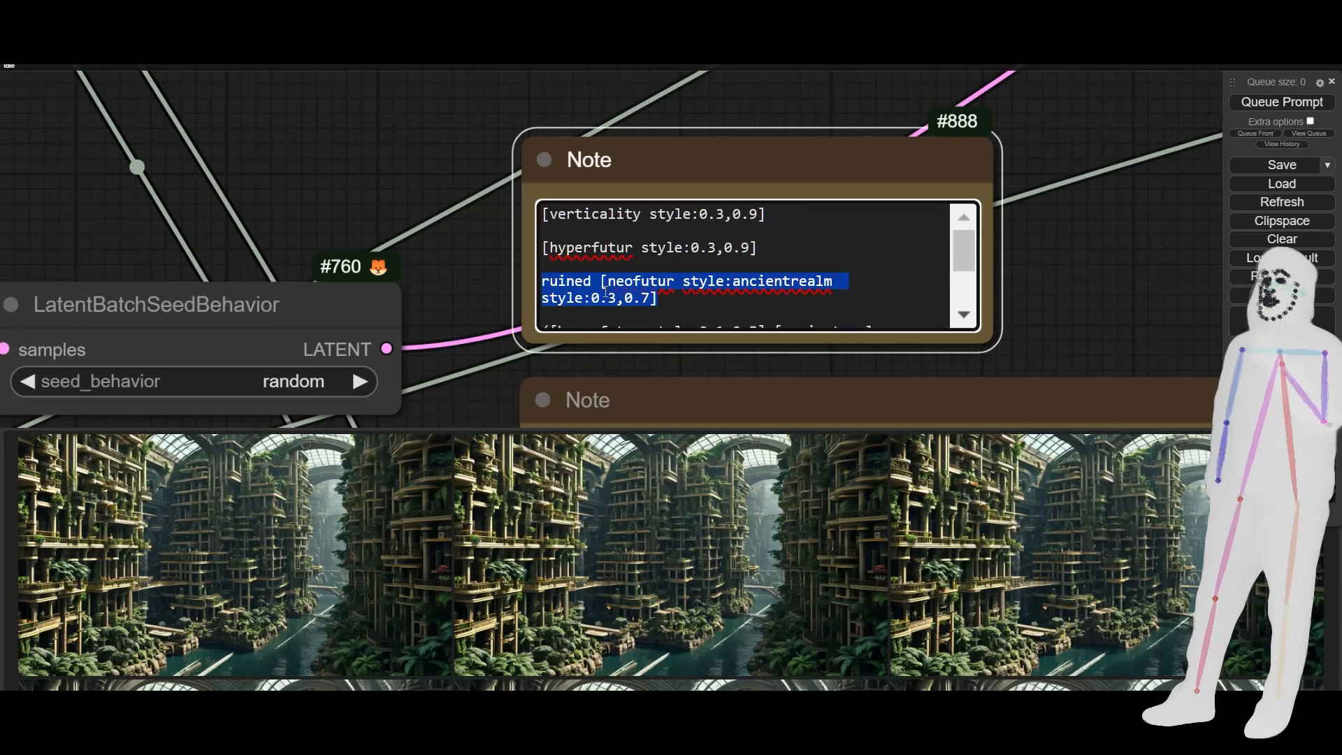
pyautogui.click(667, 299)
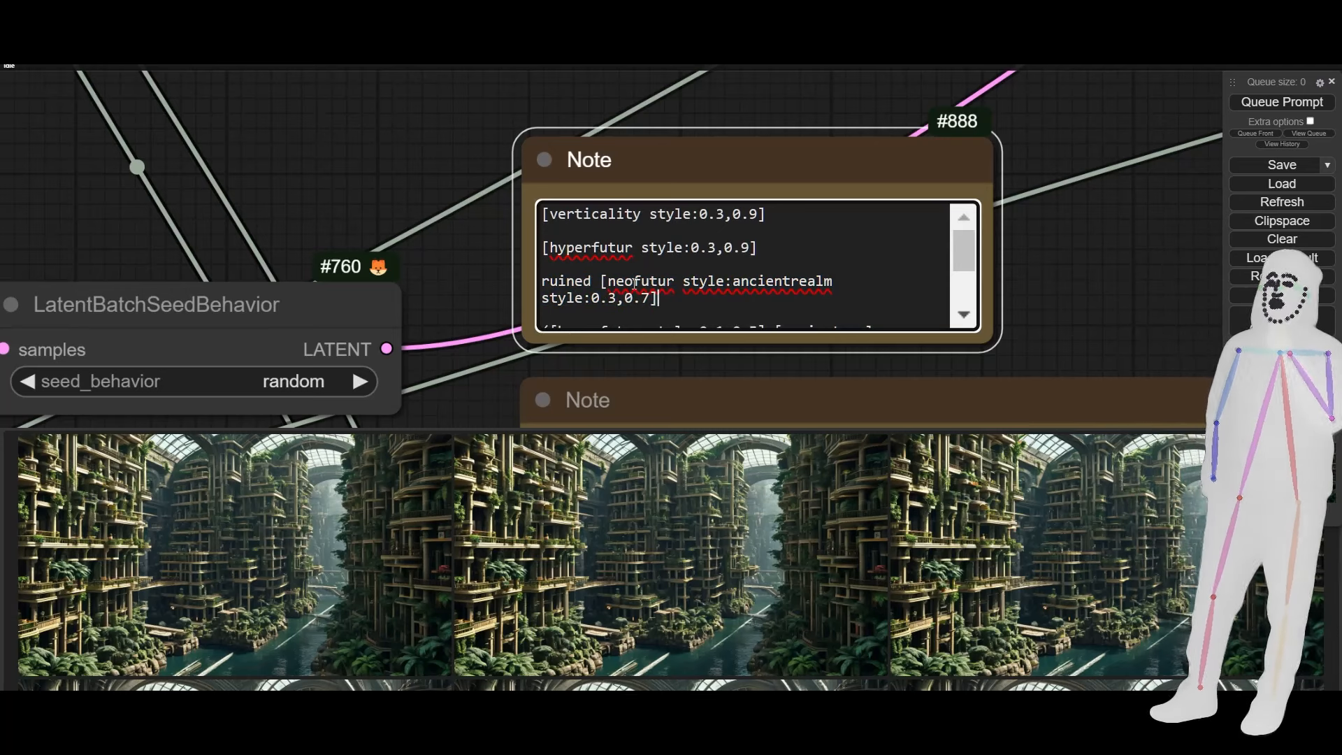
pyautogui.moveTo(658, 299); pyautogui.dragTo(543, 288)
pyautogui.hotkey('ctrl', 'c')
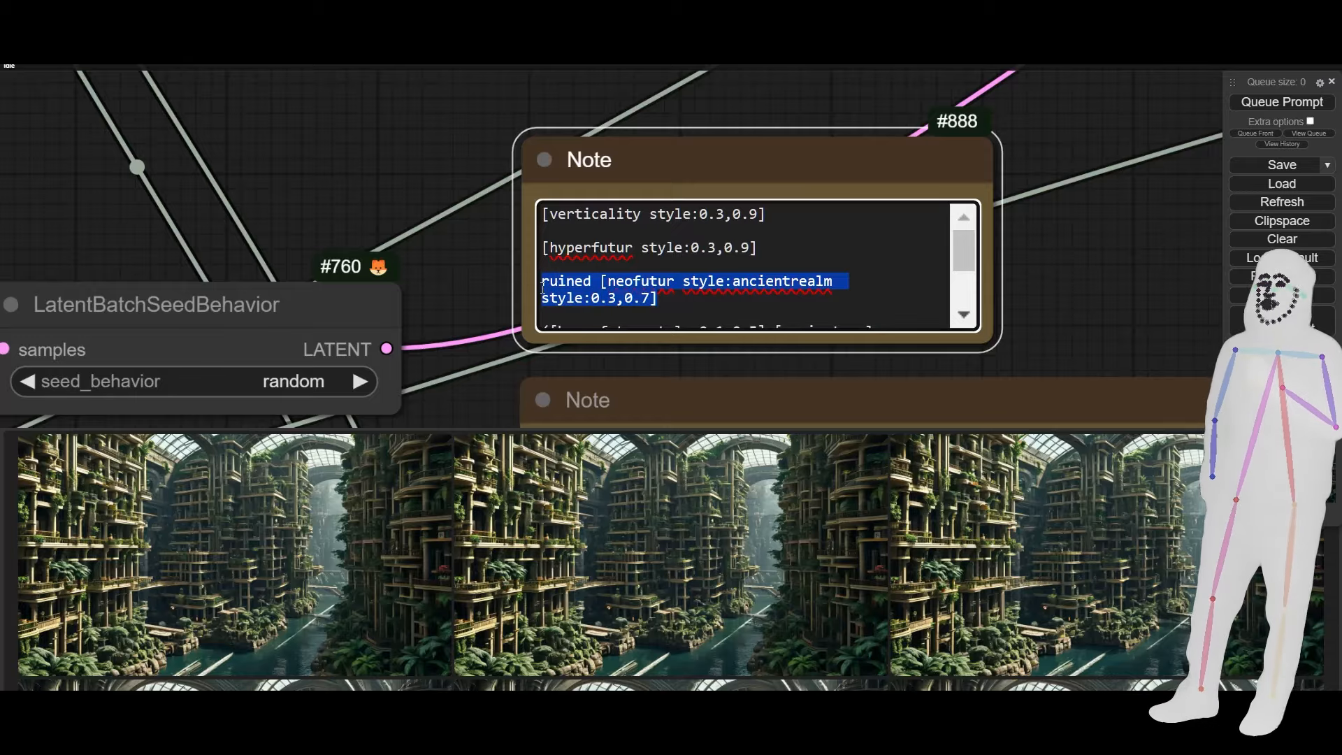
# - Paste the copied ruined neofutur/ancientrealm line into the green prompt text box, below the existing prompt after a blank line
pyautogui.moveTo(413, 278); pyautogui.dragTo(720, 16)
pyautogui.moveTo(542, 224); pyautogui.dragTo(707, 1)
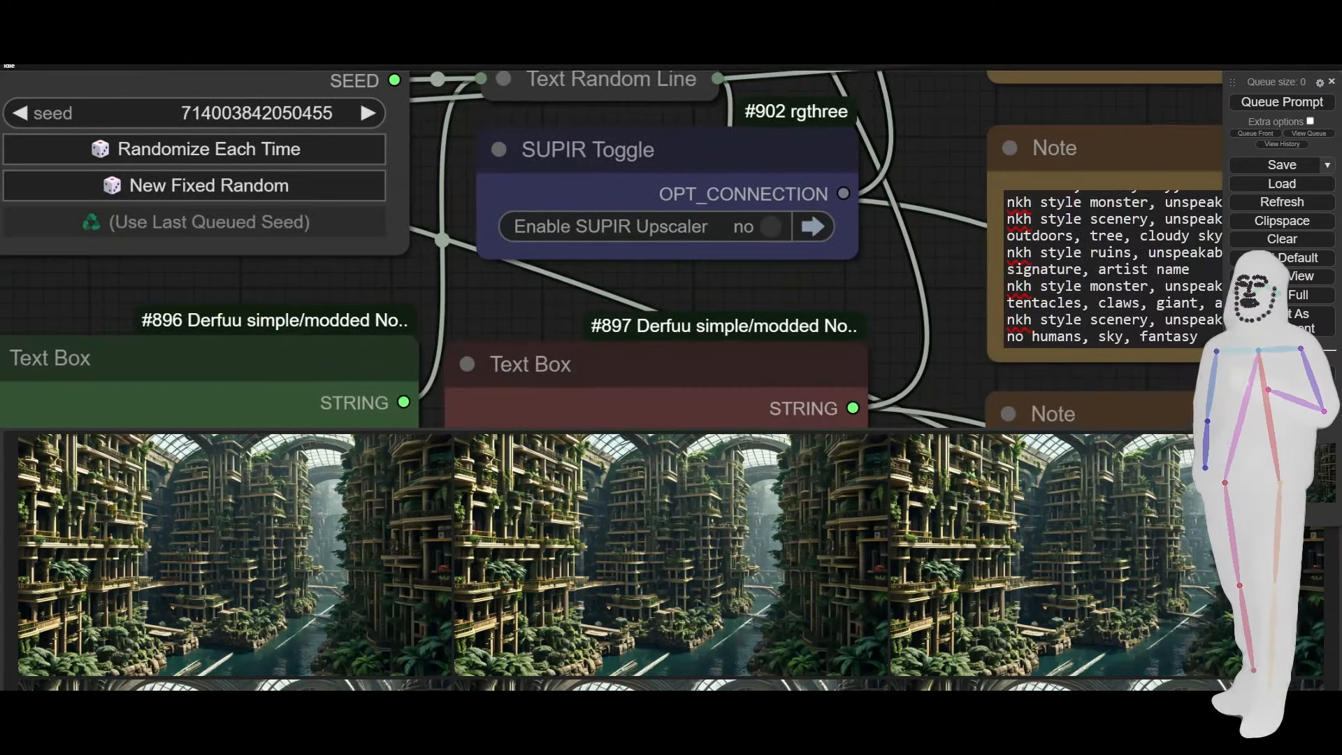
pyautogui.moveTo(408, 301); pyautogui.dragTo(698, 111)
pyautogui.click(487, 359)
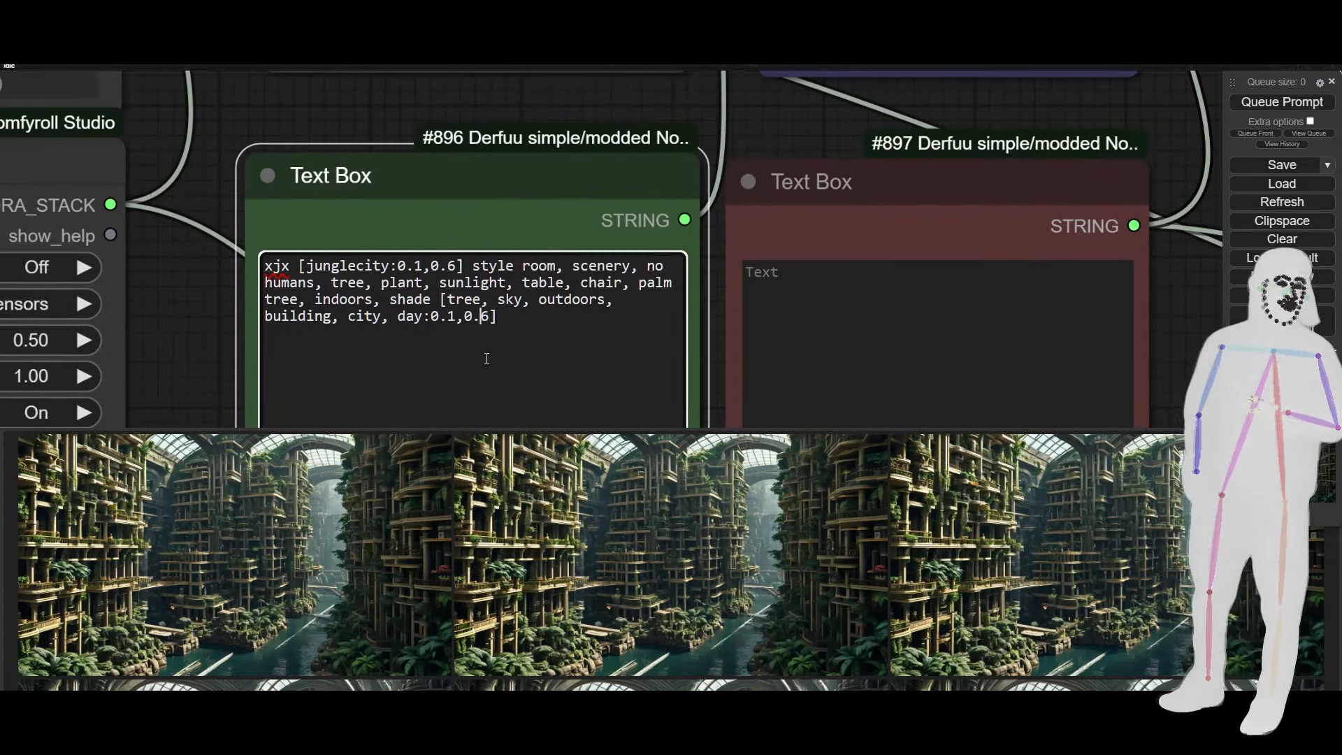
pyautogui.click(528, 357)
pyautogui.press('Return')
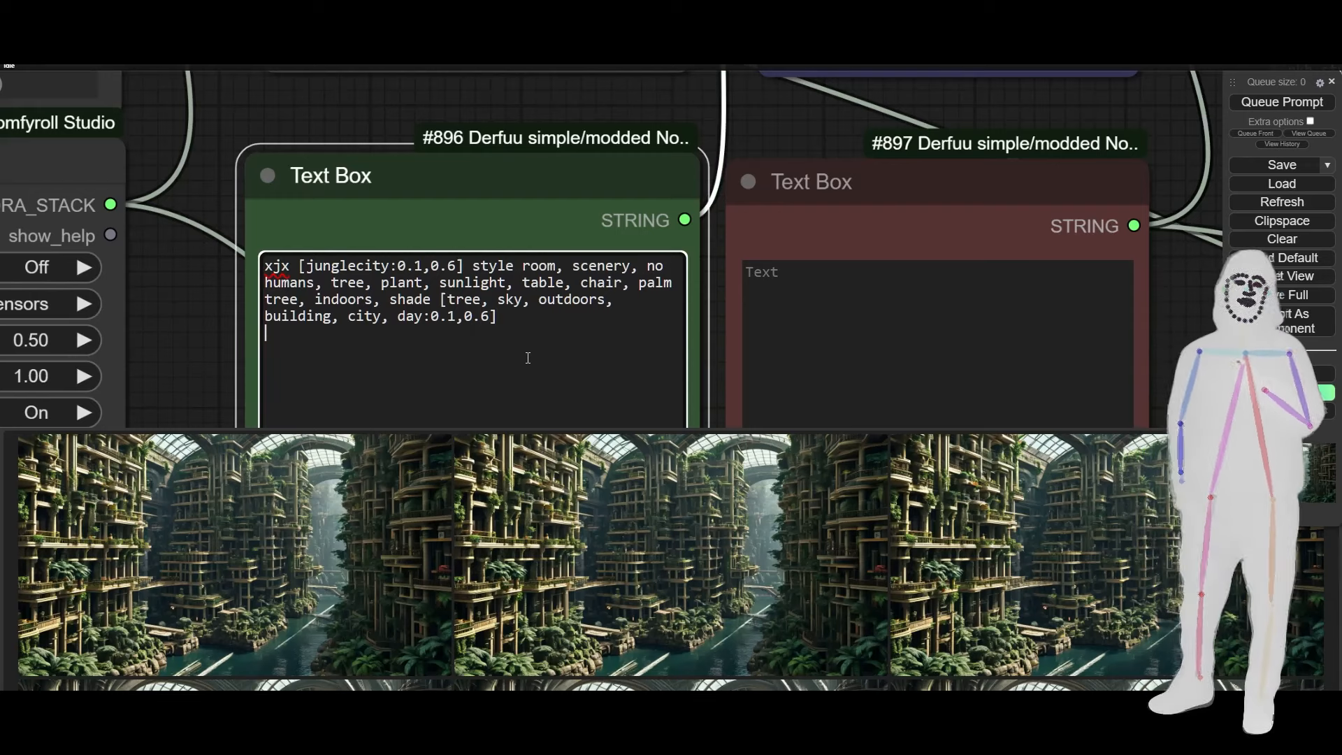
pyautogui.press('Return')
pyautogui.hotkey('ctrl', 'v')
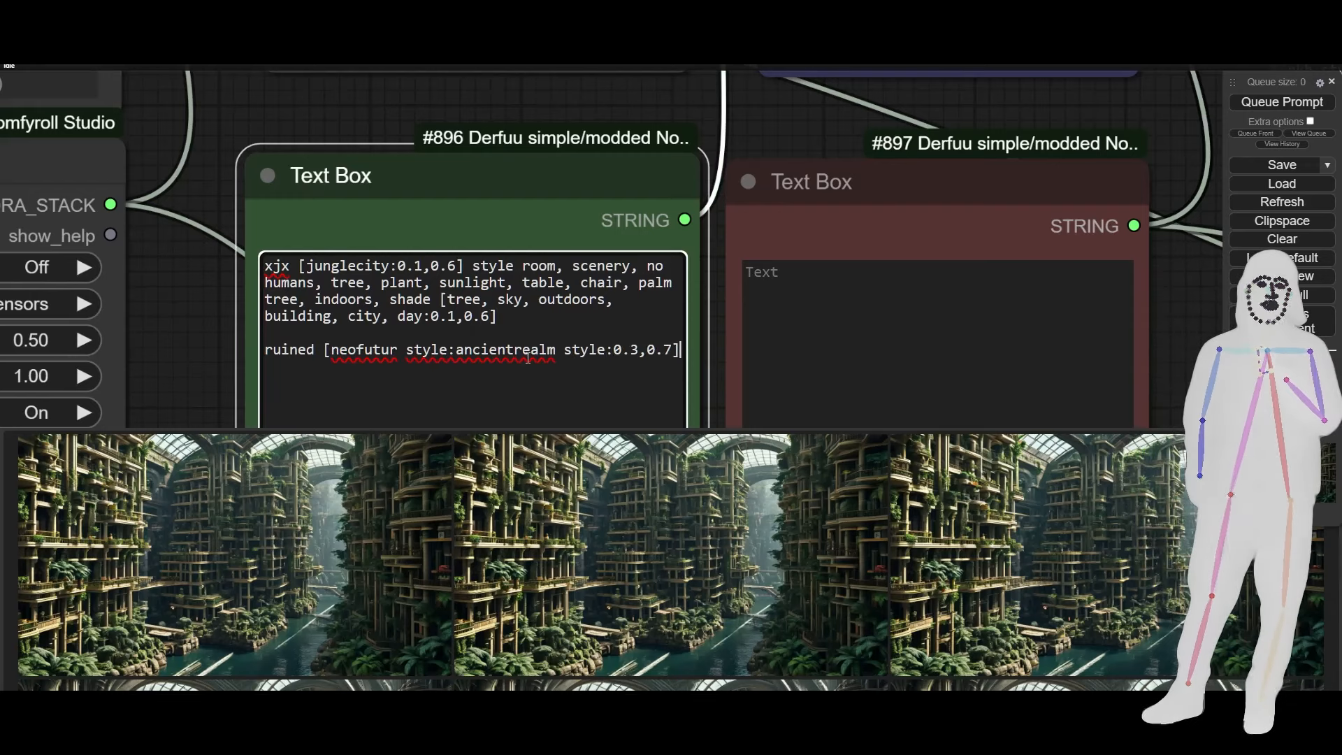
# - Remove the word "style" after "neofutur" in the prompt line beginning with "ruined"
pyautogui.click(407, 350)
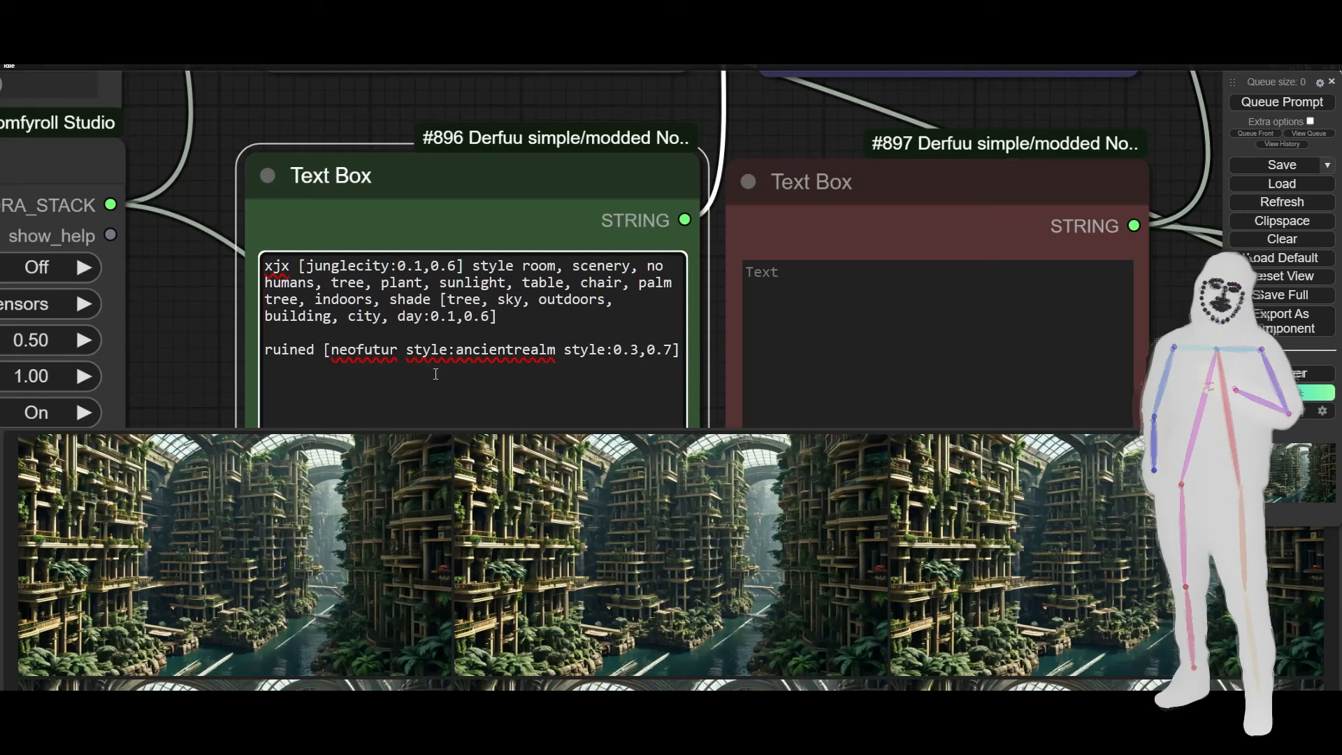
pyautogui.press('BackSpace')
pyautogui.press('Delete')
pyautogui.press('Delete')
pyautogui.press('Delete')
pyautogui.press('Delete')
pyautogui.press('Delete')
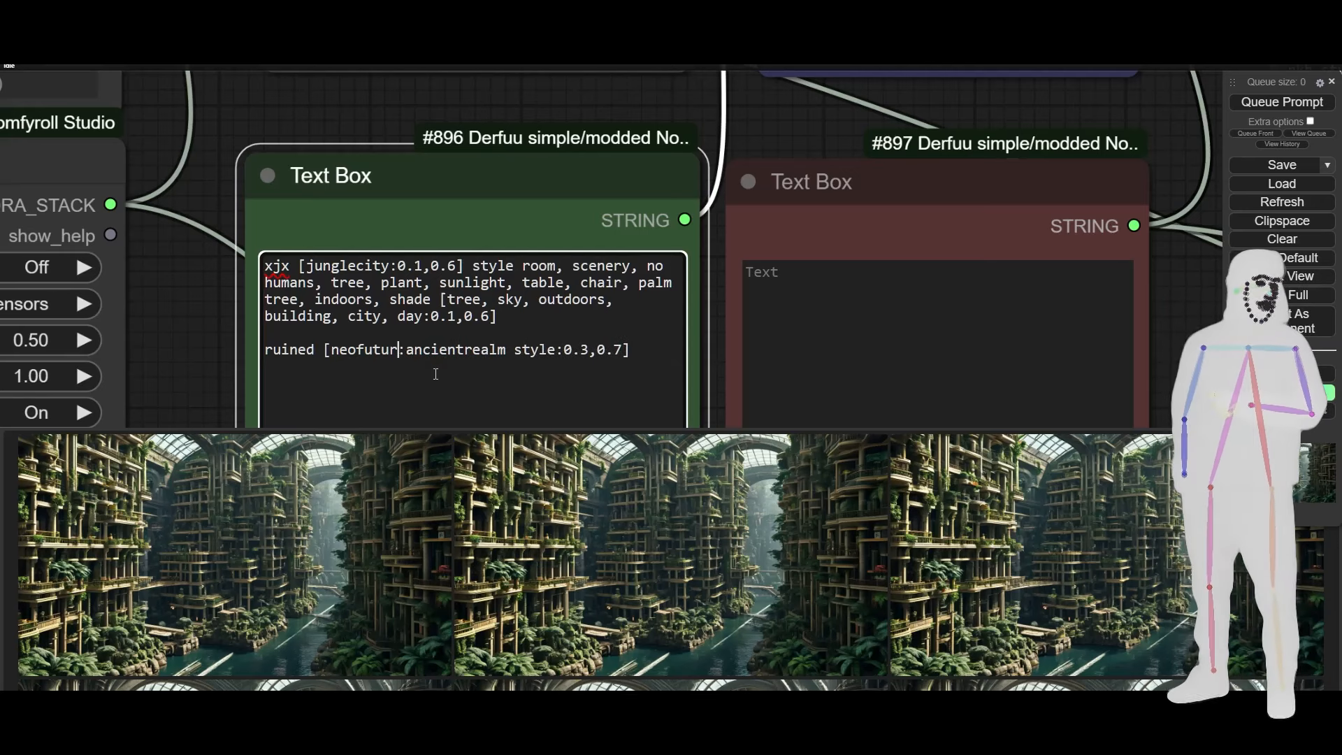
# - Remove "style" after "ancientrealm" and append "style," after the bracket, giving "ruined [neofutur:ancientrealm:0.3,0.7] style,"
pyautogui.press('Right')
pyautogui.press('Right')
pyautogui.press('Right')
pyautogui.press('Right')
pyautogui.press('Right')
pyautogui.press('Right')
pyautogui.press('Right')
pyautogui.press('Right')
pyautogui.press('Right')
pyautogui.press('Right')
pyautogui.press('Right')
pyautogui.press('Right')
pyautogui.press('Right')
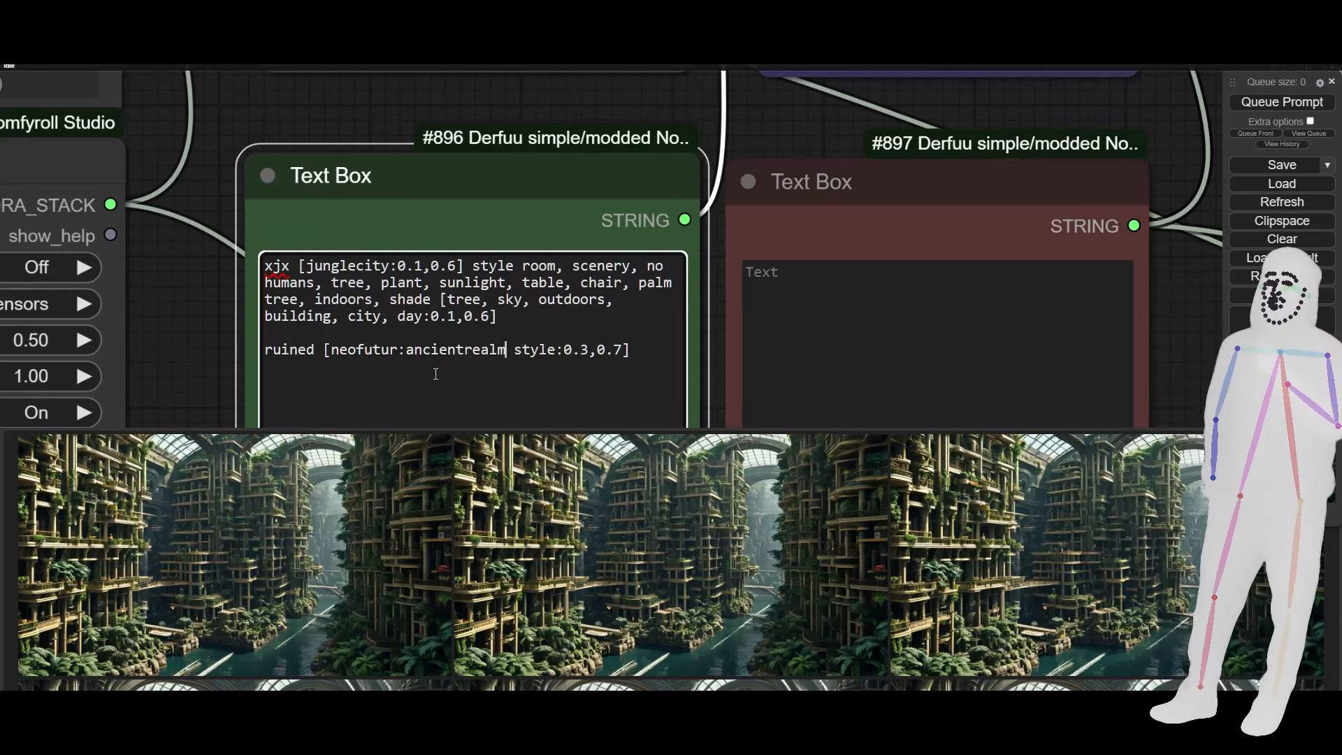
pyautogui.press('Delete')
pyautogui.press('Delete')
pyautogui.press('Delete')
pyautogui.press('Delete')
pyautogui.press('Delete')
pyautogui.press('BackSpace')
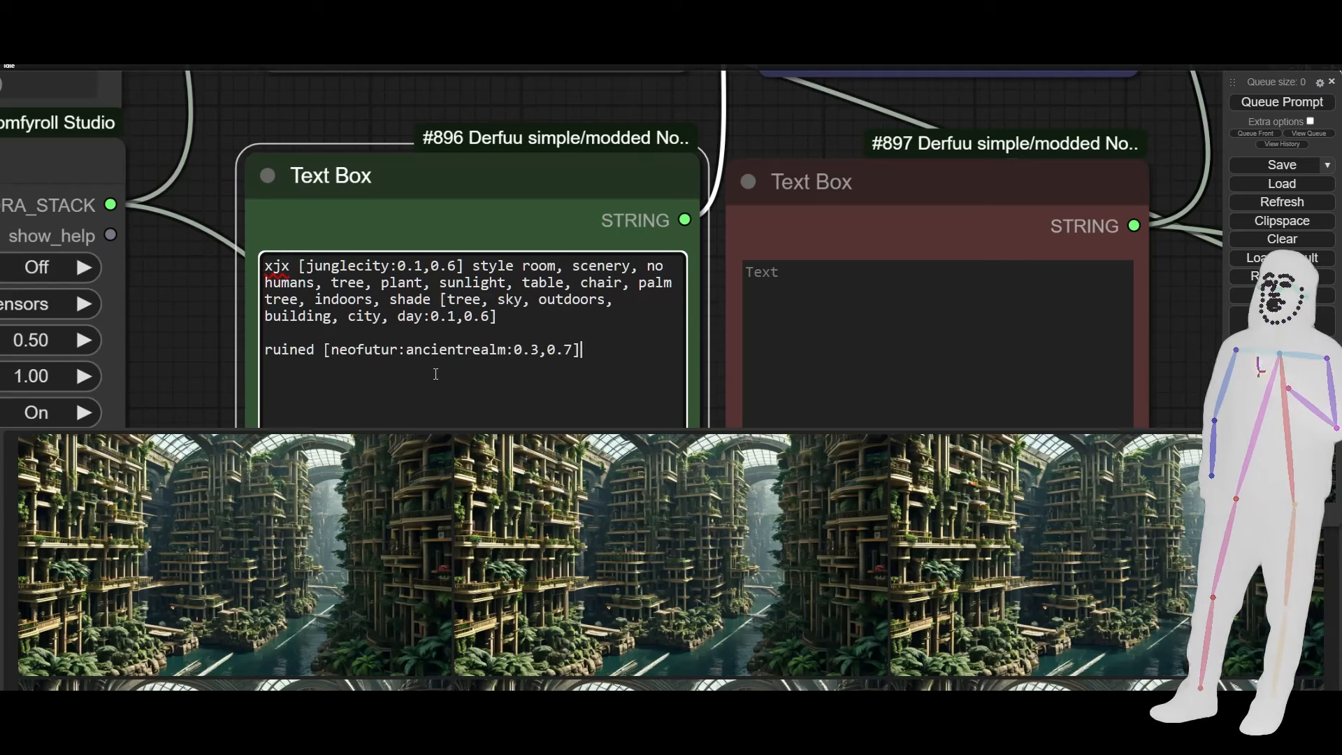
pyautogui.write('style,')
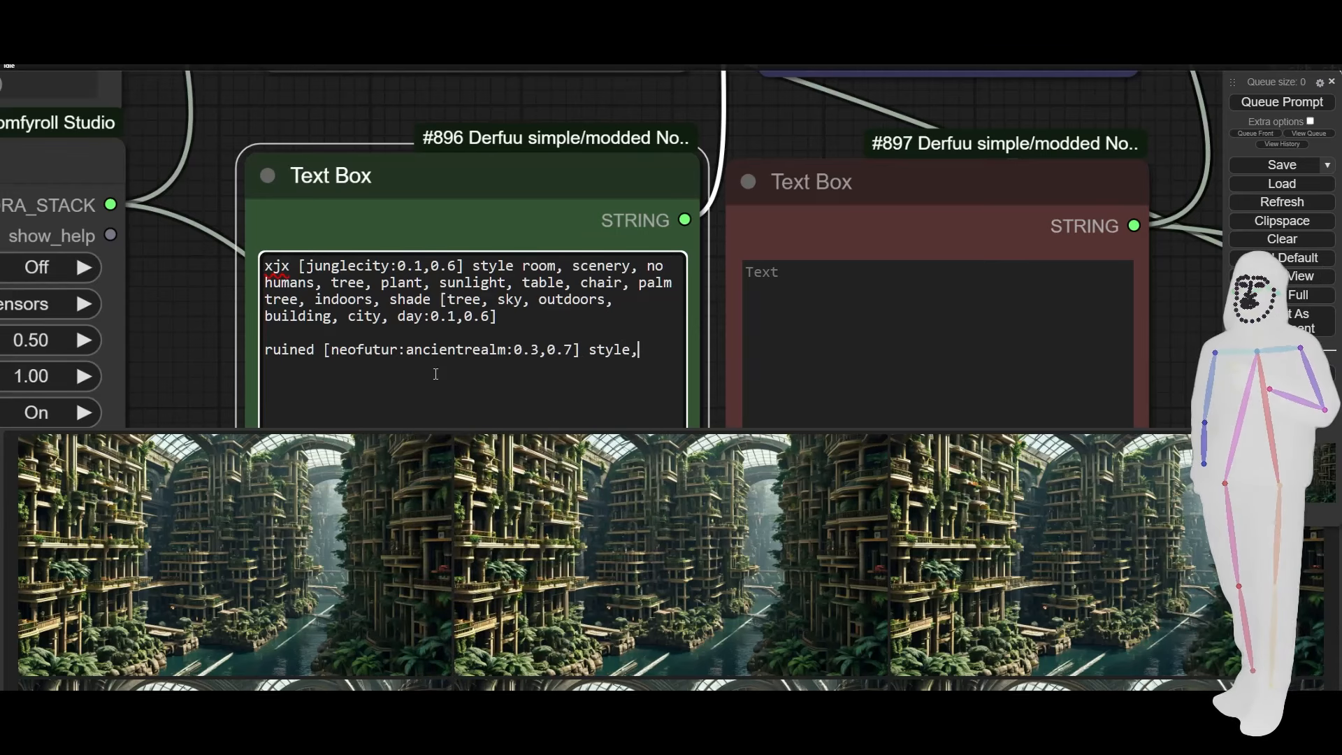
# - Delete "[junglecity:0.1,0.6]" after "xjx" in the first paragraph of the positive prompt
pyautogui.moveTo(198, 379); pyautogui.dragTo(465, 146)
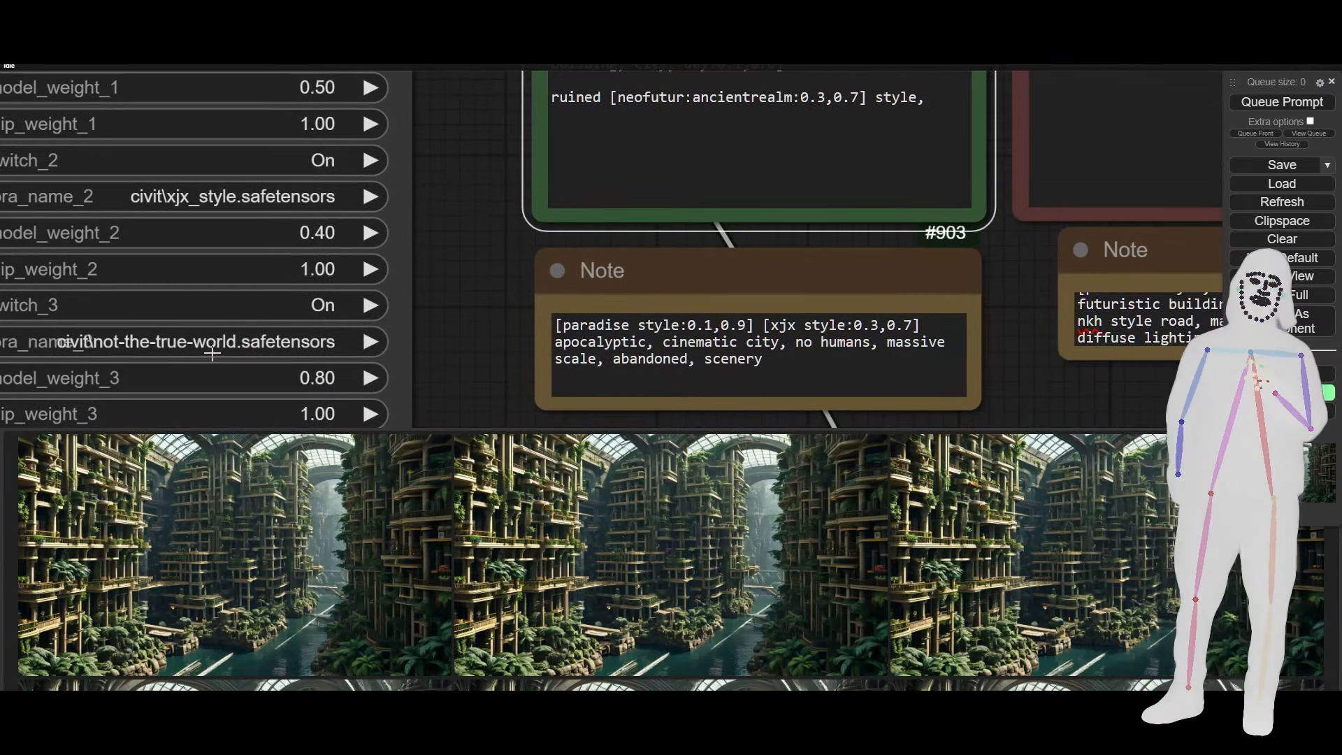
pyautogui.moveTo(496, 219); pyautogui.dragTo(304, 345)
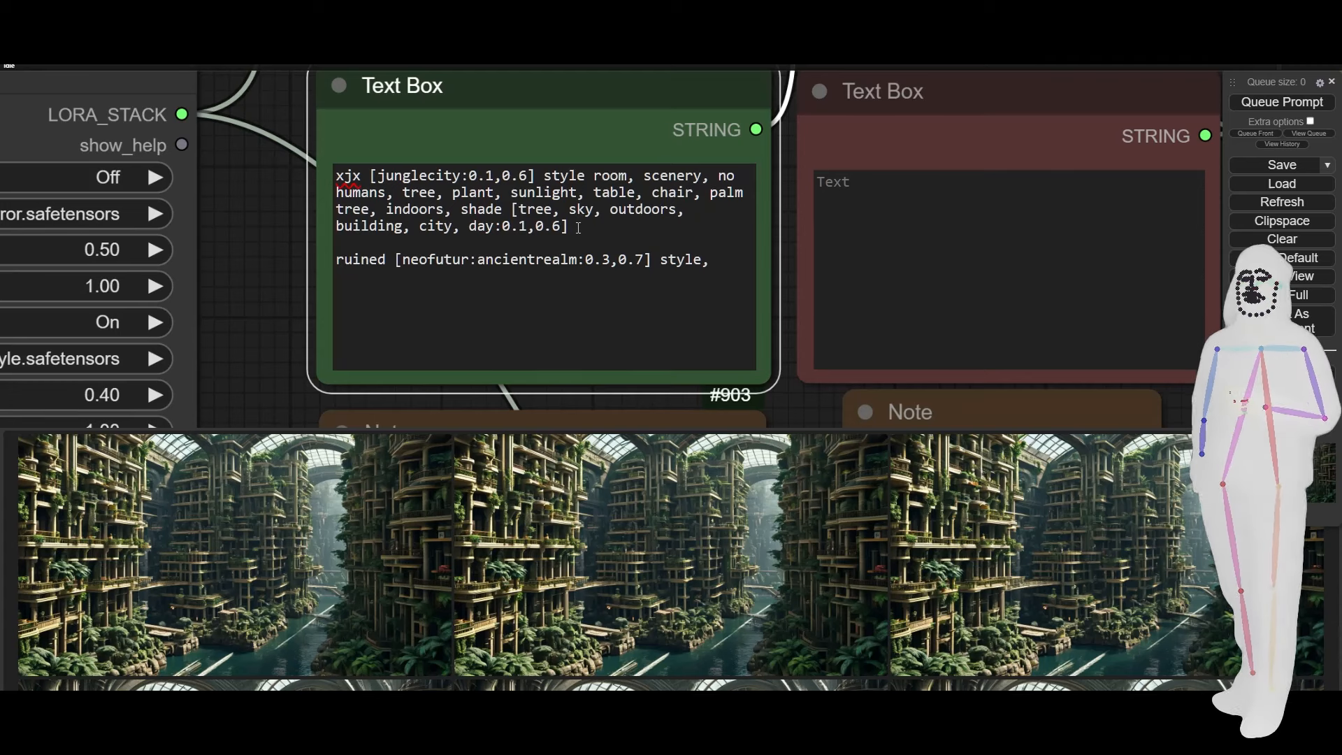
pyautogui.moveTo(369, 176); pyautogui.dragTo(333, 177)
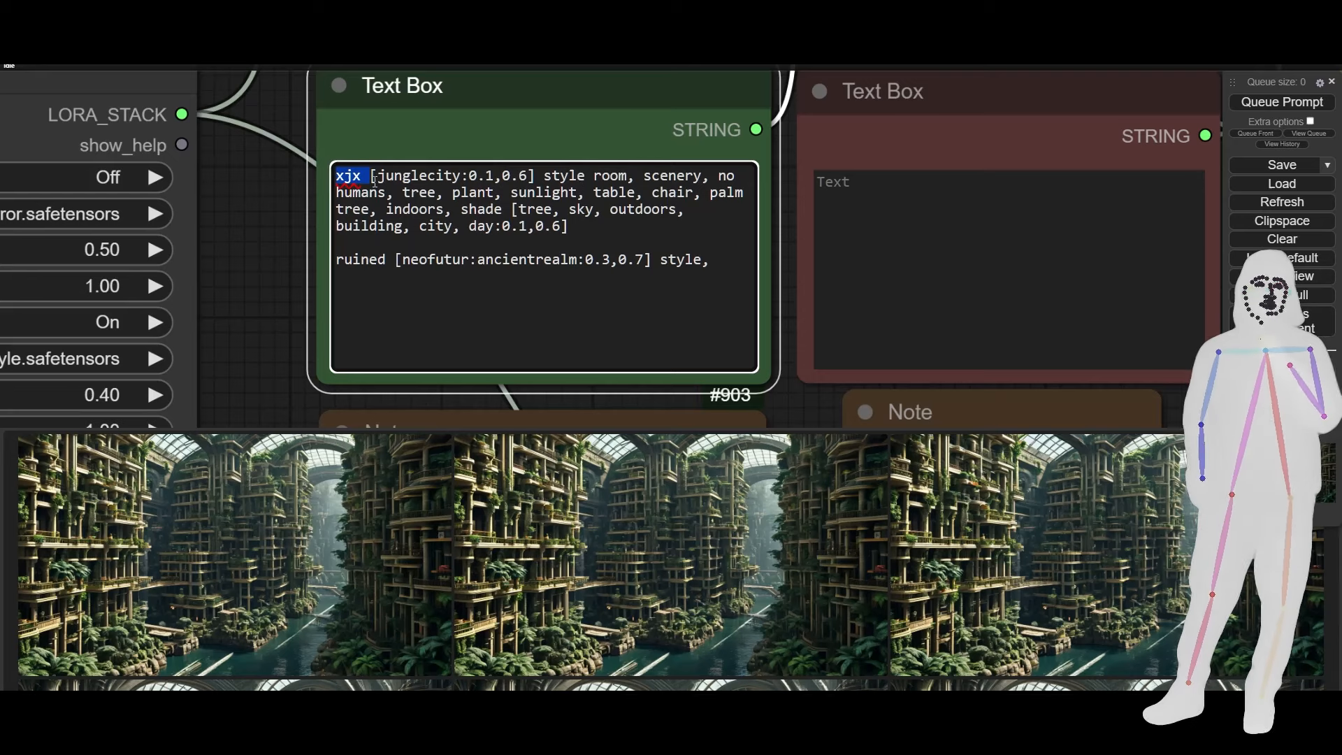
pyautogui.click(428, 192)
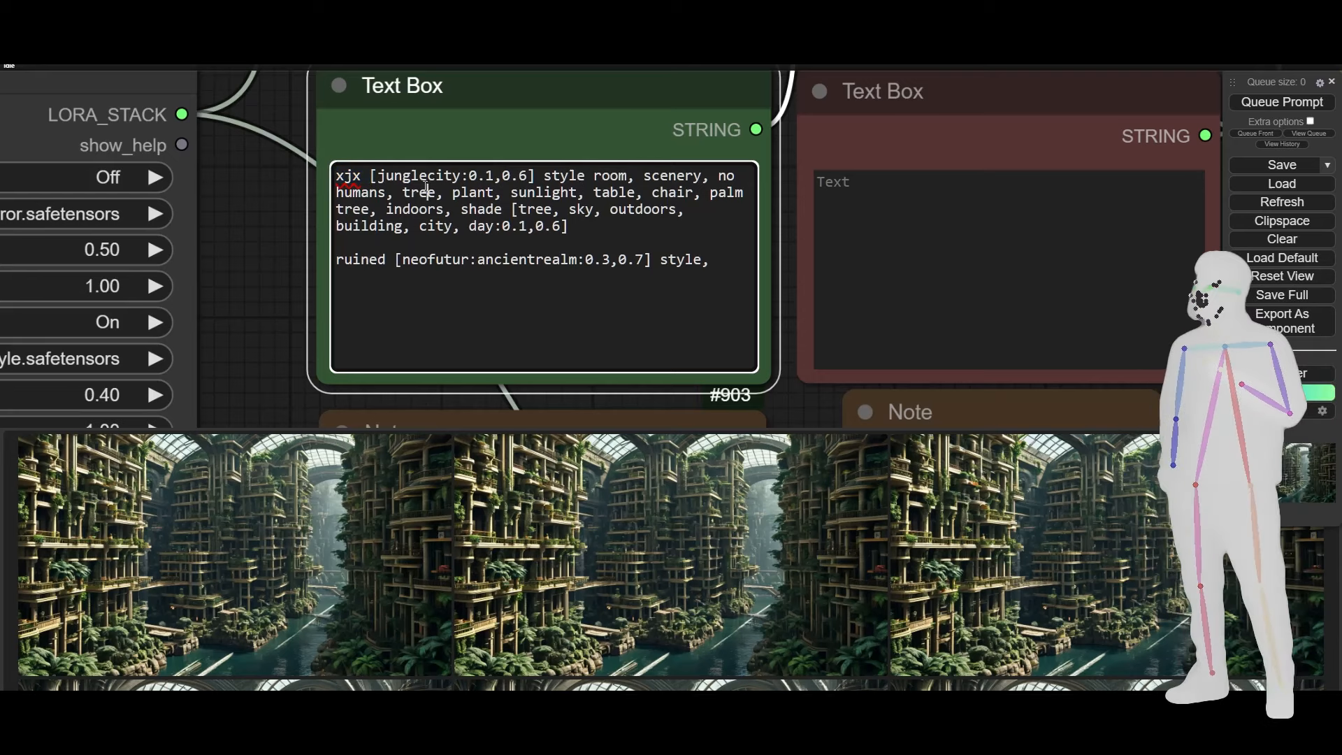
pyautogui.moveTo(544, 177); pyautogui.dragTo(364, 172)
pyautogui.press('BackSpace')
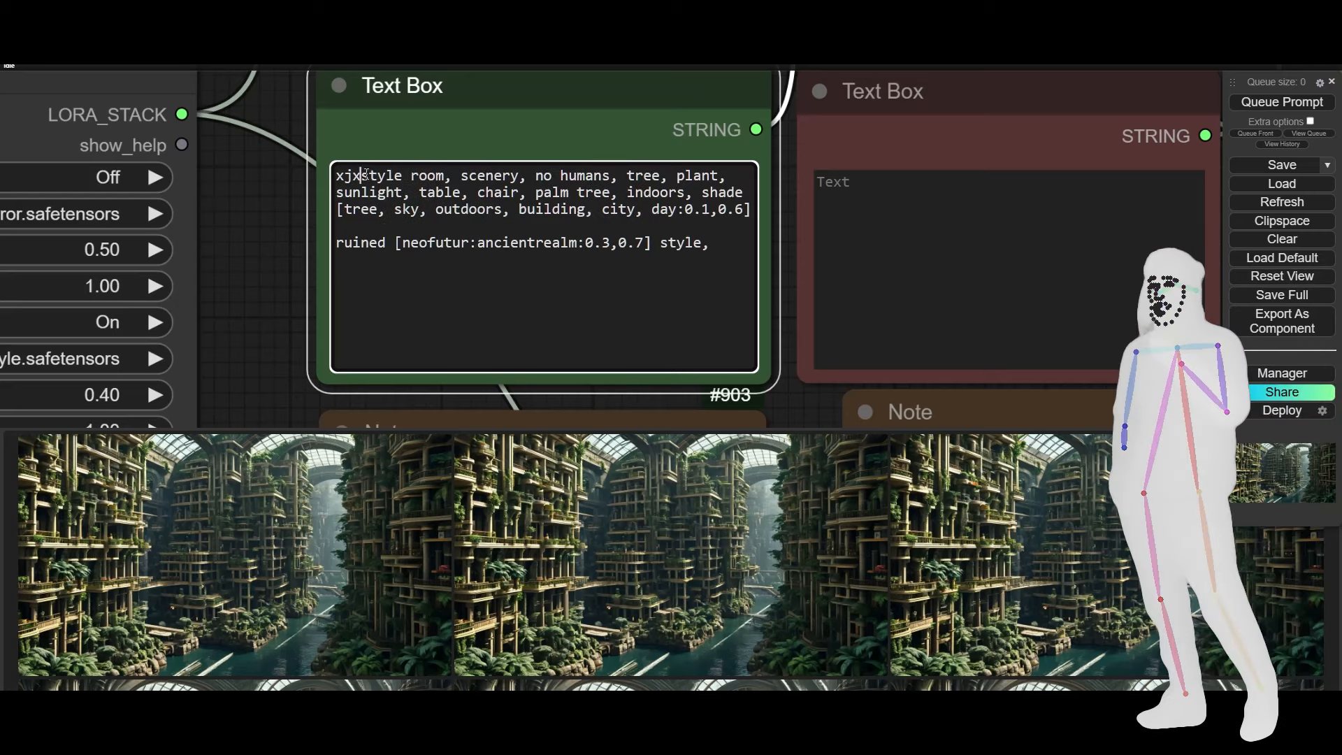
# - Copy "xjx style room, scenery, no humans," from the first paragraph to the end of the "ruined" line
pyautogui.moveTo(336, 176); pyautogui.dragTo(631, 178)
pyautogui.hotkey('ctrl', 'c')
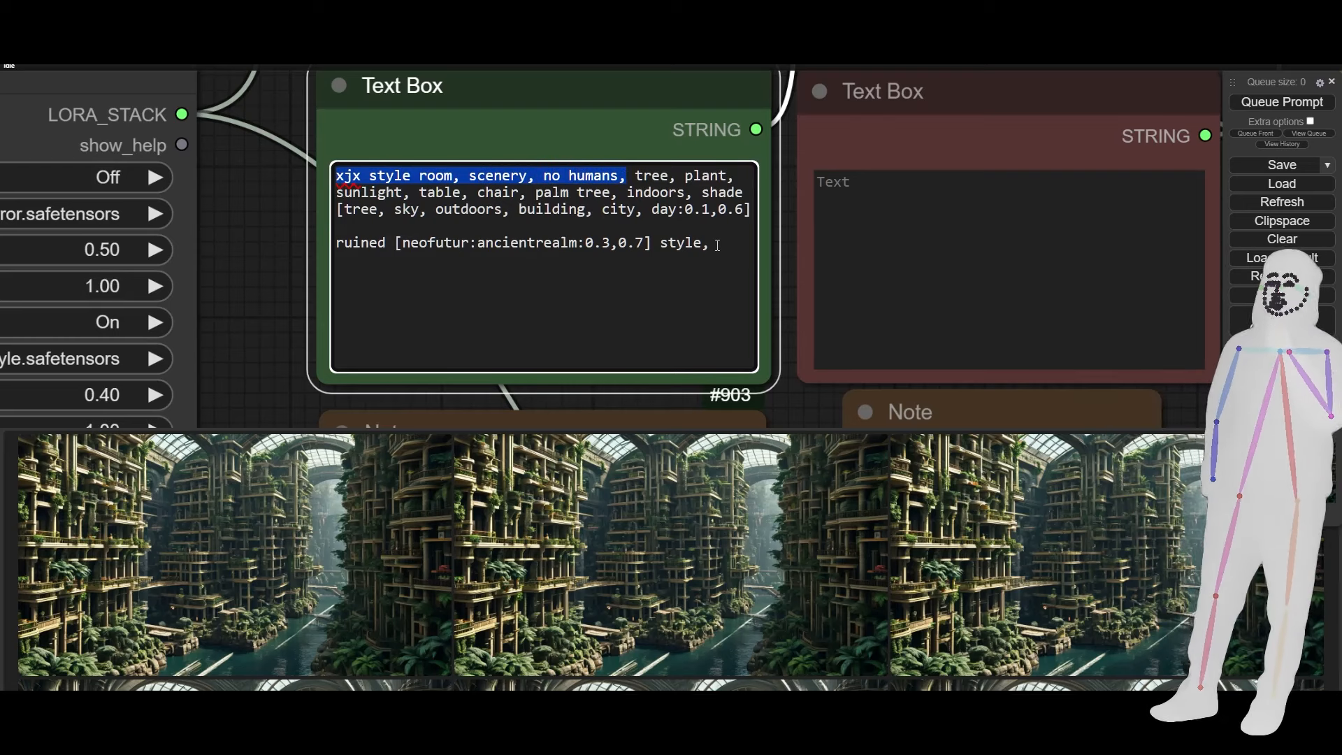
pyautogui.click(720, 246)
pyautogui.hotkey('ctrl', 'v')
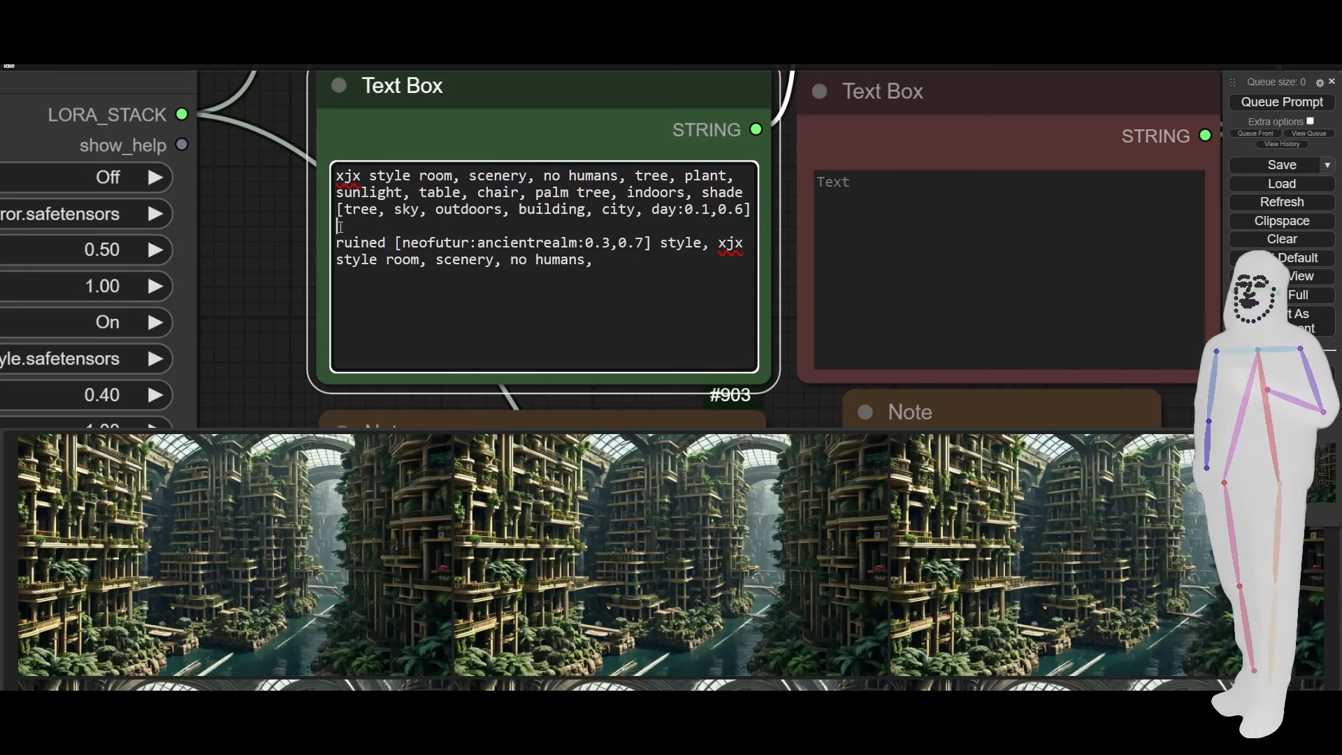
# - Set the scheduling range of the tree, sky, outdoors bracket in the first paragraph to 0.3,0.7
pyautogui.click(706, 211)
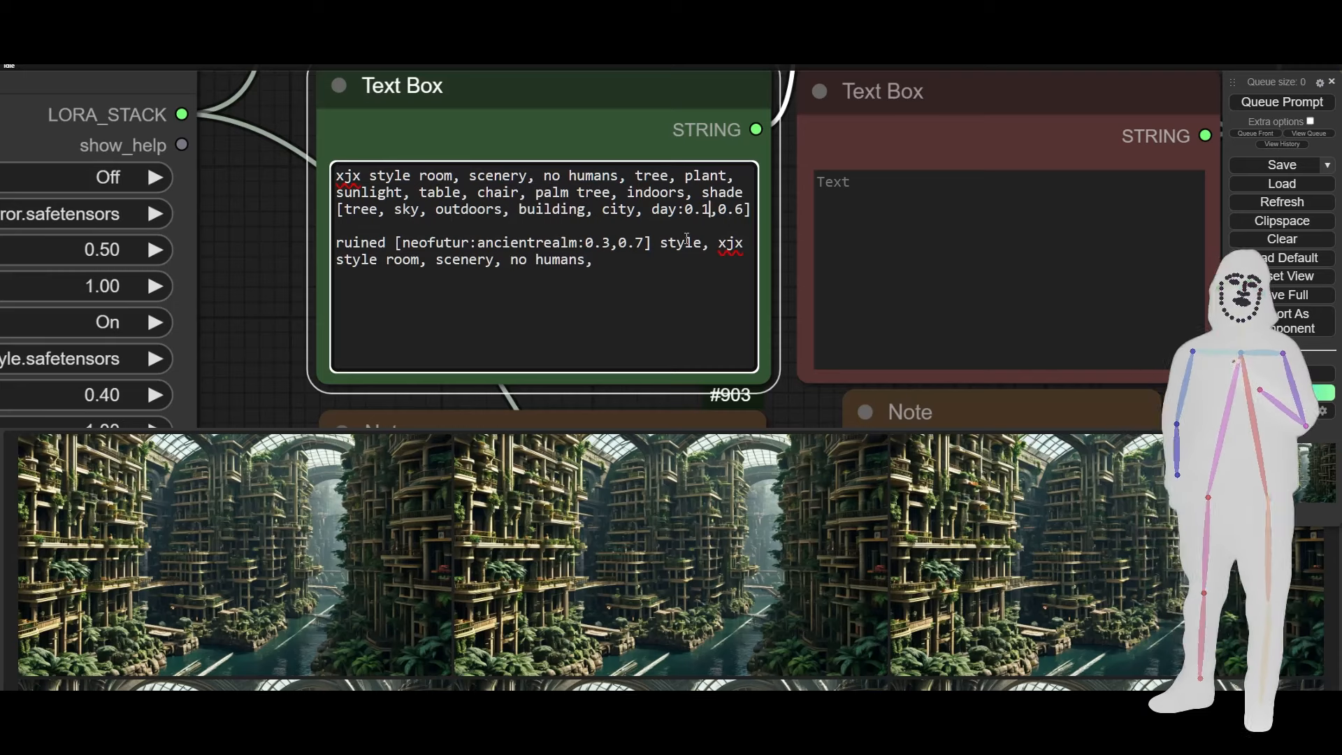
pyautogui.press('BackSpace')
pyautogui.write('3')
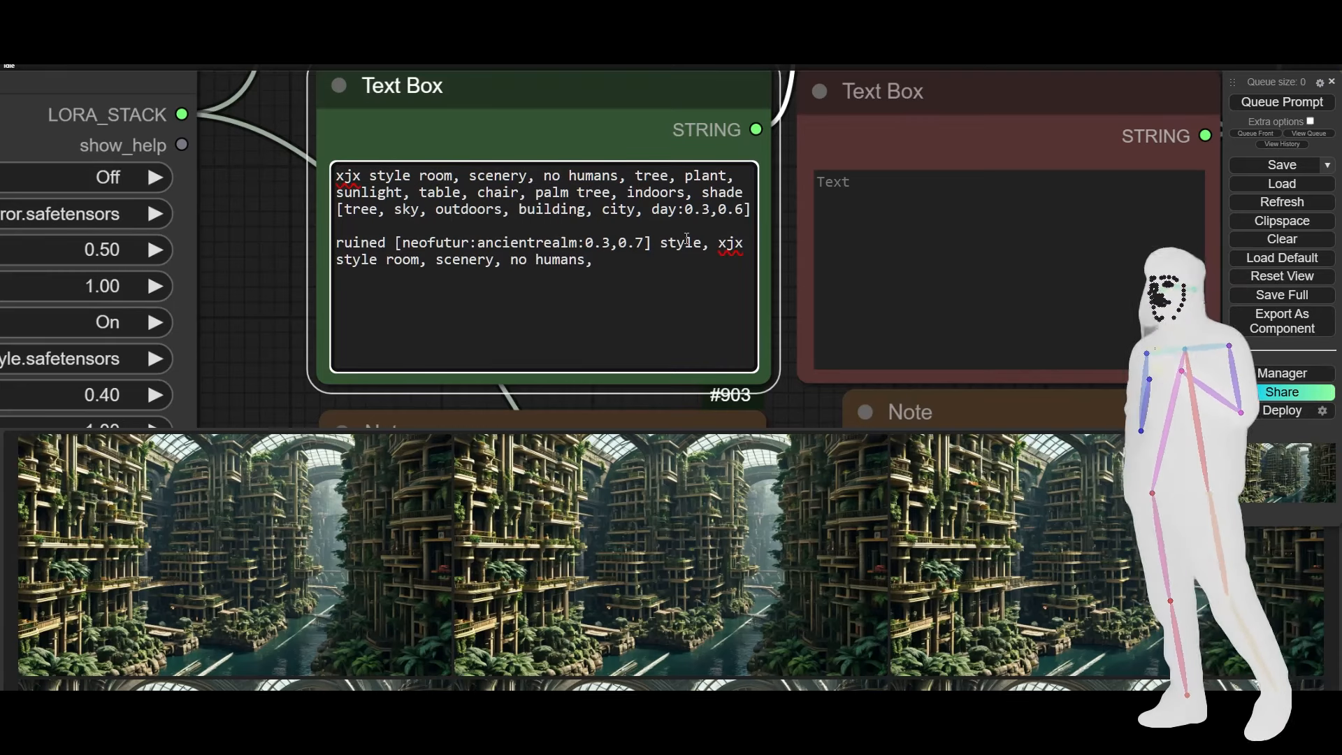
pyautogui.press('Right')
pyautogui.press('Right')
pyautogui.press('Right')
pyautogui.press('BackSpace')
pyautogui.write('7')
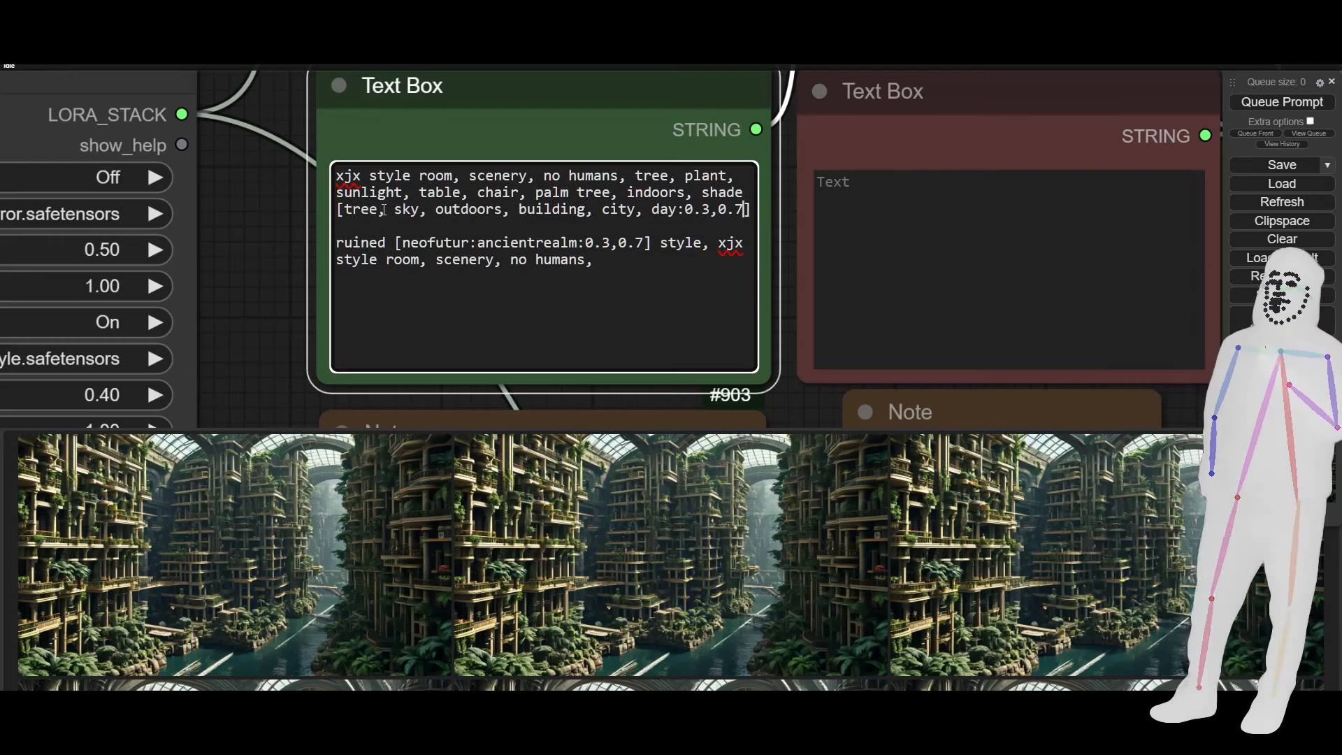
# - Remove "tree" and "city" from the bracketed scheduling list, leaving "[sky, outdoors, building, day:0.3,0.7]"
pyautogui.moveTo(394, 210); pyautogui.dragTo(348, 212)
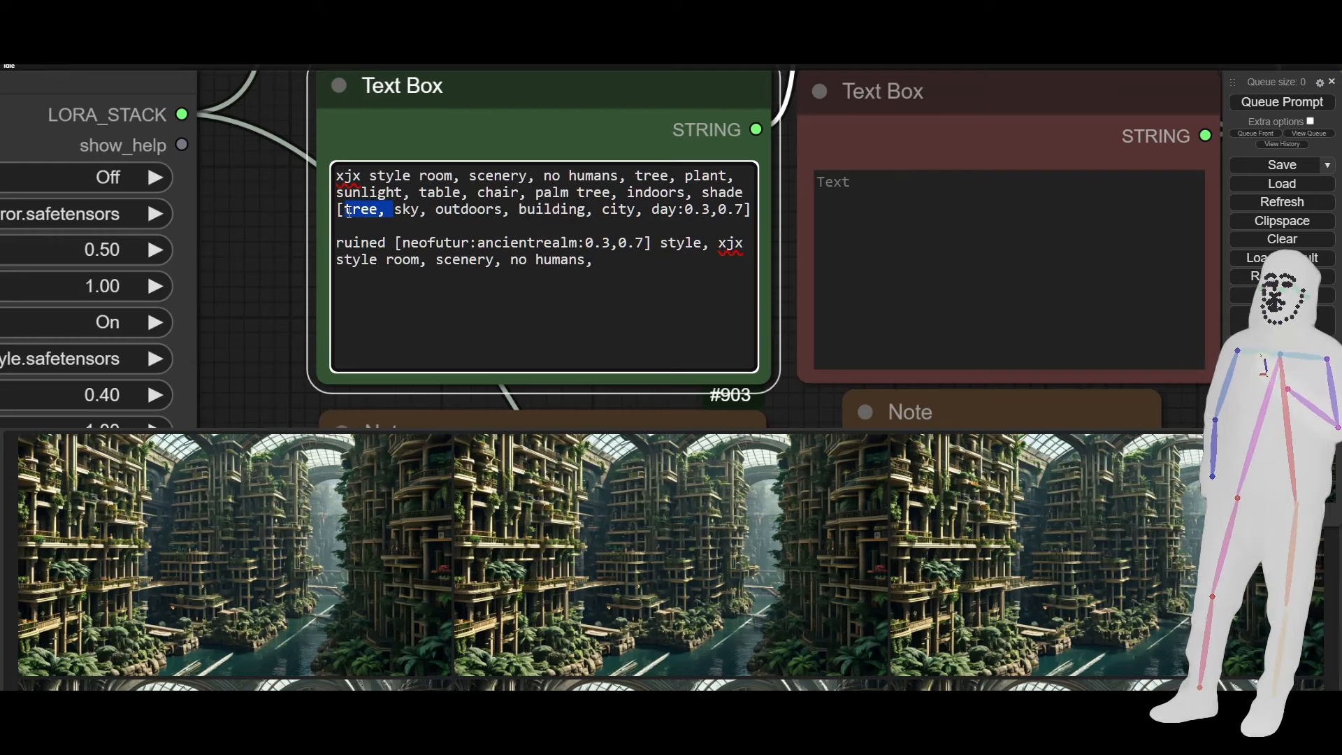
pyautogui.press('BackSpace')
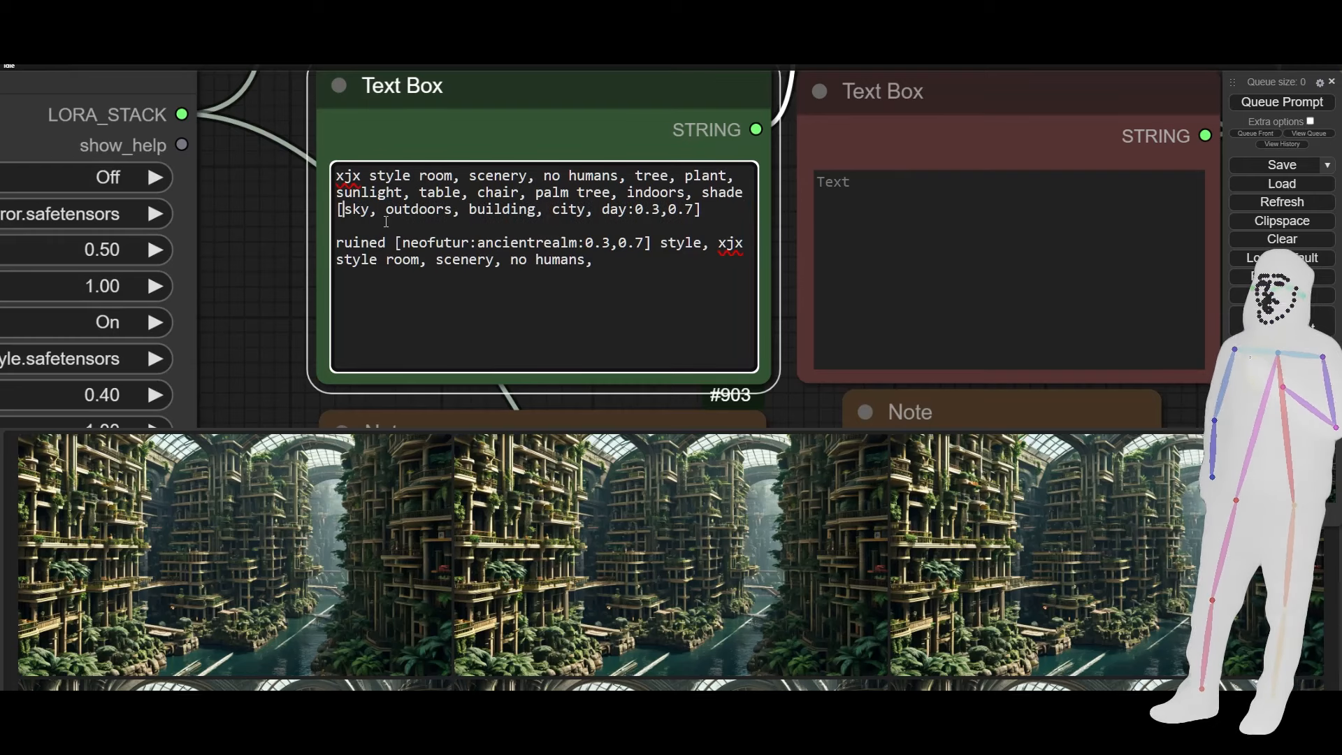
pyautogui.doubleClick(570, 210)
pyautogui.press('BackSpace')
pyautogui.press('BackSpace')
pyautogui.press('BackSpace')
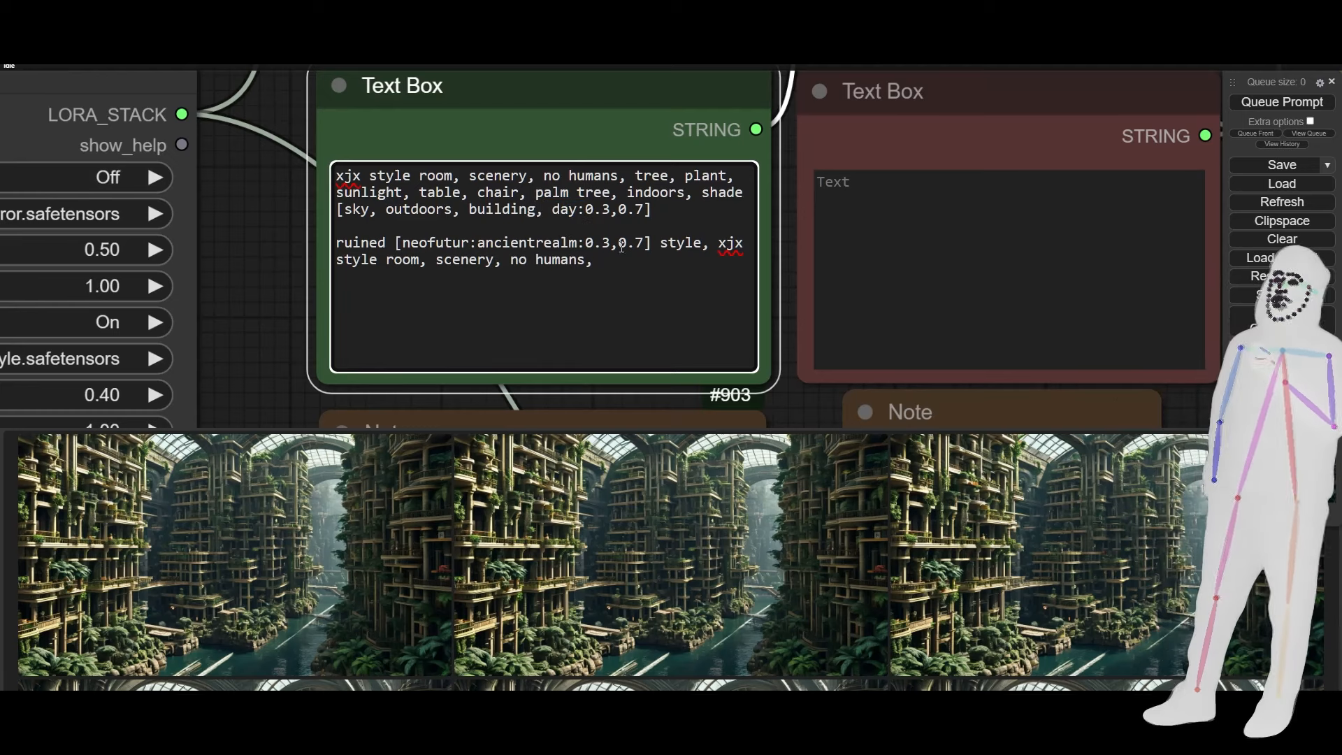
# - Copy "[sky, outdoors, building, day:0.3,0.7]" to the end of the "ruined" prompt, directly after "no humans" without the trailing comma
pyautogui.moveTo(652, 209); pyautogui.dragTo(338, 213)
pyautogui.hotkey('ctrl', 'c')
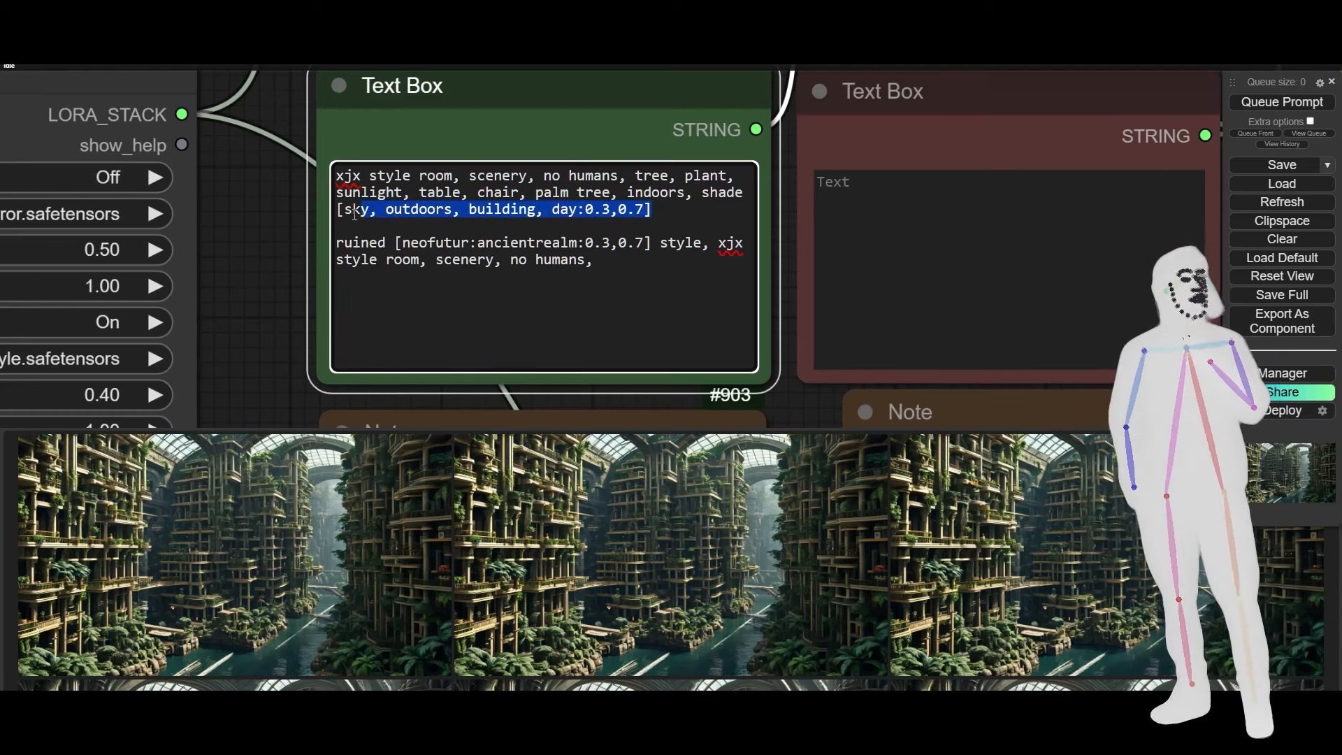
pyautogui.click(627, 266)
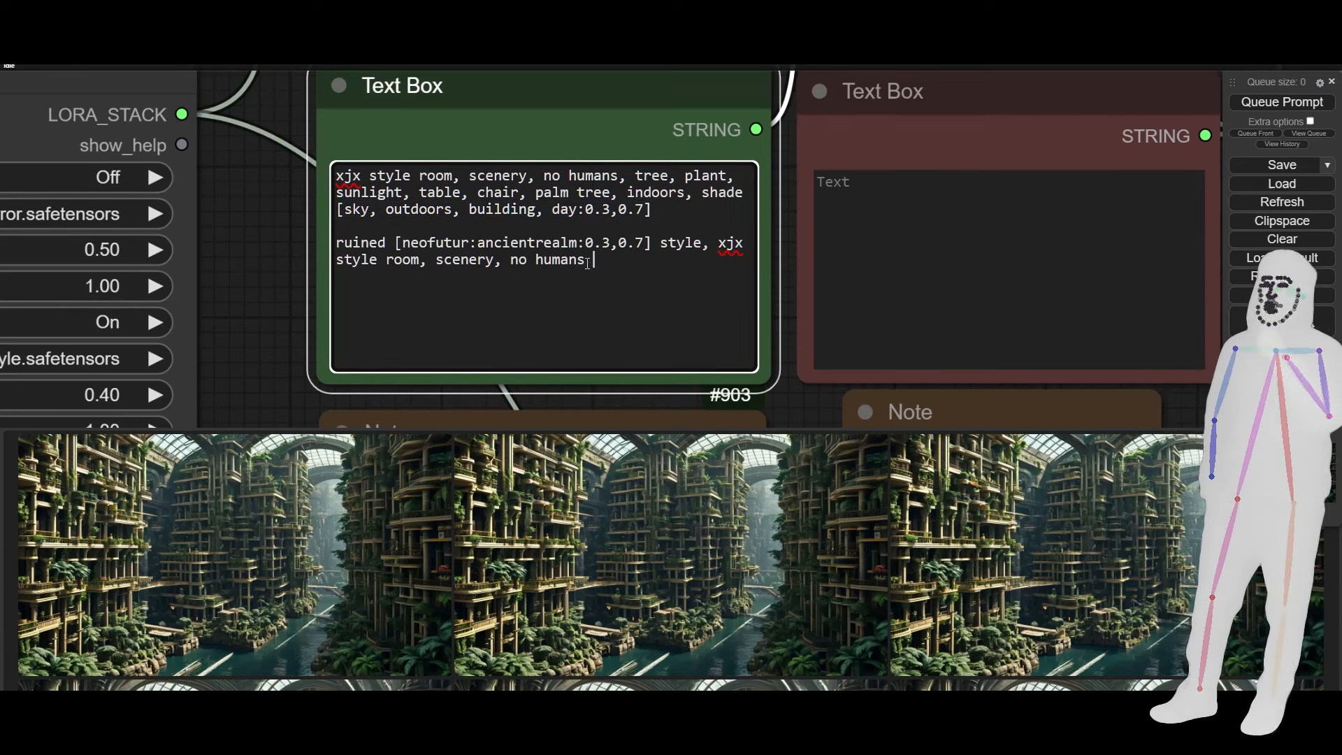
pyautogui.hotkey('ctrl', 'v')
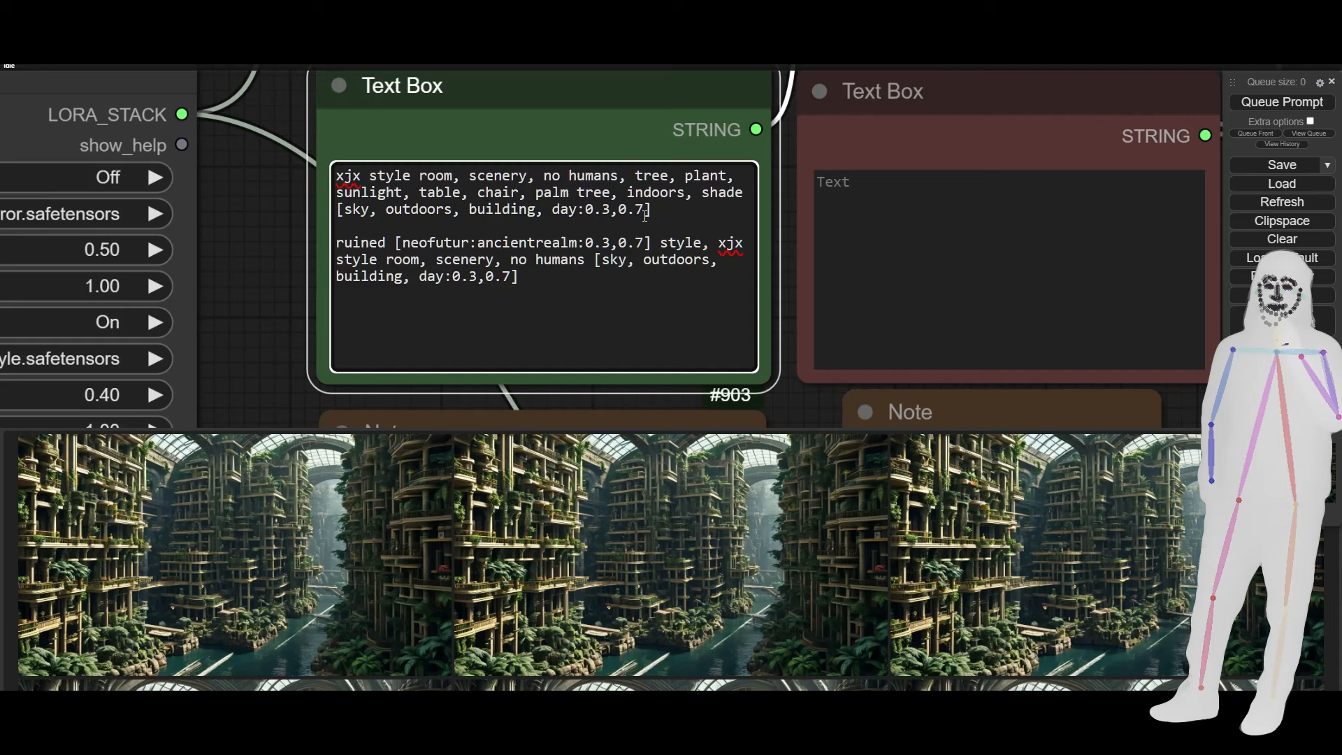
# - Delete the old first paragraph and its blank line so that only the "ruined" prompt remains
pyautogui.click(333, 226)
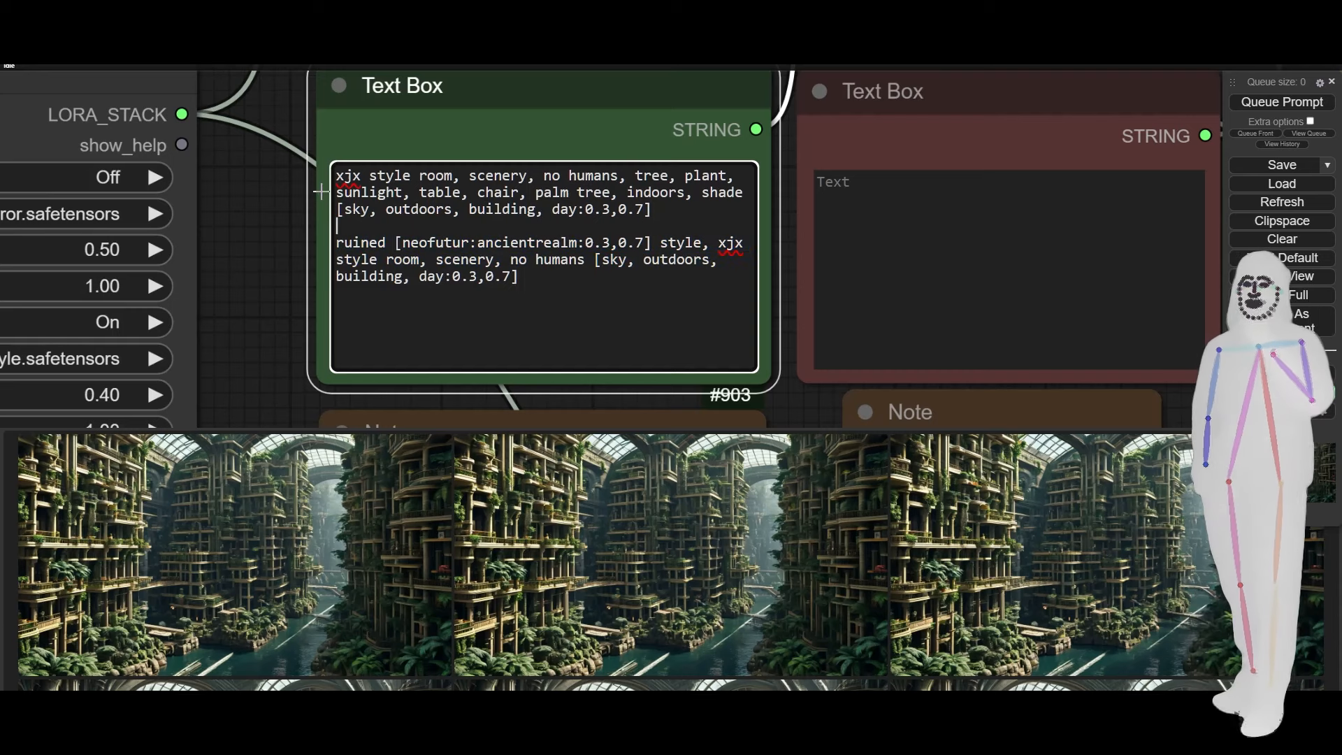
pyautogui.moveTo(349, 225); pyautogui.dragTo(337, 174)
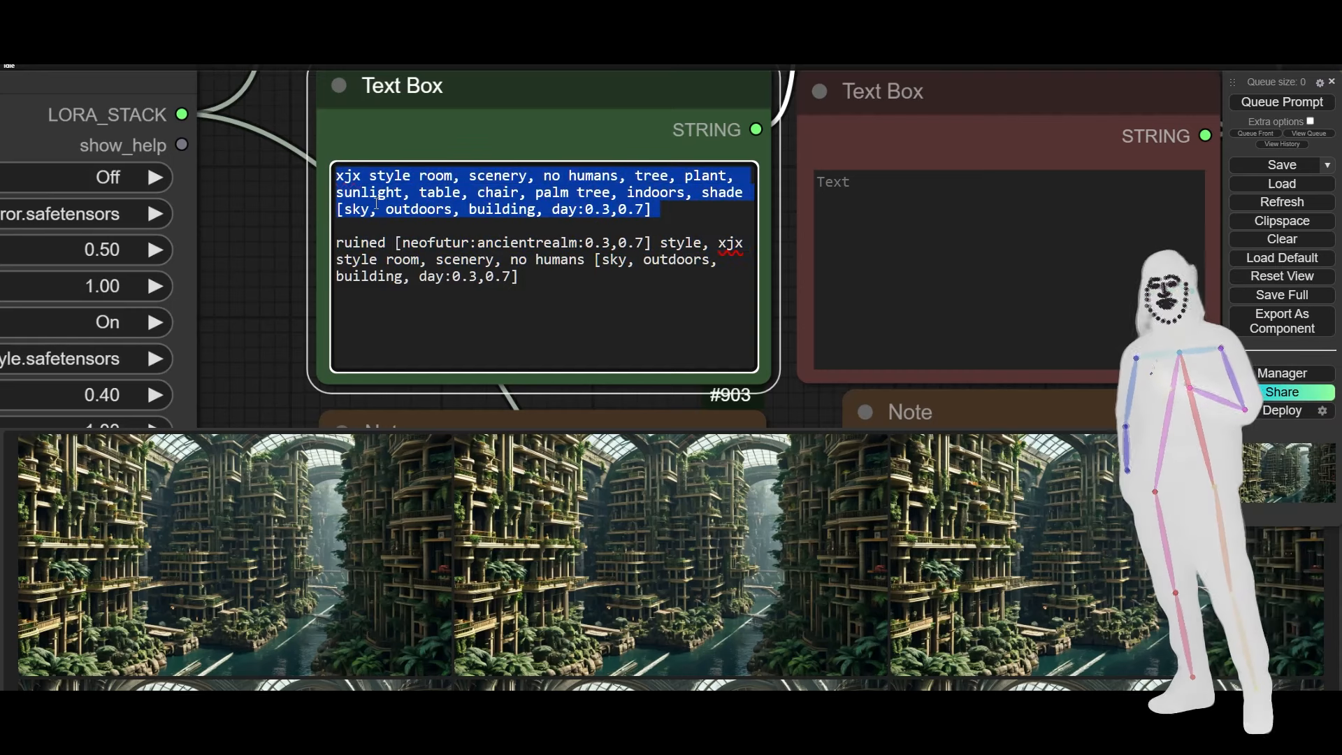
pyautogui.press('BackSpace')
pyautogui.press('Delete')
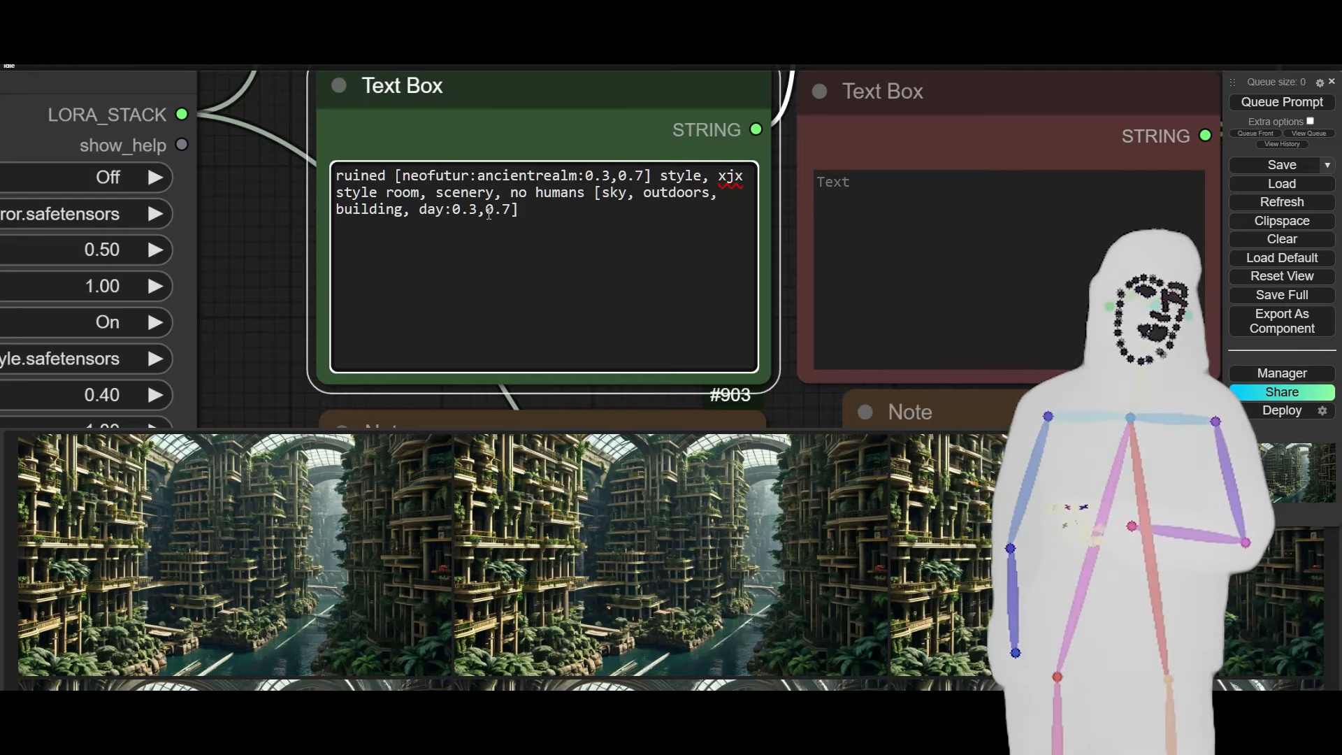
# - Queue the edited "ruined [neofutur:ancientrealm:0.3,0.7] style" prompt to generate new images
pyautogui.click(655, 175)
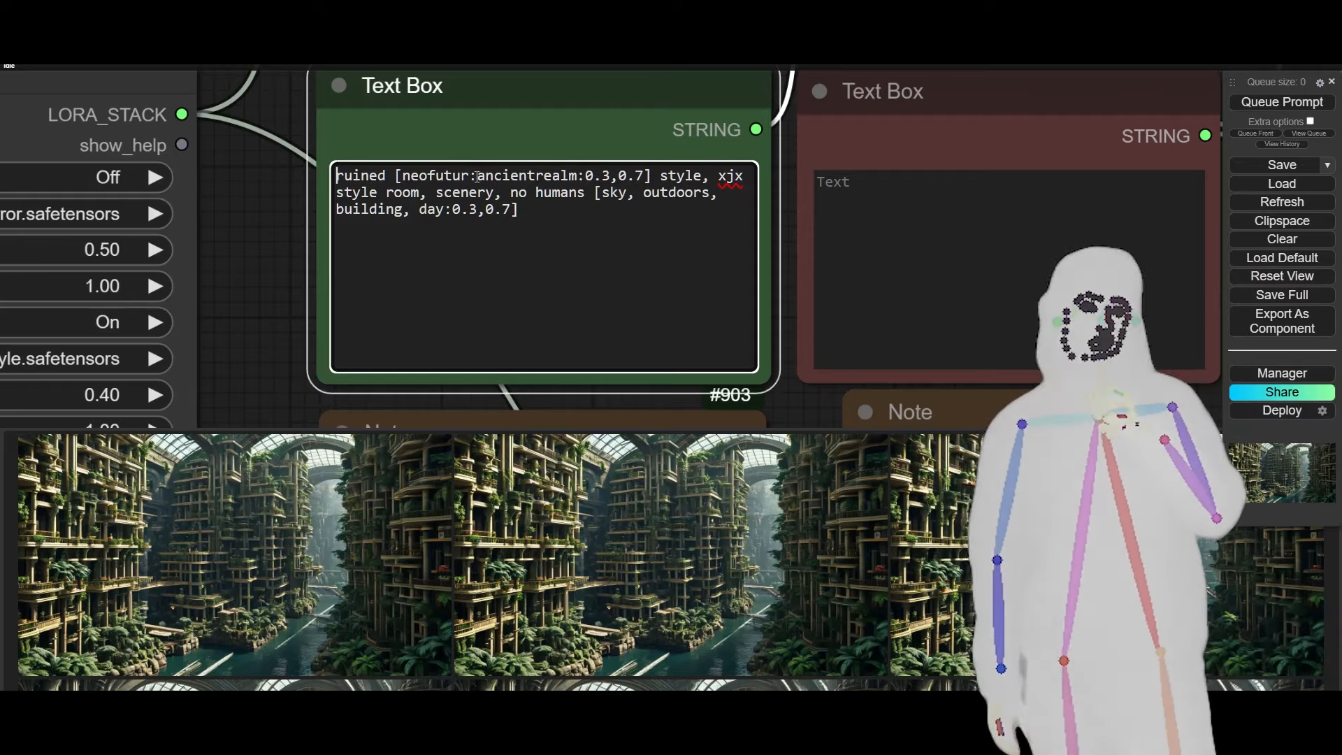
pyautogui.moveTo(476, 176); pyautogui.dragTo(578, 176)
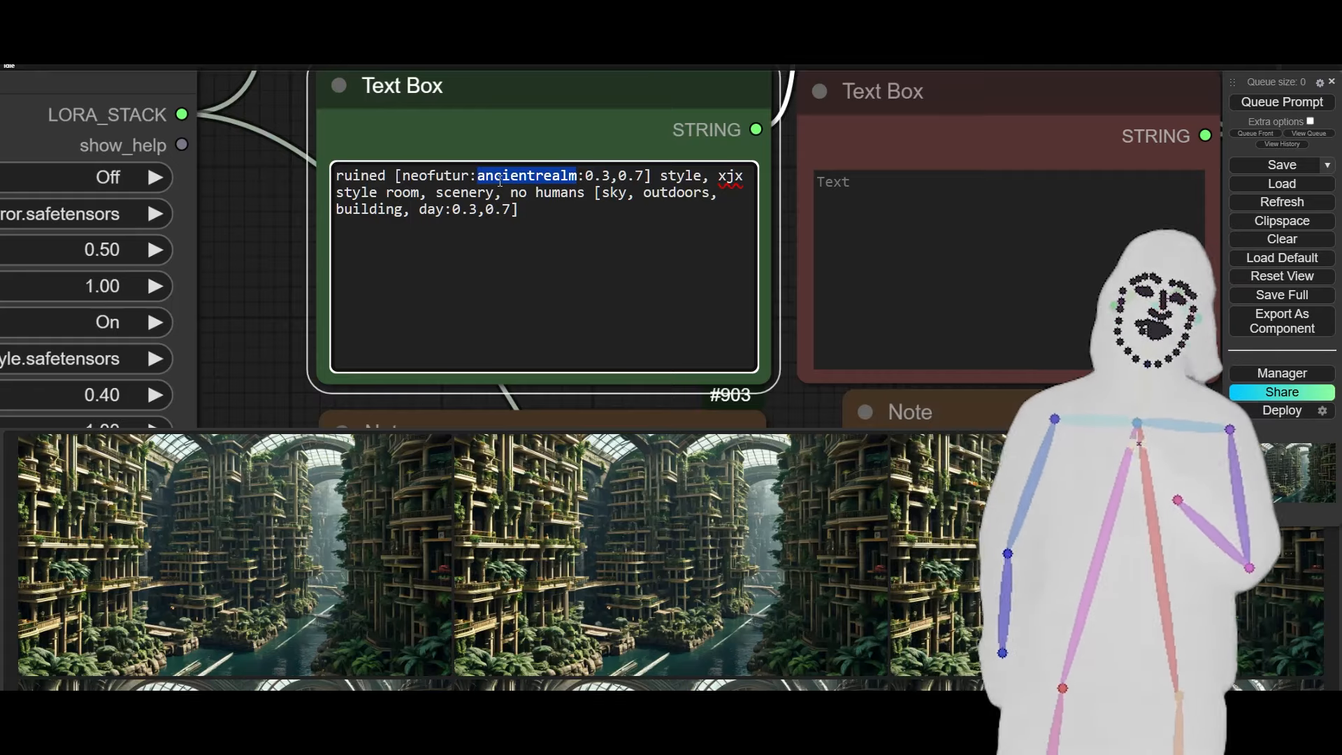
pyautogui.click(1240, 104)
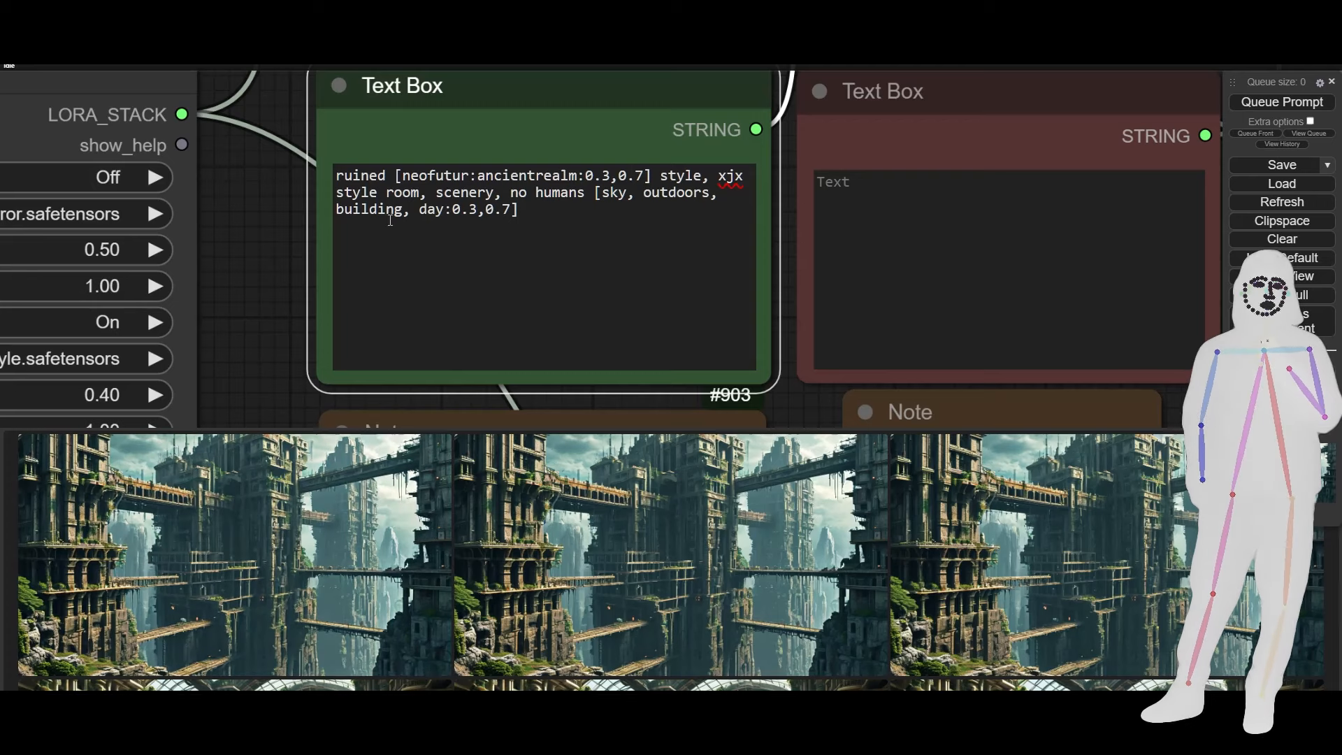
# - Set both bracketed scheduling ranges in the prompt to 0.1,0.4 and queue another generation
pyautogui.click(472, 209)
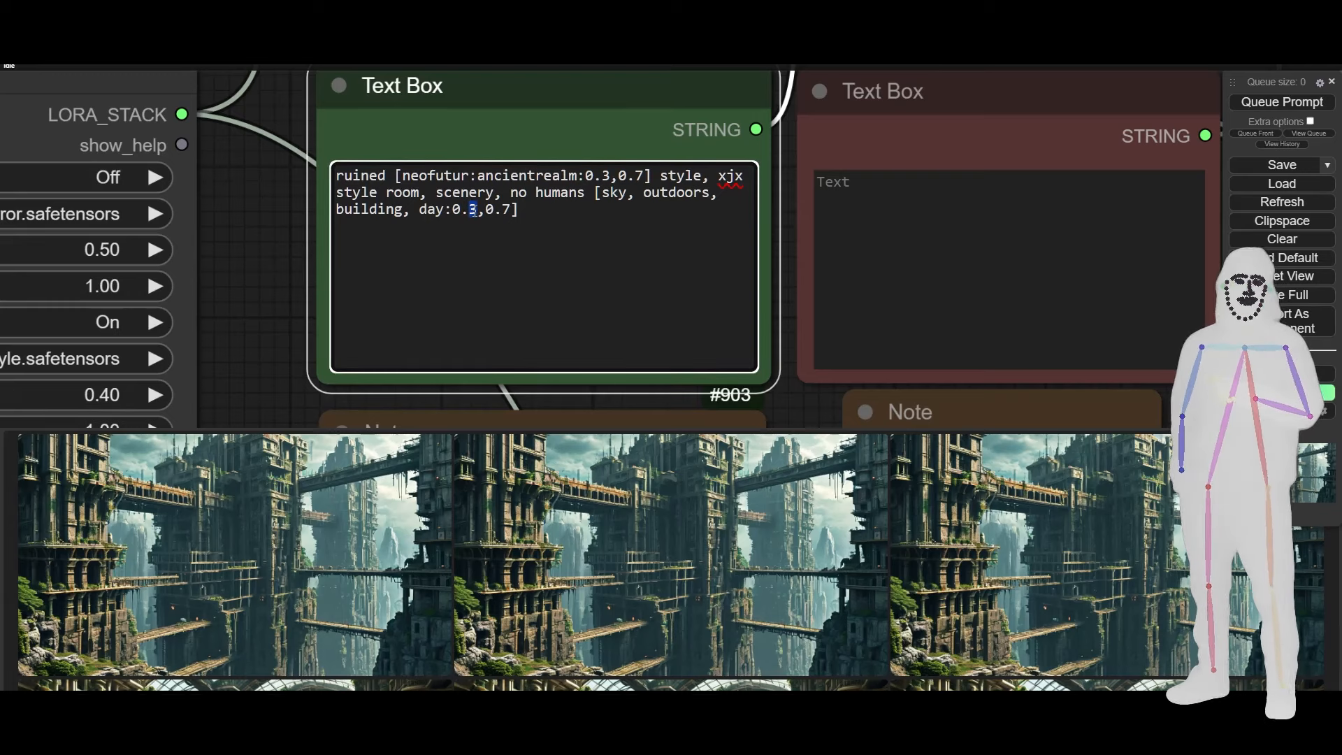
pyautogui.write('1')
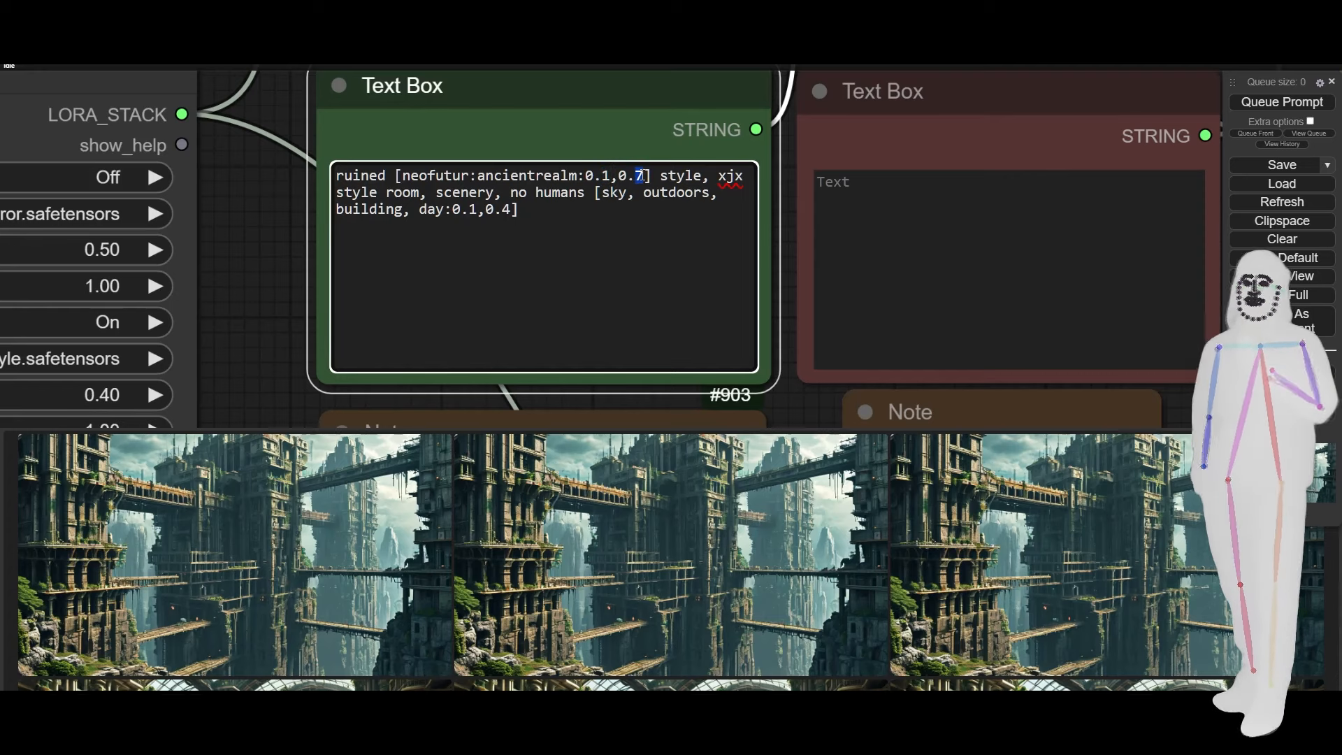
pyautogui.press('BackSpace')
pyautogui.write('4')
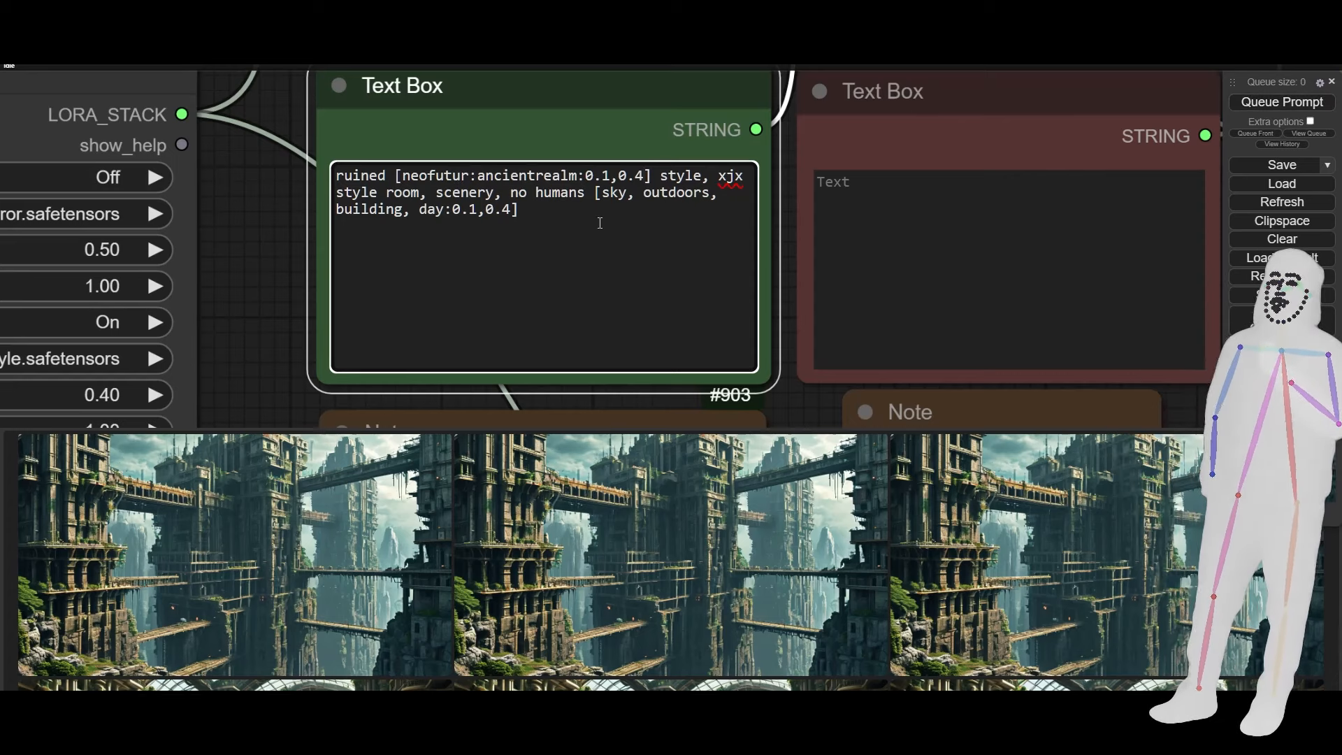
pyautogui.click(1282, 102)
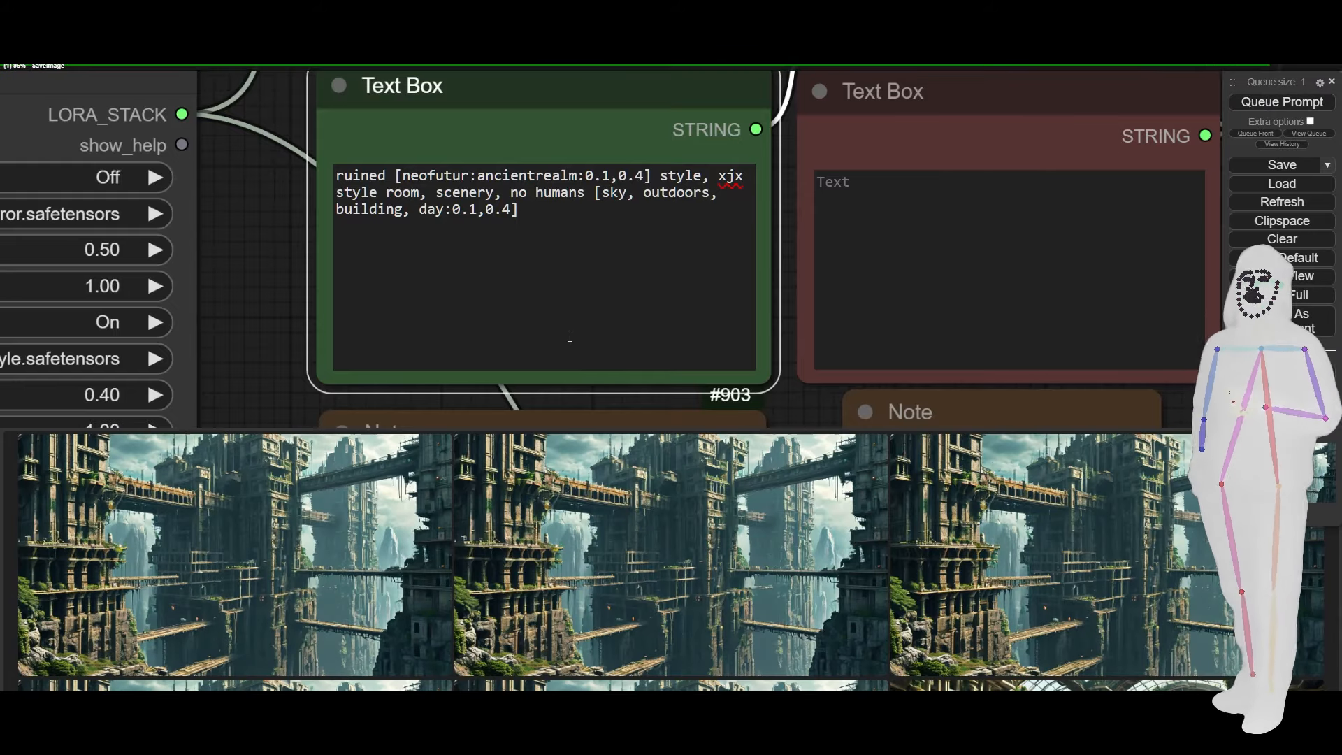
# - Enlarge generated images from the image feed and compare the latest result with the neighbouring ones
pyautogui.scroll(-3, 367, 551)
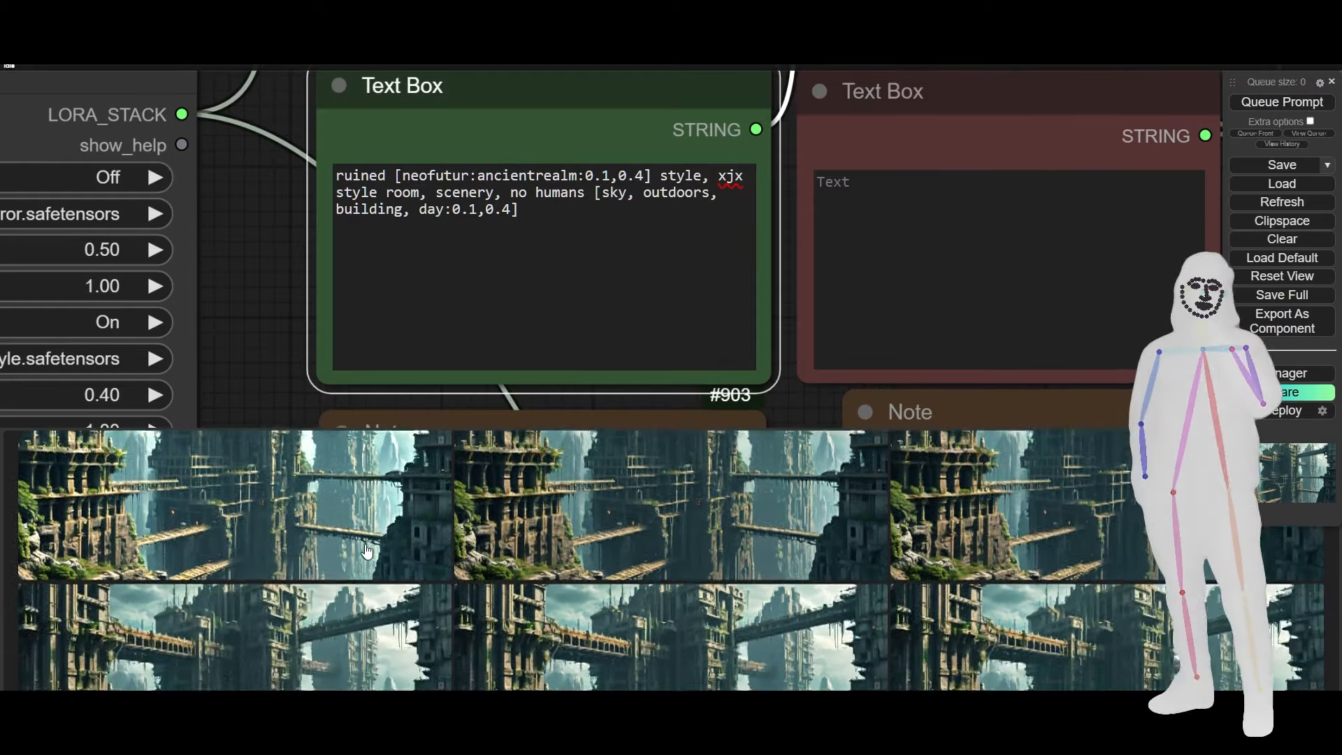
pyautogui.click(187, 554)
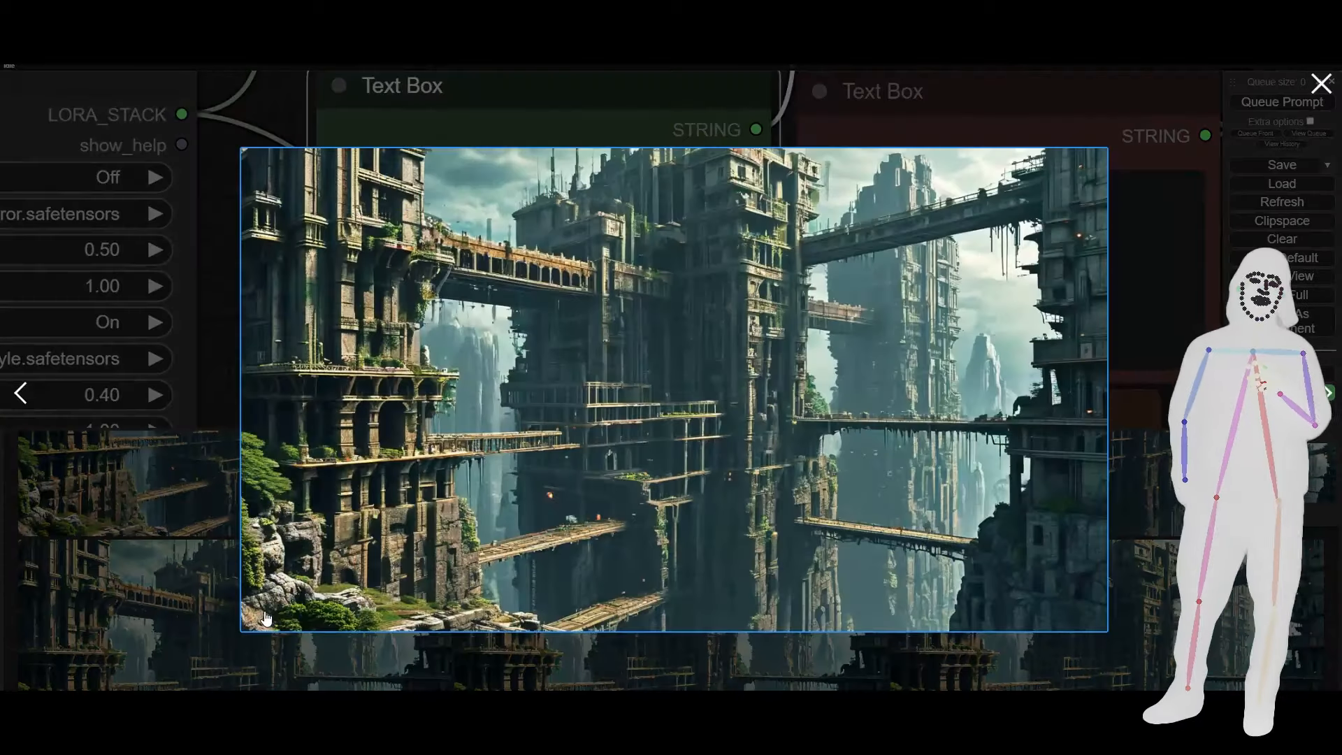
pyautogui.doubleClick(170, 480)
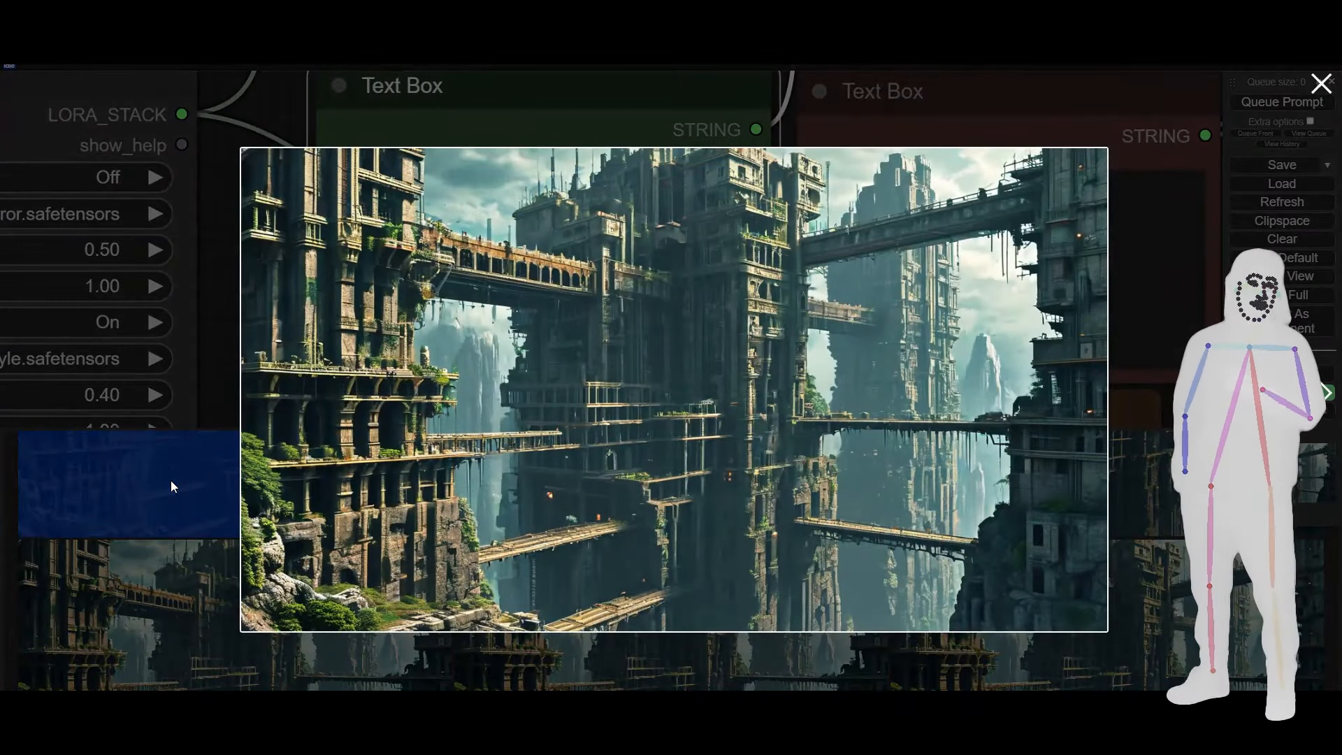
pyautogui.click(163, 524)
pyautogui.click(161, 563)
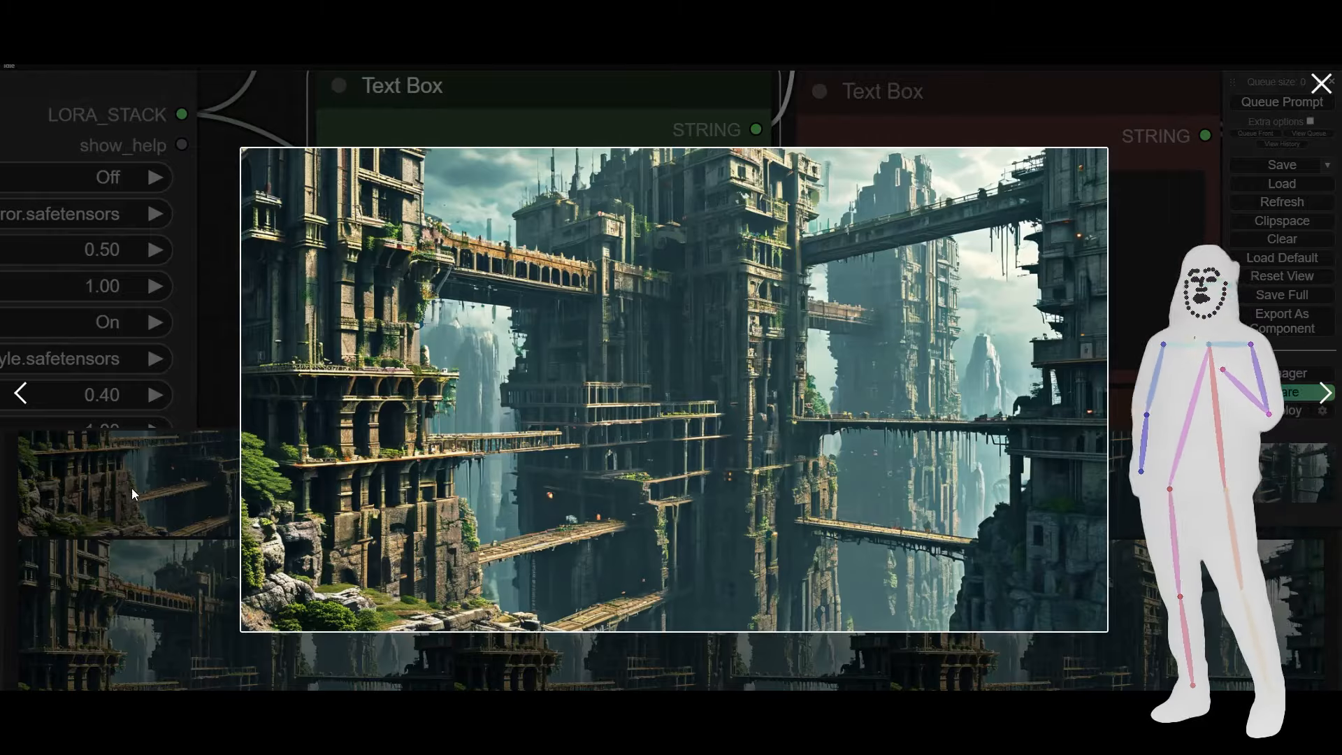
# - Compare the enlarged ruined city images in the feed and leave the enlarged view
pyautogui.click(131, 488)
pyautogui.click(132, 488)
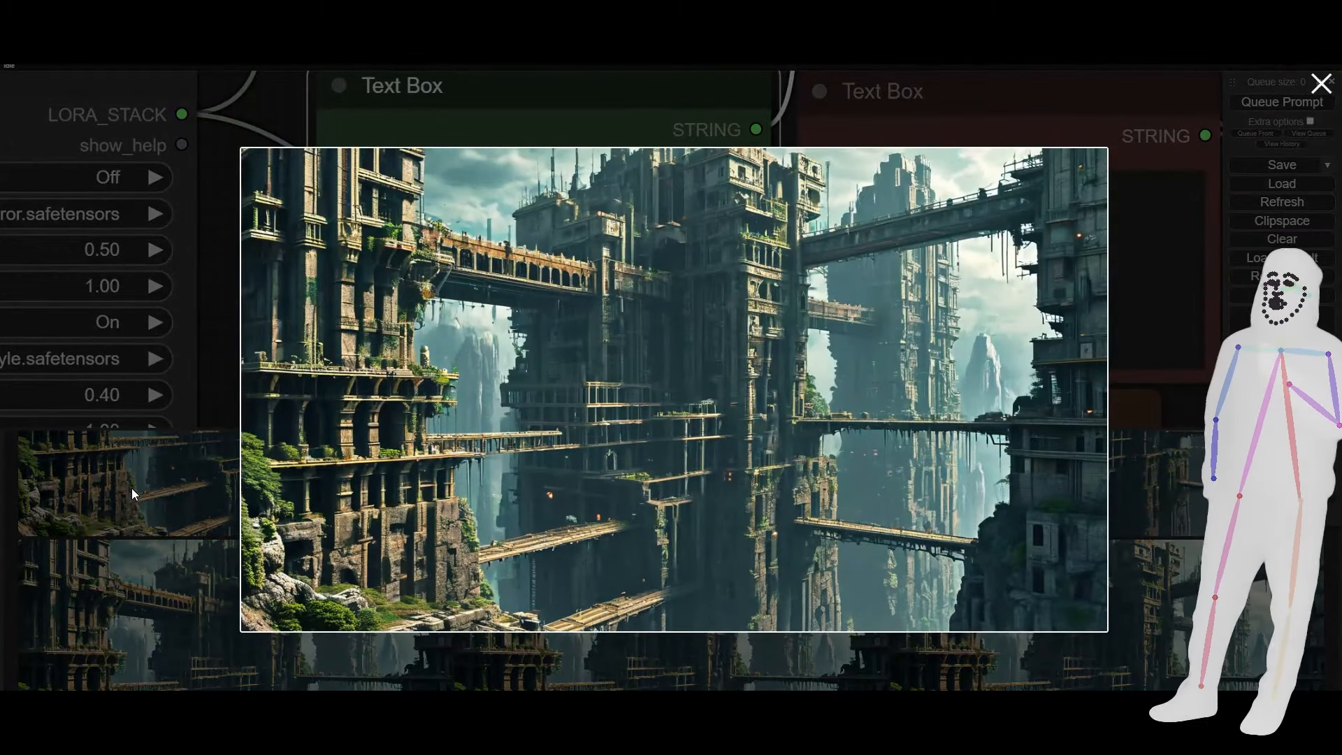
pyautogui.click(141, 607)
pyautogui.click(197, 492)
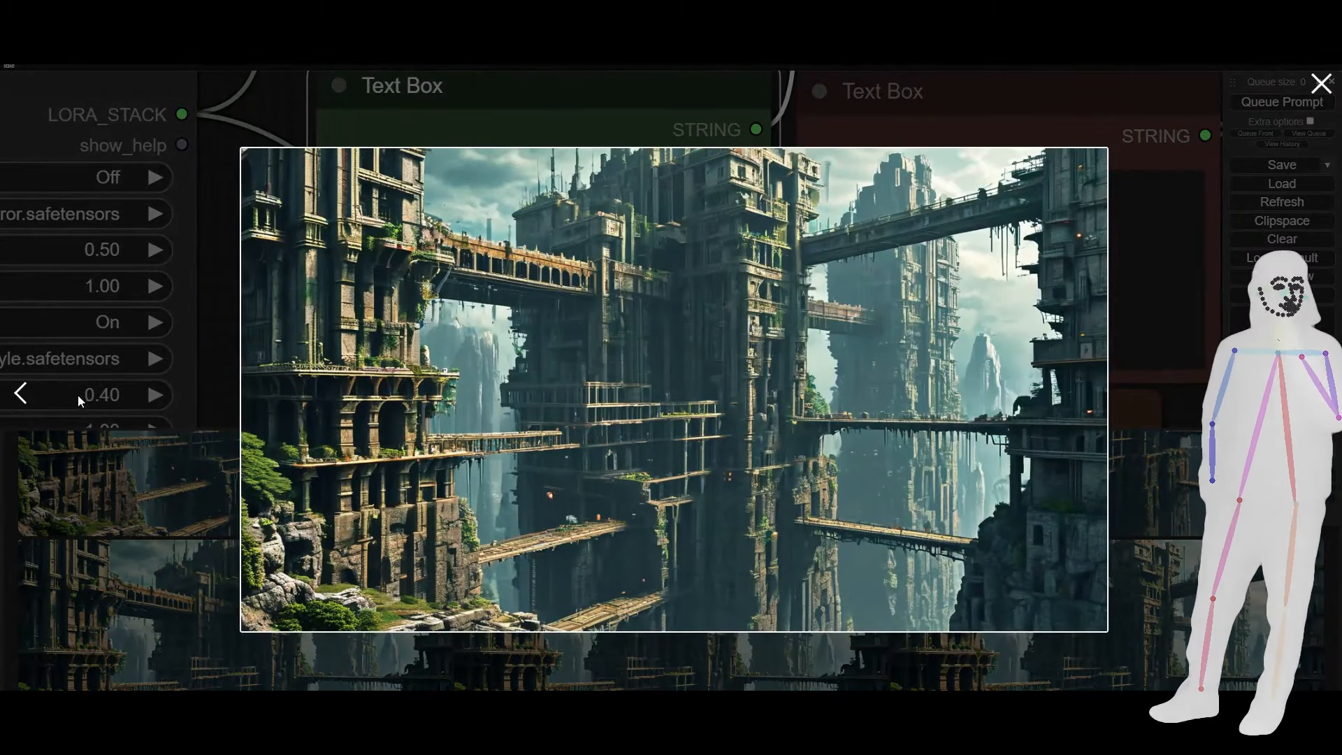
pyautogui.click(22, 394)
pyautogui.click(22, 395)
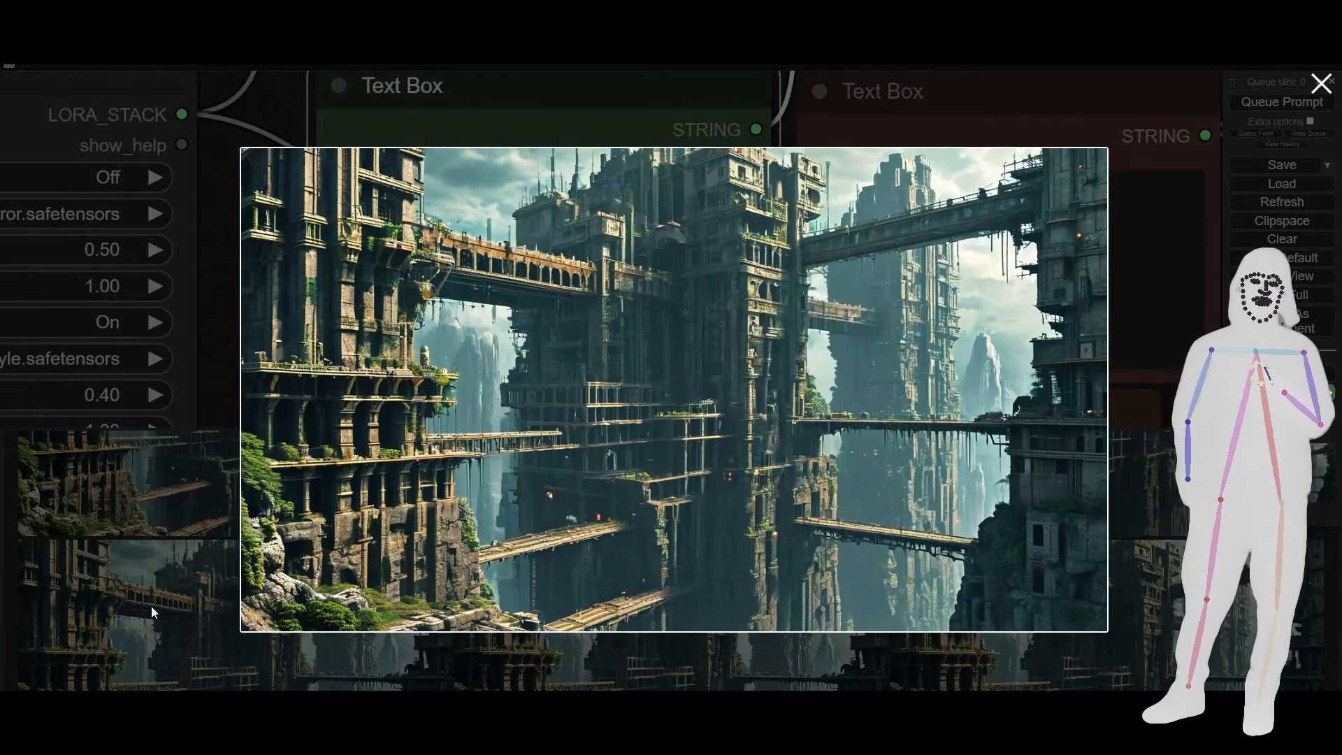
pyautogui.click(149, 584)
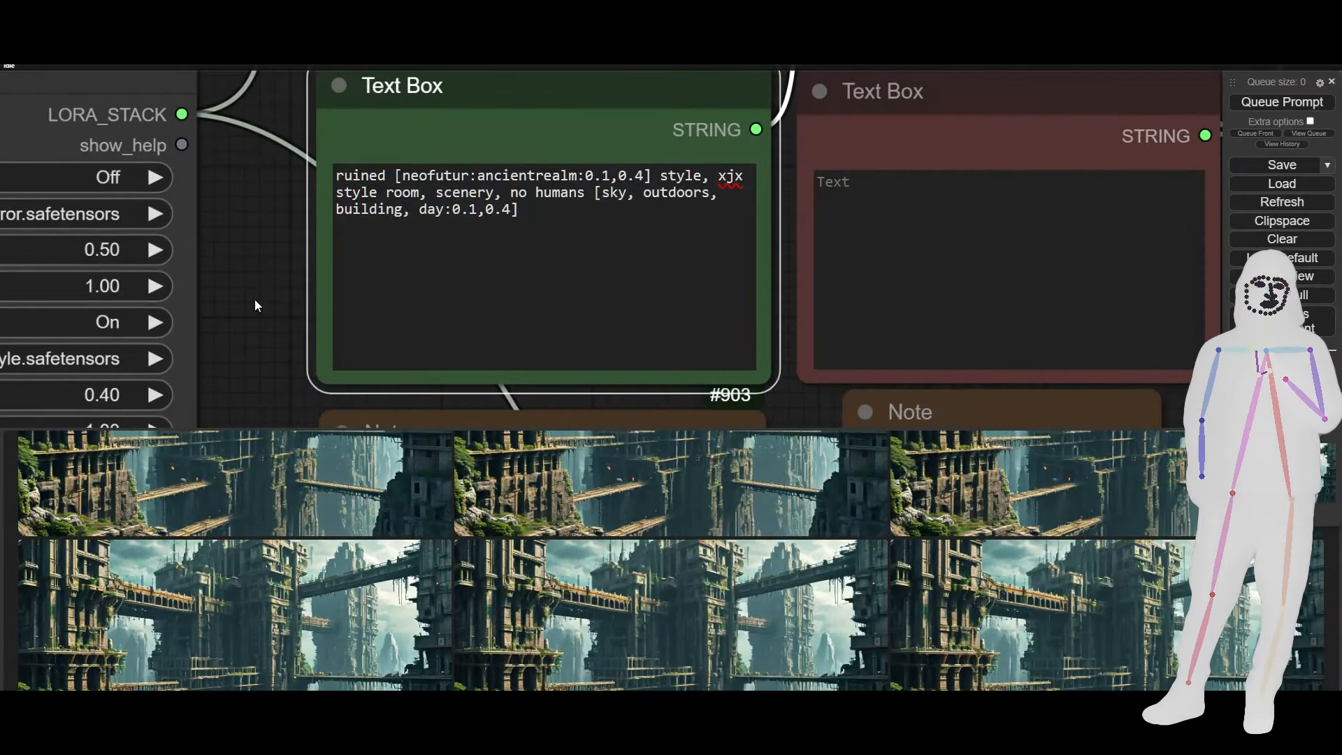
# - Set both bracketed scheduling ranges in the "ruined" prompt to 0.3,0.7
pyautogui.moveTo(247, 280); pyautogui.dragTo(342, 273)
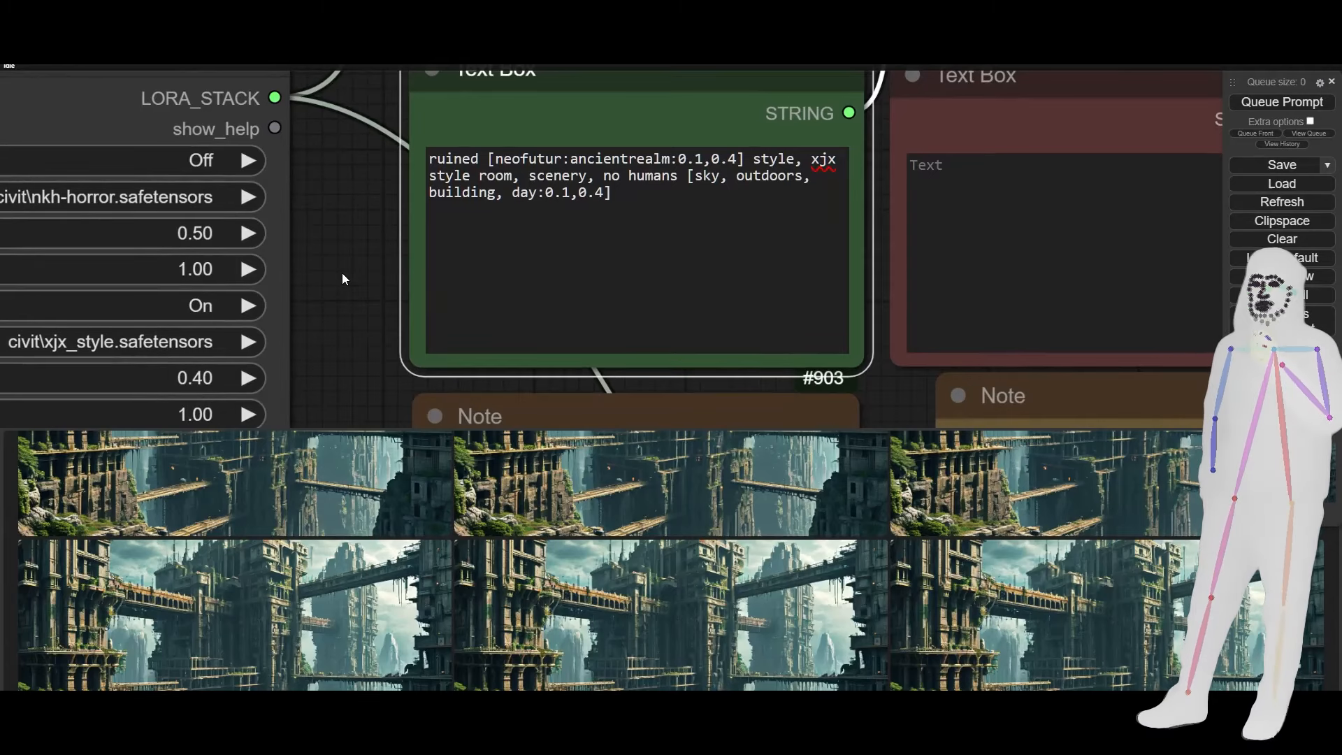
pyautogui.click(697, 158)
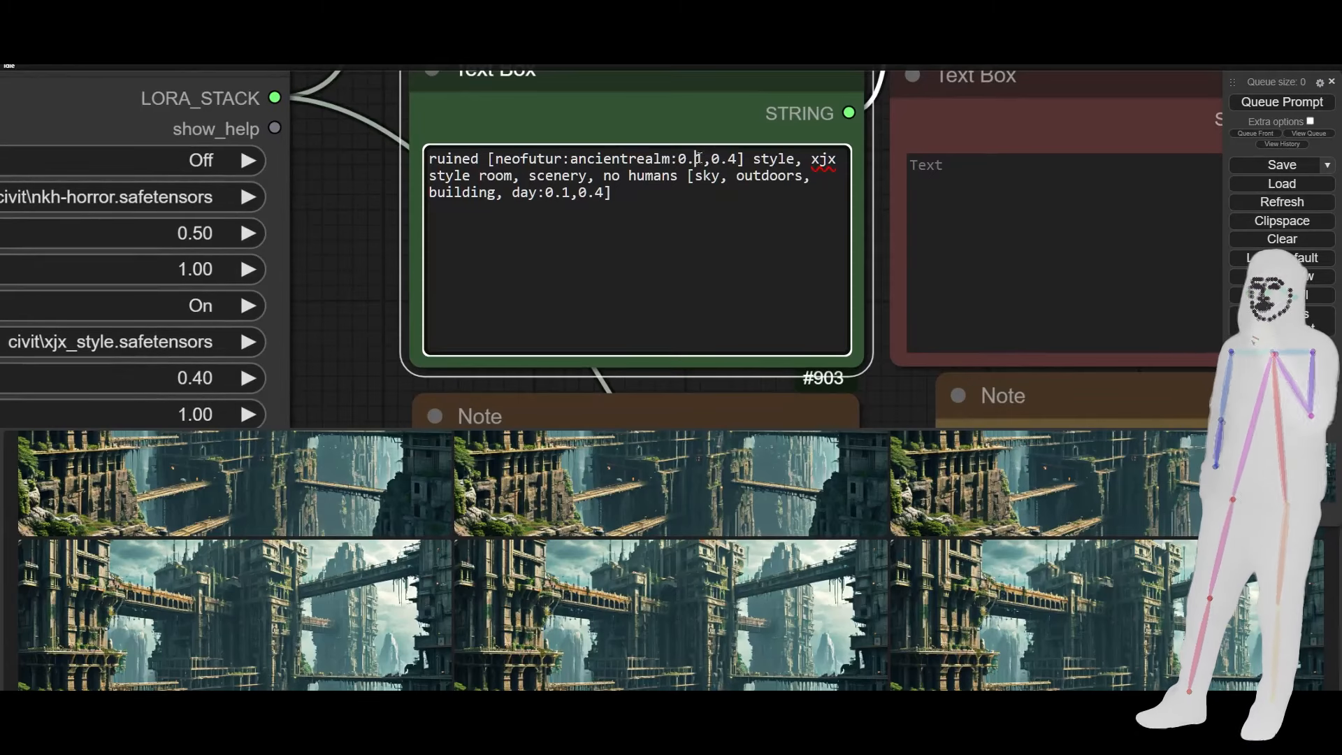
pyautogui.write('3')
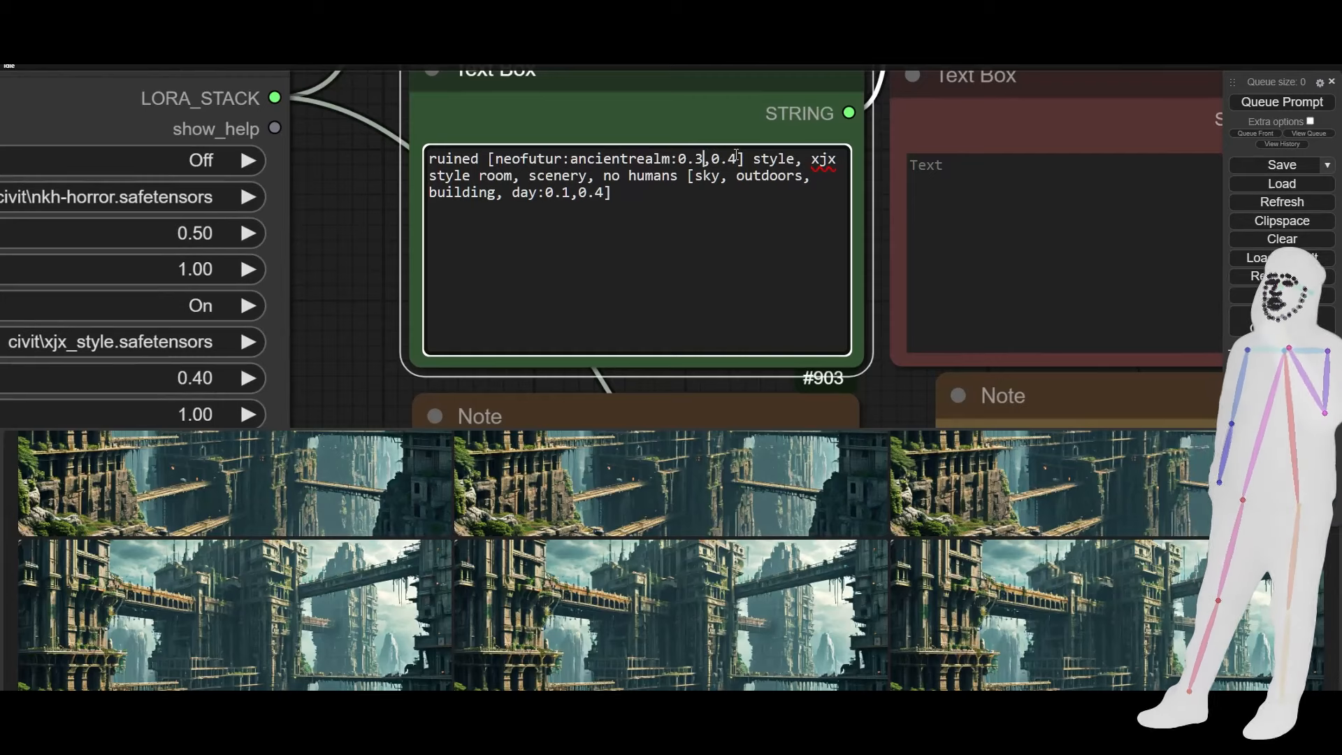
pyautogui.moveTo(729, 158); pyautogui.dragTo(737, 159)
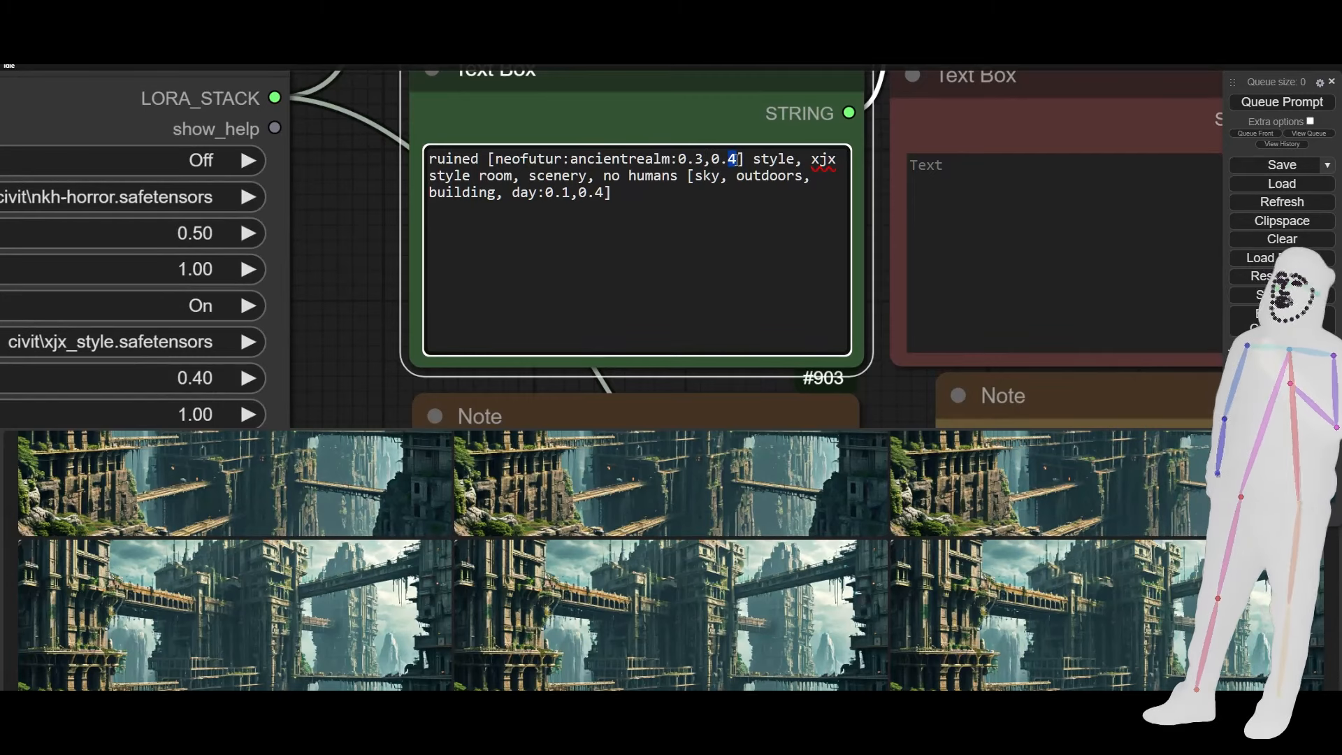
pyautogui.write('7')
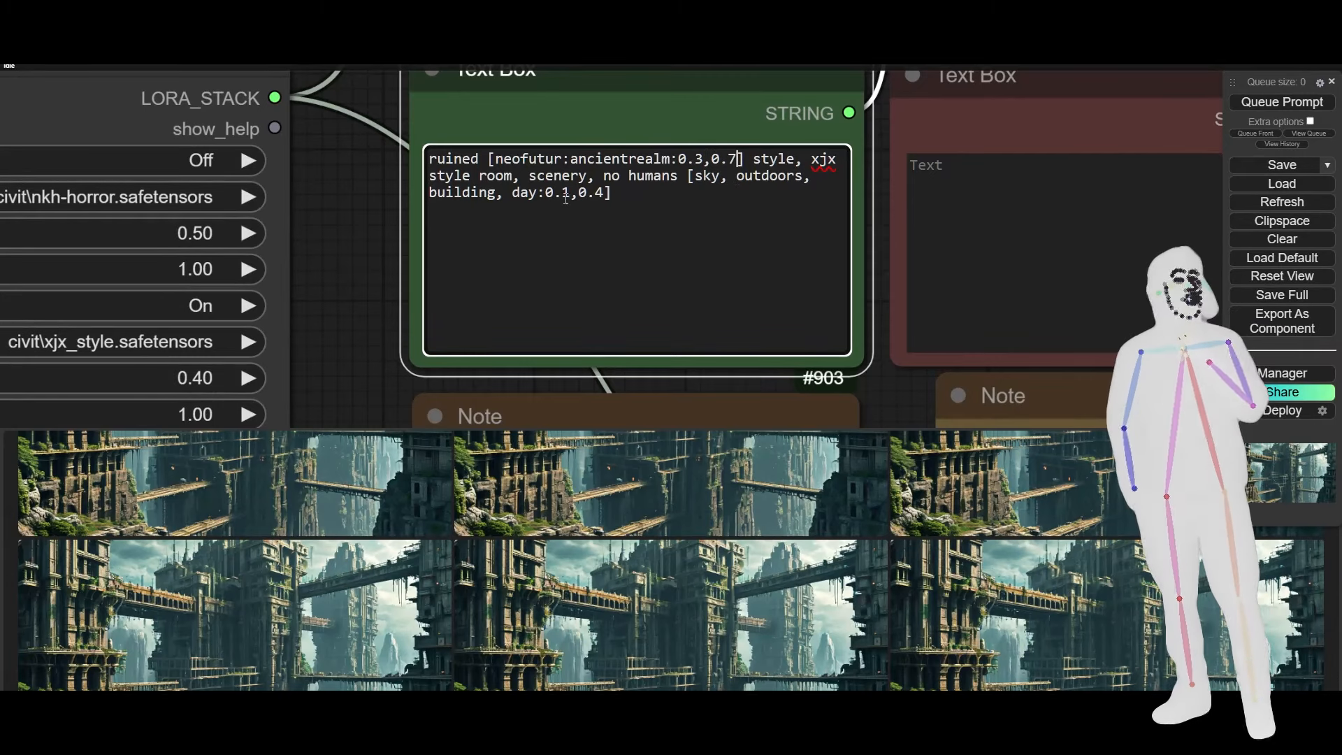
pyautogui.click(568, 194)
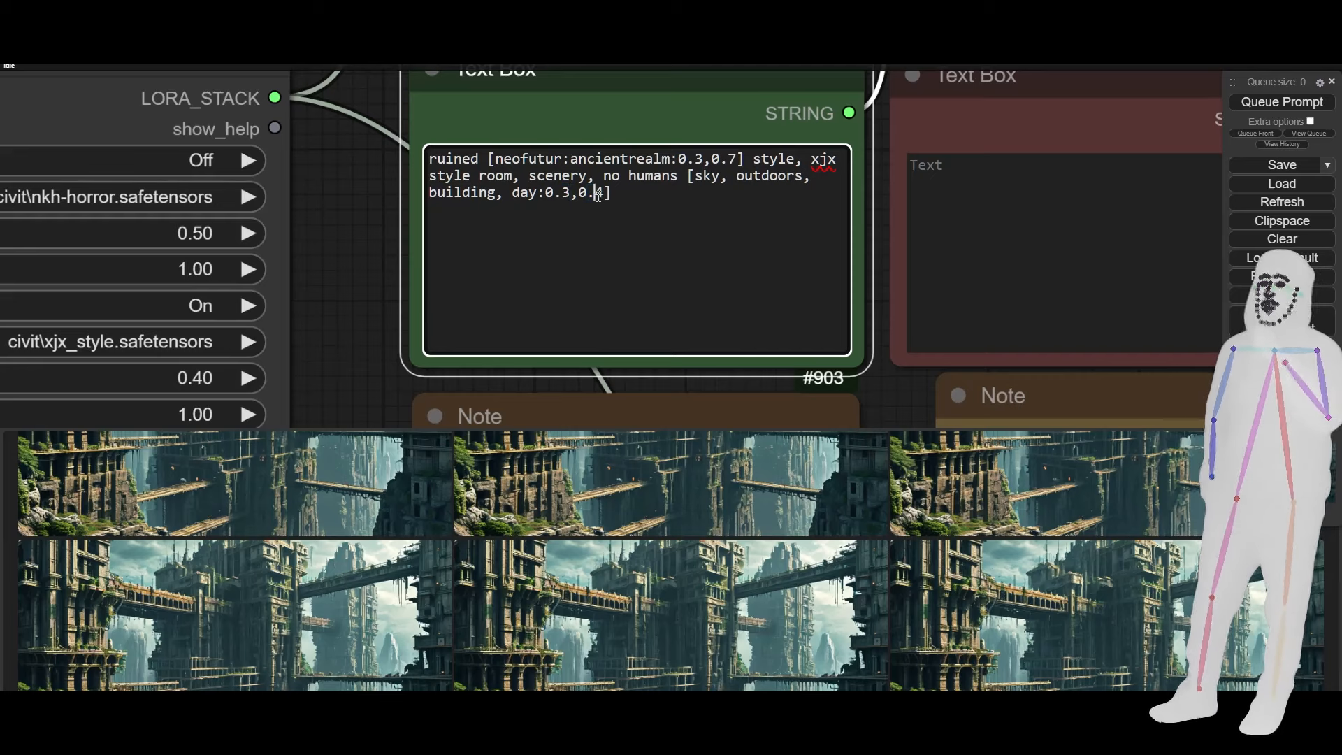
pyautogui.doubleClick(598, 194)
pyautogui.click(602, 211)
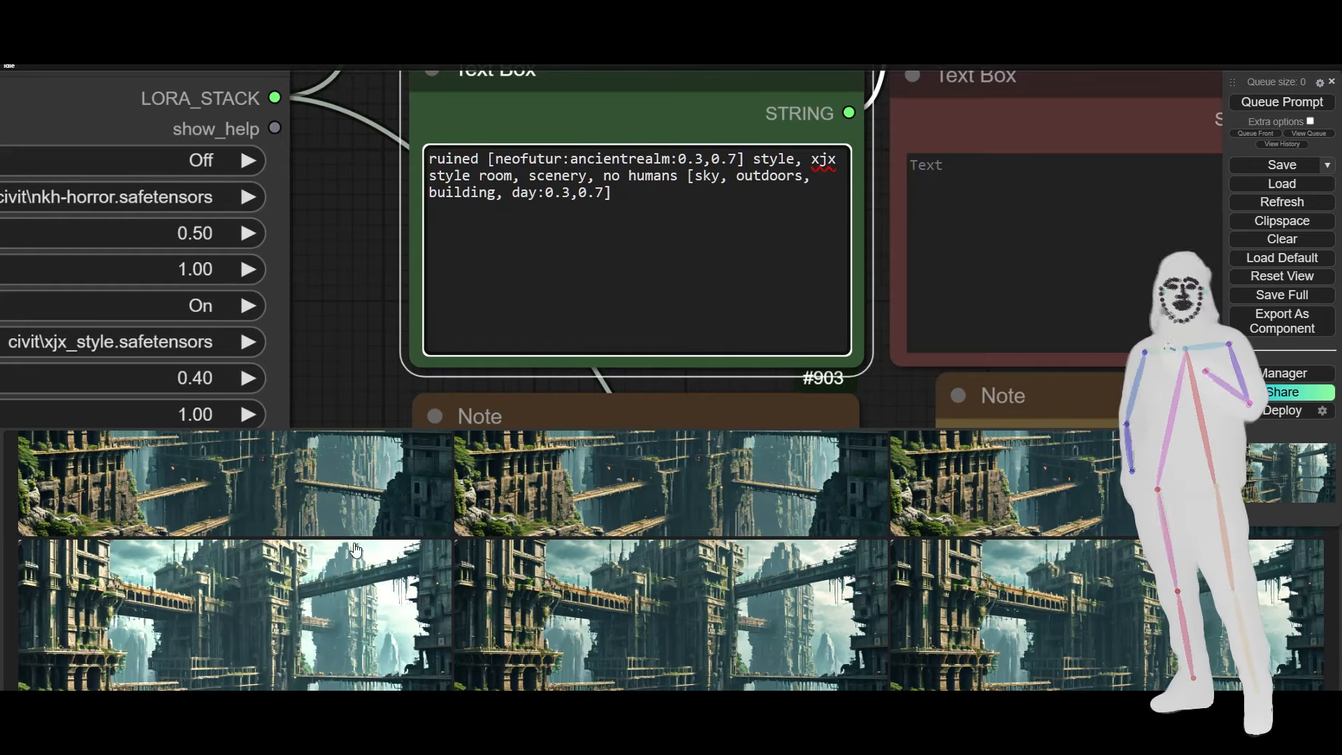
pyautogui.scroll(-2, 376, 538)
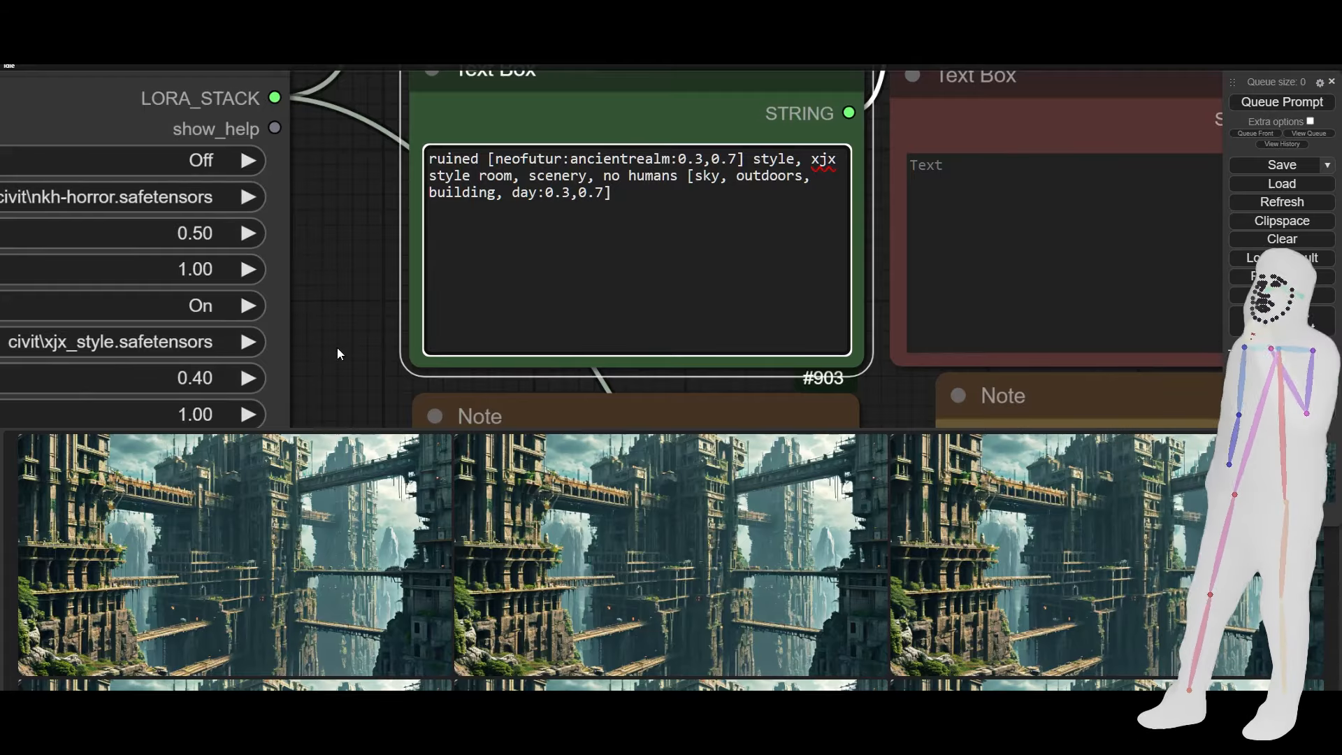
# - Copy "yjy style electron microscopy" from the note below the empty red text box
pyautogui.moveTo(337, 347); pyautogui.dragTo(279, 250)
pyautogui.scroll(2, 948, 353)
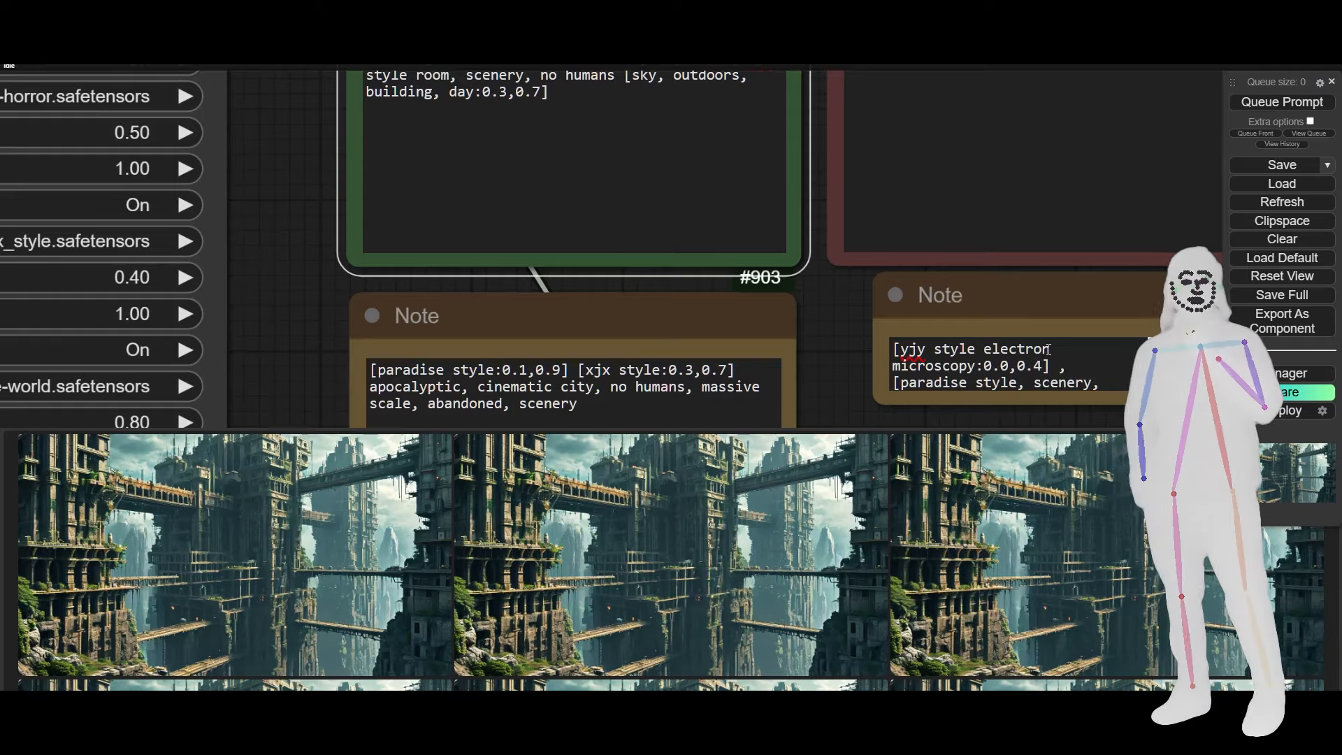
pyautogui.moveTo(1050, 349); pyautogui.dragTo(921, 348)
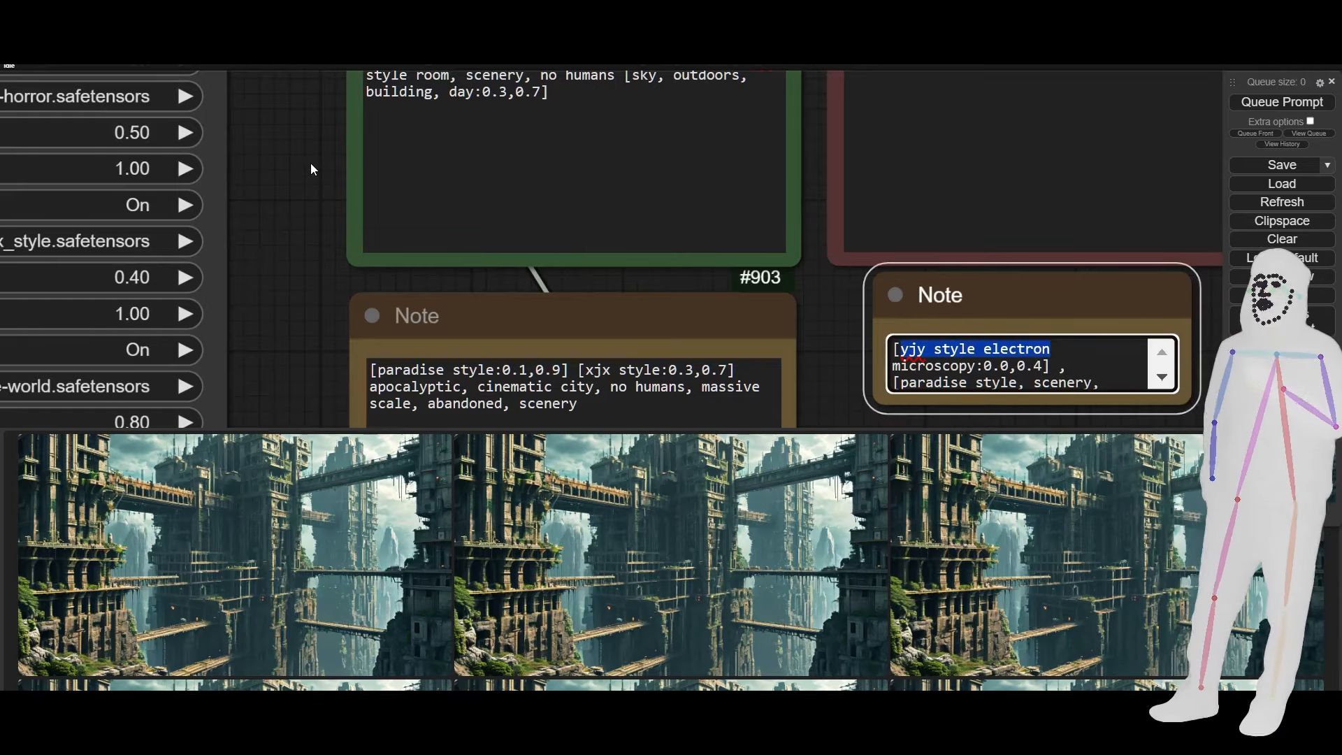
pyautogui.moveTo(310, 162)
pyautogui.mouseDown()
pyautogui.moveTo(353, 233)
pyautogui.moveTo(356, 272)
pyautogui.moveTo(323, 146)
pyautogui.mouseUp()
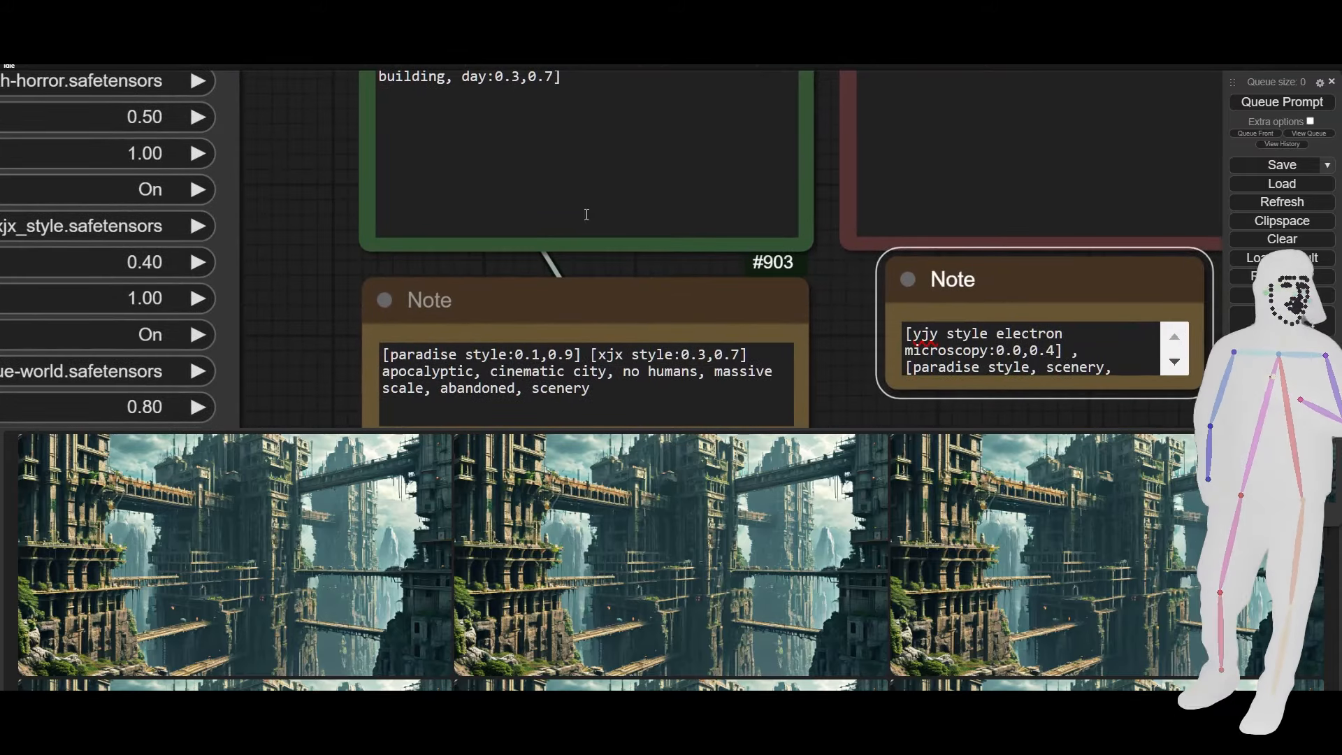
pyautogui.moveTo(985, 351); pyautogui.dragTo(918, 332)
pyautogui.hotkey('ctrl', 'c')
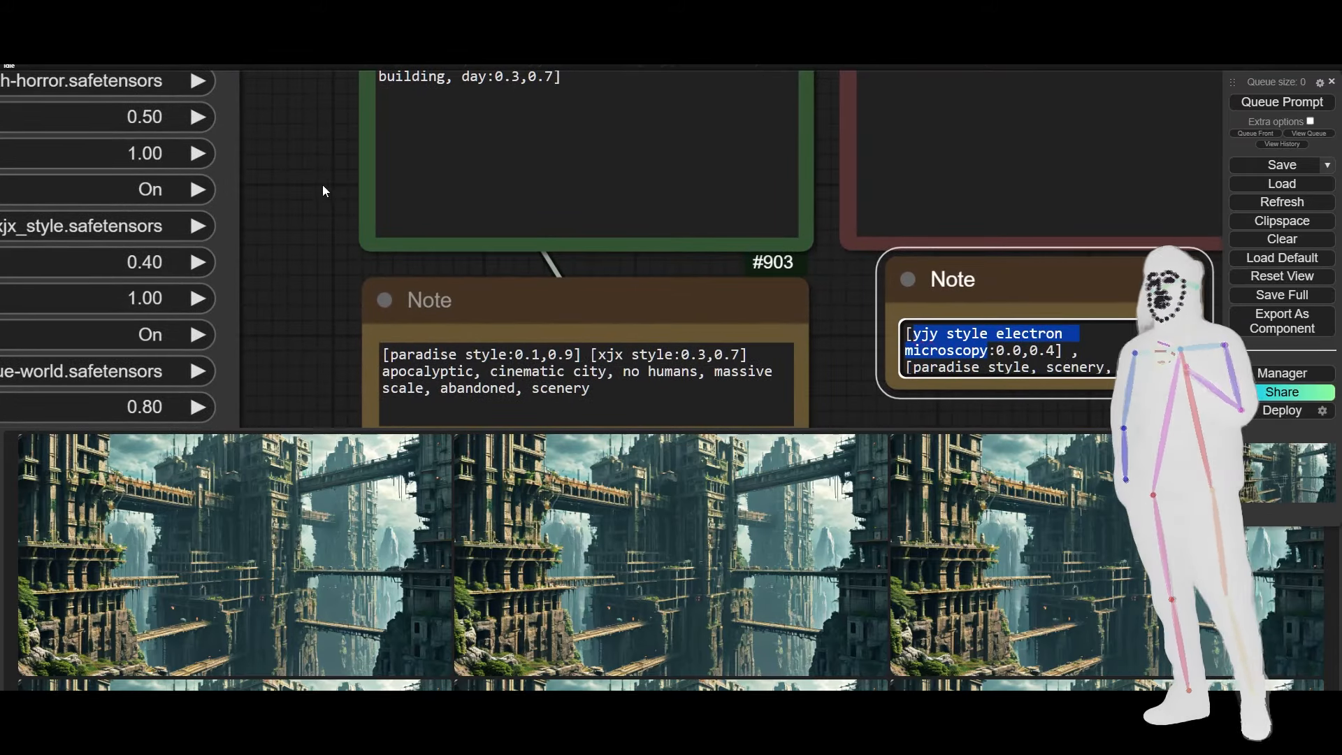
# - Replace "neofutur" in the green prompt box with the copied "yjy style electron microscopy"
pyautogui.moveTo(322, 185); pyautogui.dragTo(351, 241)
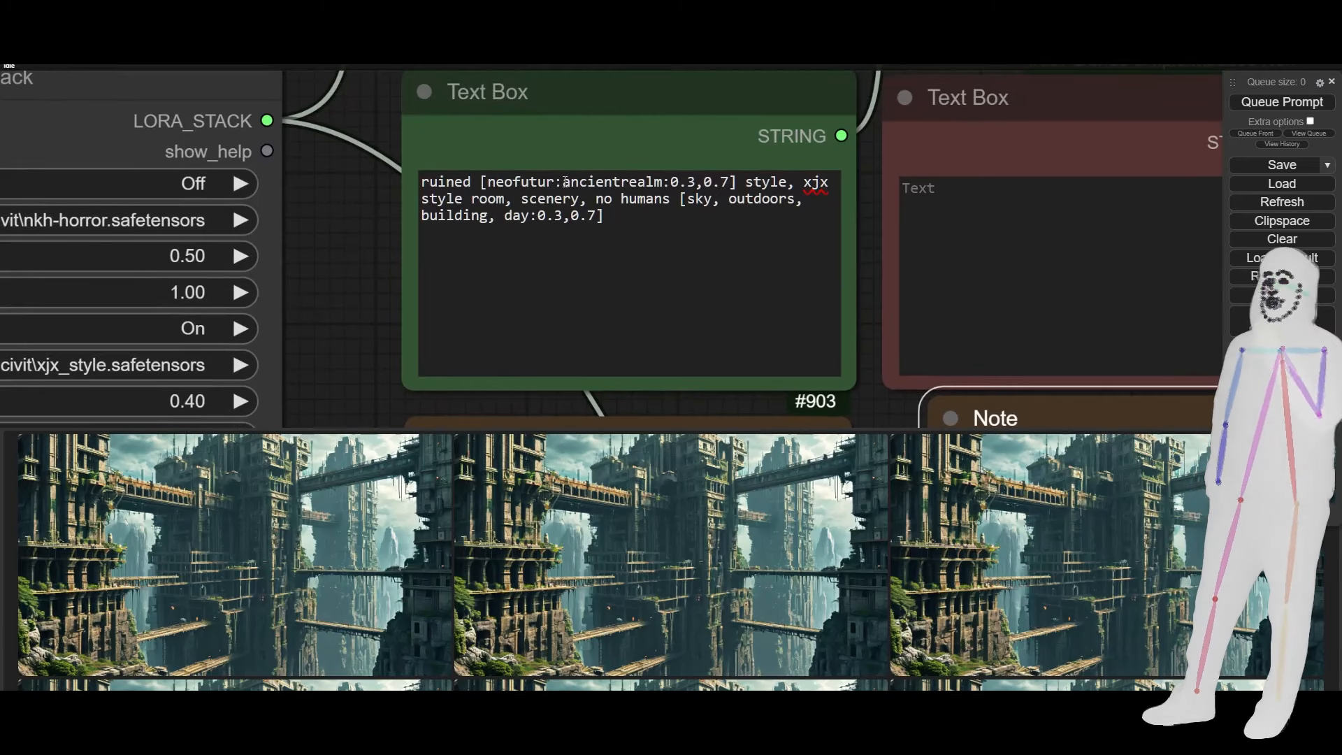
pyautogui.moveTo(488, 181); pyautogui.dragTo(552, 179)
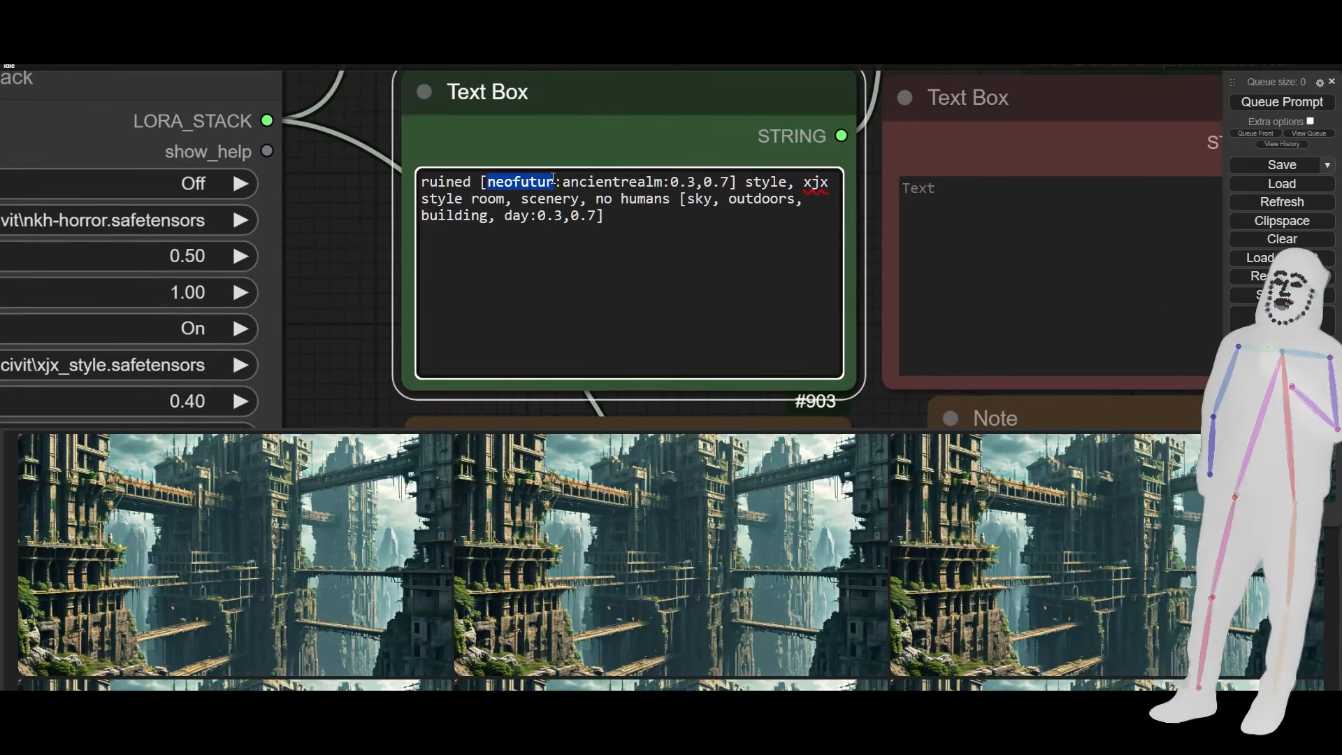
pyautogui.hotkey('ctrl', 'v')
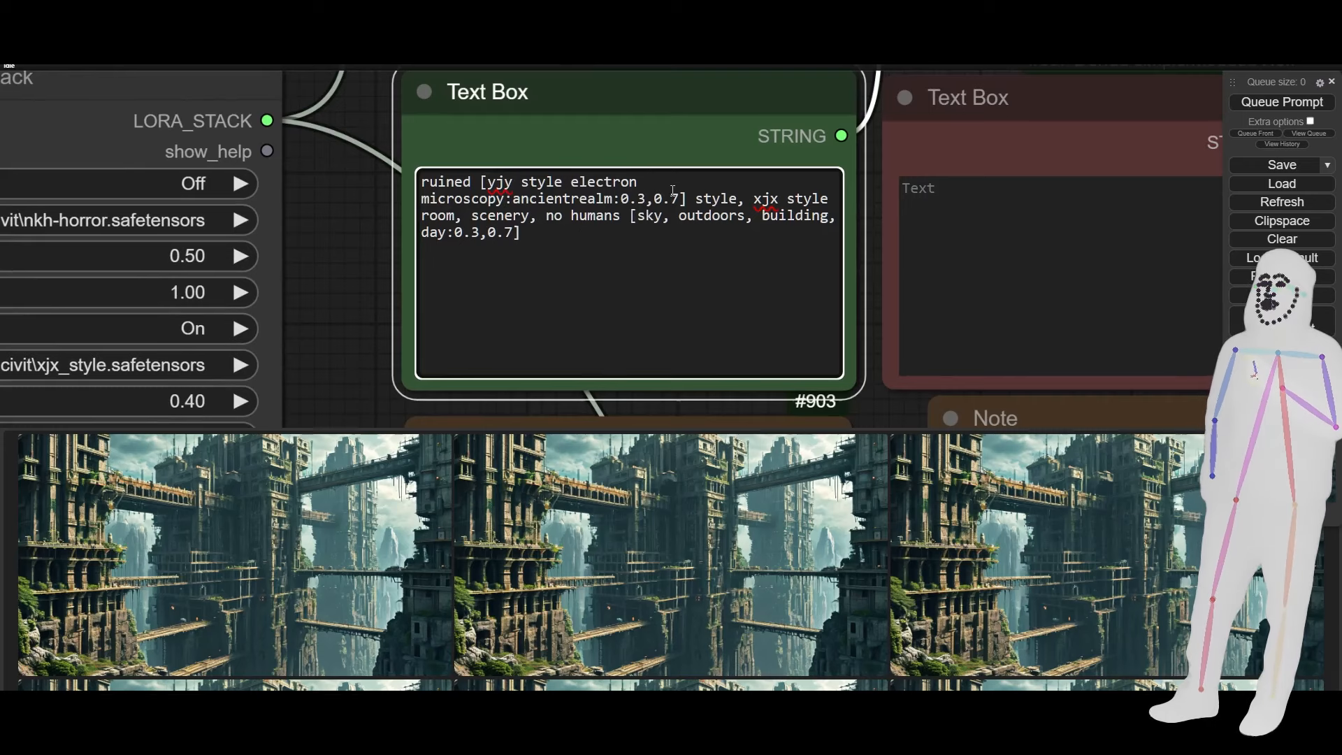
pyautogui.press('Delete')
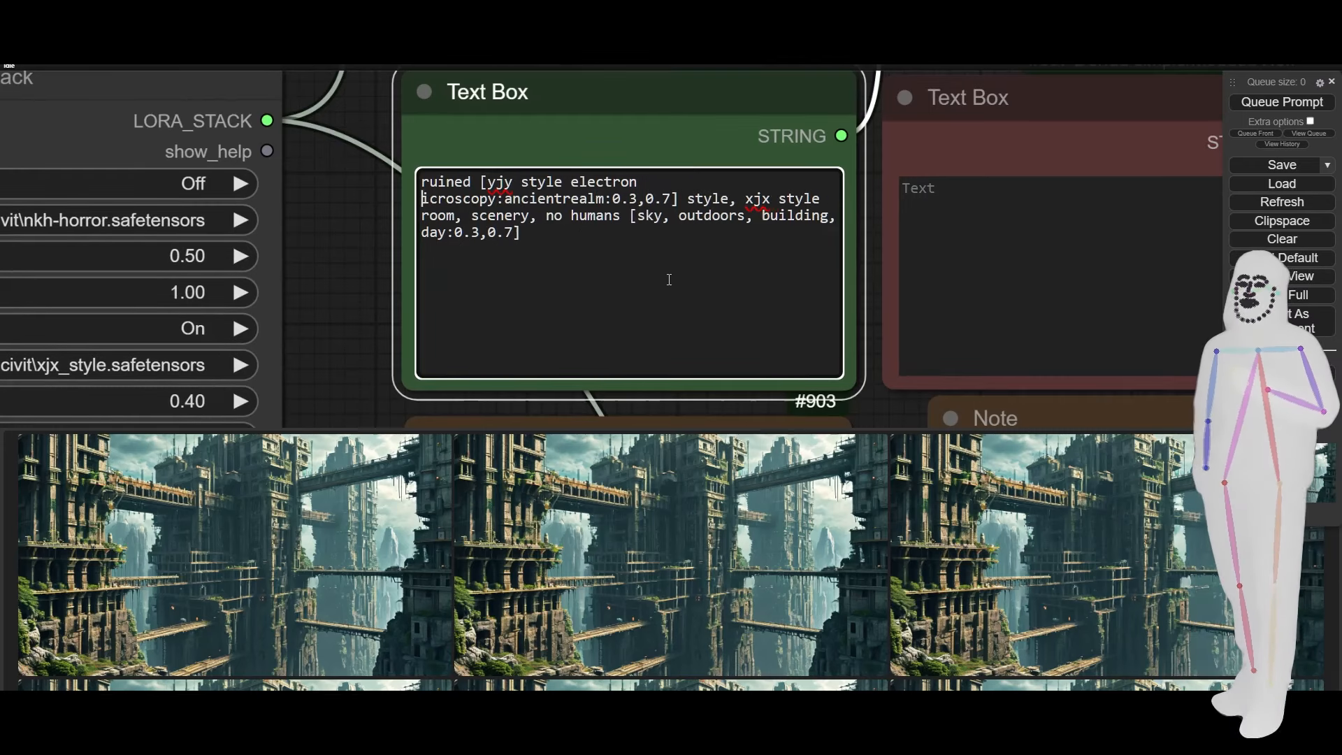
pyautogui.write('m')
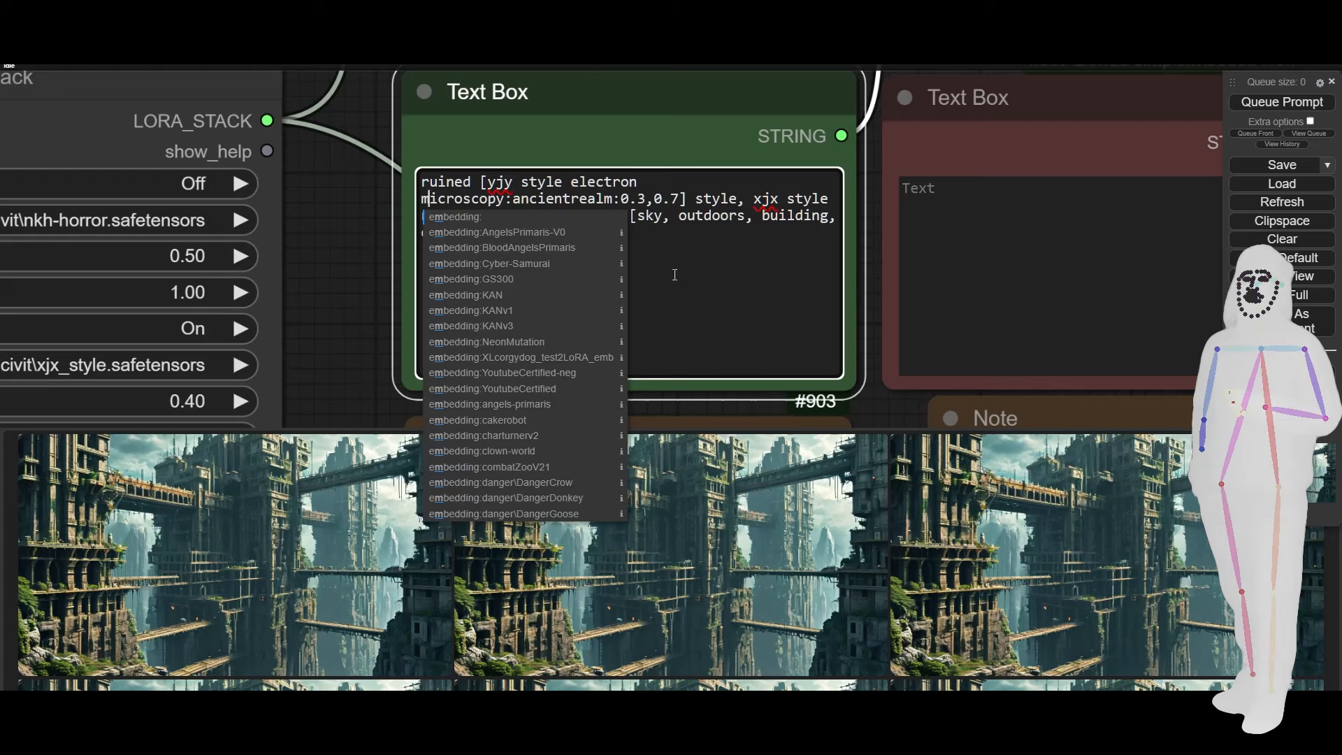
pyautogui.click(323, 259)
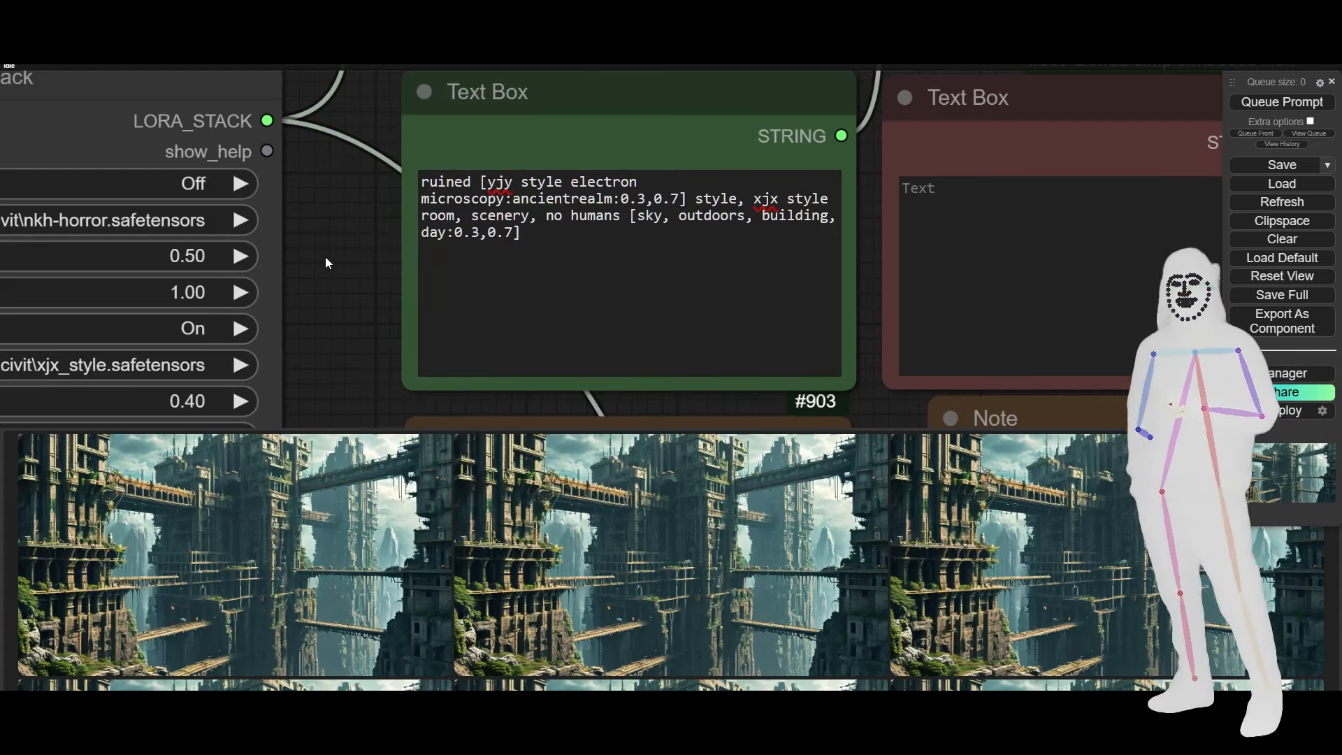
# - Queue the prompt with the "yjy style electron microscopy:ancientrealm" blend and examine the generated image enlarged
pyautogui.click(1266, 103)
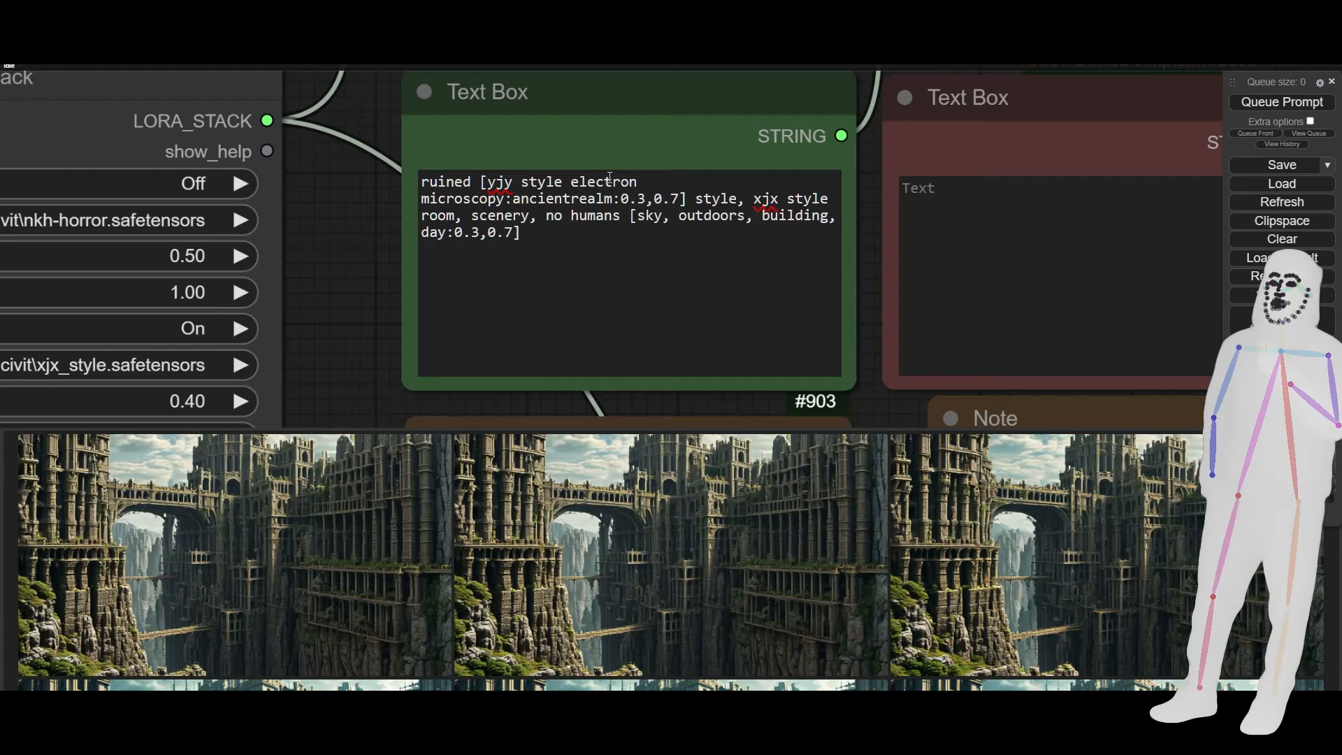
pyautogui.click(307, 492)
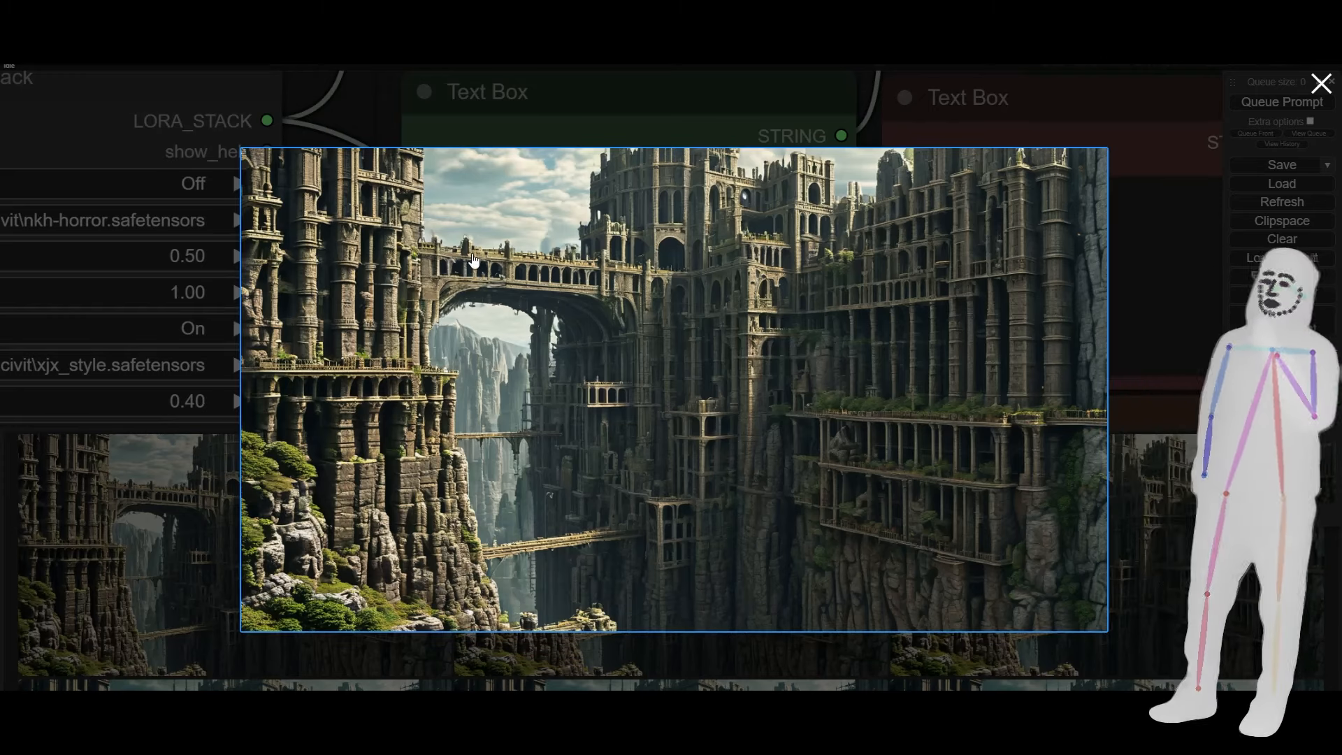
pyautogui.click(167, 398)
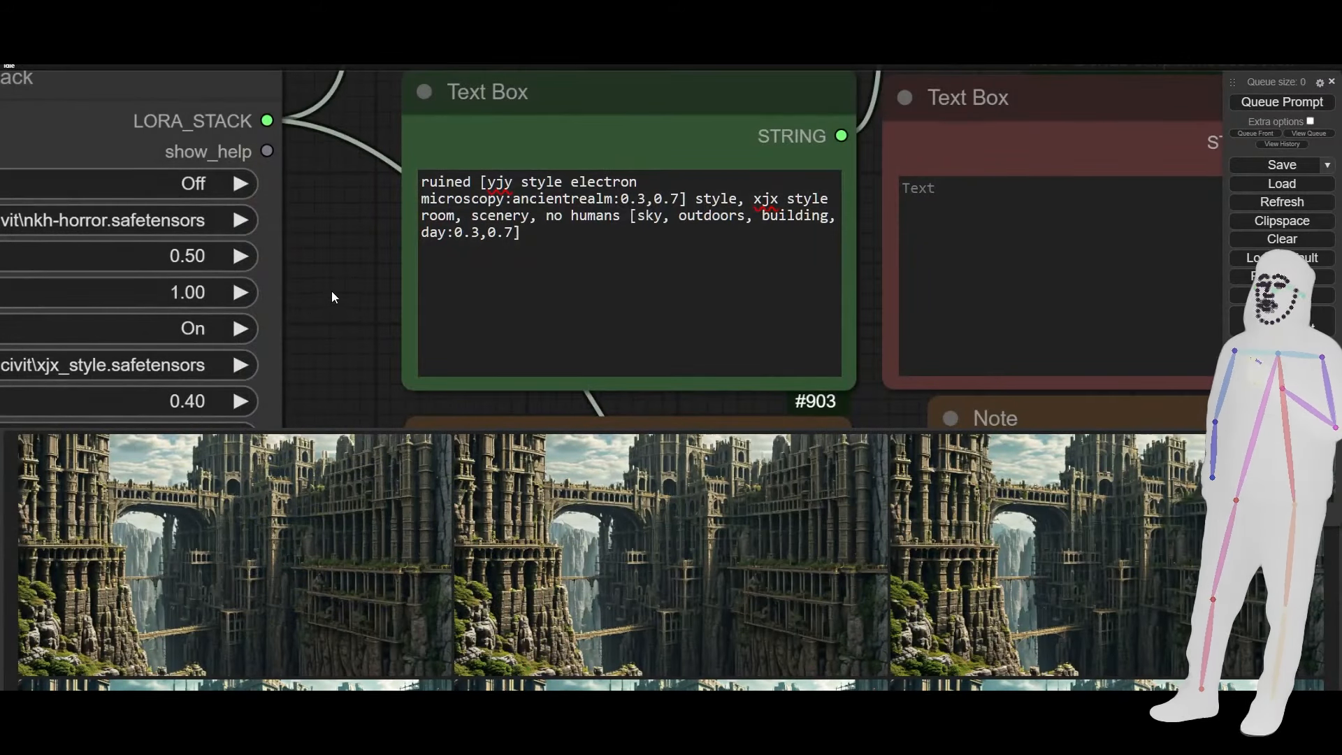
# - Switch on the yjy-microscopy LoRA in the first LoRA stack and set its model weight to 0.40
pyautogui.moveTo(331, 290); pyautogui.dragTo(1108, 274)
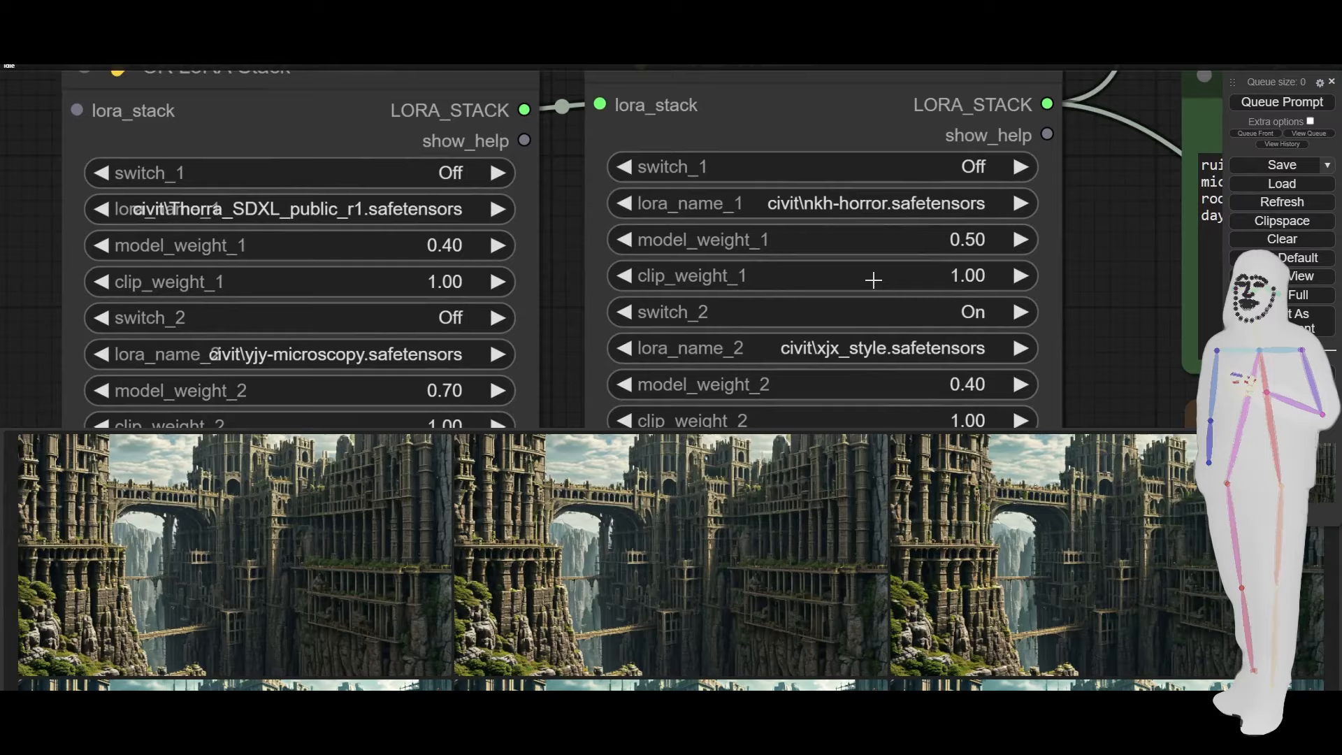
pyautogui.click(497, 319)
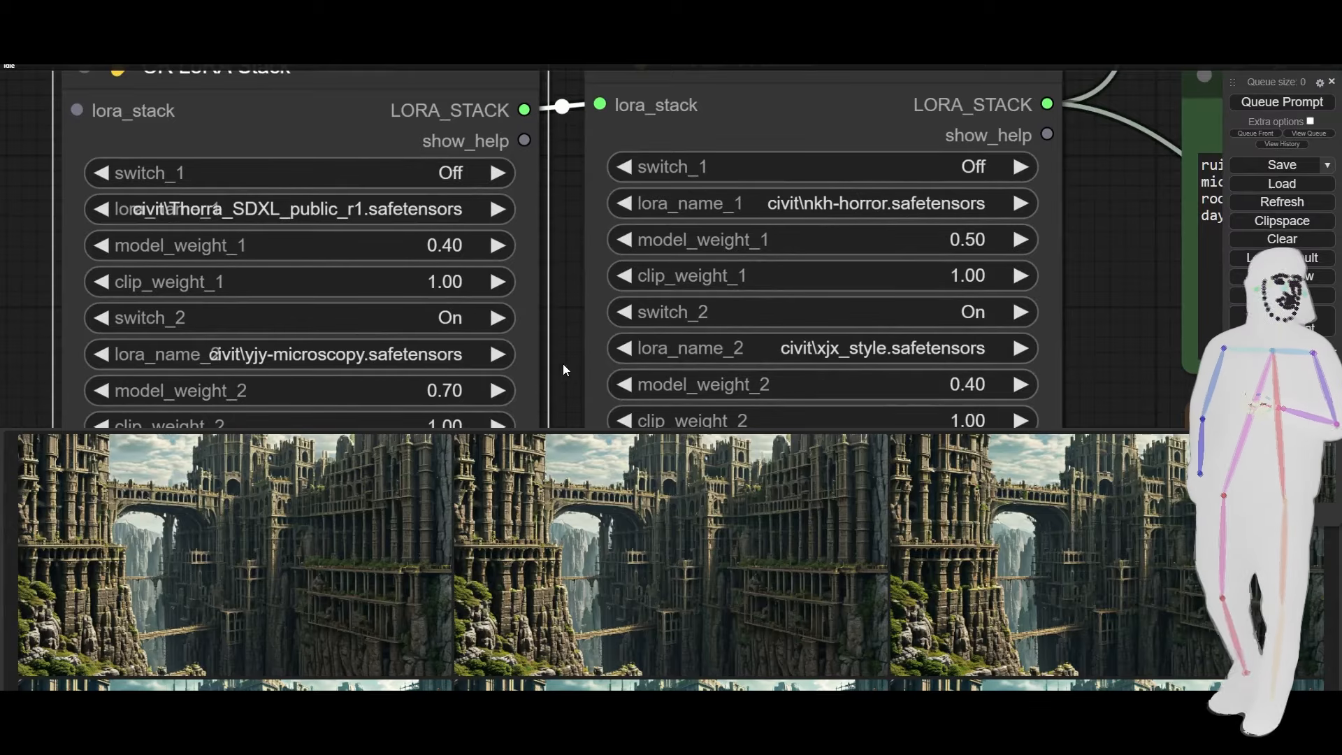
pyautogui.moveTo(563, 363); pyautogui.dragTo(572, 270)
pyautogui.click(116, 297)
pyautogui.click(115, 297)
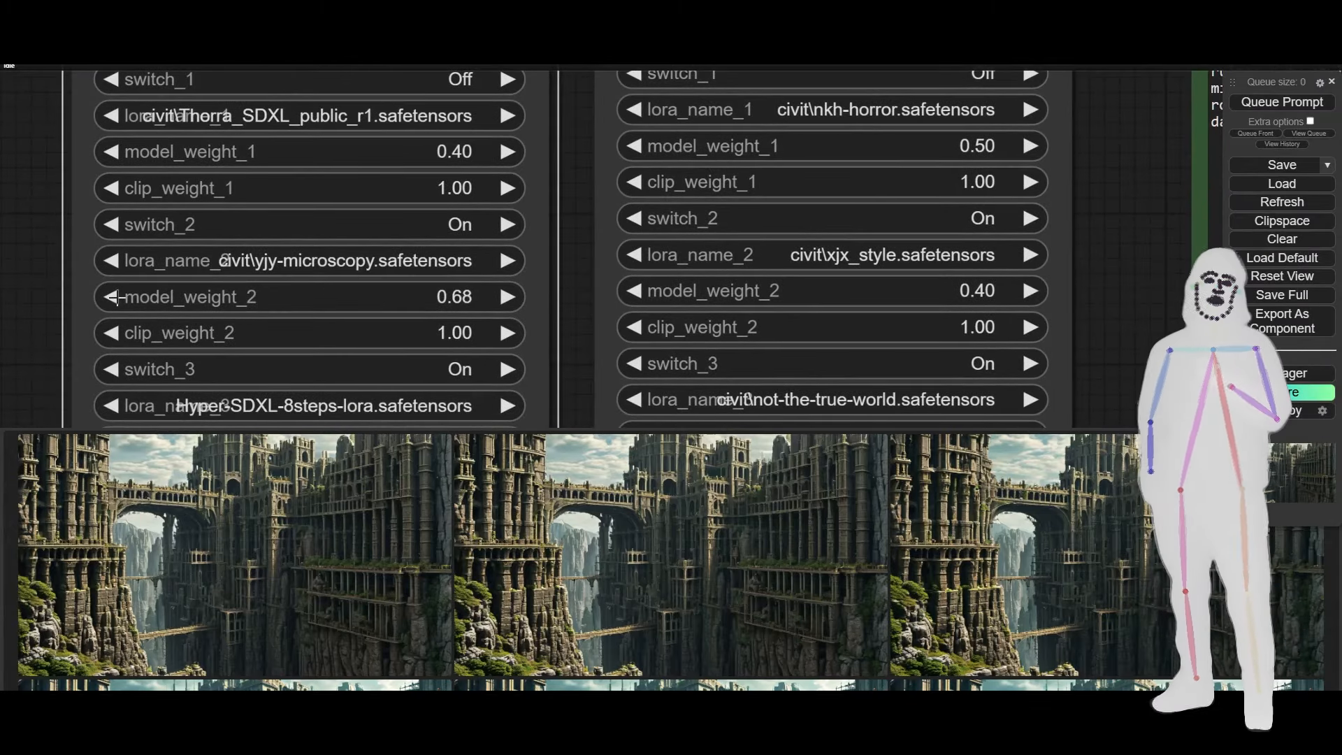
pyautogui.click(115, 297)
pyautogui.click(116, 297)
pyautogui.click(115, 297)
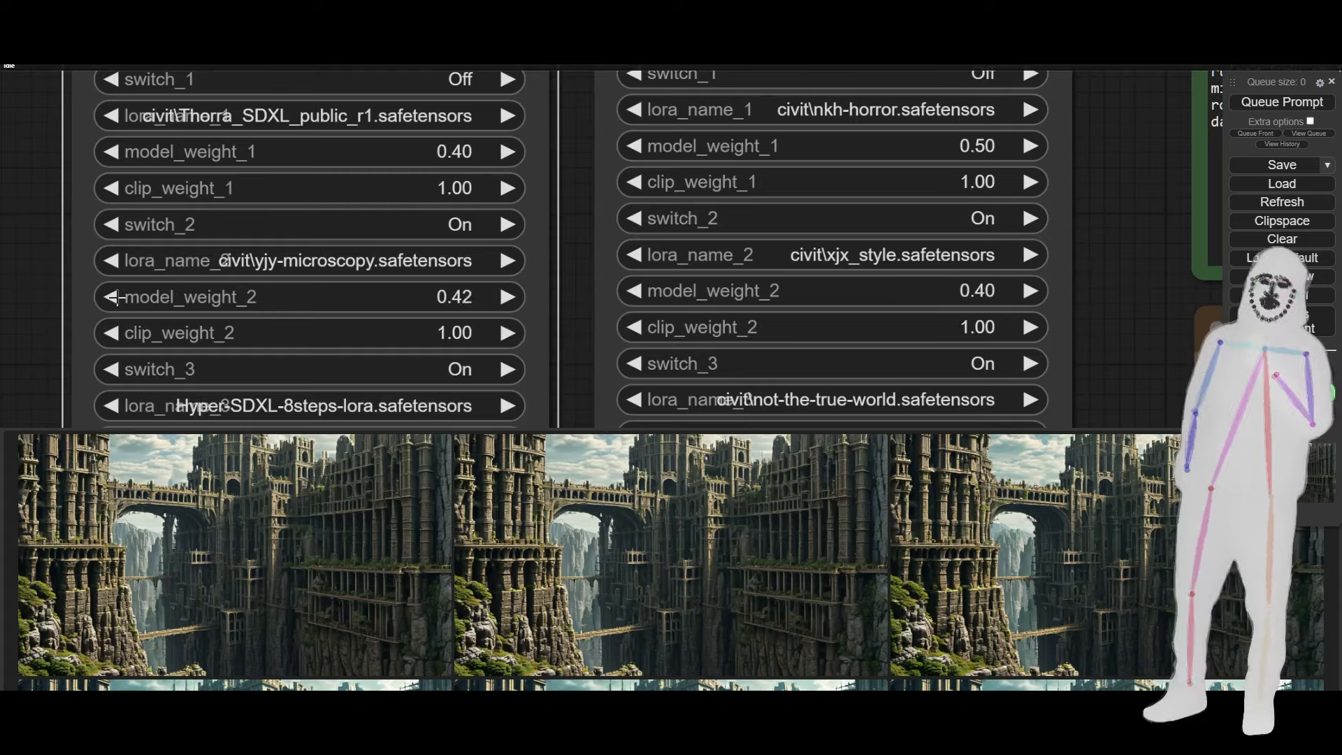
pyautogui.click(115, 297)
pyautogui.click(115, 296)
# - Queue a generation with the yjy-microscopy LoRA enabled and compare the resulting images enlarged
pyautogui.click(1282, 101)
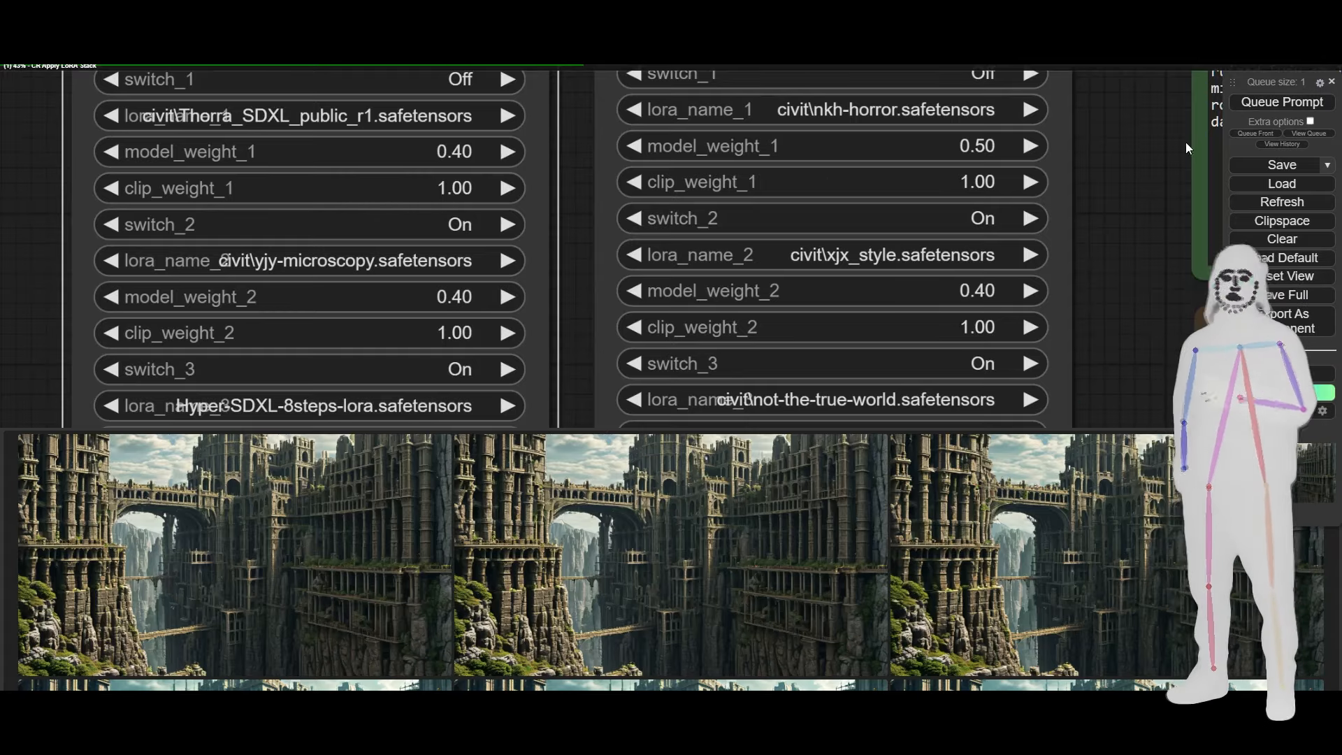
pyautogui.moveTo(1118, 221); pyautogui.dragTo(377, 244)
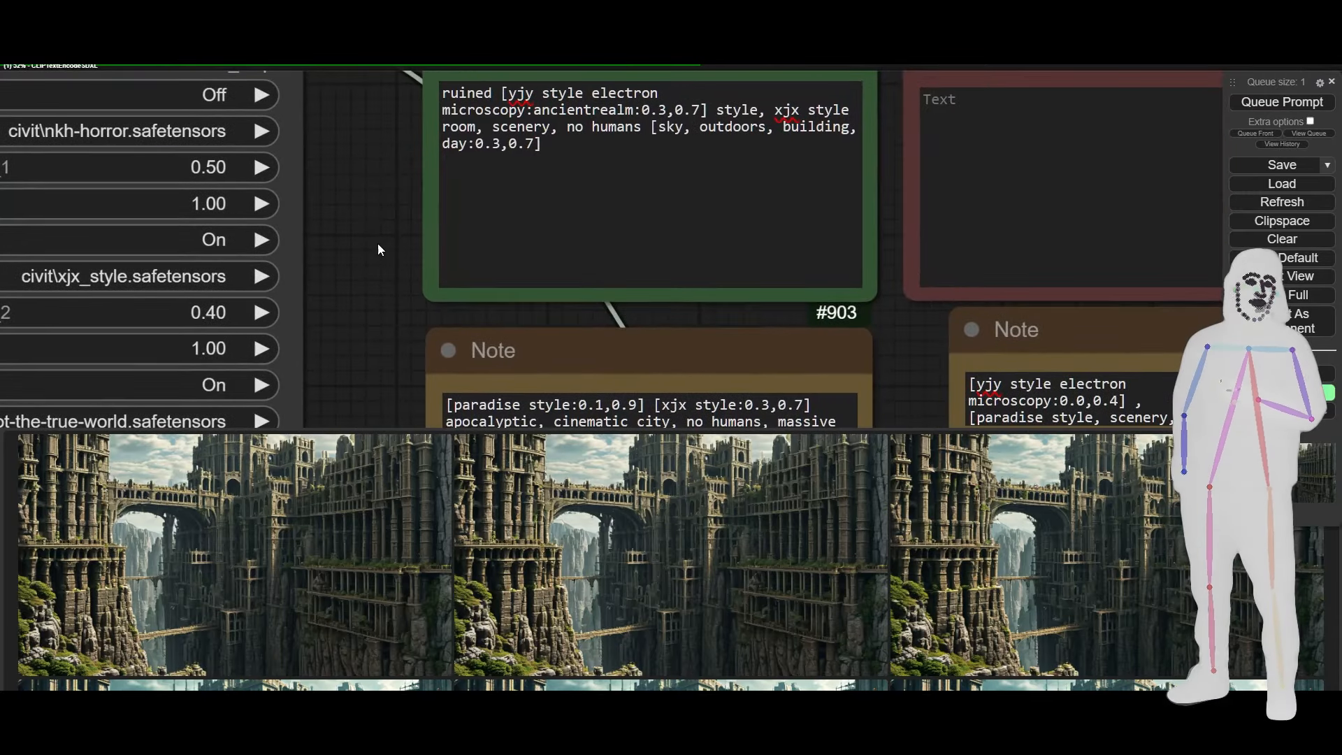
pyautogui.scroll(-4, 371, 202)
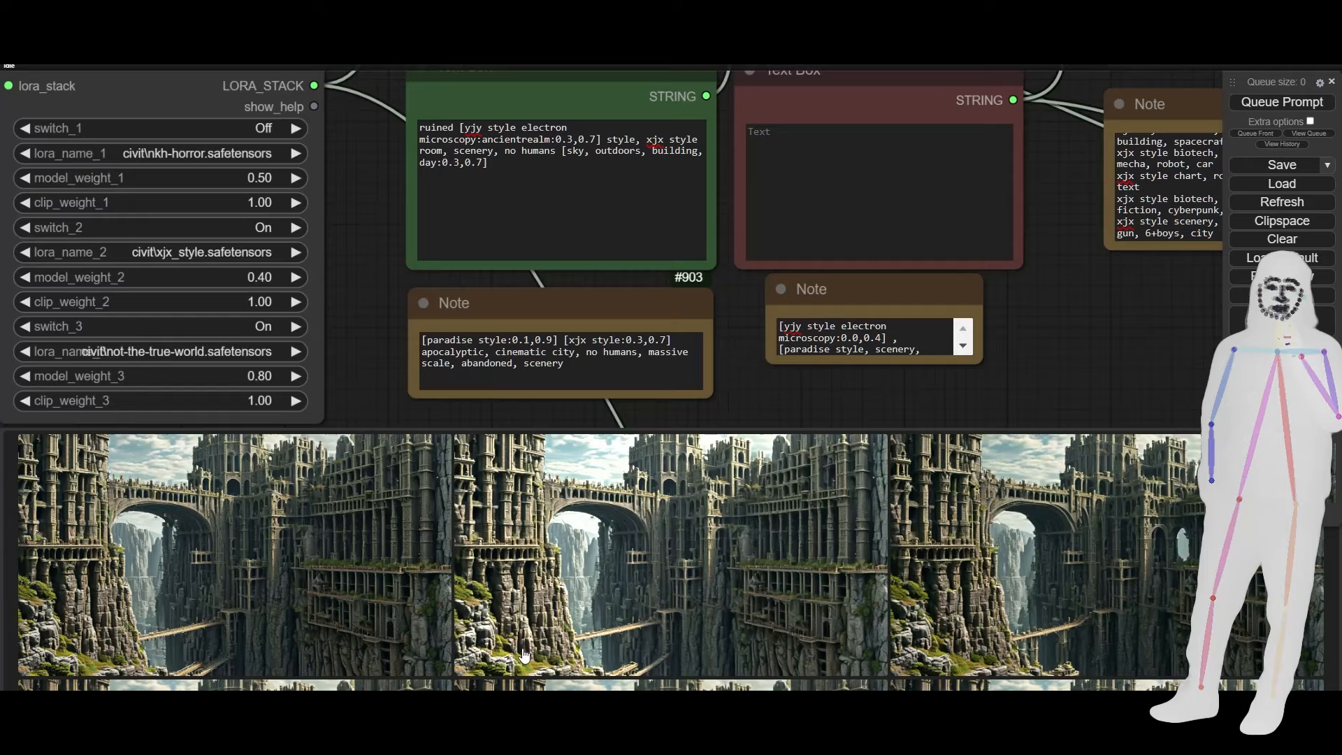
pyautogui.click(1045, 602)
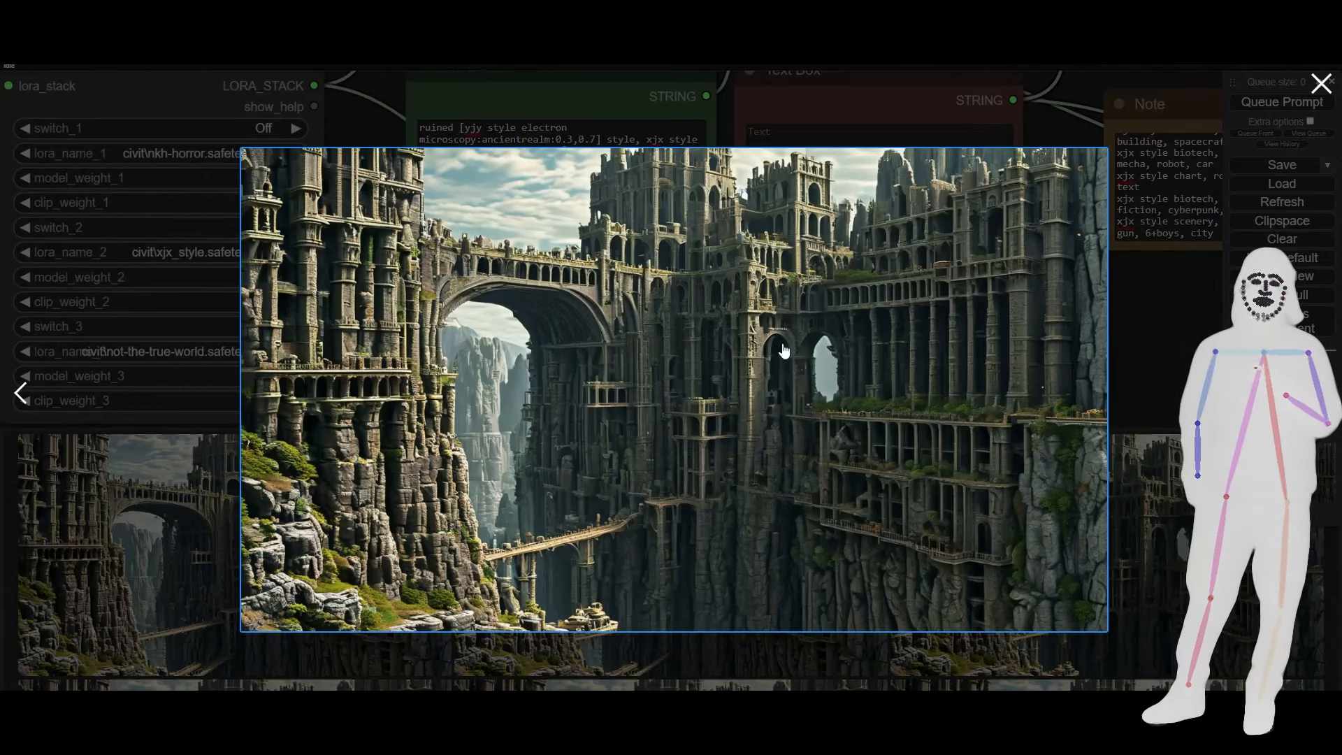
pyautogui.click(23, 397)
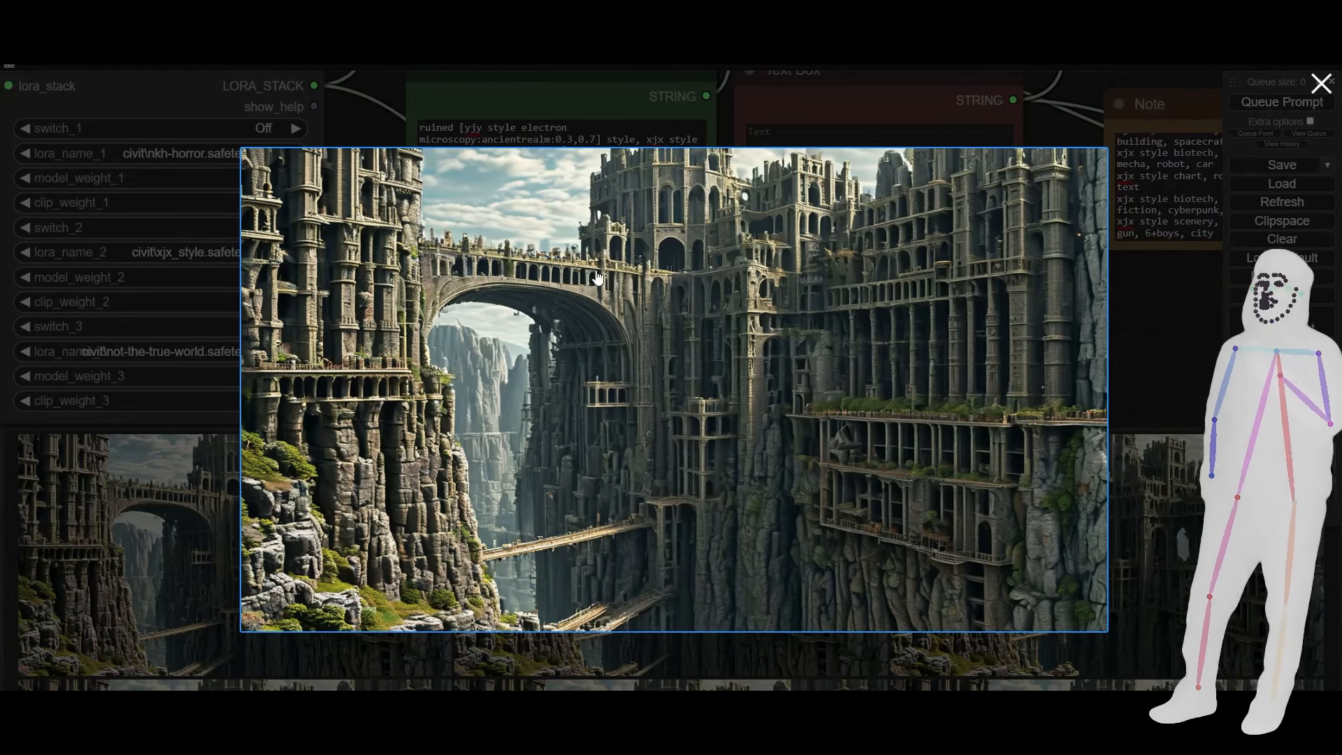
pyautogui.click(1320, 83)
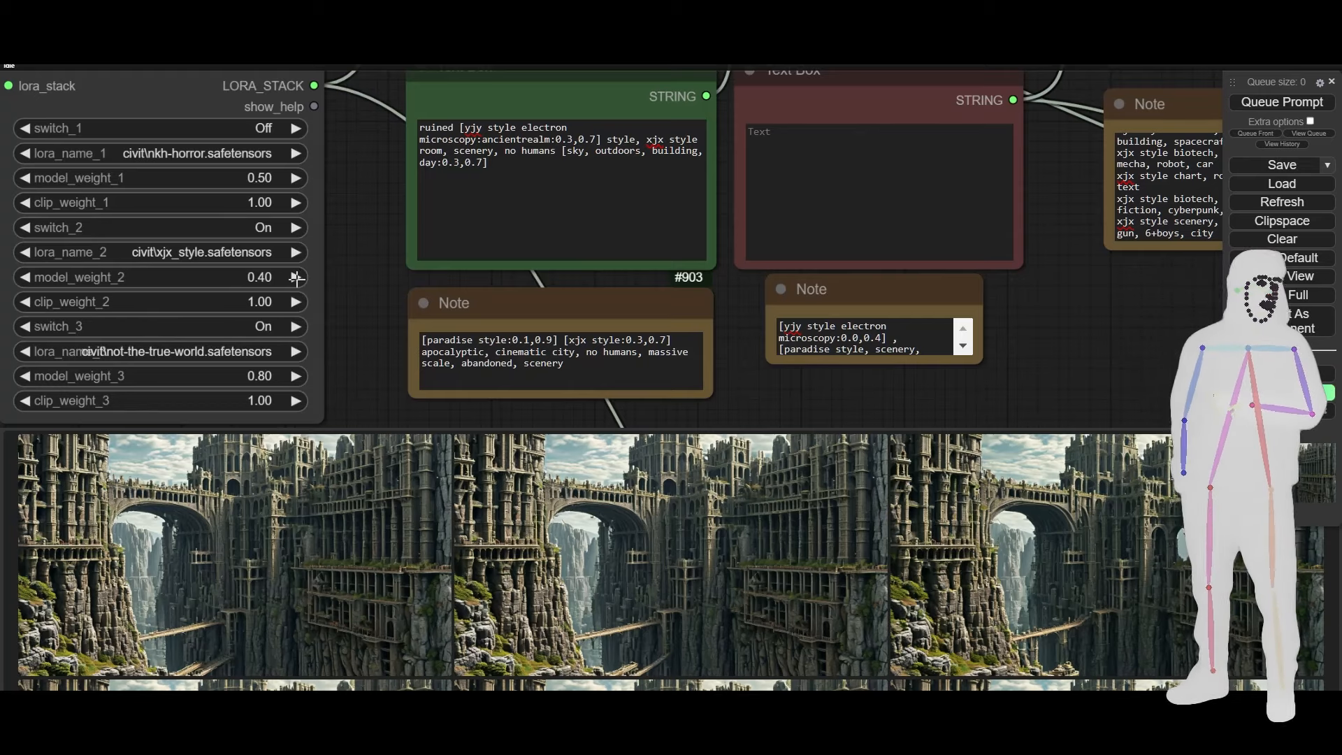
# - Raise the yjy-microscopy LoRA's model weight to 0.60 in the first LoRA stack and queue a generation
pyautogui.moveTo(386, 280); pyautogui.dragTo(787, 258)
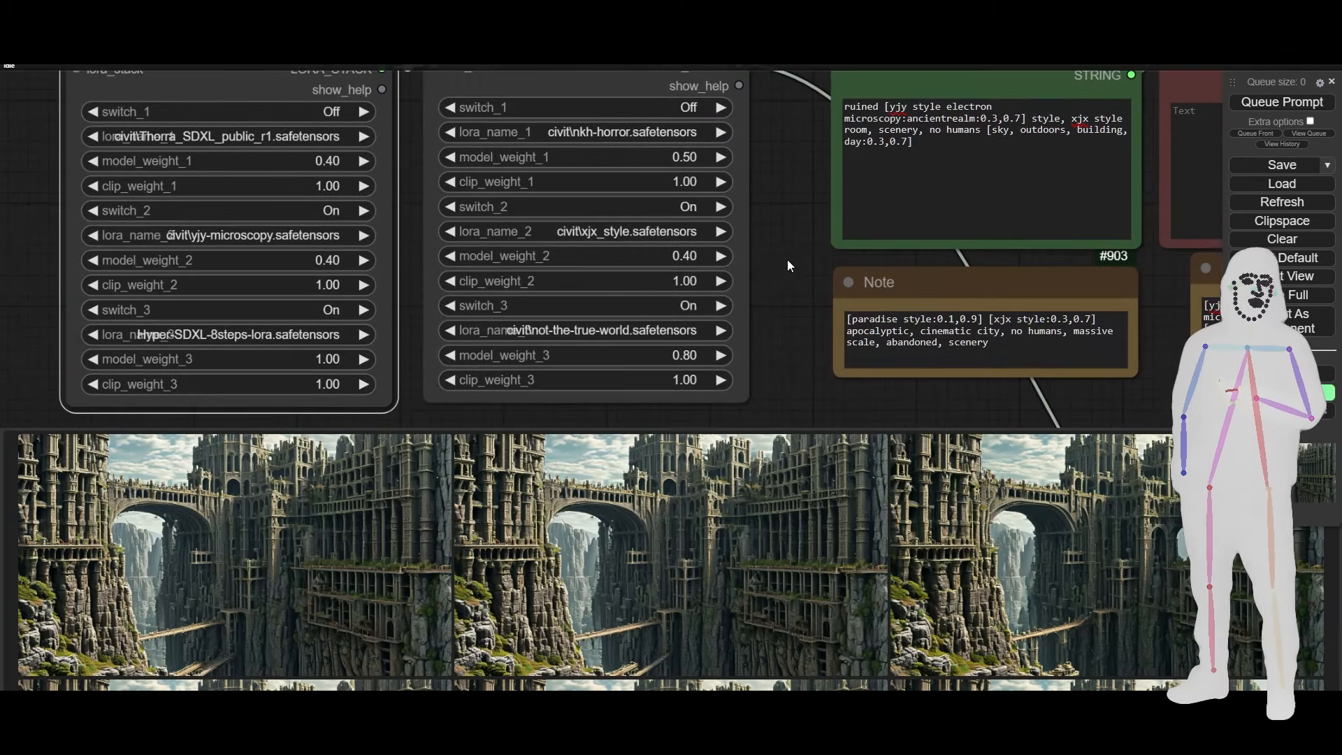
pyautogui.click(362, 260)
pyautogui.click(363, 260)
pyautogui.click(362, 260)
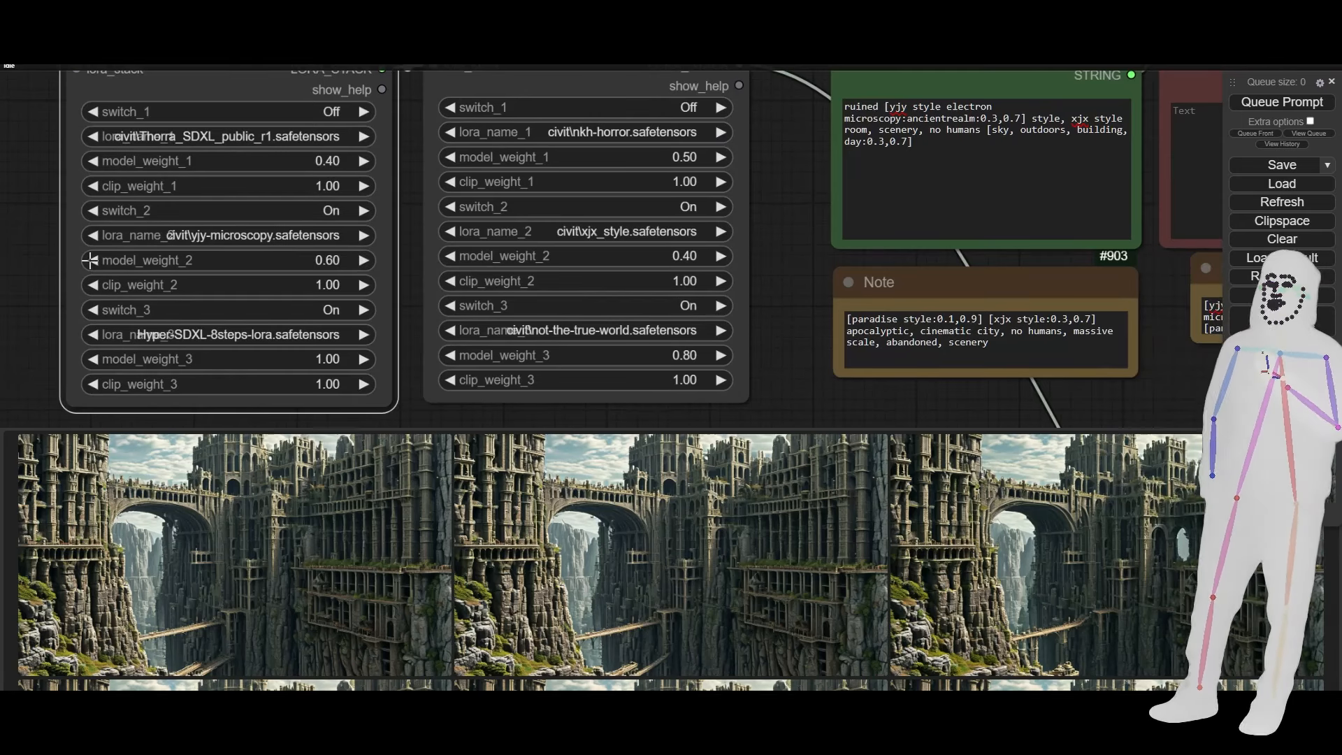
pyautogui.click(1262, 103)
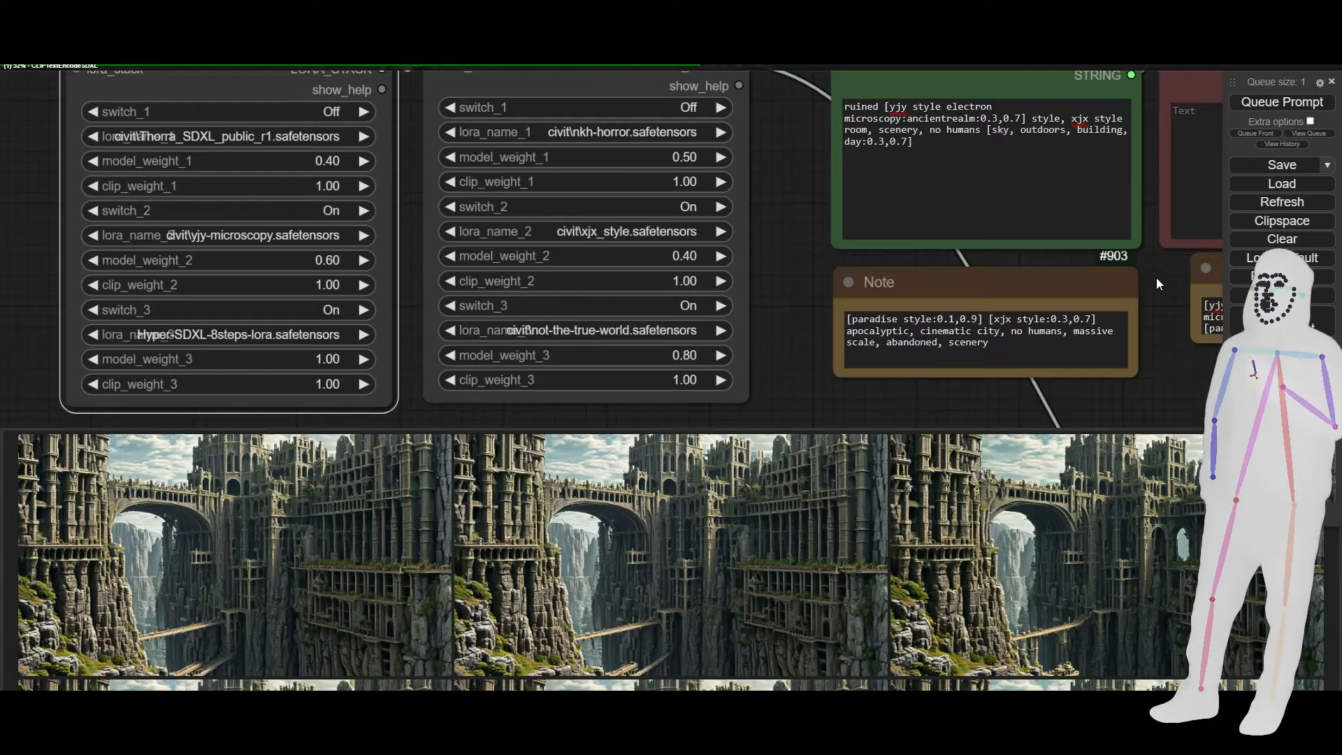
# - Remove the word "ruined" from the start of the prompt in the green text box
pyautogui.moveTo(1155, 278); pyautogui.dragTo(777, 284)
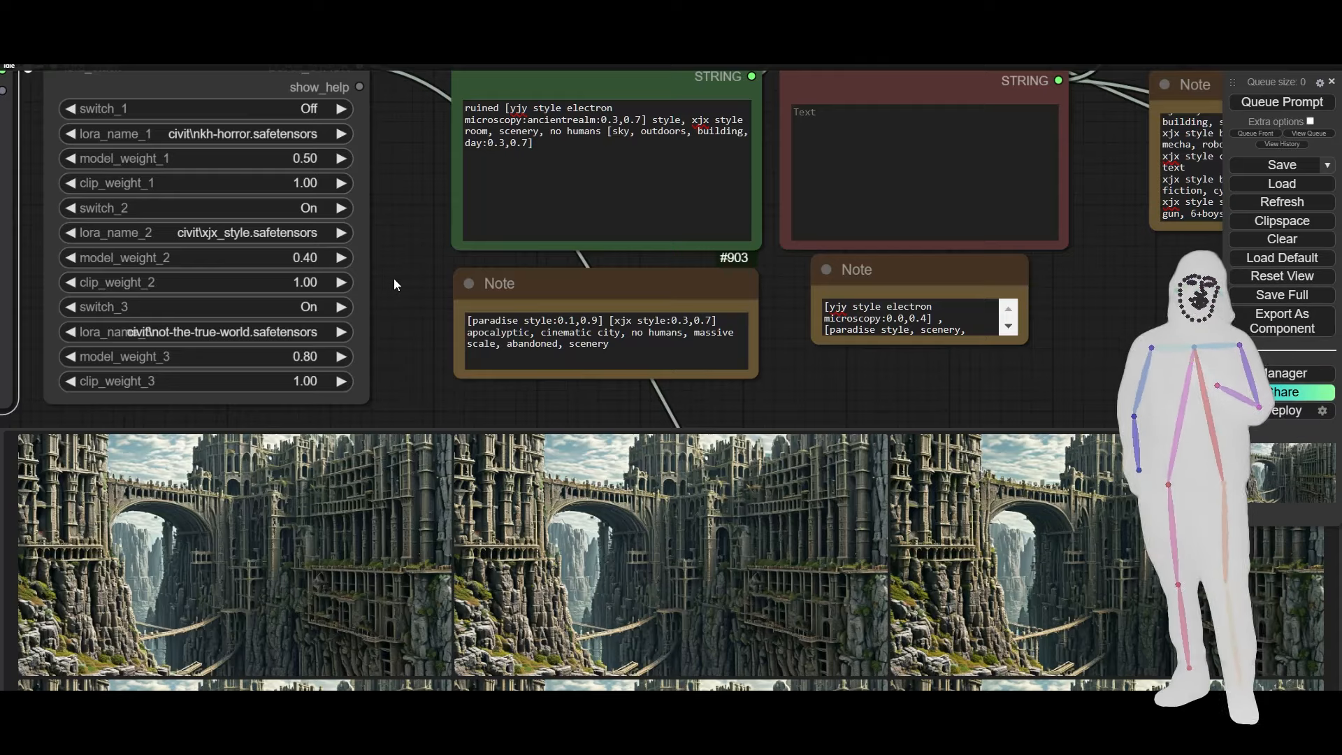
pyautogui.moveTo(401, 279); pyautogui.dragTo(519, 297)
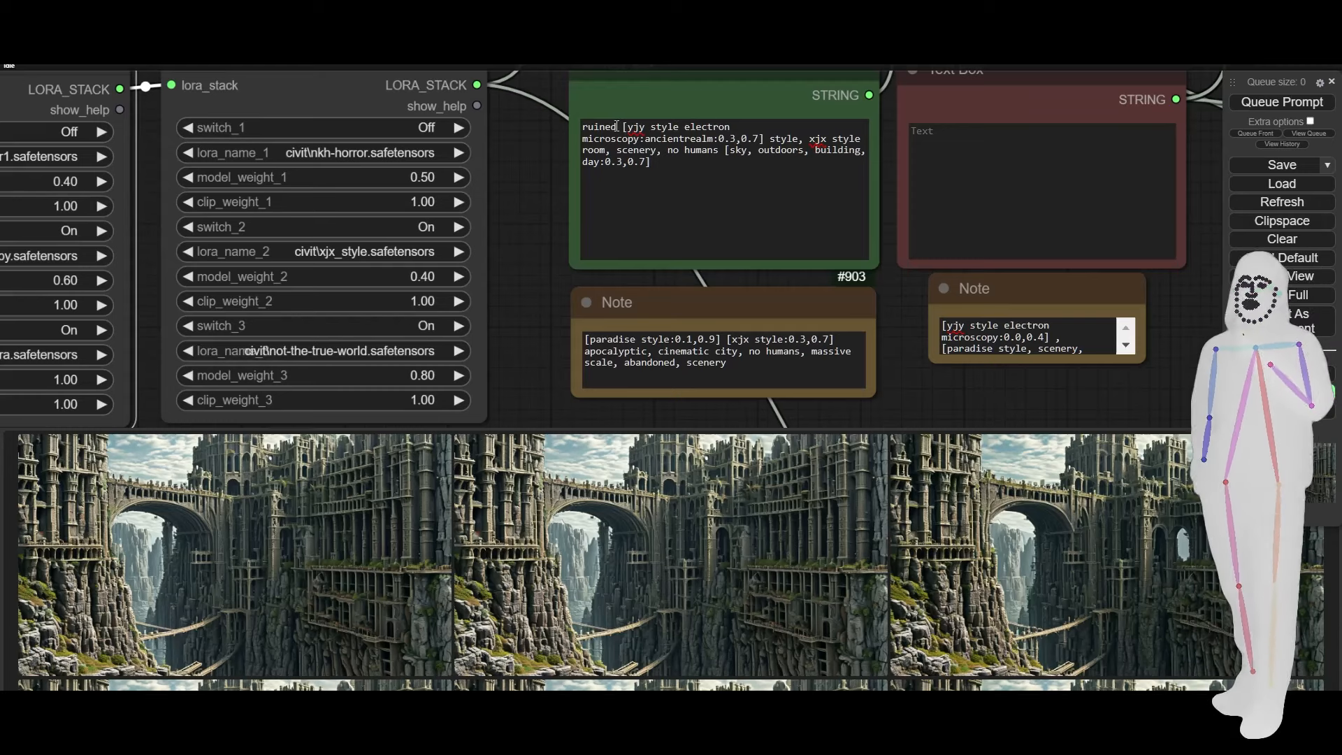
pyautogui.moveTo(617, 126); pyautogui.dragTo(563, 129)
pyautogui.press('Delete')
pyautogui.press('Delete')
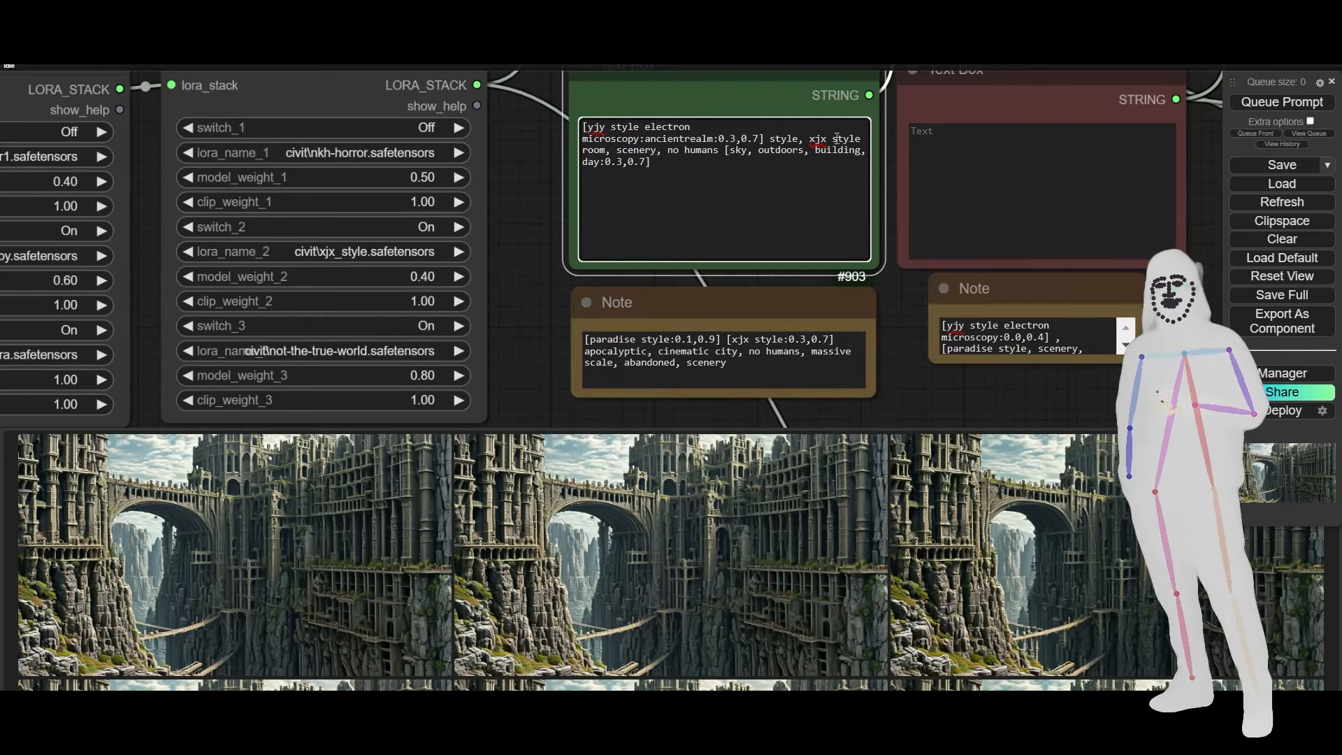
# - Queue the prompt without "ruined" and examine the generated city image enlarged
pyautogui.click(1267, 105)
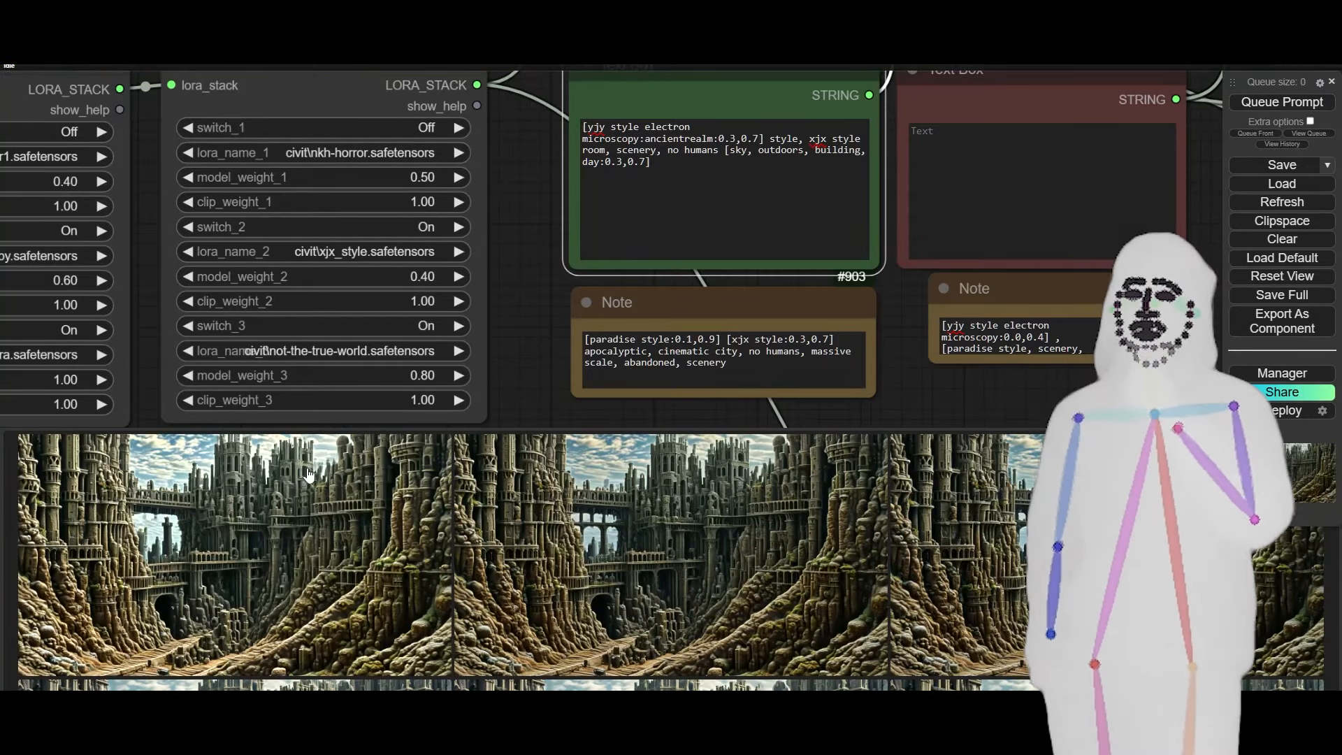
pyautogui.click(389, 508)
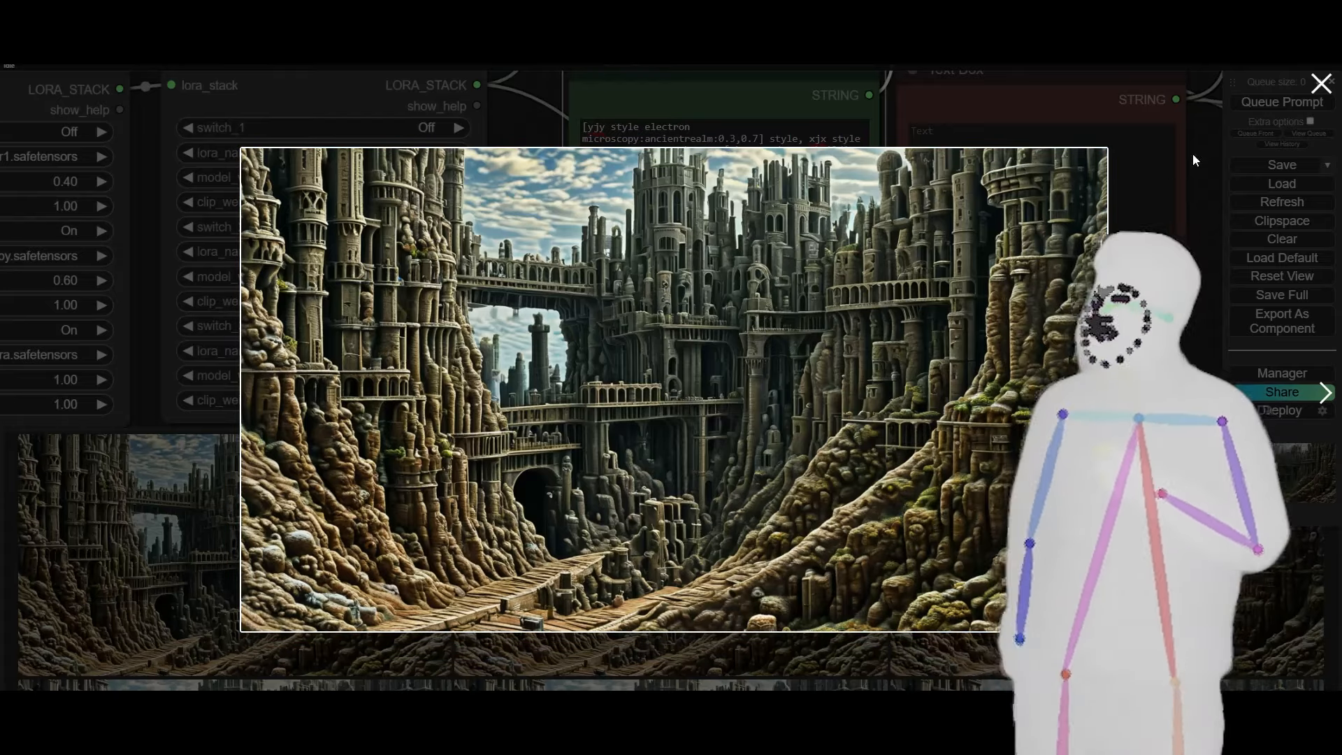
pyautogui.click(1321, 85)
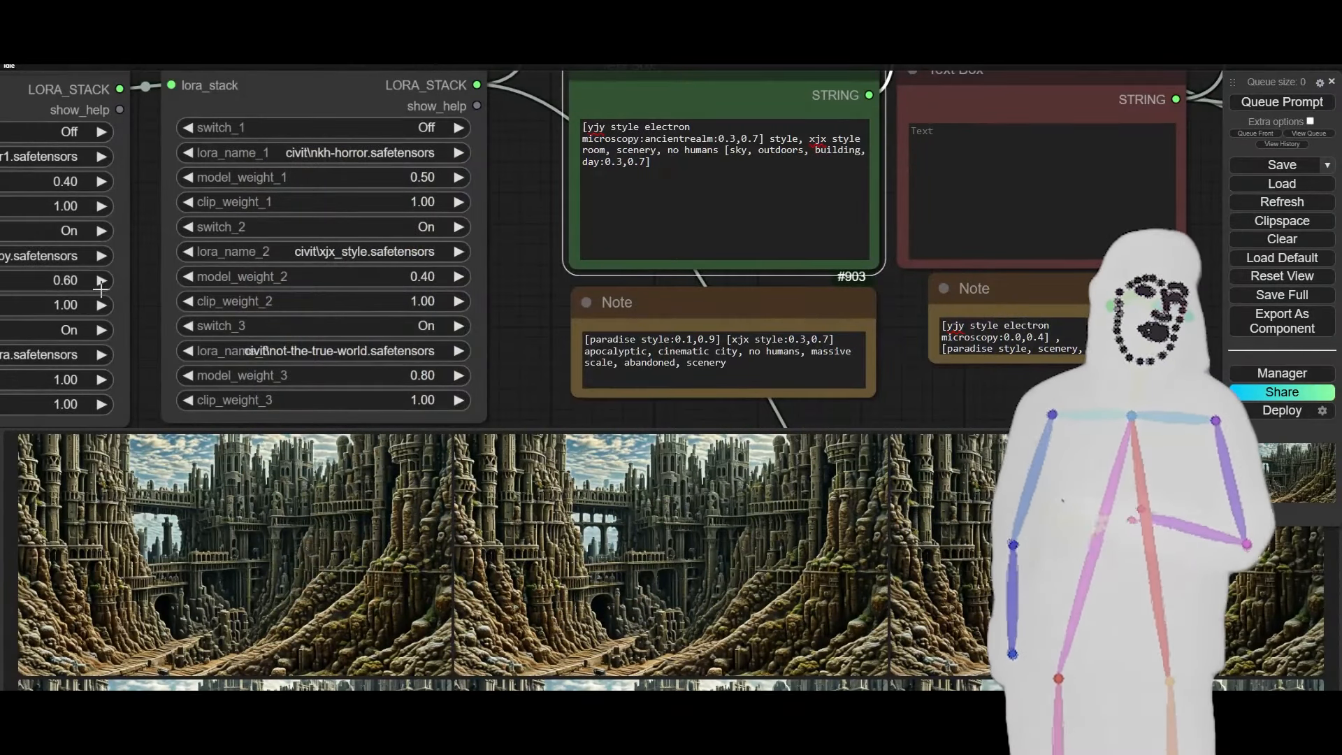
# - Set the yjy-microscopy LoRA's model weight to 1.00, queue a generation and examine the resulting image enlarged
pyautogui.click(74, 280)
pyautogui.press('Return')
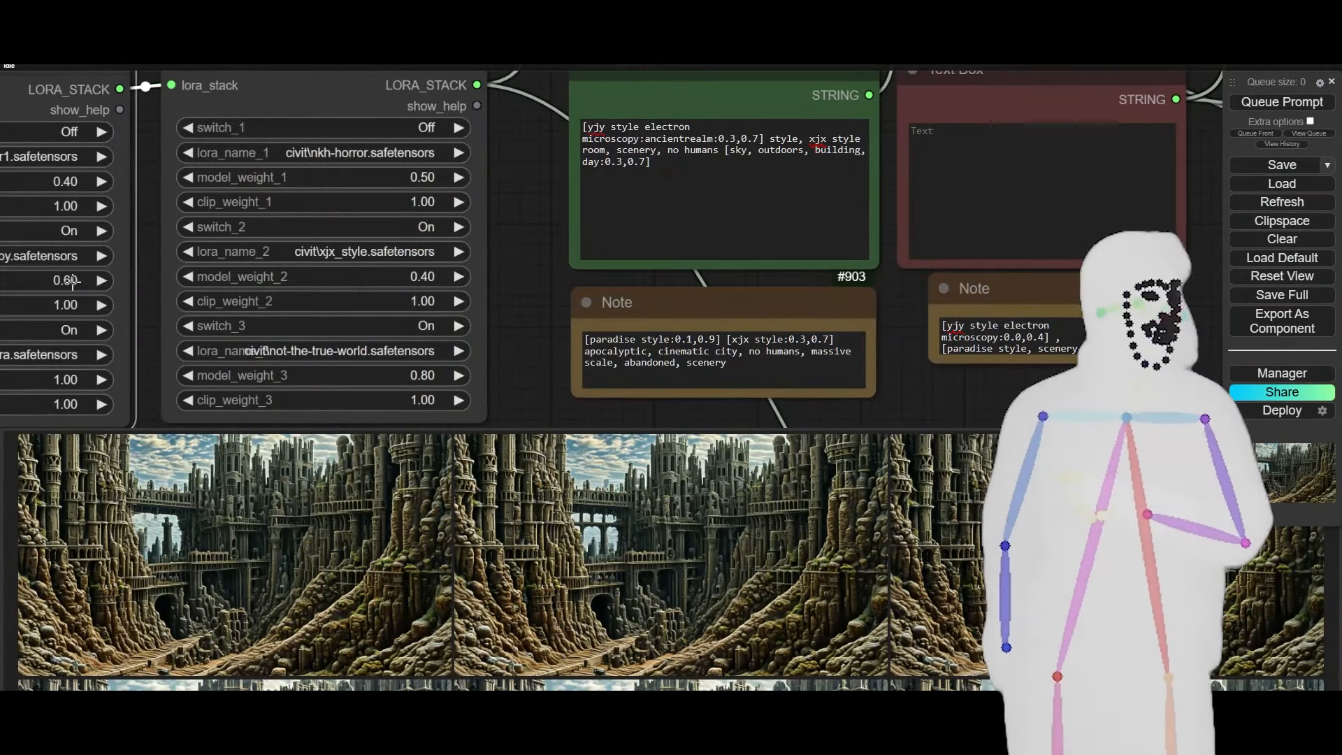
pyautogui.click(1264, 105)
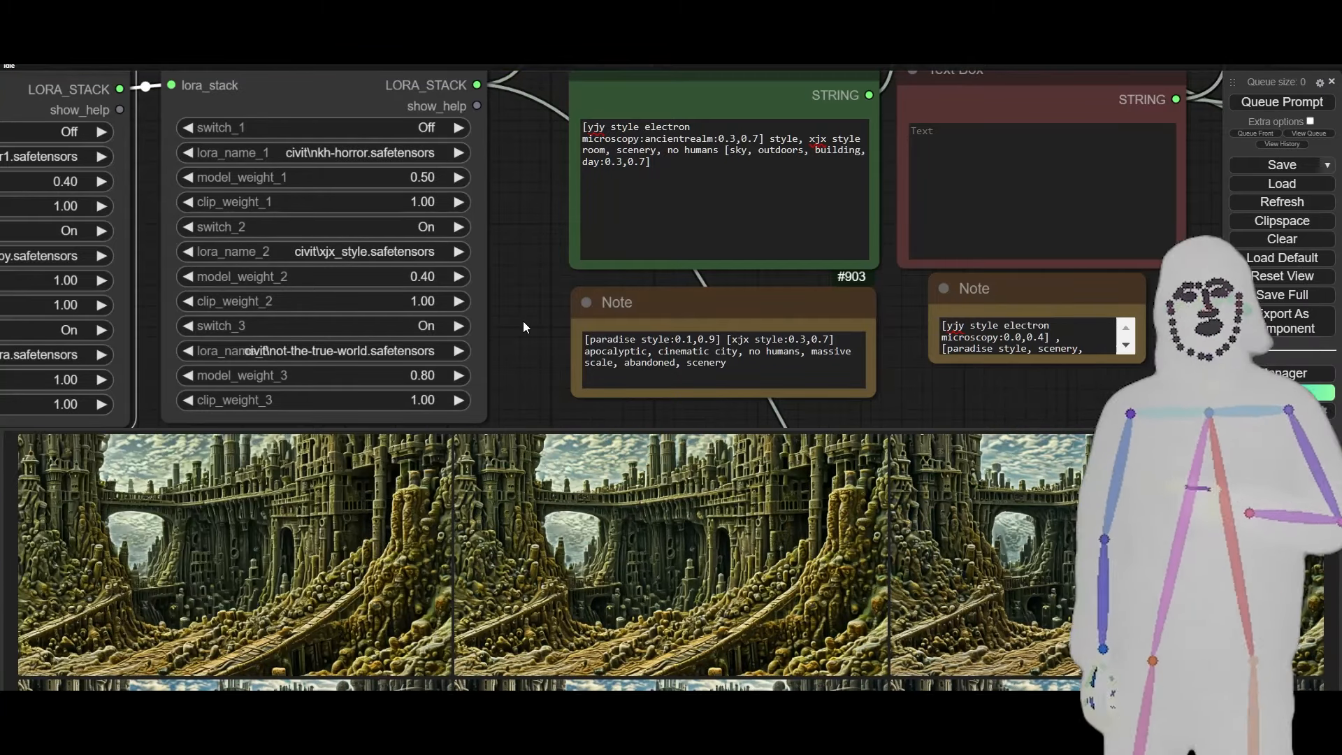
pyautogui.click(350, 524)
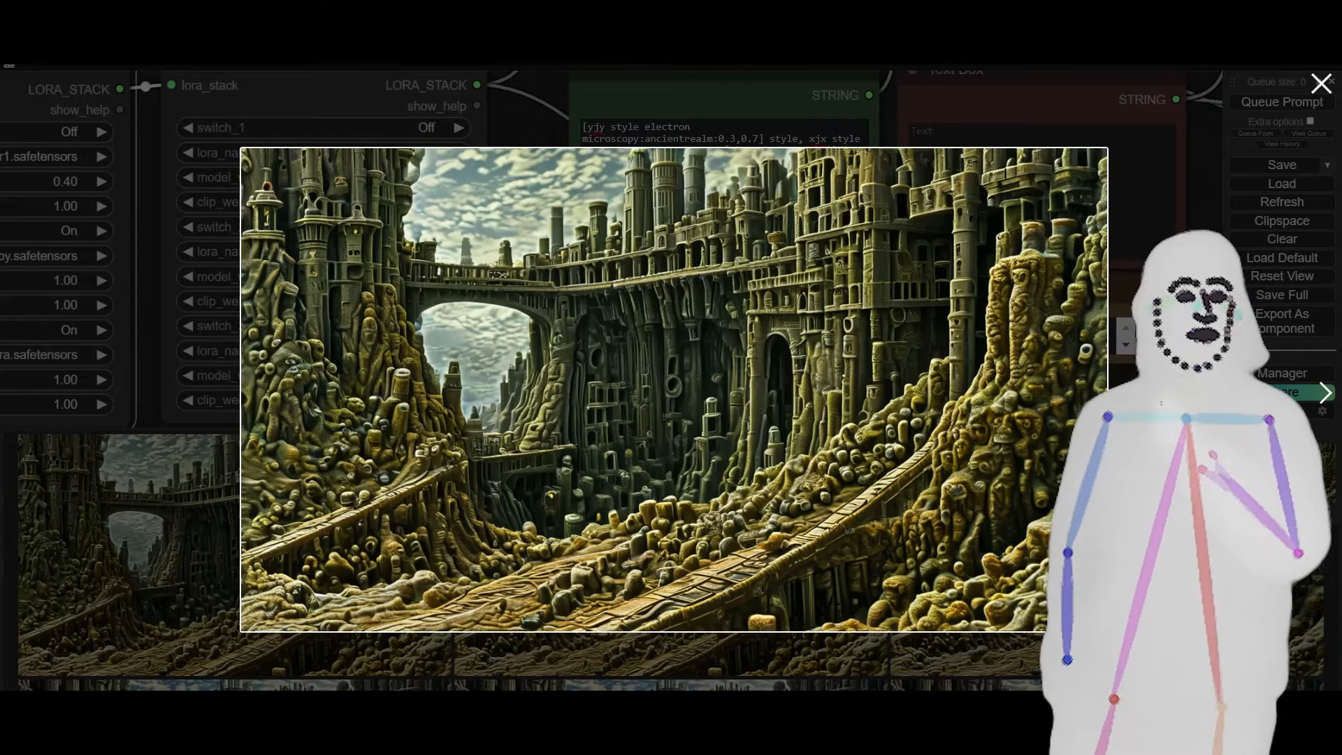
pyautogui.press('Escape')
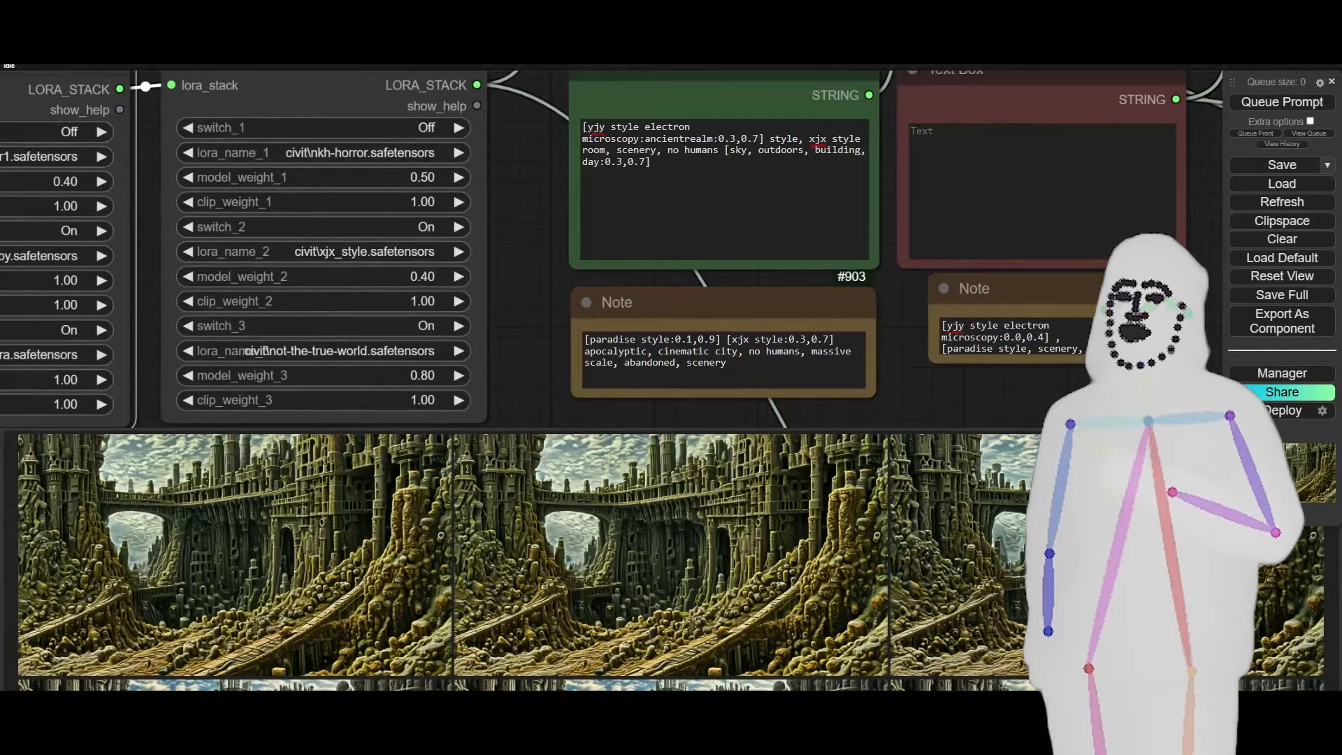
# - Look over both LoRA stacks and browse the image feed from the earlier city renders to the newer anime-style ones
pyautogui.scroll(-5, 1138, 323)
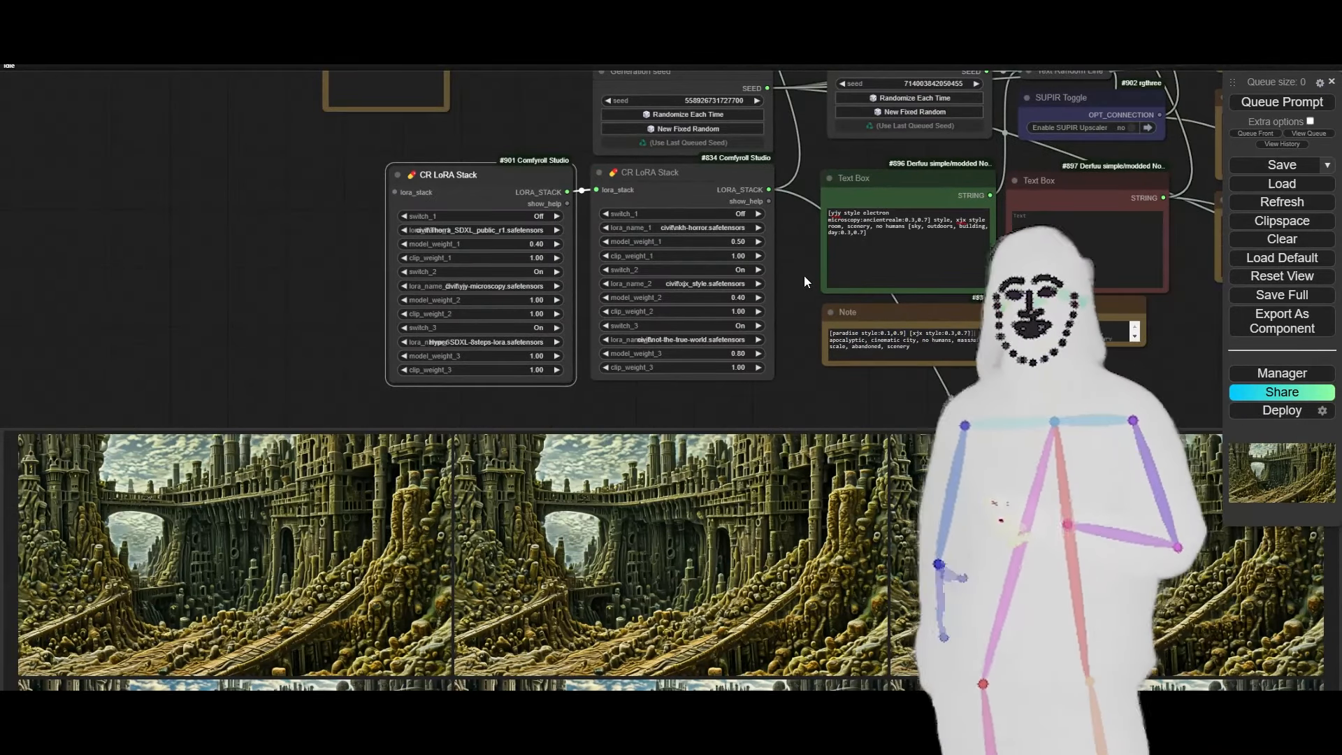
pyautogui.scroll(2, 803, 275)
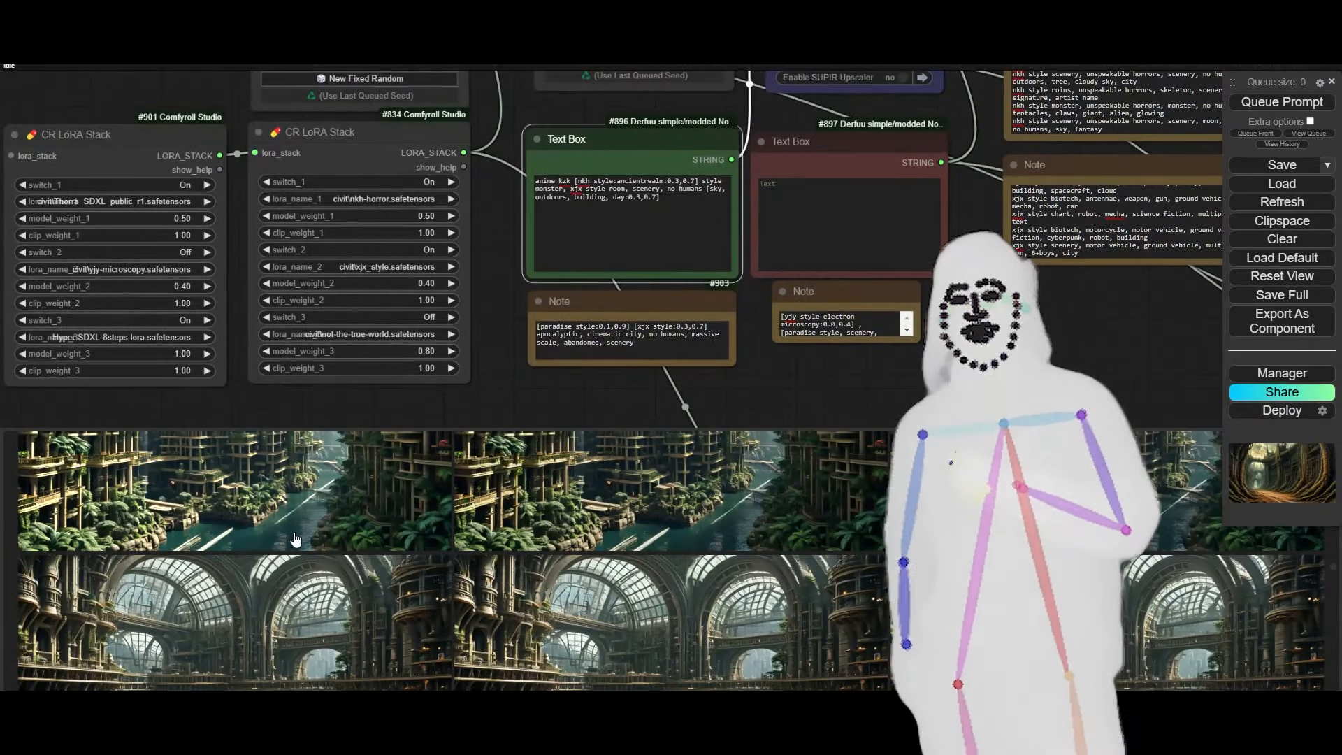
pyautogui.scroll(8, 473, 584)
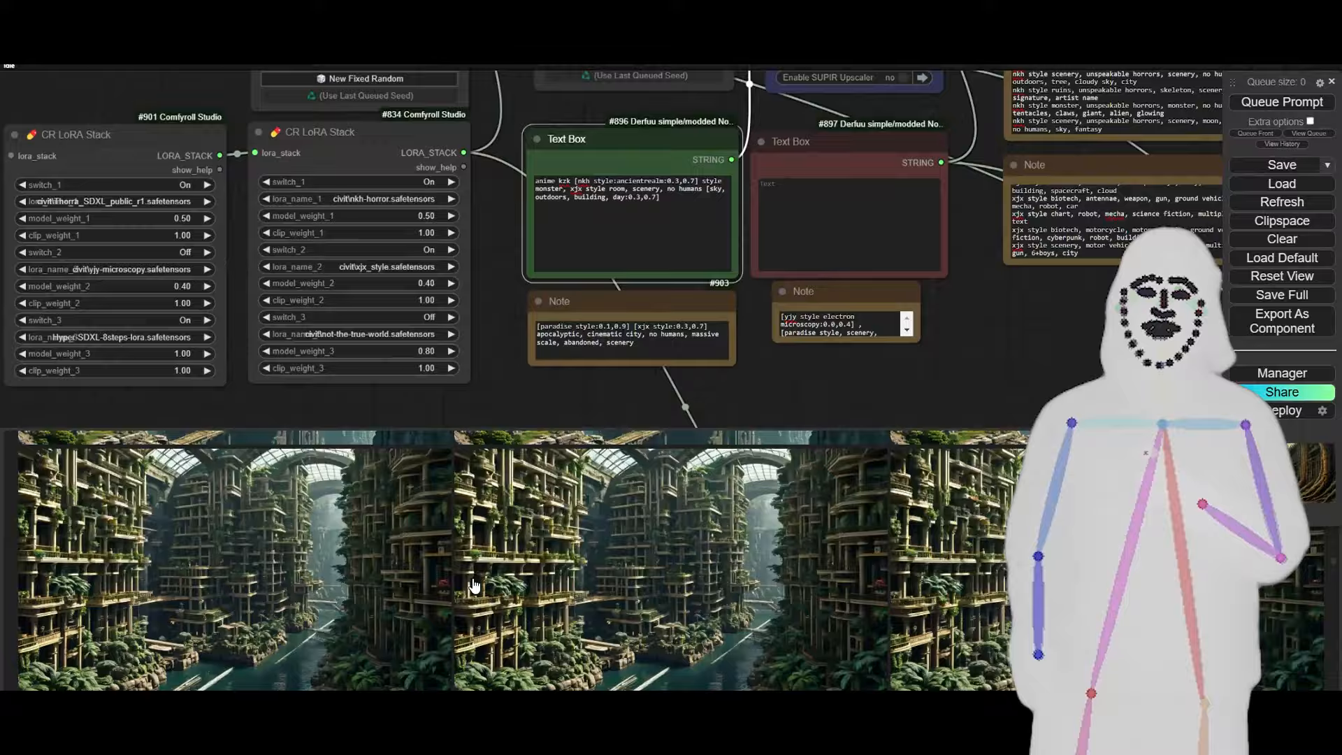
pyautogui.scroll(5, 473, 584)
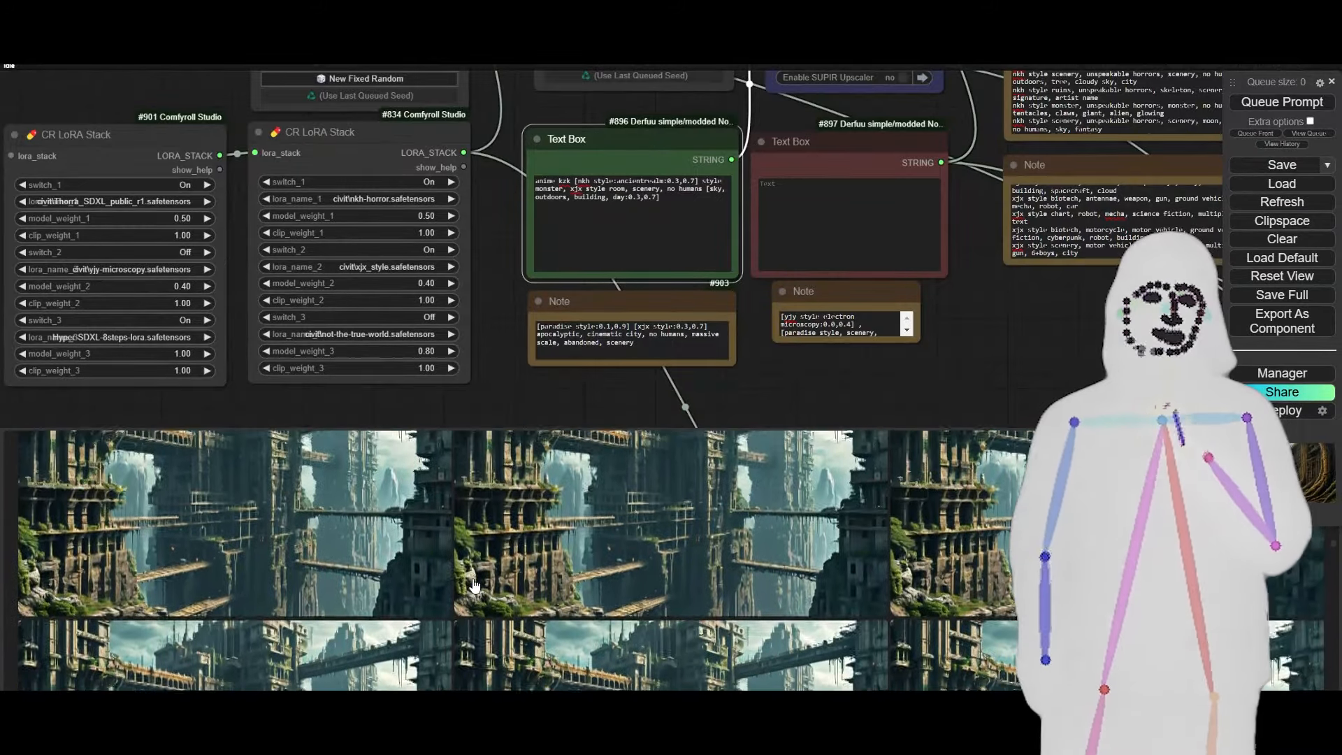
pyautogui.scroll(6, 473, 583)
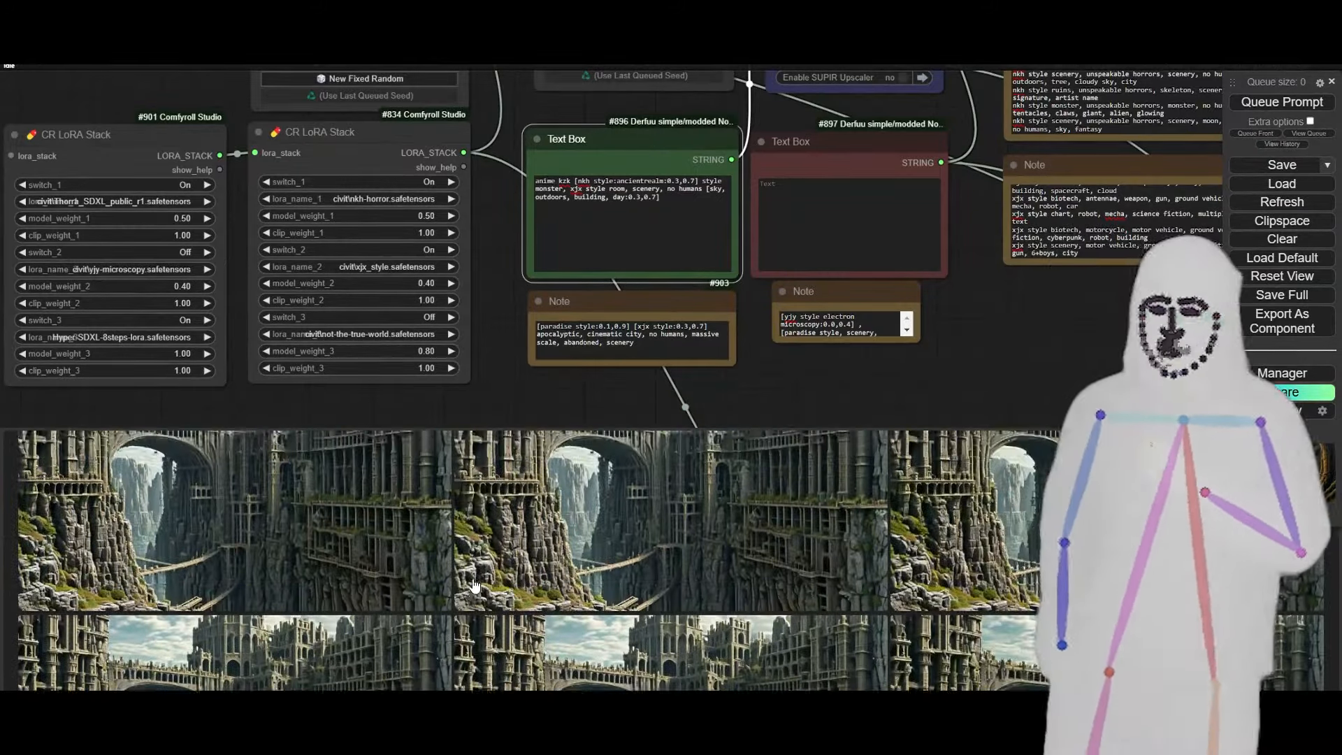
pyautogui.scroll(6, 473, 583)
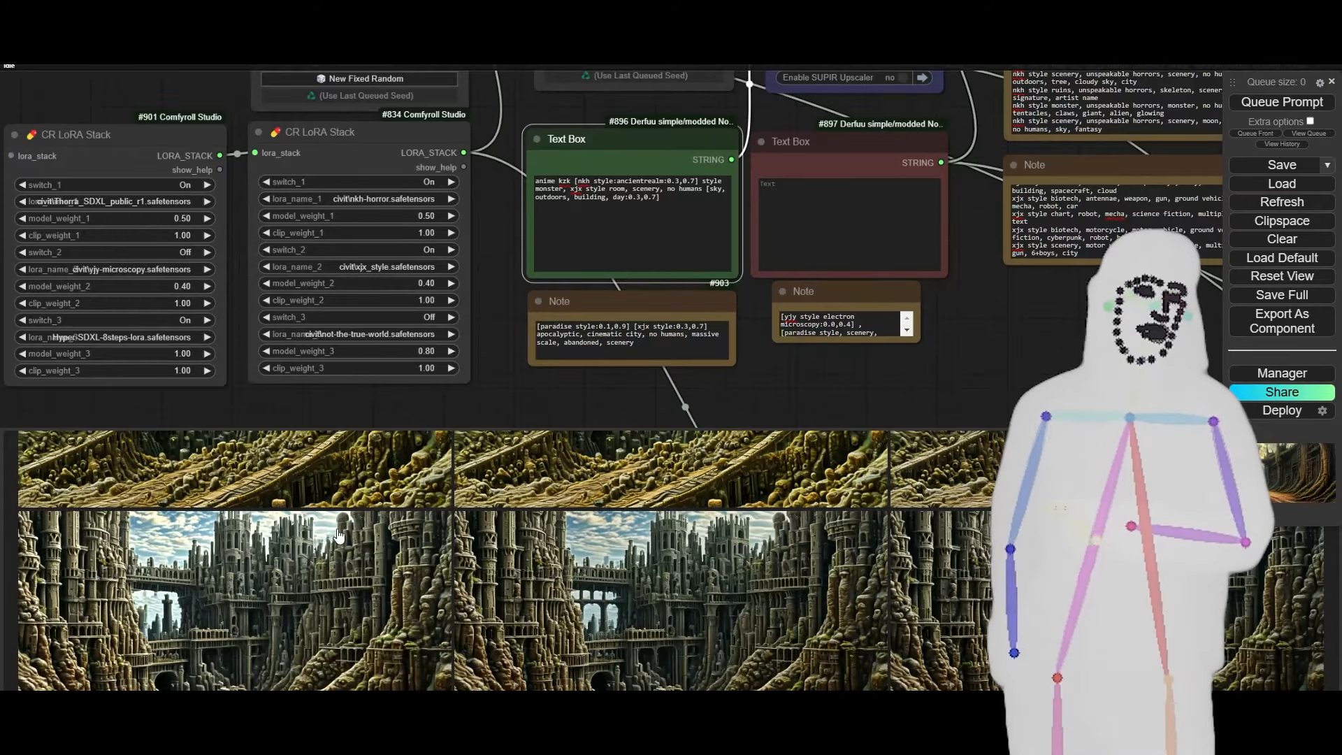
pyautogui.scroll(6, 322, 521)
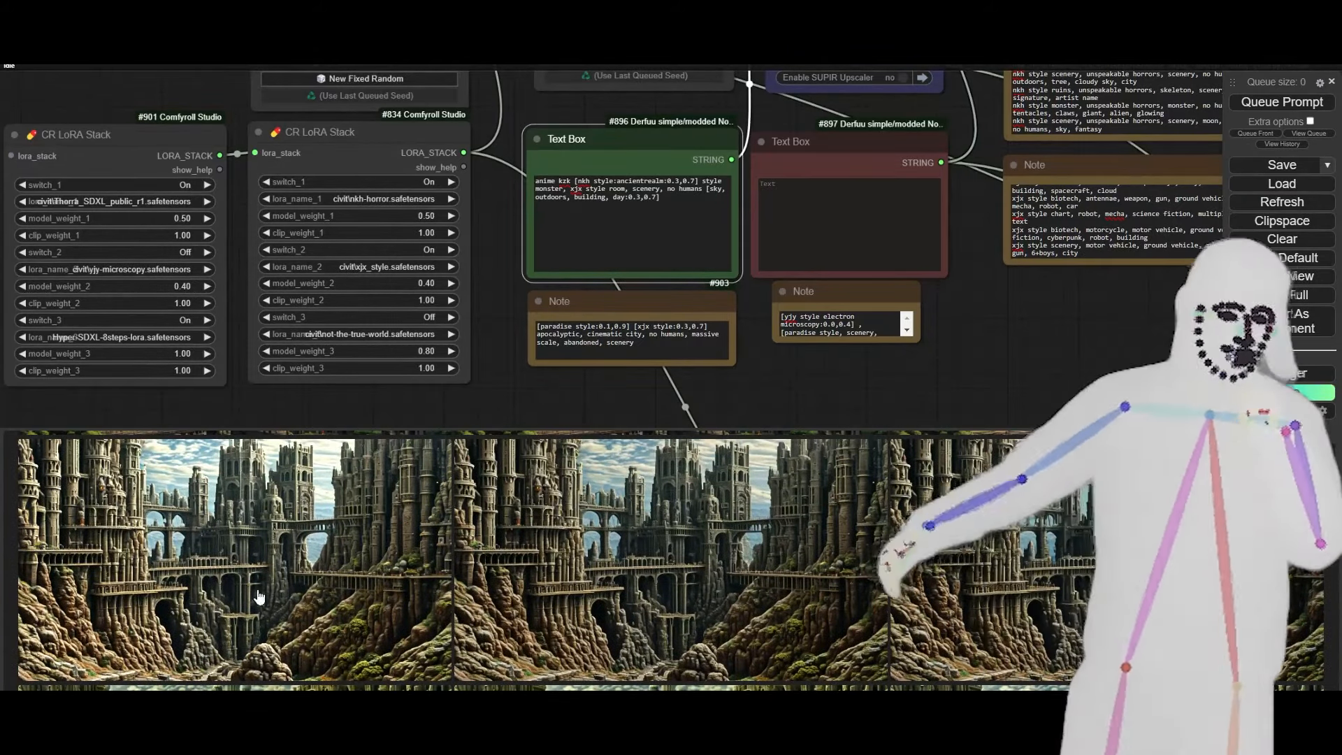
pyautogui.scroll(6, 258, 542)
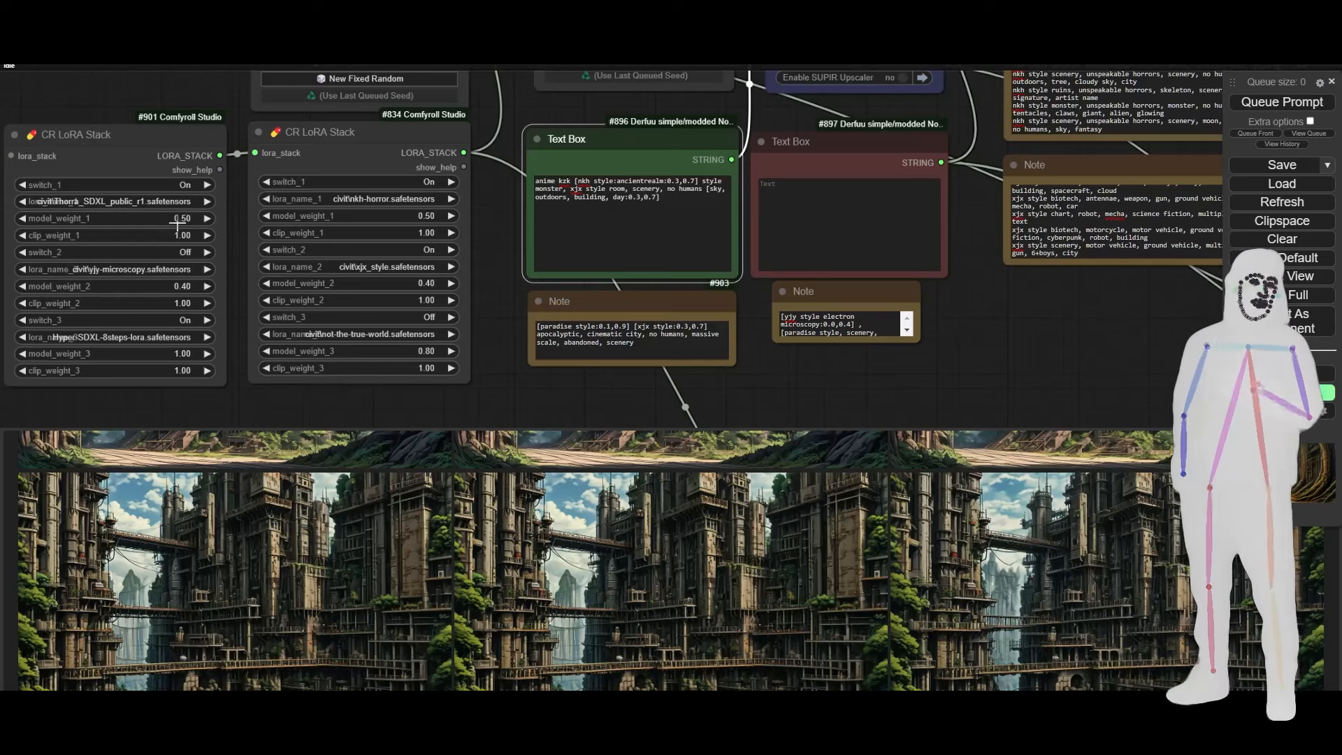
# - Check the "kzk" trigger word in the green prompt box against the "anime kzk" phrase in the example prompt note
pyautogui.doubleClick(566, 181)
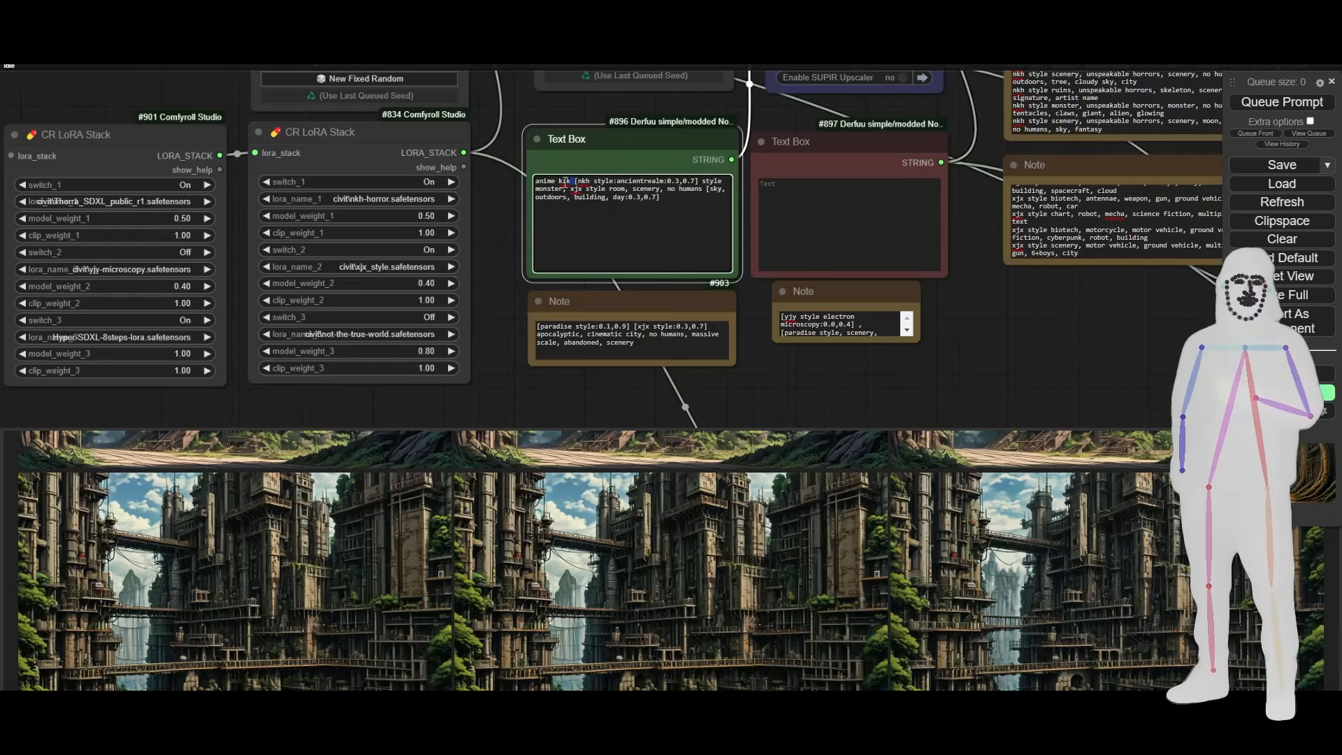
pyautogui.click(981, 250)
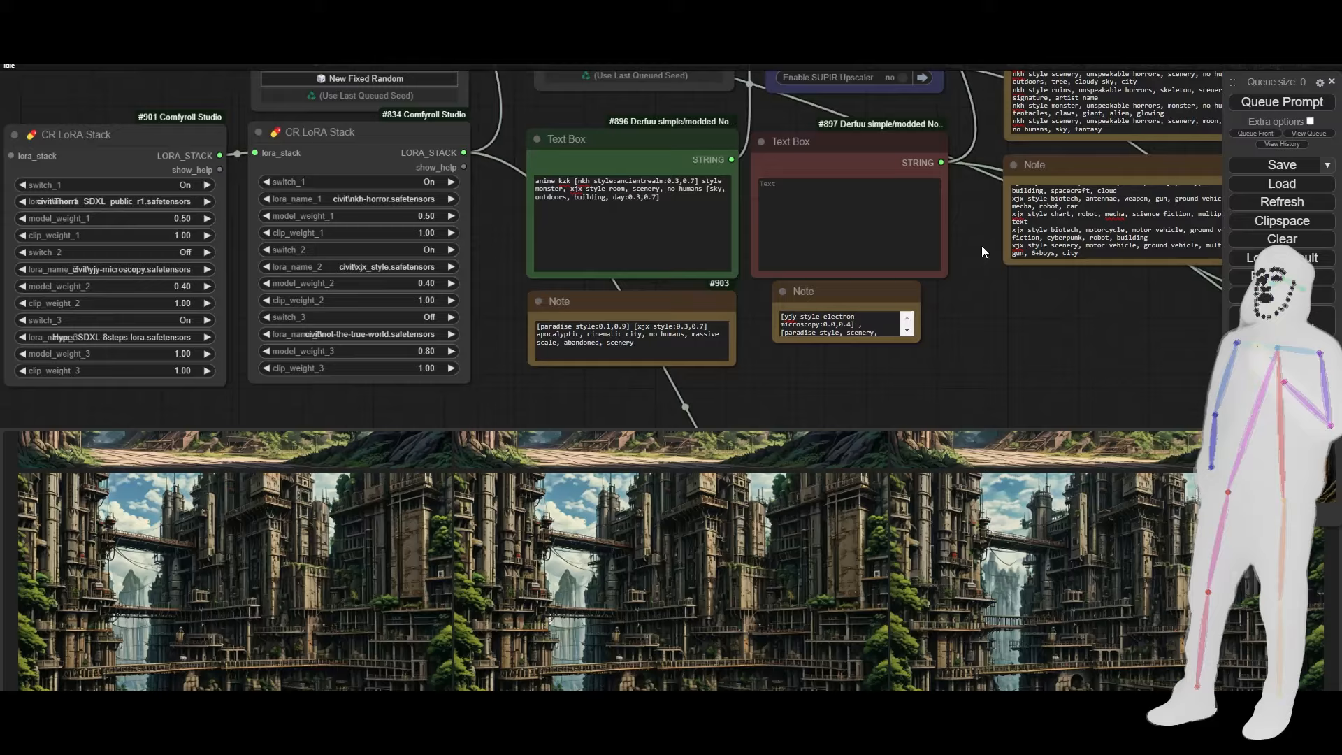
pyautogui.moveTo(961, 218); pyautogui.dragTo(943, 404)
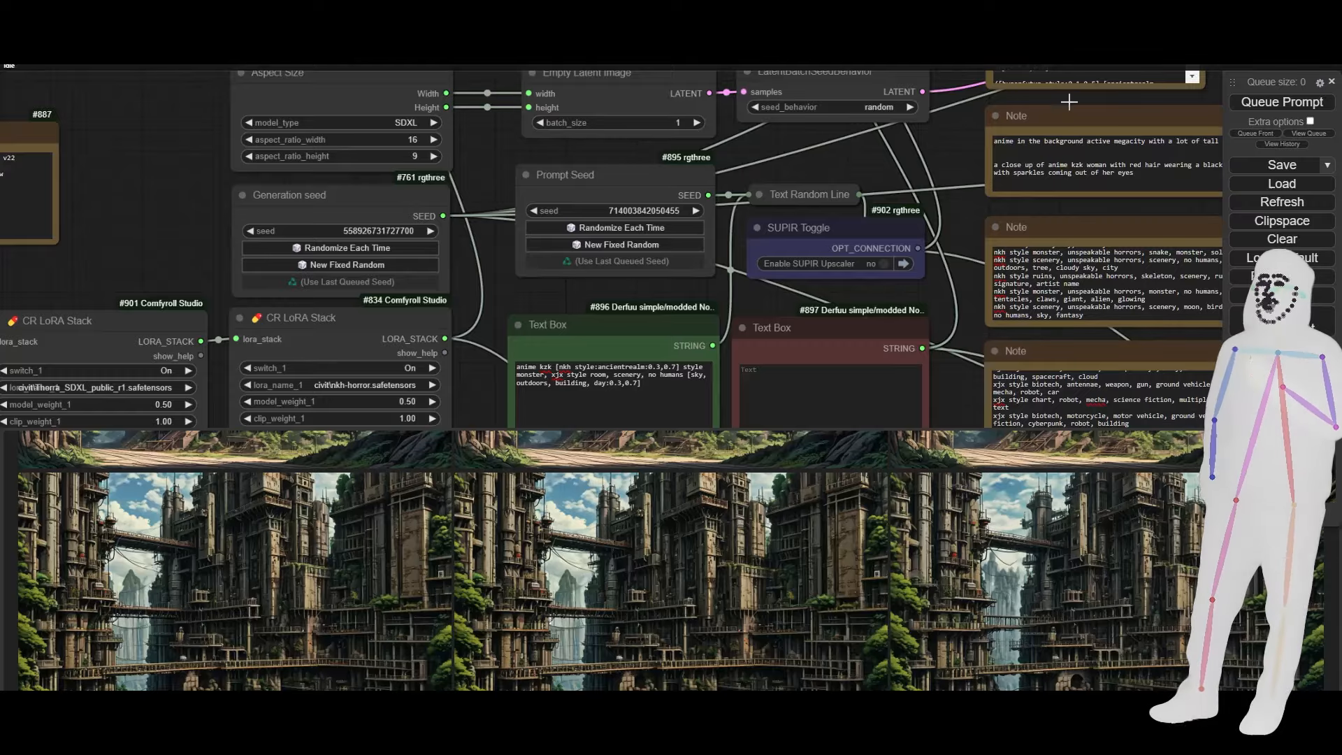
pyautogui.moveTo(1048, 165); pyautogui.dragTo(1075, 163)
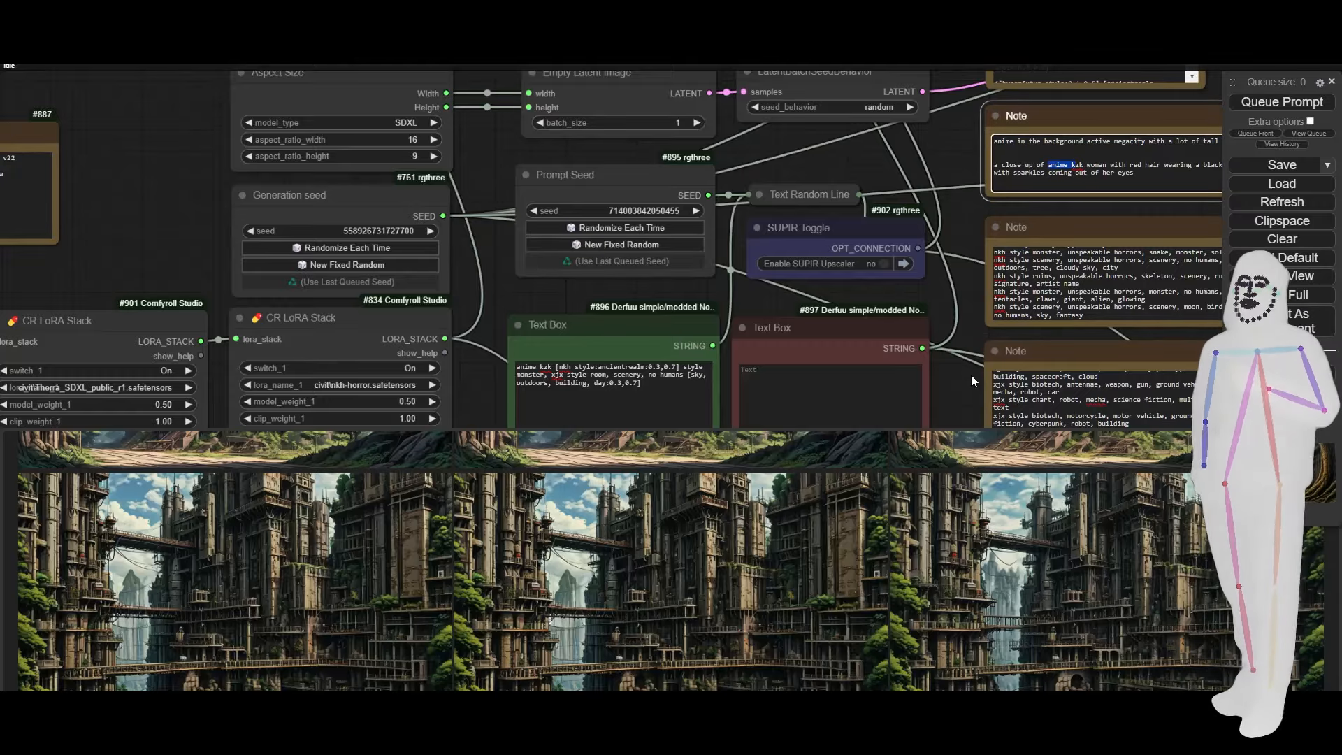
pyautogui.moveTo(970, 375); pyautogui.dragTo(1098, 162)
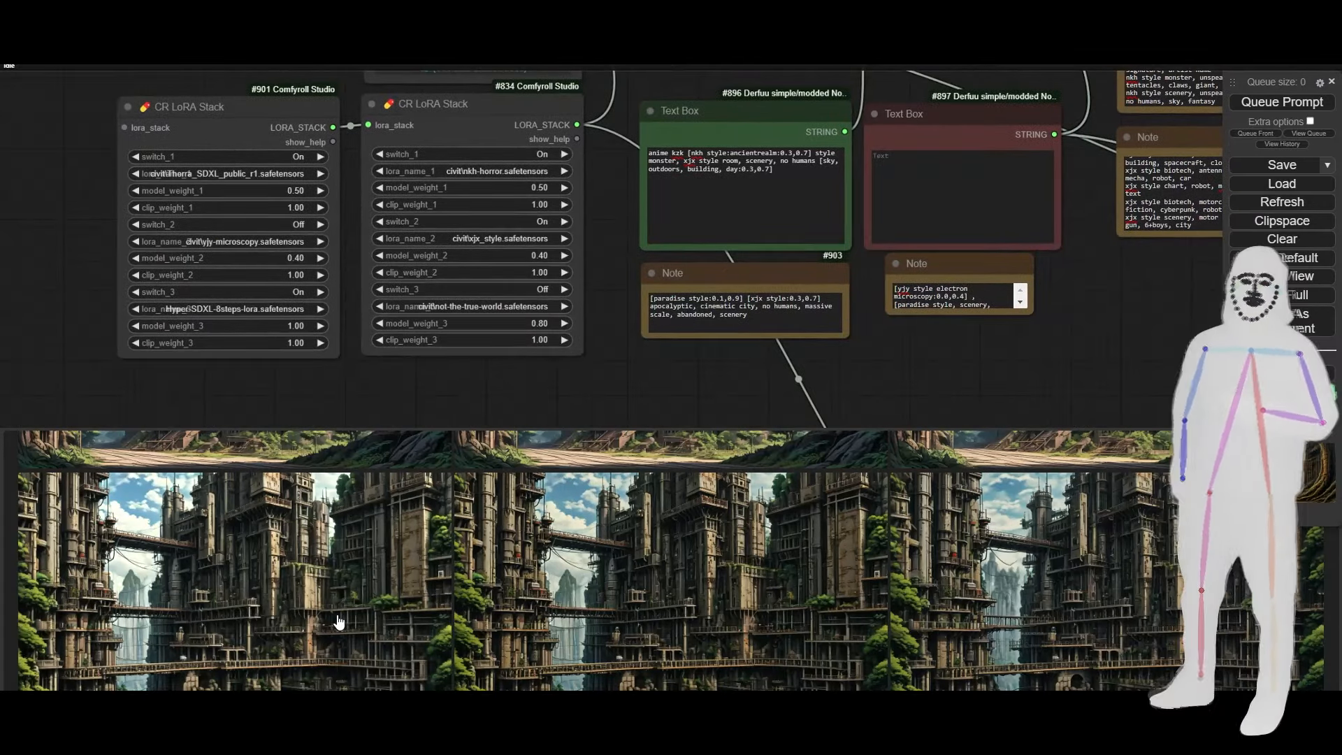
# - Compare the anime-style industrial building images enlarged and browse on to the overgrown corridor images in the feed
pyautogui.click(337, 620)
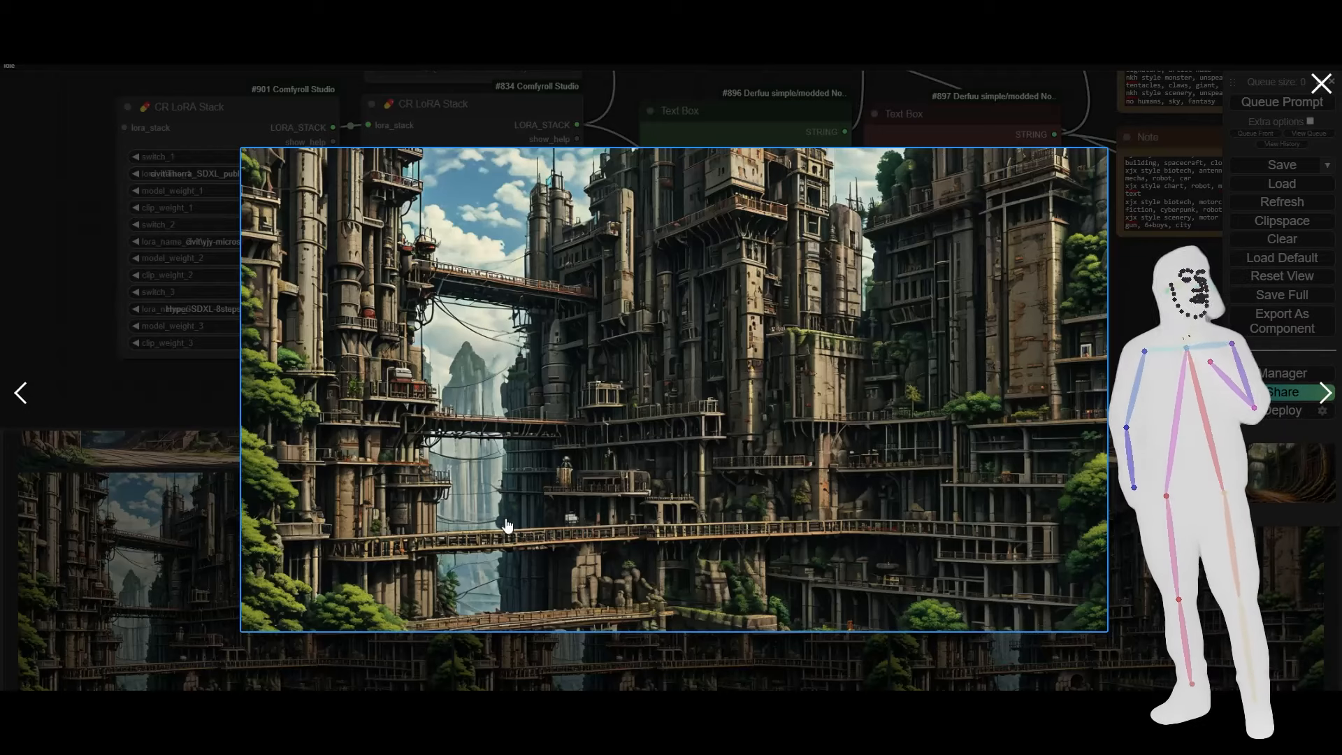
pyautogui.click(18, 395)
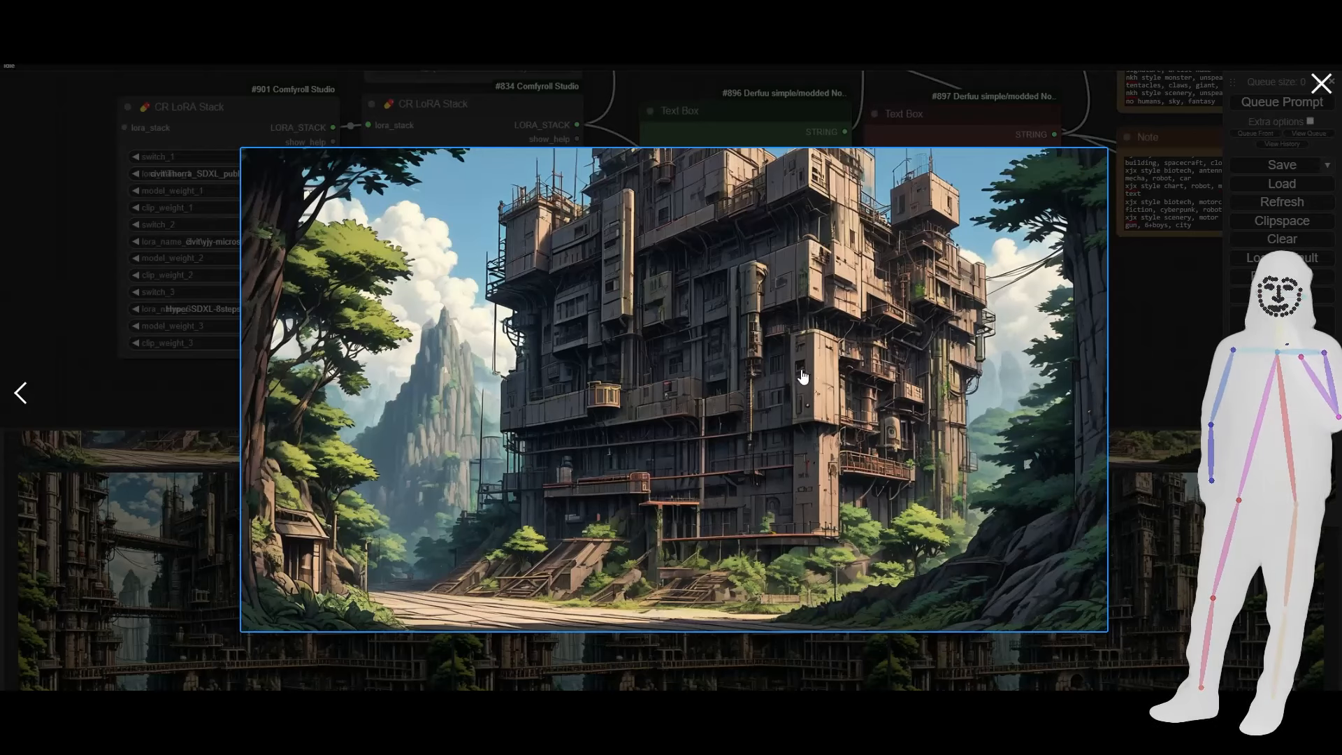
pyautogui.click(28, 397)
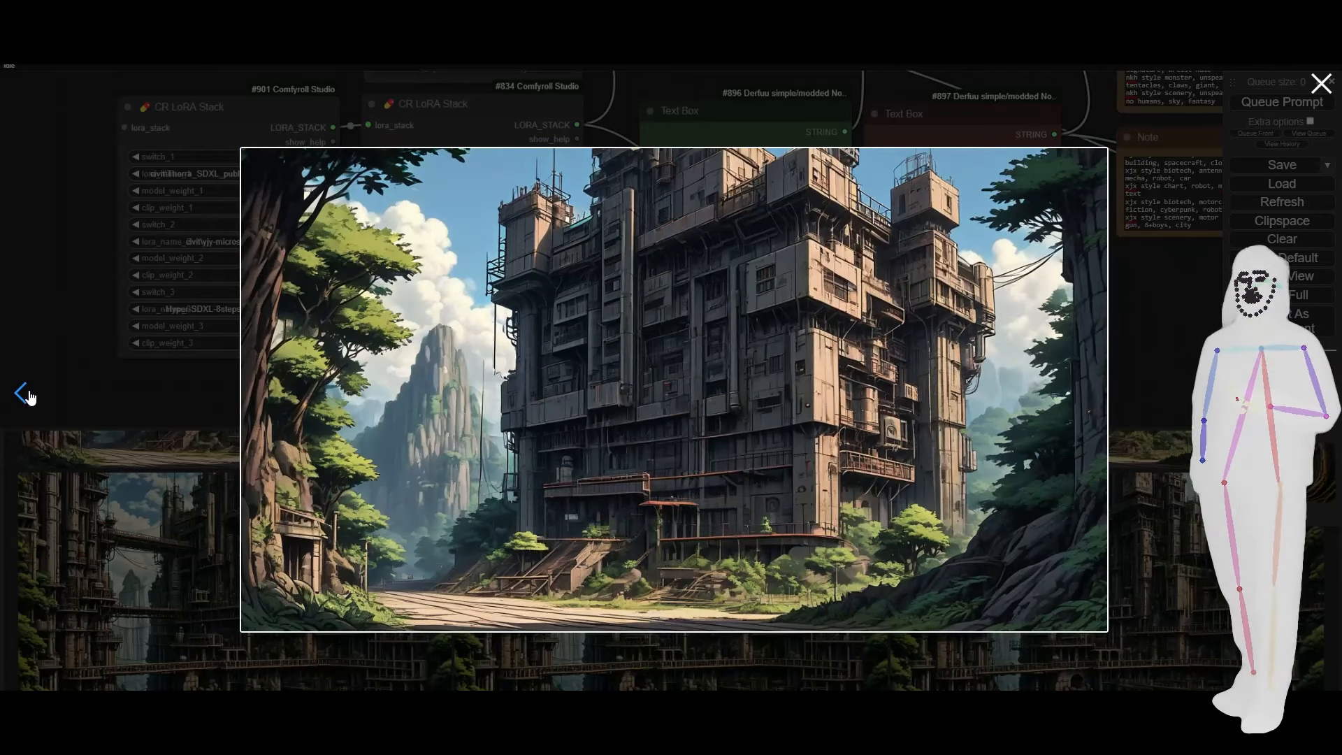
pyautogui.click(188, 518)
pyautogui.scroll(-10, 382, 509)
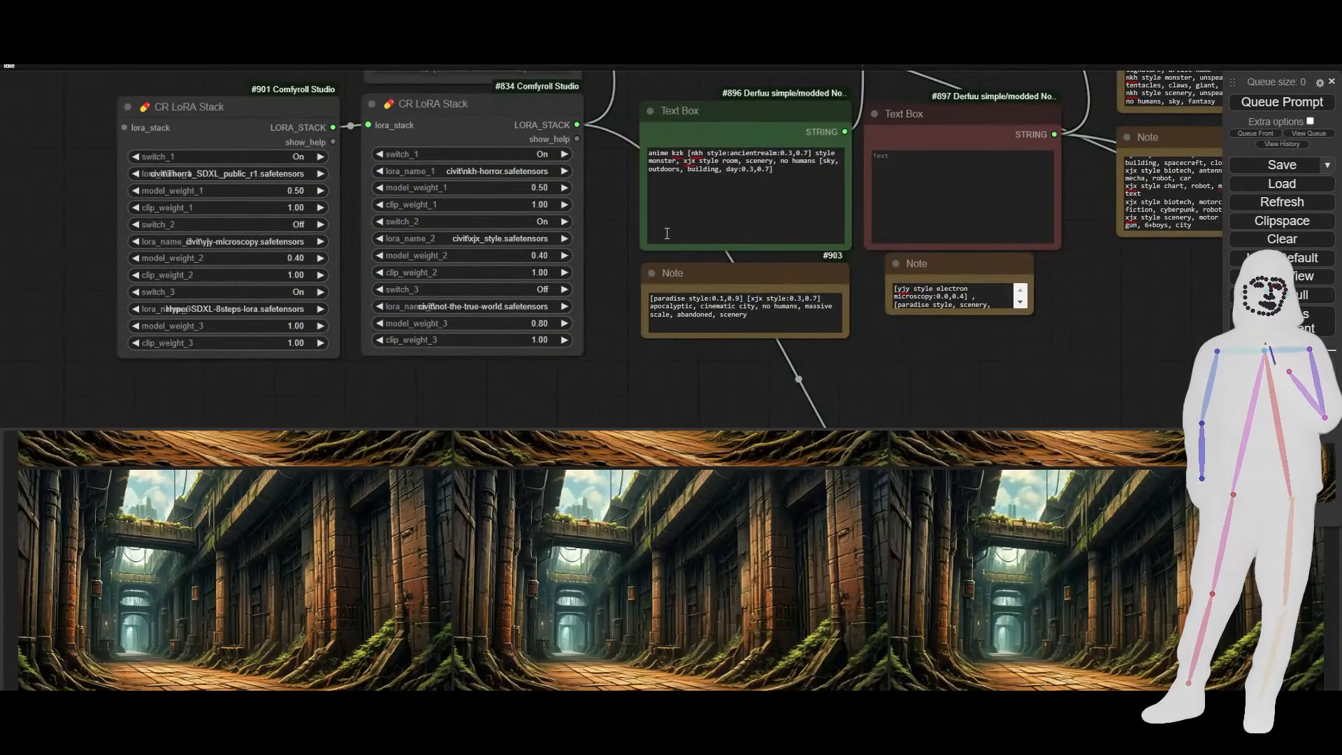
# - Replace "monster" with "scenery" in the green text box's prompt
pyautogui.click(675, 162)
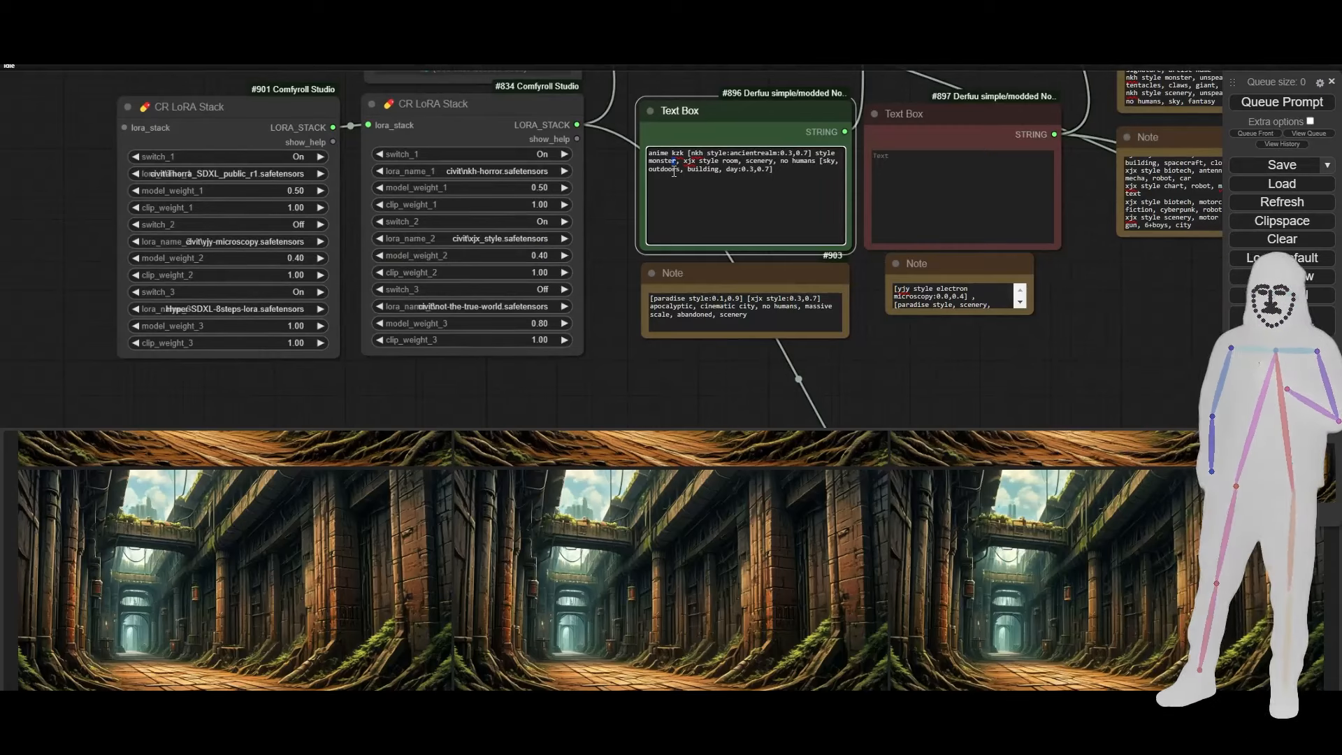
pyautogui.press('BackSpace')
pyautogui.press('BackSpace')
pyautogui.press('BackSpace')
pyautogui.press('BackSpace')
pyautogui.press('BackSpace')
pyautogui.press('BackSpace')
pyautogui.press('BackSpace')
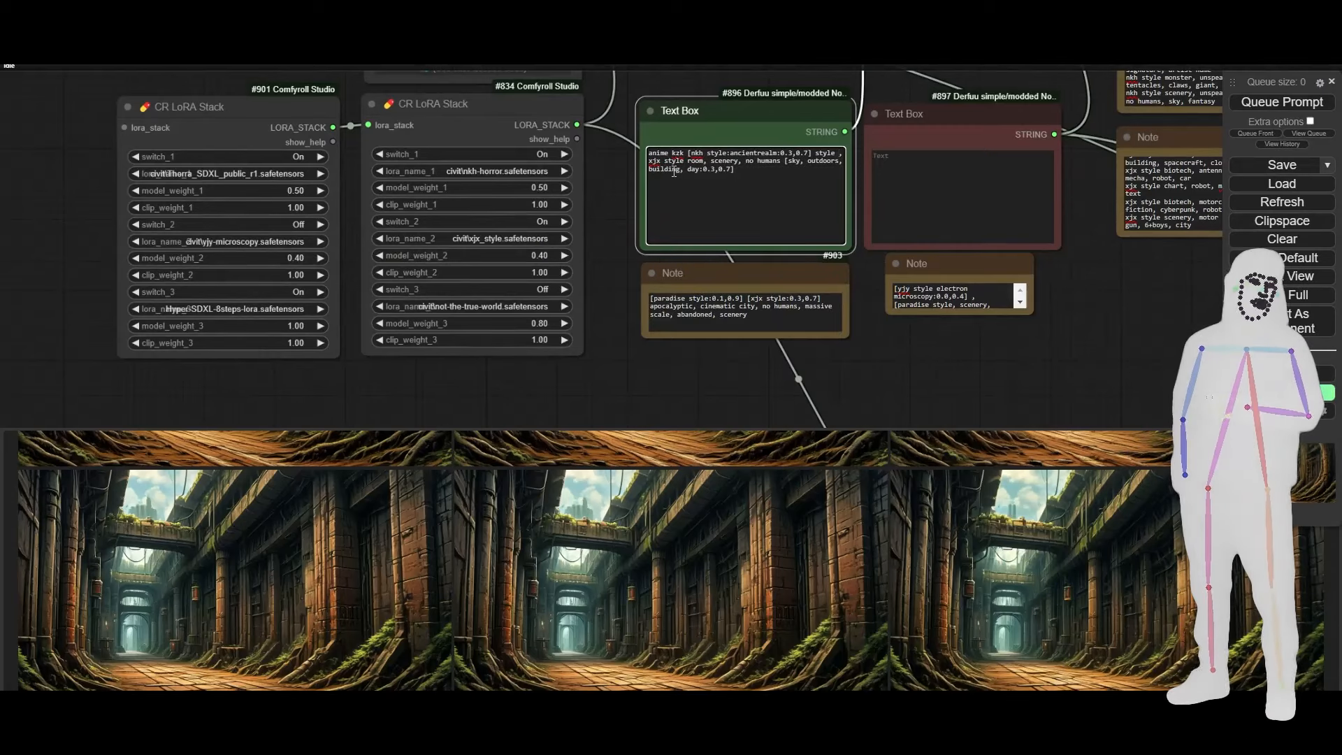
pyautogui.write('scenery')
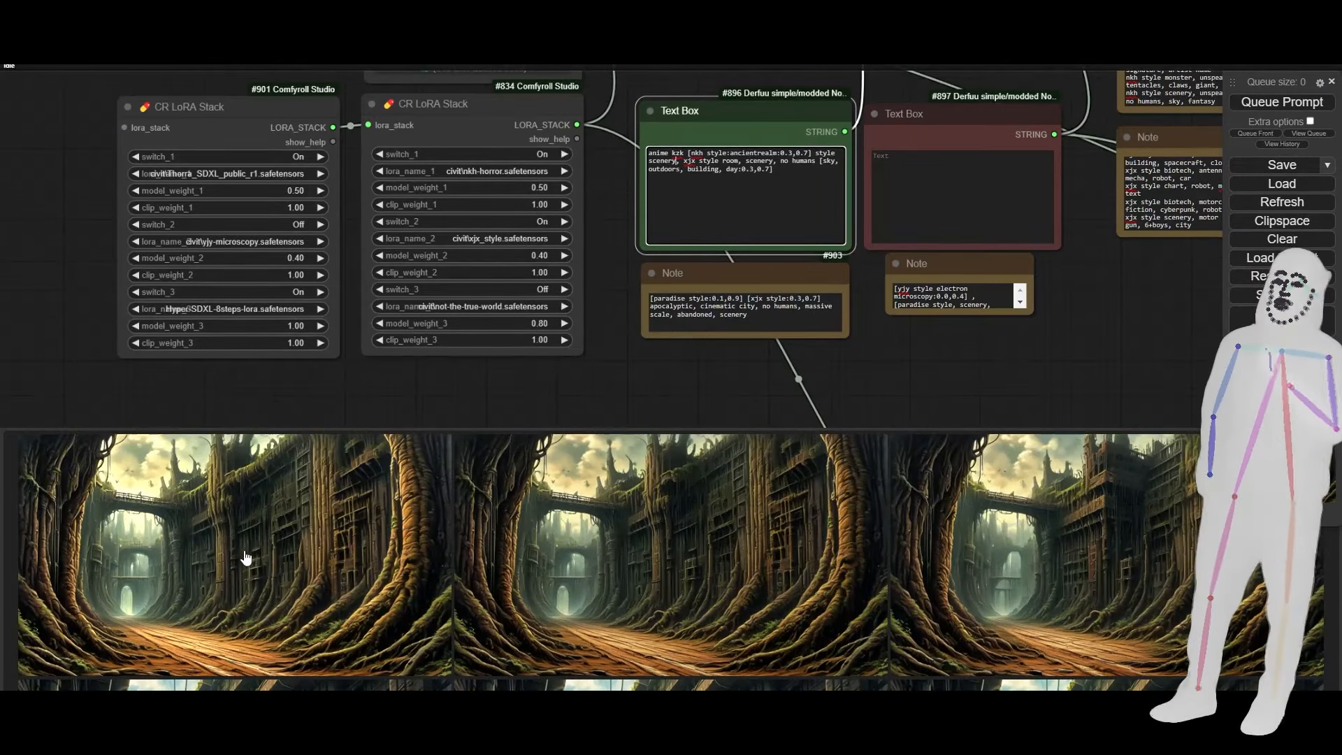
# - Examine the image of the overgrown ruin with giant tree roots enlarged
pyautogui.click(239, 559)
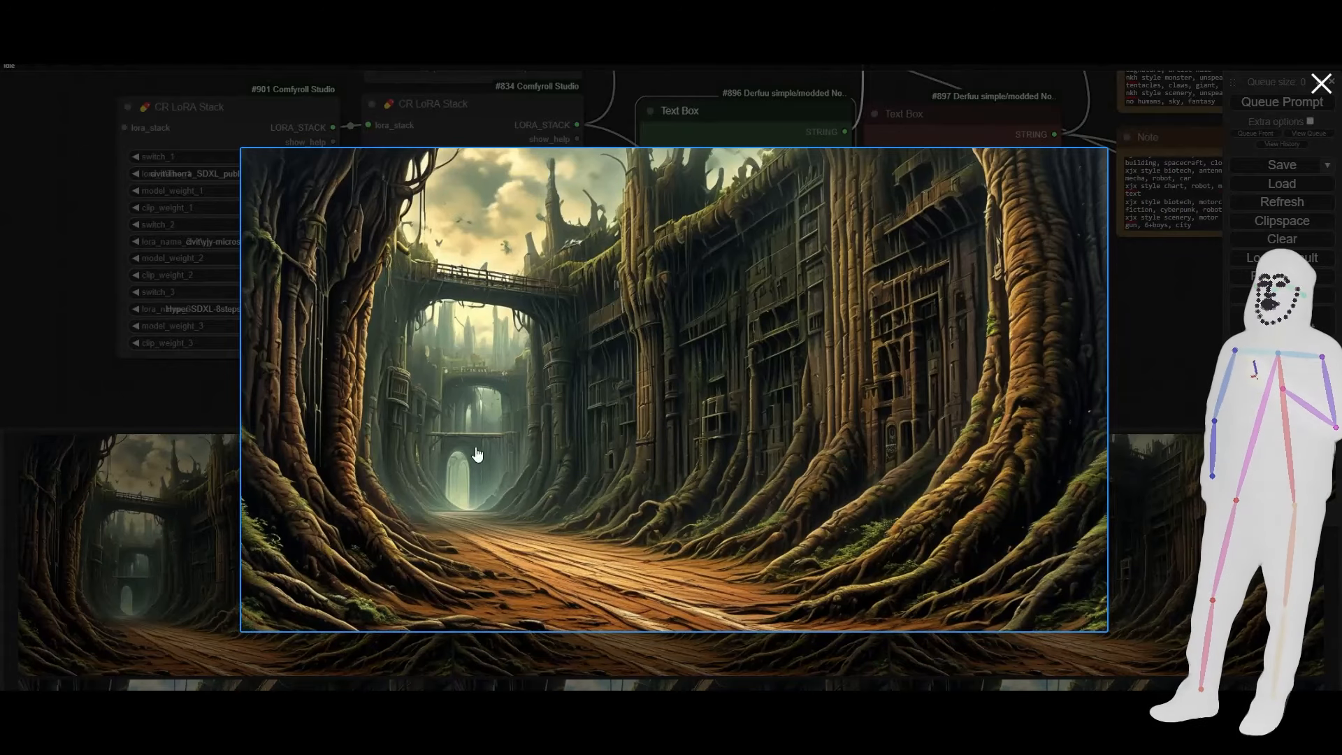
pyautogui.click(102, 390)
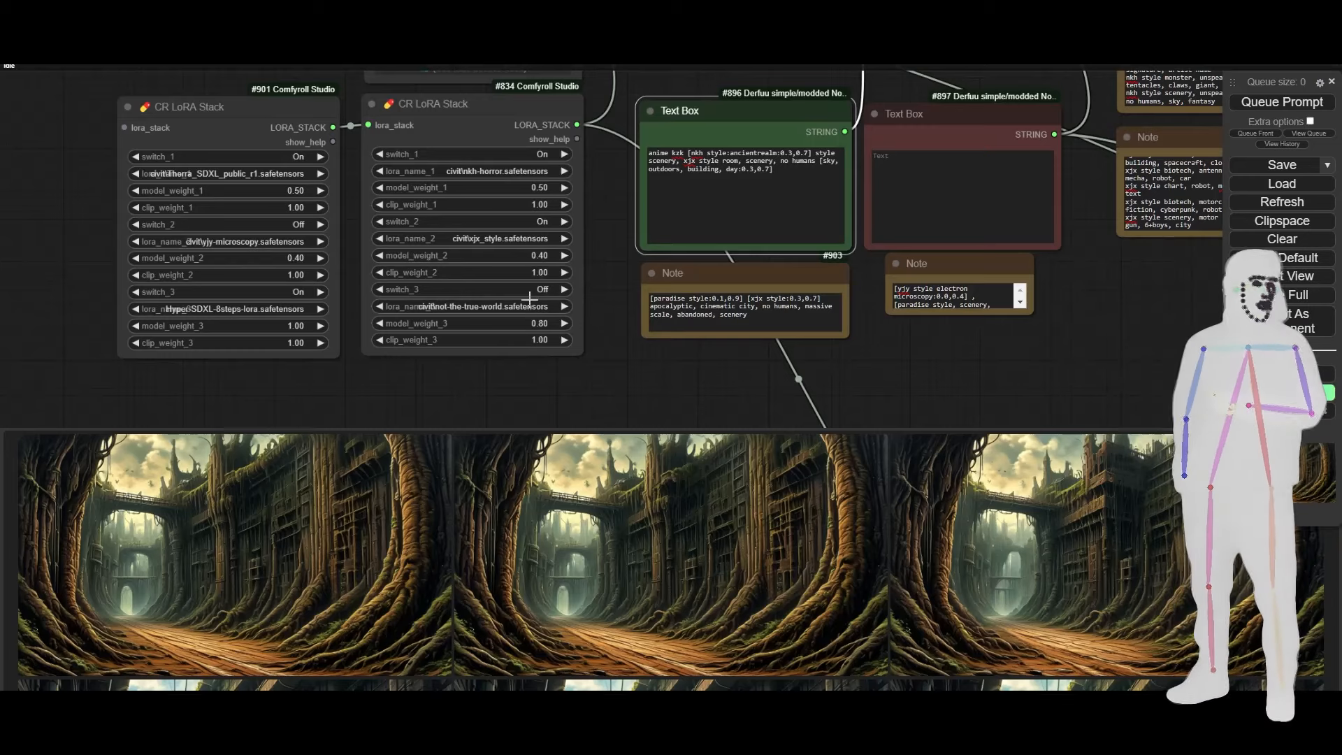
# - Generate the image with the not-the-true-world LoRA switched on in the second LoRA stack and examine the result enlarged
pyautogui.click(564, 289)
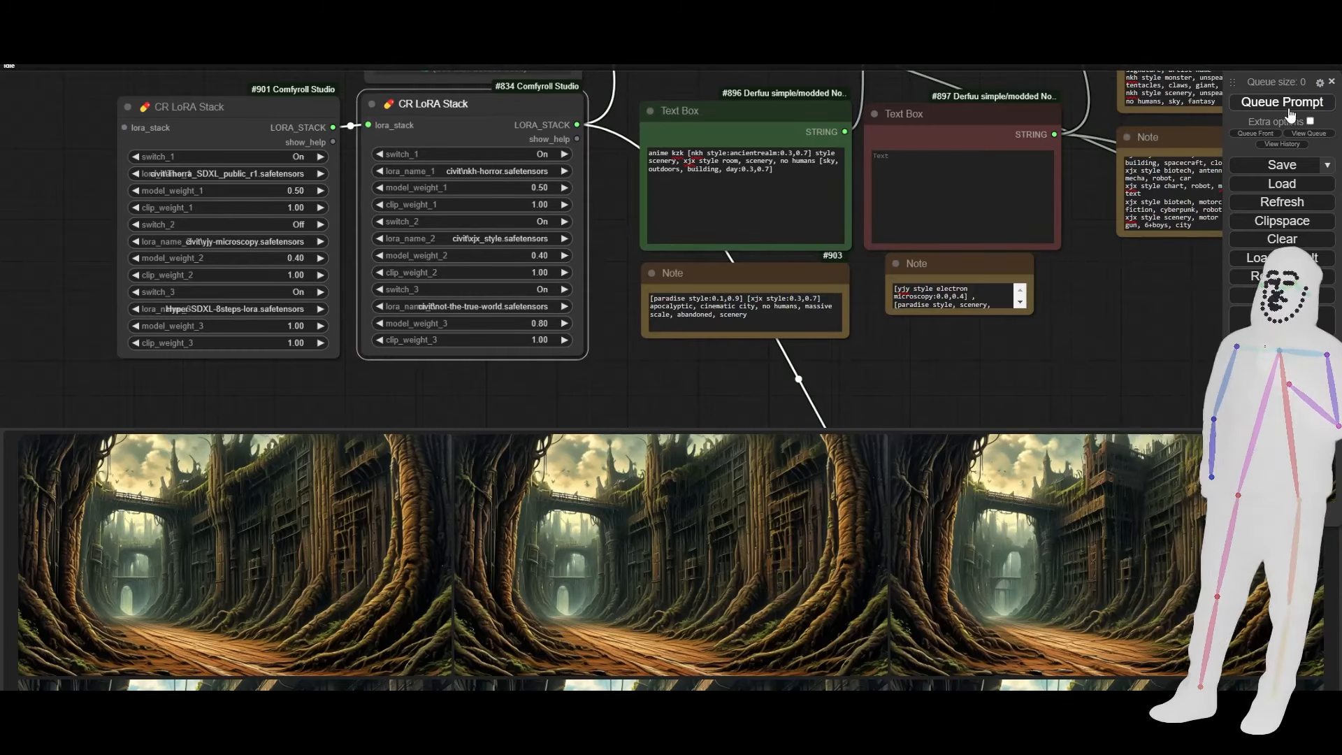
pyautogui.click(1286, 110)
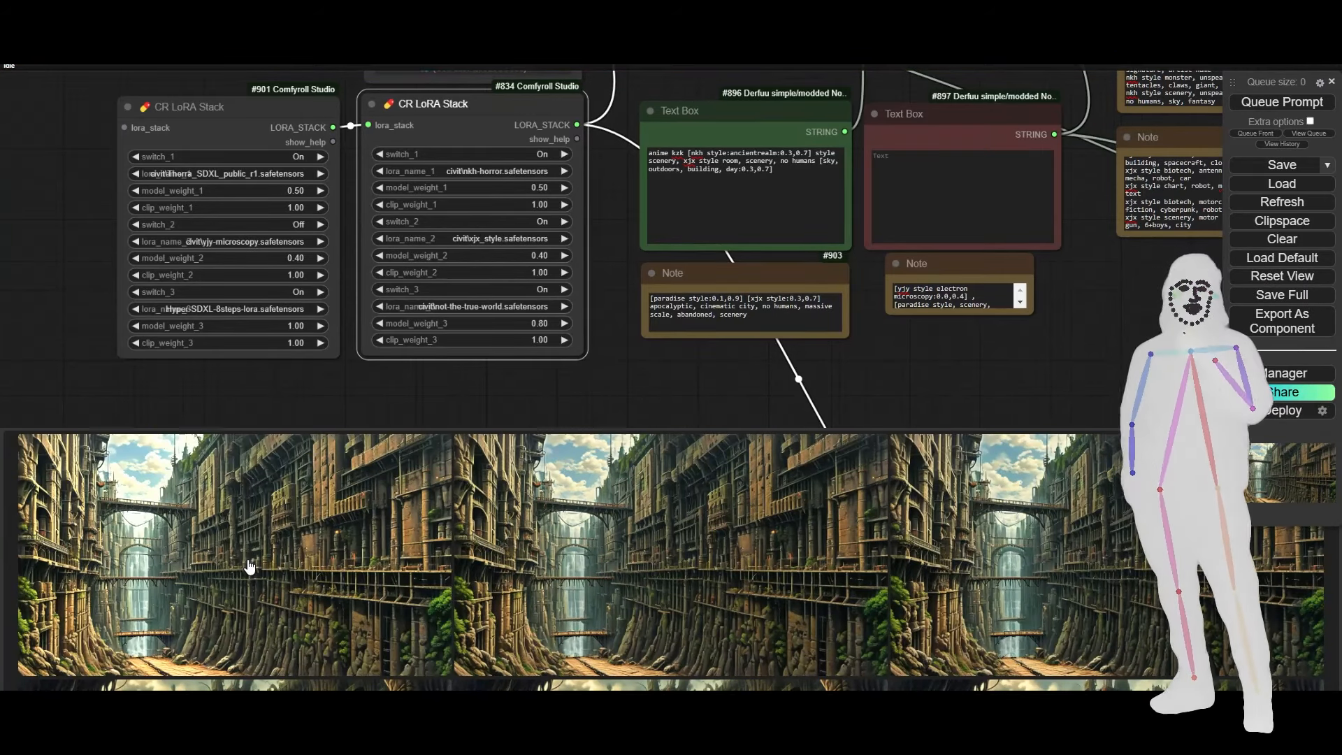
pyautogui.click(246, 599)
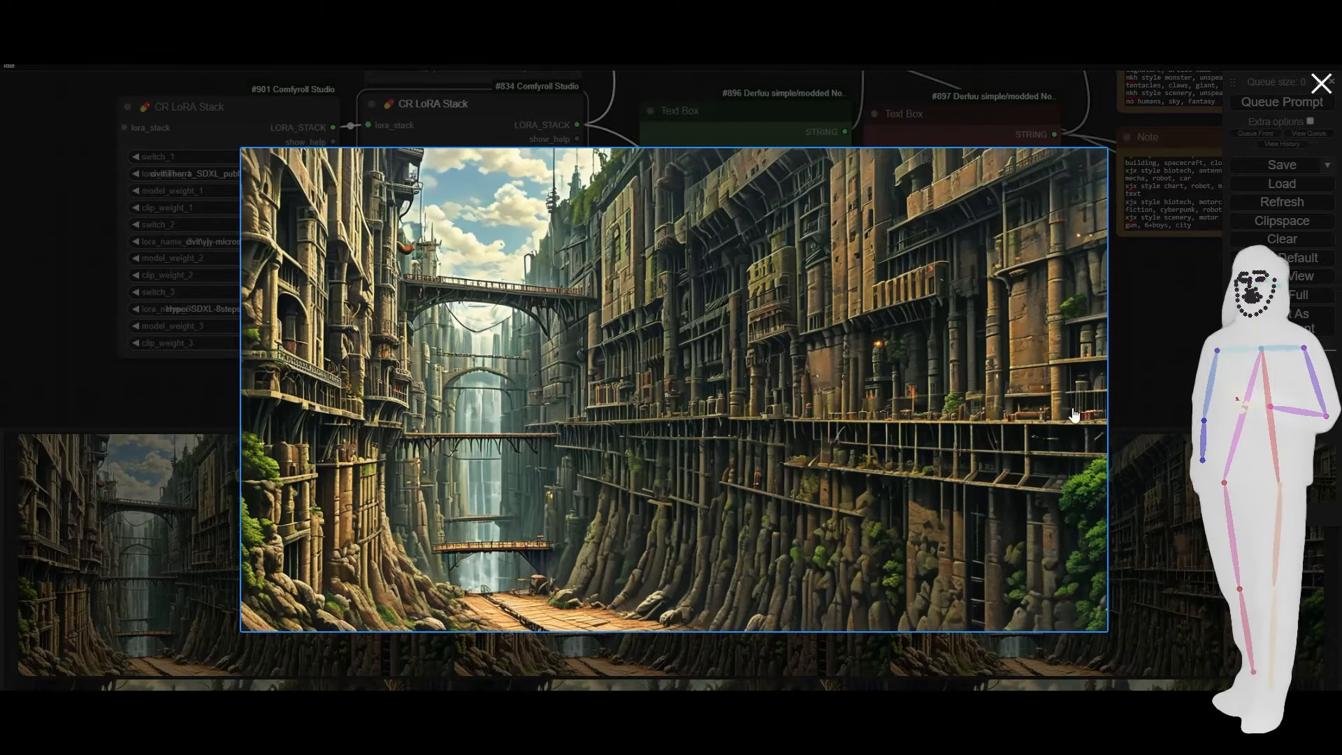
pyautogui.click(1167, 366)
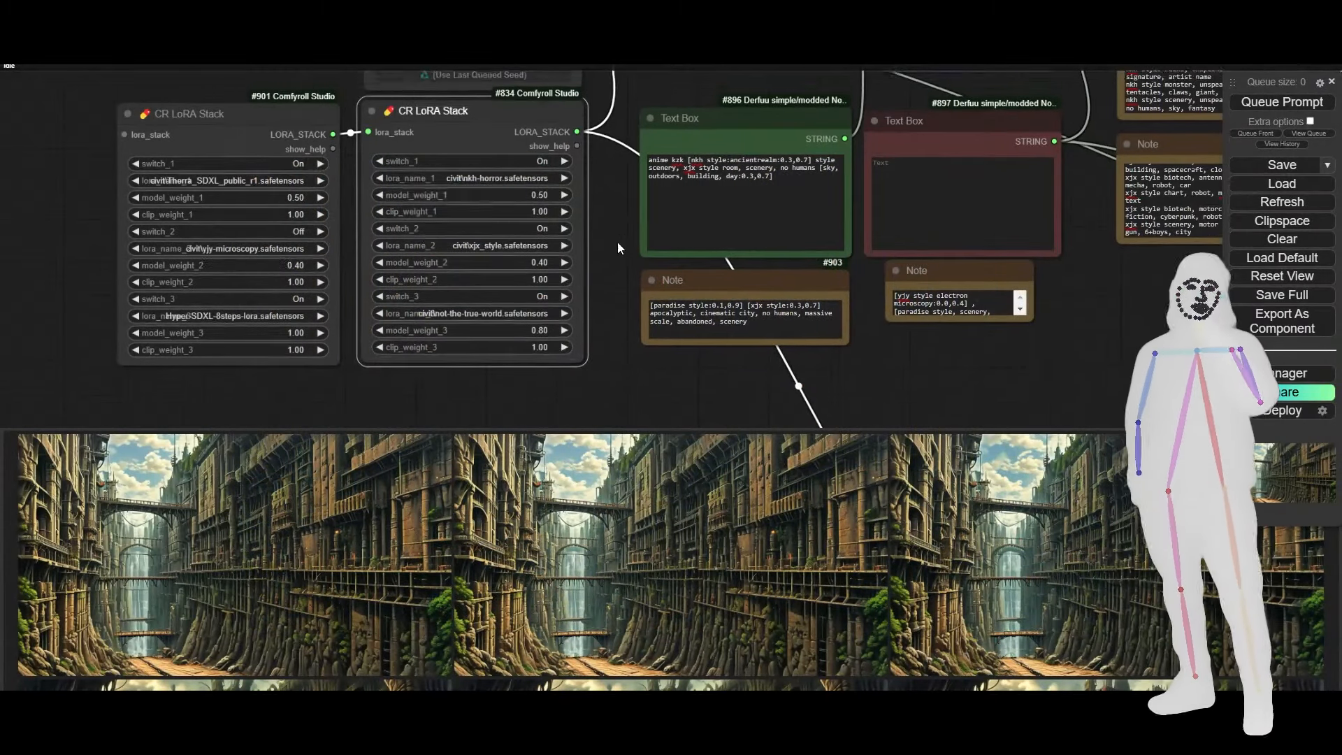
# - Enable the SUPIR upscaler and generate the image again
pyautogui.moveTo(618, 242); pyautogui.dragTo(572, 403)
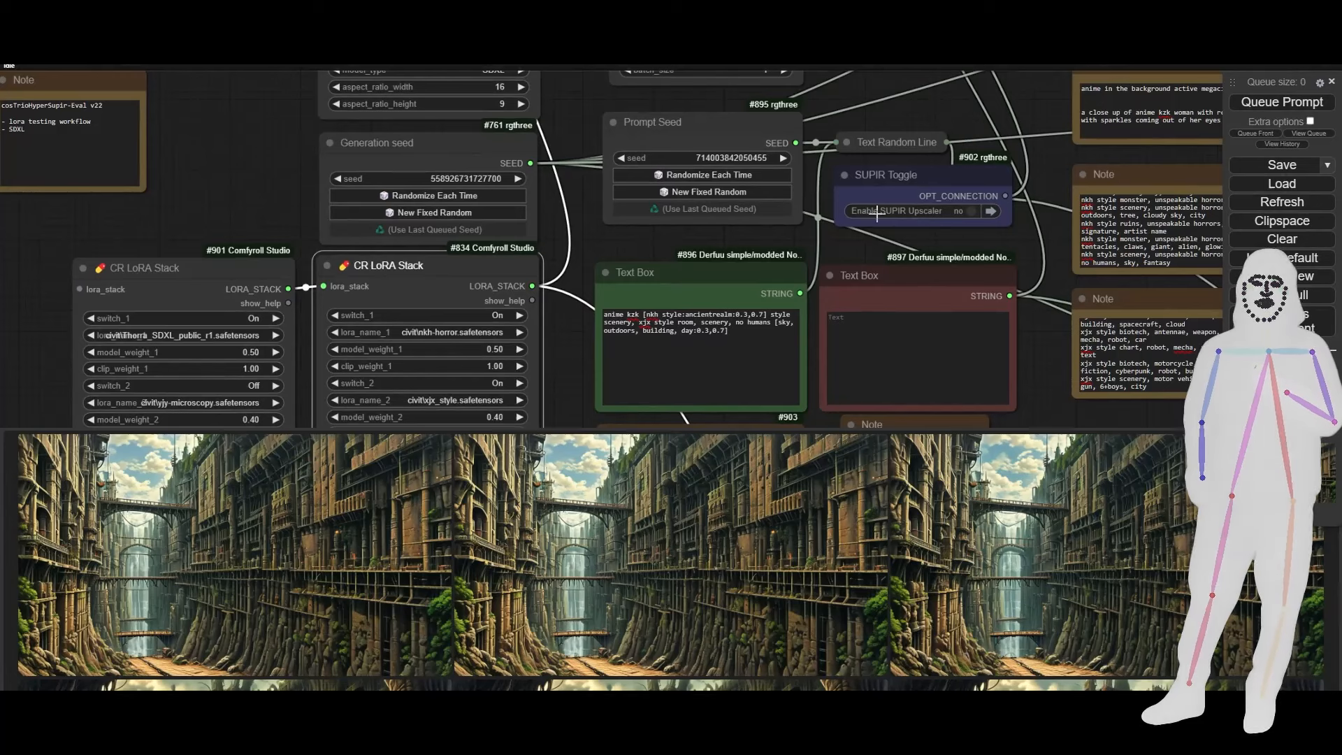
pyautogui.click(982, 211)
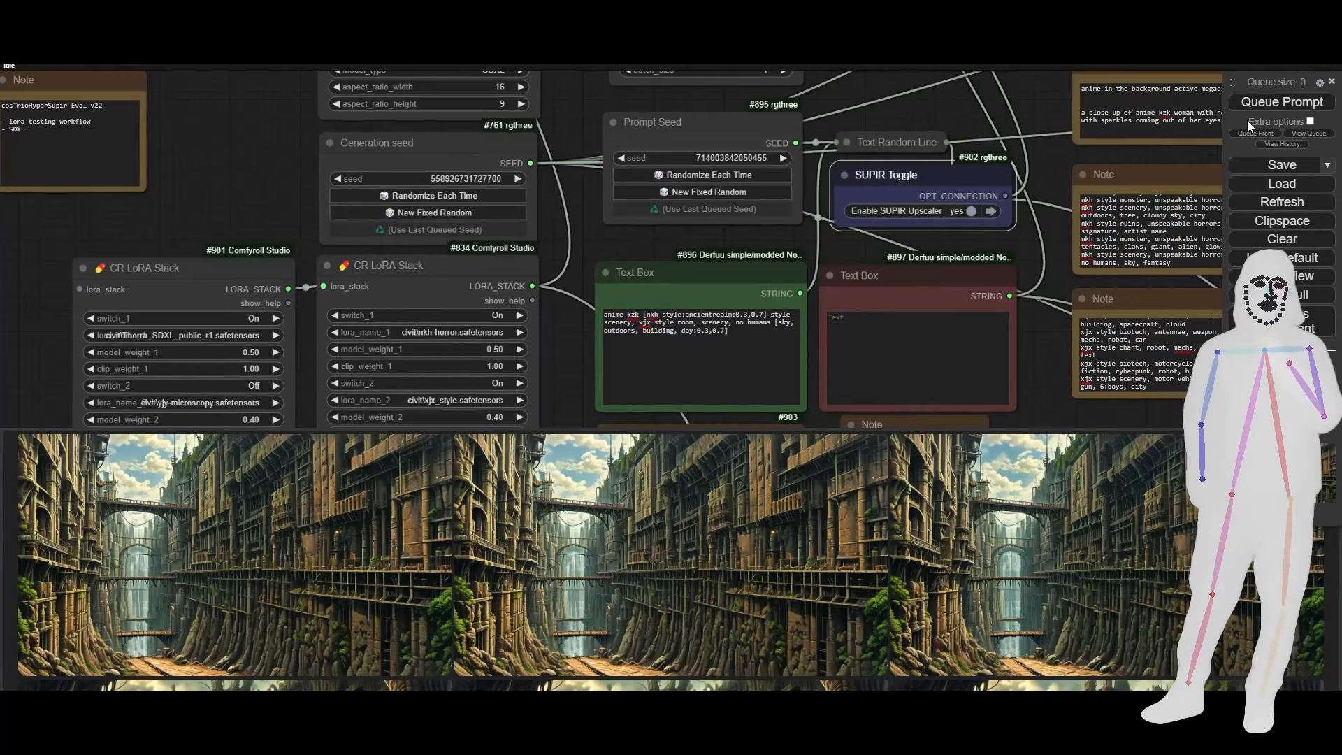
pyautogui.click(1261, 110)
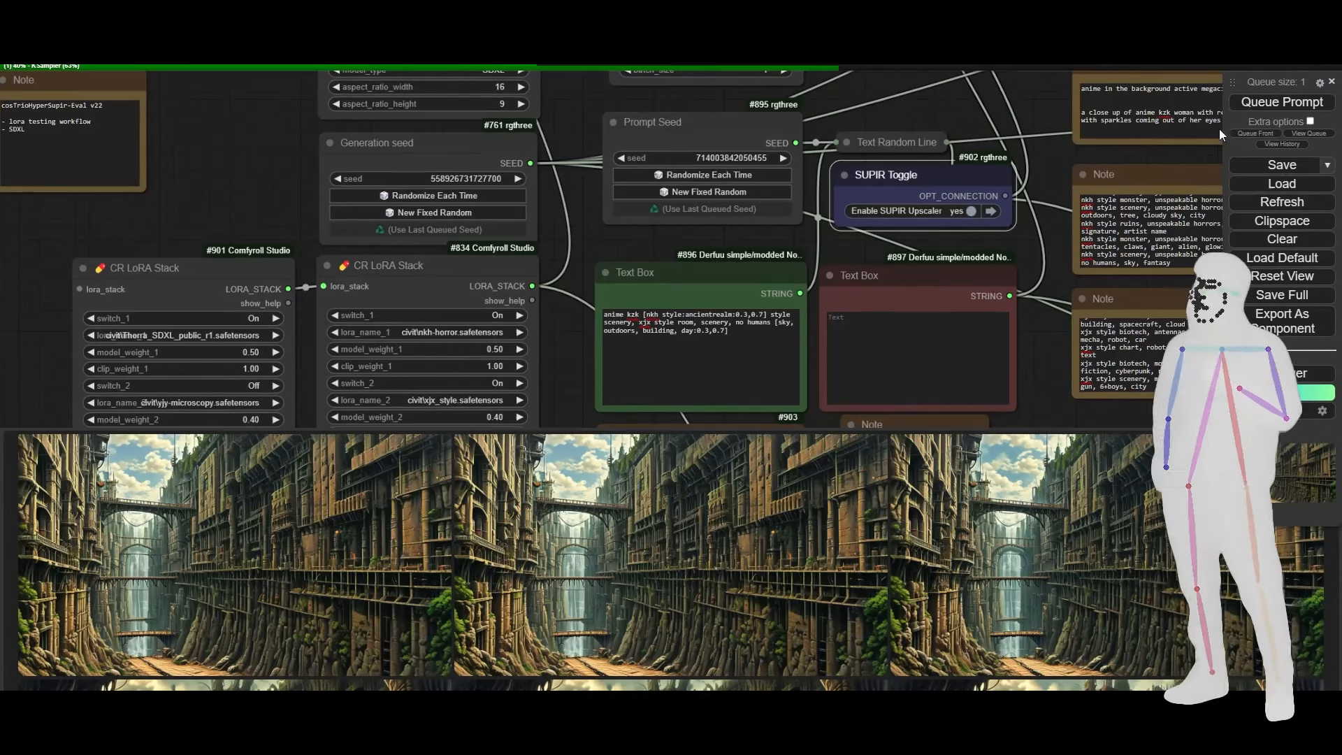
# - Look over the SUPIR upscaler node group and examine the upscaled ruined city image enlarged
pyautogui.scroll(-1, 585, 227)
pyautogui.scroll(-3, 590, 229)
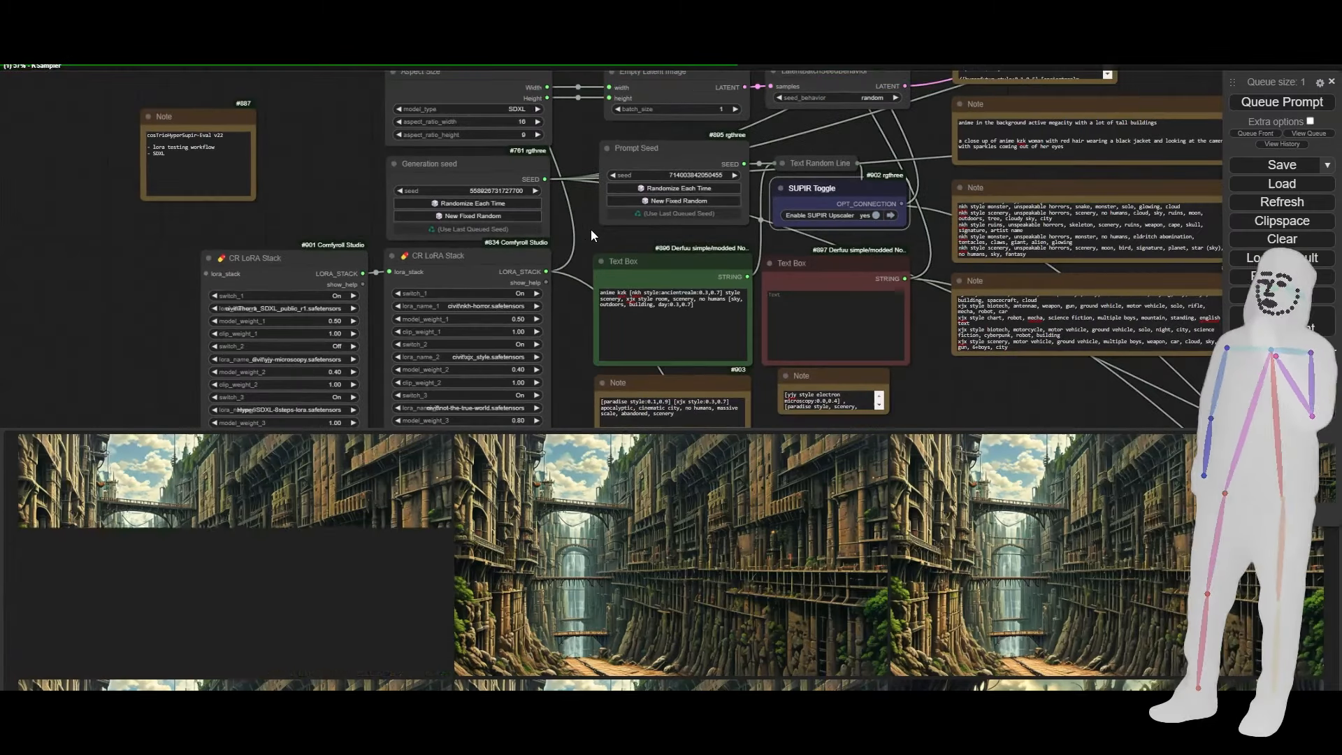
pyautogui.moveTo(879, 357); pyautogui.dragTo(554, 173)
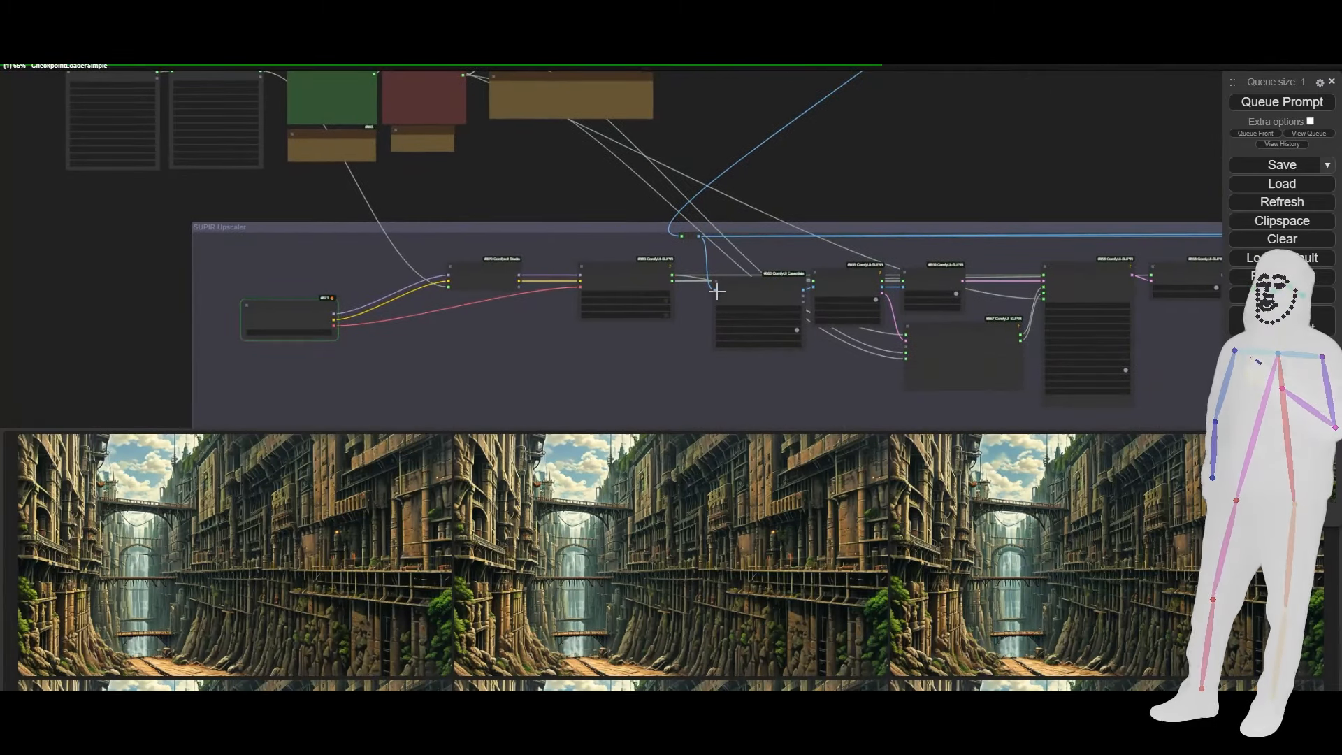
pyautogui.moveTo(552, 196); pyautogui.dragTo(710, 413)
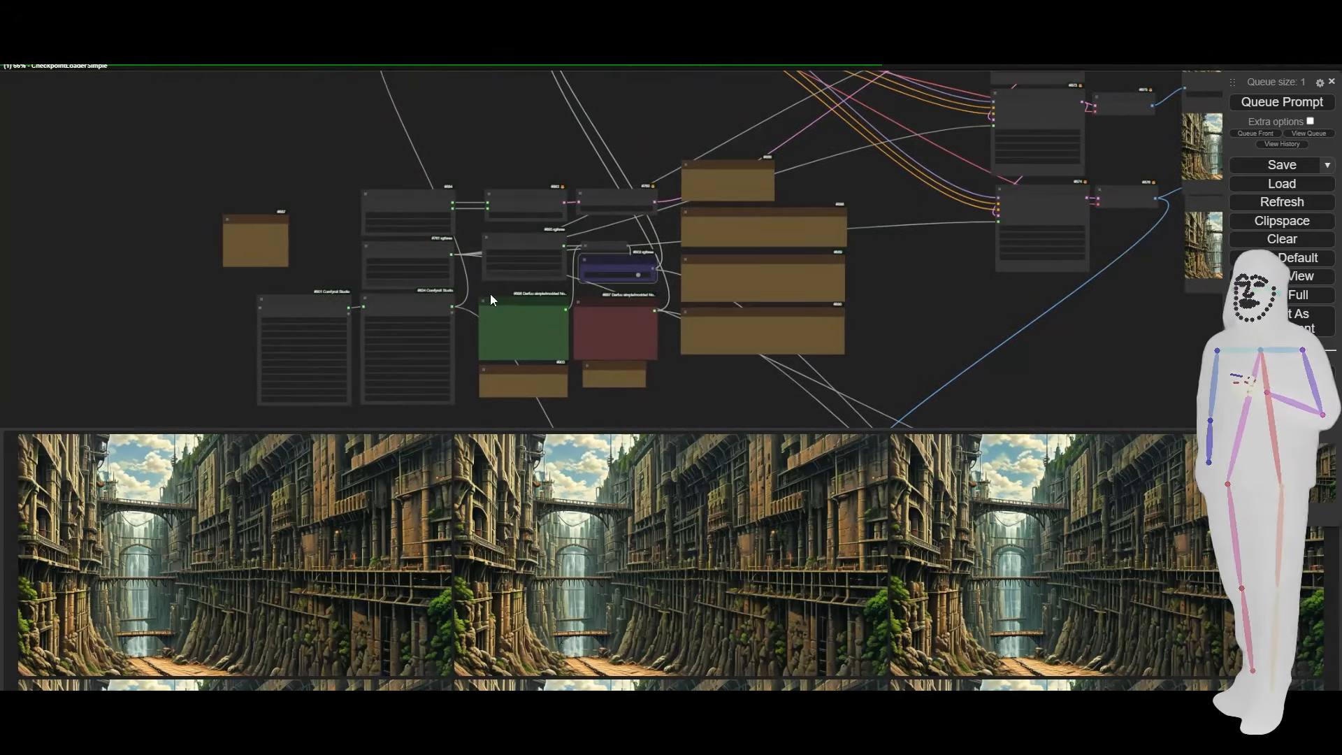
pyautogui.scroll(9, 490, 308)
pyautogui.click(236, 536)
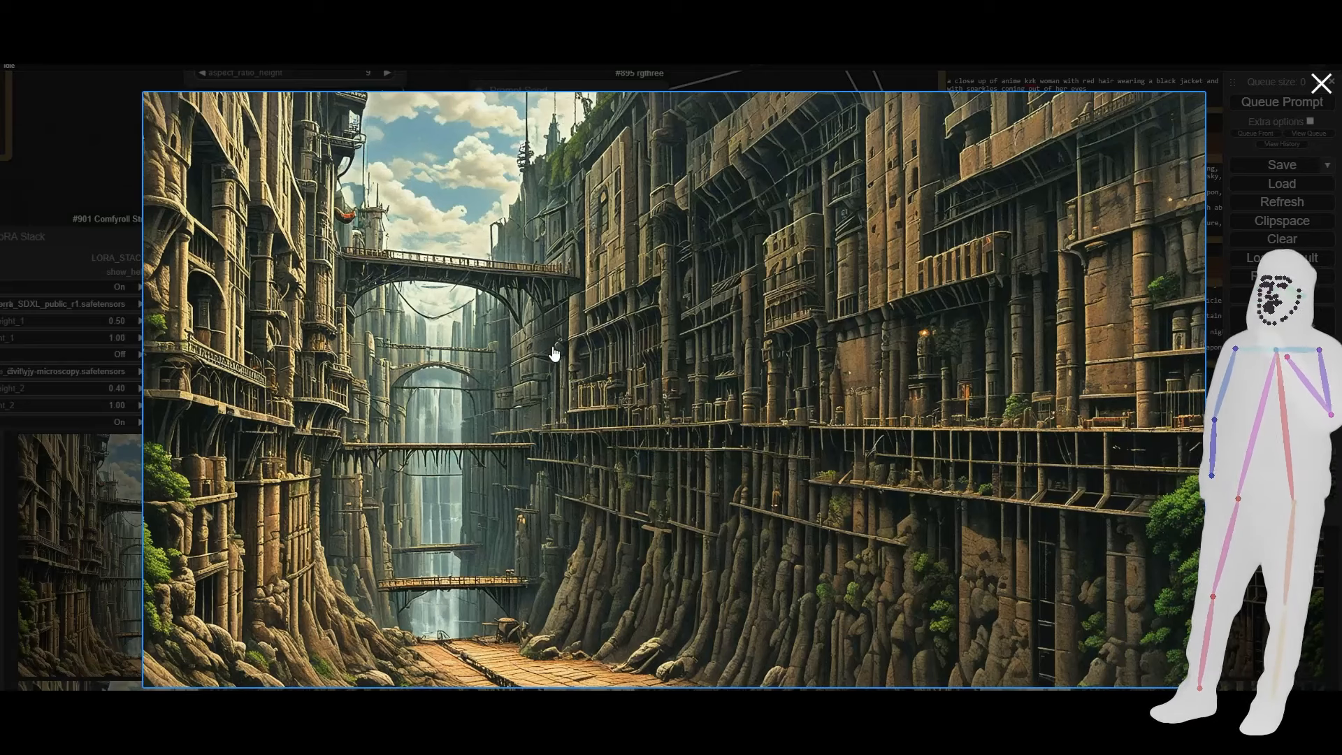
pyautogui.click(92, 464)
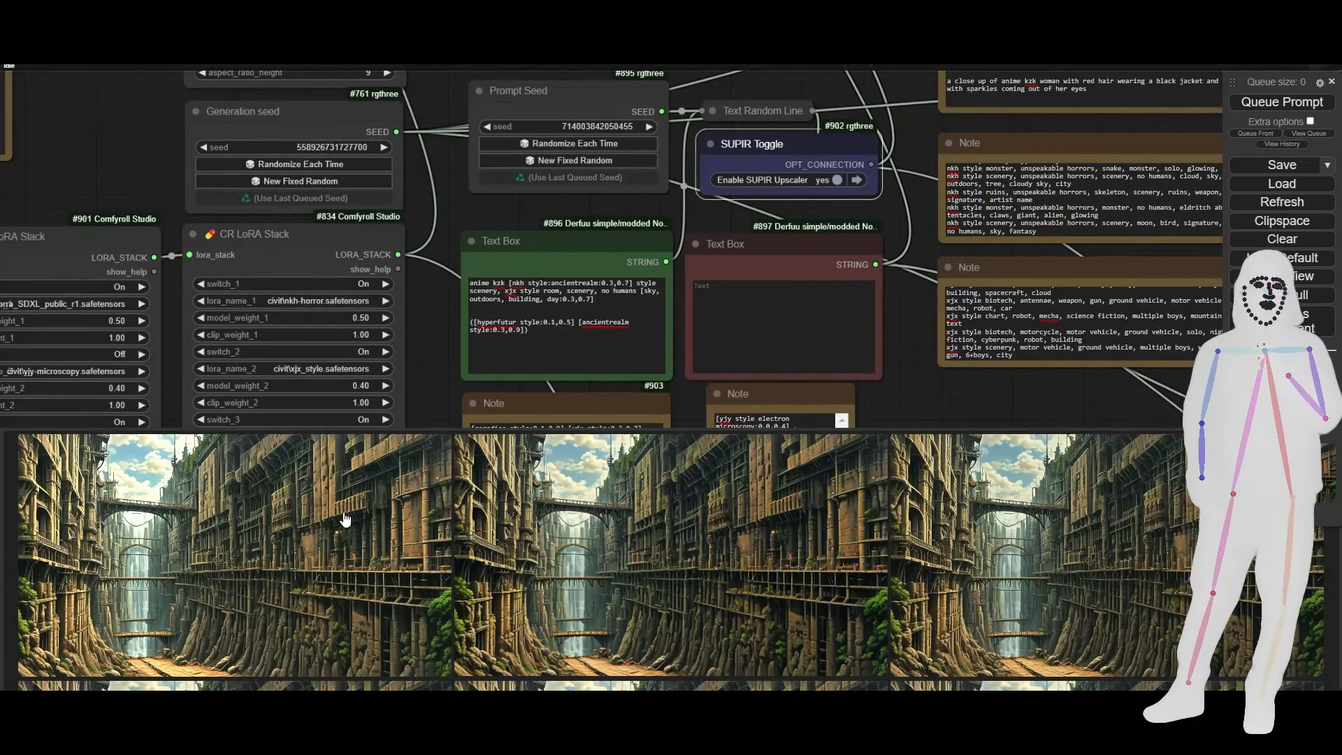
# - Turn off the SUPIR upscaler
pyautogui.scroll(-3, 421, 377)
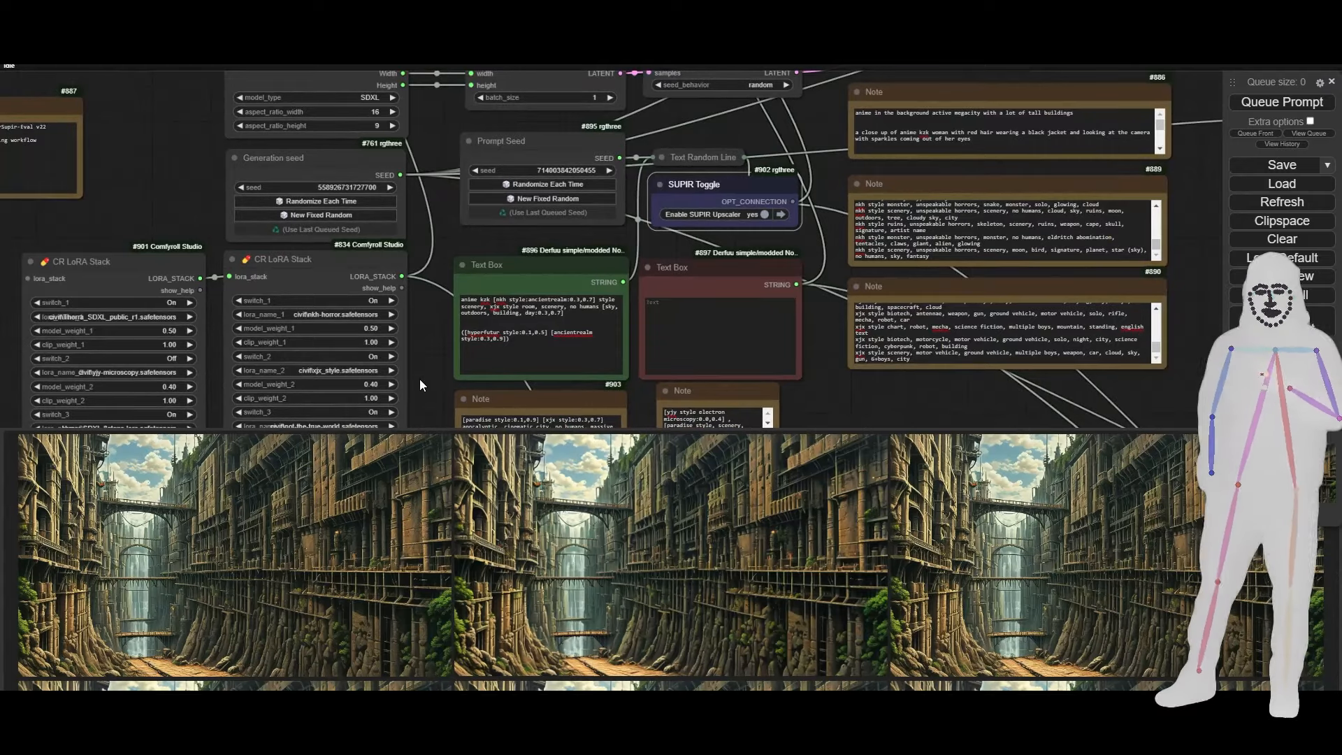
pyautogui.moveTo(428, 379); pyautogui.dragTo(462, 363)
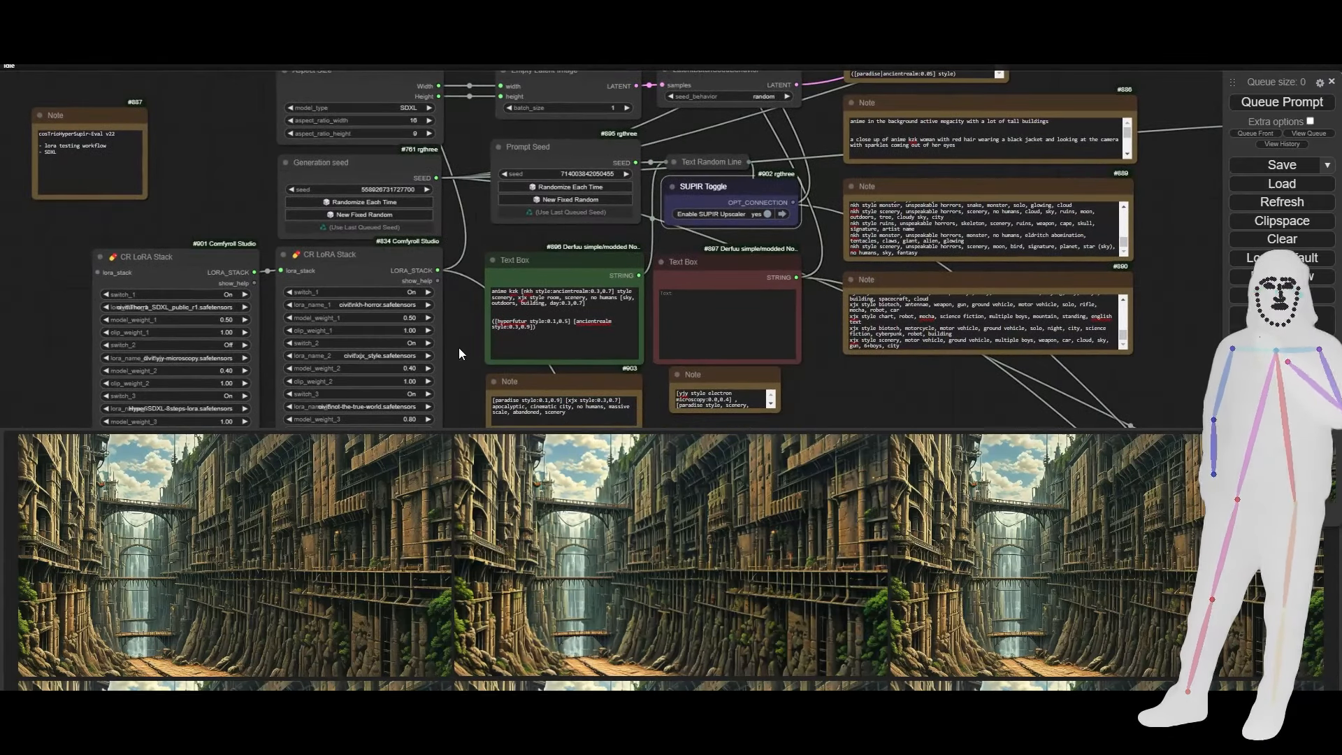
pyautogui.click(767, 214)
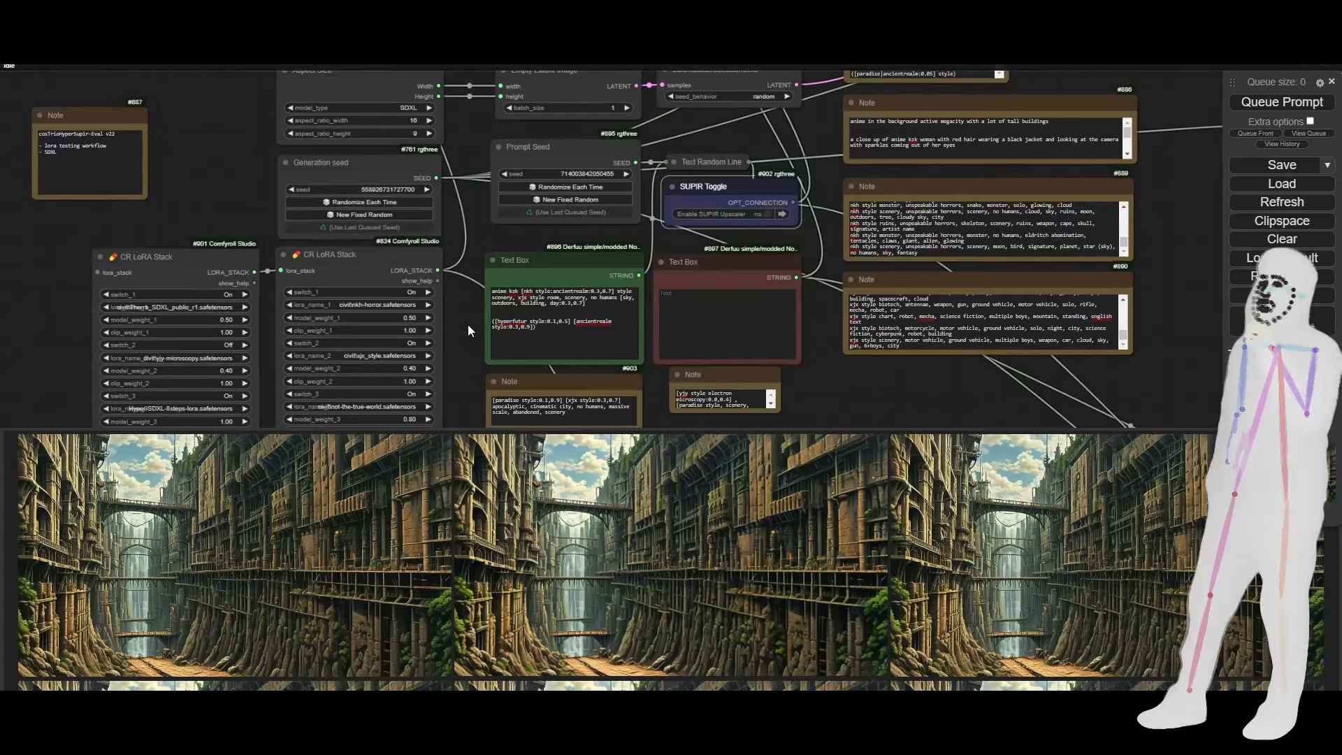
# - Replace "[nkh style:ancientrealm:0.3,0.7]" in the green text box with the "([hyperfutur style:0.1,0.5] [ancientrealm style:0.3,0.9])" block from below the prompt
pyautogui.scroll(12, 467, 325)
pyautogui.moveTo(468, 325); pyautogui.dragTo(373, 323)
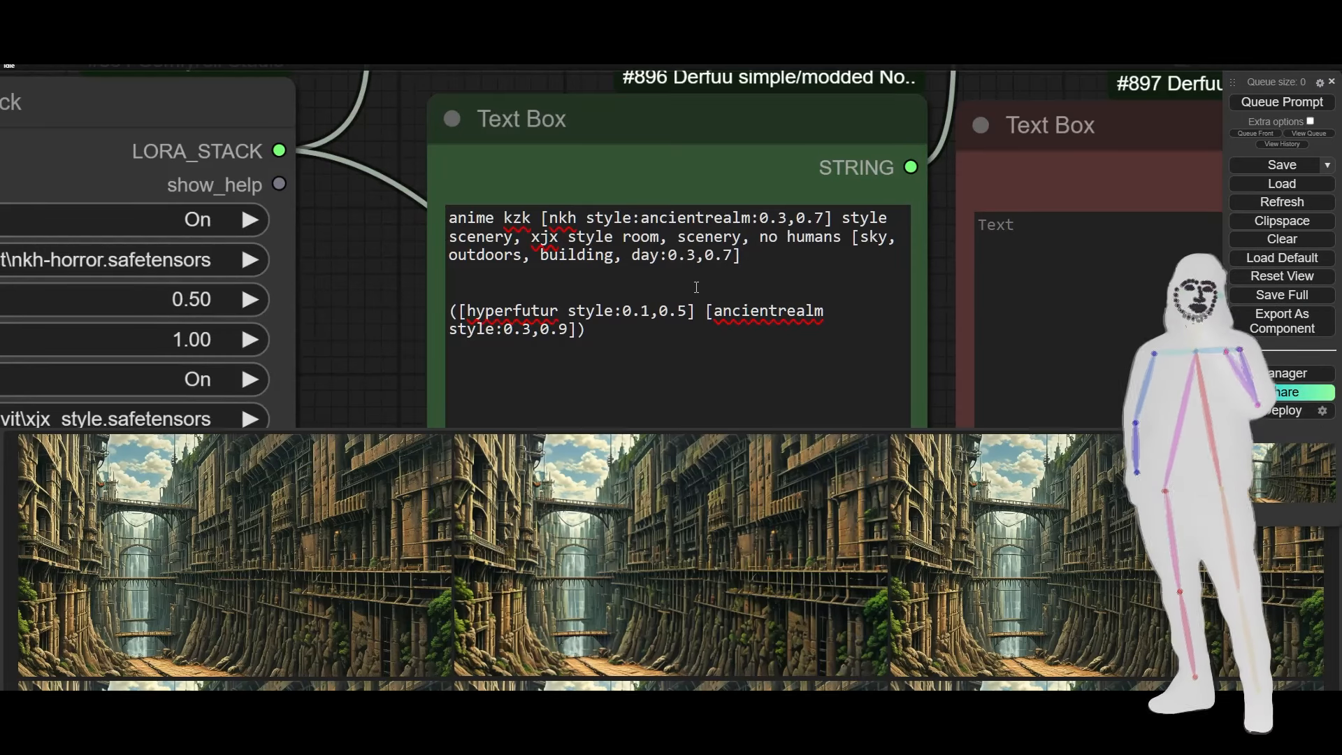
pyautogui.moveTo(834, 219); pyautogui.dragTo(547, 218)
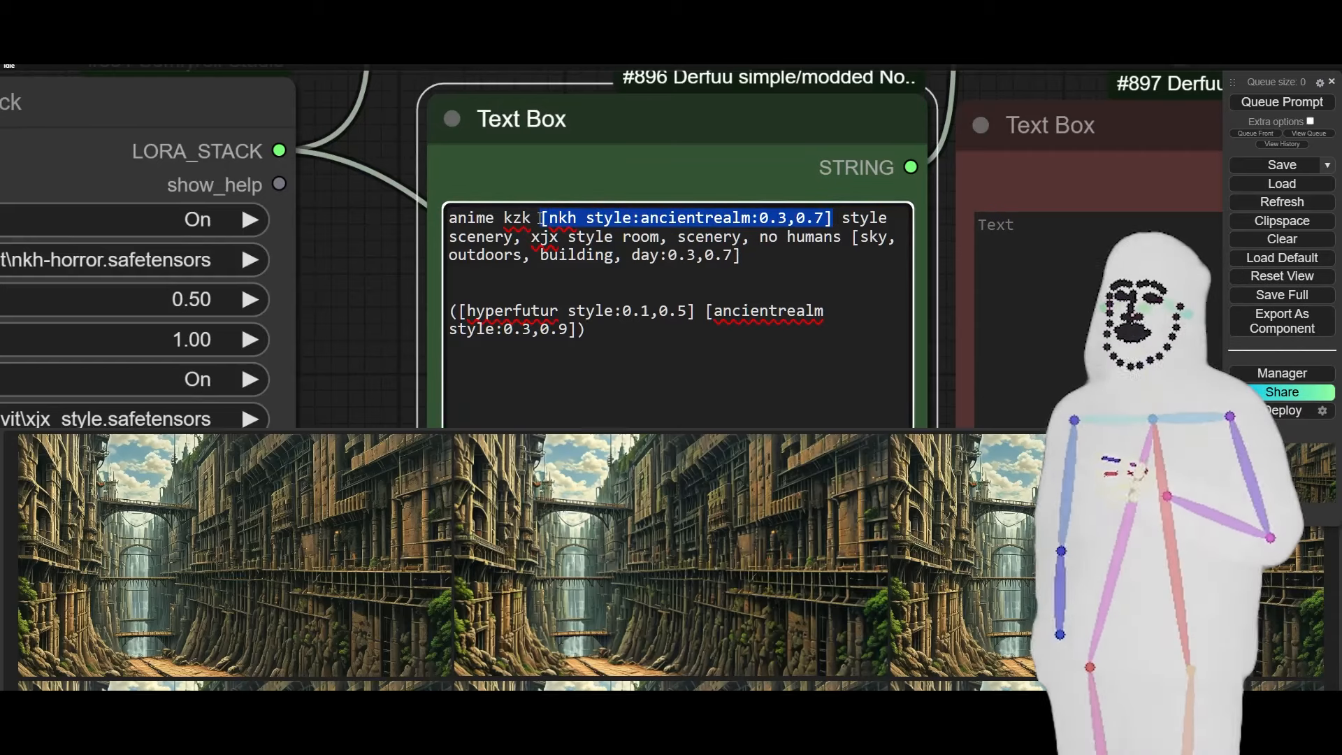
pyautogui.click(598, 331)
pyautogui.moveTo(598, 330); pyautogui.dragTo(444, 312)
pyautogui.hotkey('ctrl', 'c')
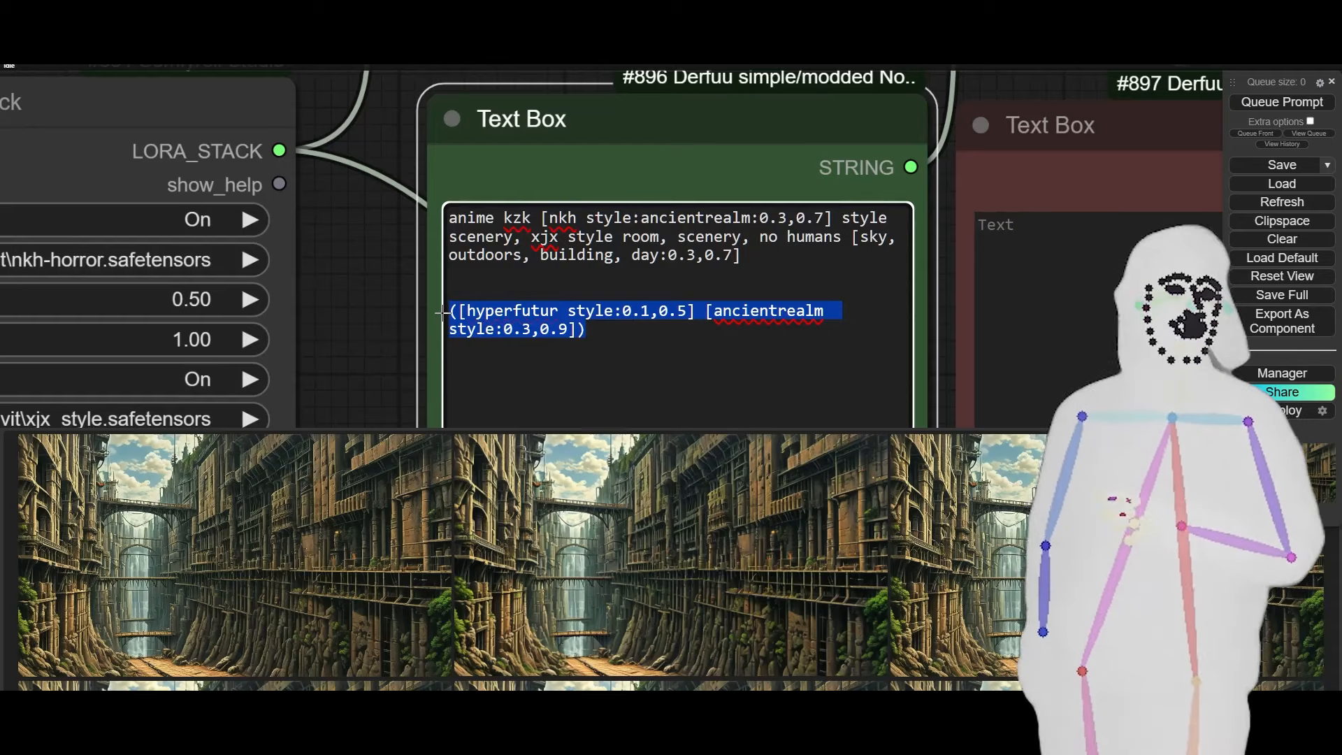
pyautogui.press('BackSpace')
pyautogui.press('BackSpace')
pyautogui.press('BackSpace')
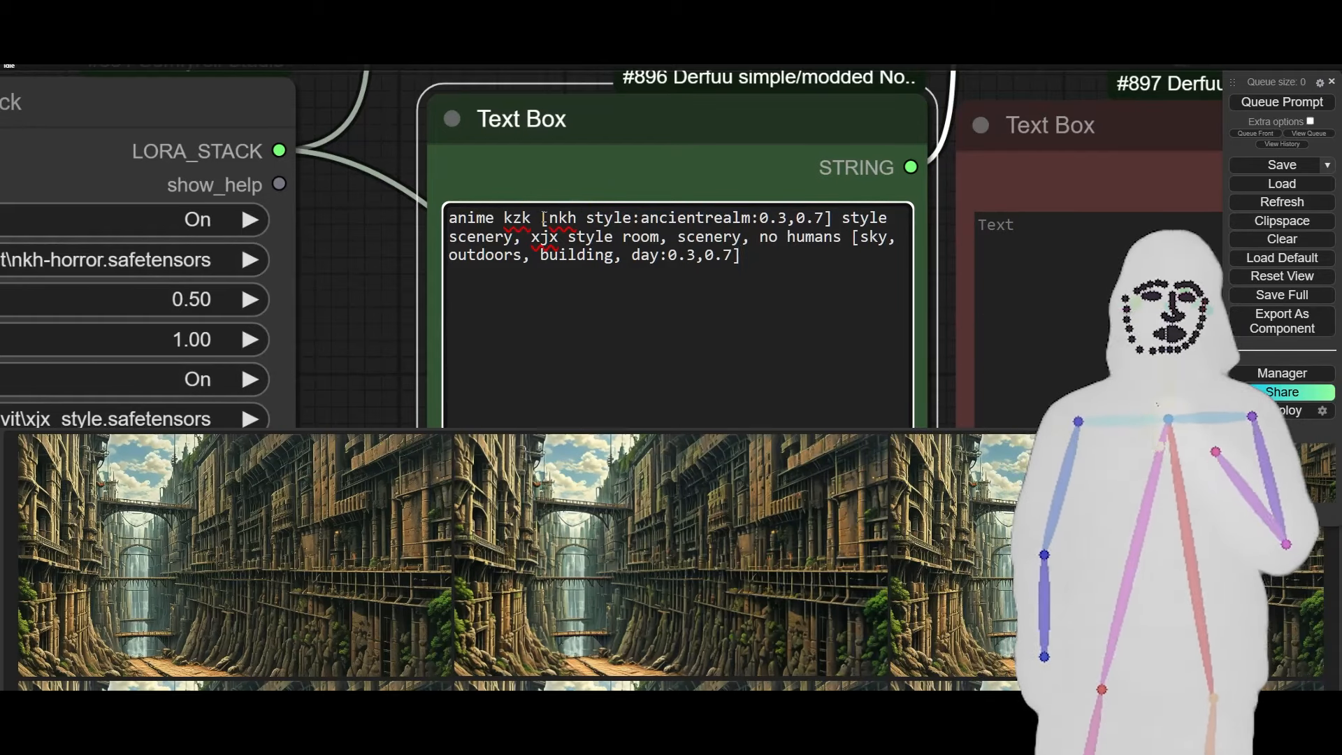
pyautogui.moveTo(543, 218); pyautogui.dragTo(823, 208)
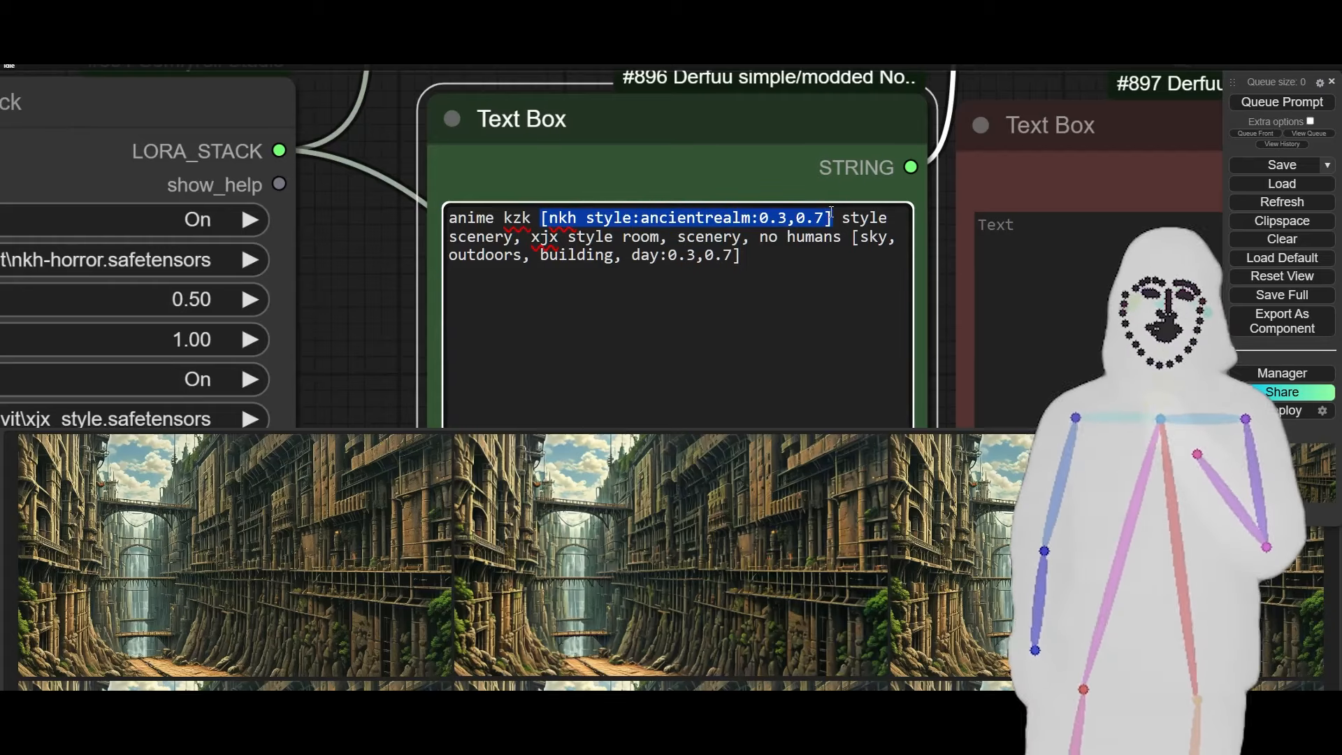
pyautogui.hotkey('ctrl', 'v')
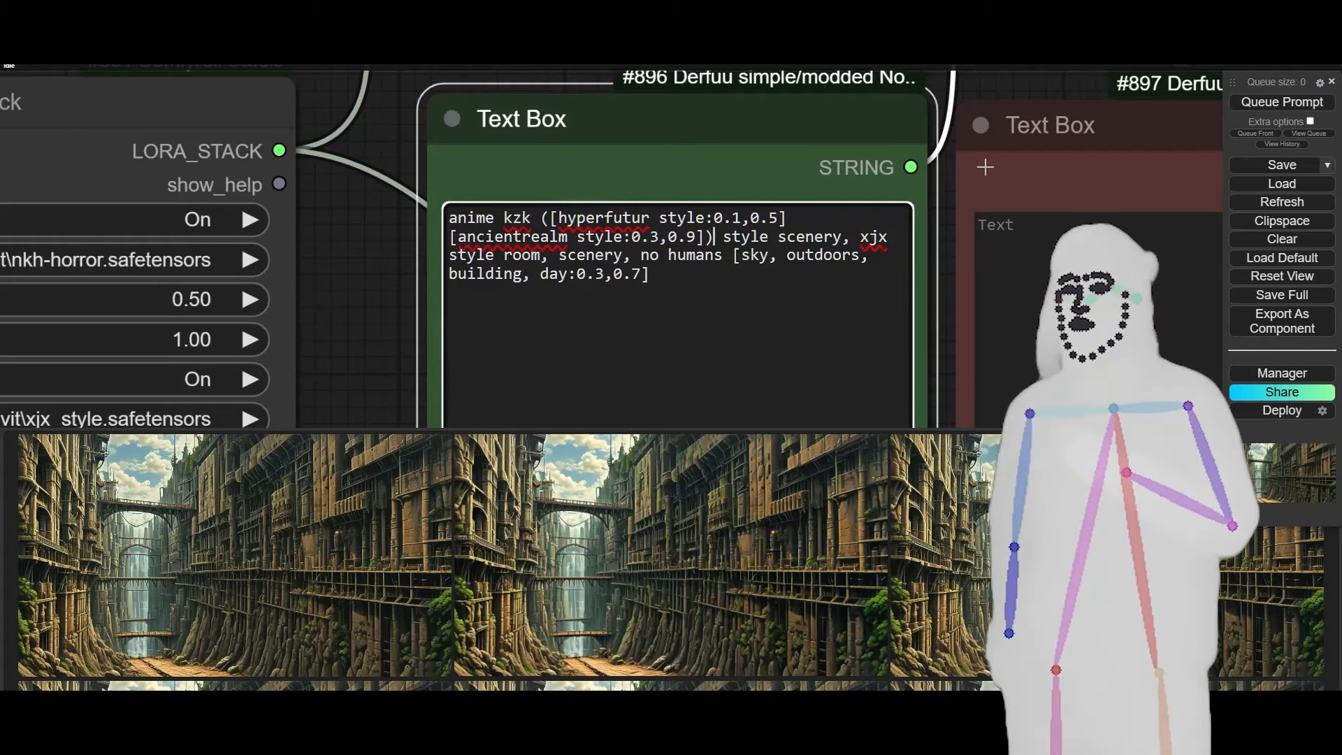
# - Generate the image from the hyperfutur and ancientrealm prompt and examine it enlarged
pyautogui.click(1298, 104)
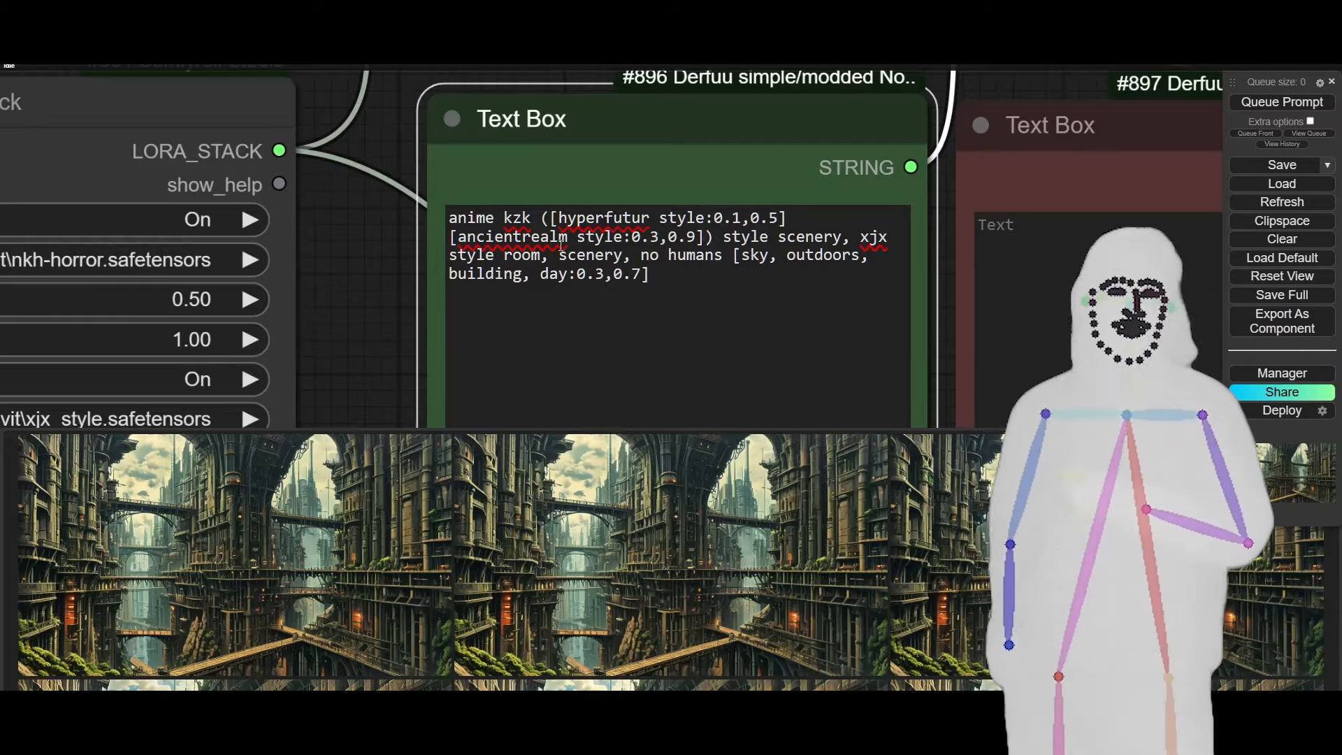
pyautogui.click(284, 552)
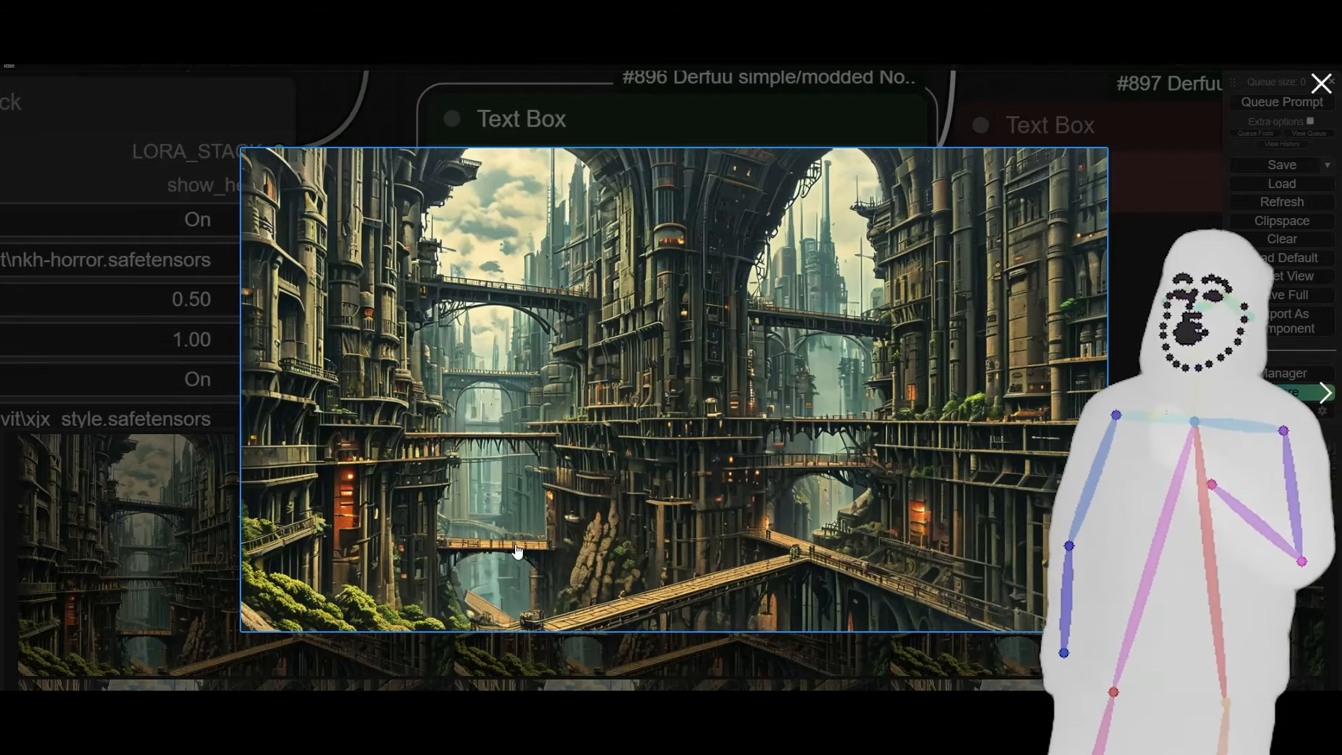
pyautogui.click(731, 656)
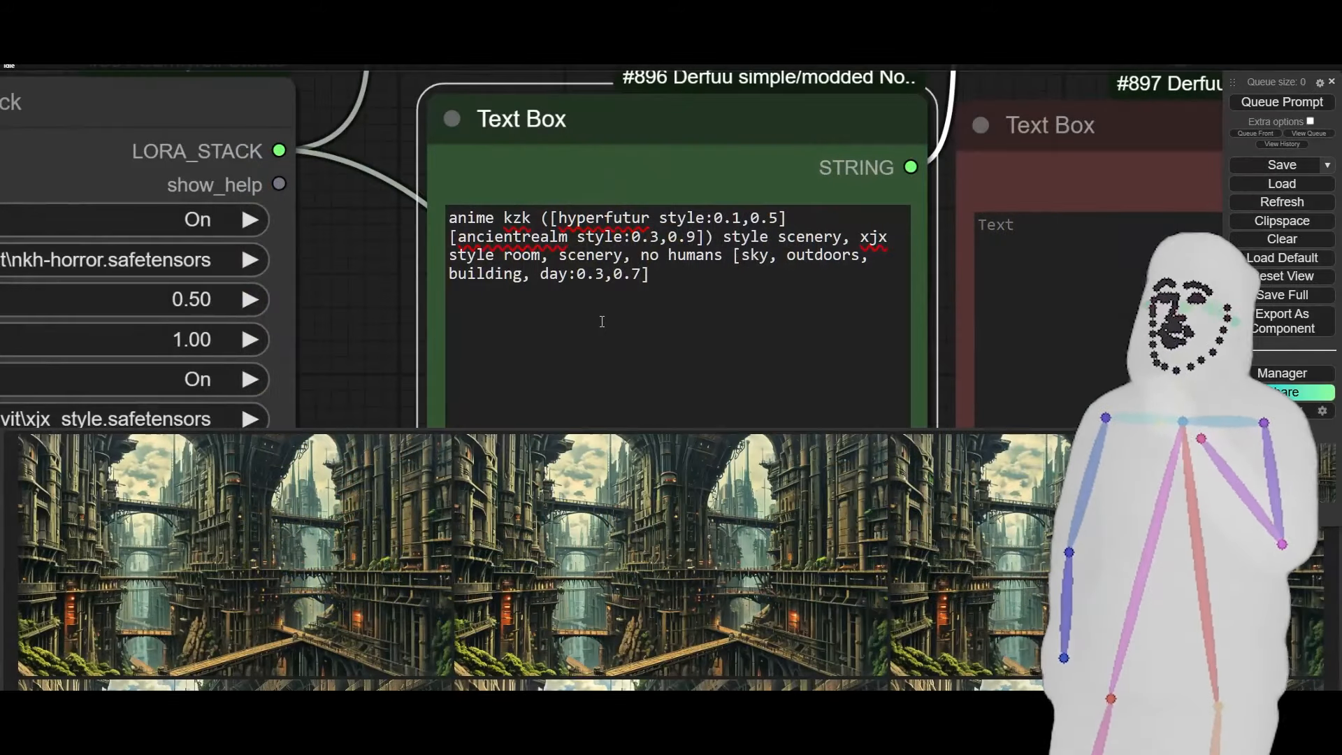
# - Change "hyperfutur" to "neofutur" in the green text box's prompt and examine the regenerated image enlarged
pyautogui.moveTo(559, 217); pyautogui.dragTo(605, 218)
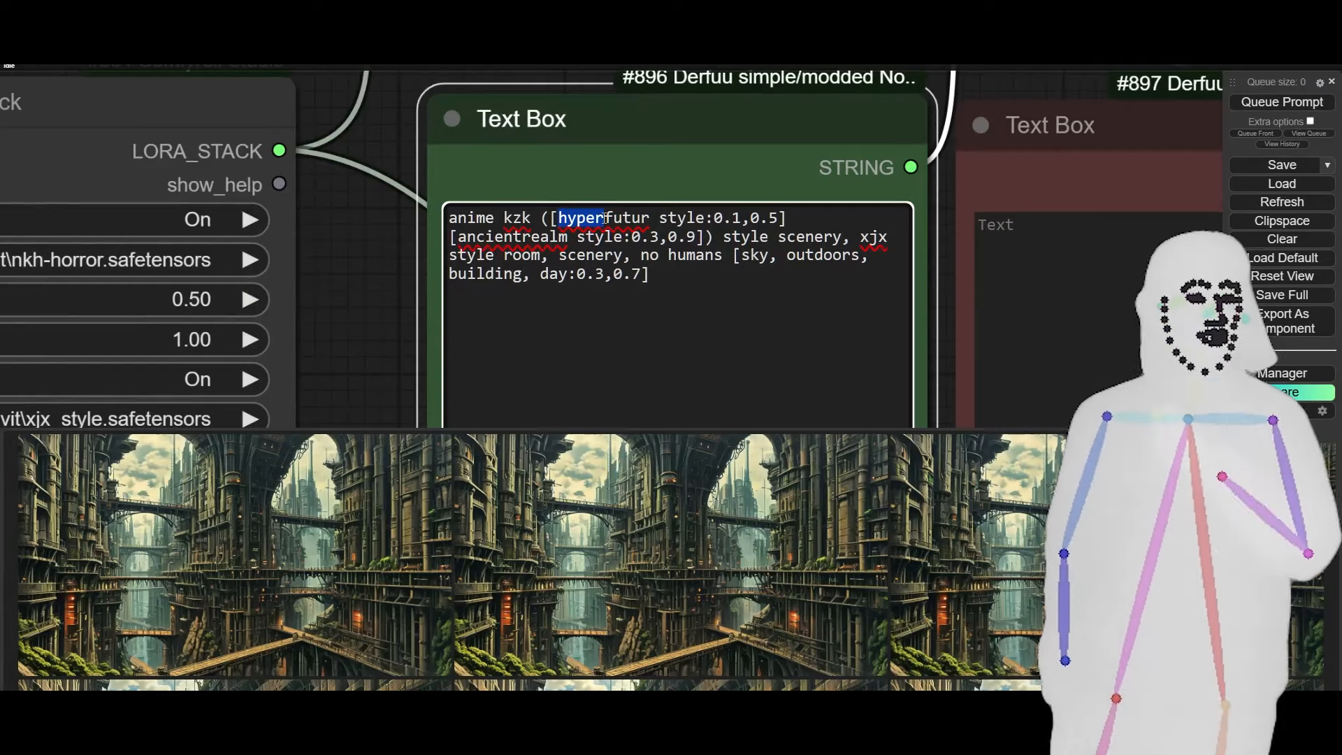
pyautogui.write('neo')
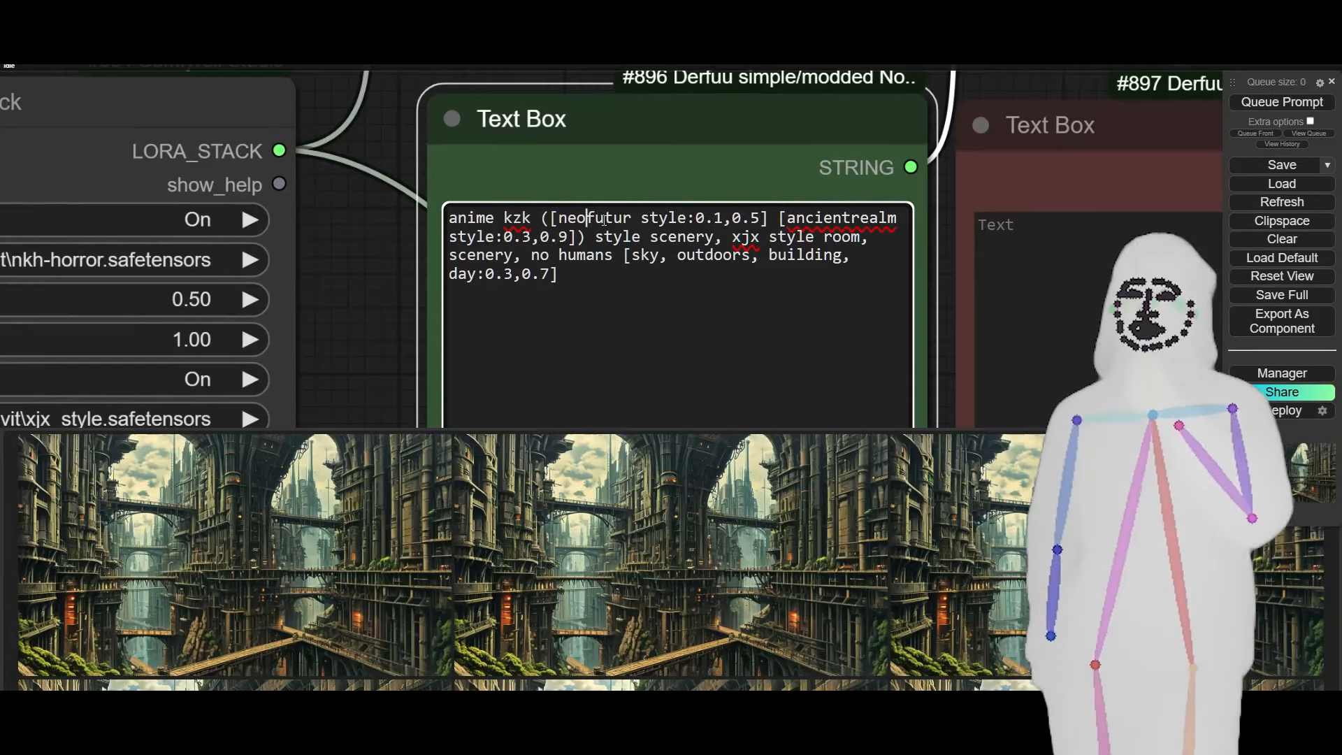
pyautogui.click(1285, 102)
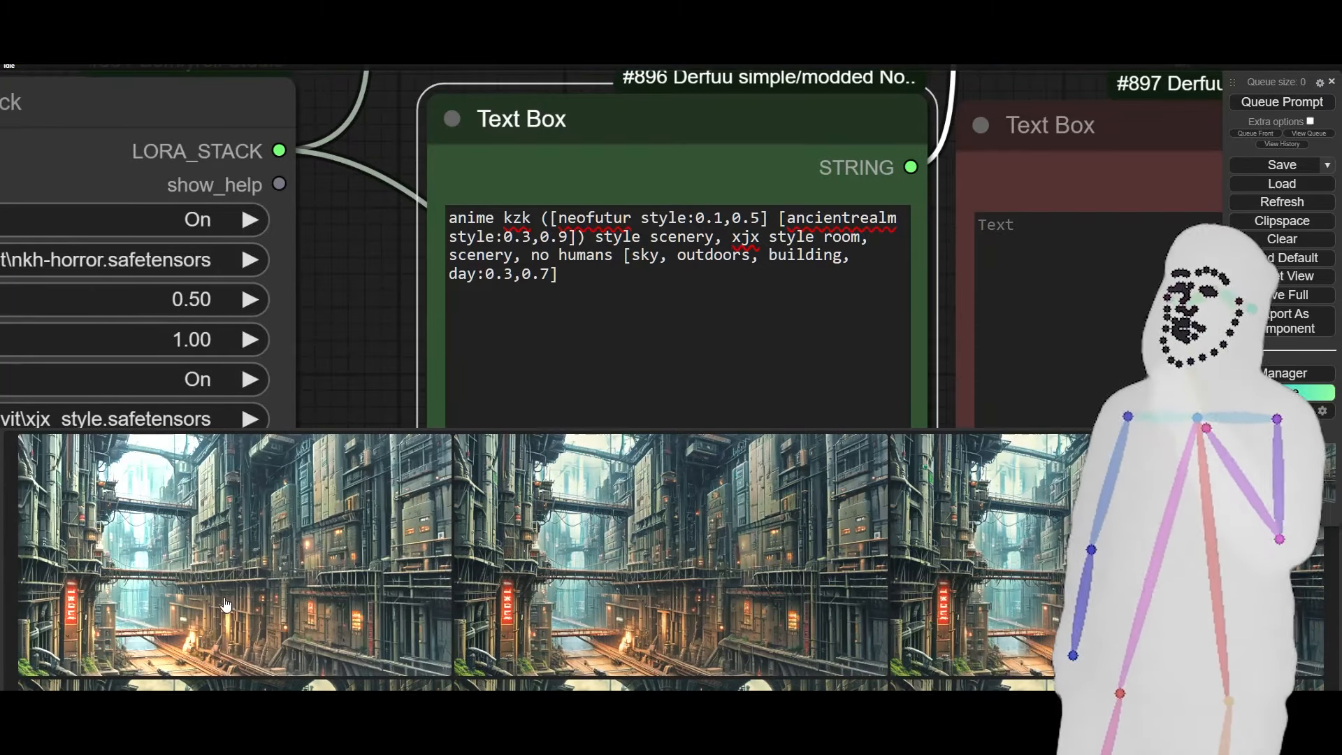
pyautogui.click(225, 604)
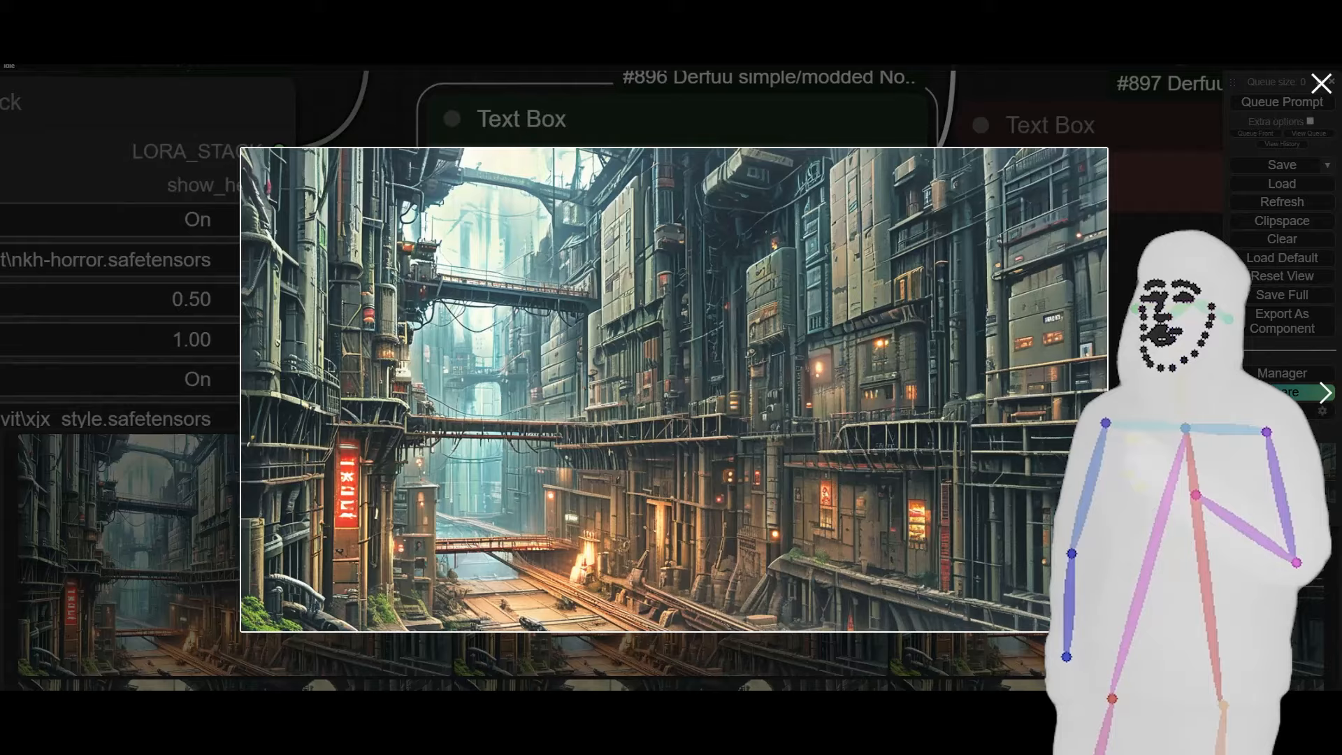
pyautogui.press('Escape')
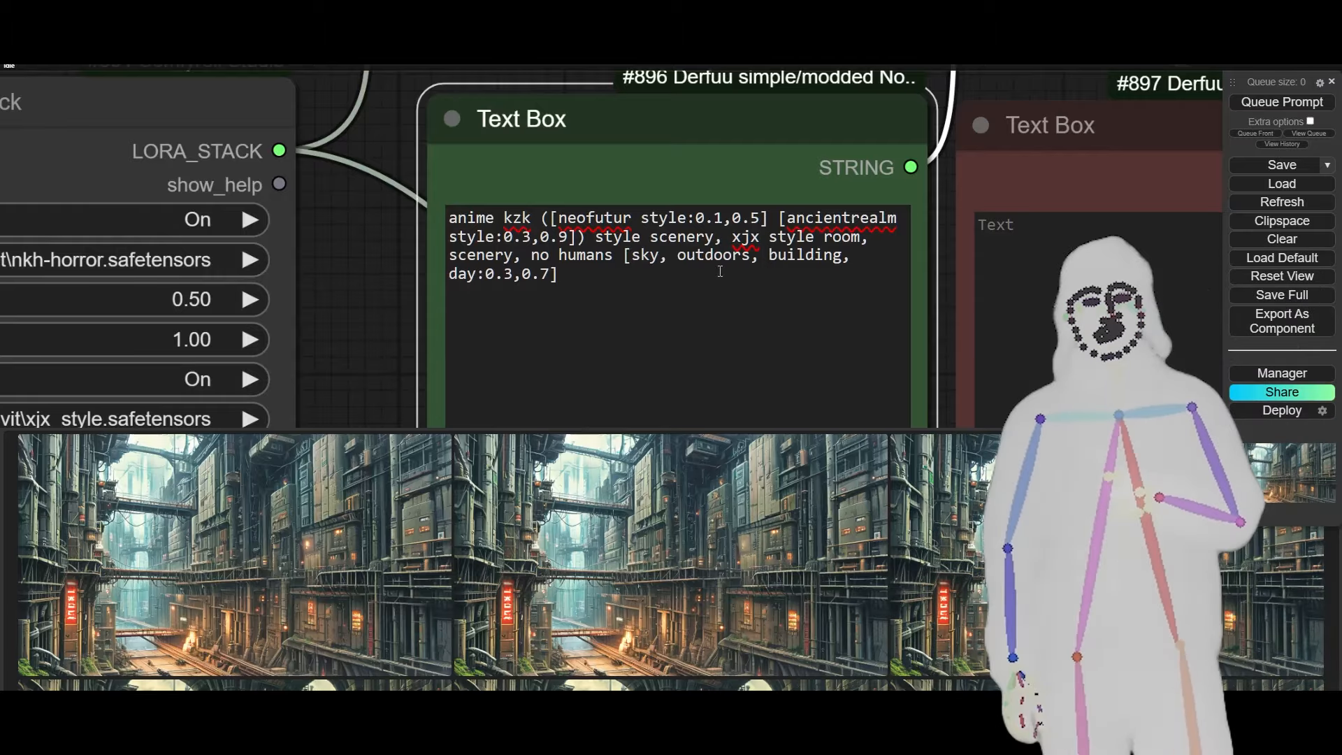
# - Wrap "xjx style room, scenery, no humans" in parentheses with a weight of 1 in the green text box's prompt
pyautogui.moveTo(369, 392); pyautogui.dragTo(405, 369)
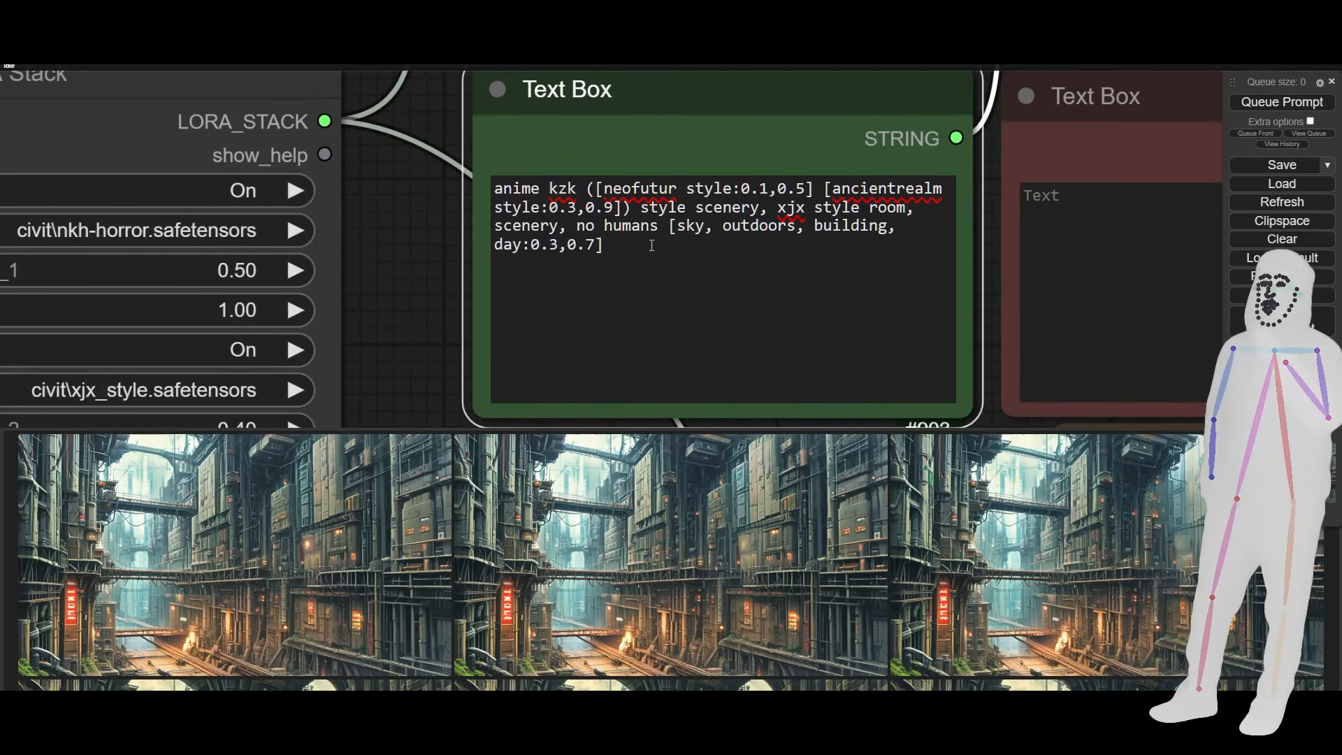
pyautogui.click(775, 208)
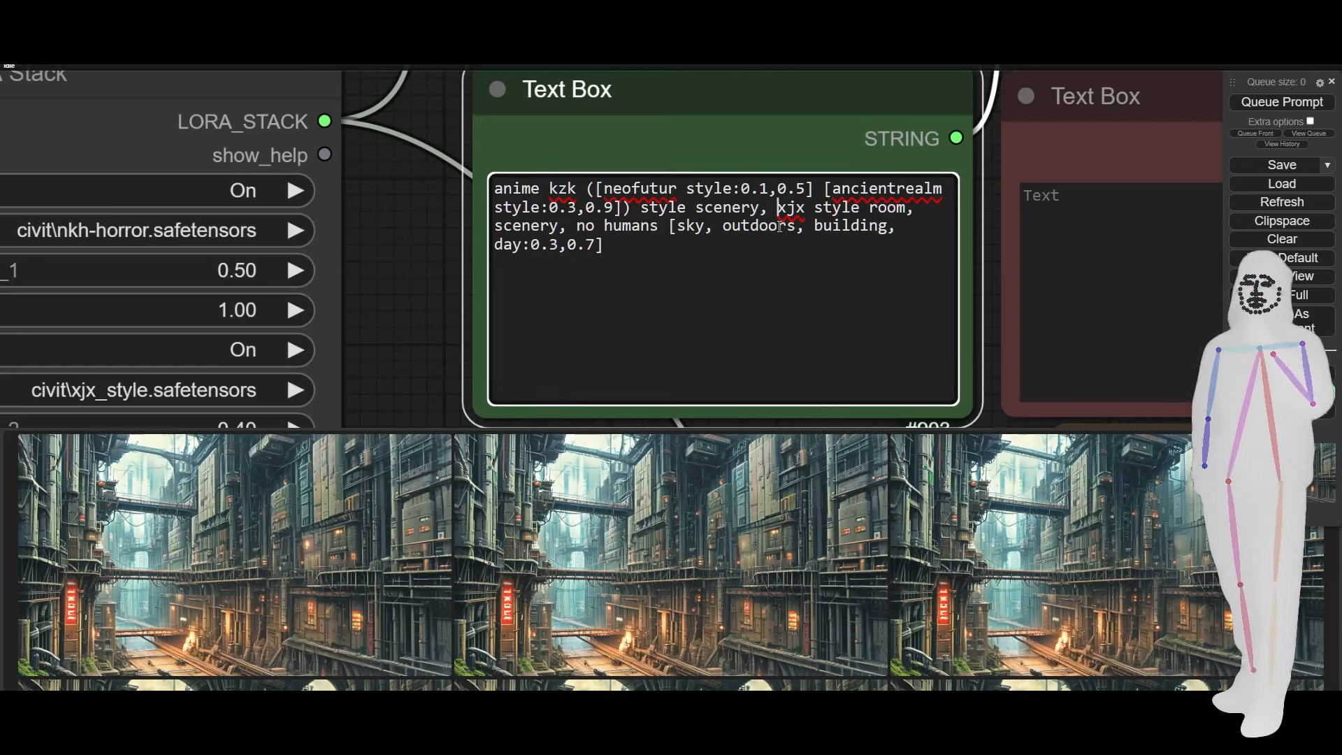
pyautogui.write('(')
pyautogui.press('Right')
pyautogui.press('Right')
pyautogui.press('Right')
pyautogui.press('Right')
pyautogui.press('Right')
pyautogui.press('Right')
pyautogui.press('Right')
pyautogui.press('Right')
pyautogui.press('Right')
pyautogui.press('Right')
pyautogui.press('Right')
pyautogui.press('Right')
pyautogui.press('Right')
pyautogui.press('Right')
pyautogui.press('Right')
pyautogui.press('Right')
pyautogui.press('Right')
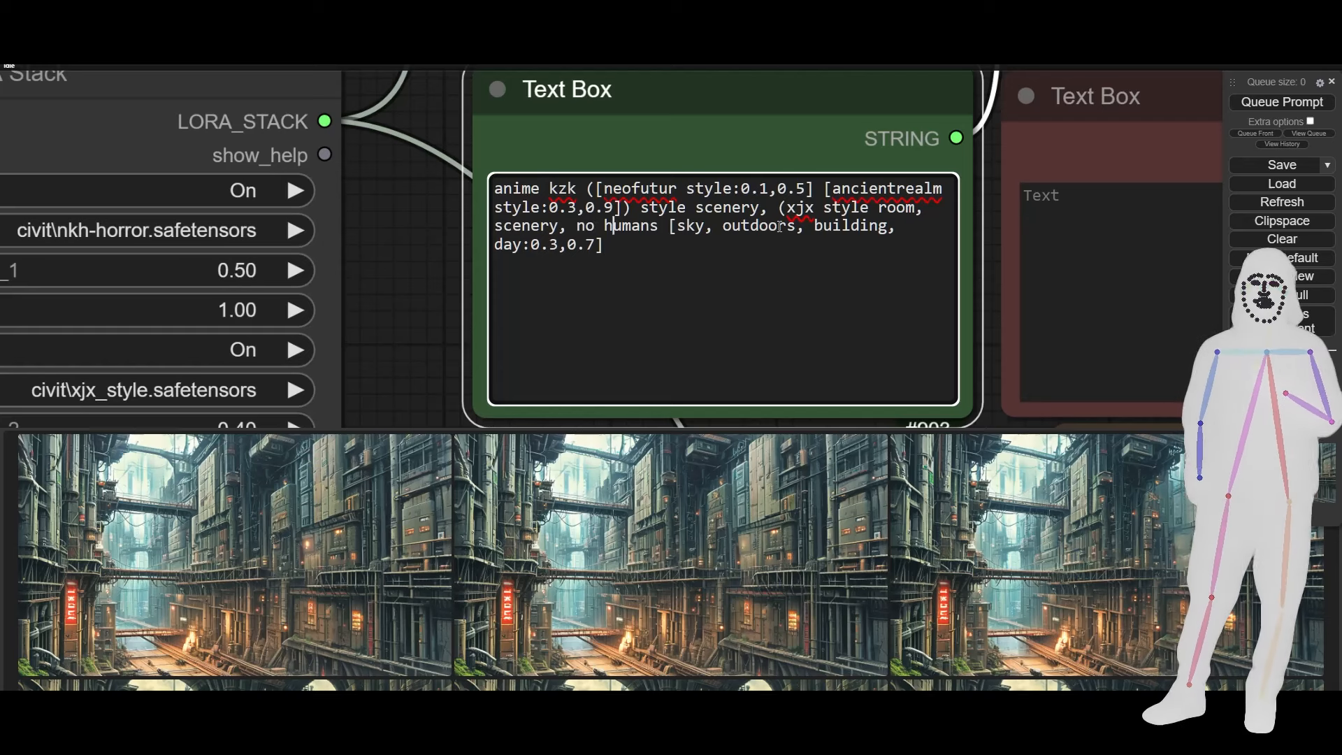
pyautogui.write(')')
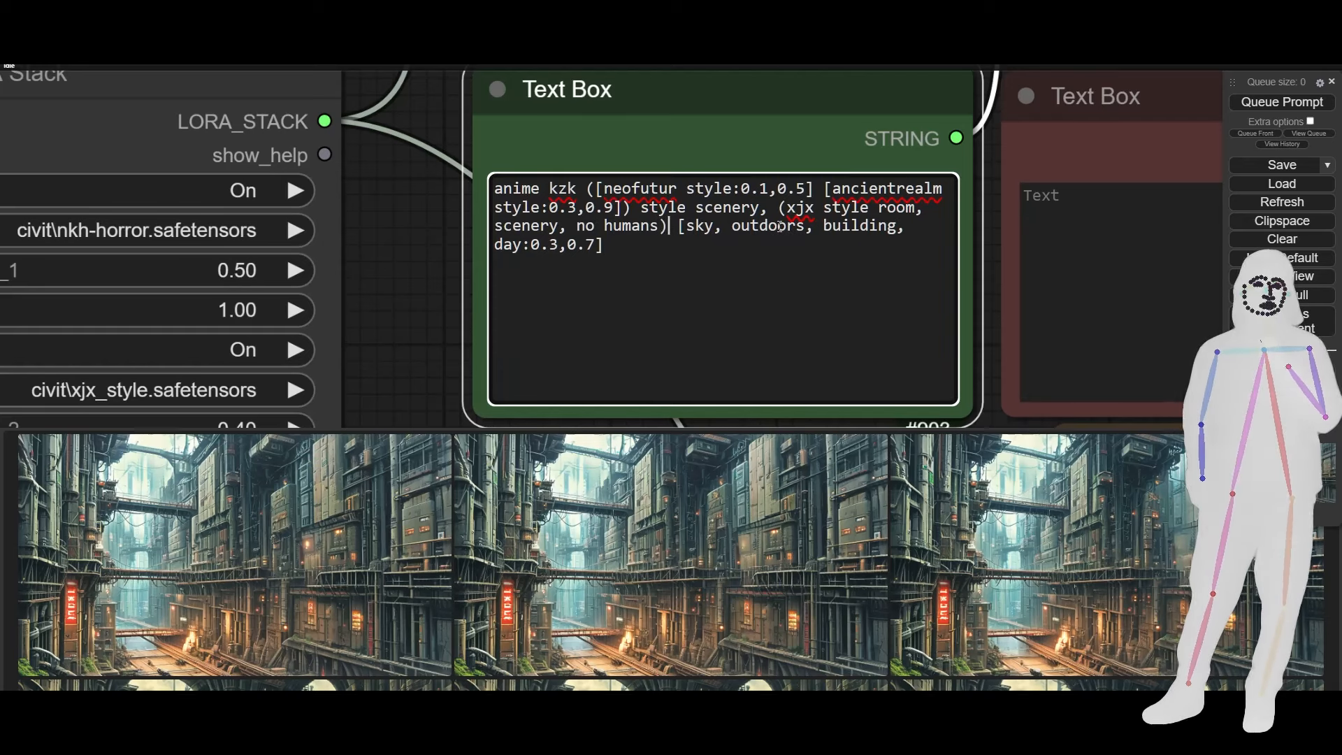
pyautogui.write(':1')
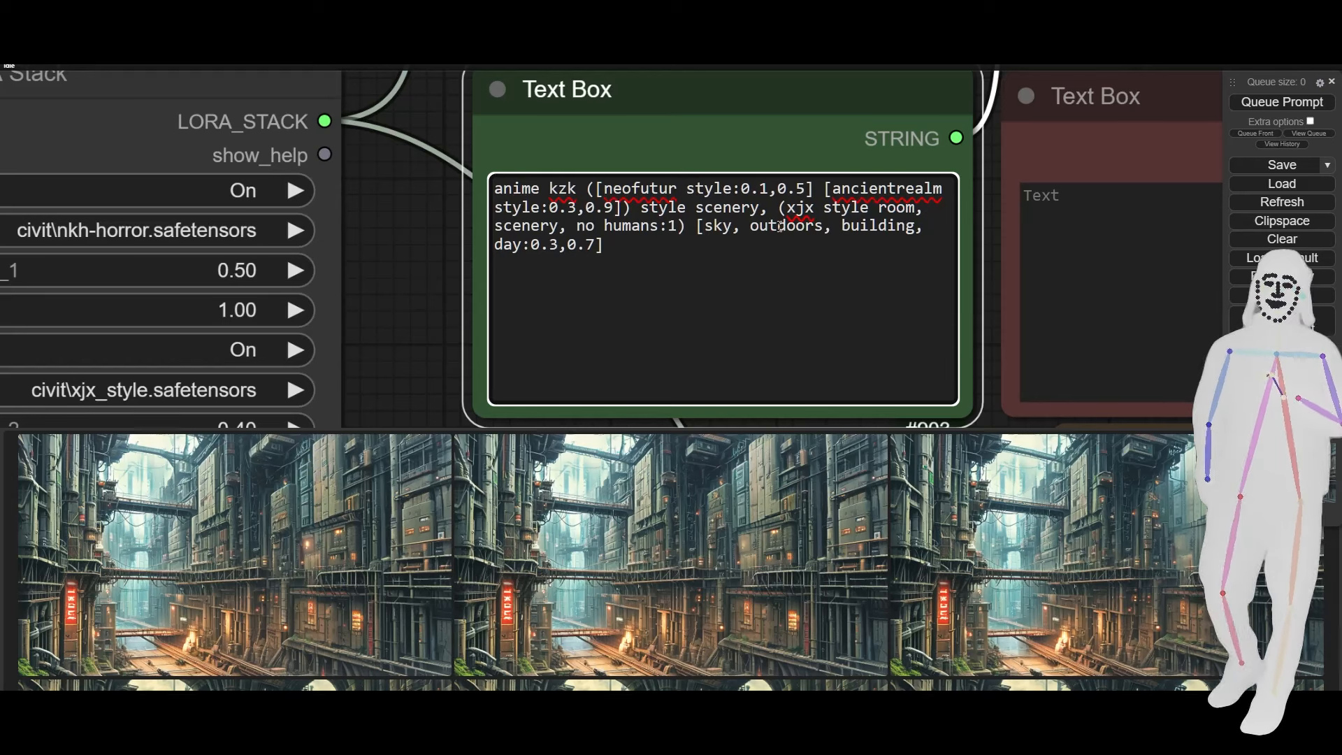
# - Remove "sky, outdoors, building," from the green text box's last bracket, leaving "[day:0.3,0.7]", and regenerate the image
pyautogui.press('Delete')
pyautogui.press('Delete')
pyautogui.press('Delete')
pyautogui.press('Delete')
pyautogui.press('Delete')
pyautogui.press('Delete')
pyautogui.press('Delete')
pyautogui.press('Delete')
pyautogui.press('Delete')
pyautogui.press('Delete')
pyautogui.press('Delete')
pyautogui.press('Delete')
pyautogui.press('Delete')
pyautogui.press('Delete')
pyautogui.press('Delete')
pyautogui.press('Delete')
pyautogui.press('Delete')
pyautogui.press('Delete')
pyautogui.press('Delete')
pyautogui.press('Delete')
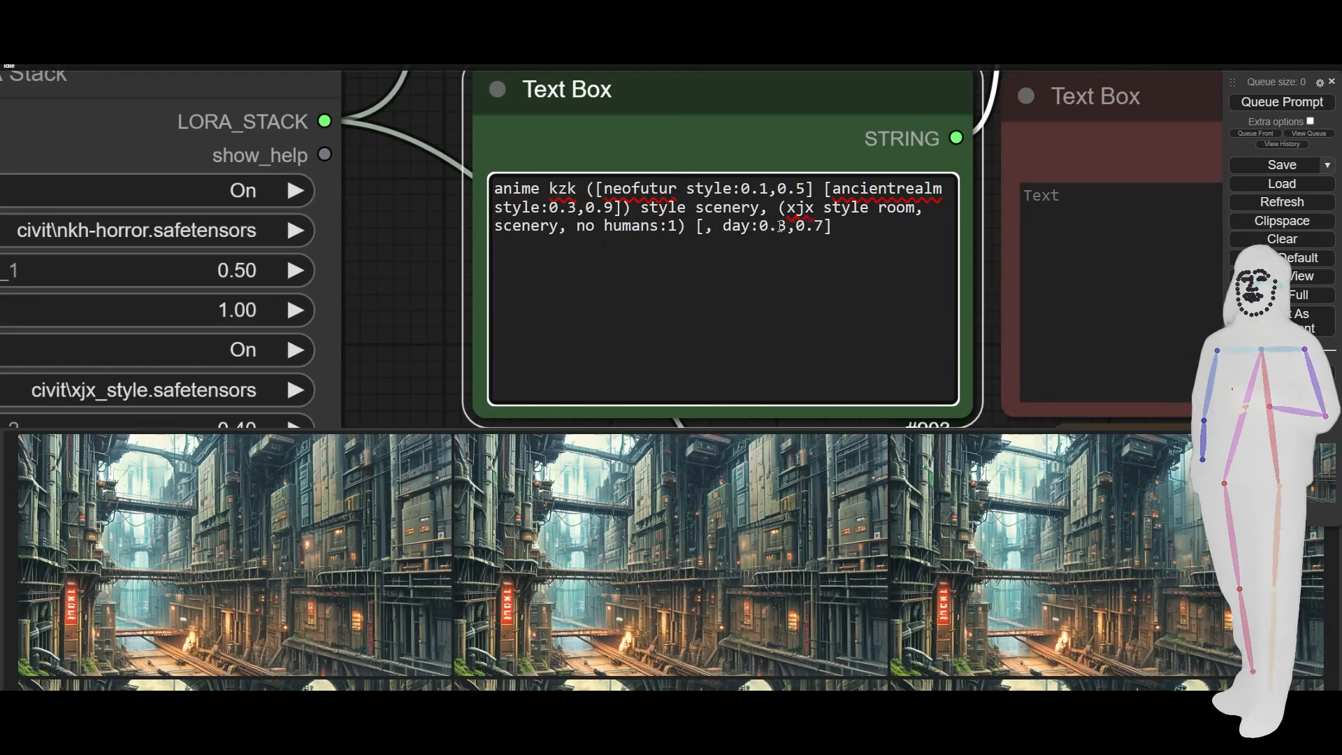
pyautogui.press('Delete')
pyautogui.press('Delete')
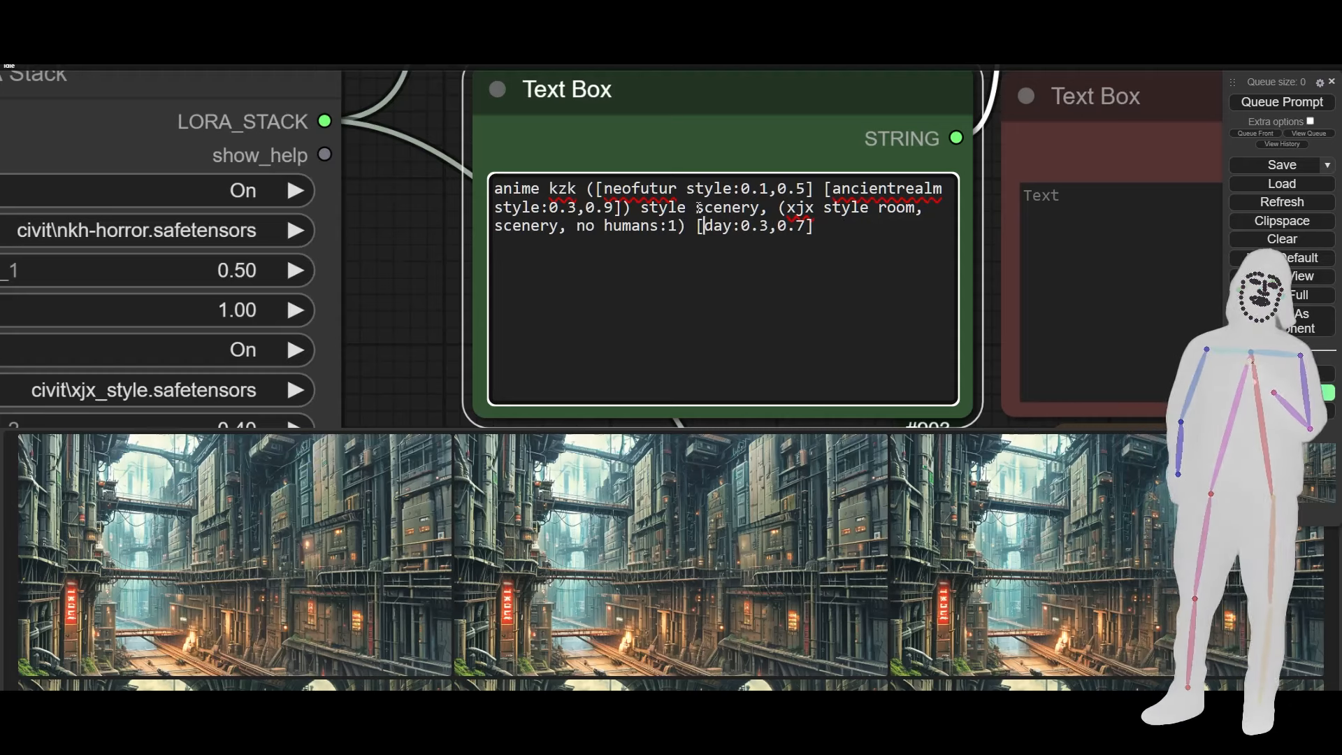
pyautogui.click(1269, 105)
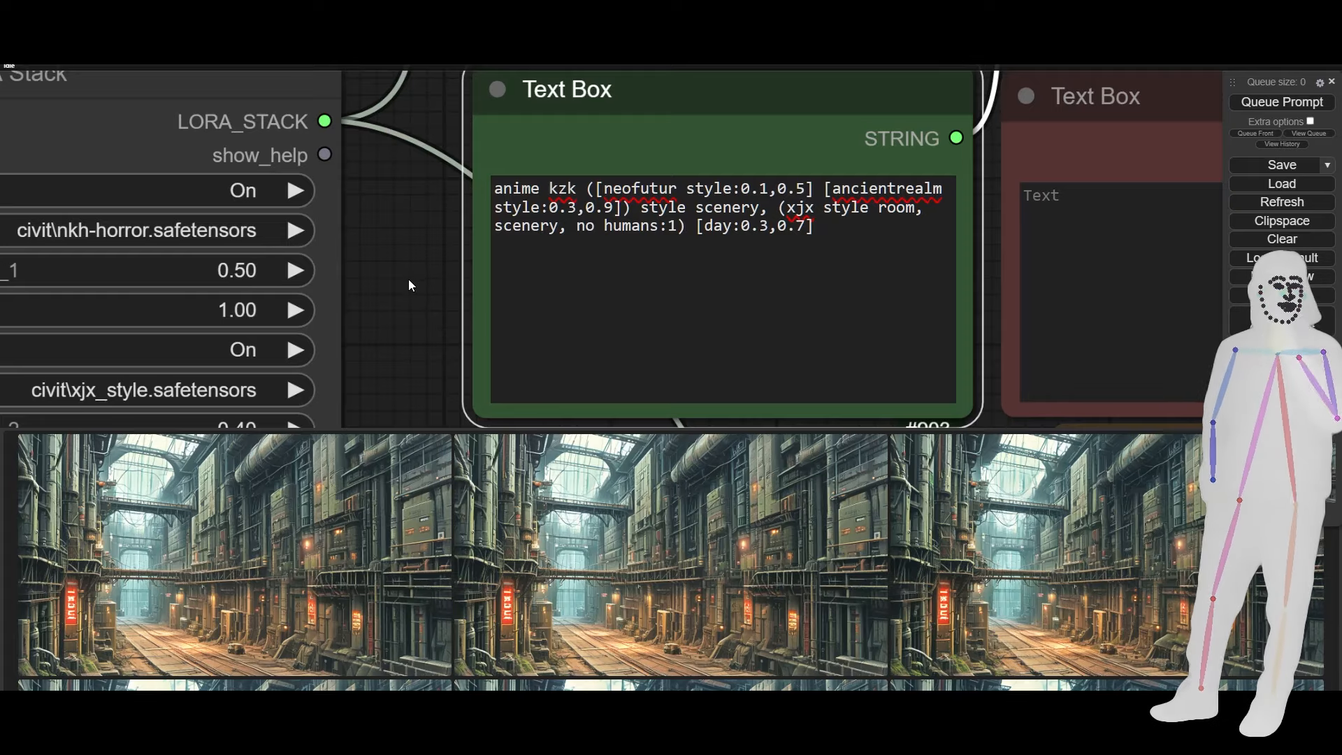
# - Set the xjx_style LoRA's model weight to 0.60 and regenerate the image
pyautogui.moveTo(391, 376); pyautogui.dragTo(460, 287)
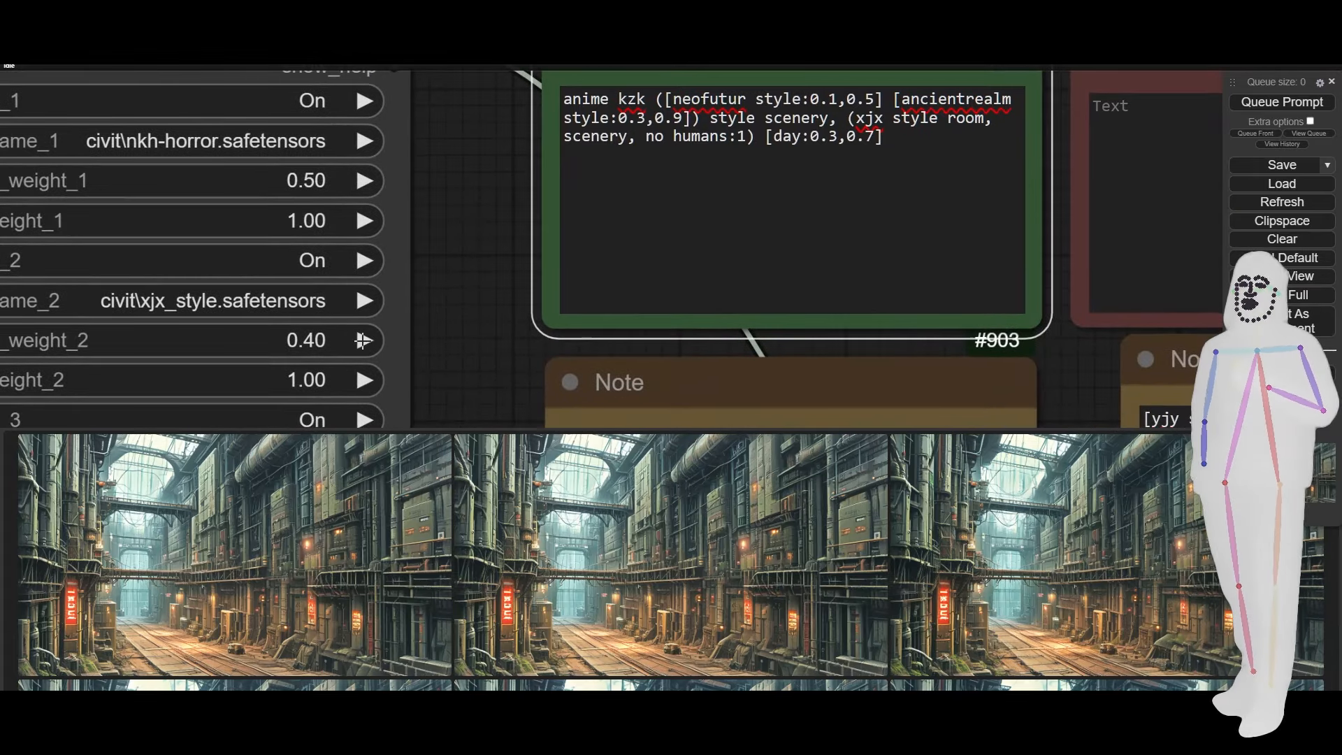
pyautogui.click(363, 340)
pyautogui.click(363, 340)
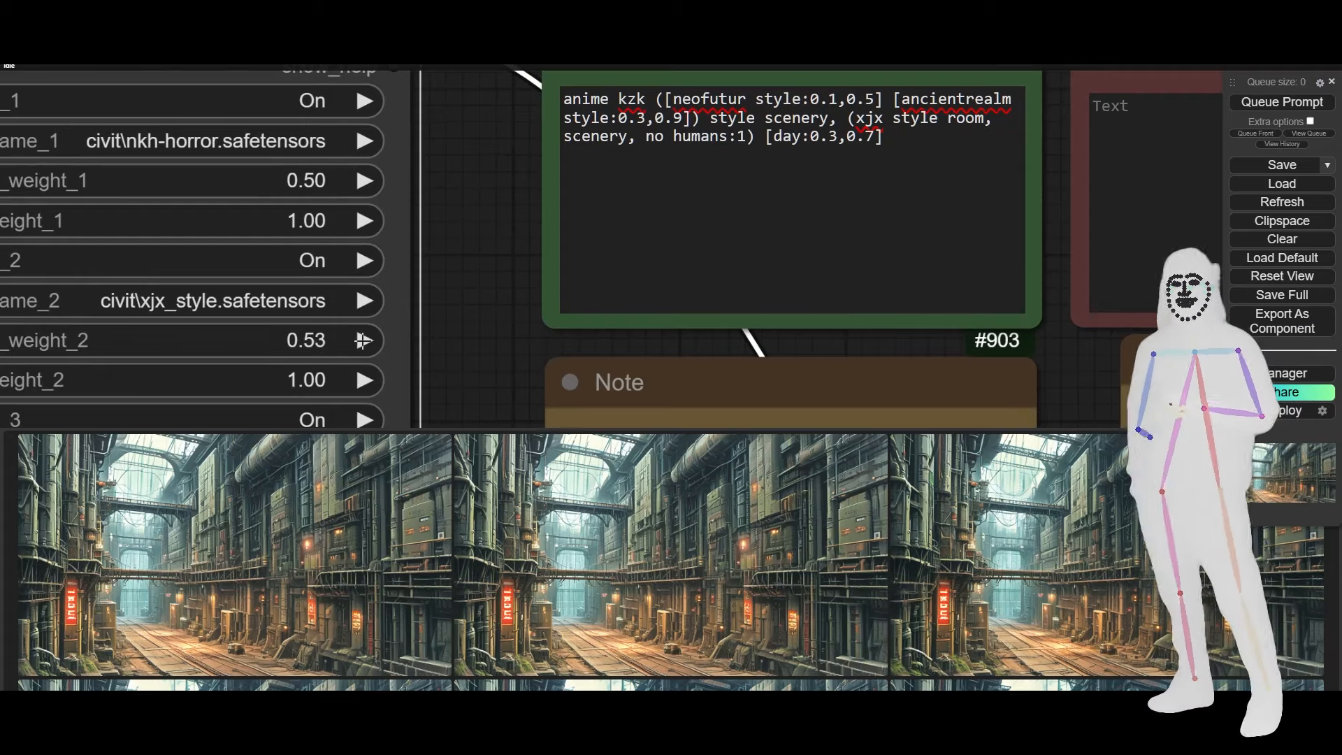
pyautogui.click(363, 341)
pyautogui.click(363, 340)
pyautogui.click(363, 340)
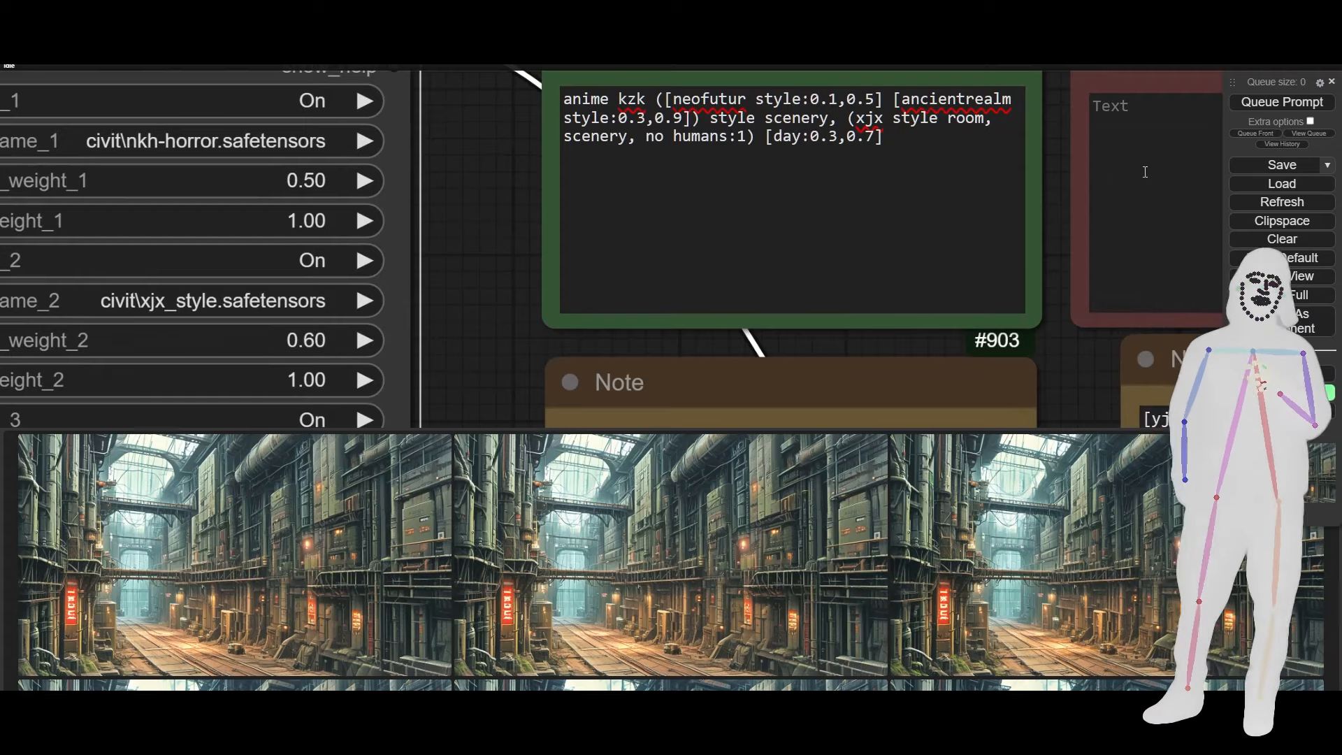
pyautogui.click(1281, 101)
# - Compare the new image with the earlier generated ones in the image feed
pyautogui.moveTo(476, 249); pyautogui.dragTo(287, 275)
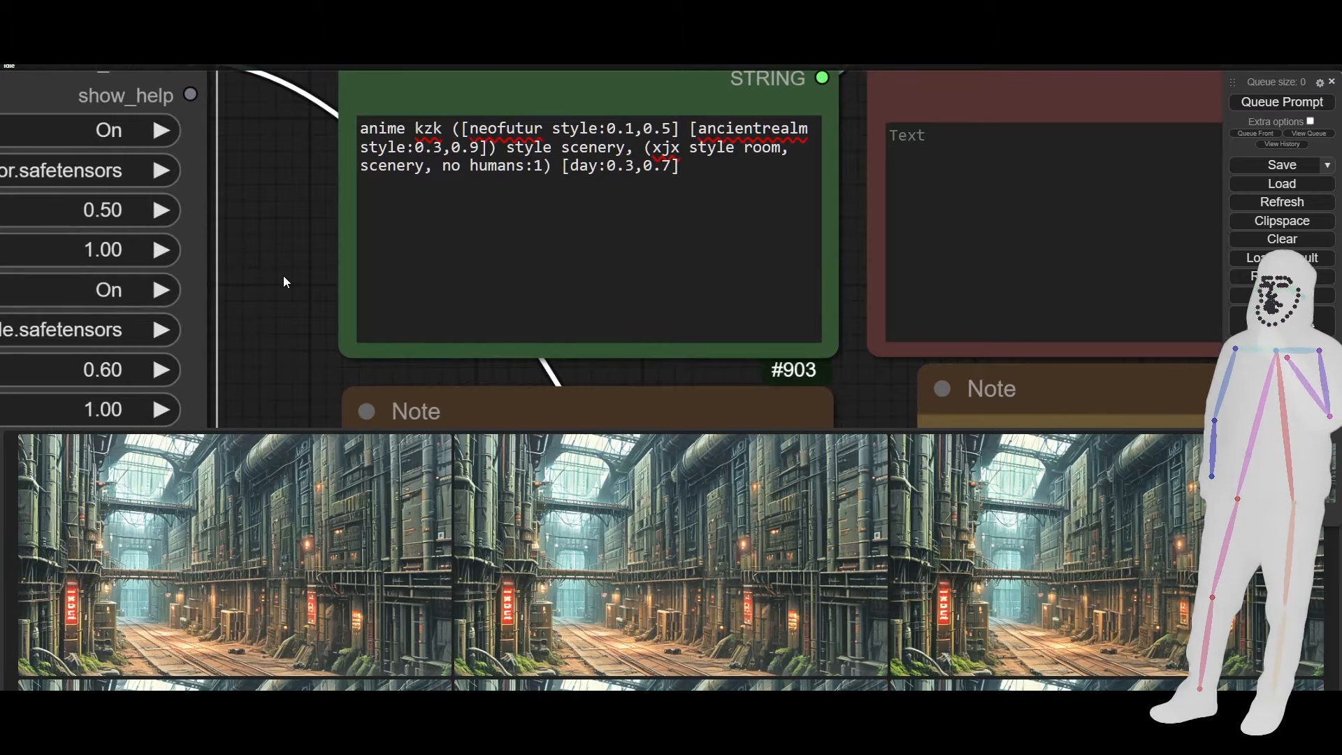
pyautogui.scroll(-3, 288, 554)
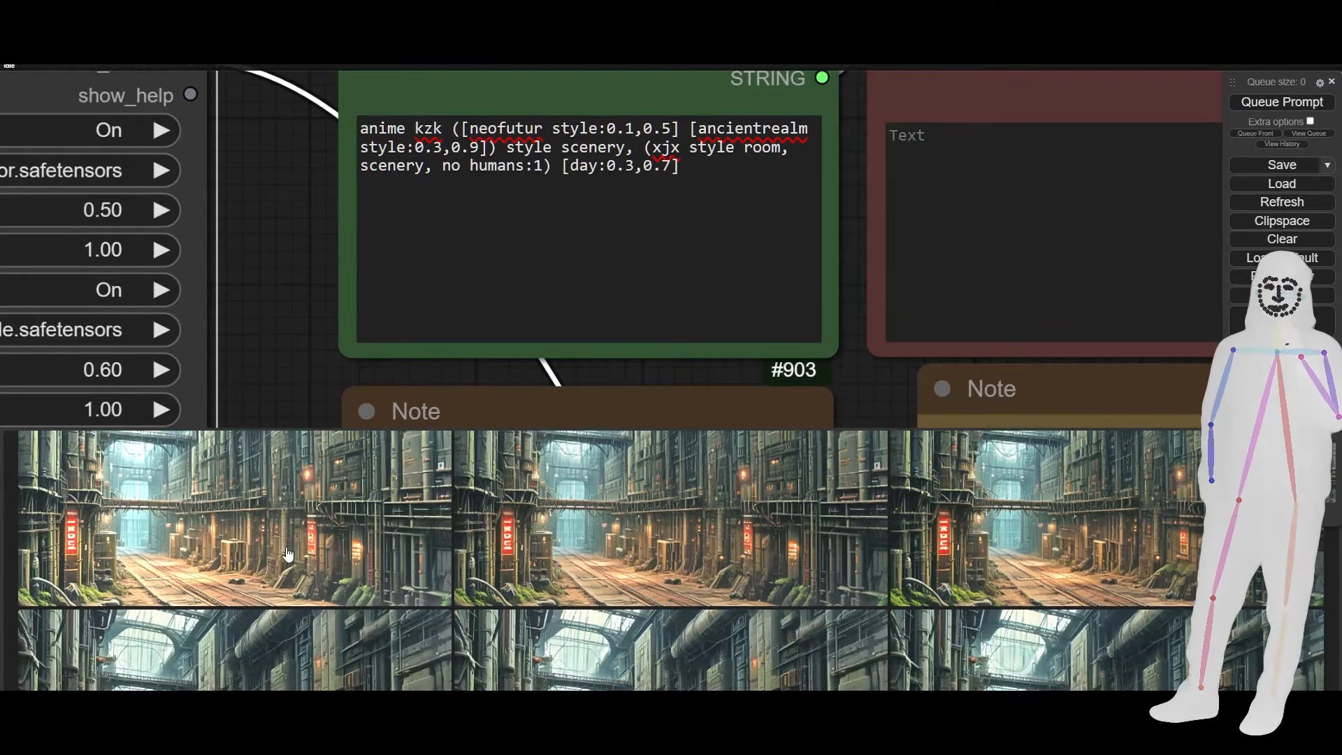
pyautogui.scroll(-5, 288, 554)
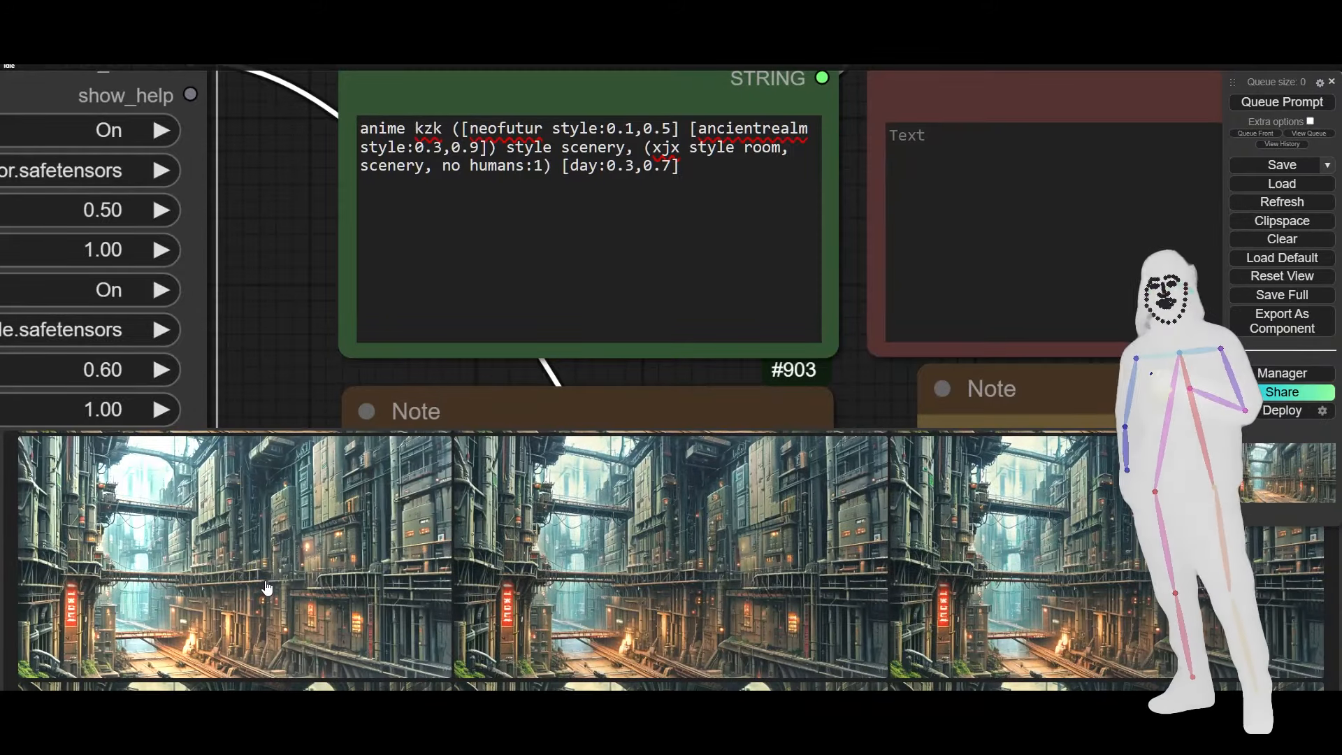
pyautogui.scroll(1, 268, 588)
pyautogui.scroll(-5, 267, 588)
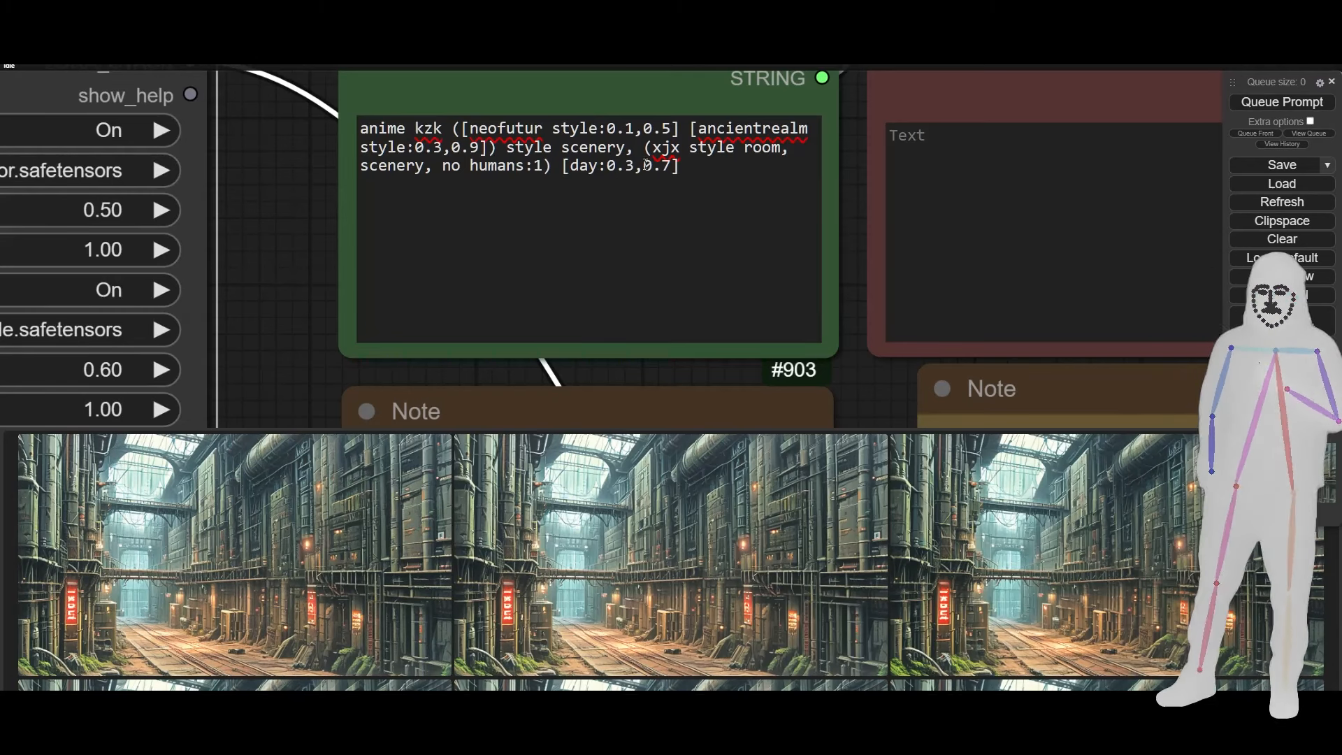
# - Remove "xjx style" from the parenthesised room block and the word "scenery" before it in the green text box's prompt
pyautogui.moveTo(655, 149); pyautogui.dragTo(732, 147)
pyautogui.press('BackSpace')
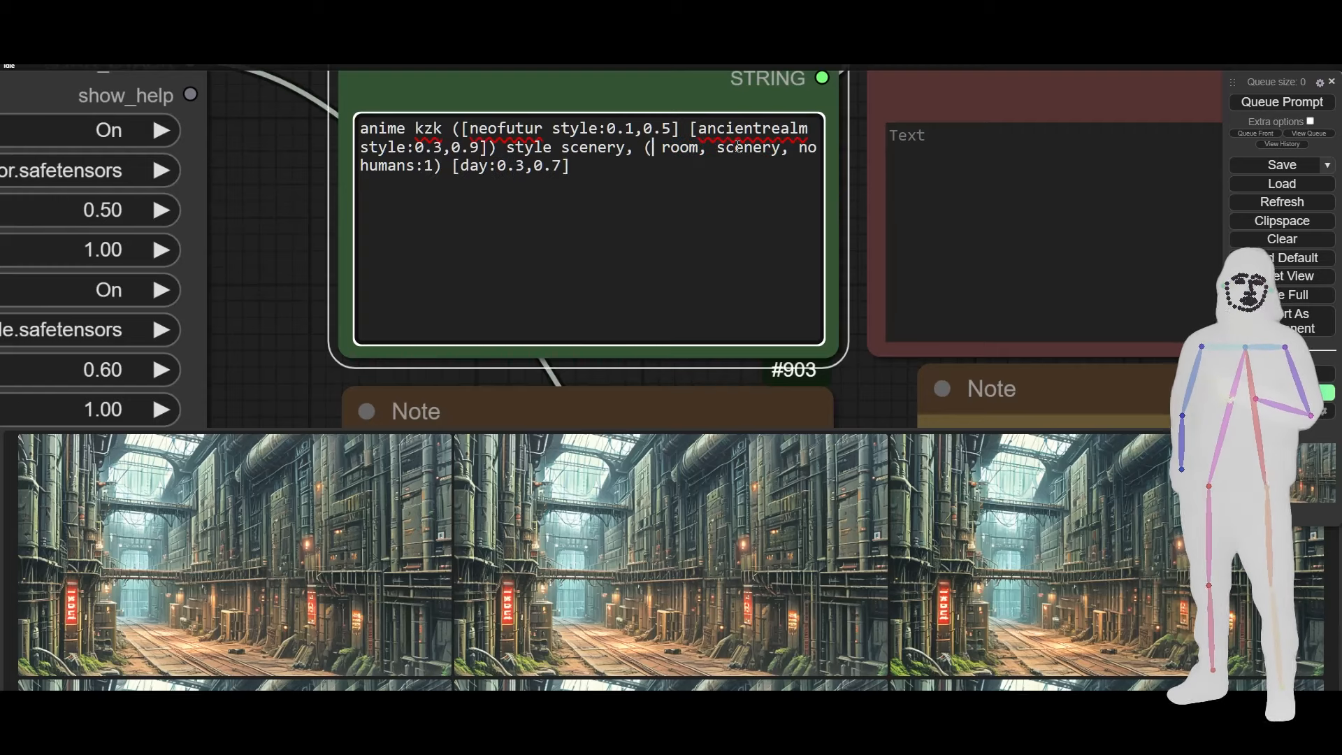
pyautogui.press('Delete')
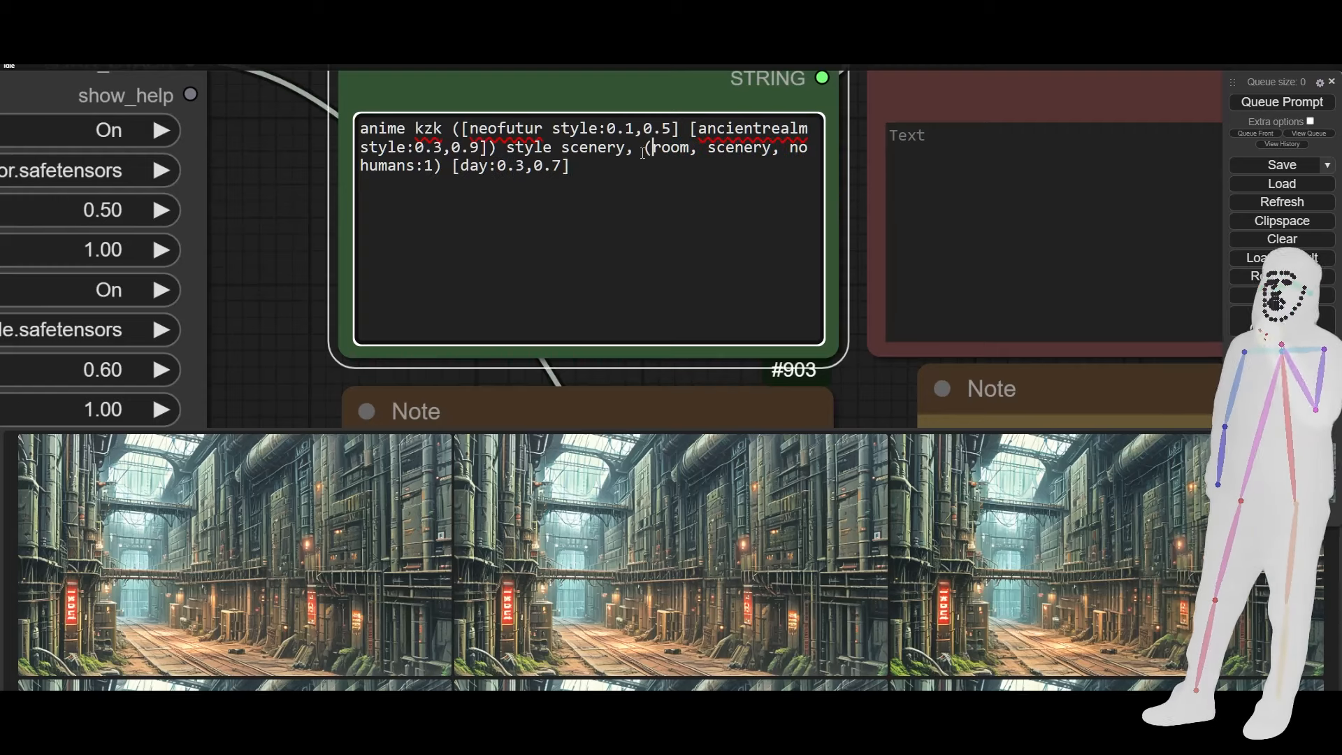
pyautogui.click(622, 148)
pyautogui.press('BackSpace')
pyautogui.press('BackSpace')
pyautogui.press('BackSpace')
pyautogui.press('BackSpace')
pyautogui.press('BackSpace')
pyautogui.press('BackSpace')
pyautogui.press('BackSpace')
pyautogui.press('BackSpace')
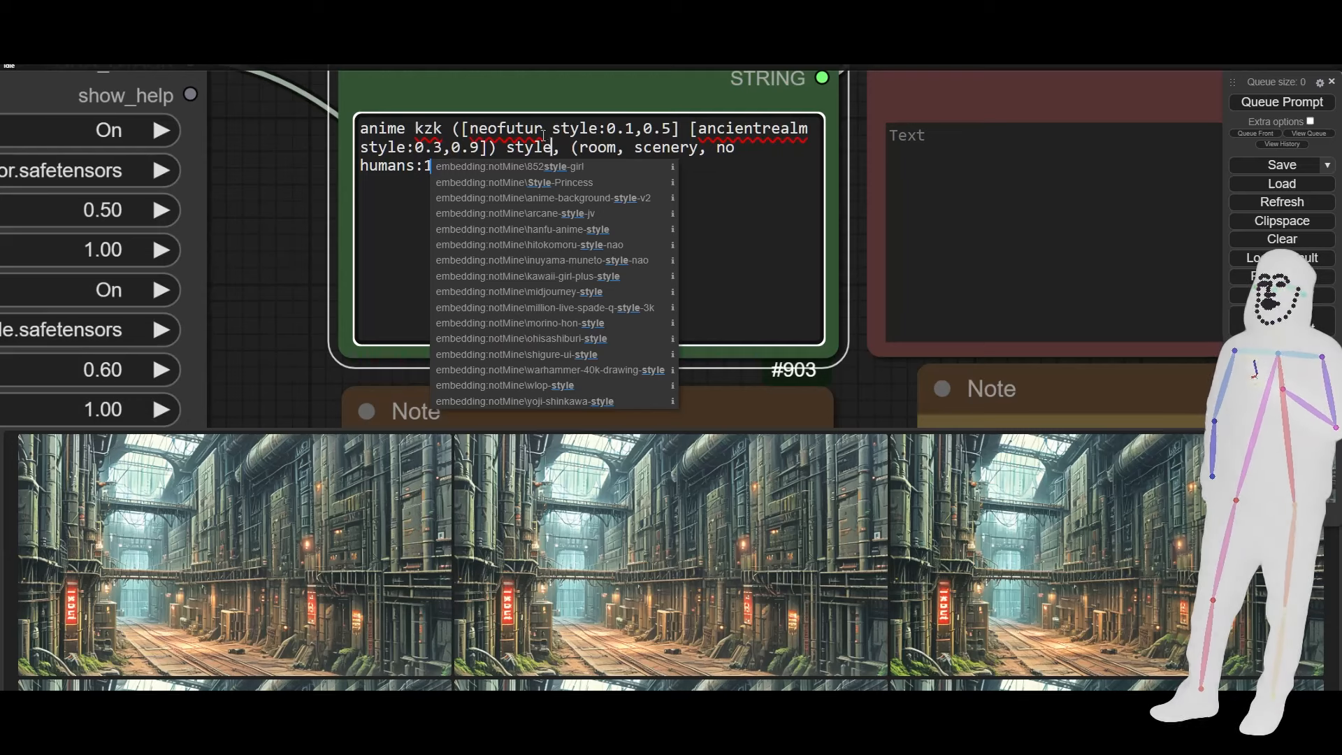
pyautogui.press('Left')
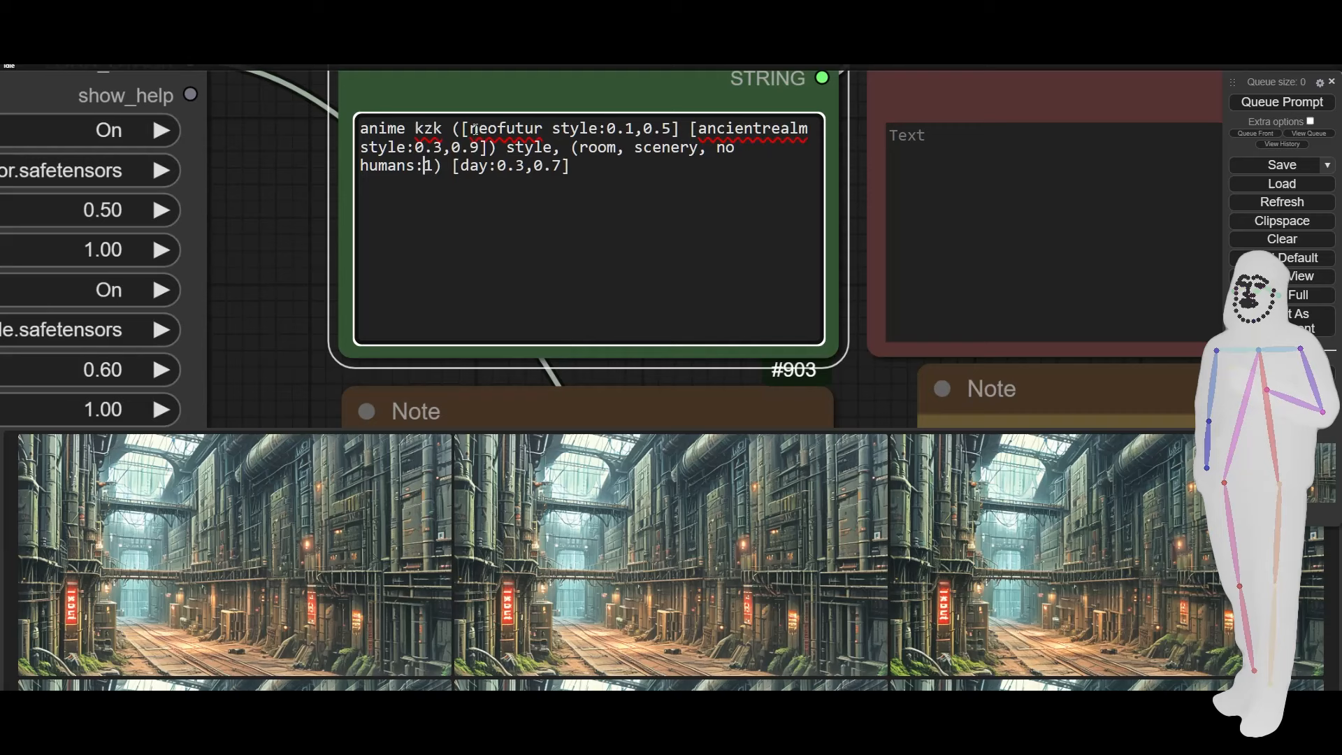
# - Replace "neofutur" with "xjx" in the "[neofutur style:0.1,0.5]" block of the green text box's prompt
pyautogui.moveTo(470, 128); pyautogui.dragTo(549, 128)
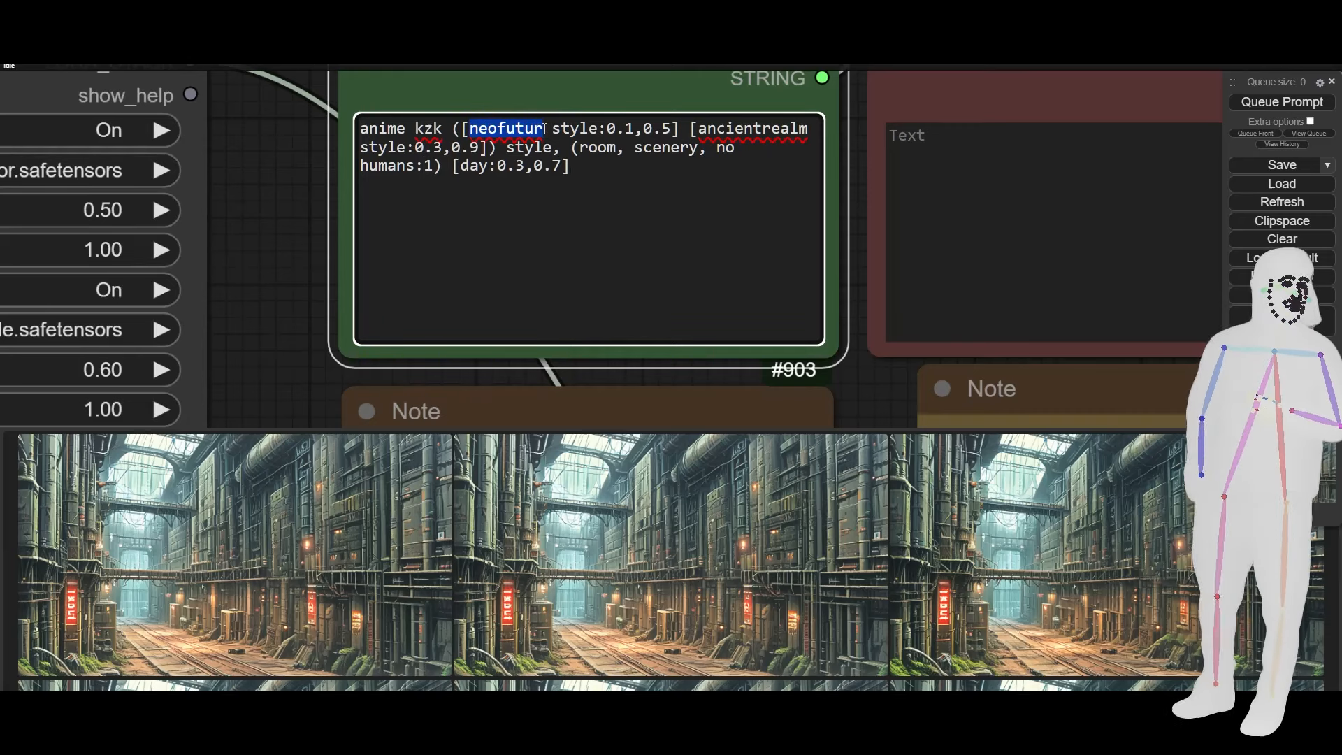
pyautogui.write('xjx style')
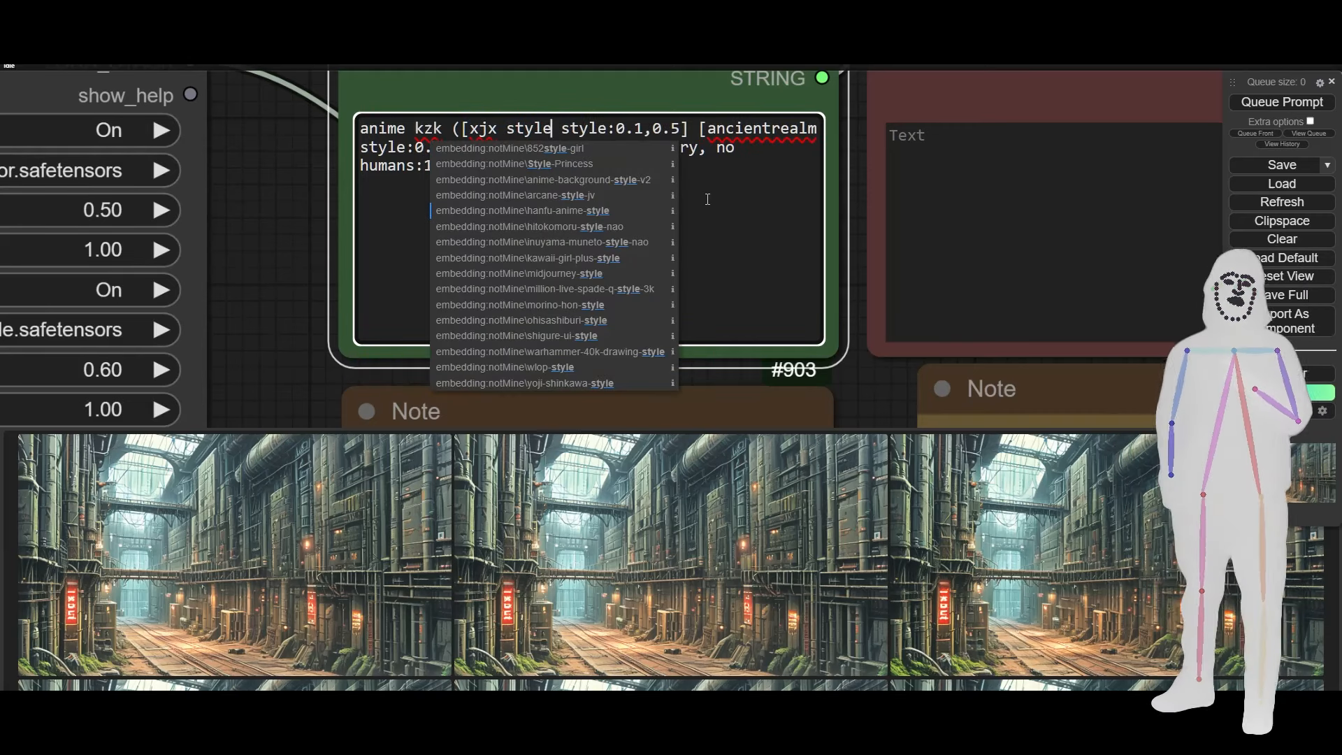
pyautogui.press('BackSpace')
pyautogui.press('BackSpace')
pyautogui.press('BackSpace')
pyautogui.press('BackSpace')
pyautogui.press('BackSpace')
pyautogui.press('BackSpace')
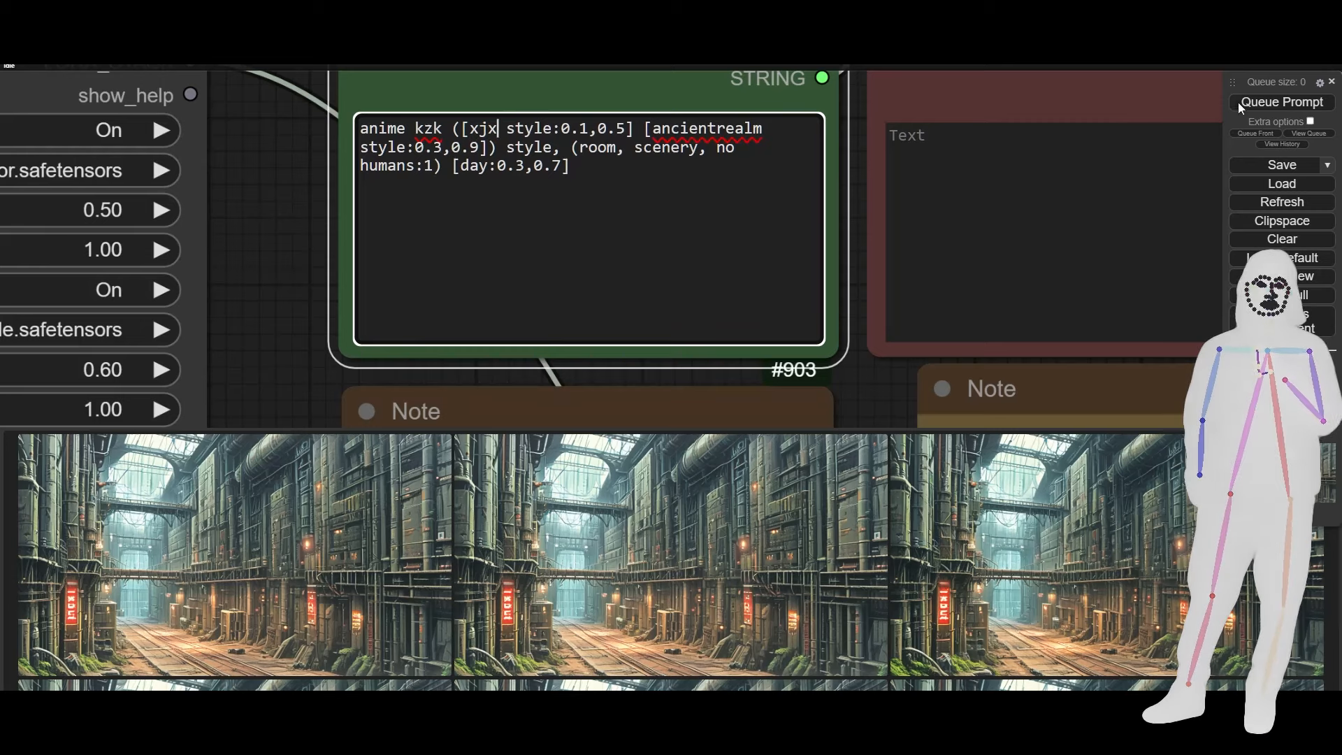
# - Generate the image from the xjx and ancientrealm prompt and examine it enlarged
pyautogui.click(1243, 103)
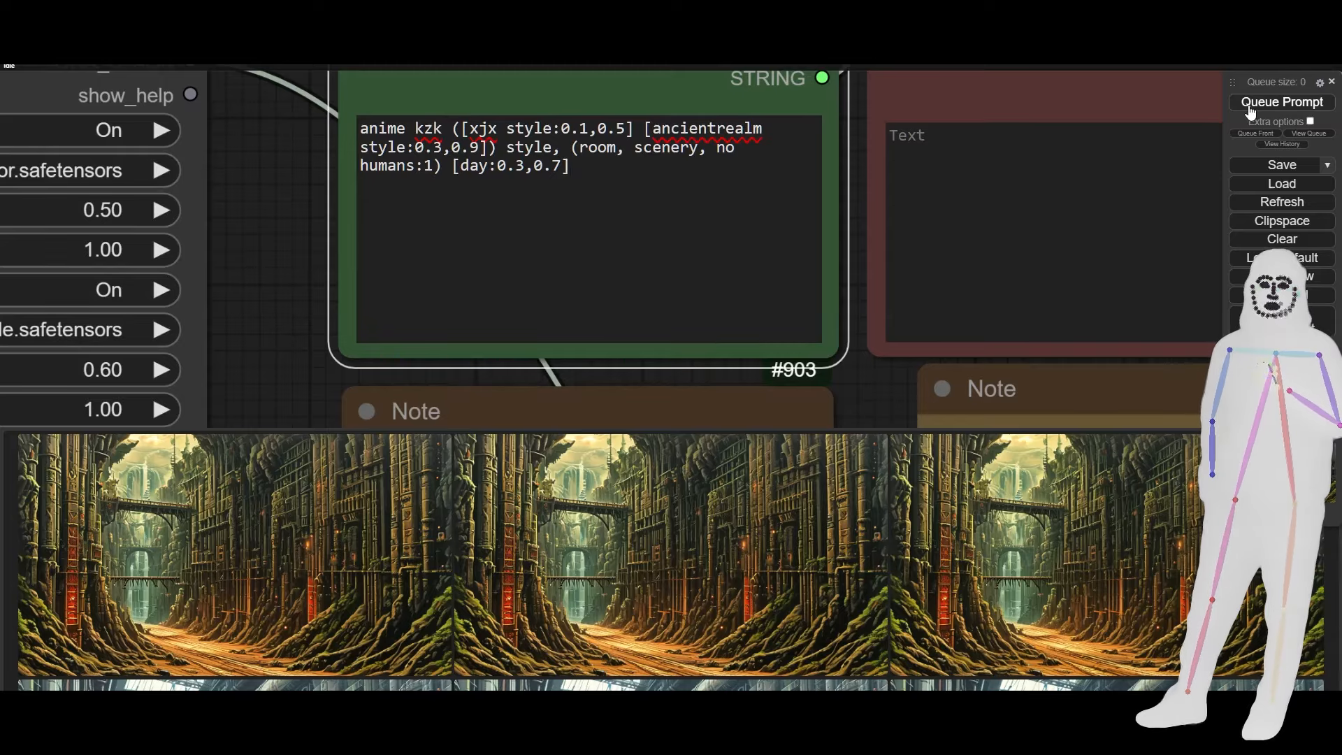
pyautogui.click(190, 563)
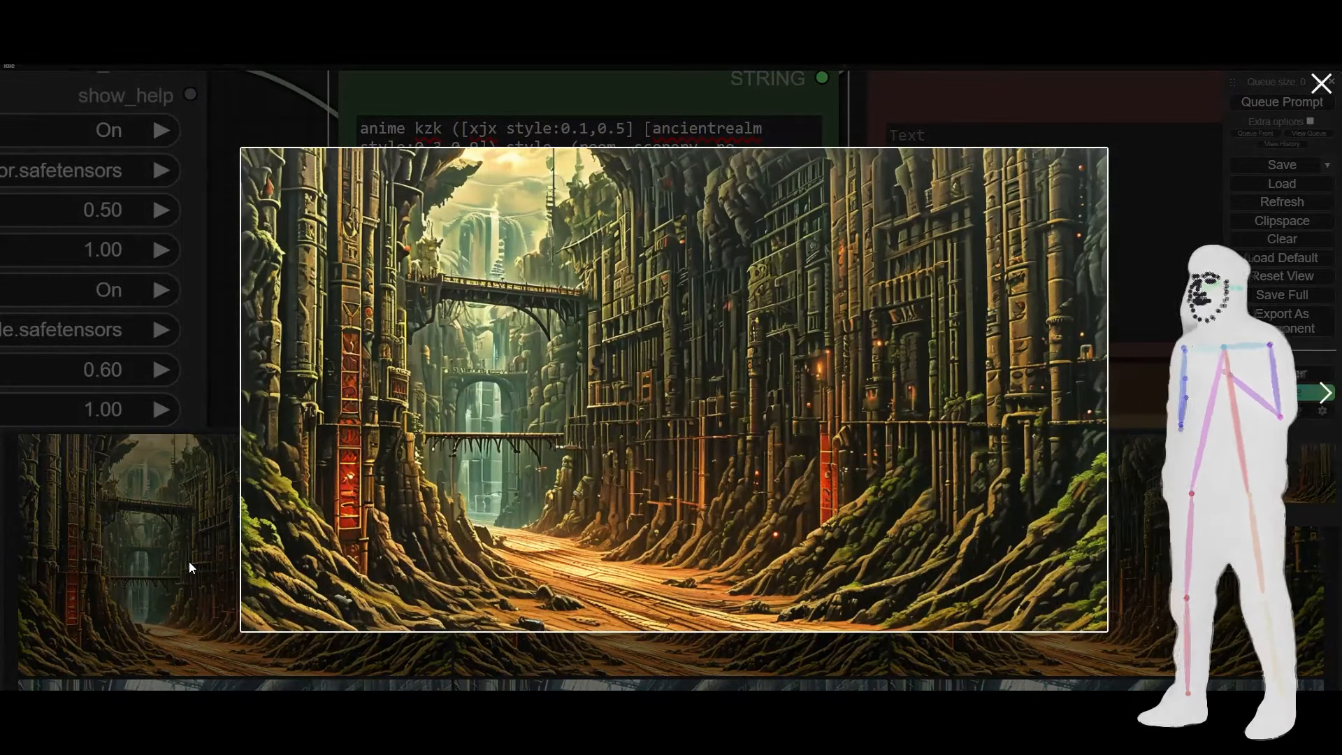
pyautogui.click(187, 490)
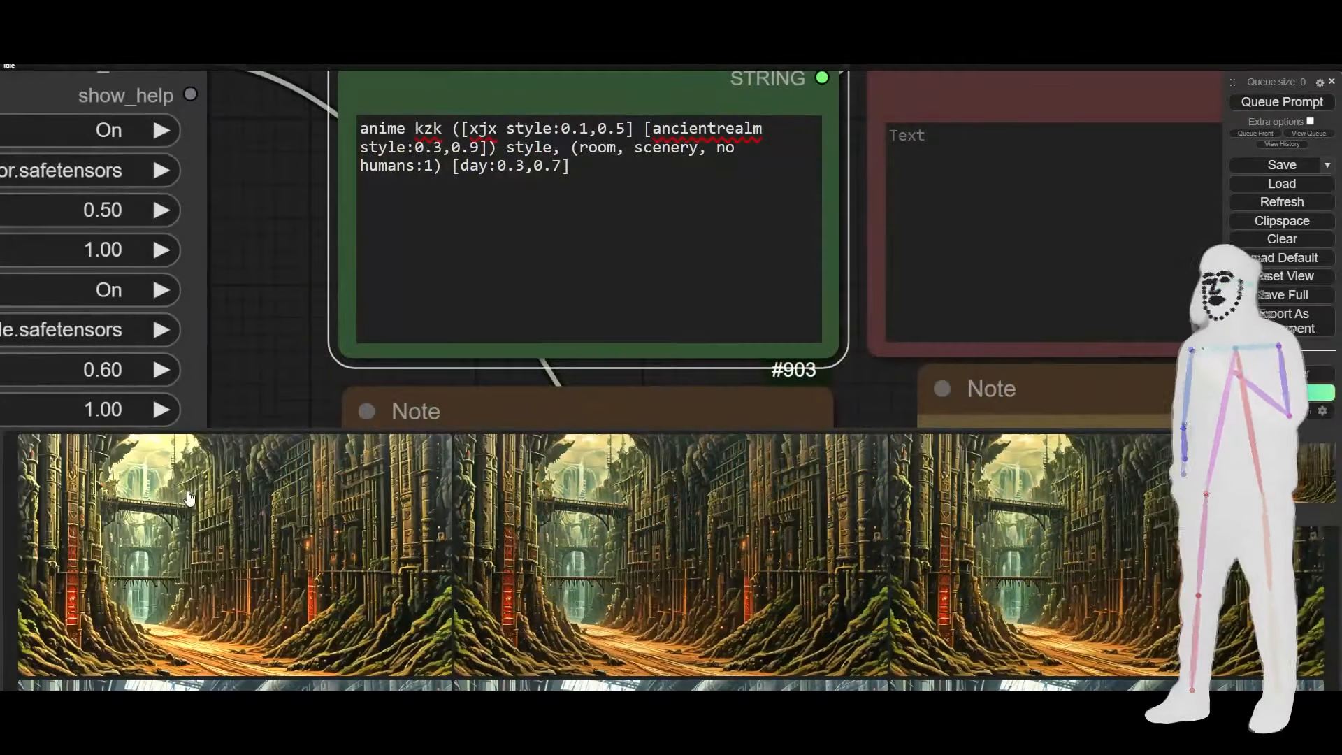
pyautogui.click(225, 582)
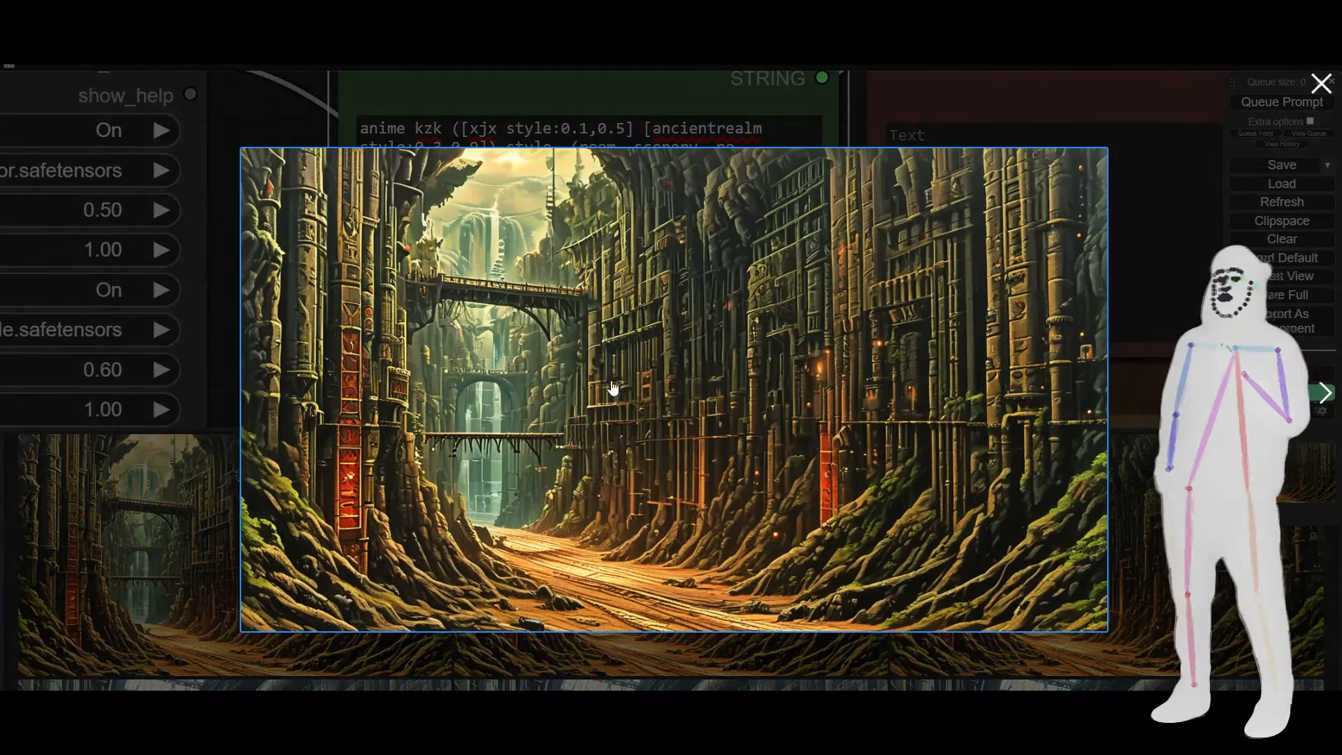
pyautogui.click(169, 459)
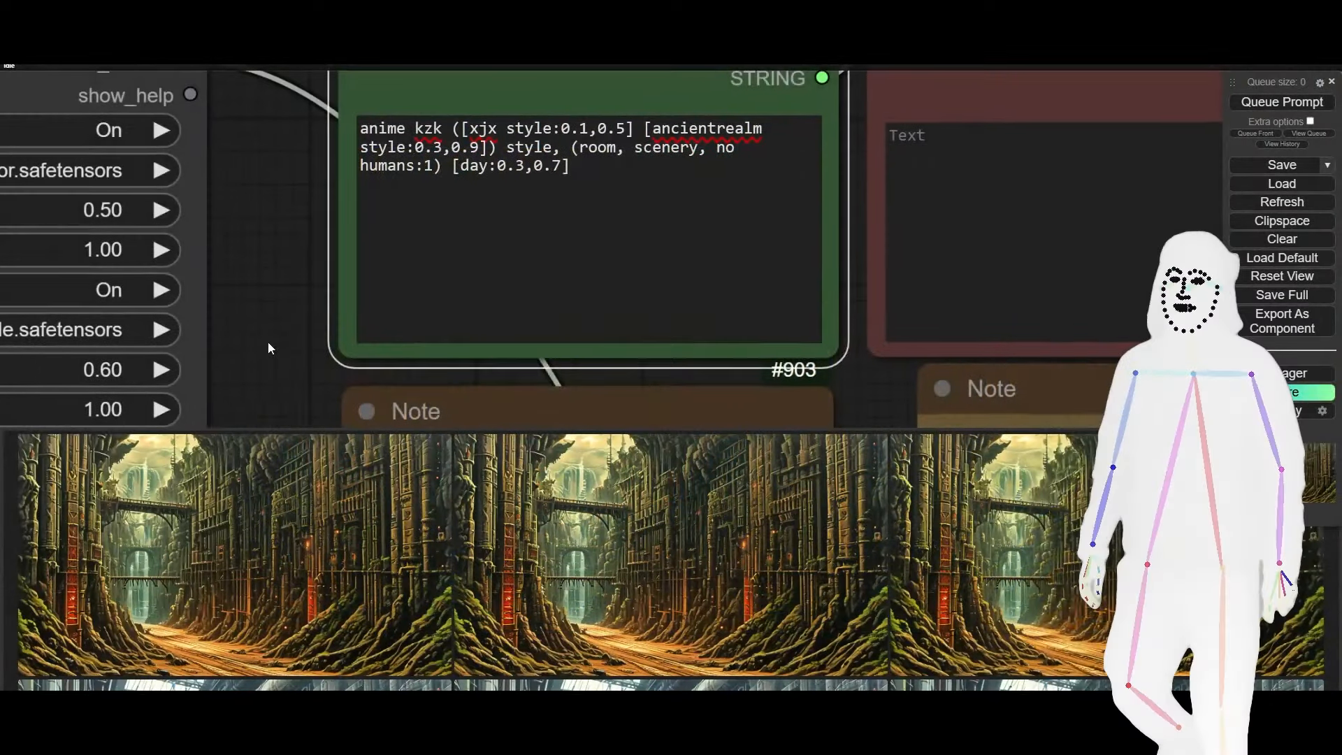
# - Set the model weight of the SDXL_public_r1 LoRA to 0.30 in the stack that also holds the Hyper-SDXL-8steps LoRA
pyautogui.moveTo(267, 342); pyautogui.dragTo(896, 235)
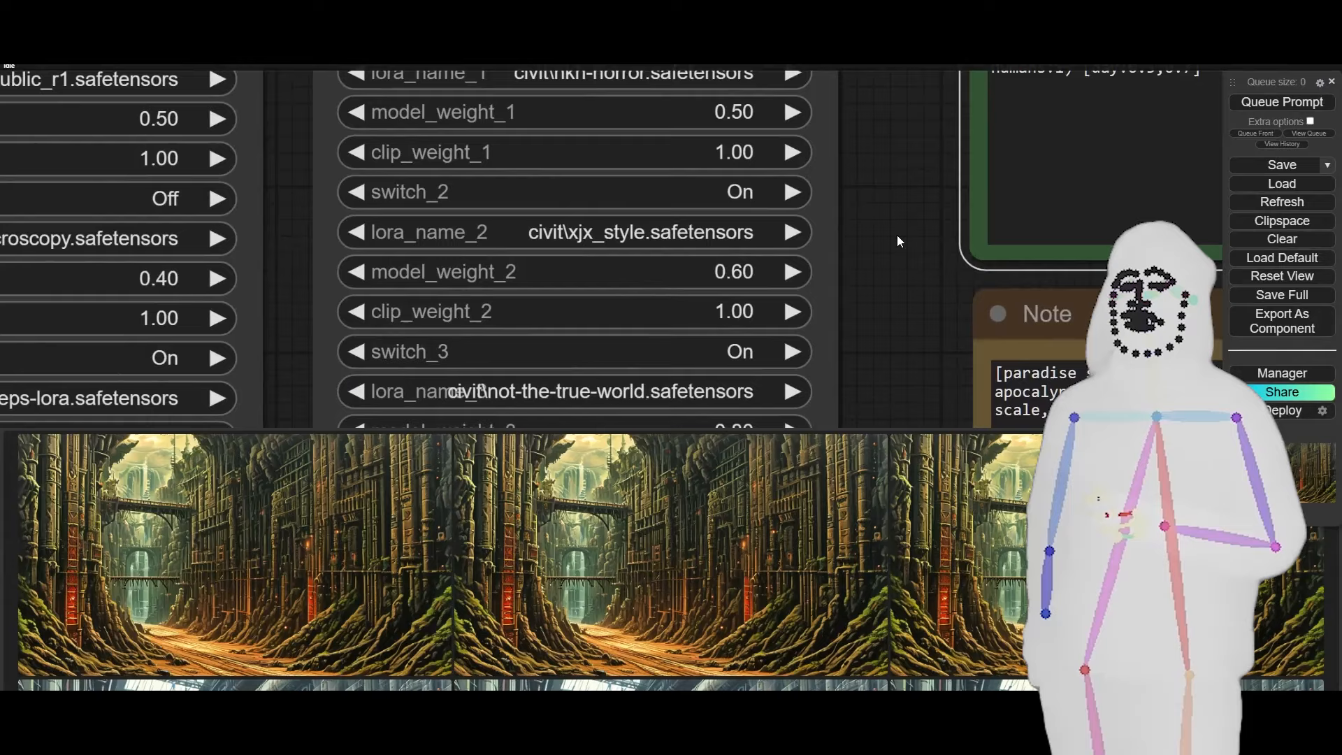
pyautogui.scroll(-3, 896, 234)
pyautogui.scroll(-1, 896, 235)
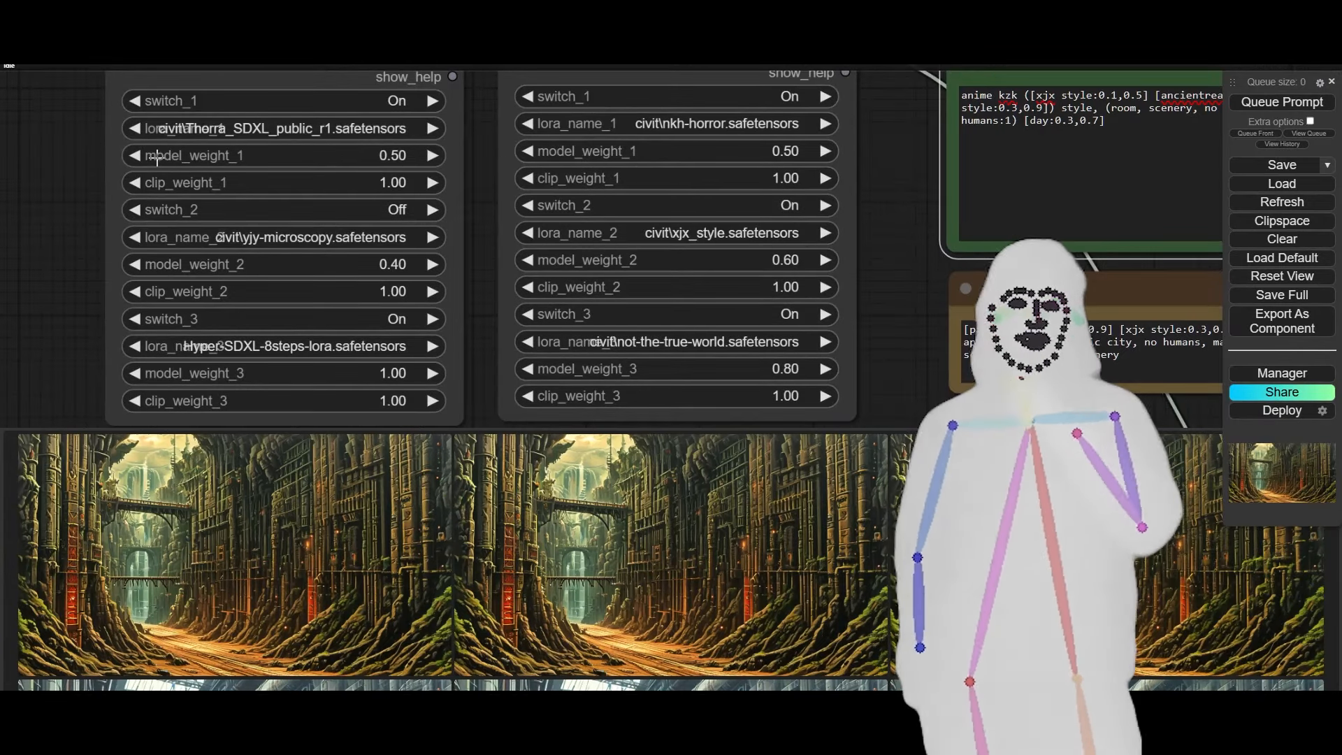
pyautogui.click(134, 155)
pyautogui.click(134, 155)
pyautogui.click(134, 155)
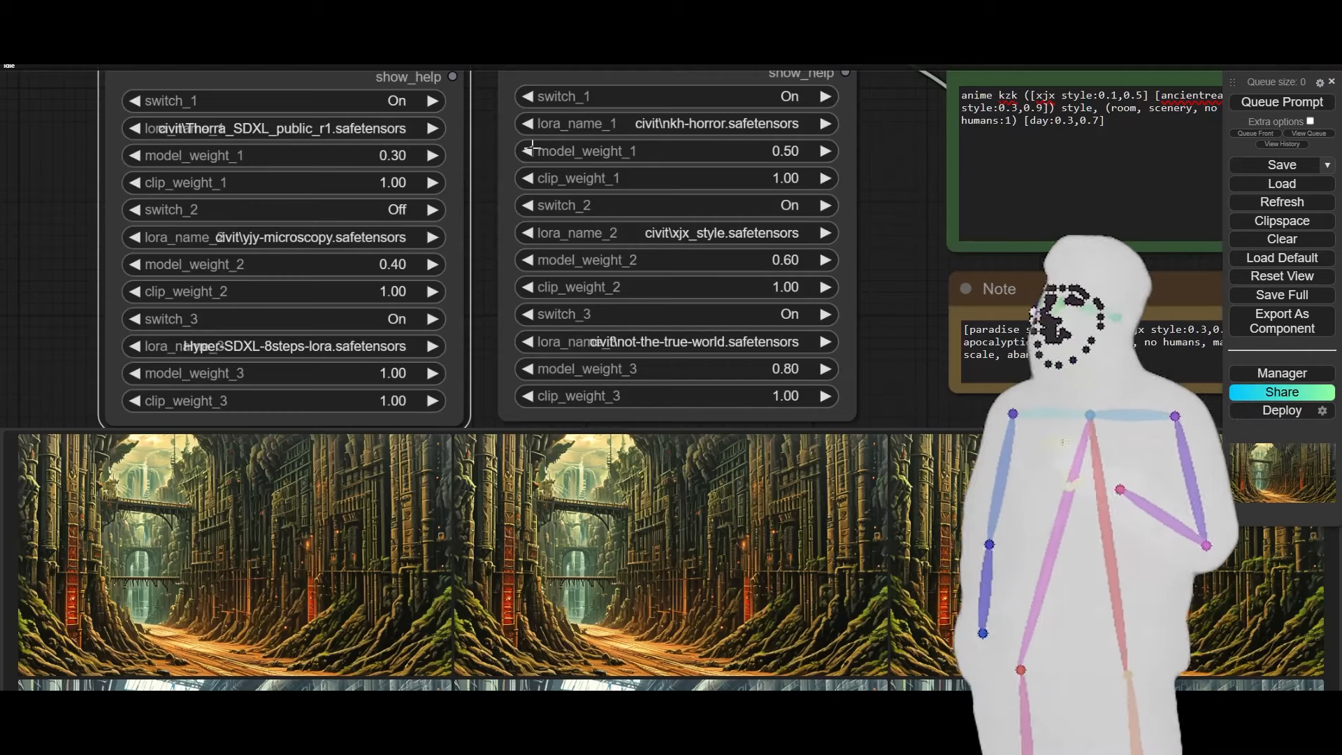
# - Set the model weights to 0.30 for nkh-horror, 0.55 for xjx_style and 0.60 for not-the-true-world
pyautogui.click(529, 151)
pyautogui.click(529, 150)
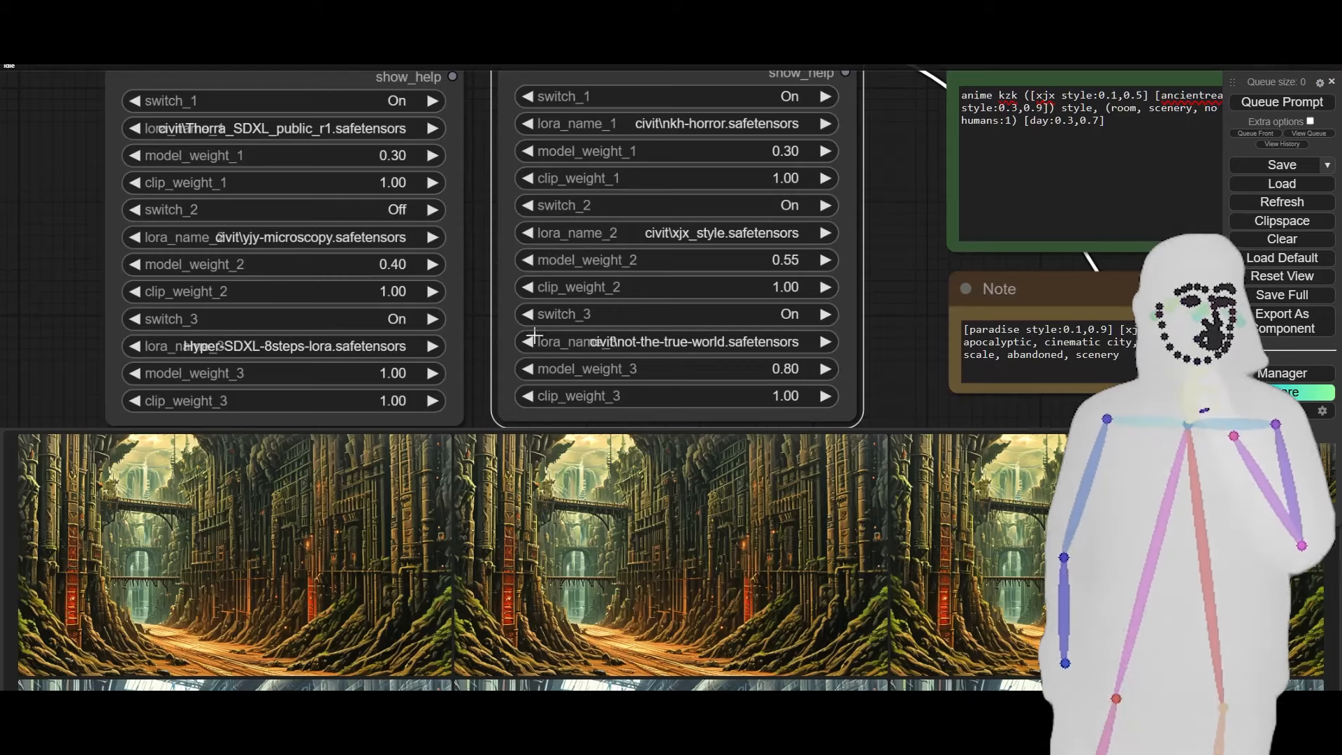
pyautogui.click(527, 365)
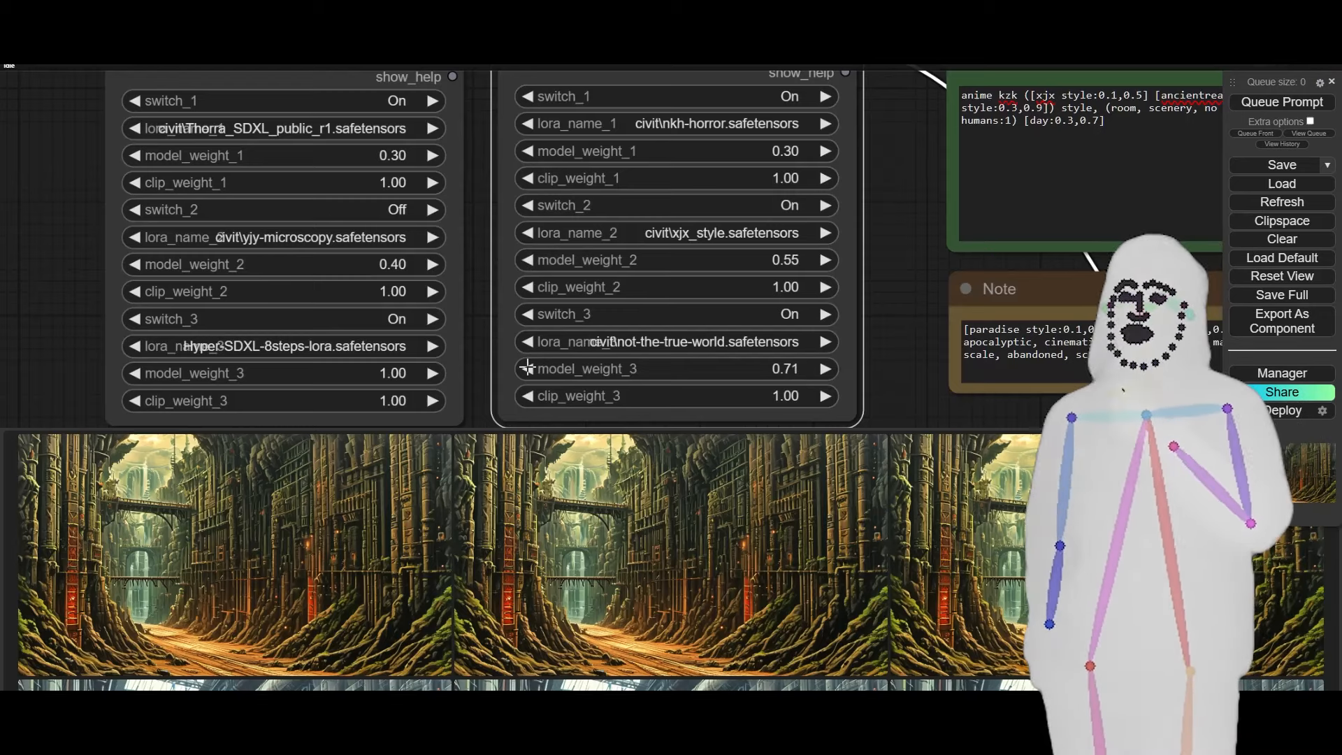
pyautogui.click(527, 368)
pyautogui.click(526, 368)
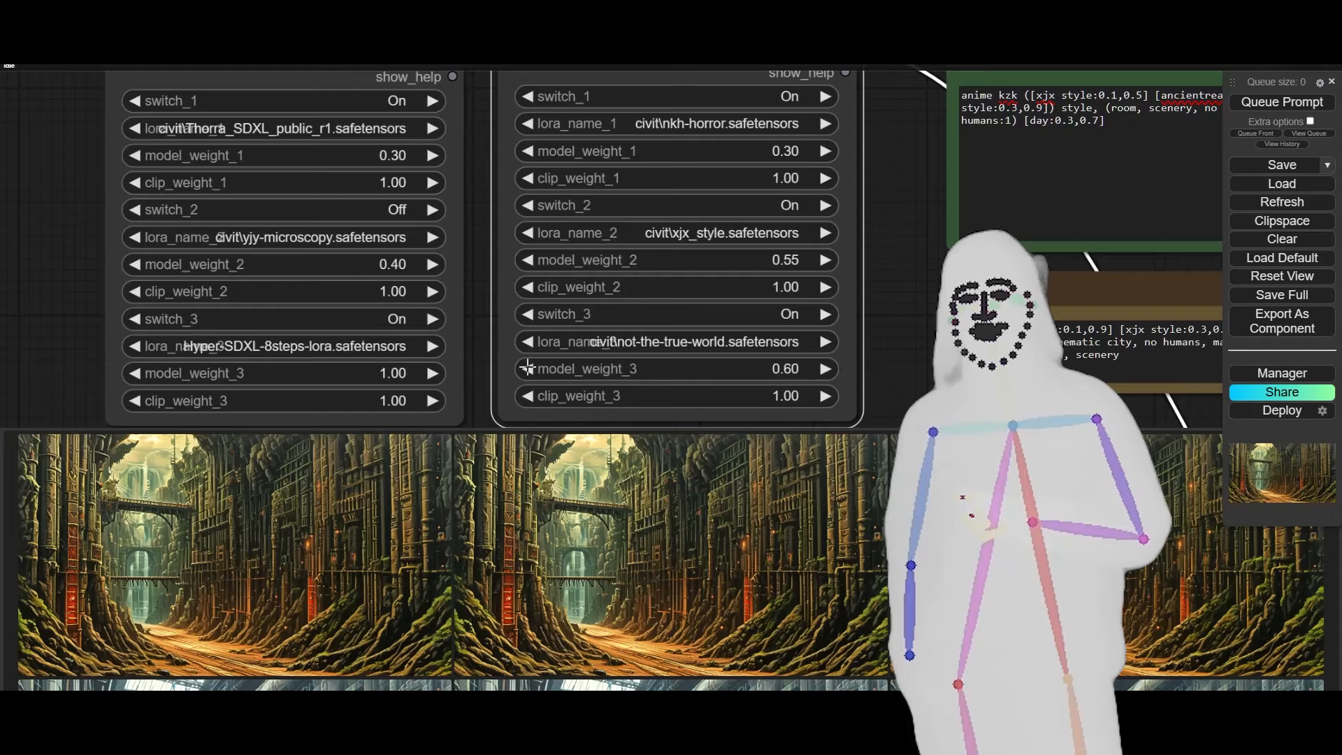
# - Regenerate the image with the reduced LoRA weights and examine it enlarged
pyautogui.click(1258, 104)
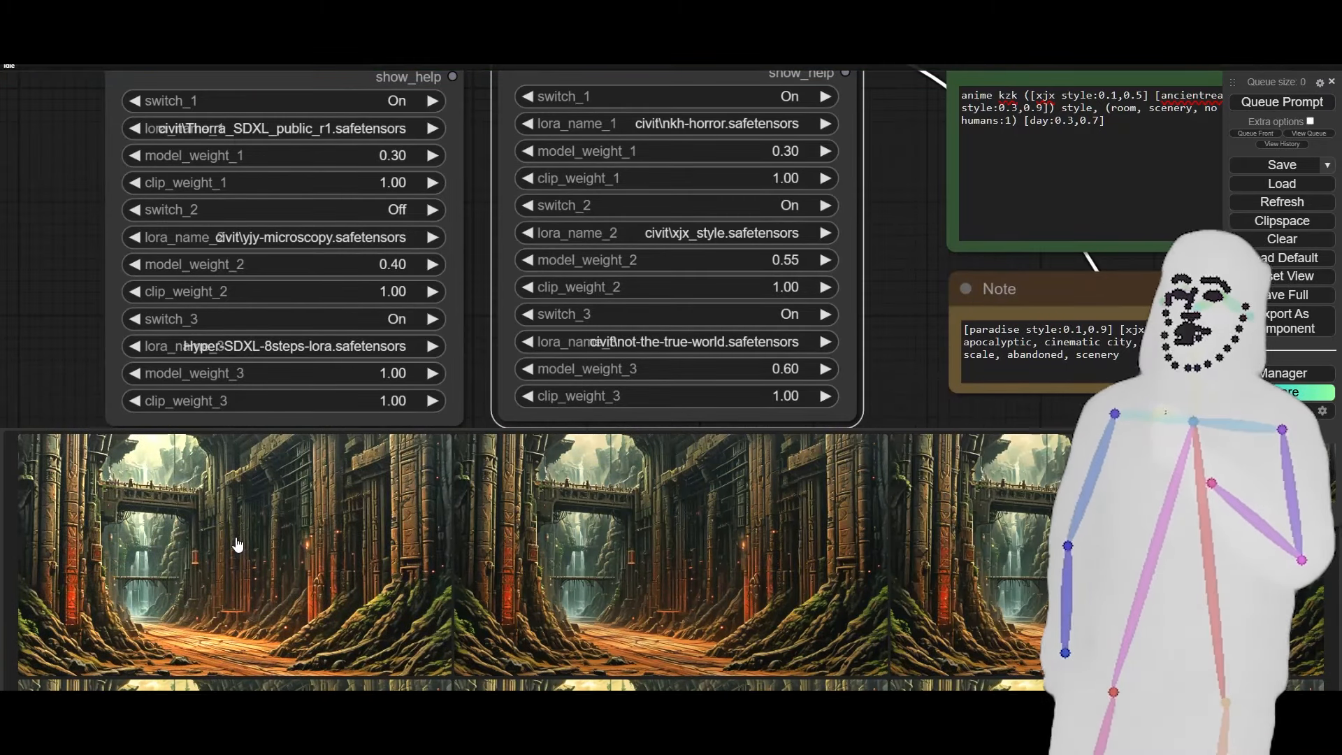
pyautogui.click(238, 544)
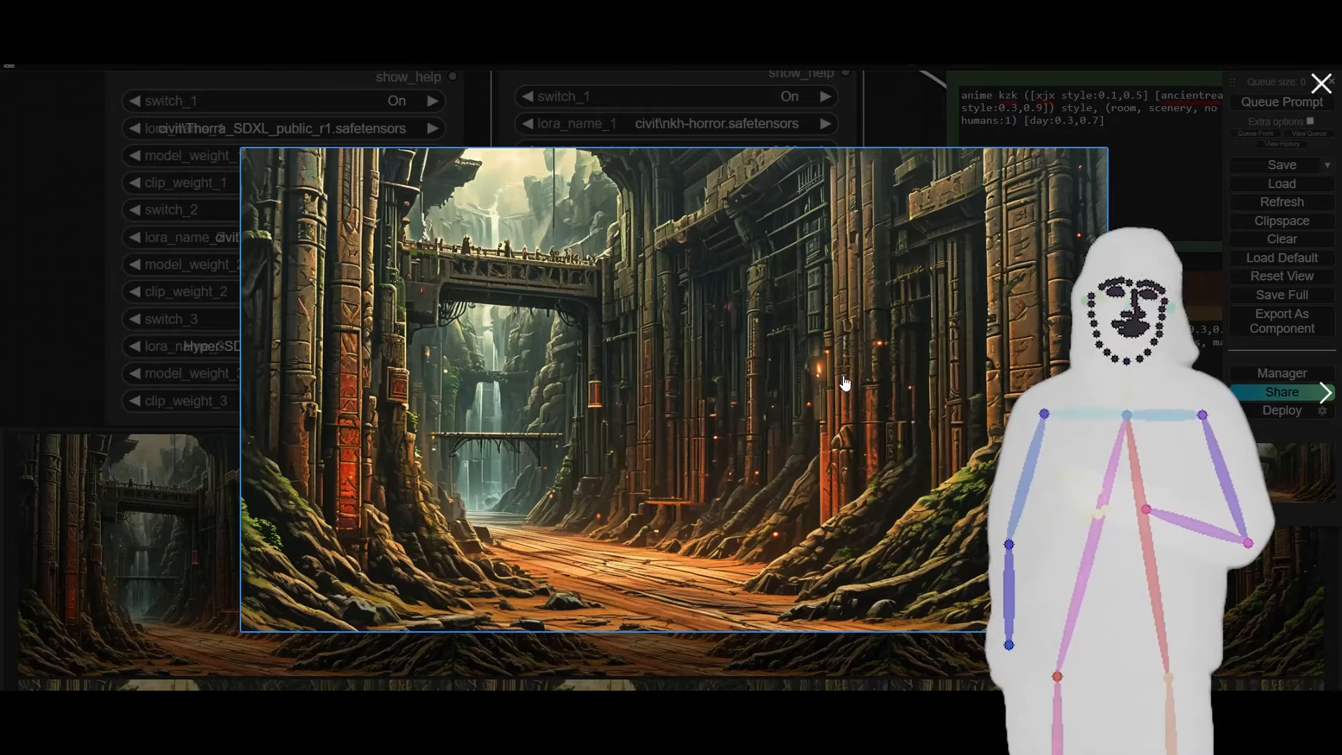
pyautogui.press('Escape')
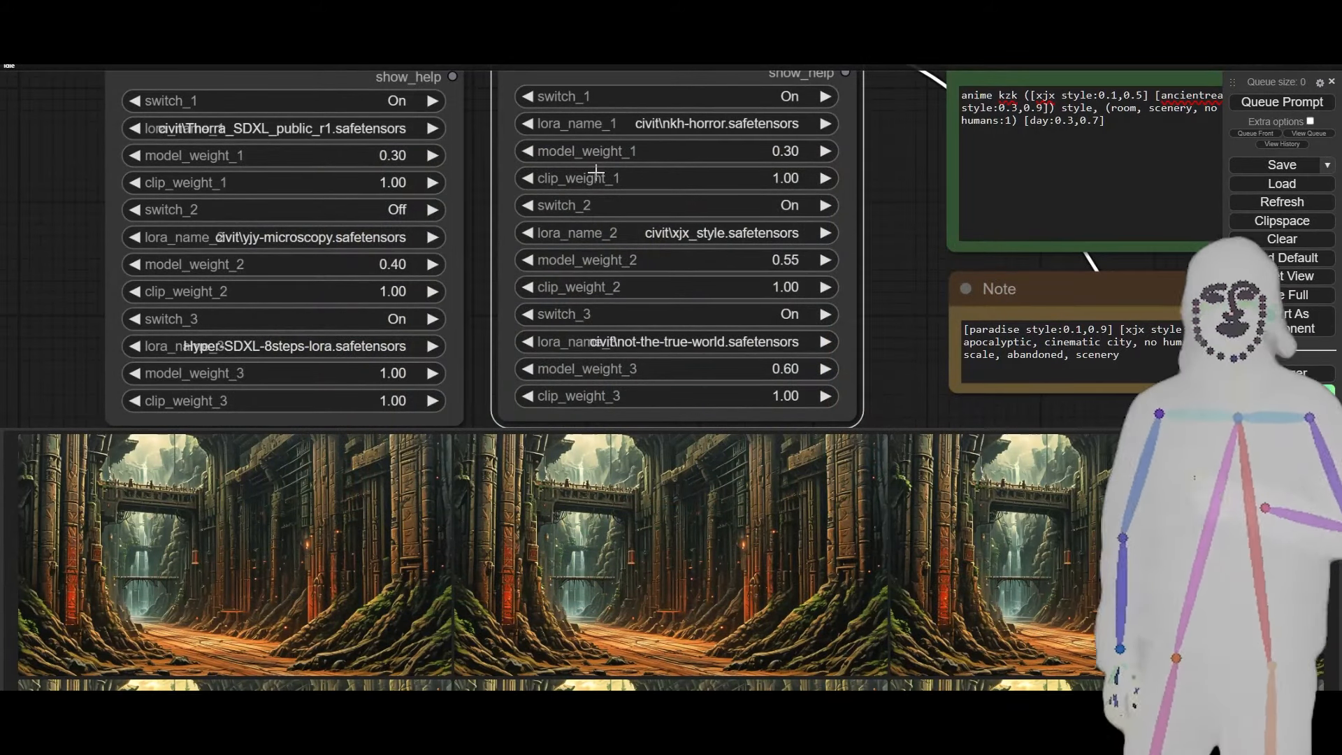
# - Set the not-the-true-world LoRA's model weight to 0.55 and the xjx_style LoRA's to 0.50
pyautogui.click(528, 369)
pyautogui.click(529, 369)
pyautogui.click(528, 369)
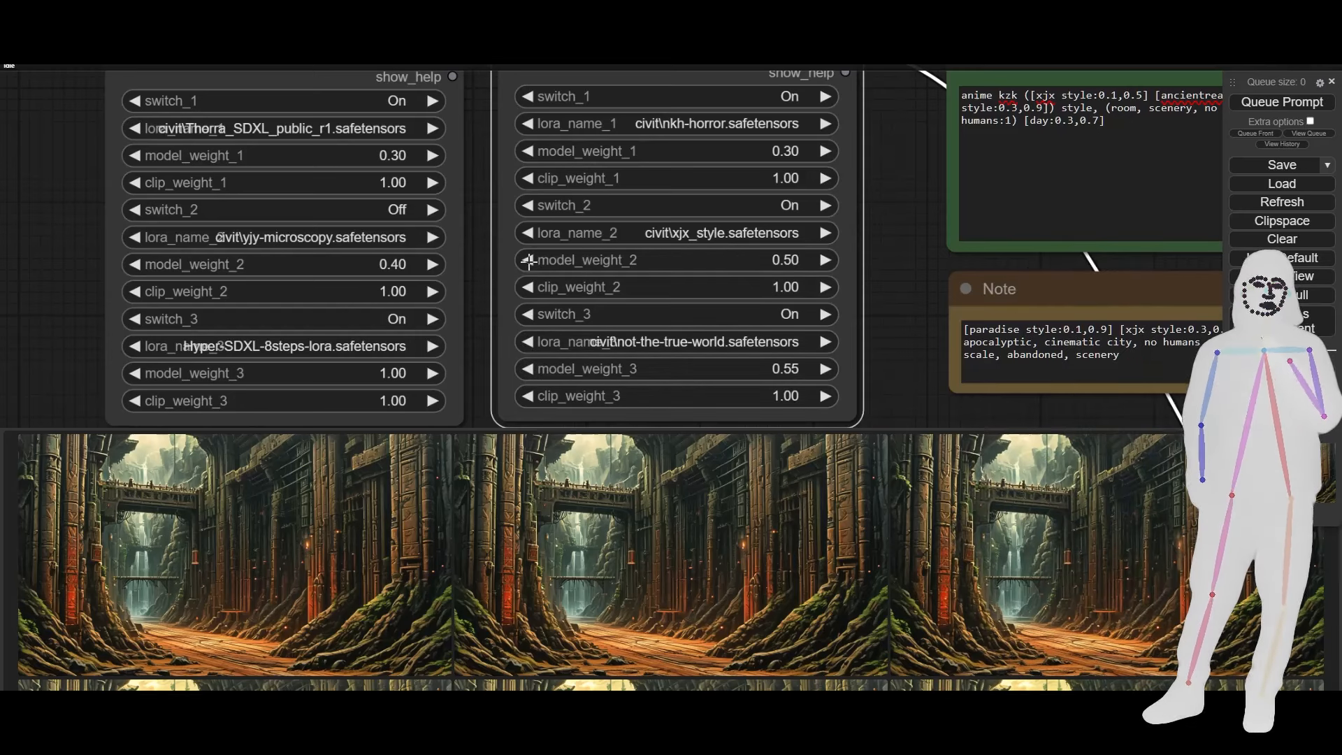
# - Generate another image with the adjusted xjx_style and not-the-true-world weights and examine it enlarged
pyautogui.click(1283, 102)
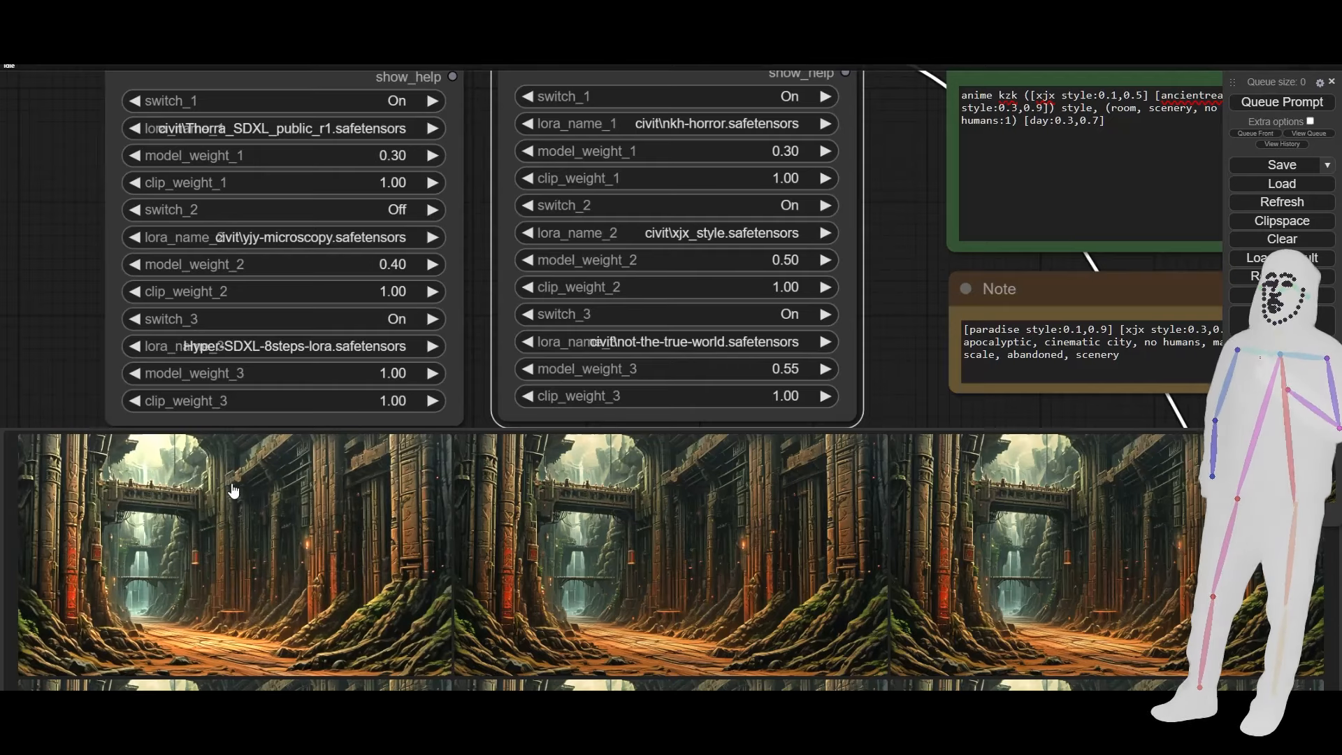
pyautogui.click(233, 495)
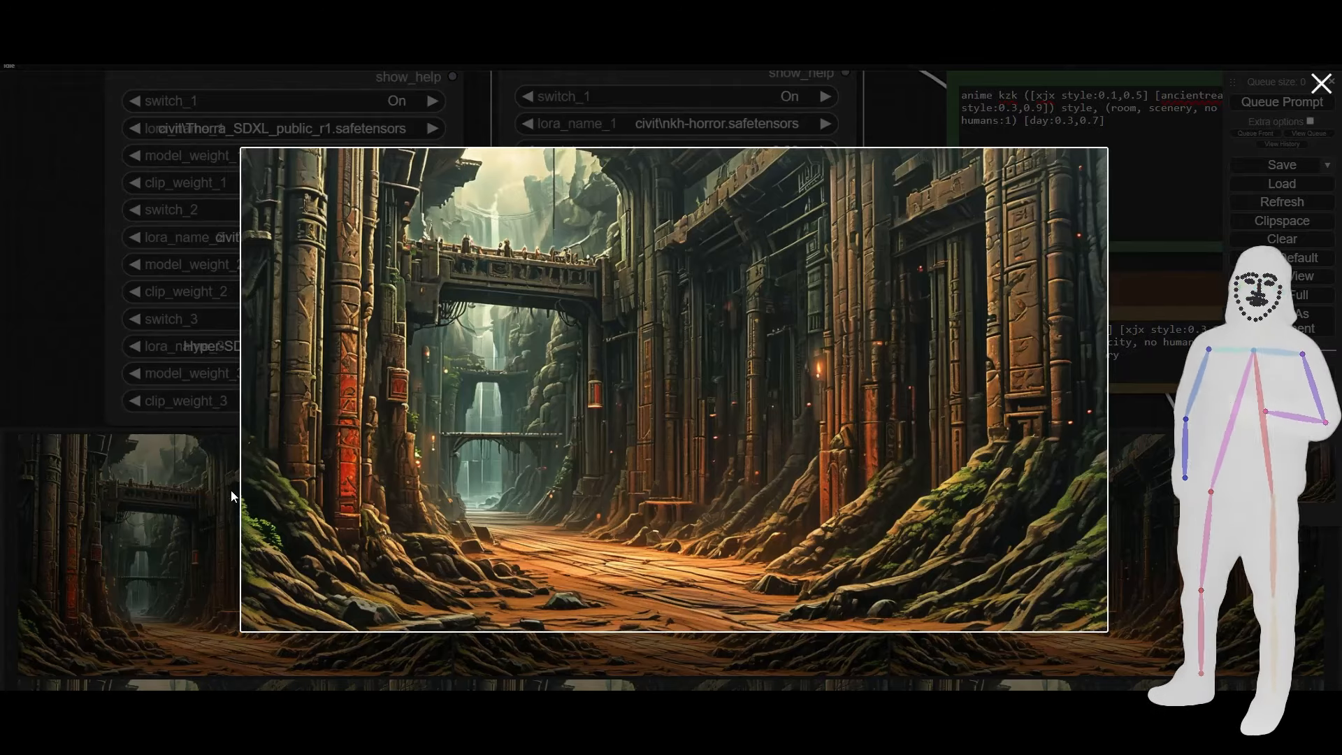
pyautogui.click(63, 347)
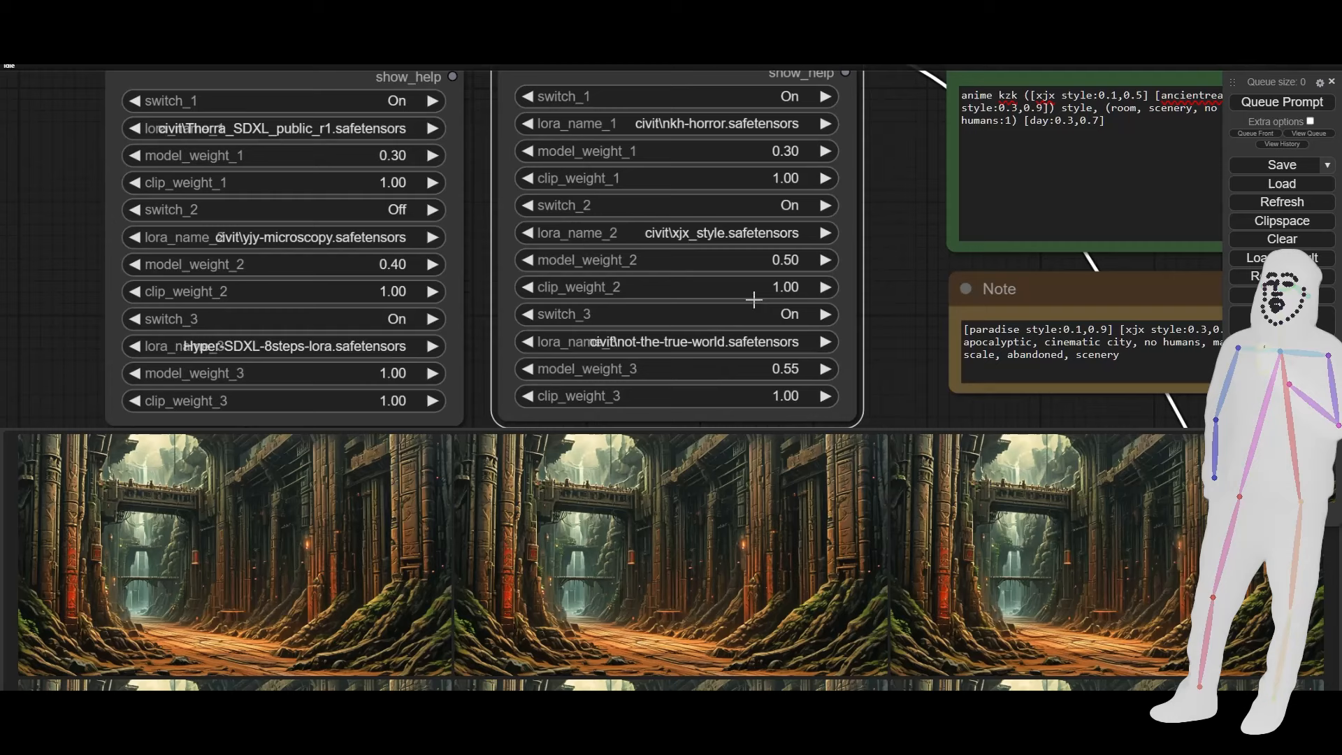
# - Switch off the not-the-true-world LoRA, generate an image without it, and examine the result enlarged
pyautogui.click(1275, 101)
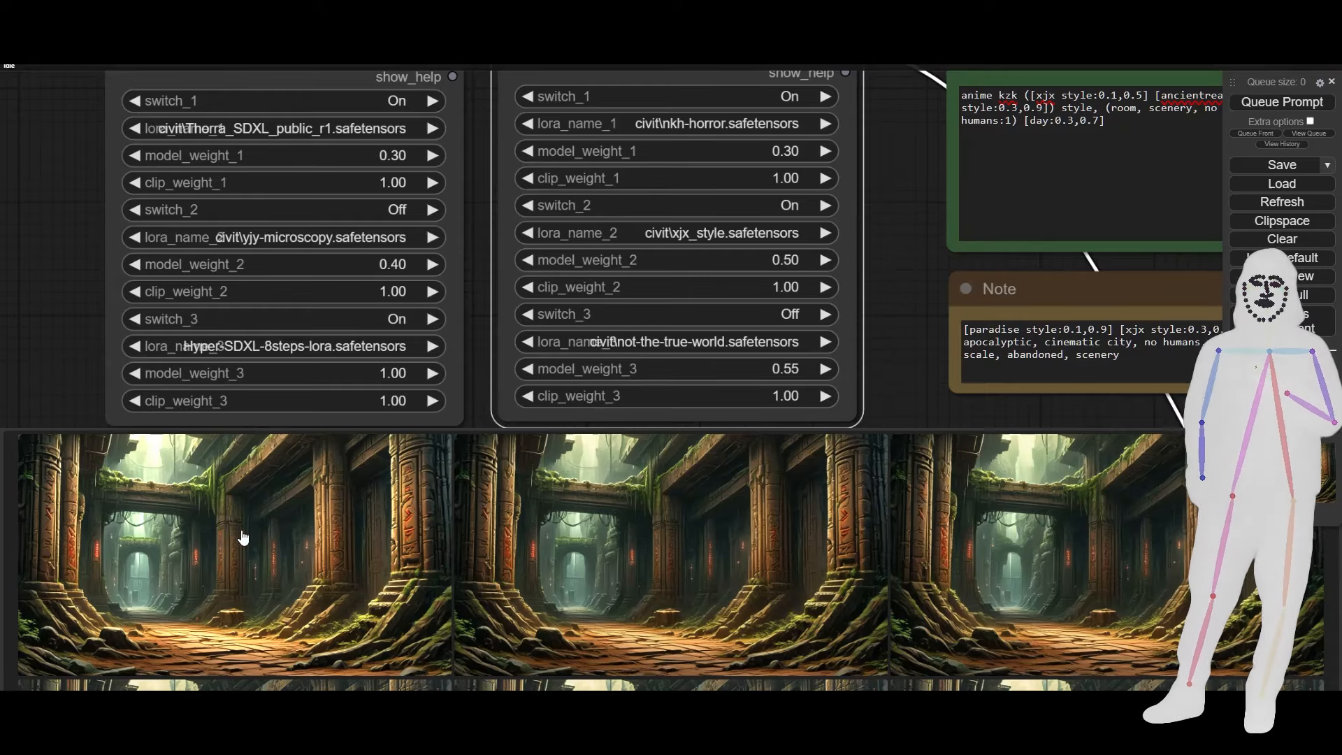
pyautogui.click(243, 537)
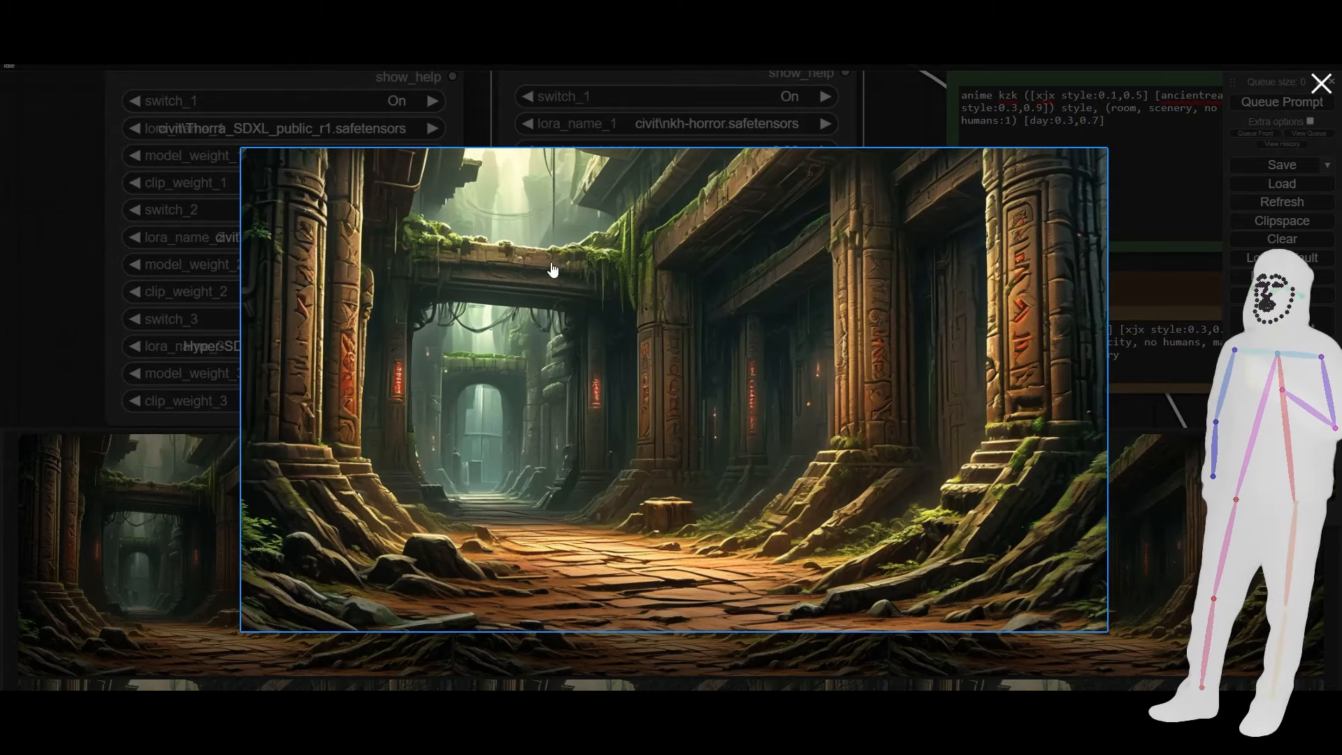
pyautogui.click(74, 366)
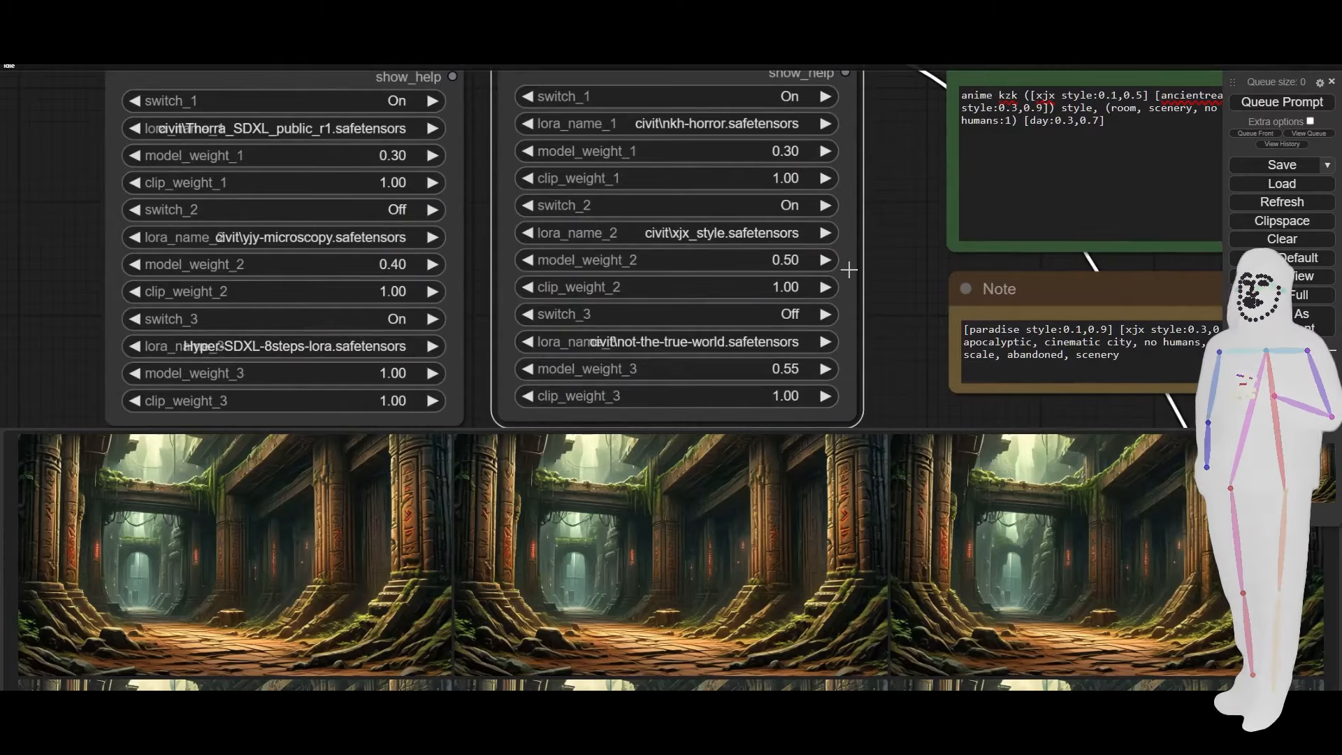
# - Switch the not-the-true-world LoRA back on, regenerate the image, and compare the enlarged results with and without it
pyautogui.click(1282, 102)
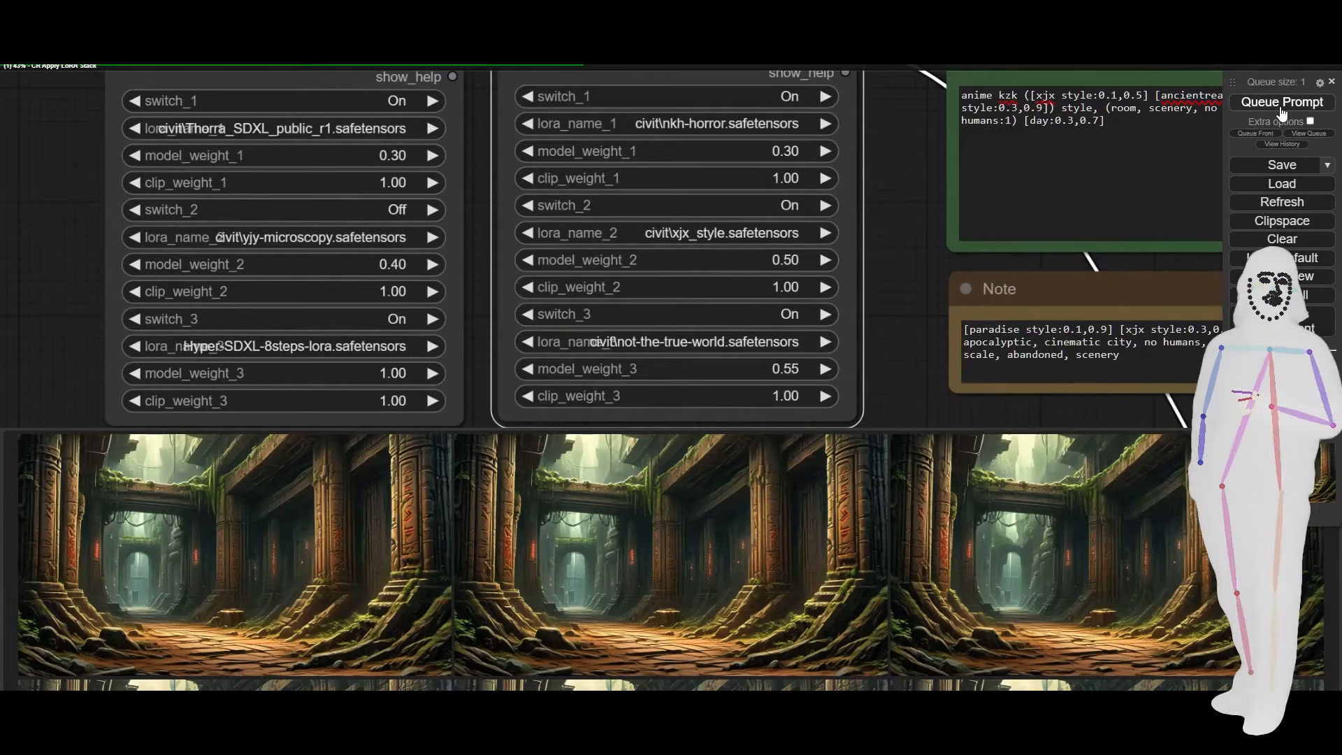
pyautogui.click(428, 539)
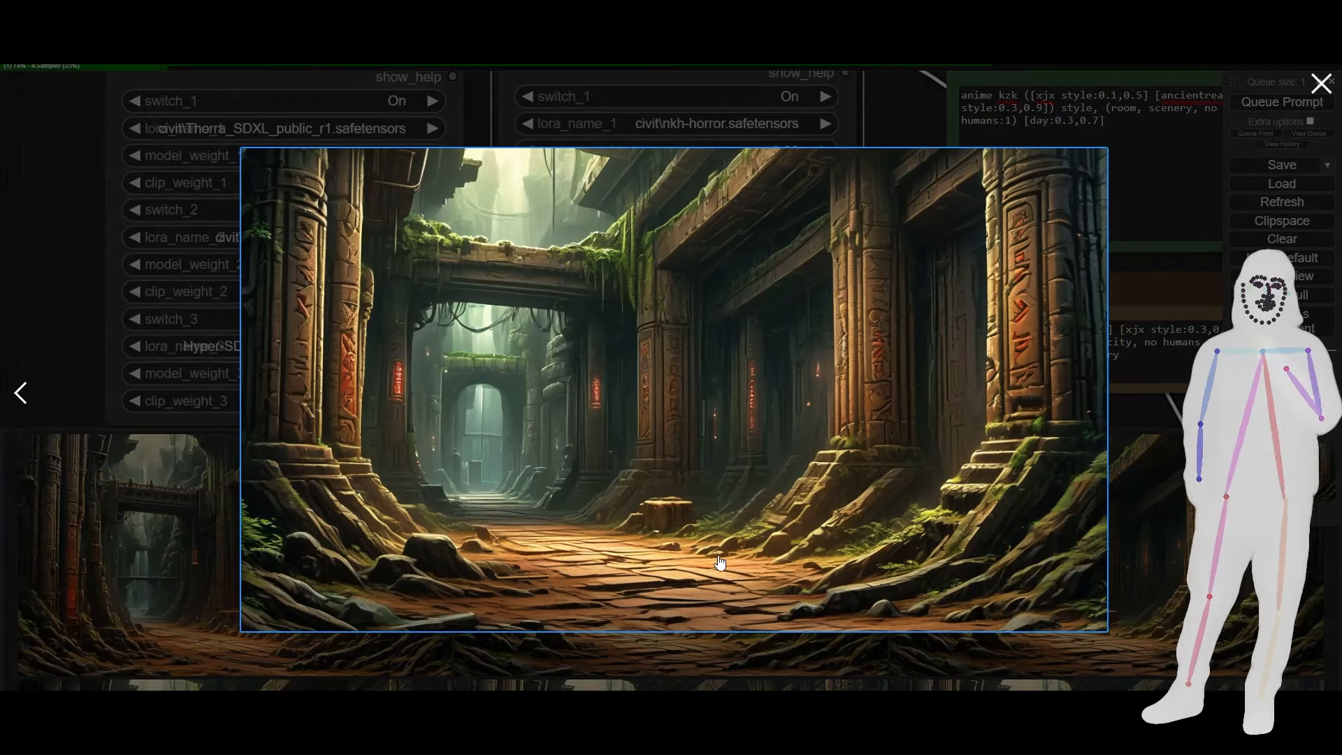
pyautogui.click(147, 540)
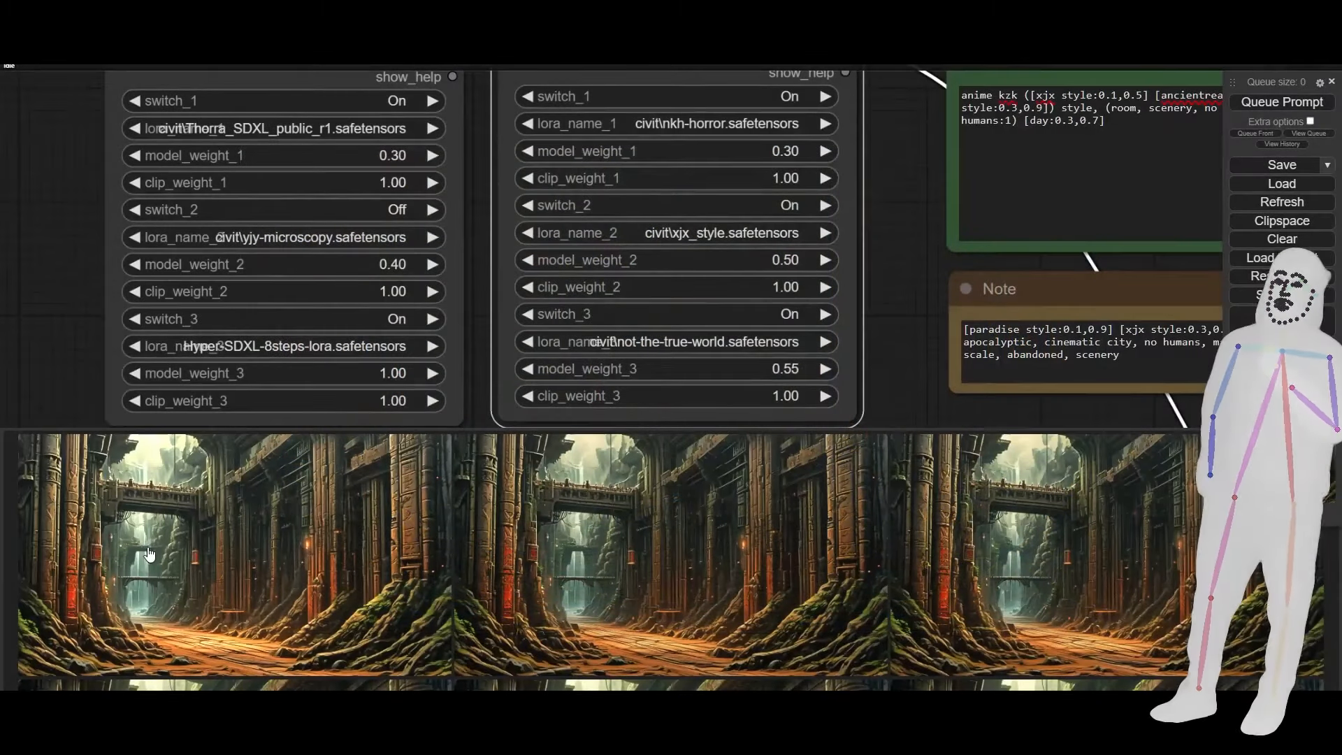
pyautogui.click(151, 563)
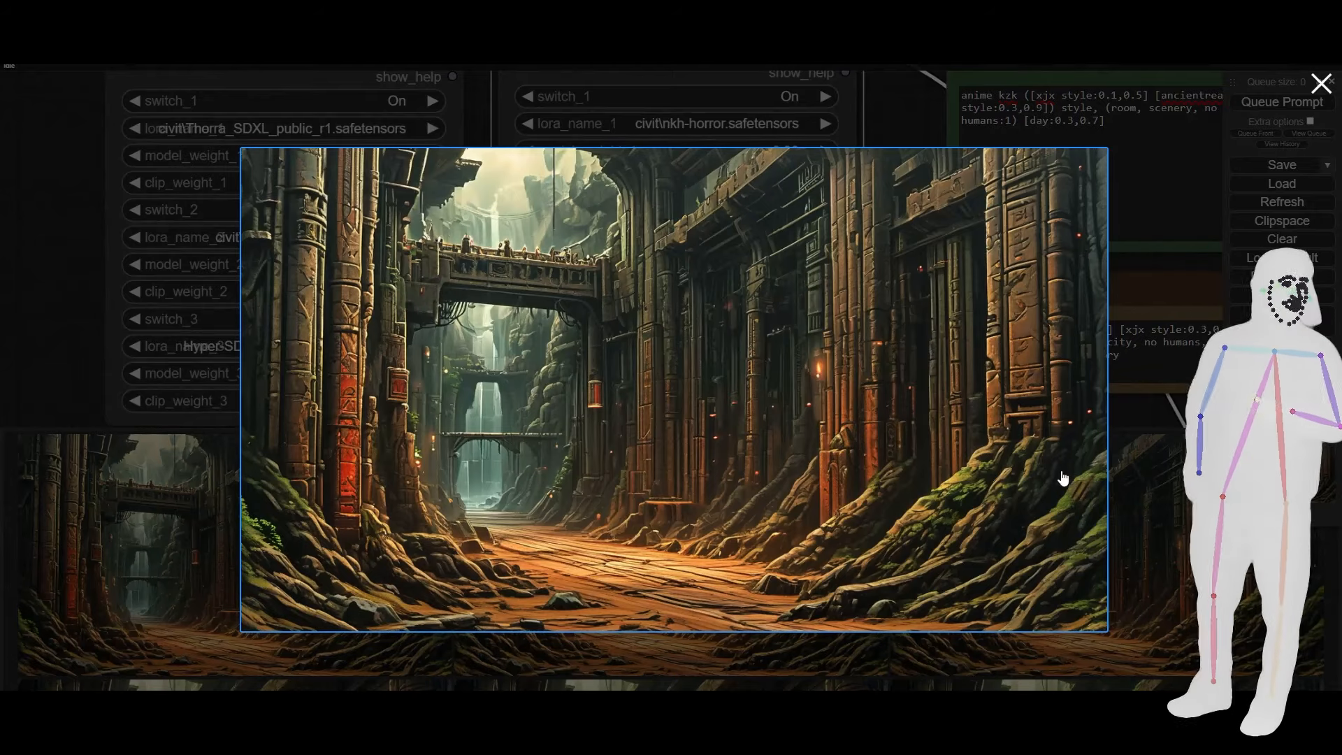
pyautogui.click(1133, 482)
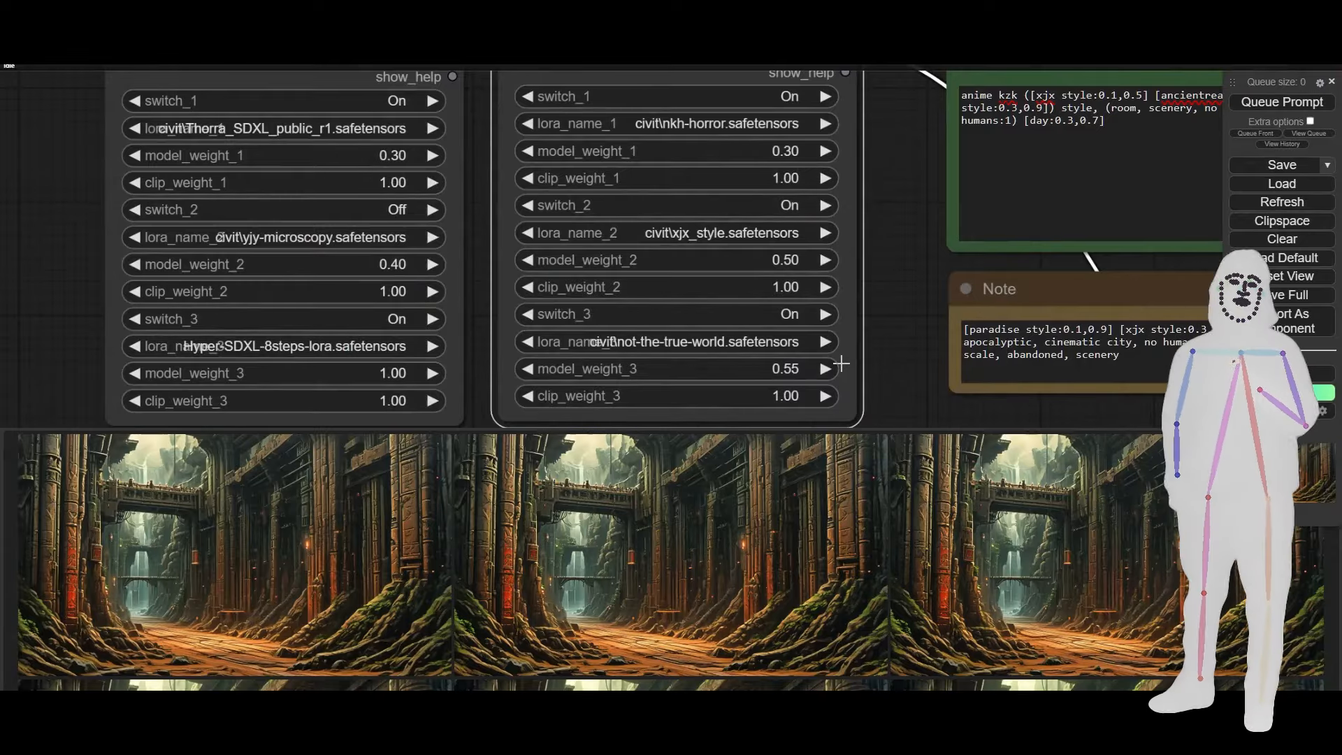
# - Check the alternating-prompt entry in the scheduling syntax documentation and copy the ([paradise|ancientrealm:0.05] style) line from the note of style schedules
pyautogui.moveTo(907, 232); pyautogui.dragTo(0, 659)
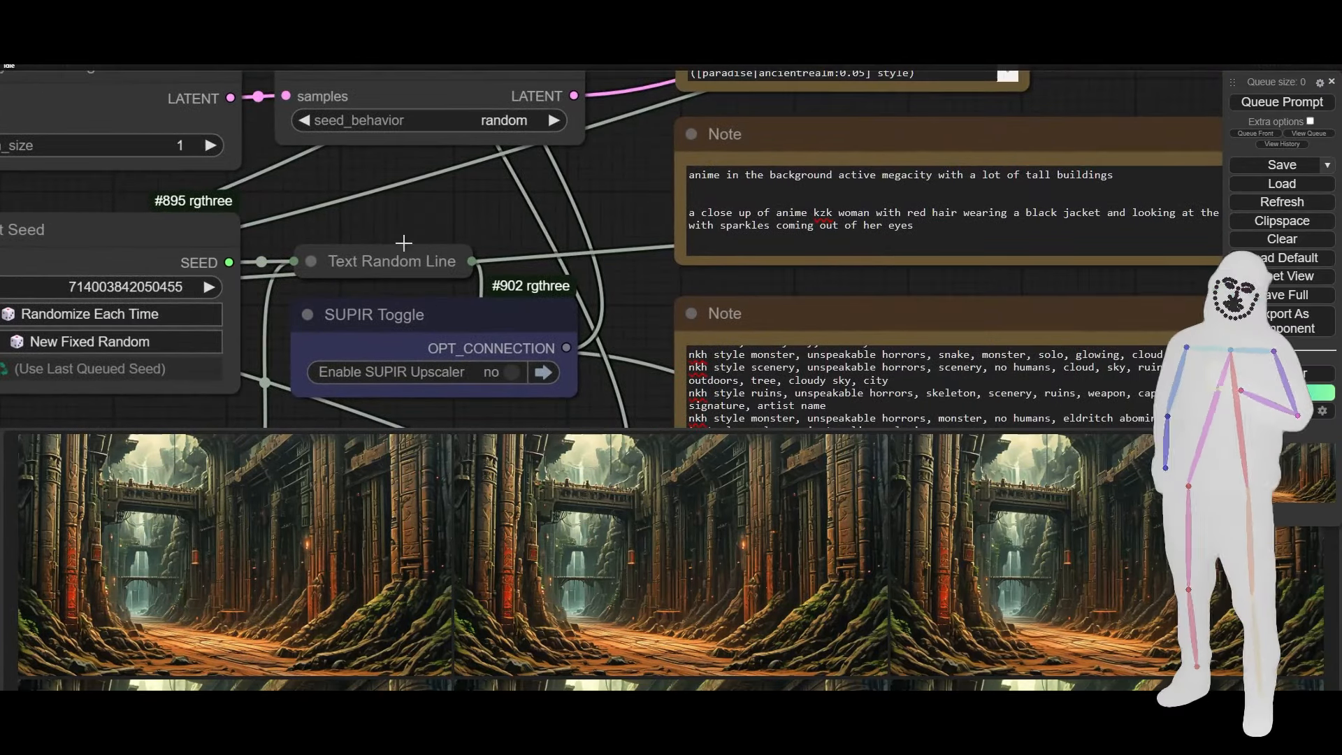
pyautogui.moveTo(534, 218); pyautogui.dragTo(368, 349)
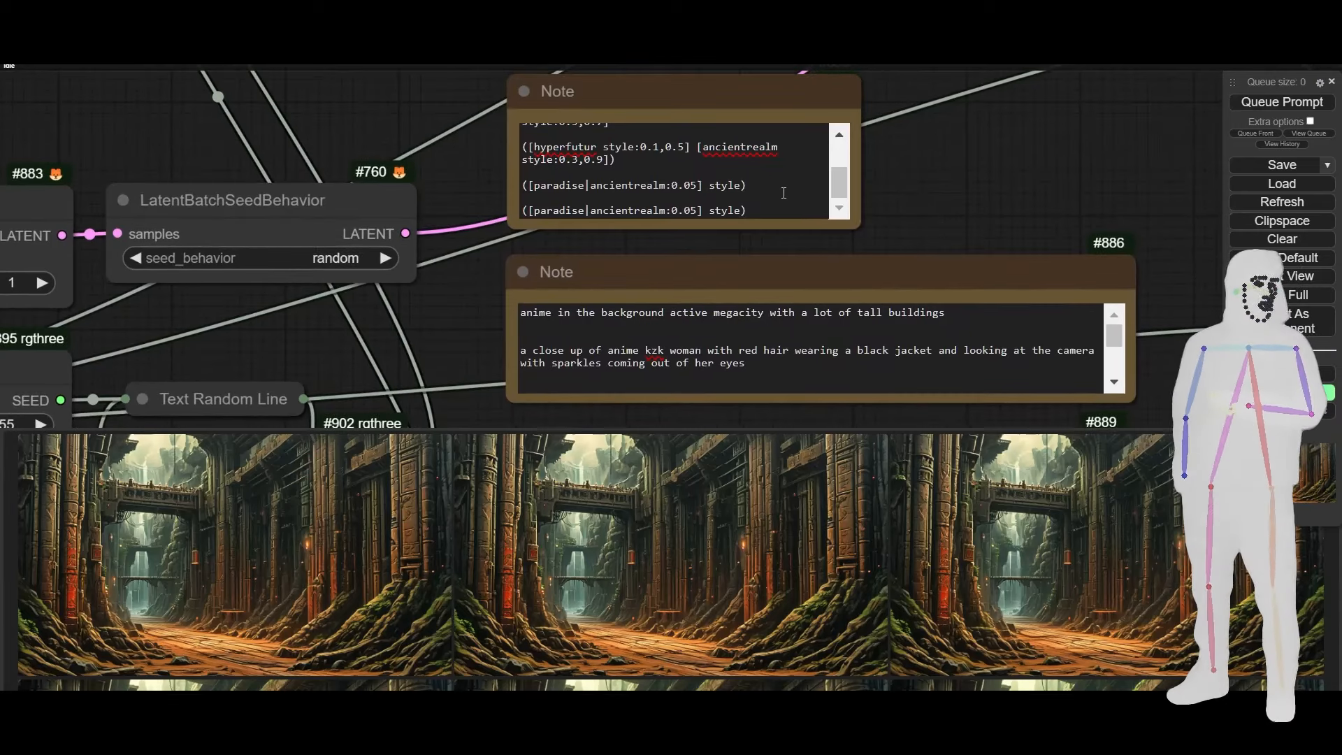
pyautogui.moveTo(755, 208); pyautogui.dragTo(536, 211)
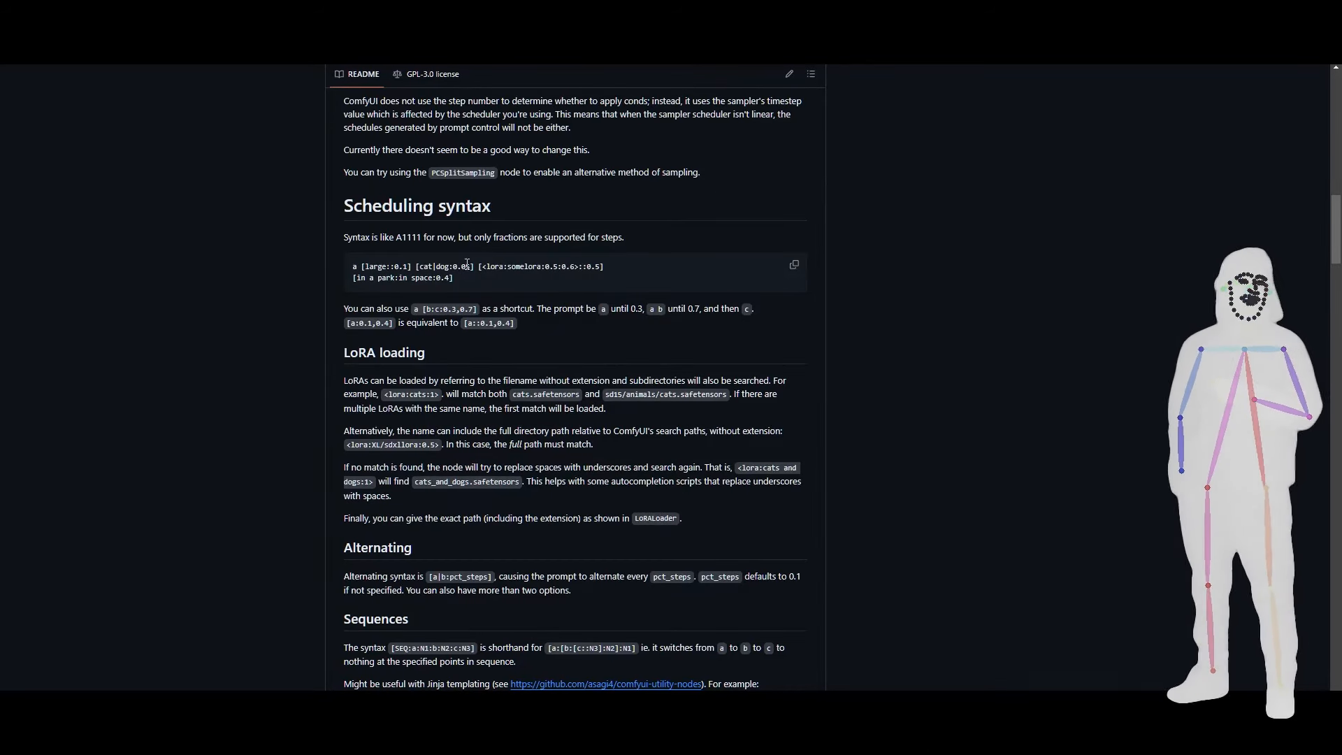
pyautogui.scroll(-6, 467, 263)
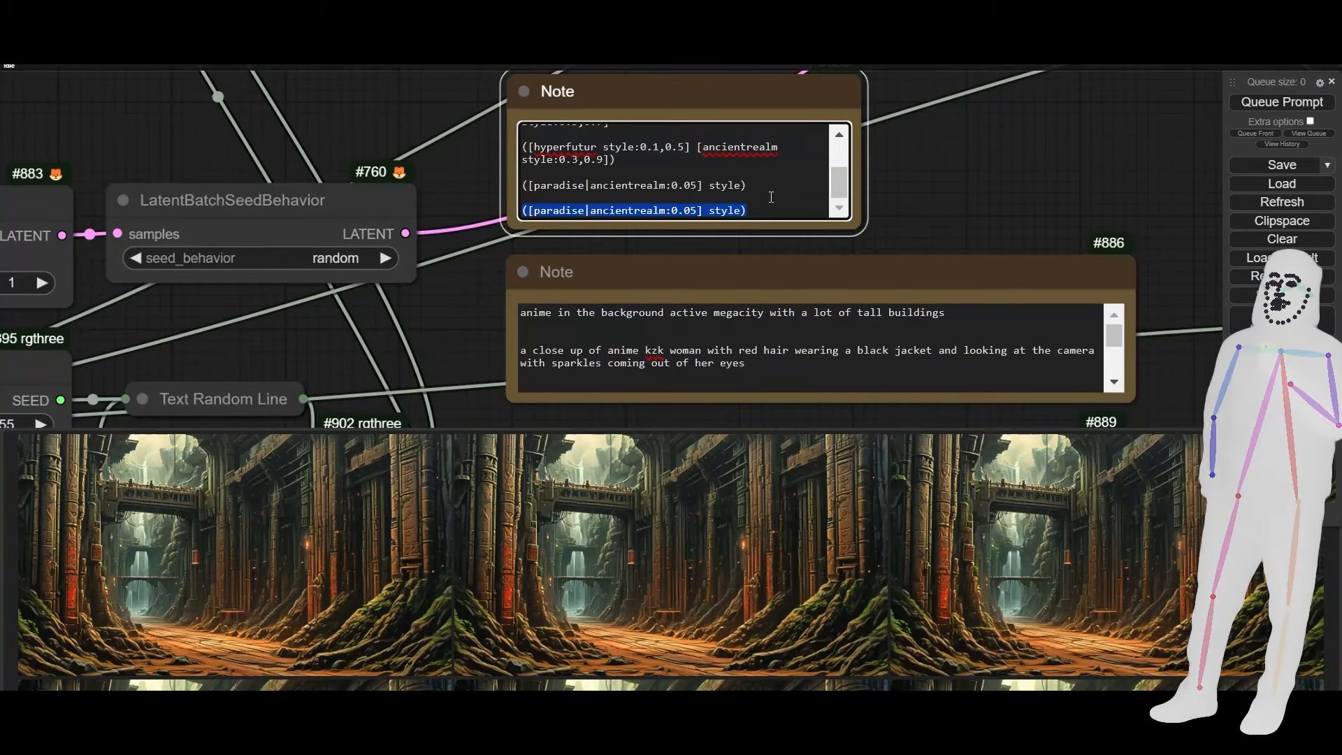
pyautogui.click(789, 208)
pyautogui.moveTo(764, 215); pyautogui.dragTo(515, 216)
pyautogui.hotkey('ctrl', 'c')
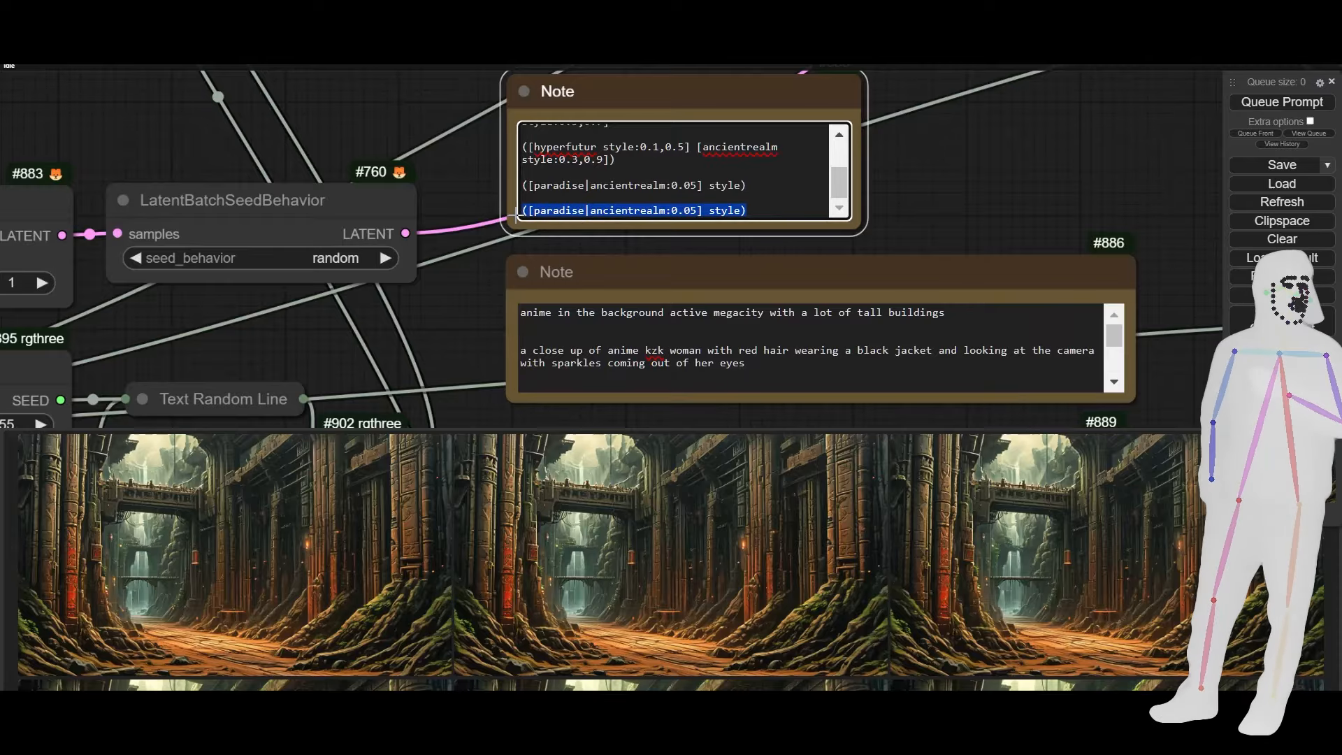
# - Replace the xjx and ancientrealm style schedule in the green prompt text box with ([paradise|ancientrealm:0.05] style)
pyautogui.moveTo(961, 206); pyautogui.dragTo(1042, 70)
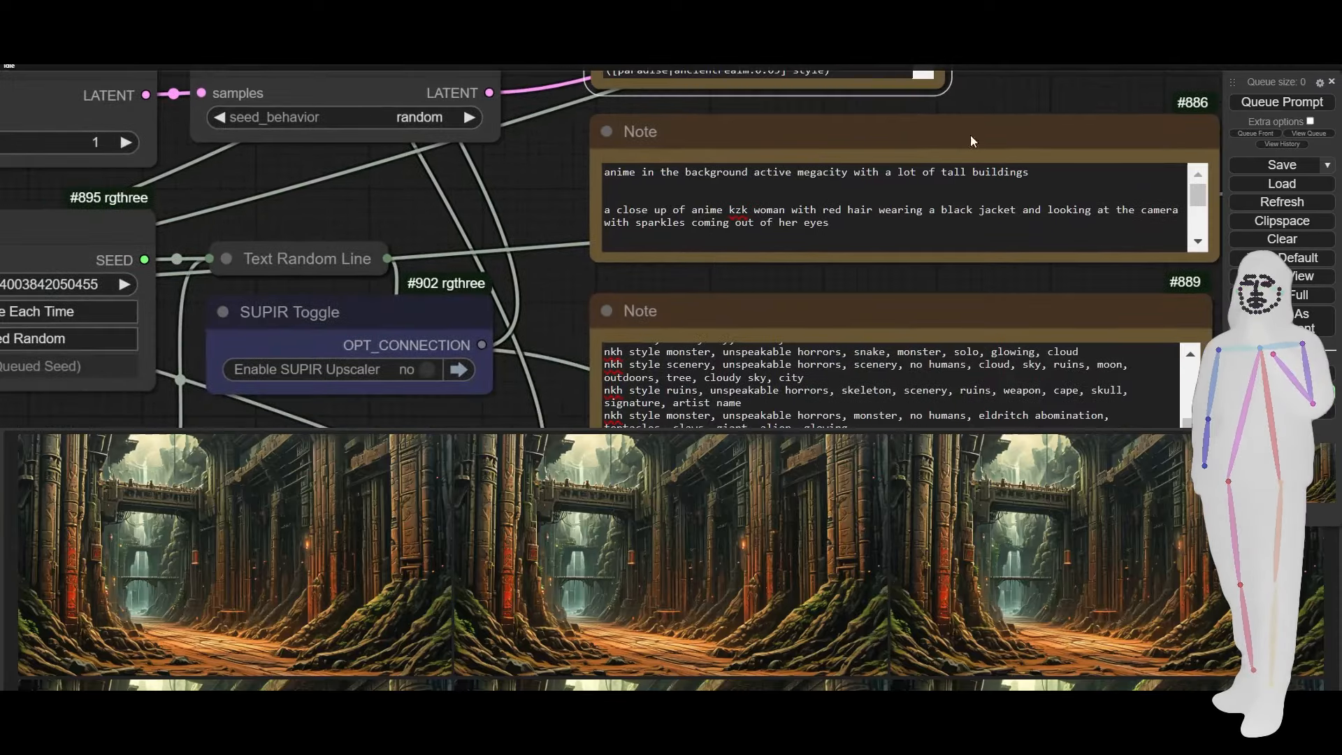
pyautogui.moveTo(546, 382); pyautogui.dragTo(817, 88)
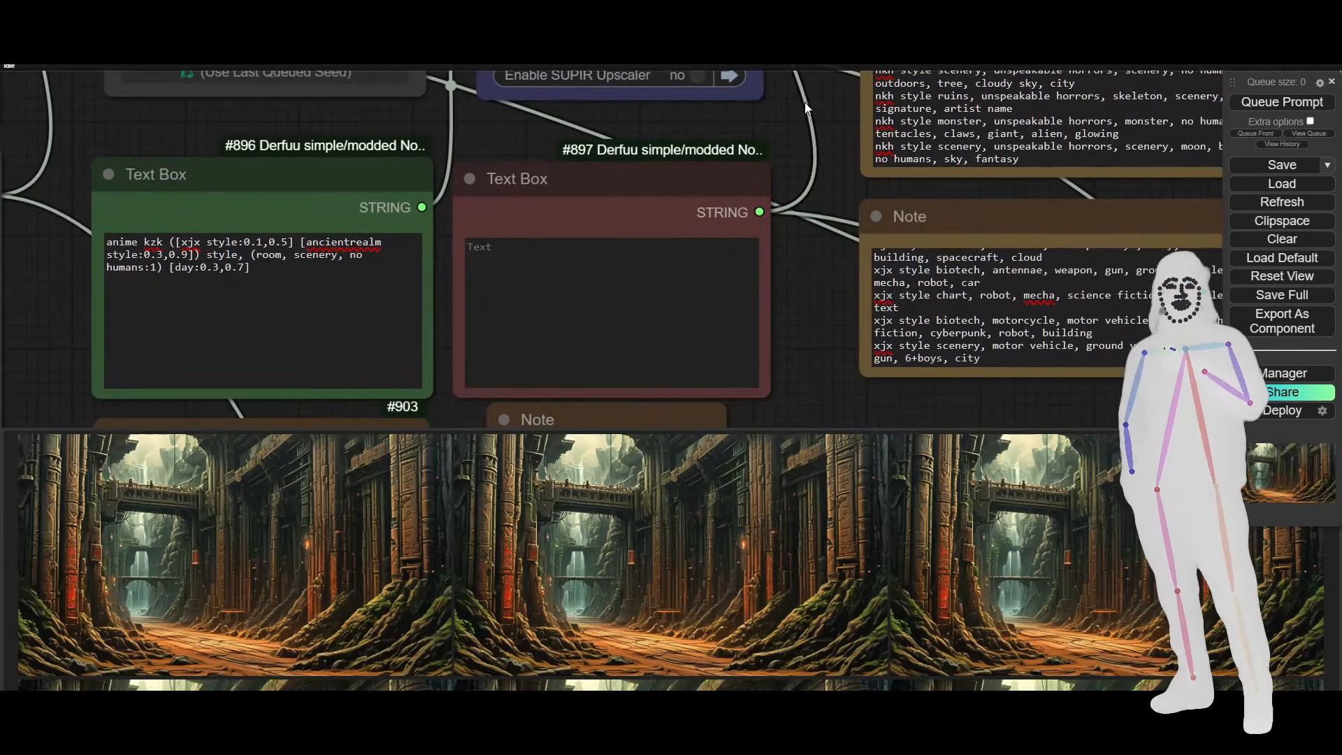
pyautogui.moveTo(60, 278); pyautogui.dragTo(363, 261)
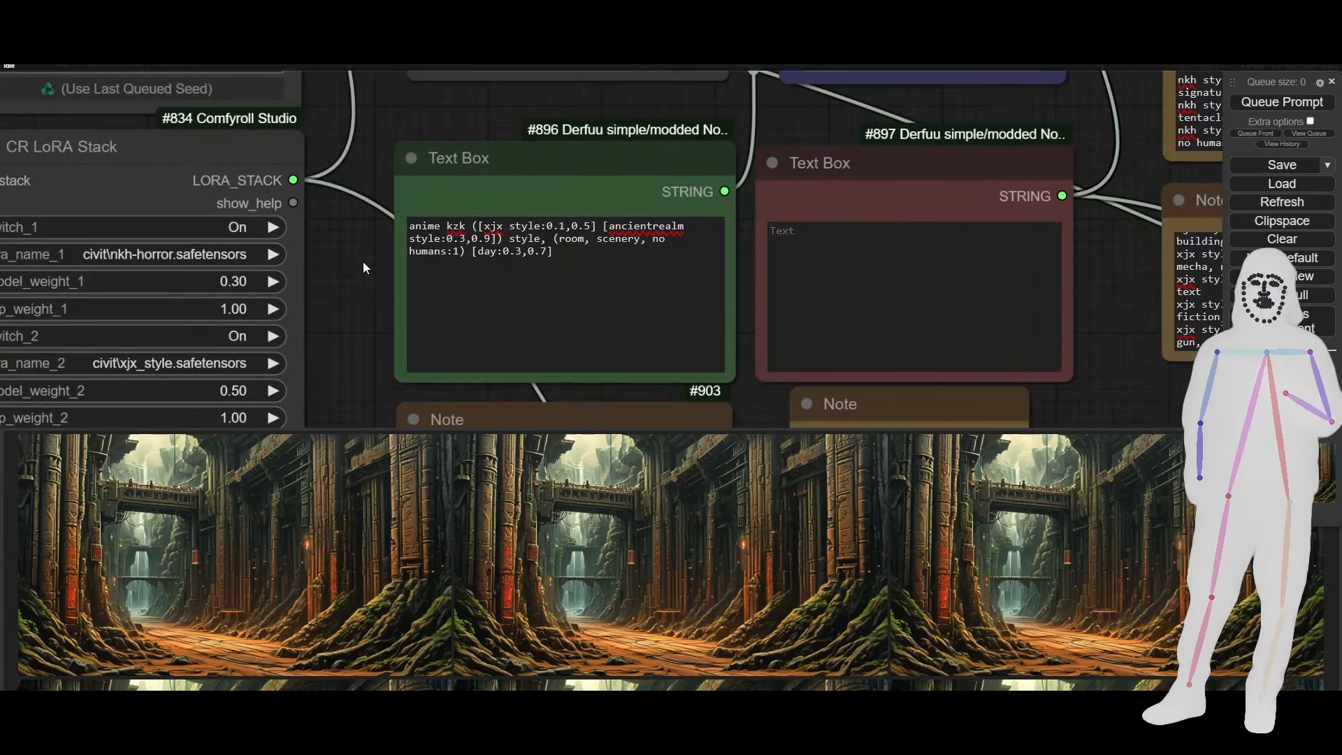
pyautogui.click(531, 267)
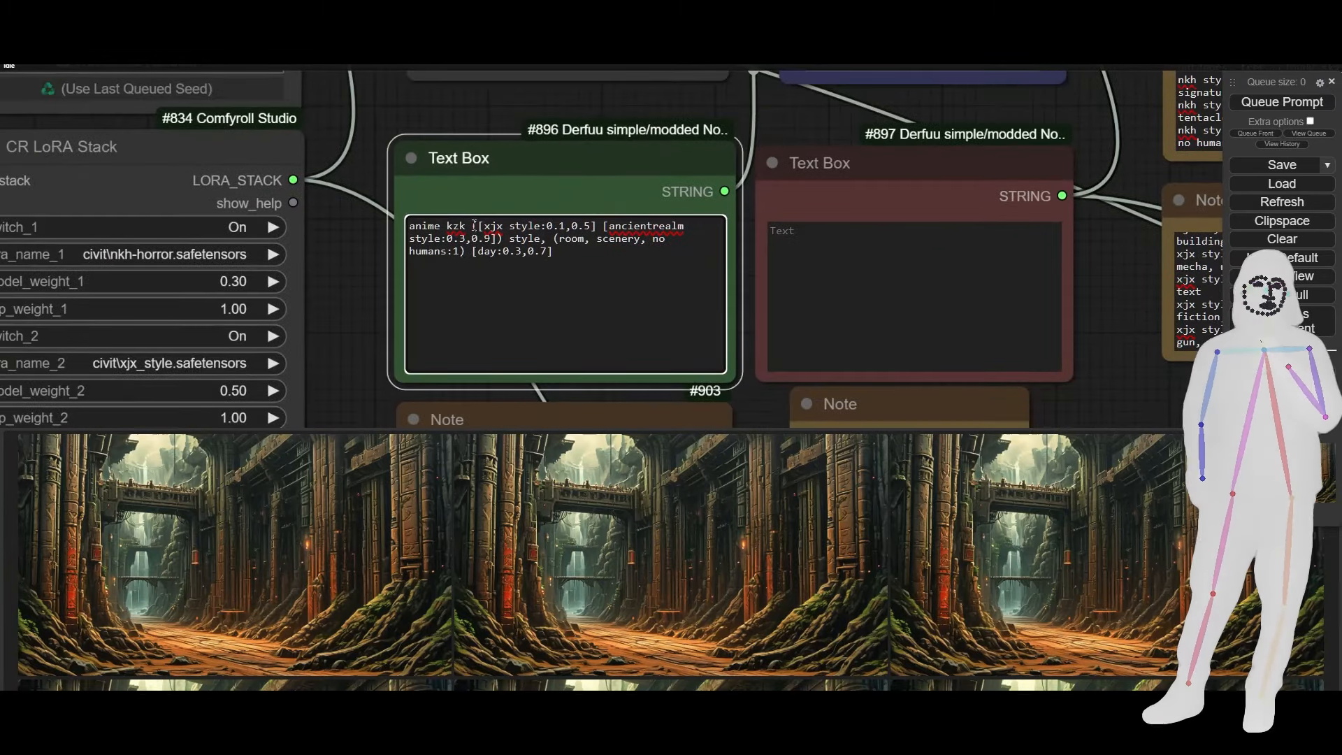
pyautogui.moveTo(474, 226); pyautogui.dragTo(493, 238)
pyautogui.hotkey('ctrl', 'v')
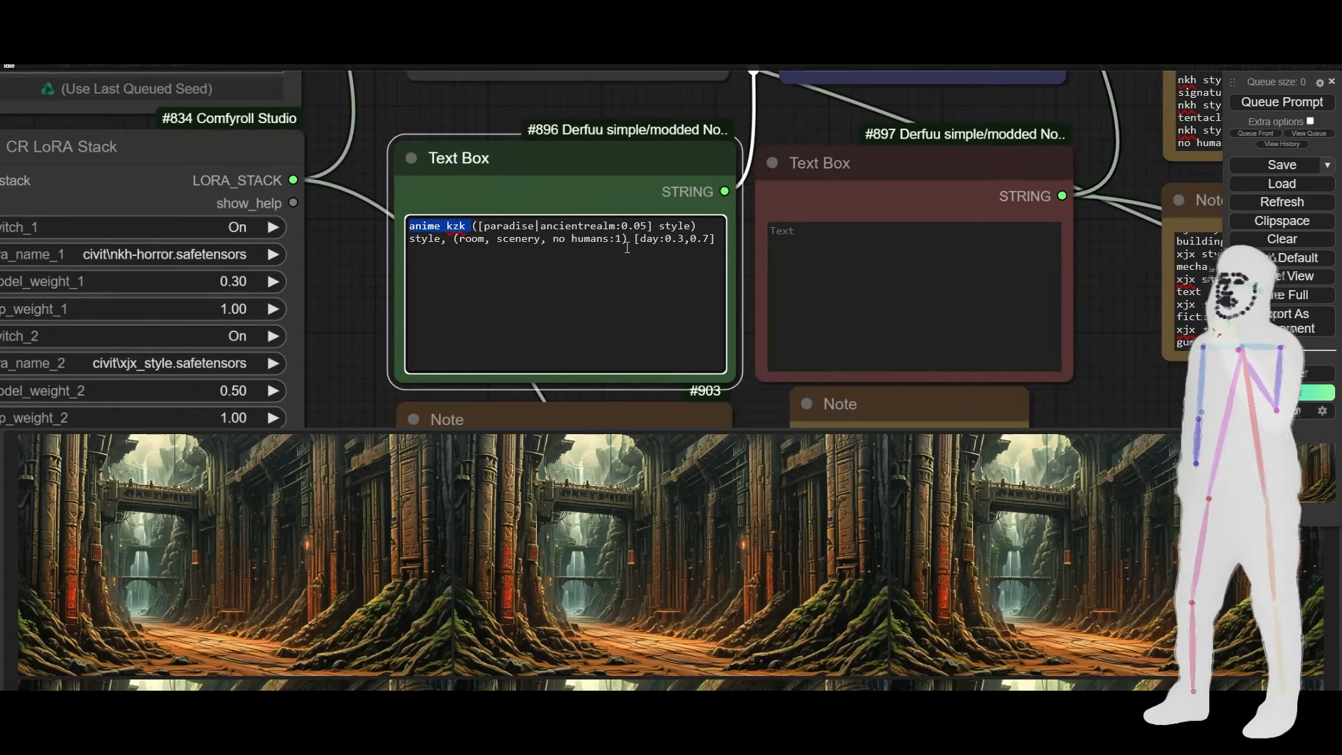
# - Remove the [day:0.3,0.7] schedule and the parentheses with the :1 weight around the scenery terms in the prompt
pyautogui.moveTo(634, 241); pyautogui.dragTo(705, 240)
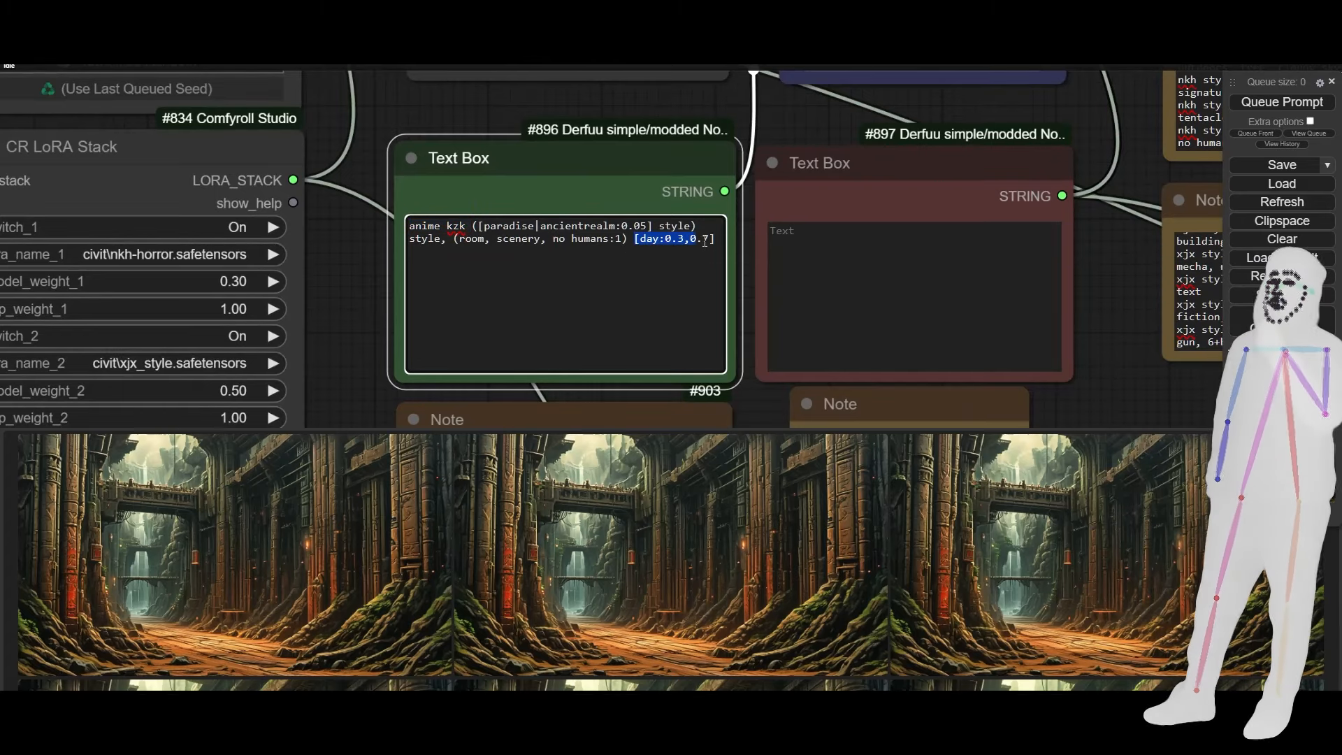
pyautogui.press('BackSpace')
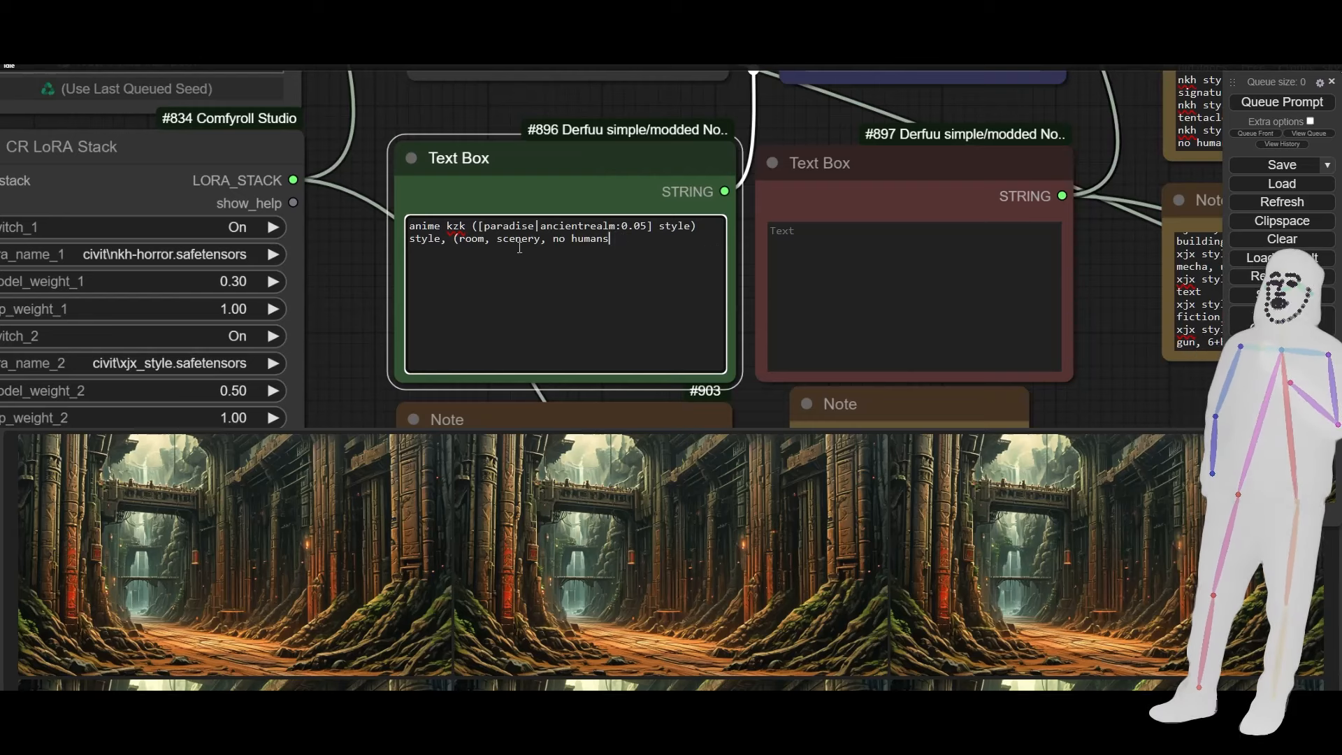
pyautogui.click(455, 241)
pyautogui.press('BackSpace')
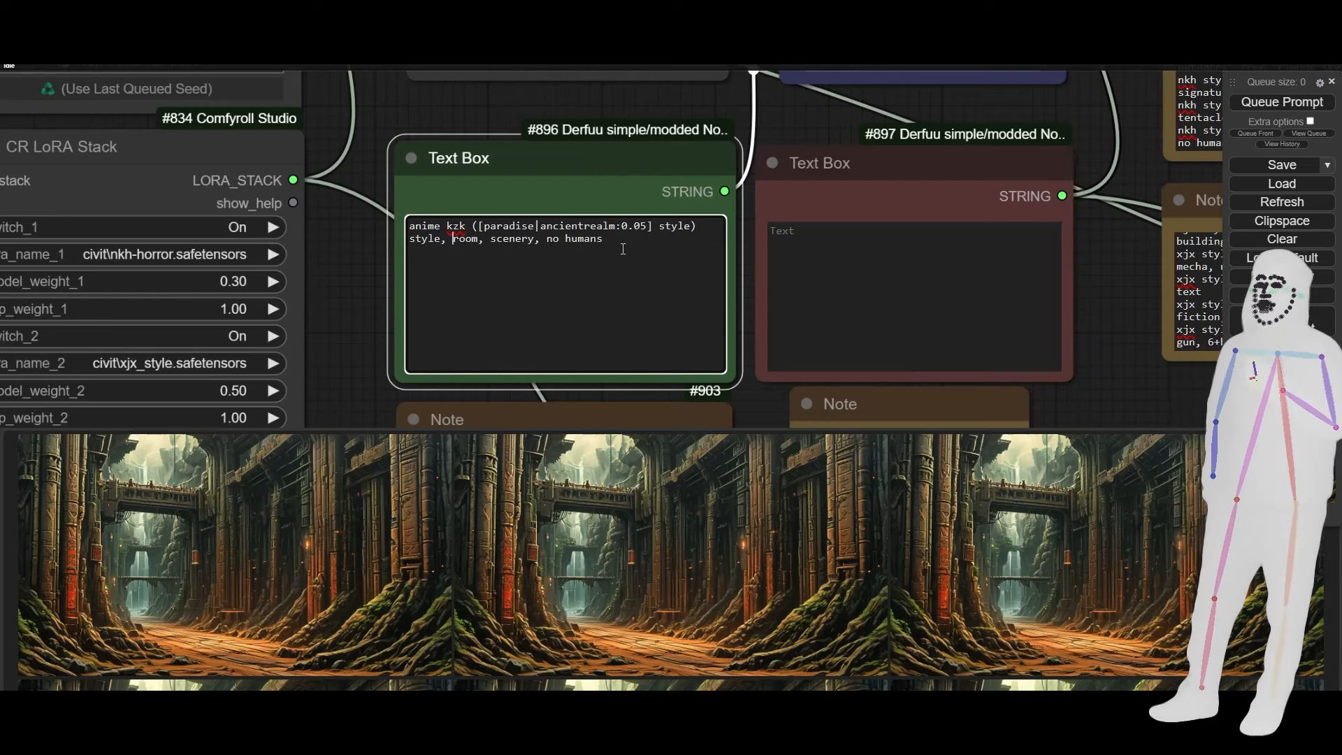
# - Delete the duplicate "style," and the word "room," so the prompt ends with "scenery, no humans"
pyautogui.press('BackSpace')
pyautogui.press('BackSpace')
pyautogui.press('BackSpace')
pyautogui.press('BackSpace')
pyautogui.press('BackSpace')
pyautogui.press('BackSpace')
pyautogui.press('BackSpace')
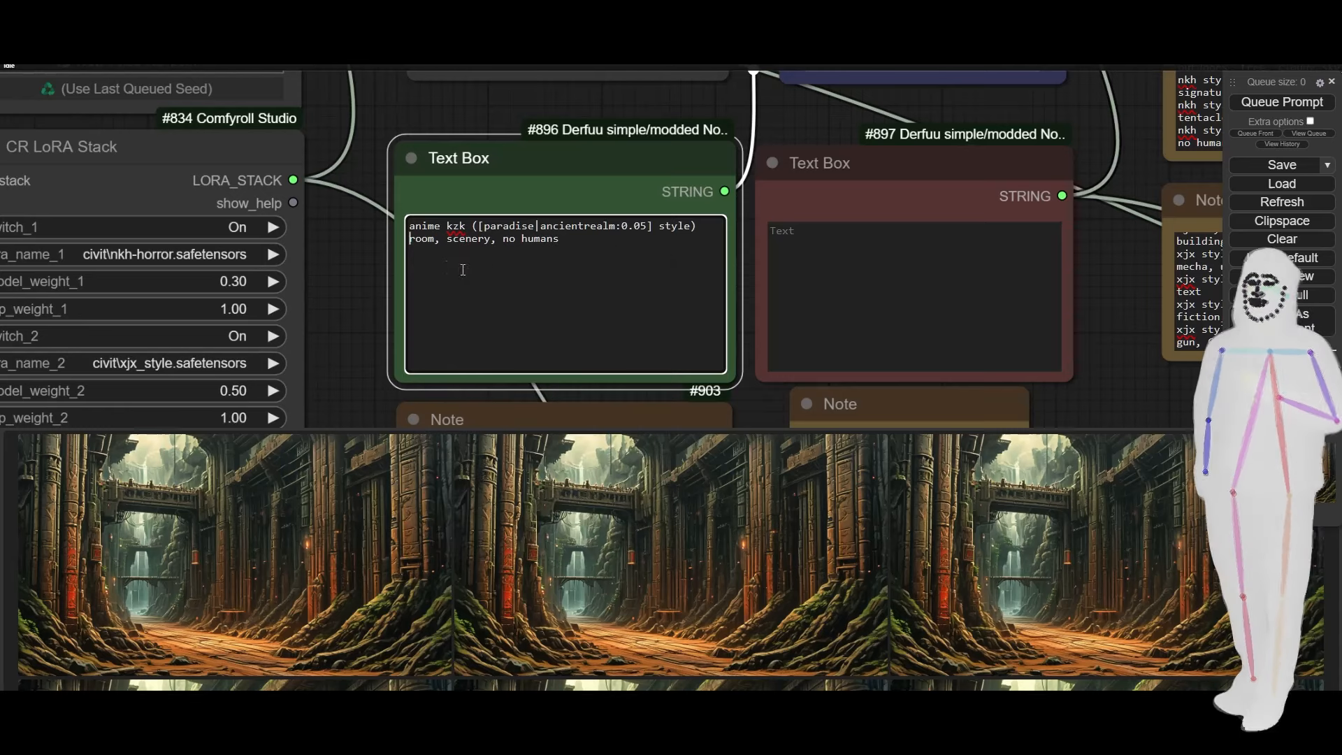
pyautogui.click(443, 244)
pyautogui.press('BackSpace')
pyautogui.press('BackSpace')
pyautogui.press('BackSpace')
pyautogui.press('BackSpace')
pyautogui.press('BackSpace')
pyautogui.press('BackSpace')
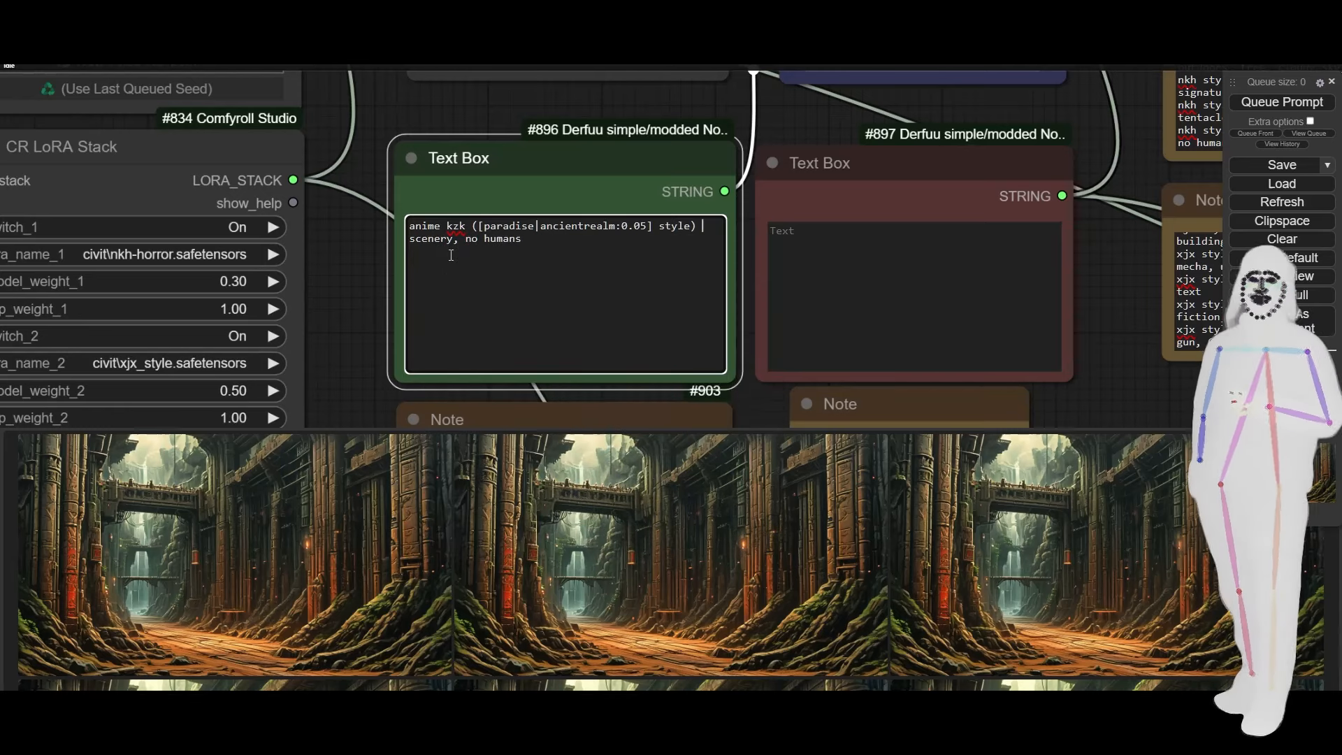
# - Generate an image with the alternating paradise and ancientrealm prompt and examine it enlarged
pyautogui.click(1266, 102)
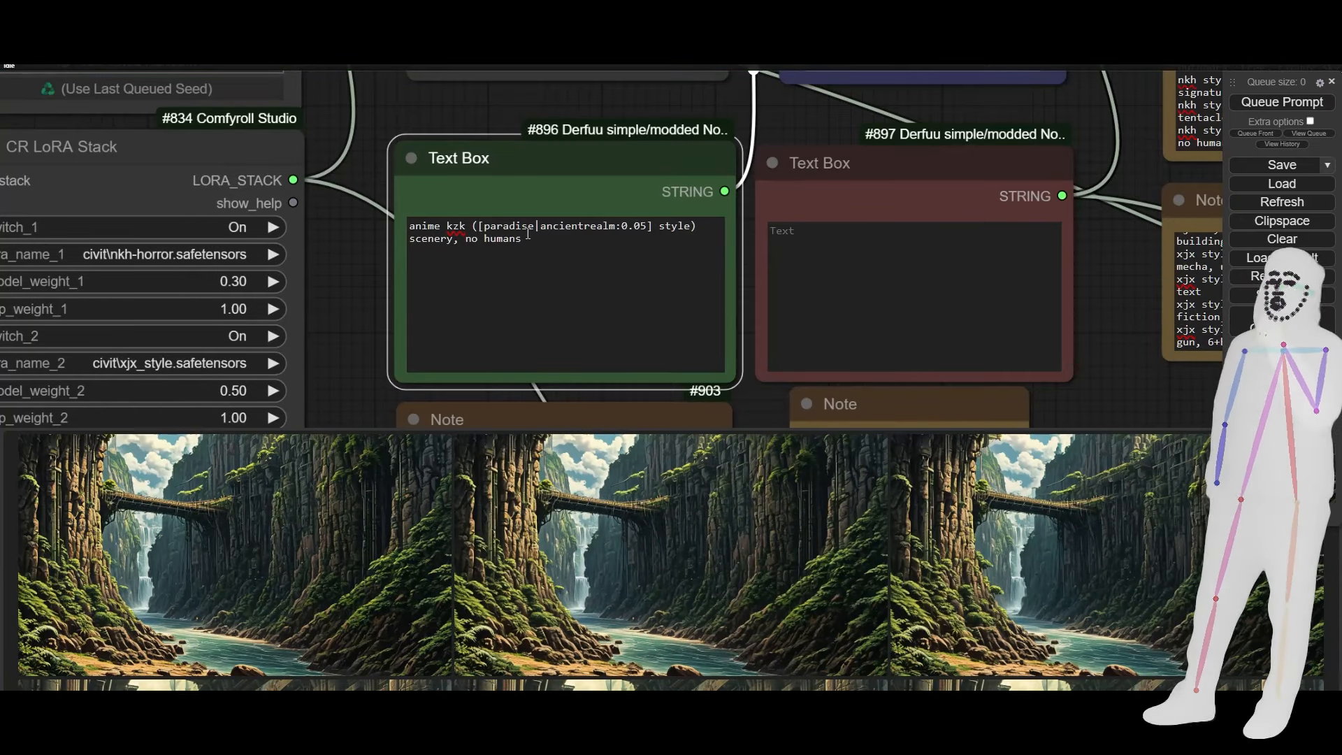
pyautogui.click(246, 499)
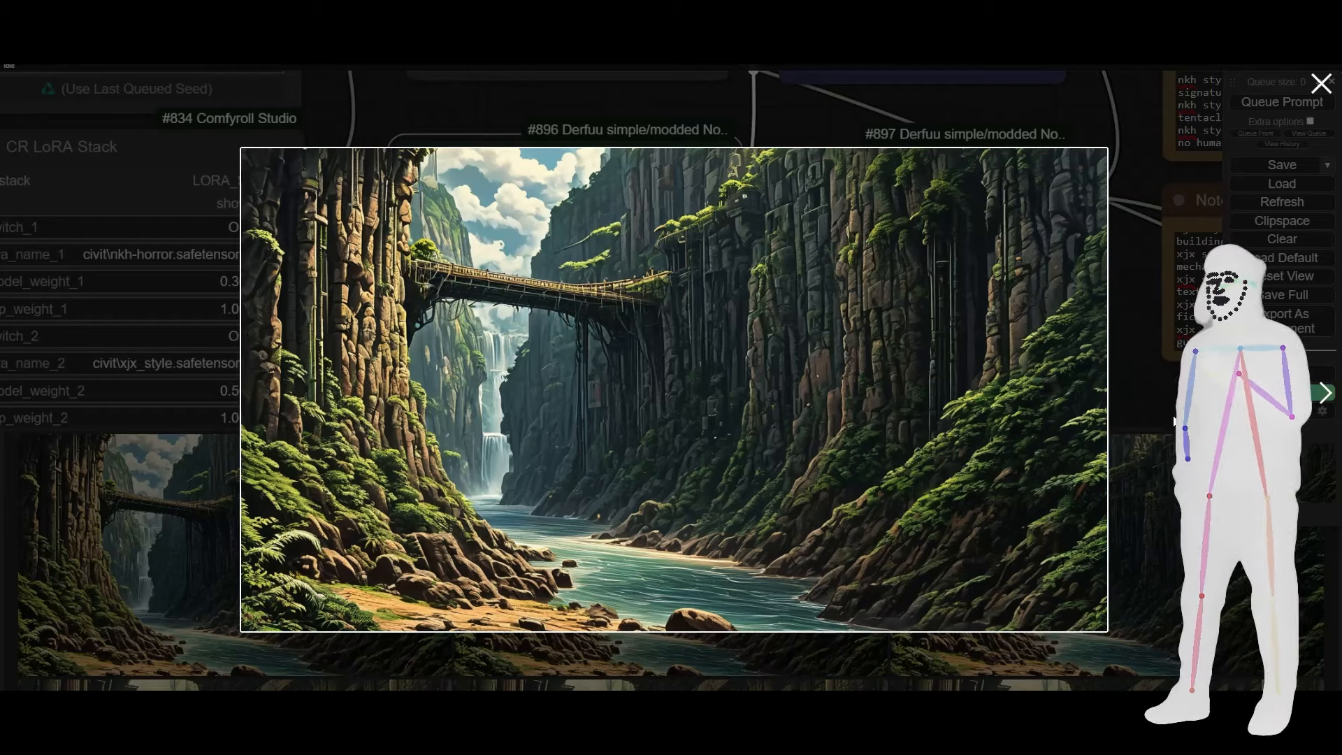
pyautogui.click(1171, 407)
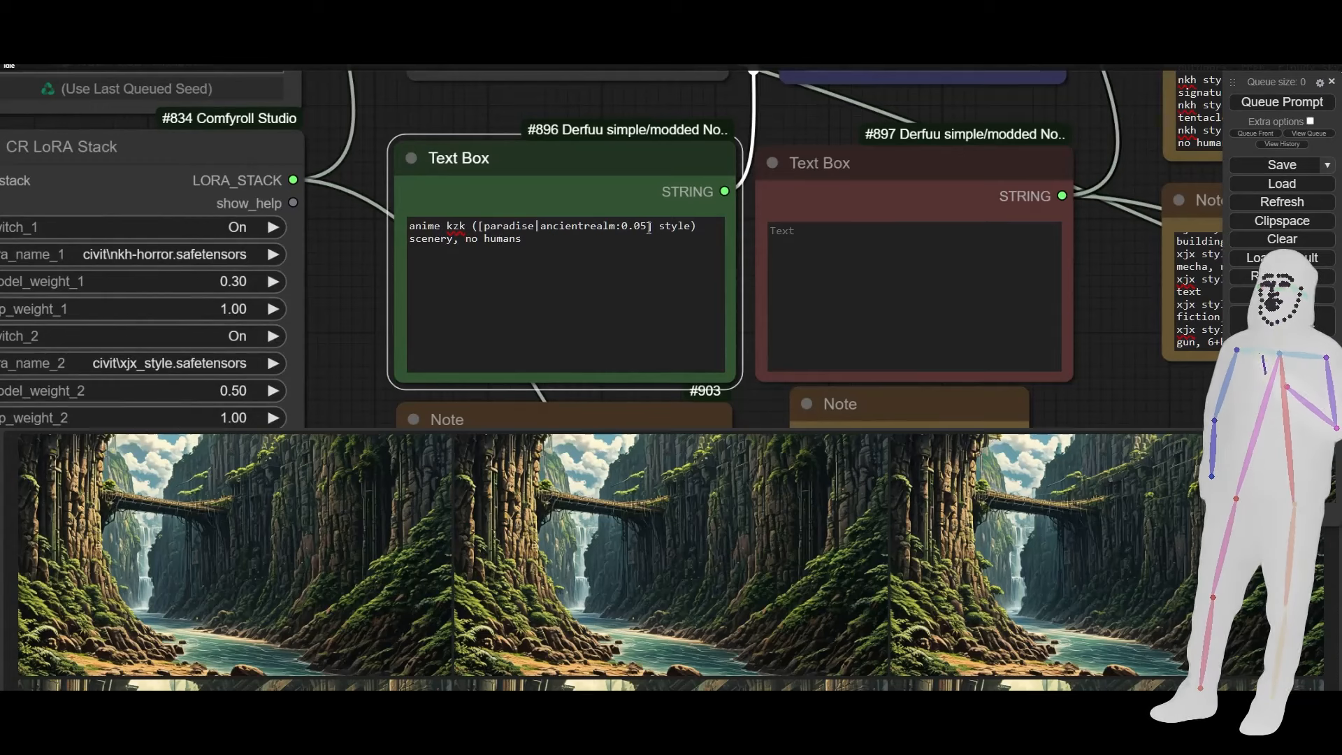
# - Set the alternation step of the paradise|ancientrealm term in the prompt to 0.2
pyautogui.moveTo(648, 225); pyautogui.dragTo(479, 226)
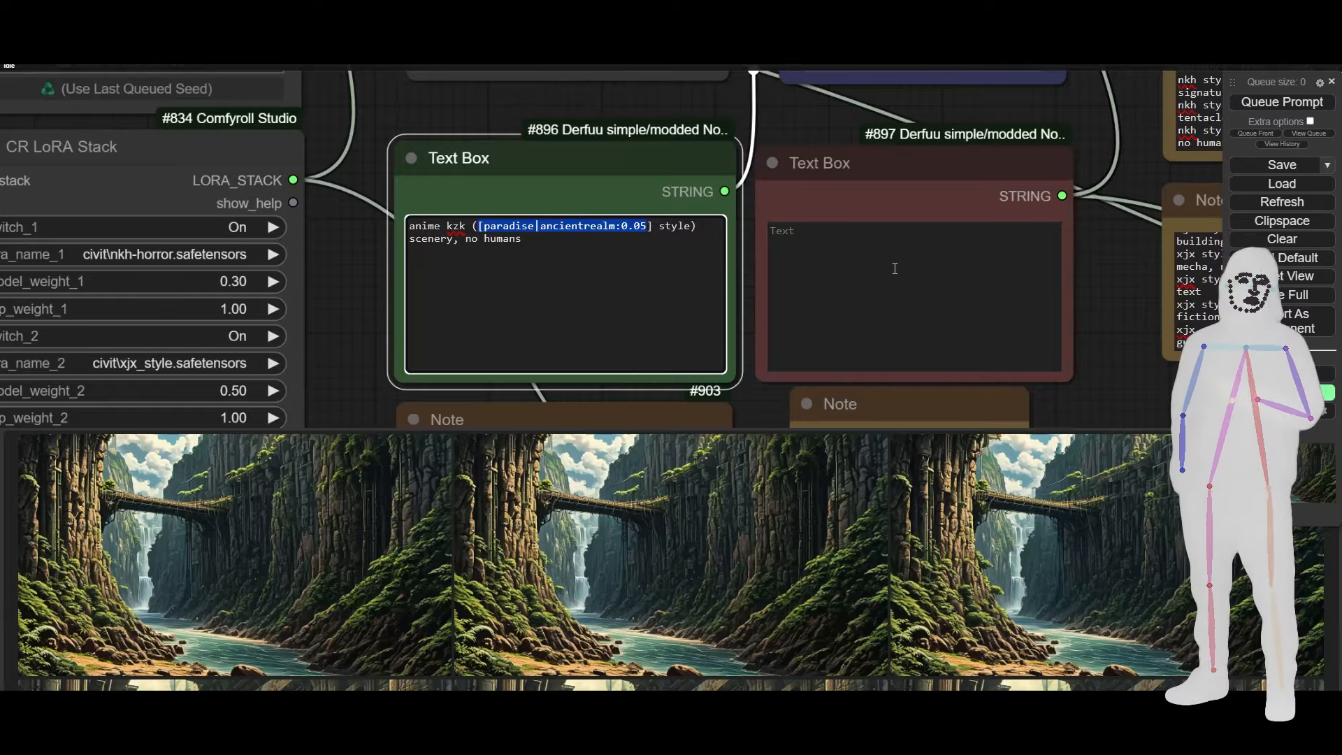
pyautogui.moveTo(1118, 323)
pyautogui.mouseDown()
pyautogui.moveTo(379, 333)
pyautogui.moveTo(1114, 342)
pyautogui.mouseUp()
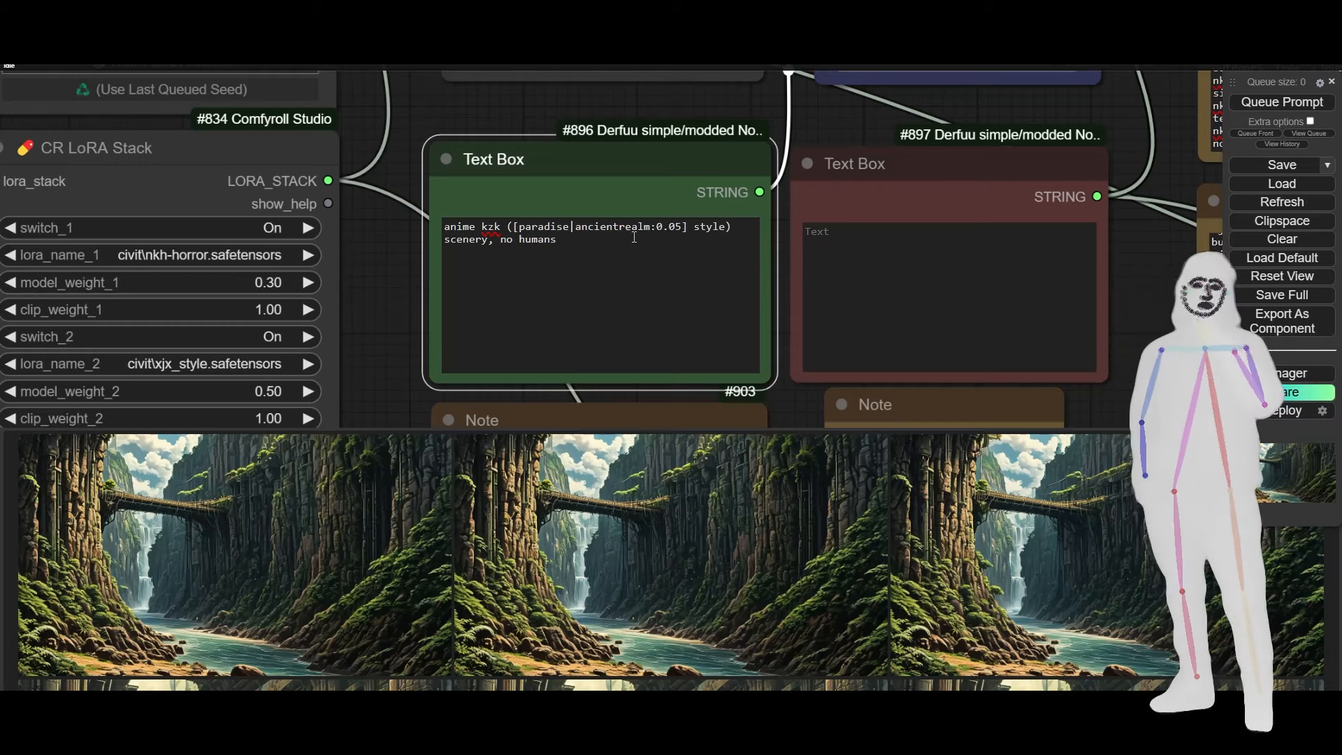
pyautogui.click(672, 227)
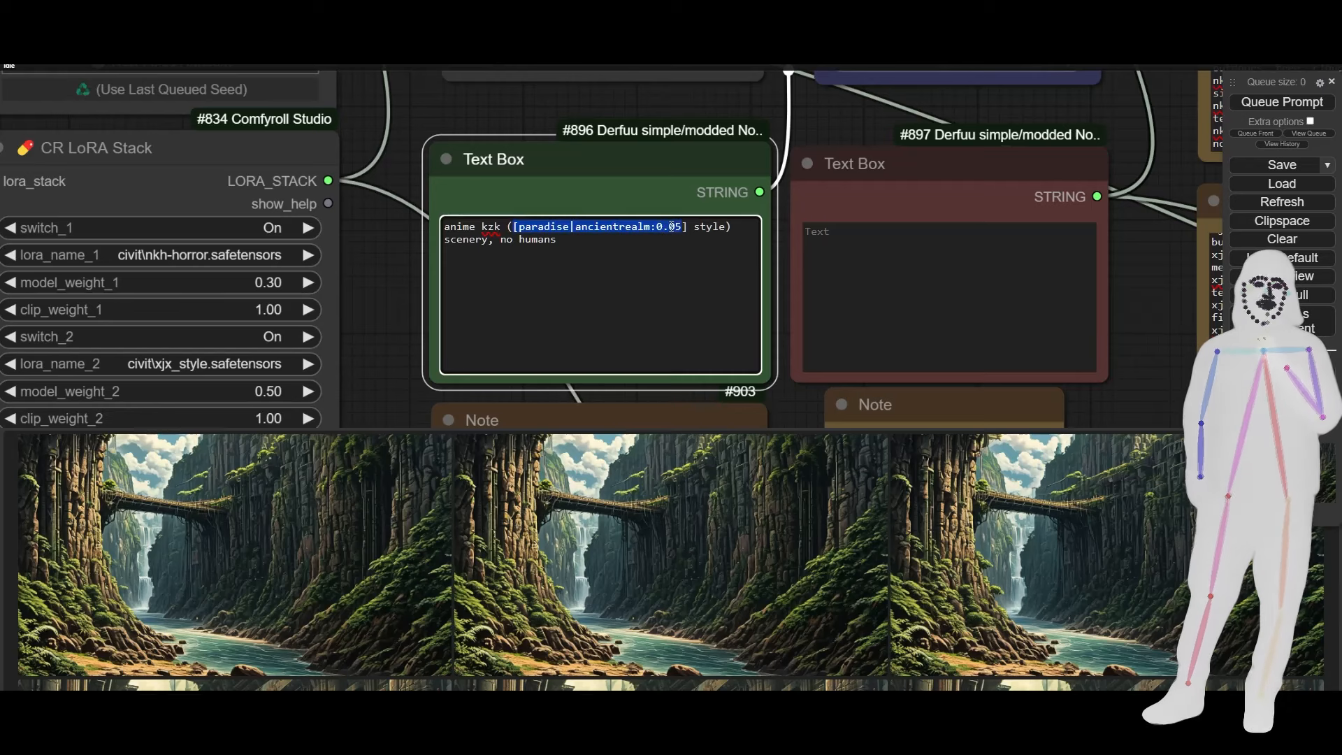
pyautogui.moveTo(682, 226); pyautogui.dragTo(676, 226)
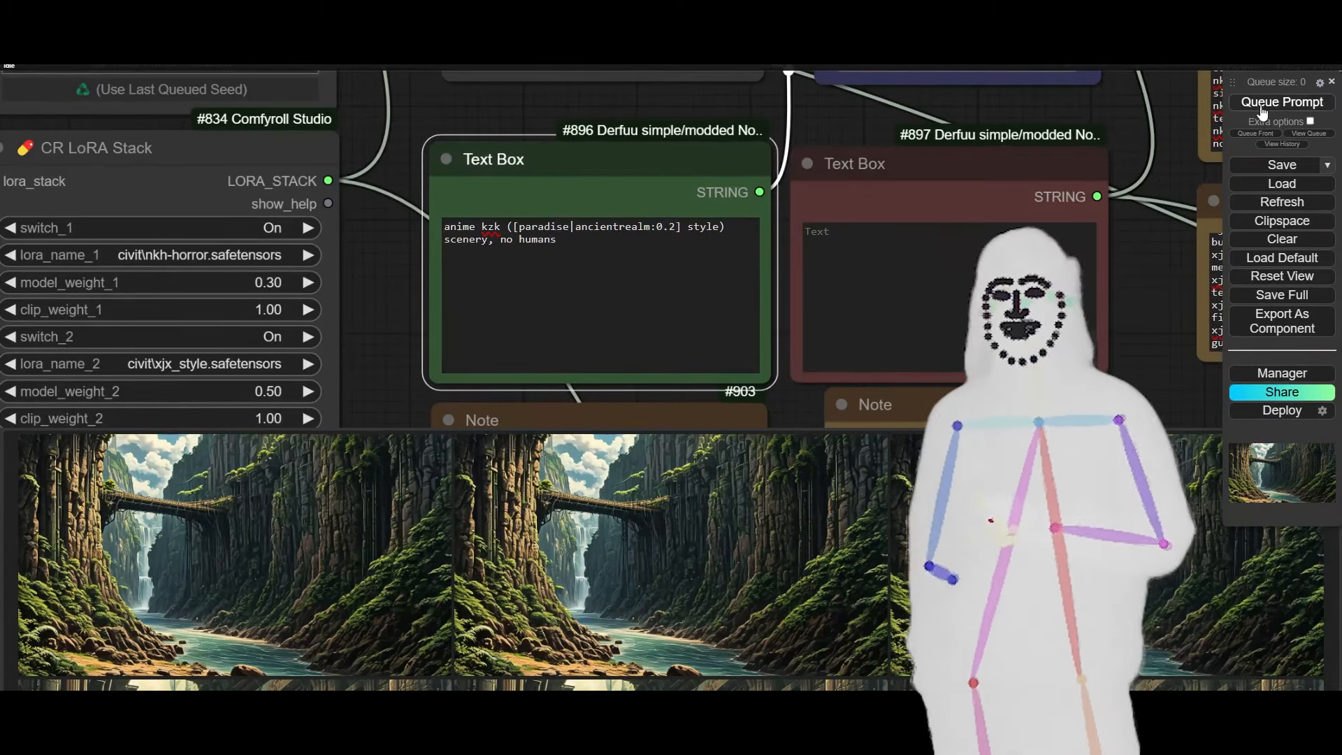
# - Generate an image with the 0.2 alternation and compare it enlarged with the previous 0.05 result
pyautogui.click(1276, 105)
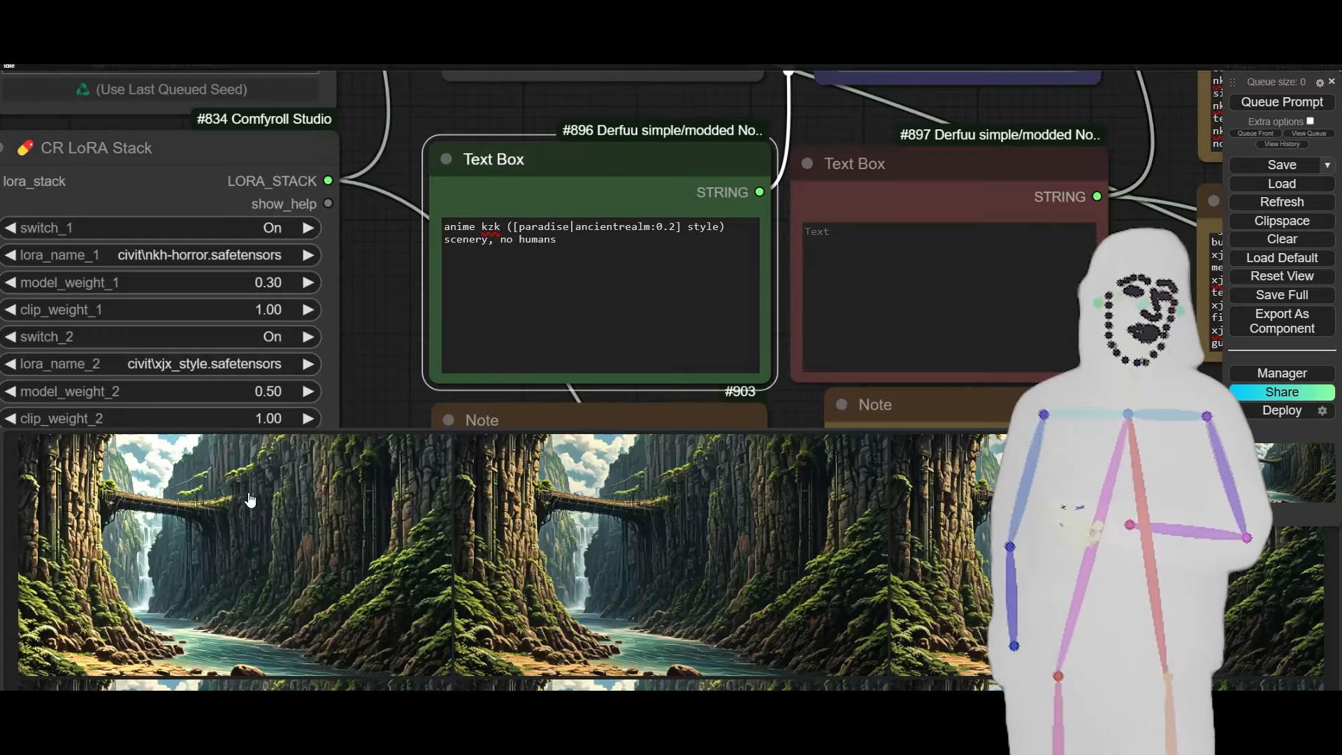
pyautogui.scroll(-3, 252, 591)
pyautogui.click(246, 591)
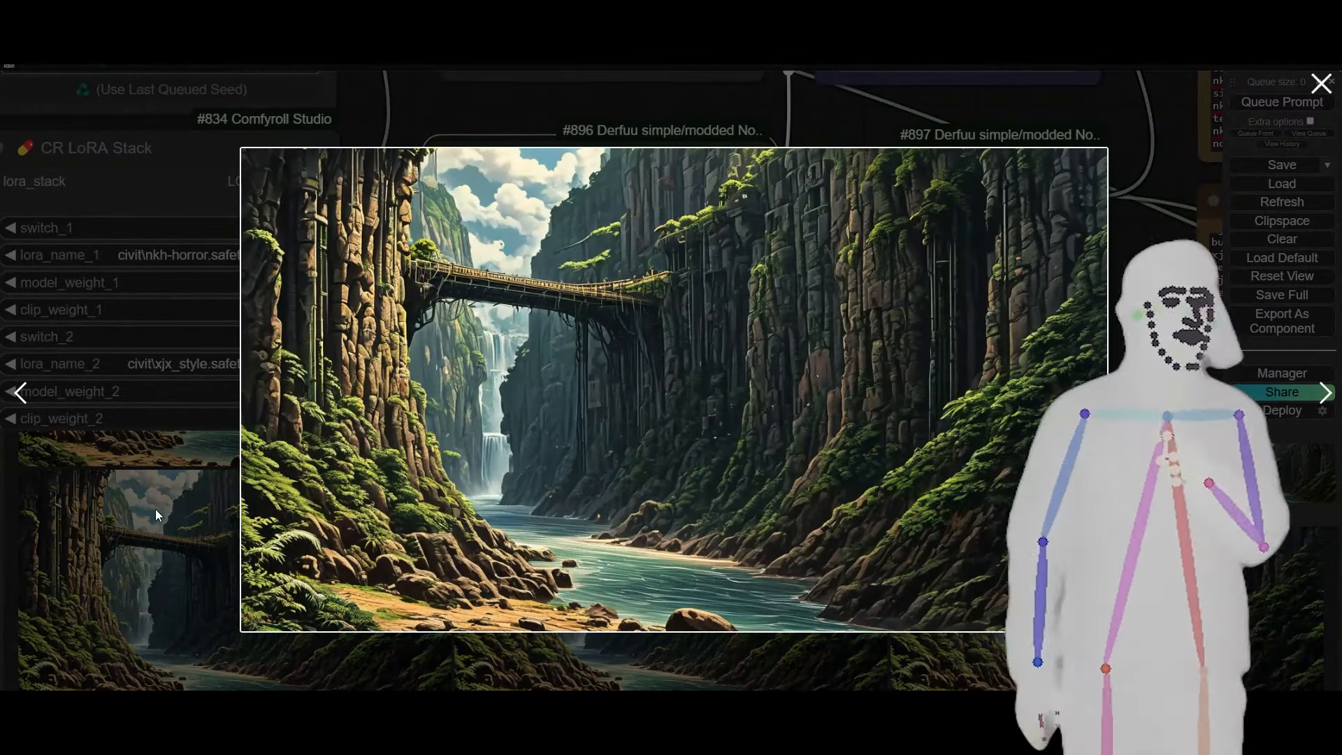
pyautogui.click(169, 445)
pyautogui.click(171, 443)
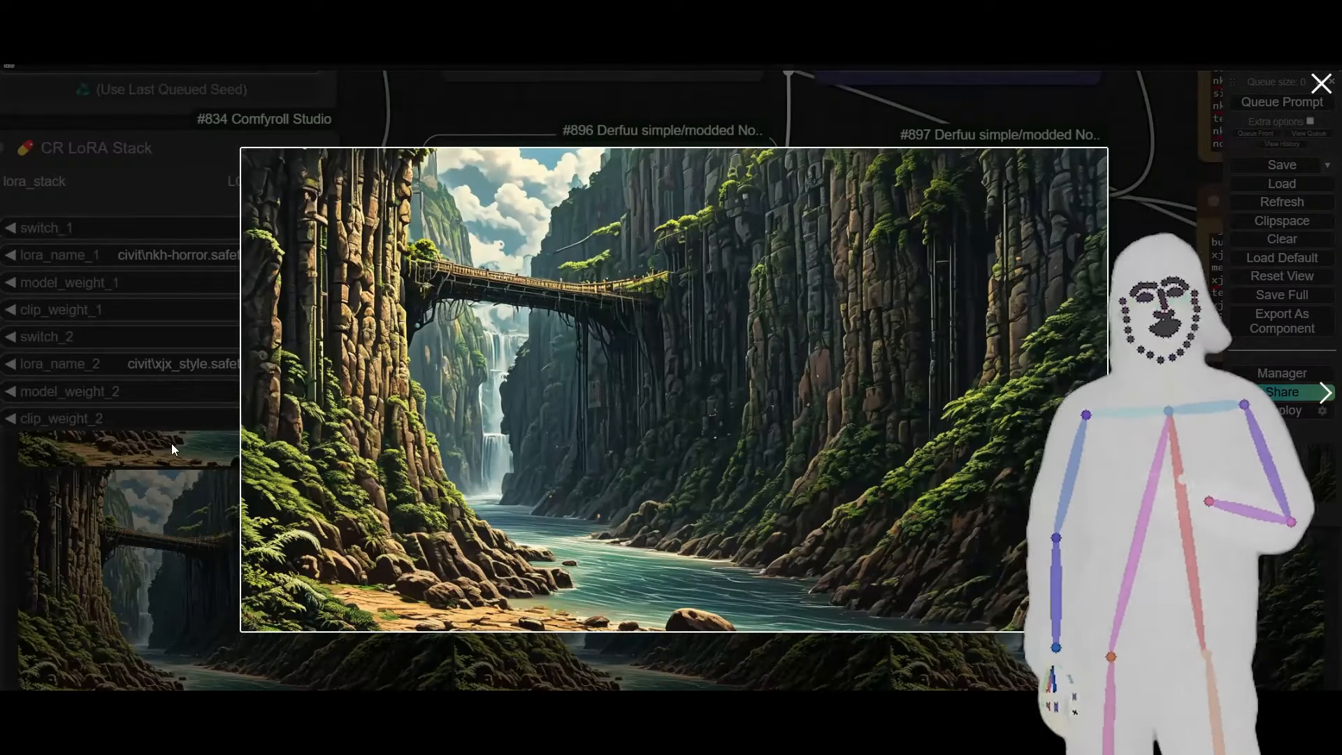
pyautogui.click(183, 560)
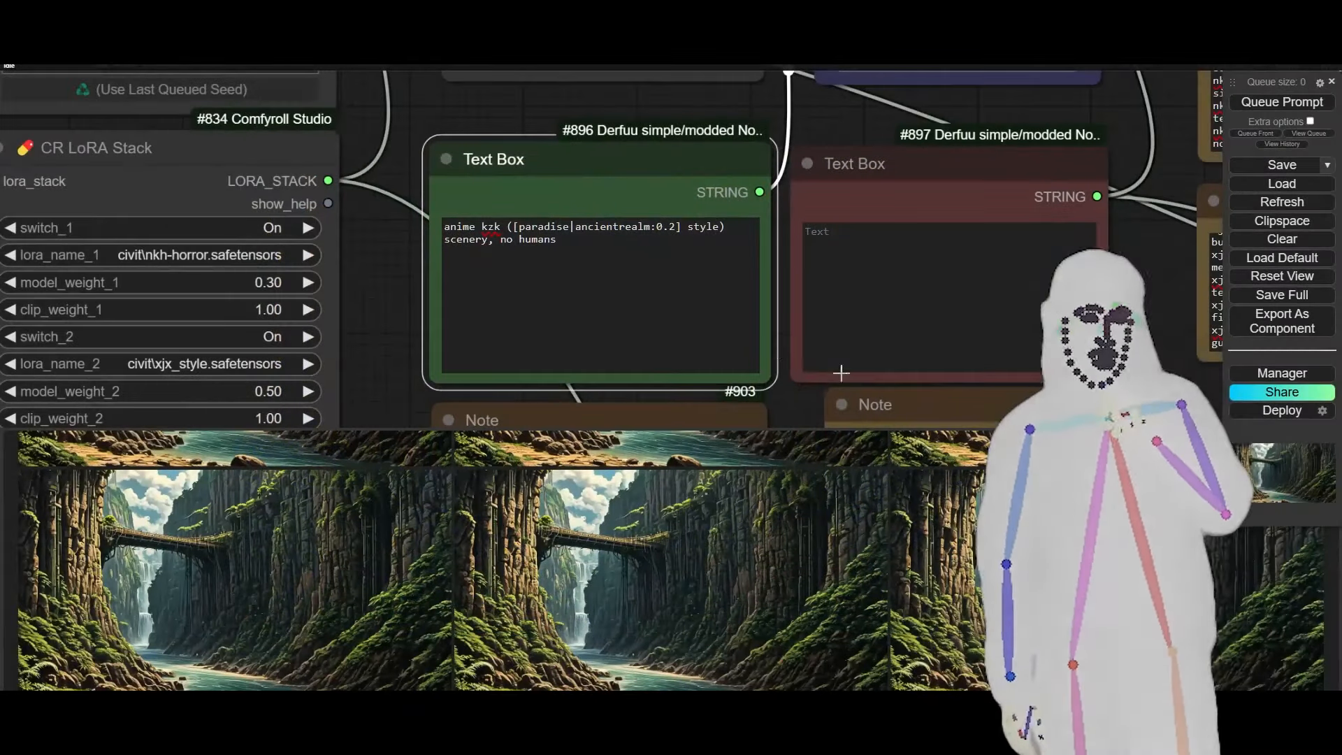
pyautogui.scroll(-6, 387, 290)
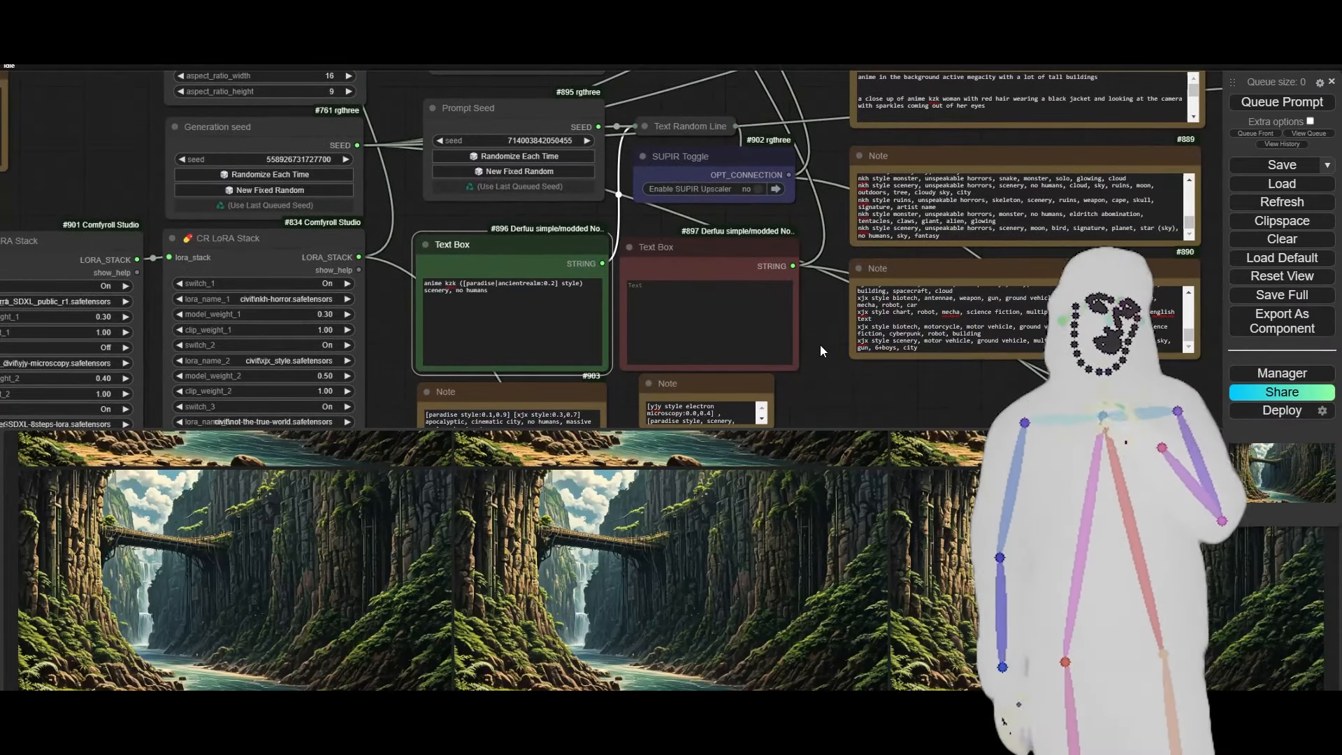
# - Replace "ancientrealm" in the positive prompt's alternating term with "xjx style biotech" taken from the xjx note
pyautogui.scroll(-2, 819, 345)
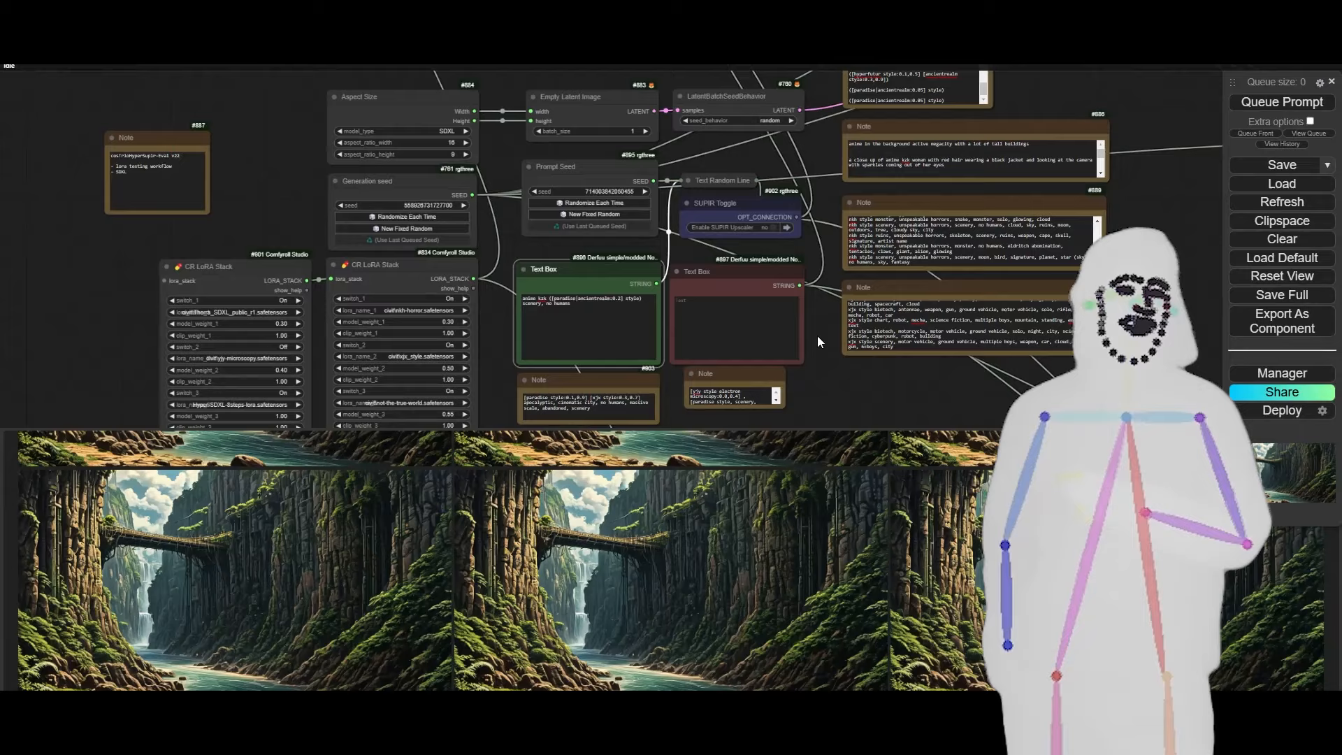
pyautogui.scroll(1, 815, 341)
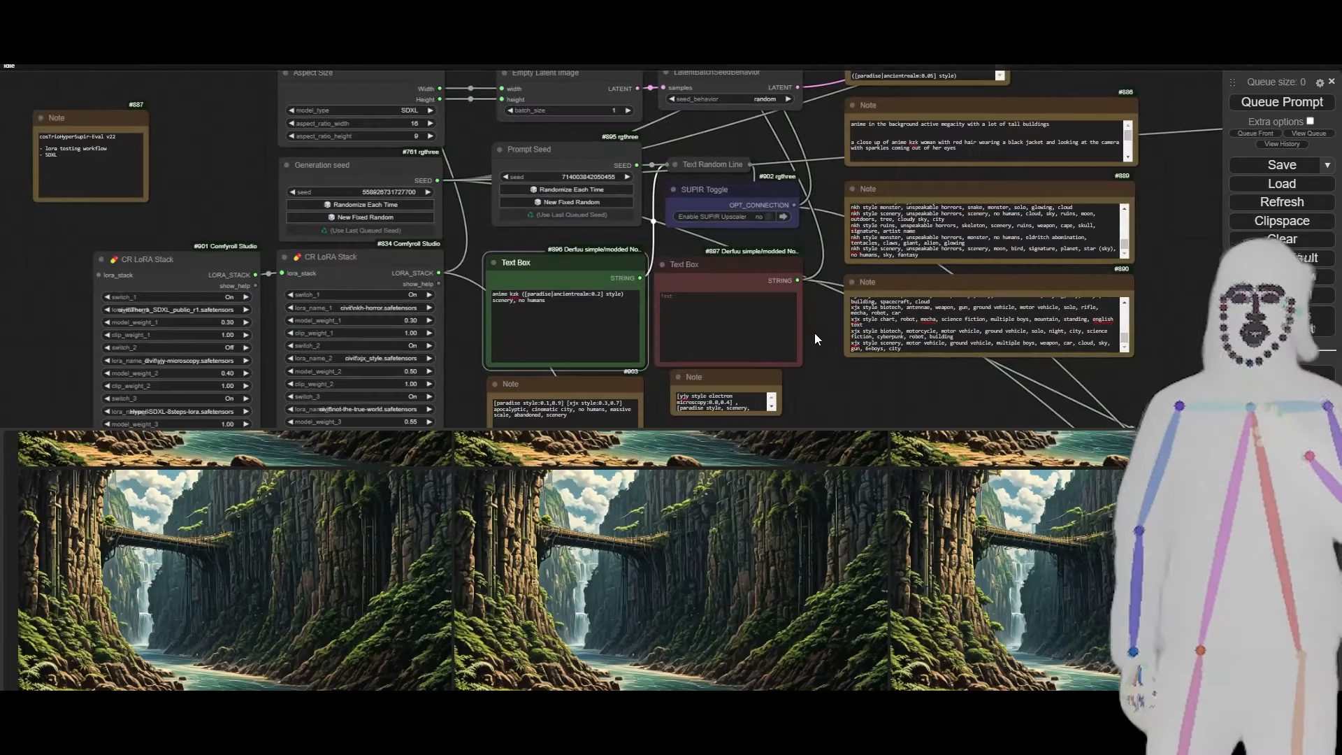
pyautogui.scroll(4, 815, 333)
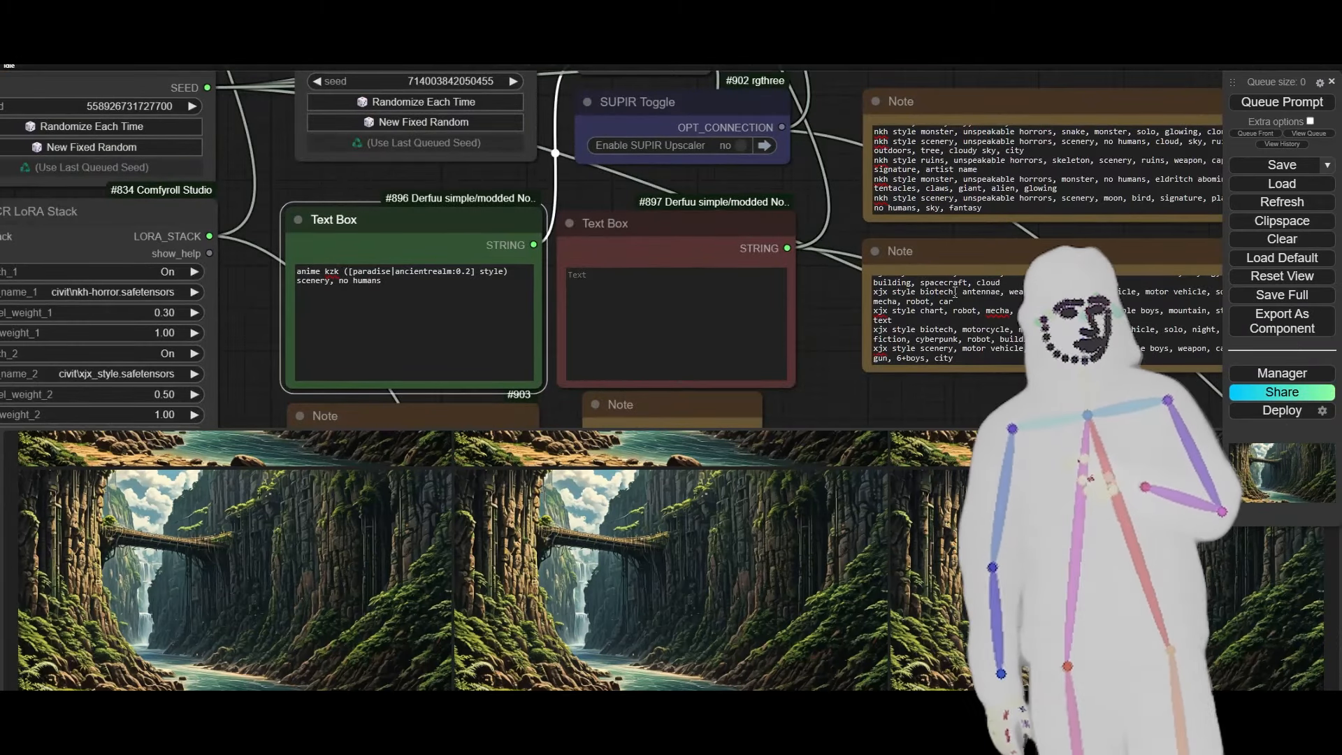
pyautogui.click(955, 292)
pyautogui.moveTo(890, 292)
pyautogui.mouseDown()
pyautogui.moveTo(934, 292)
pyautogui.moveTo(882, 294)
pyautogui.mouseUp()
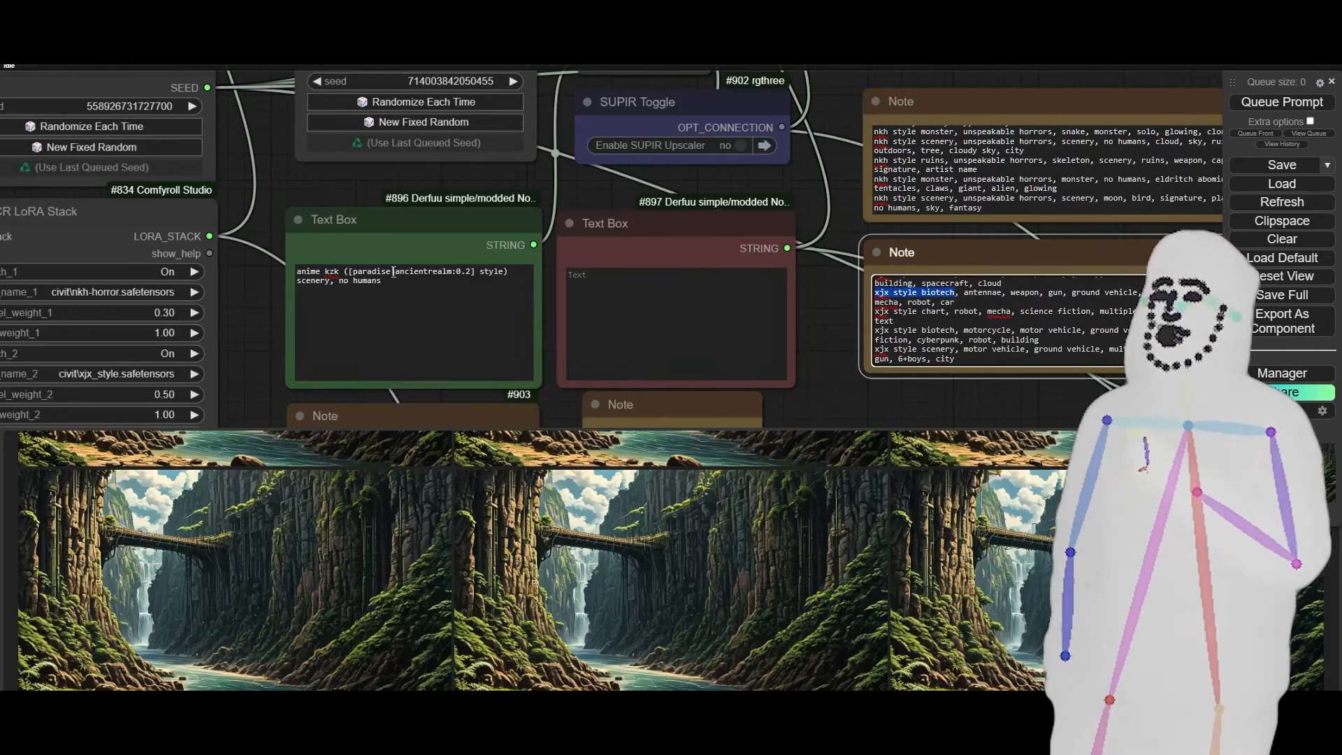
pyautogui.moveTo(393, 271); pyautogui.dragTo(408, 271)
pyautogui.write('xjx style biotech')
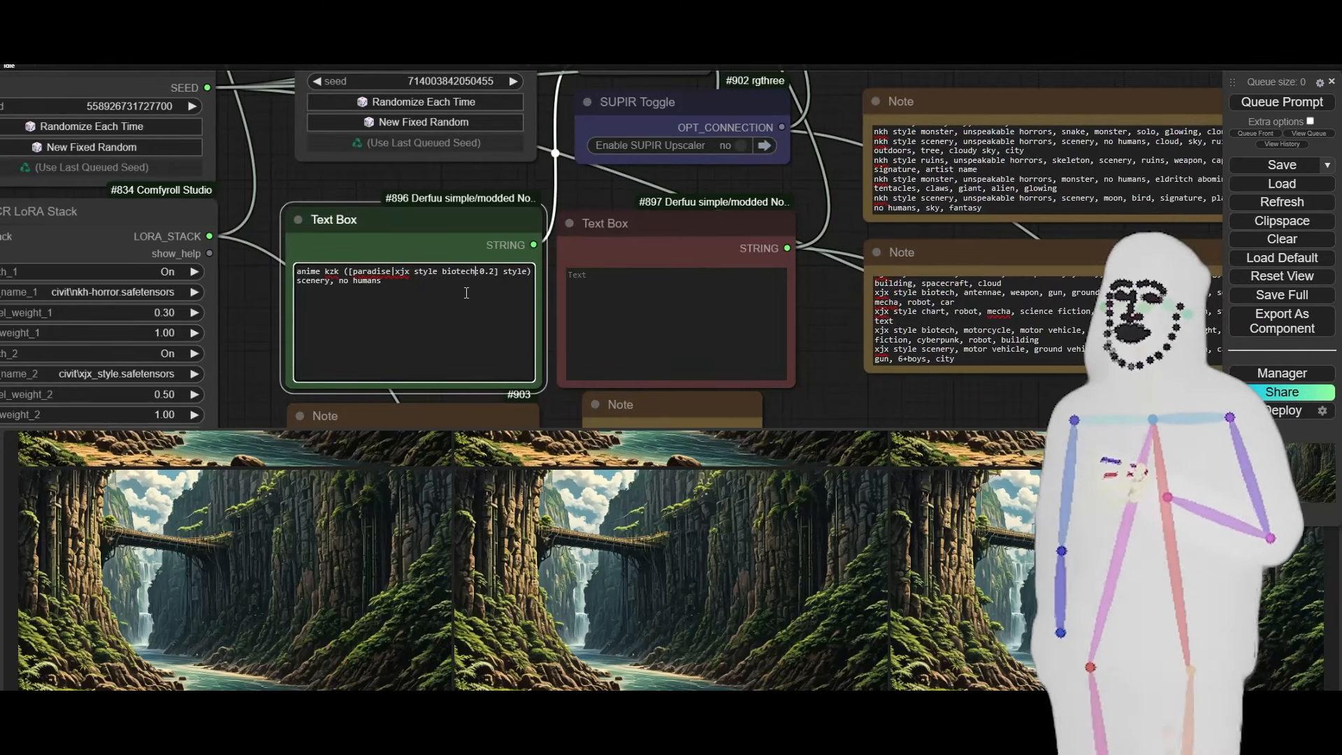
# - Replace "no humans" in the positive prompt with "robot" and generate an image
pyautogui.doubleClick(915, 302)
pyautogui.hotkey('ctrl', 'c')
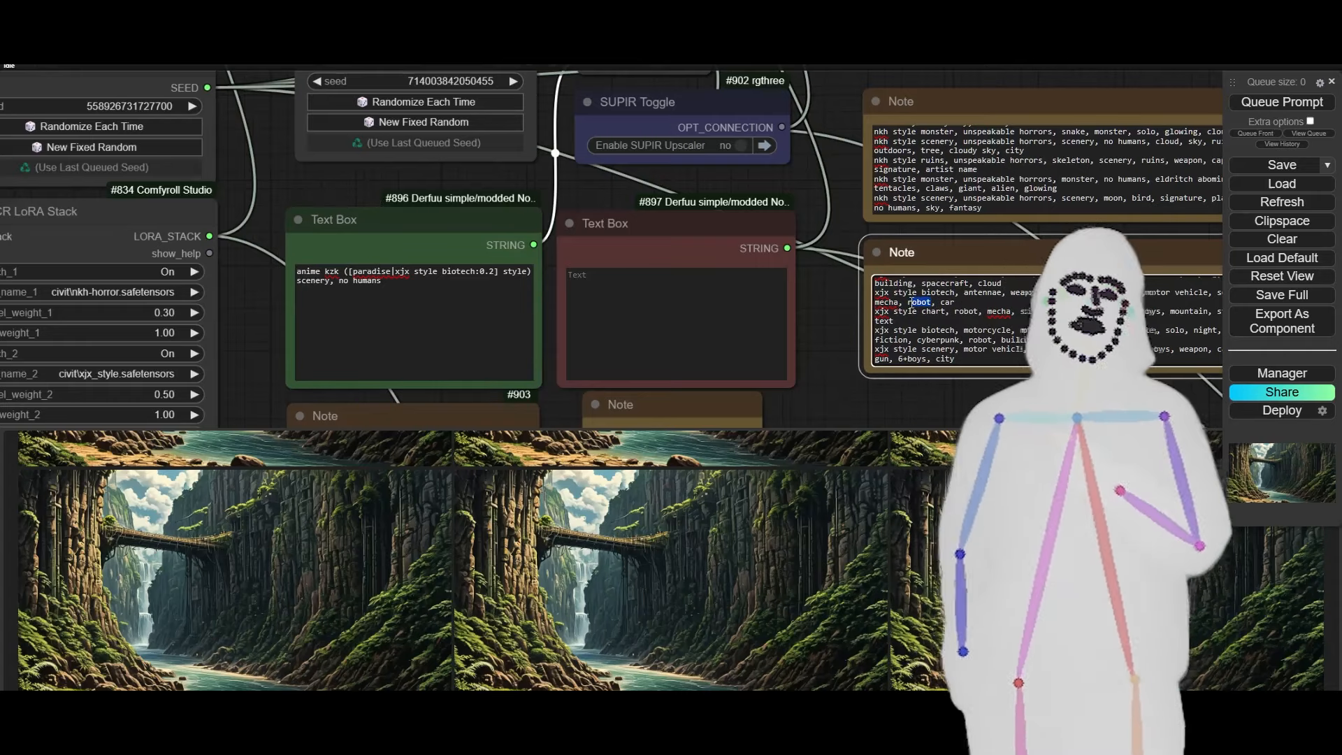
pyautogui.click(909, 302)
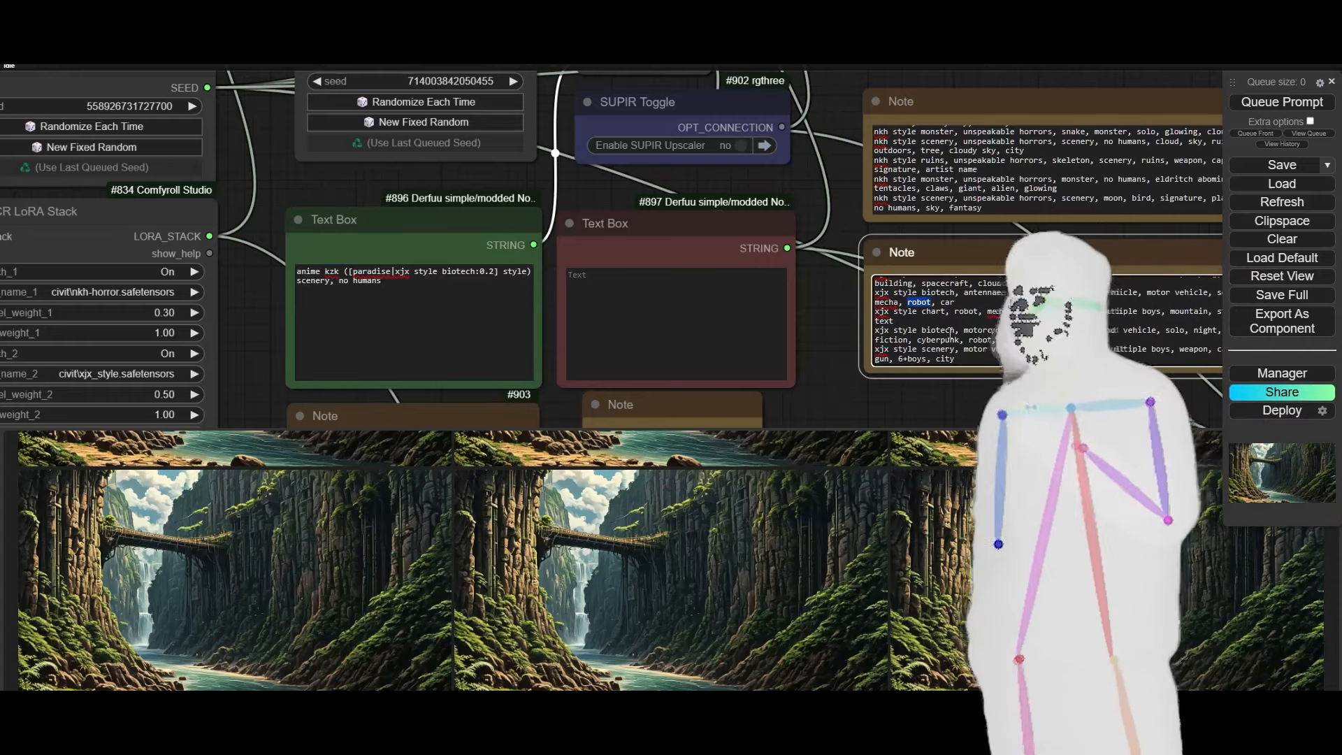
pyautogui.moveTo(340, 281); pyautogui.dragTo(384, 281)
pyautogui.hotkey('ctrl', 'v')
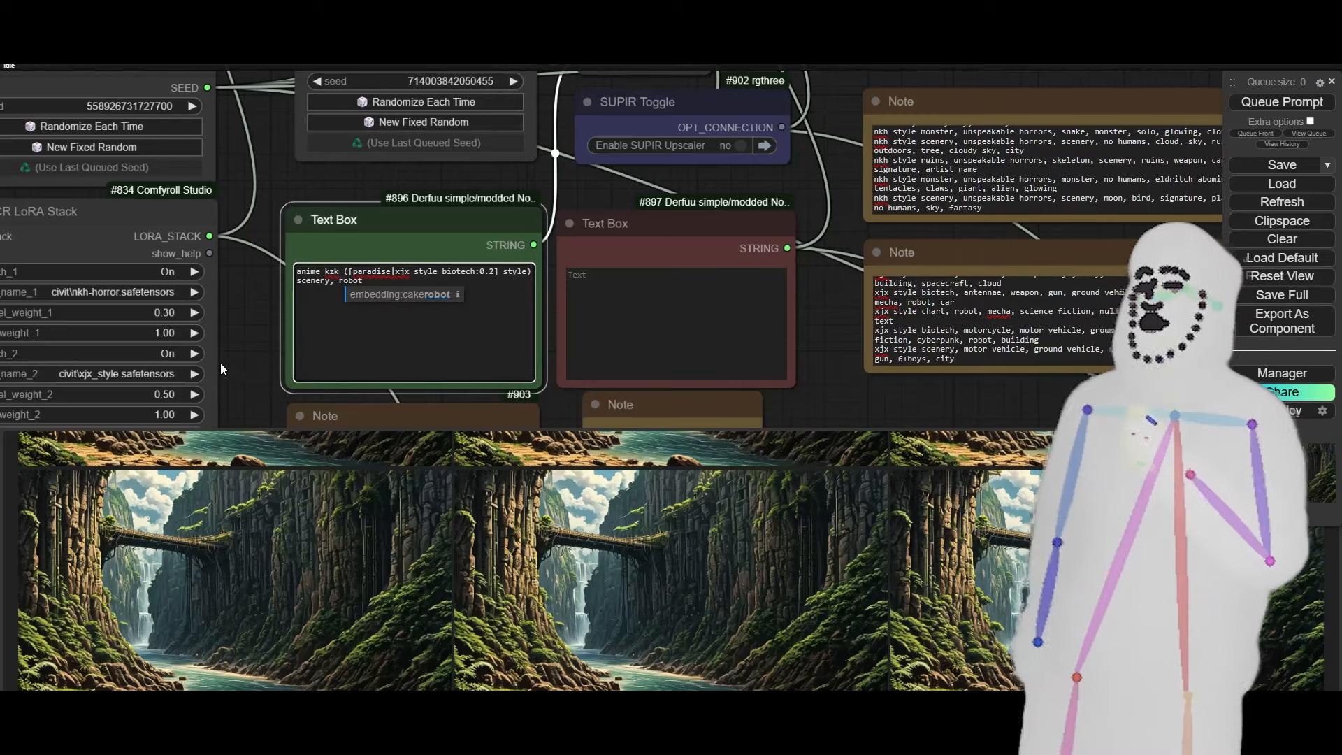
pyautogui.click(1282, 103)
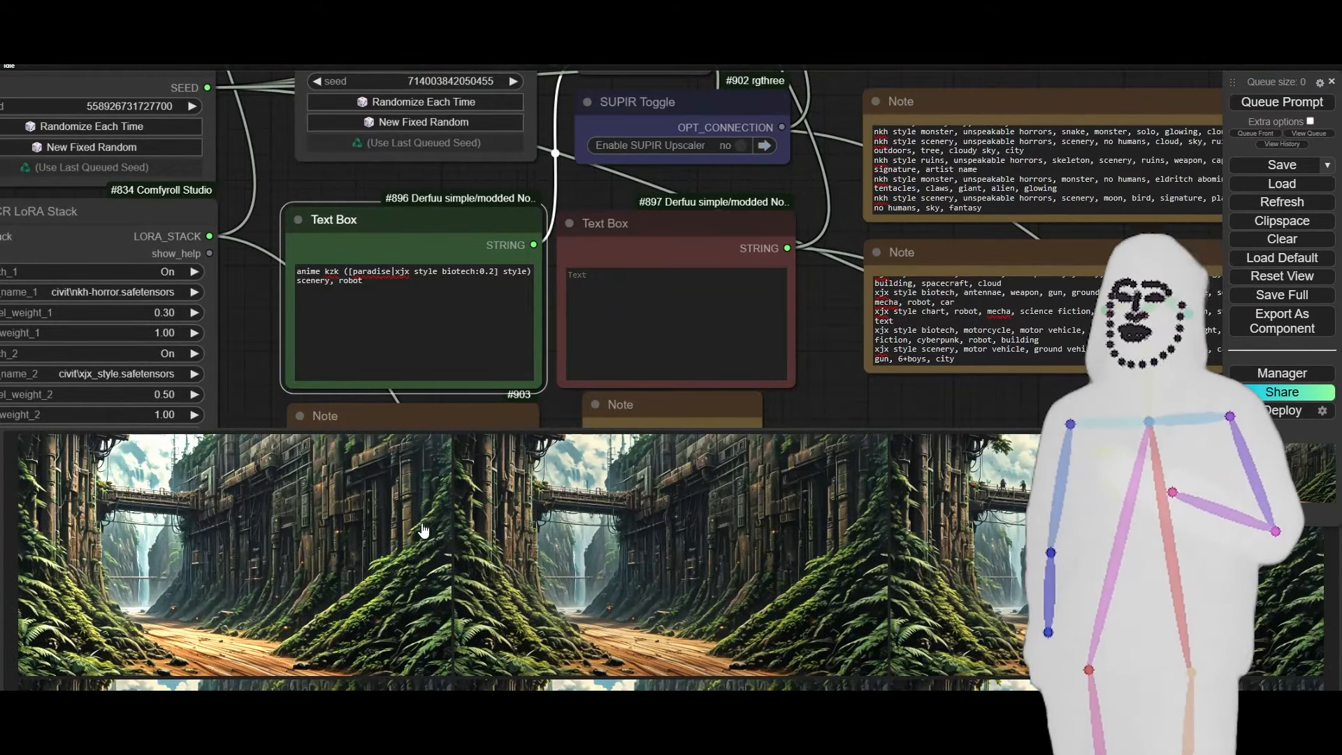
# - Delete "scenery" from the positive prompt so it ends with "style), robot", and generate an image
pyautogui.click(328, 286)
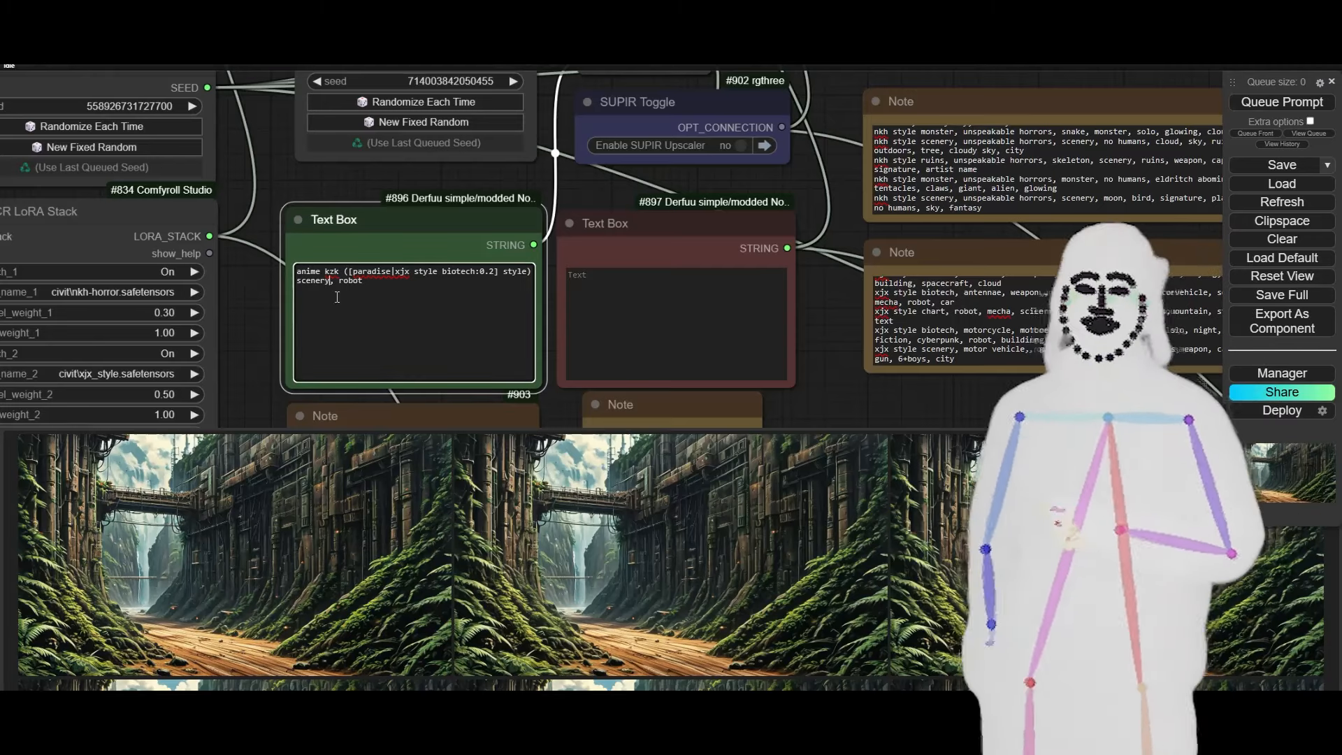
pyautogui.press('BackSpace')
pyautogui.press('BackSpace')
pyautogui.press('BackSpace')
pyautogui.press('BackSpace')
pyautogui.press('BackSpace')
pyautogui.press('BackSpace')
pyautogui.press('BackSpace')
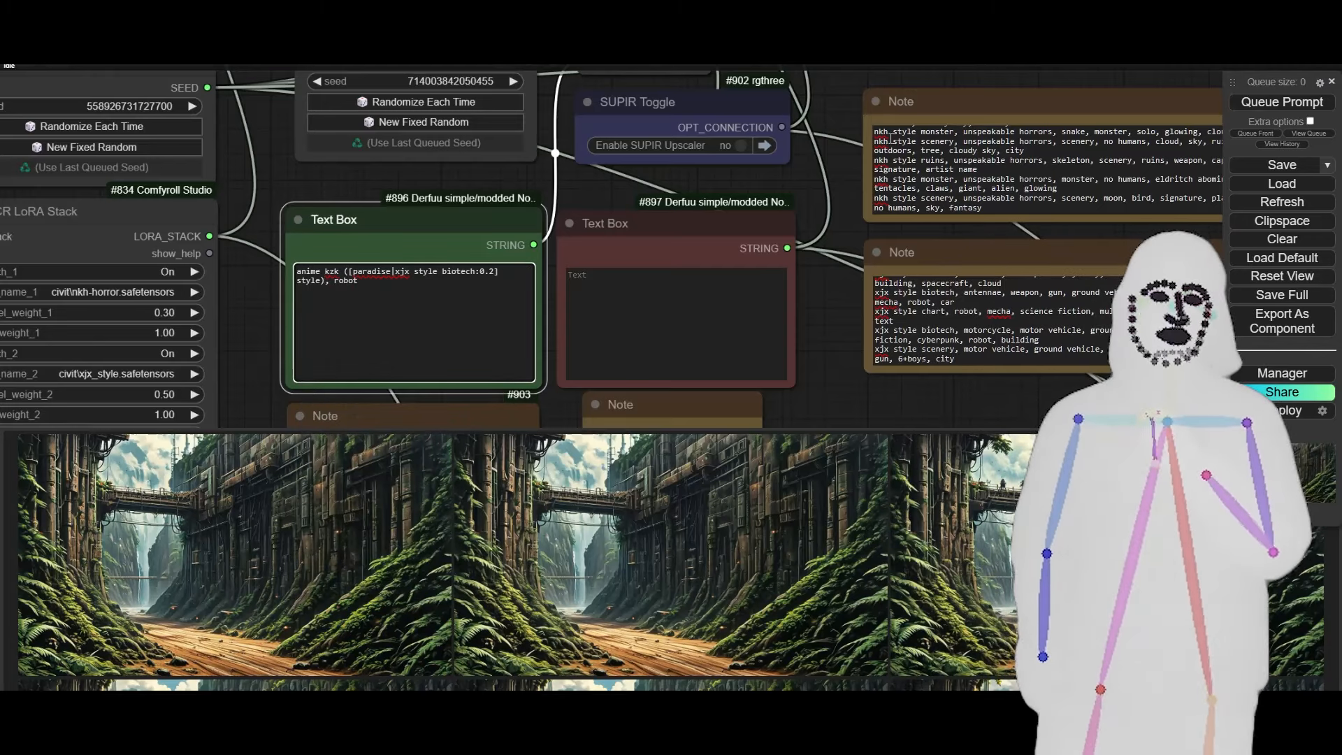
pyautogui.click(1266, 103)
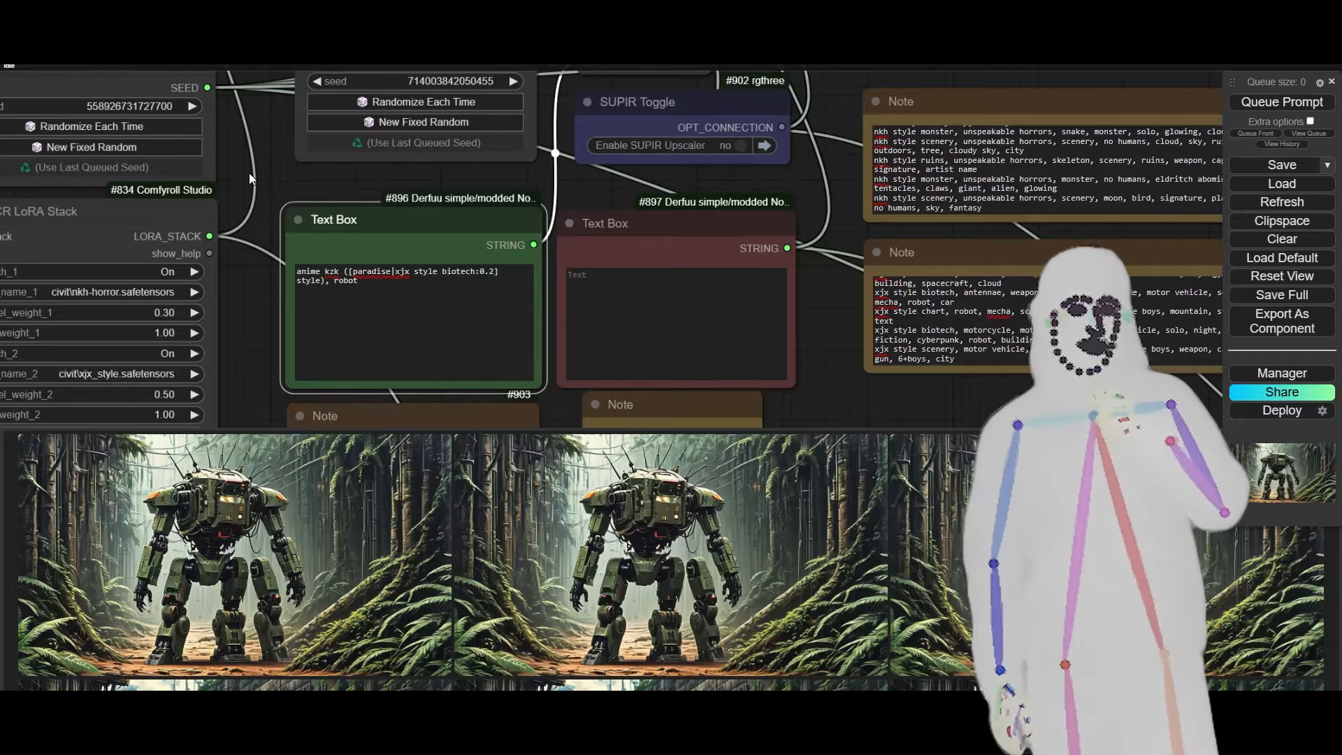
# - Set the aspect ratio width to 3 and height to 4 and generate a portrait image
pyautogui.moveTo(249, 174); pyautogui.dragTo(388, 333)
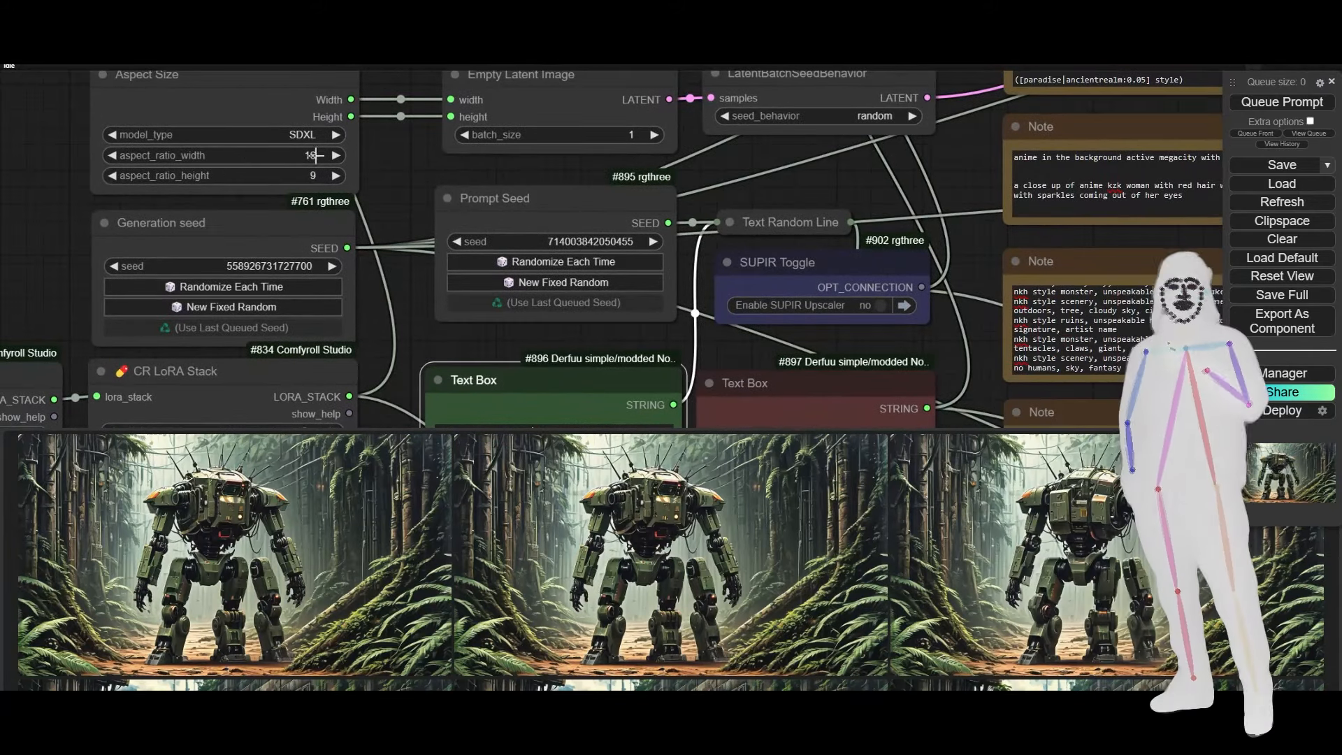
pyautogui.click(112, 155)
pyautogui.click(112, 154)
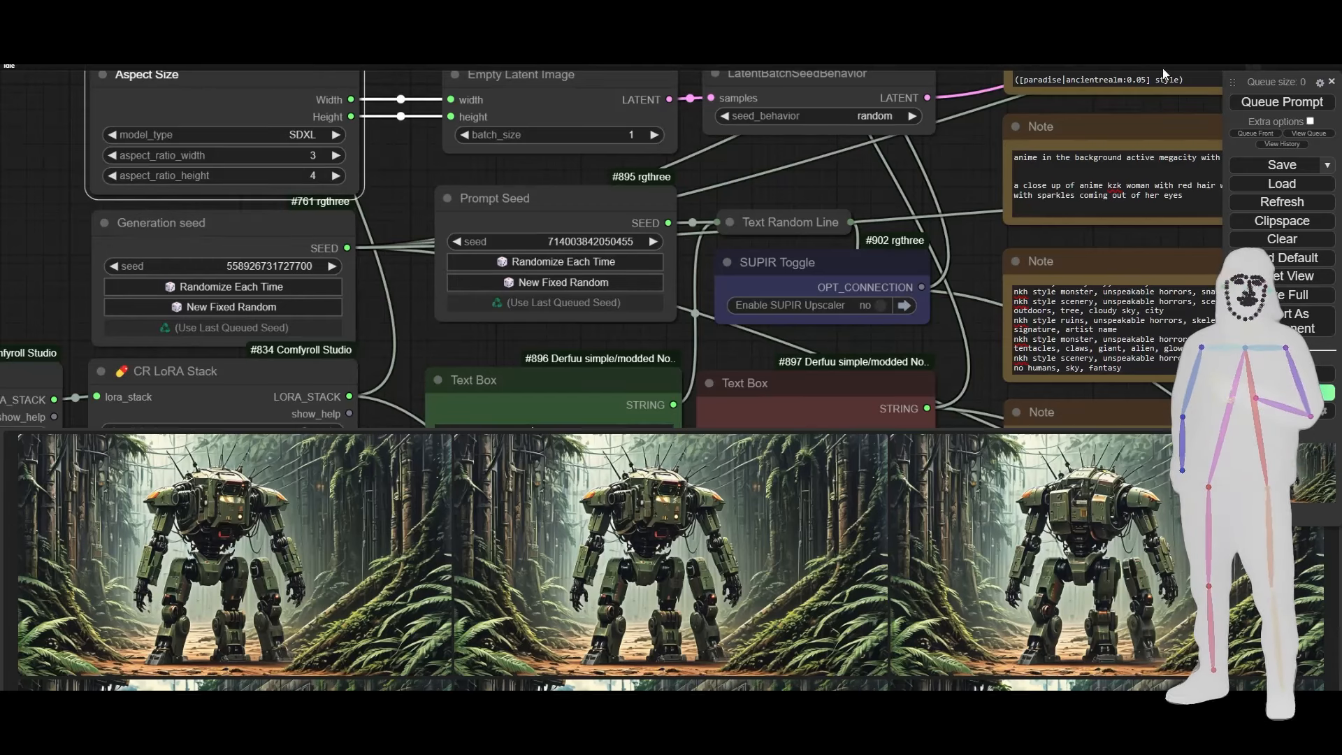
pyautogui.click(1250, 101)
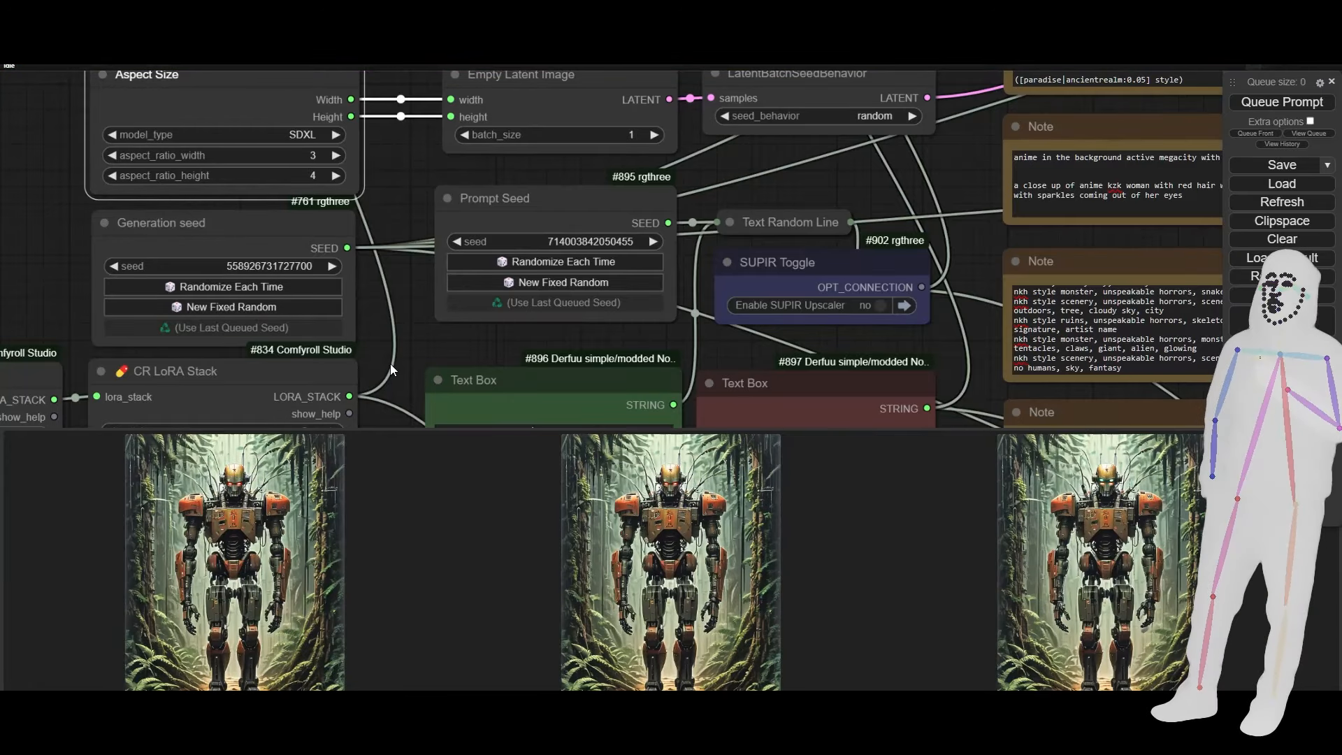
# - Examine the portrait robot image enlarged and bring both LoRA stacks into view
pyautogui.moveTo(400, 342); pyautogui.dragTo(404, 250)
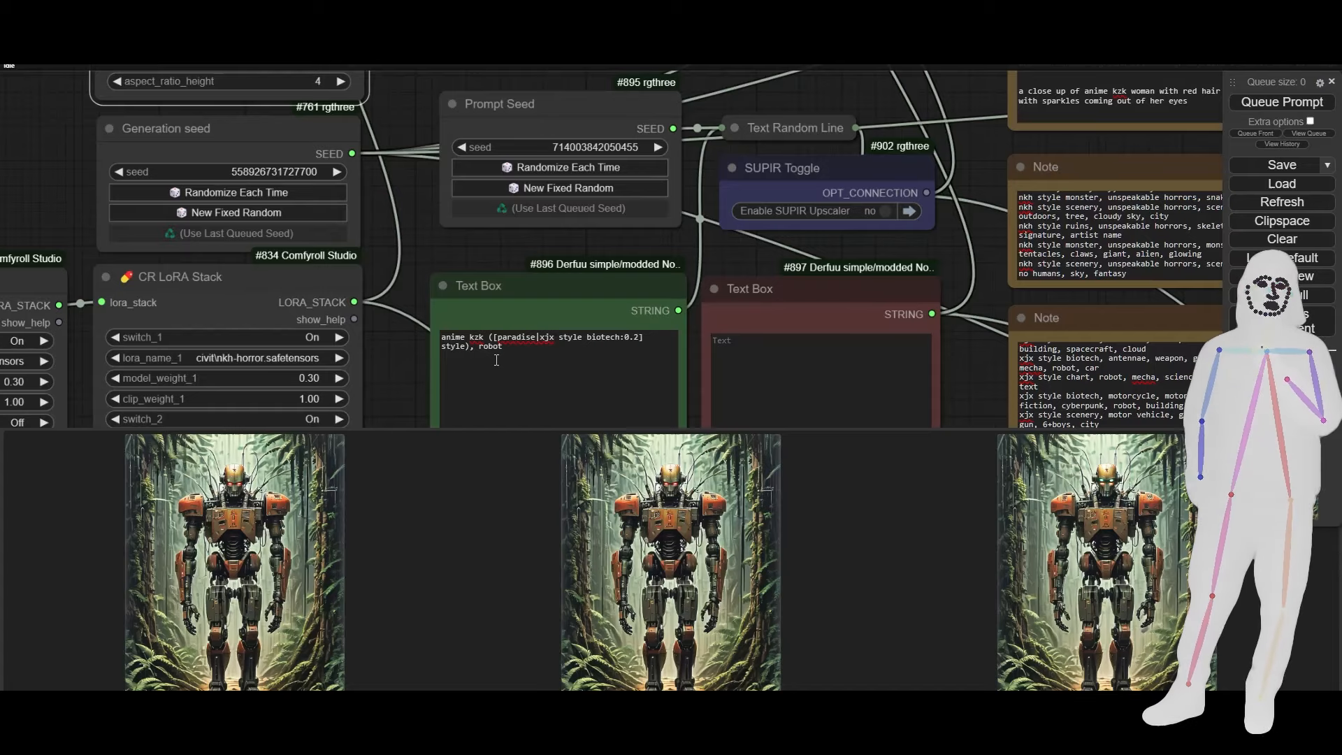
pyautogui.moveTo(414, 371); pyautogui.dragTo(426, 237)
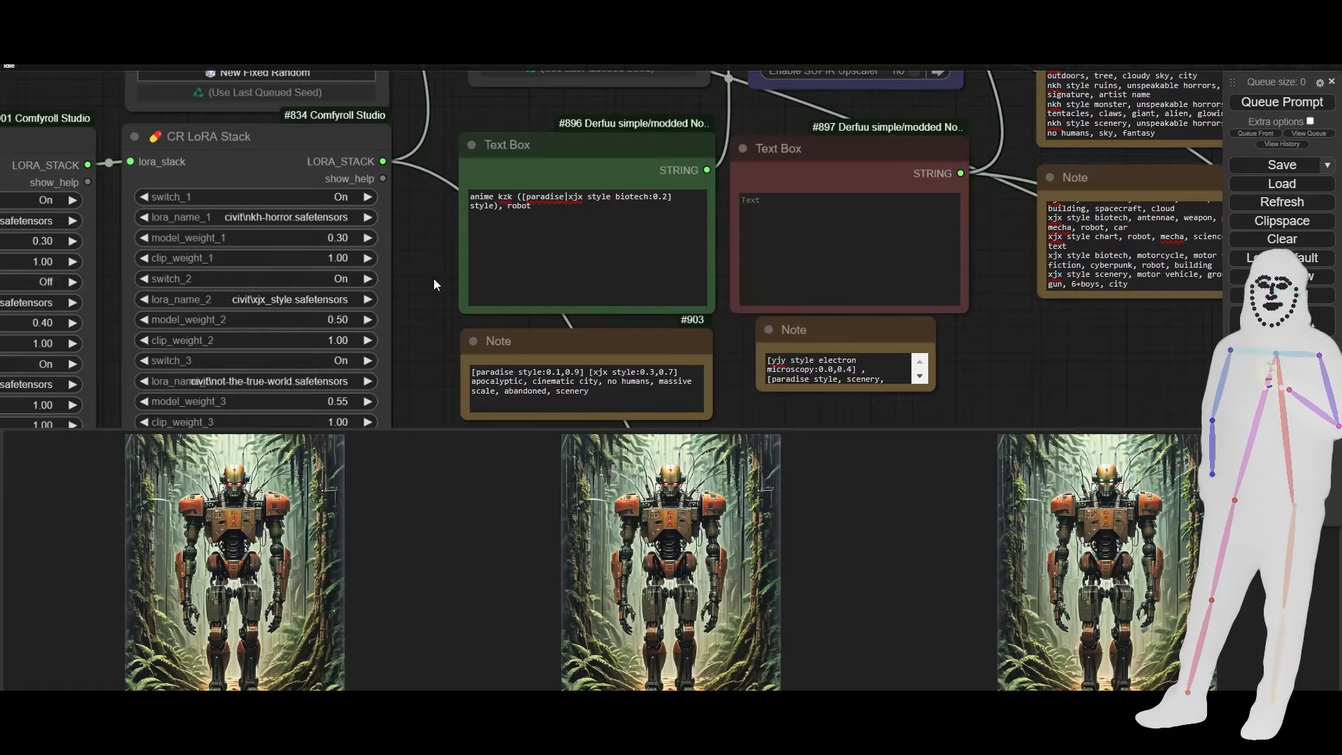
pyautogui.moveTo(433, 278); pyautogui.dragTo(598, 260)
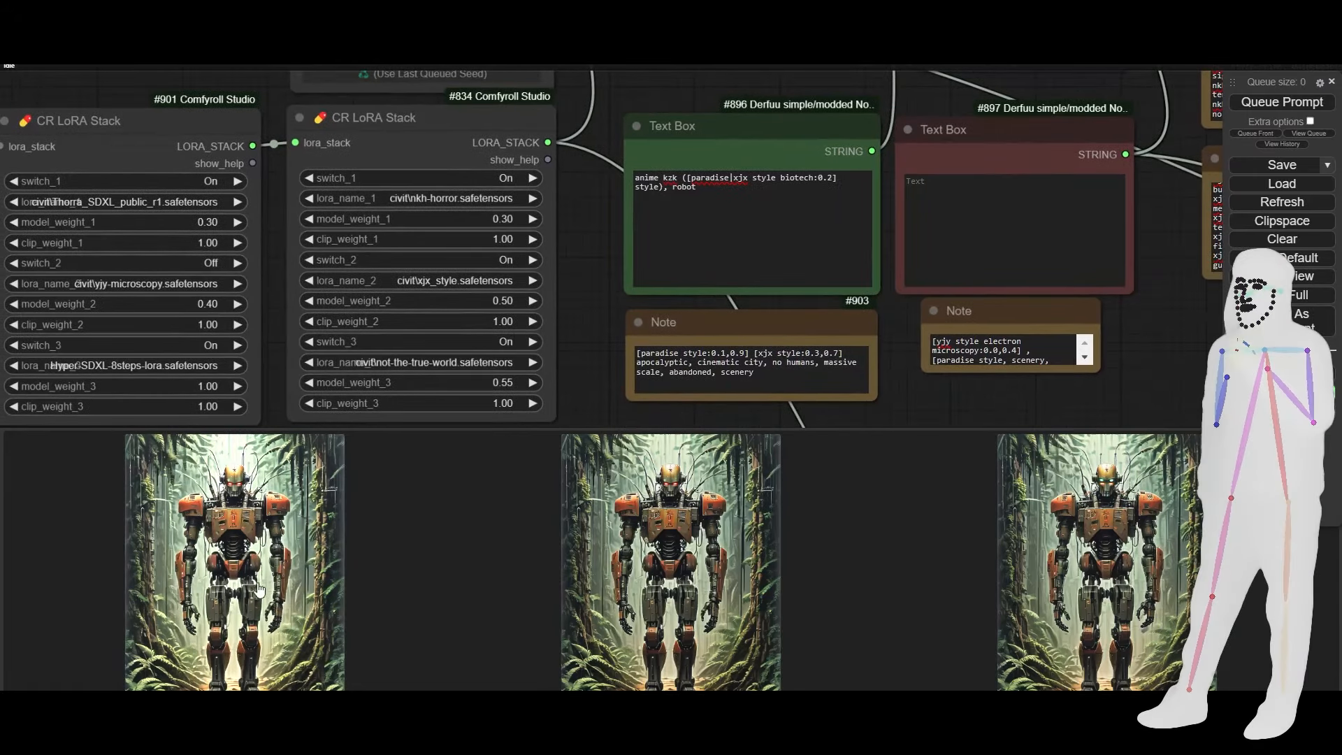
pyautogui.click(257, 588)
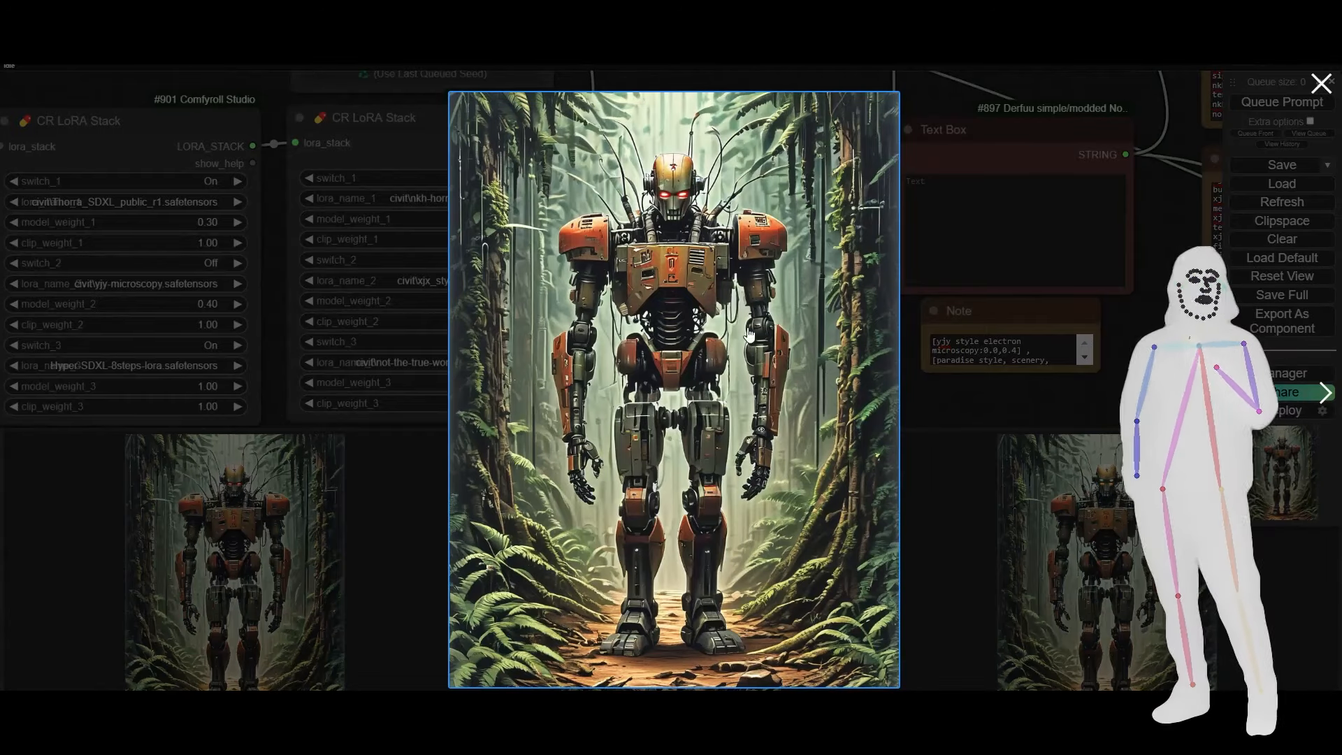
pyautogui.click(947, 408)
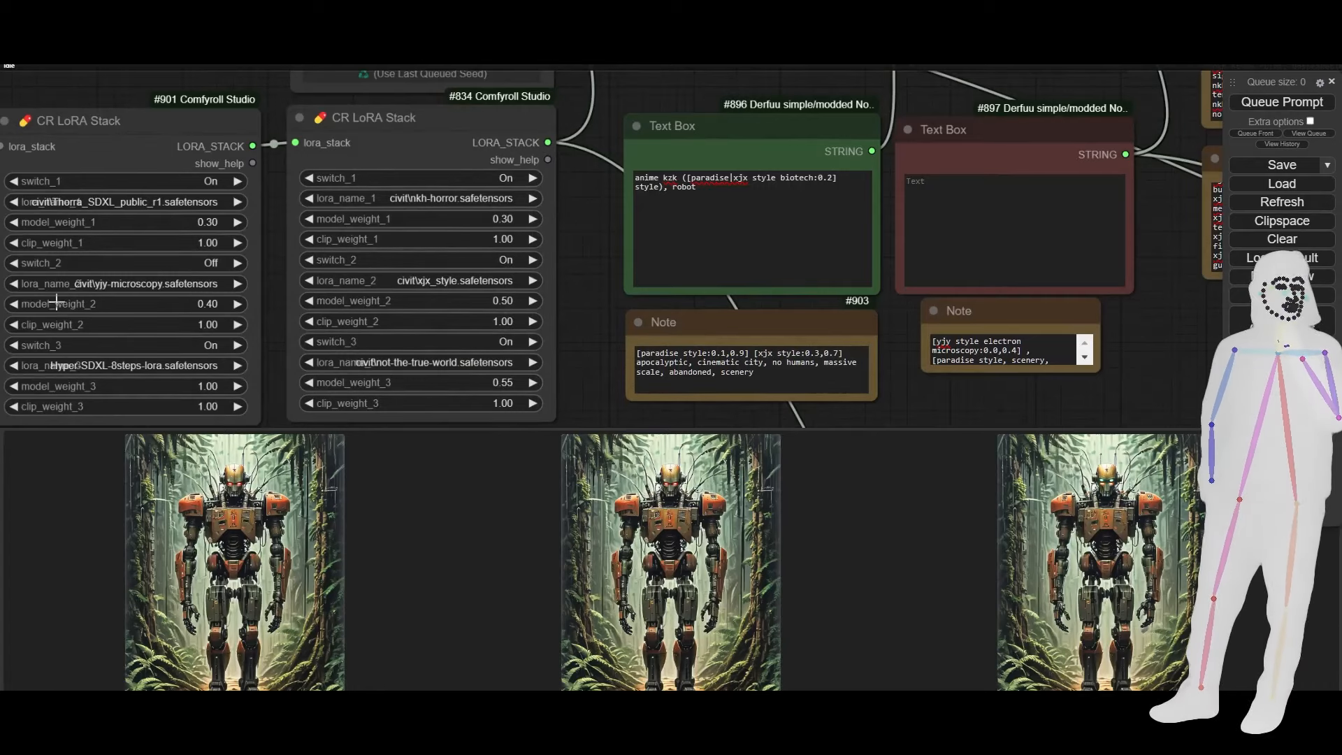
# - Set the model weights to 0.35 for the first LoRA of stack #901, 0.35 for nkh-horror, 0.60 for xjx_style and 0.35 for not-the-true-world
pyautogui.click(237, 222)
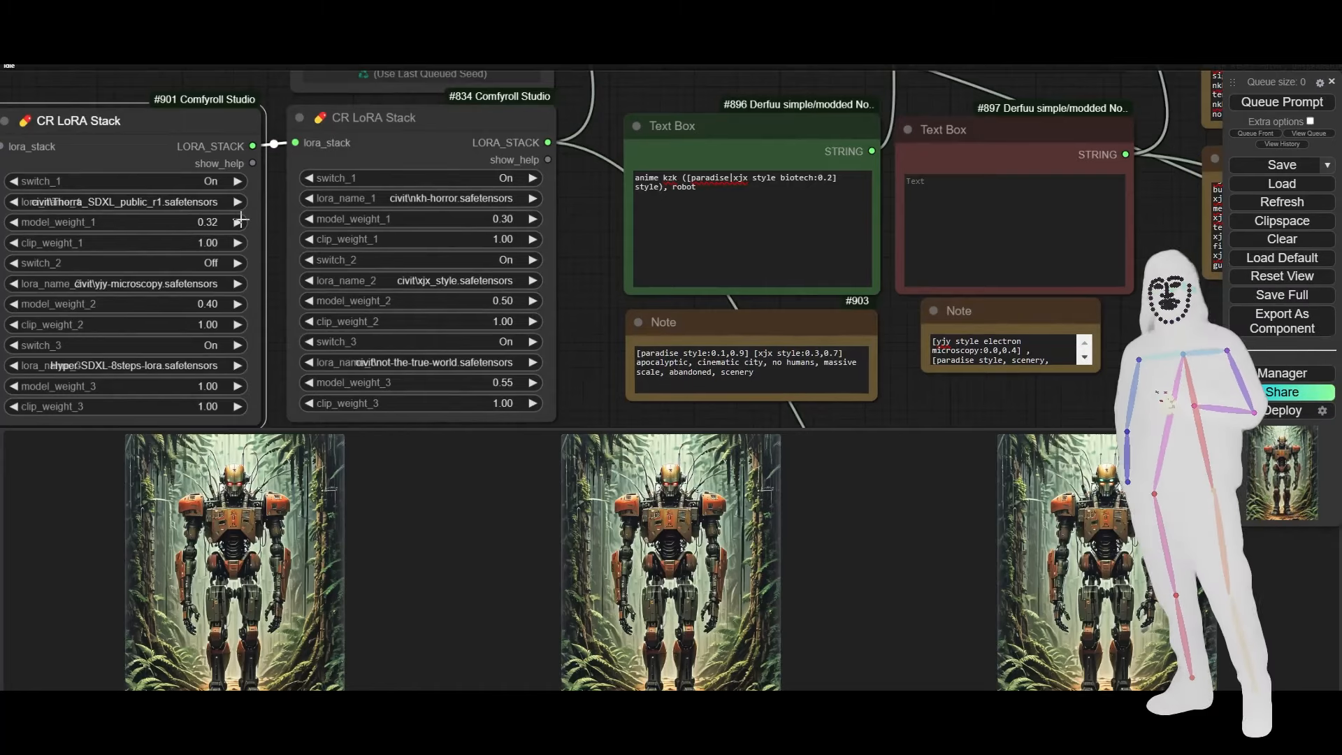
pyautogui.click(532, 219)
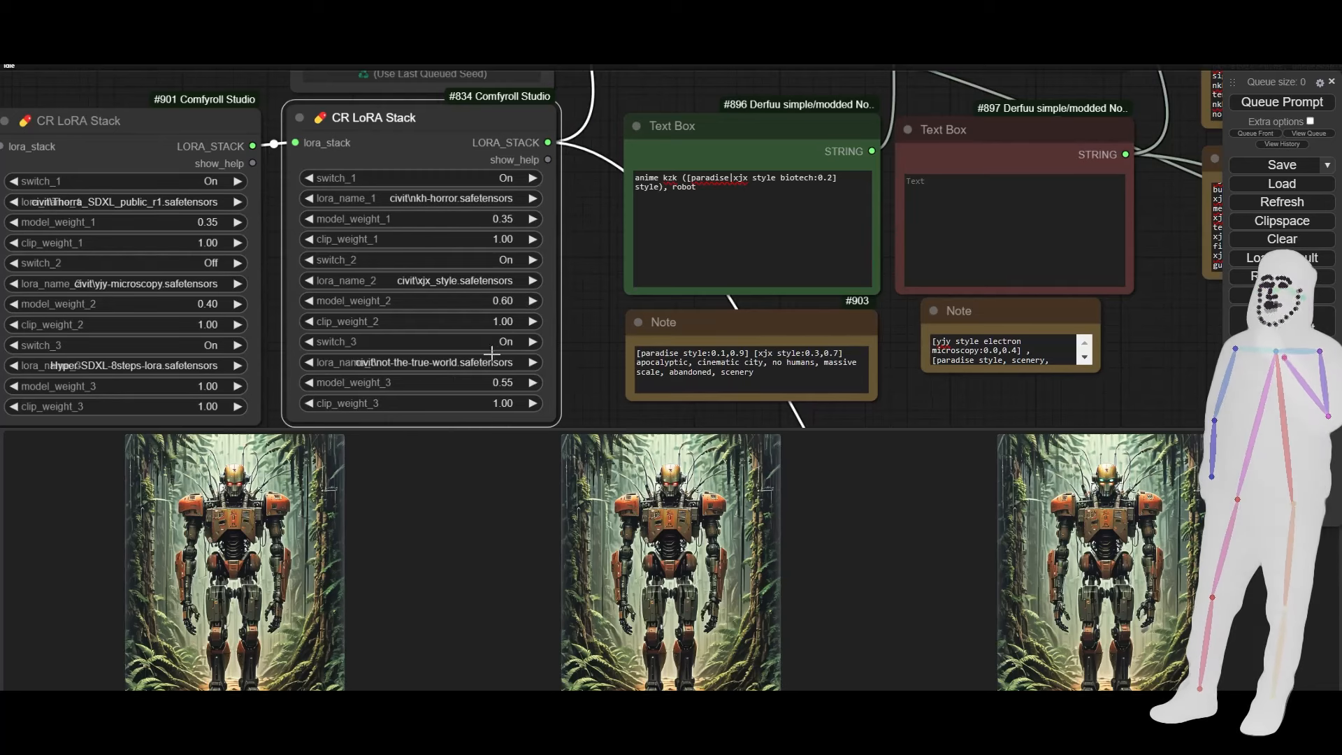
pyautogui.click(504, 381)
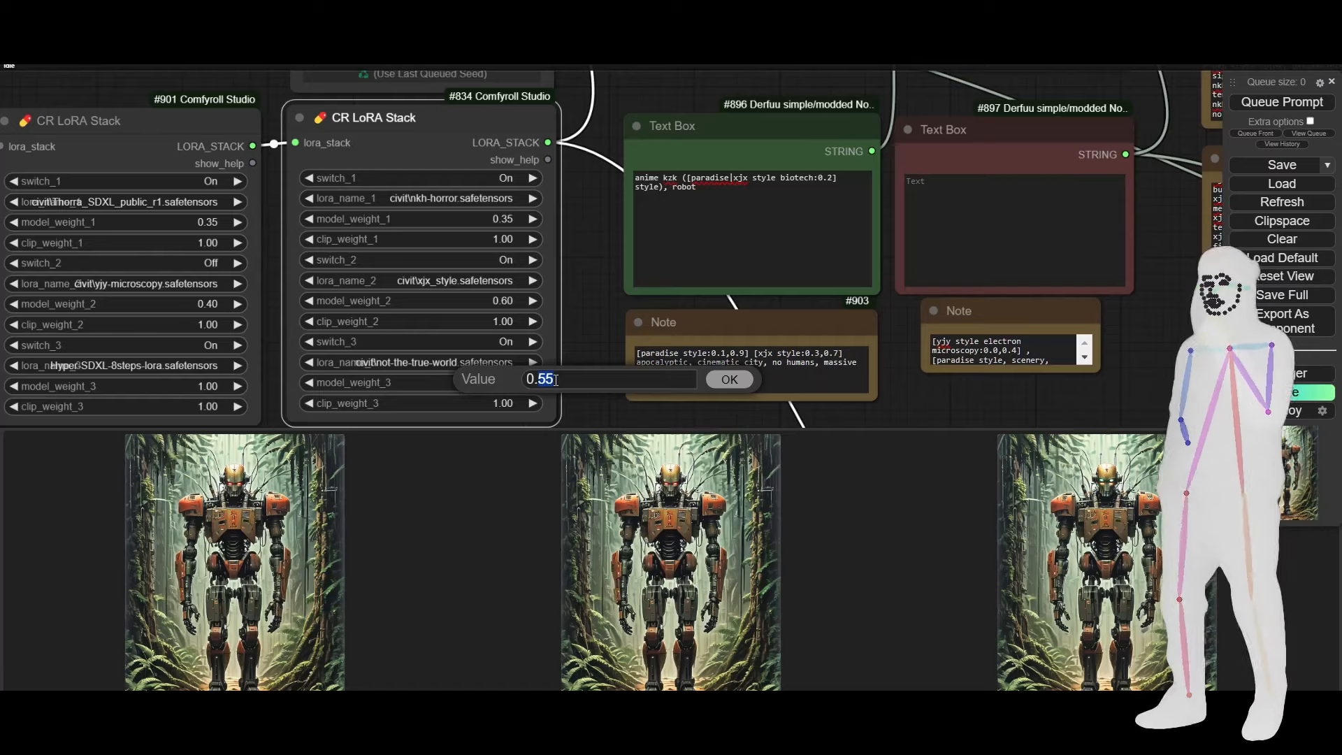
pyautogui.write('0.35')
pyautogui.press('Return')
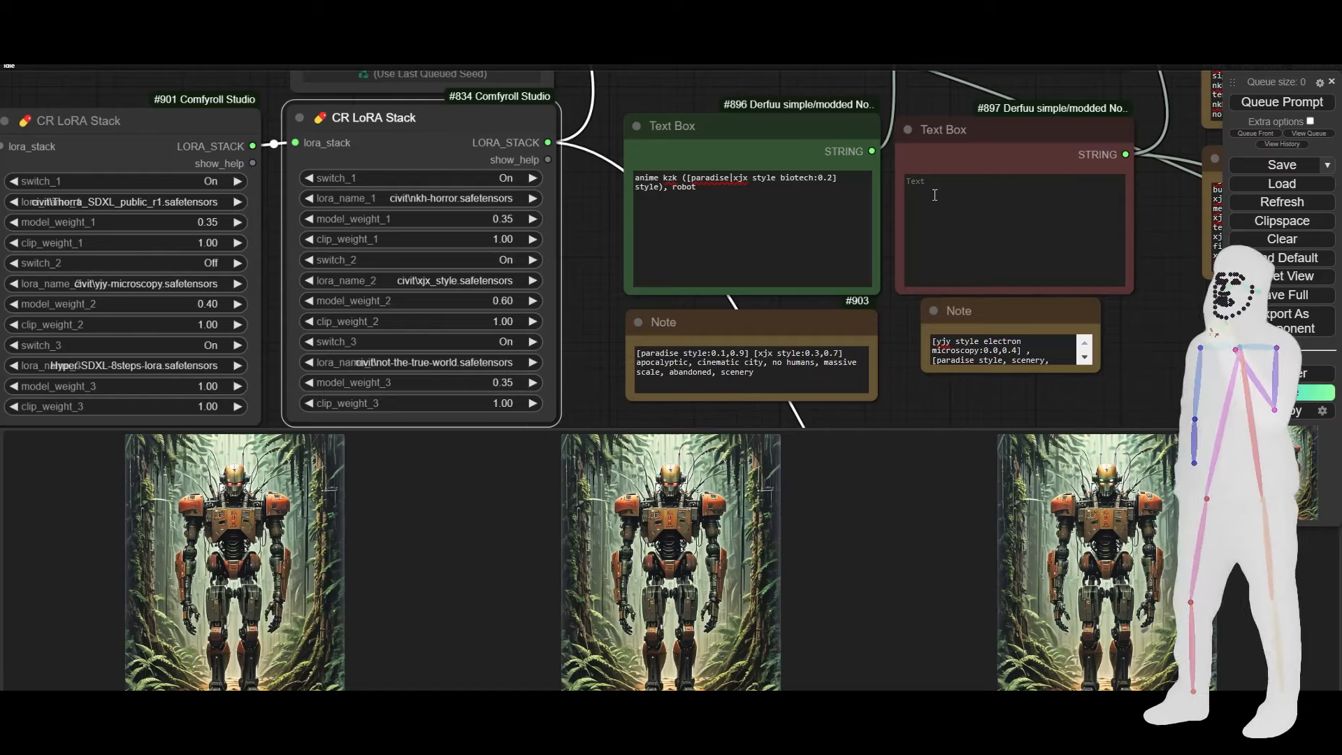
# - Generate an image with the adjusted LoRA weights and examine it enlarged
pyautogui.click(1254, 103)
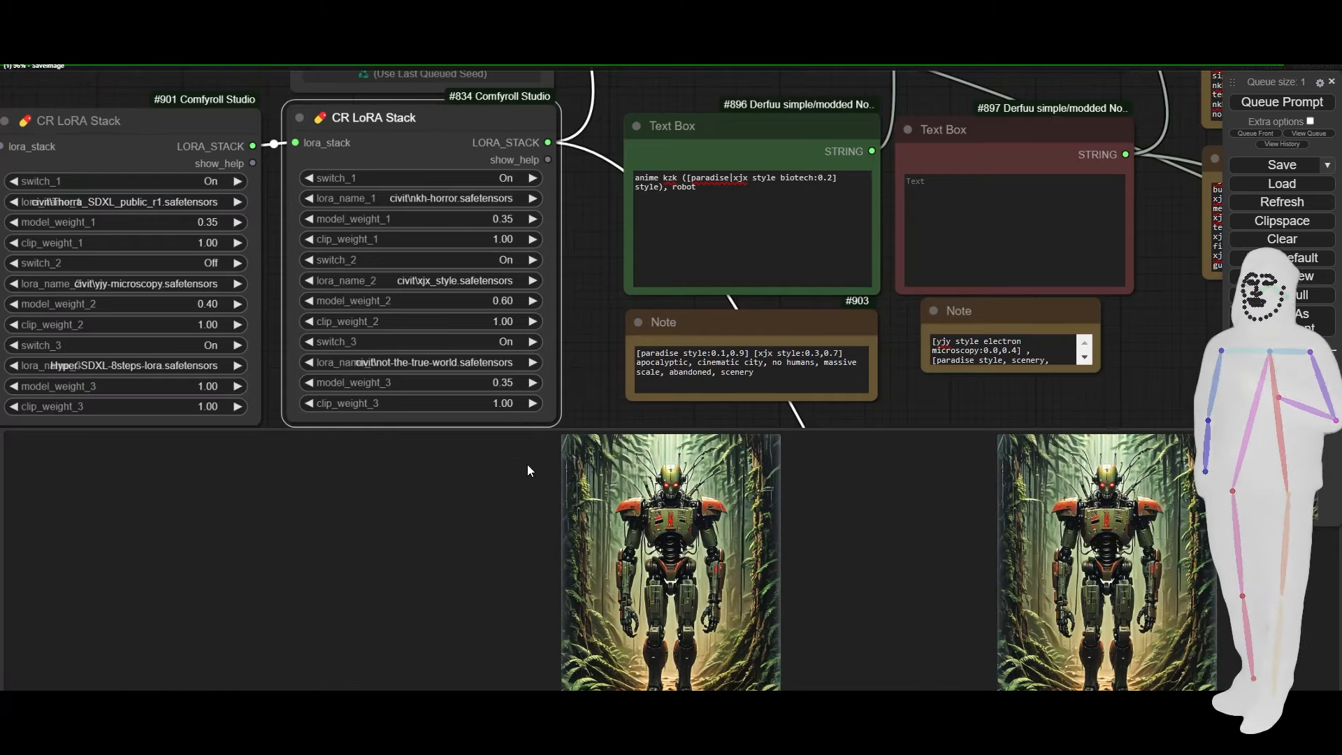
pyautogui.click(262, 572)
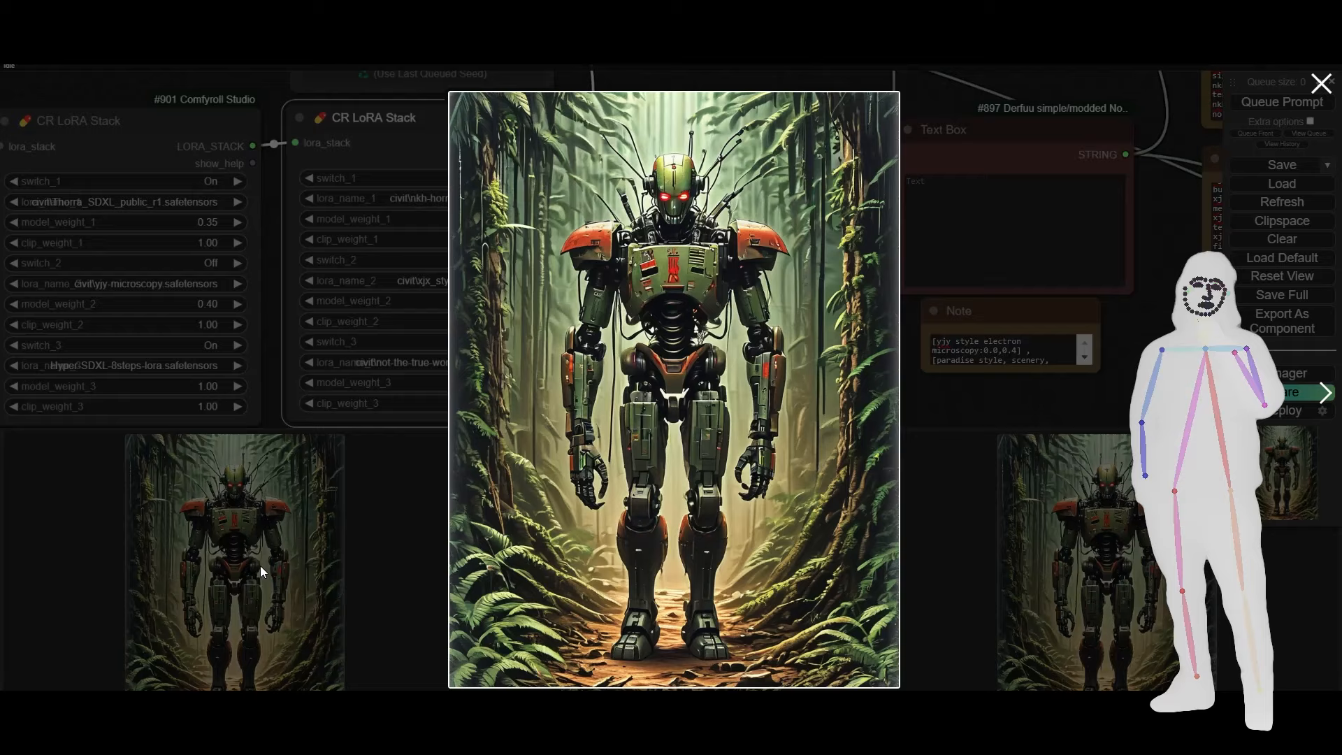
pyautogui.click(940, 393)
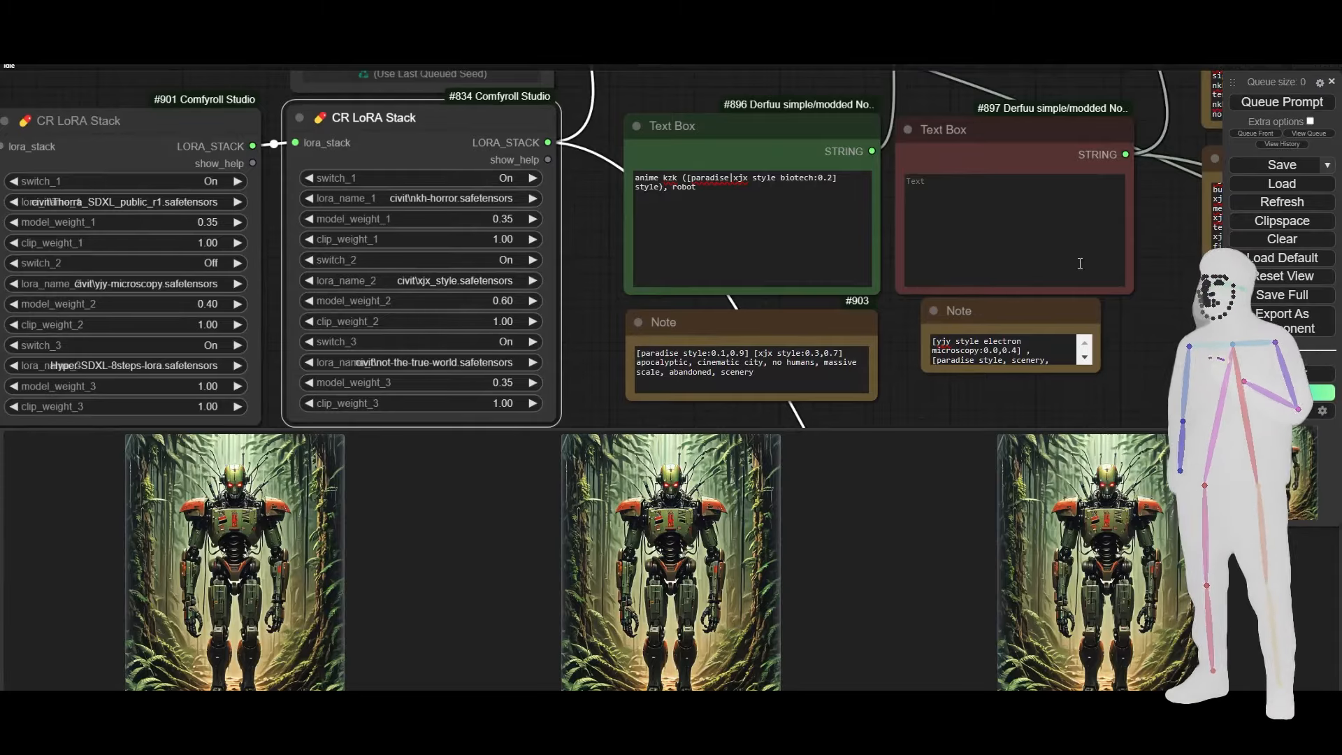
# - Queue the robot image for generation with the SUPIR upscaler
pyautogui.moveTo(1152, 237); pyautogui.dragTo(984, 378)
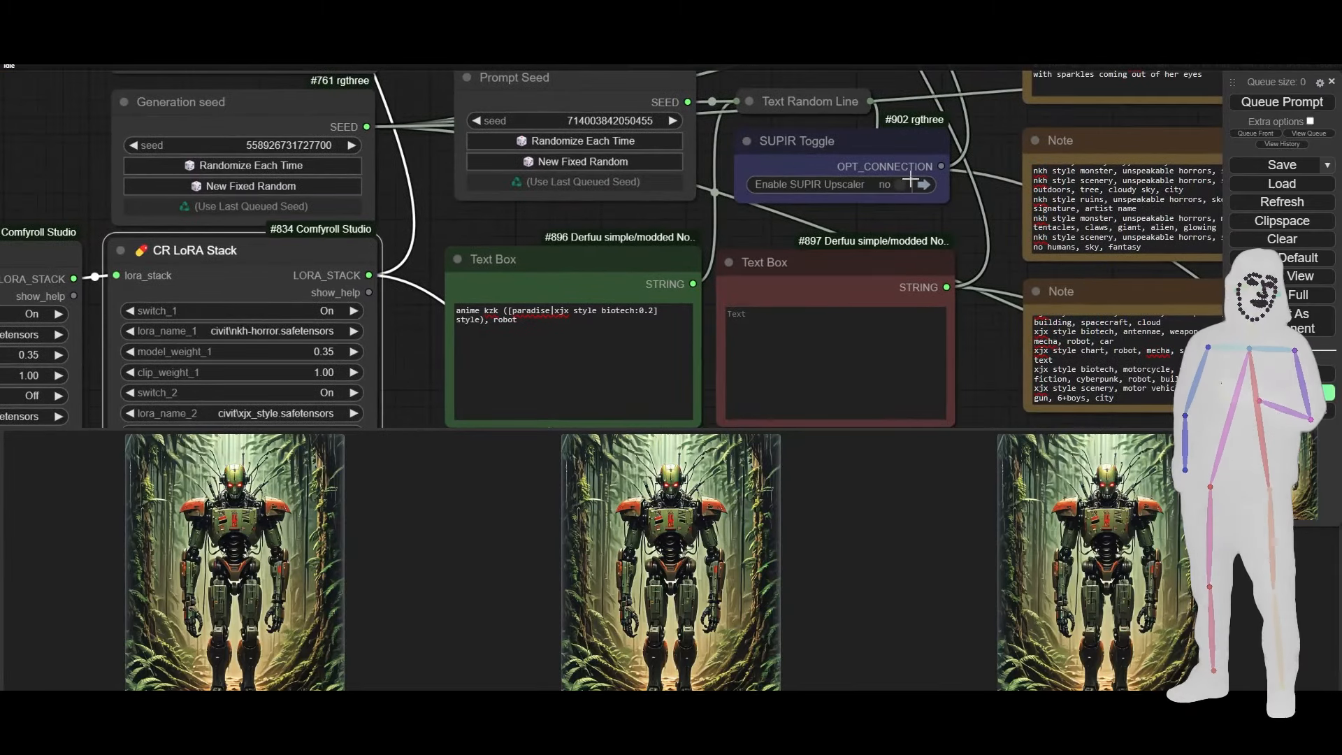
pyautogui.scroll(-10, 919, 182)
pyautogui.moveTo(821, 177); pyautogui.dragTo(951, 350)
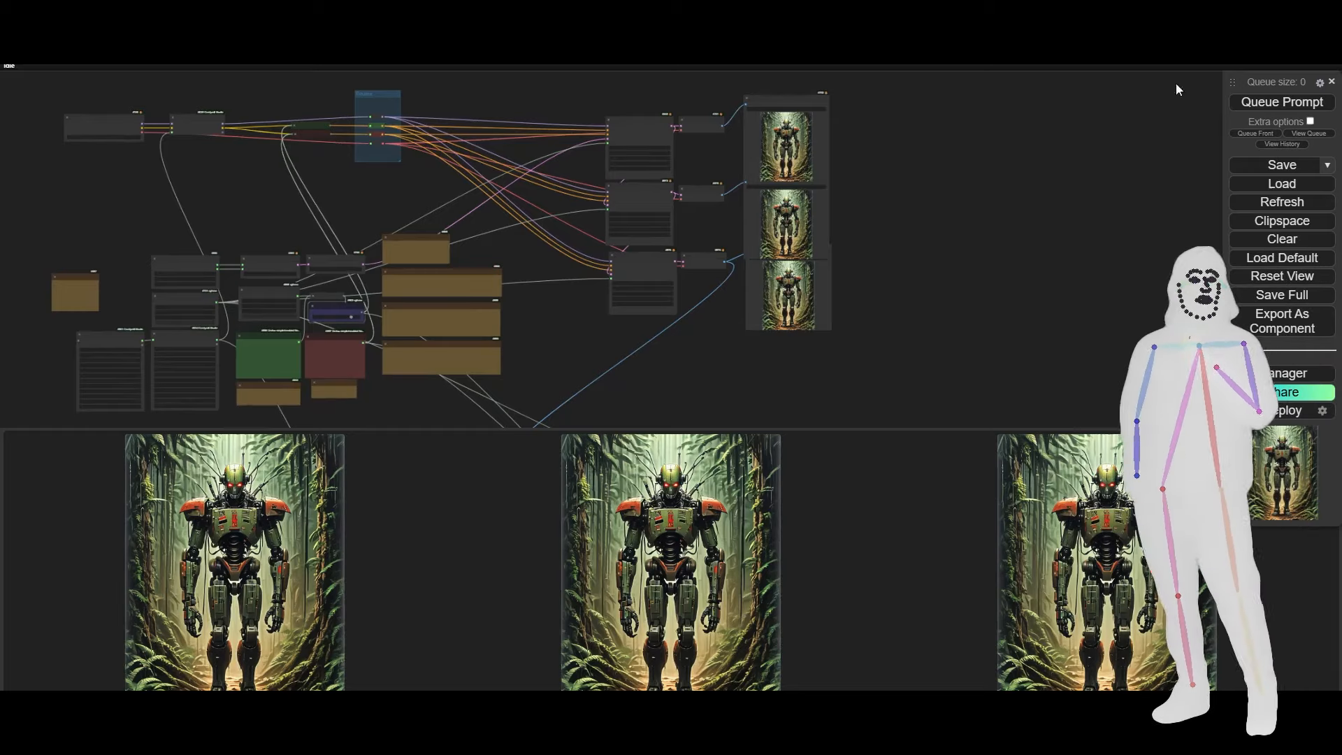
pyautogui.click(1281, 102)
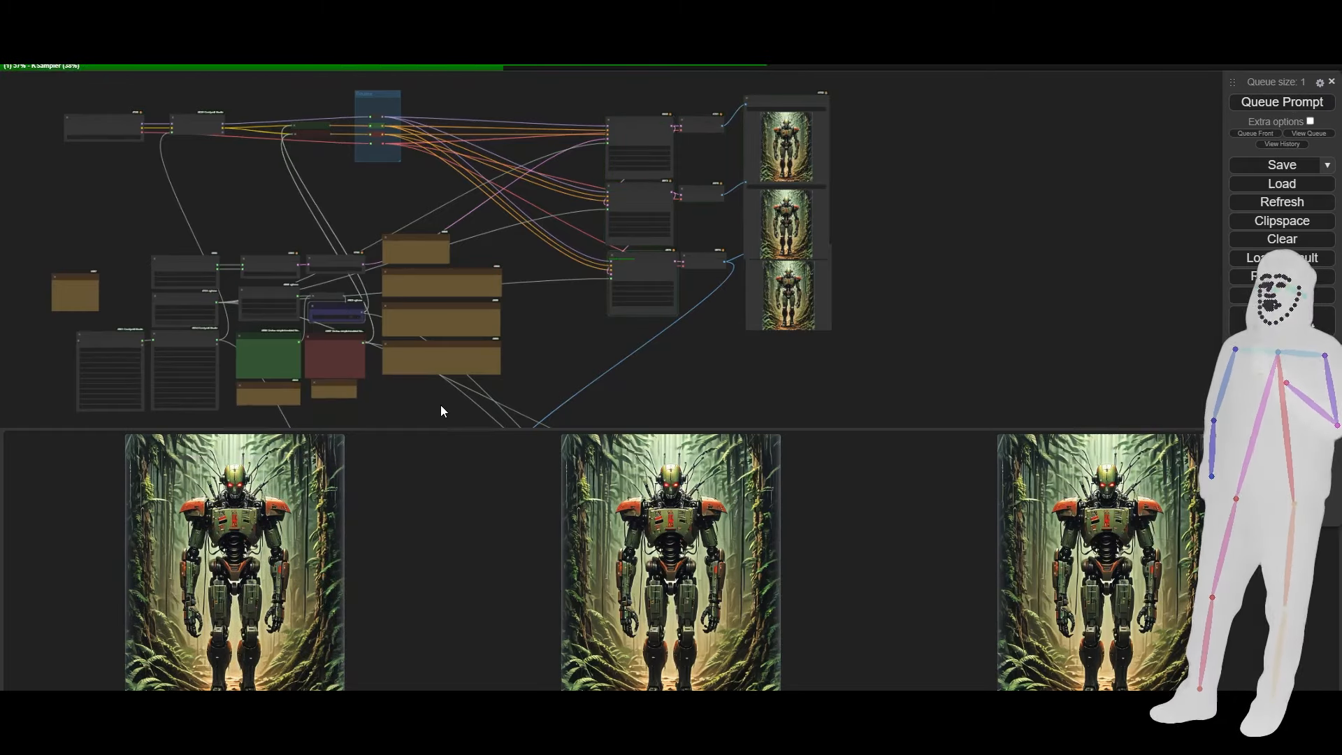
# - Set the generation seed to randomize each time and queue another image without the SUPIR upscaler
pyautogui.moveTo(454, 405); pyautogui.dragTo(782, 302)
pyautogui.scroll(10, 554, 240)
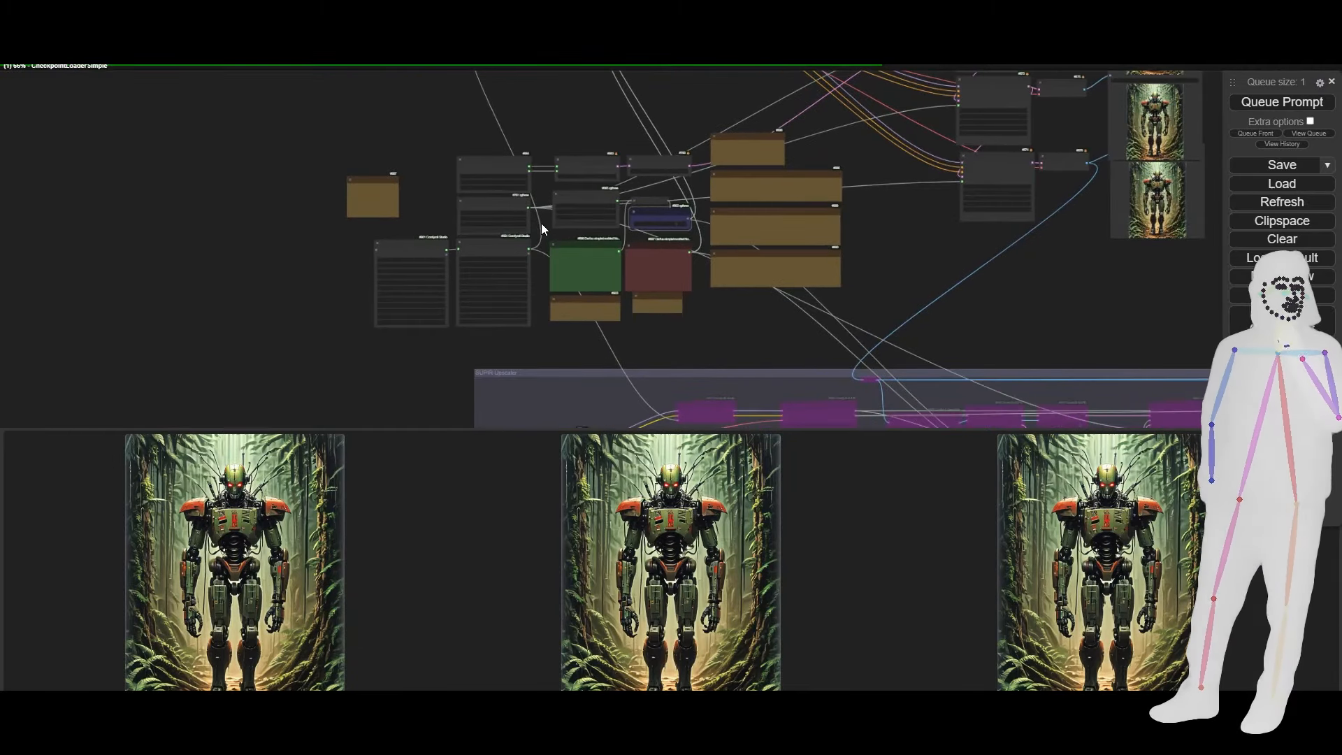
pyautogui.moveTo(526, 148); pyautogui.dragTo(528, 193)
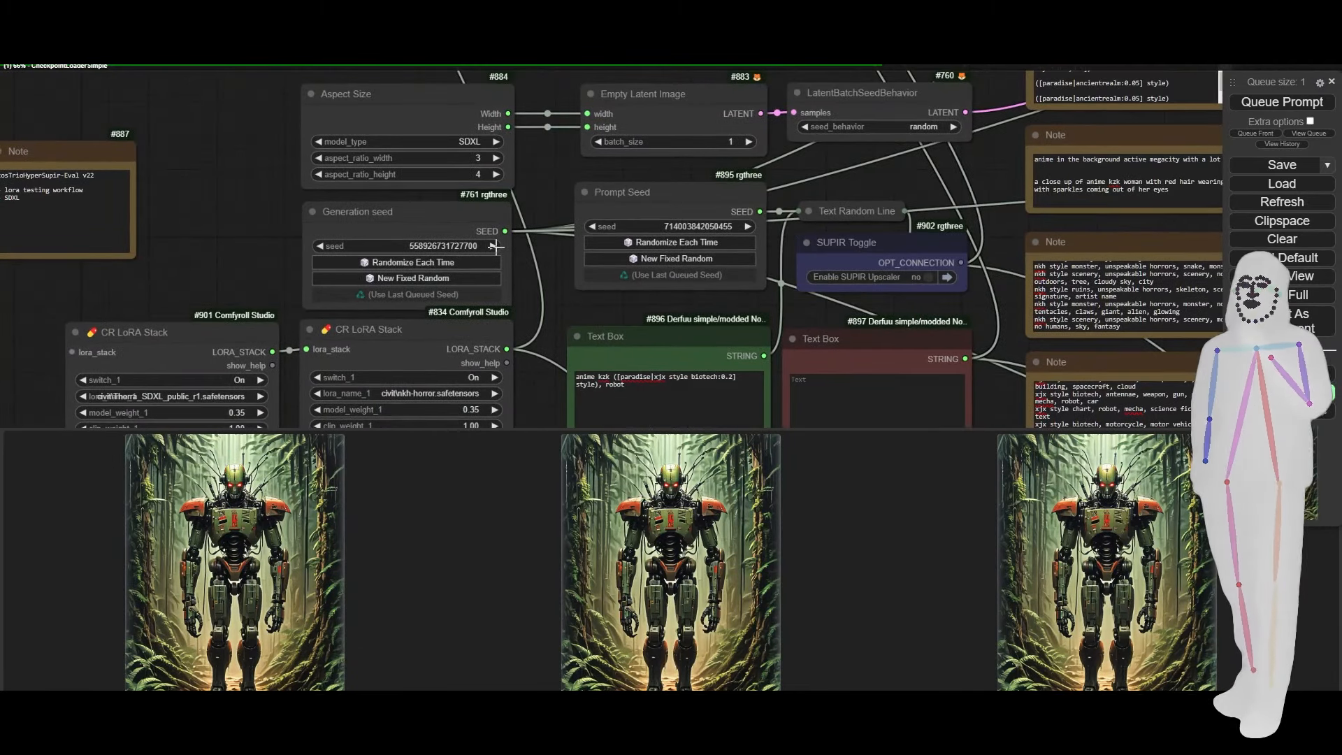
pyautogui.click(397, 262)
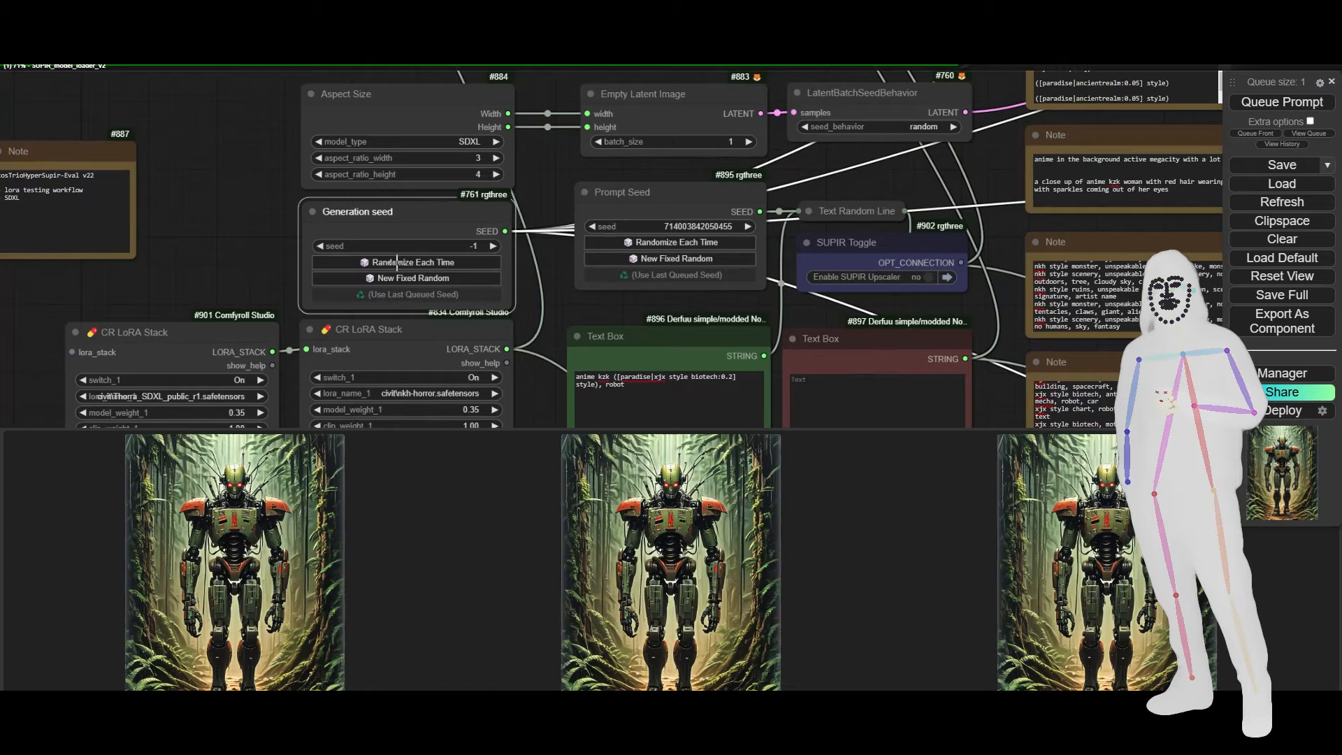
pyautogui.click(1270, 103)
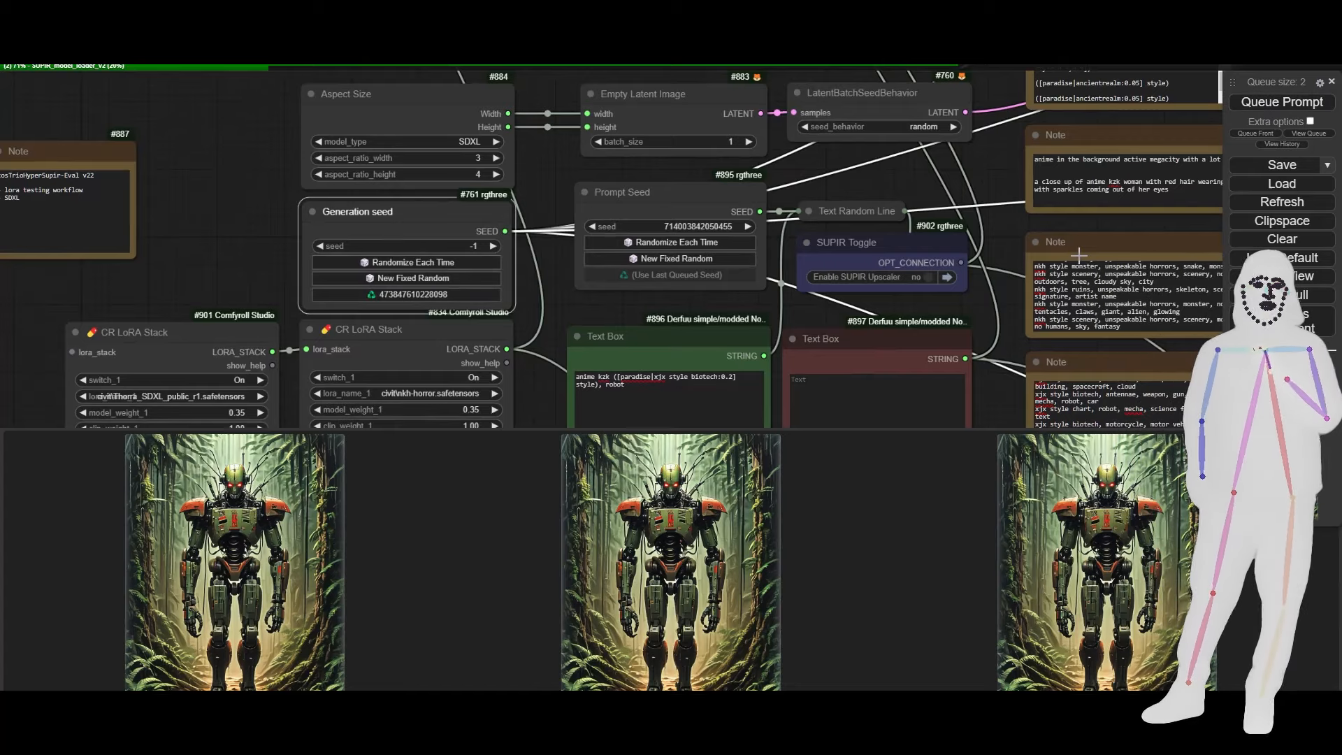
pyautogui.scroll(-8, 164, 129)
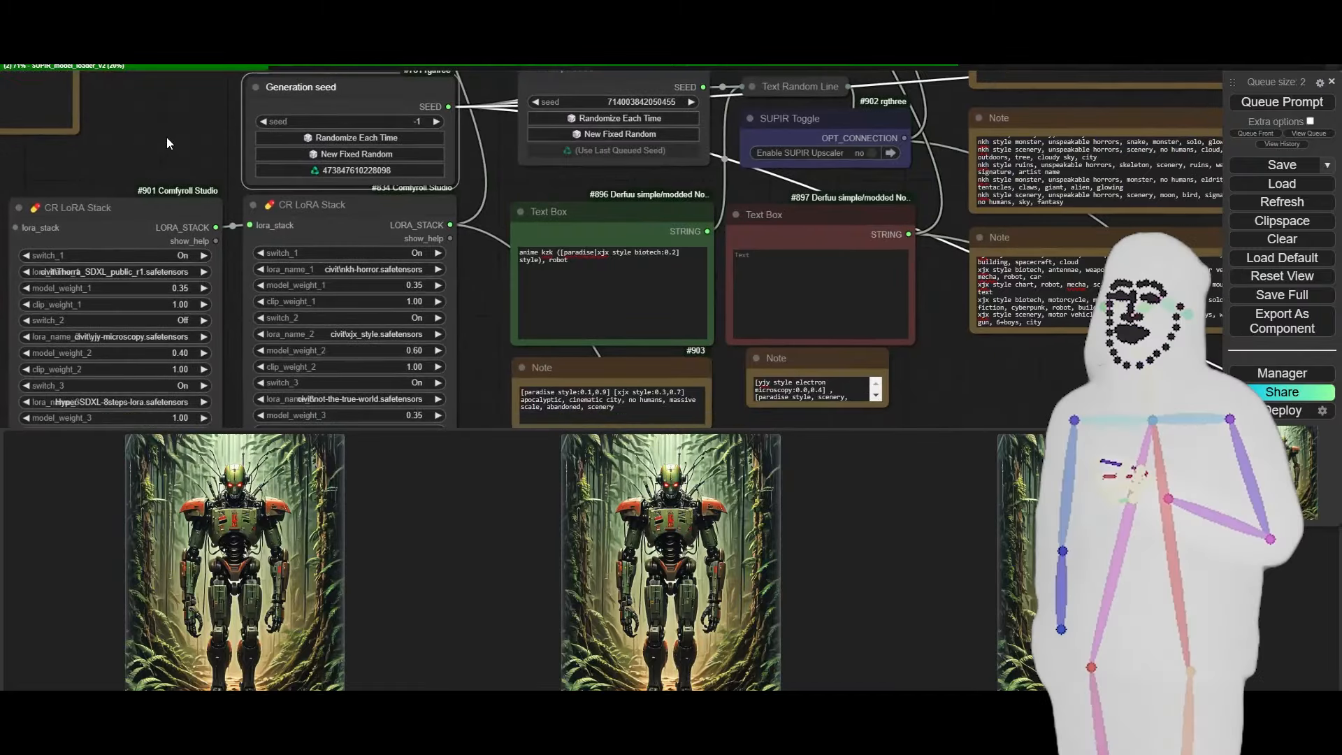
pyautogui.scroll(-8, 631, 279)
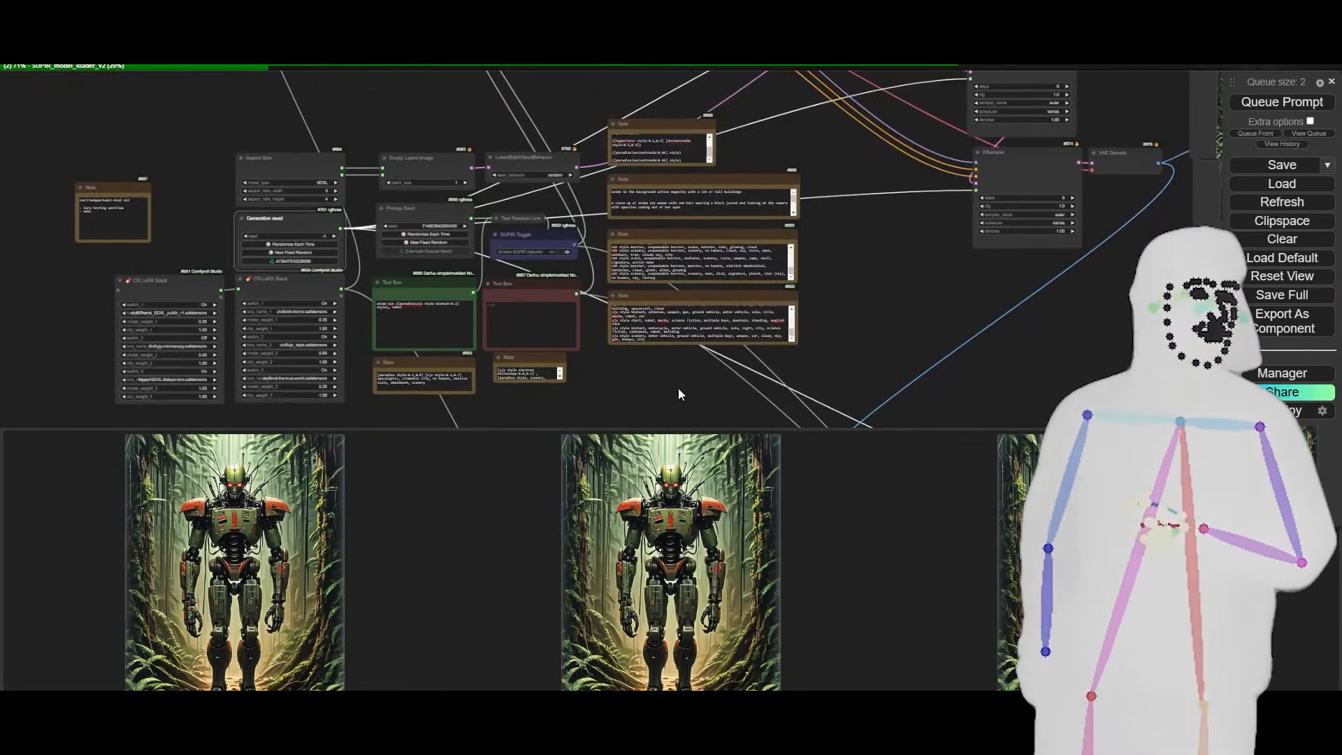
pyautogui.moveTo(898, 328); pyautogui.dragTo(811, 345)
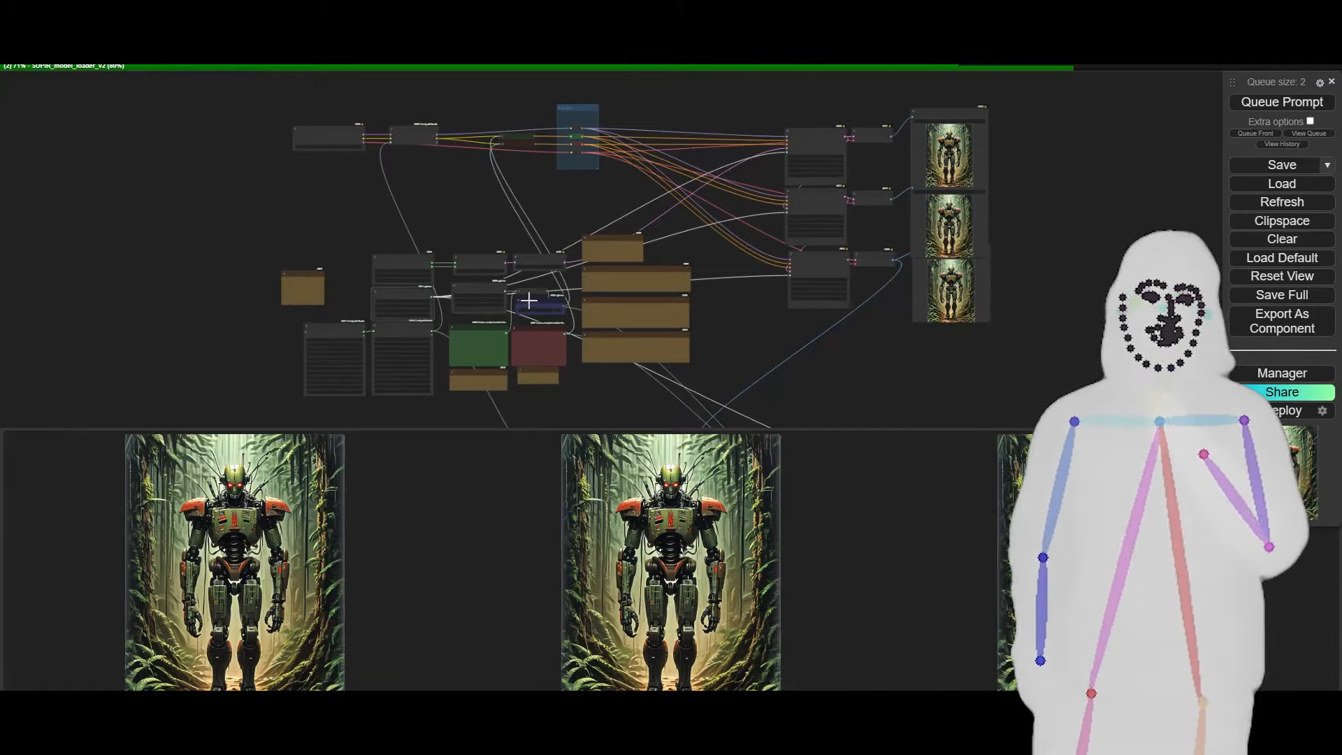
pyautogui.scroll(8, 538, 302)
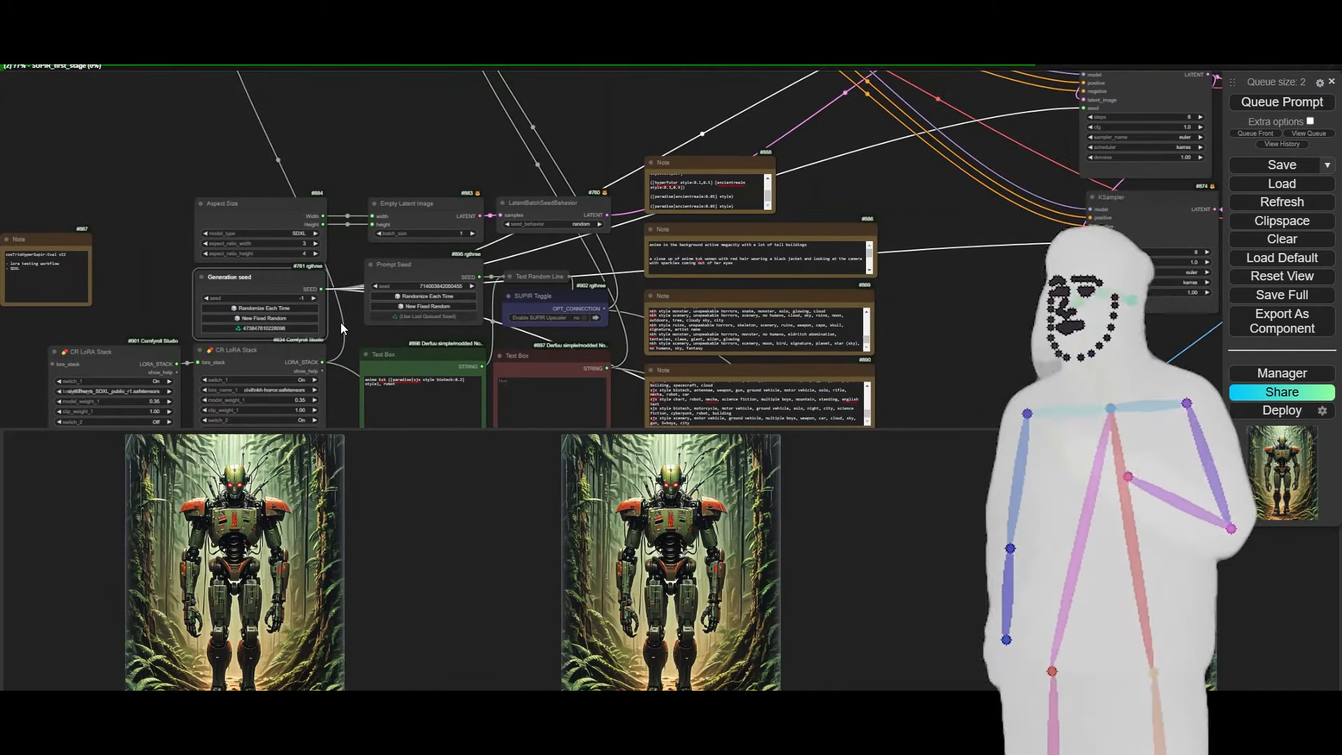
pyautogui.moveTo(364, 333); pyautogui.dragTo(433, 276)
pyautogui.scroll(6, 423, 328)
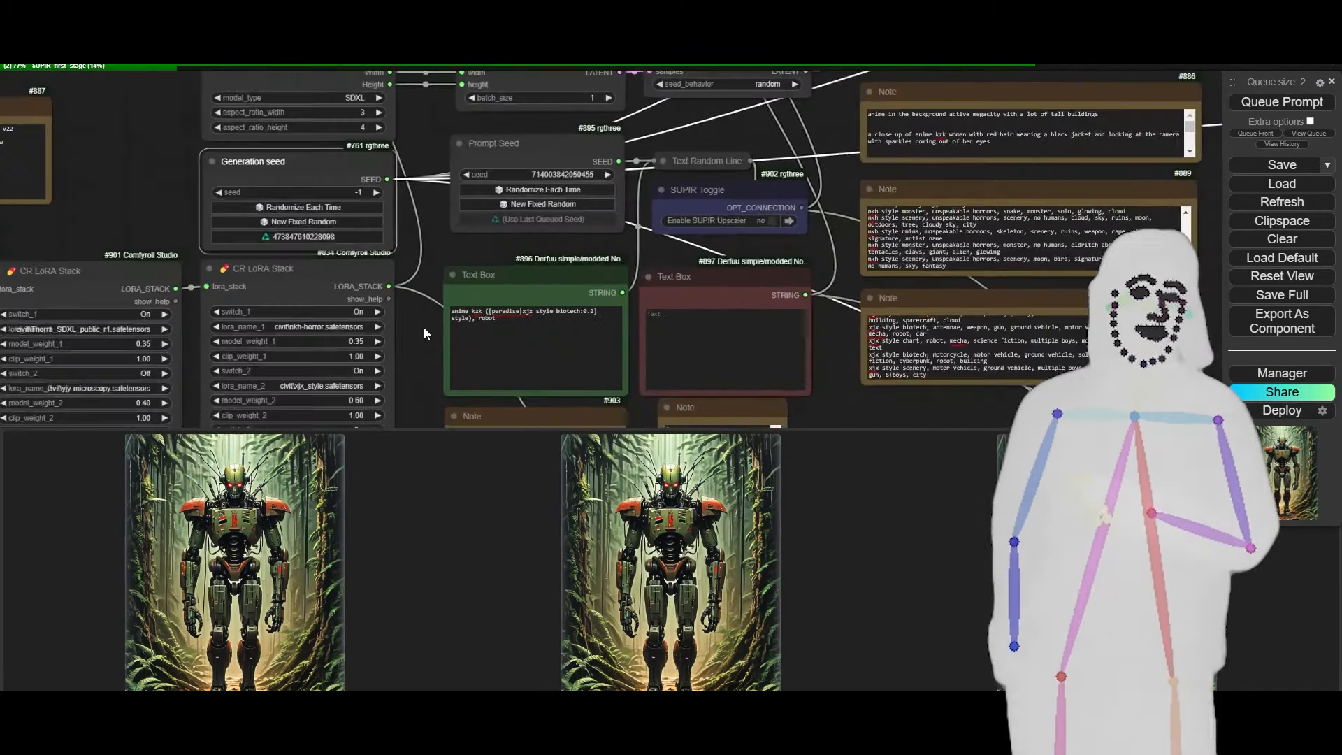
pyautogui.scroll(2, 424, 327)
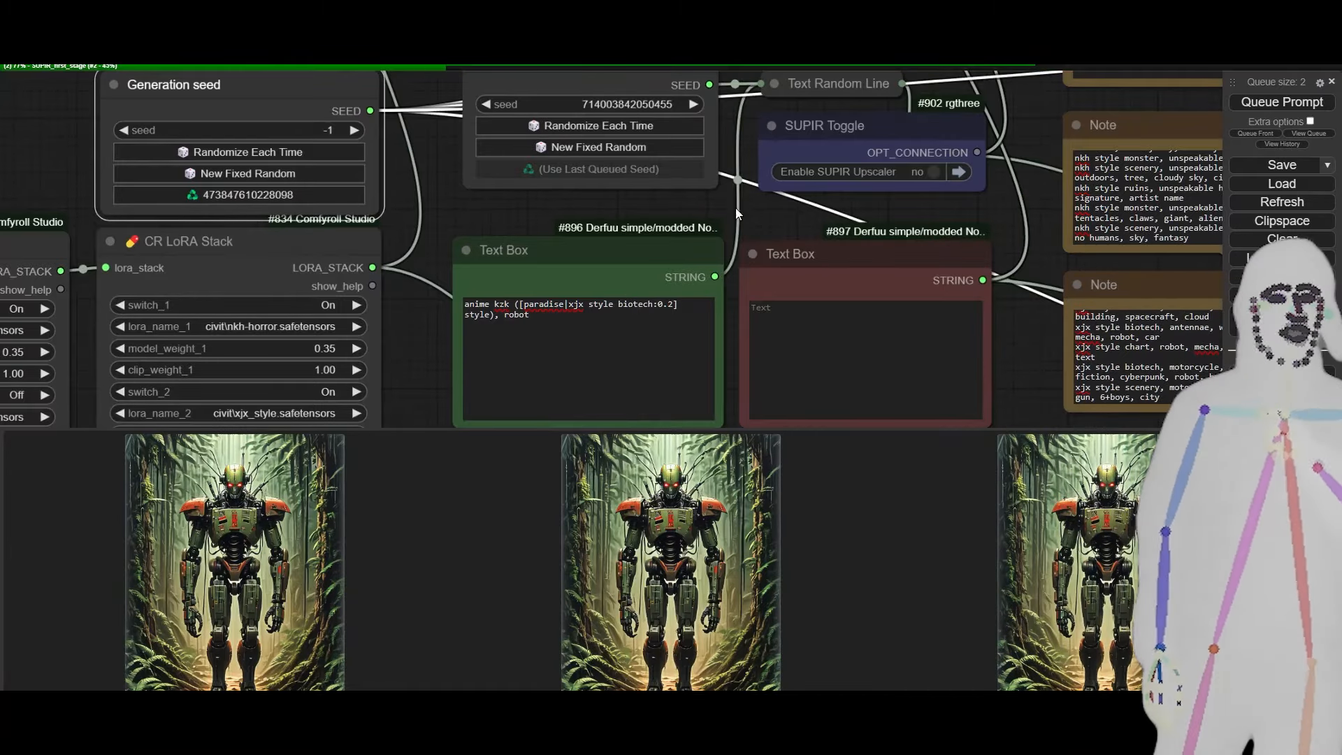
pyautogui.moveTo(768, 211); pyautogui.dragTo(382, 281)
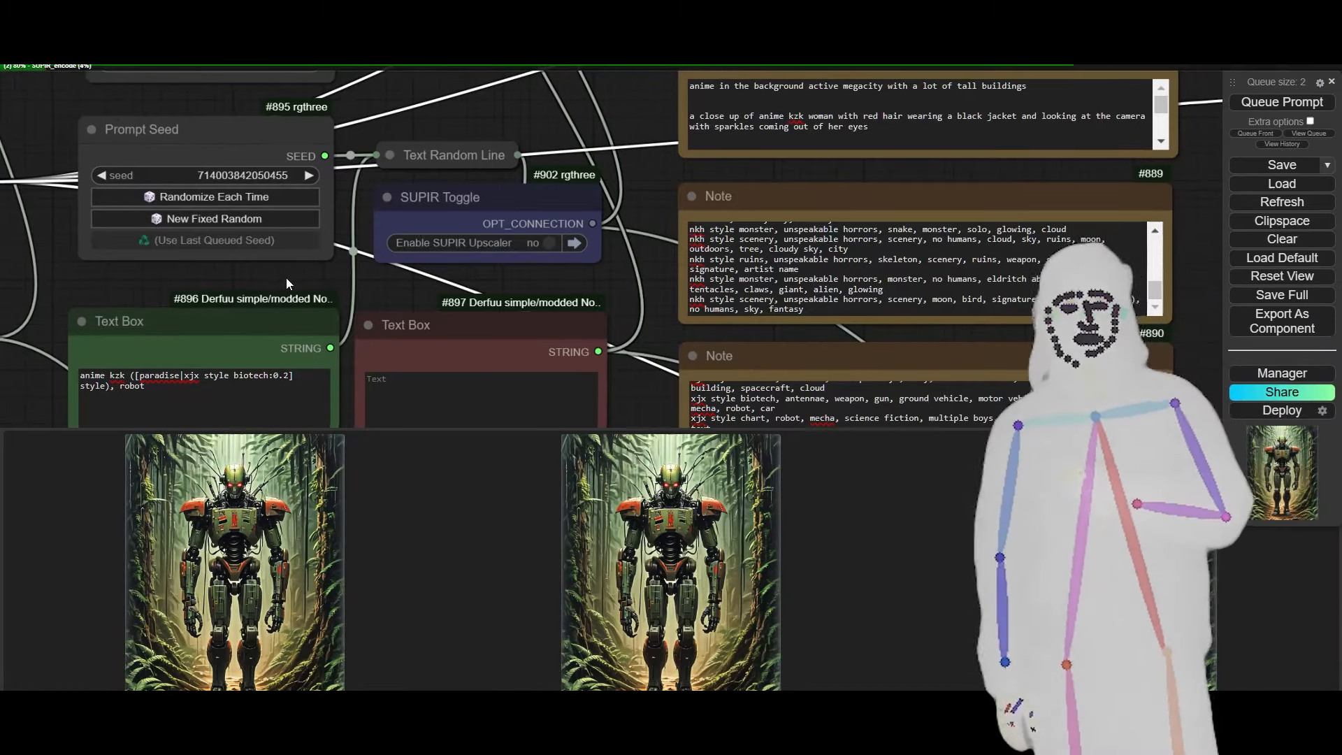
pyautogui.moveTo(287, 278); pyautogui.dragTo(719, 268)
pyautogui.scroll(-7, 718, 267)
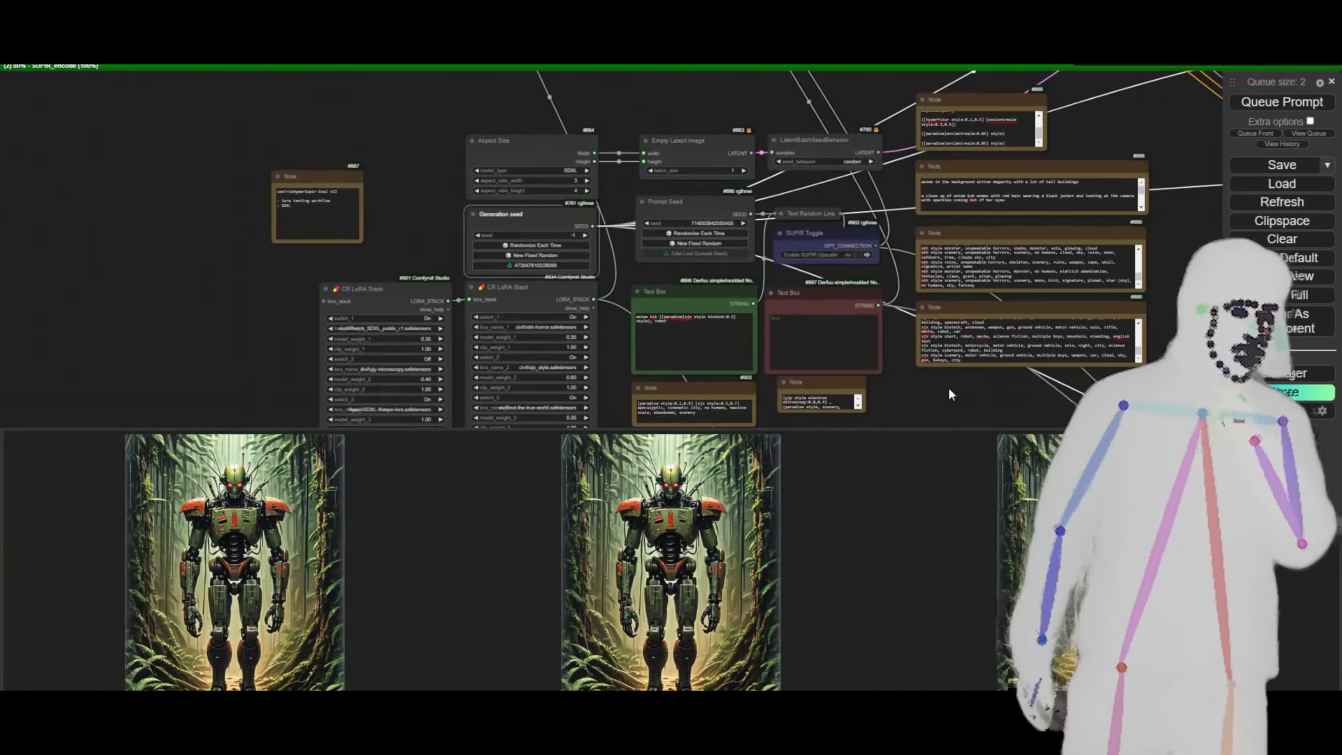
pyautogui.moveTo(949, 388); pyautogui.dragTo(824, 337)
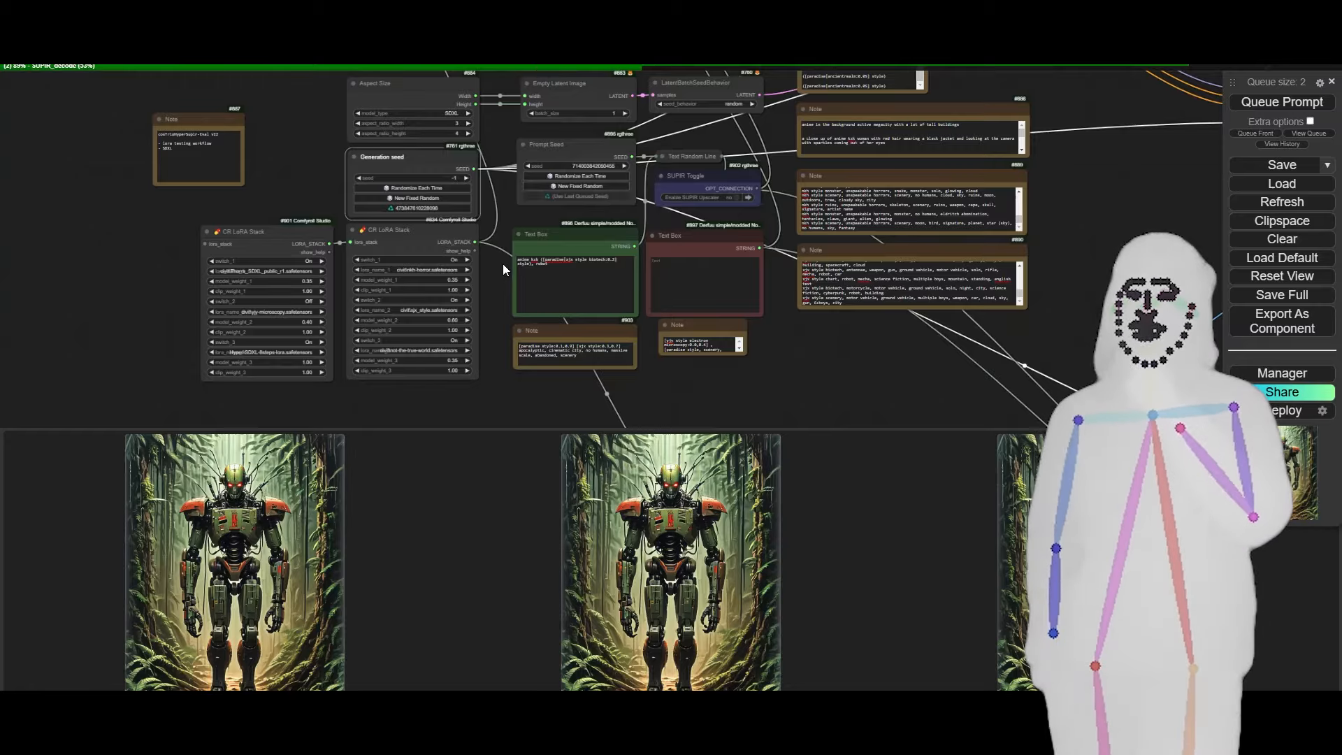
# - Examine the alternating paradise and xjx biotech robot prompt together with the example prompts in the nkh and xjx style notes
pyautogui.scroll(6, 501, 266)
pyautogui.scroll(10, 503, 266)
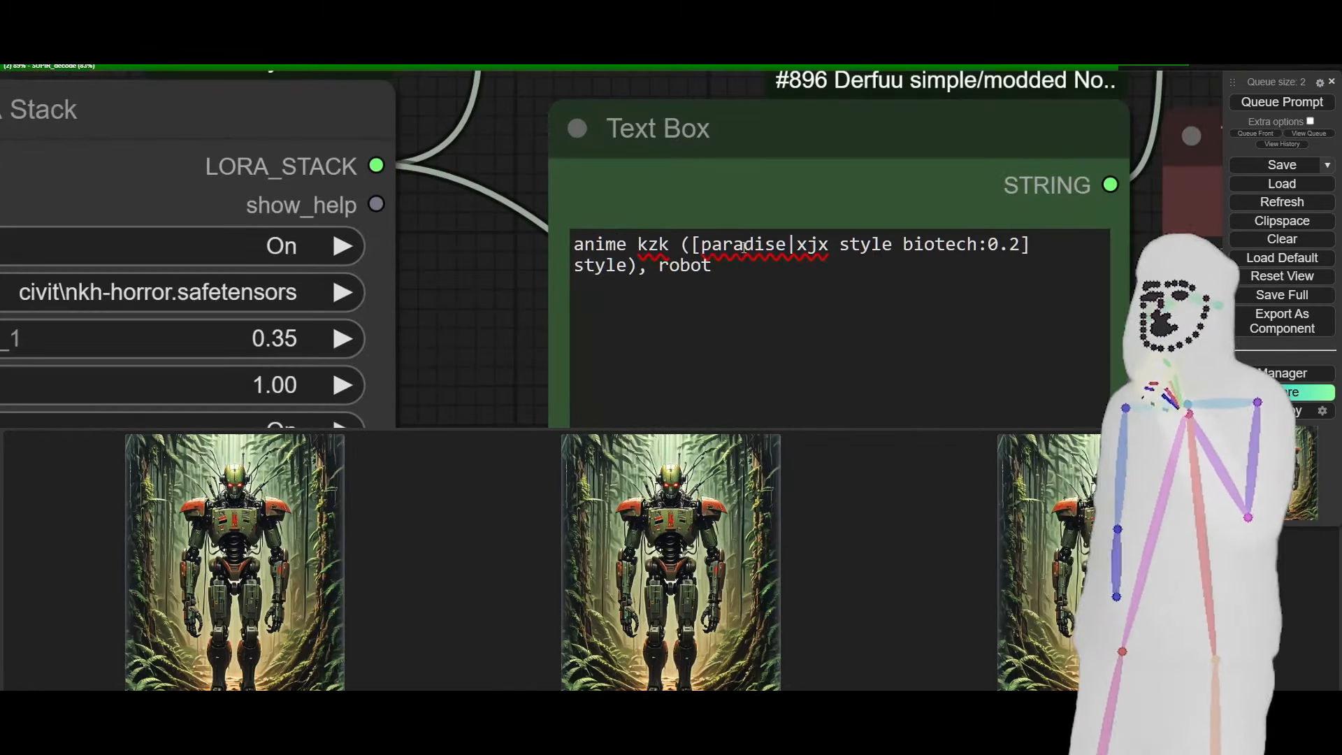
pyautogui.scroll(-10, 431, 257)
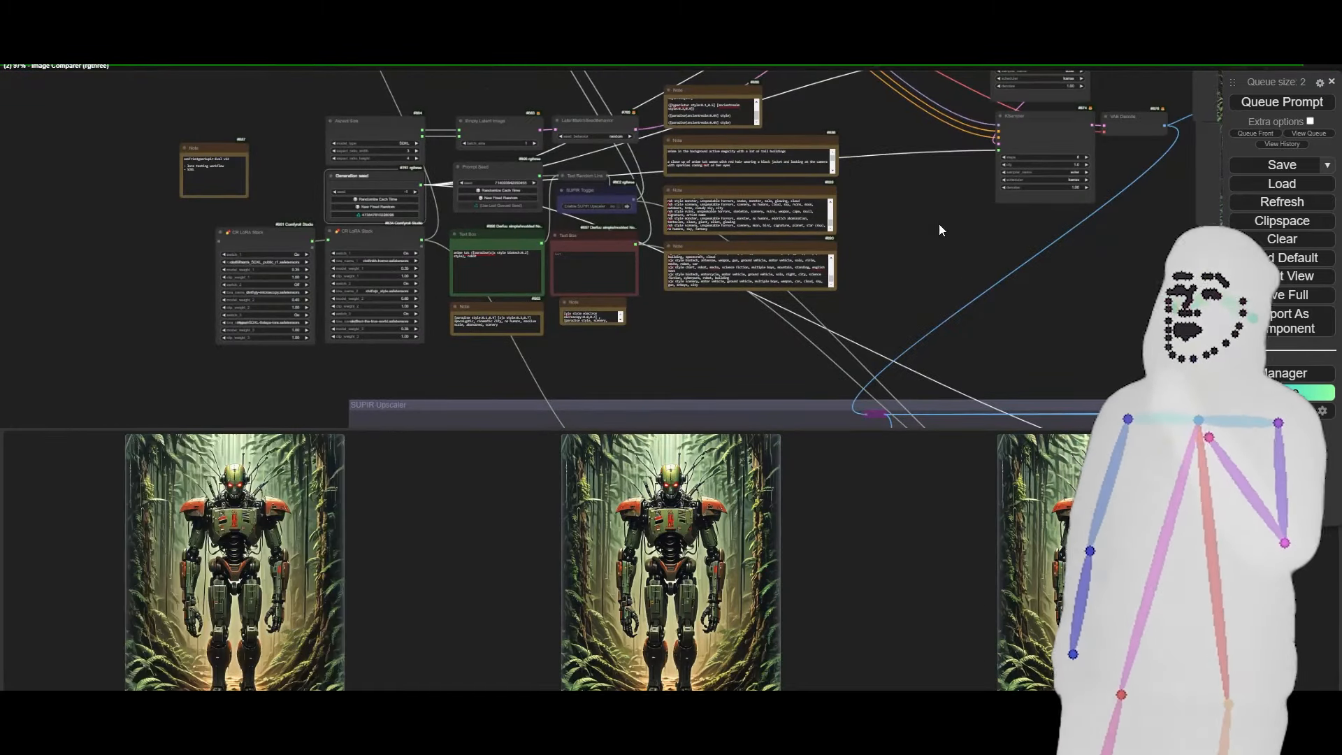
pyautogui.moveTo(895, 202); pyautogui.dragTo(1016, 247)
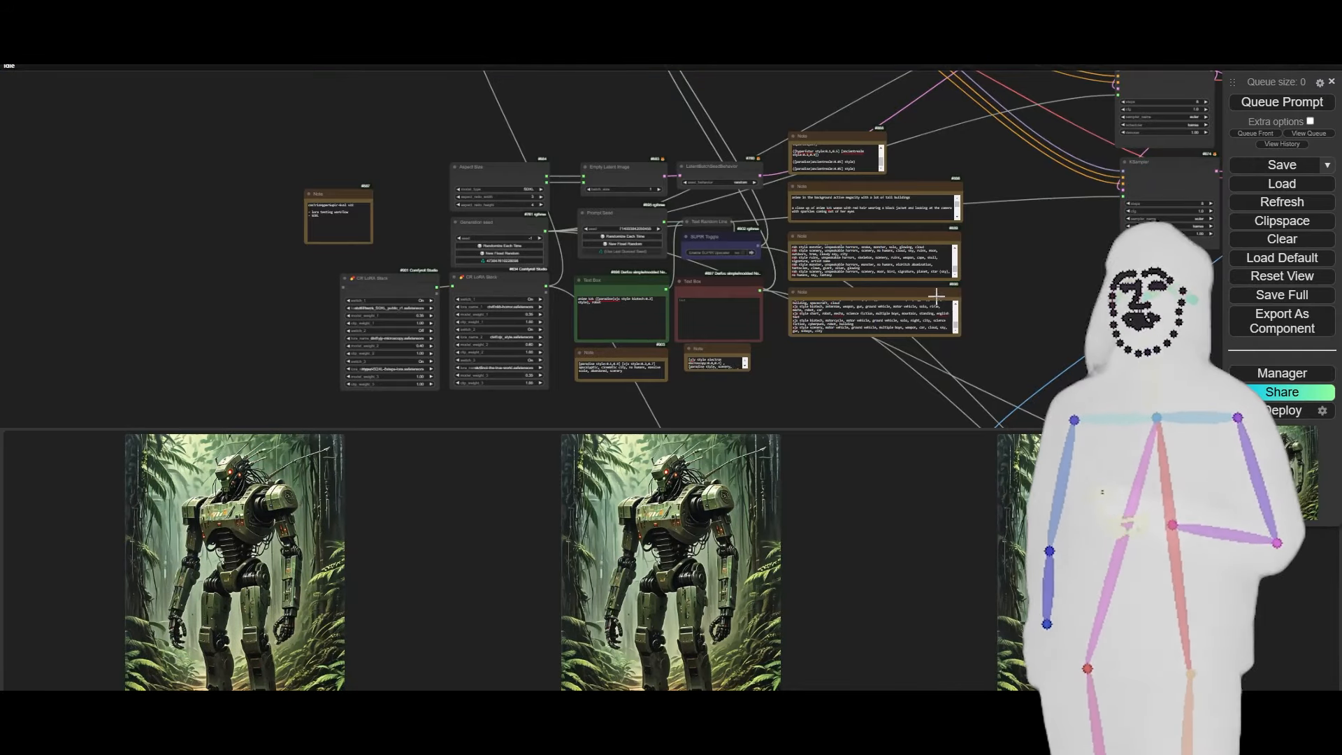
pyautogui.scroll(5, 979, 266)
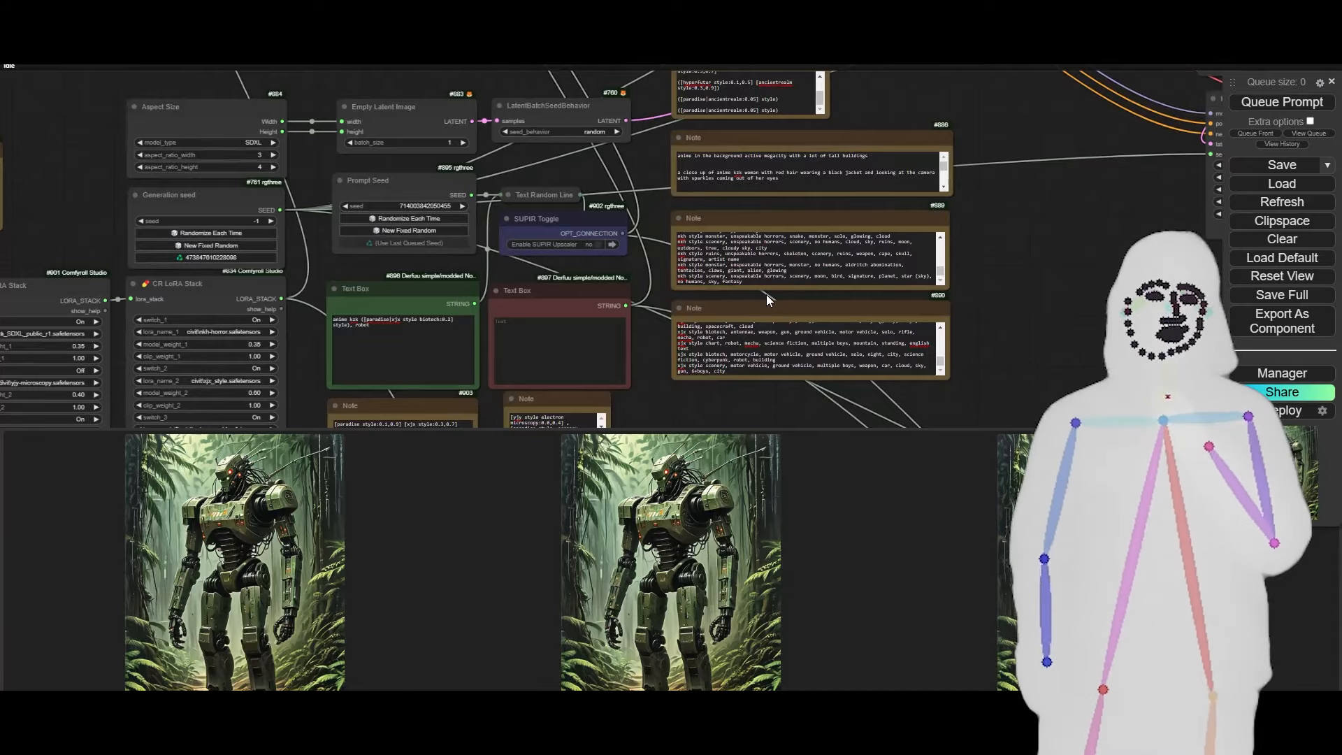
pyautogui.scroll(4, 765, 295)
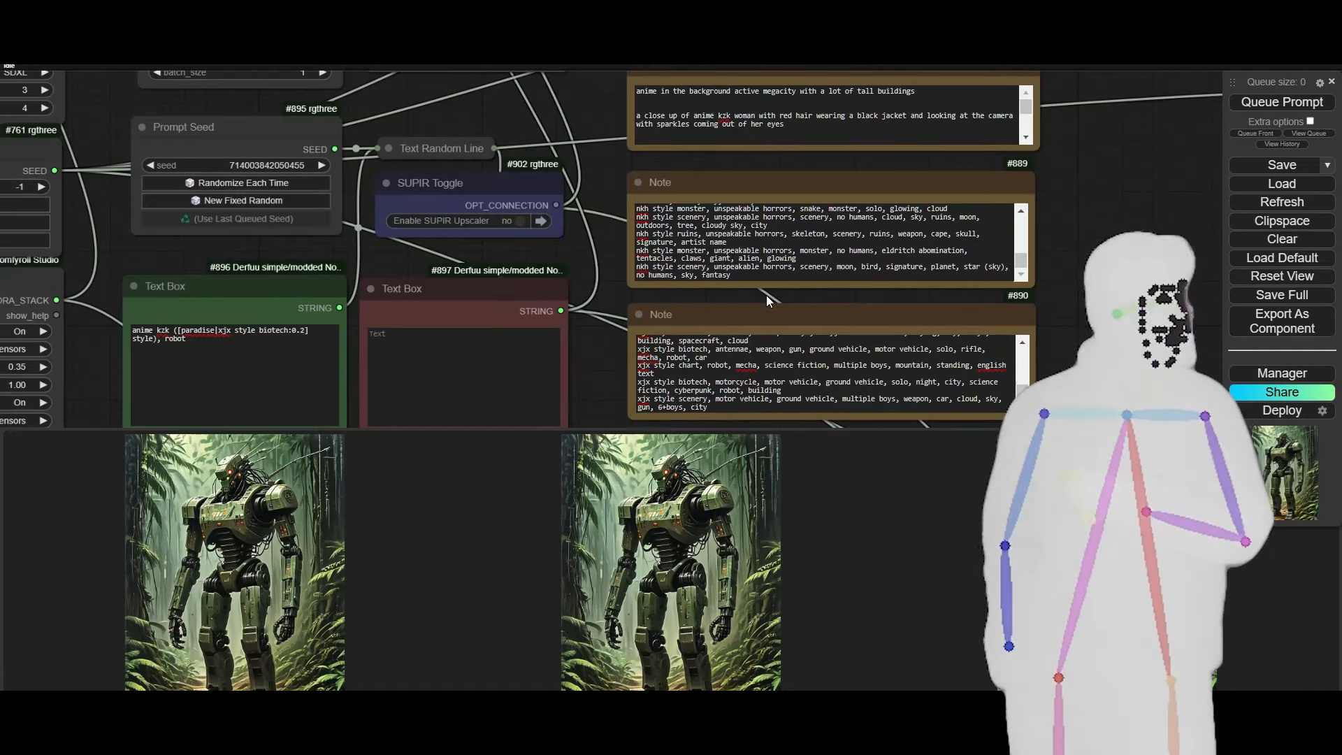
pyautogui.moveTo(857, 270); pyautogui.dragTo(826, 272)
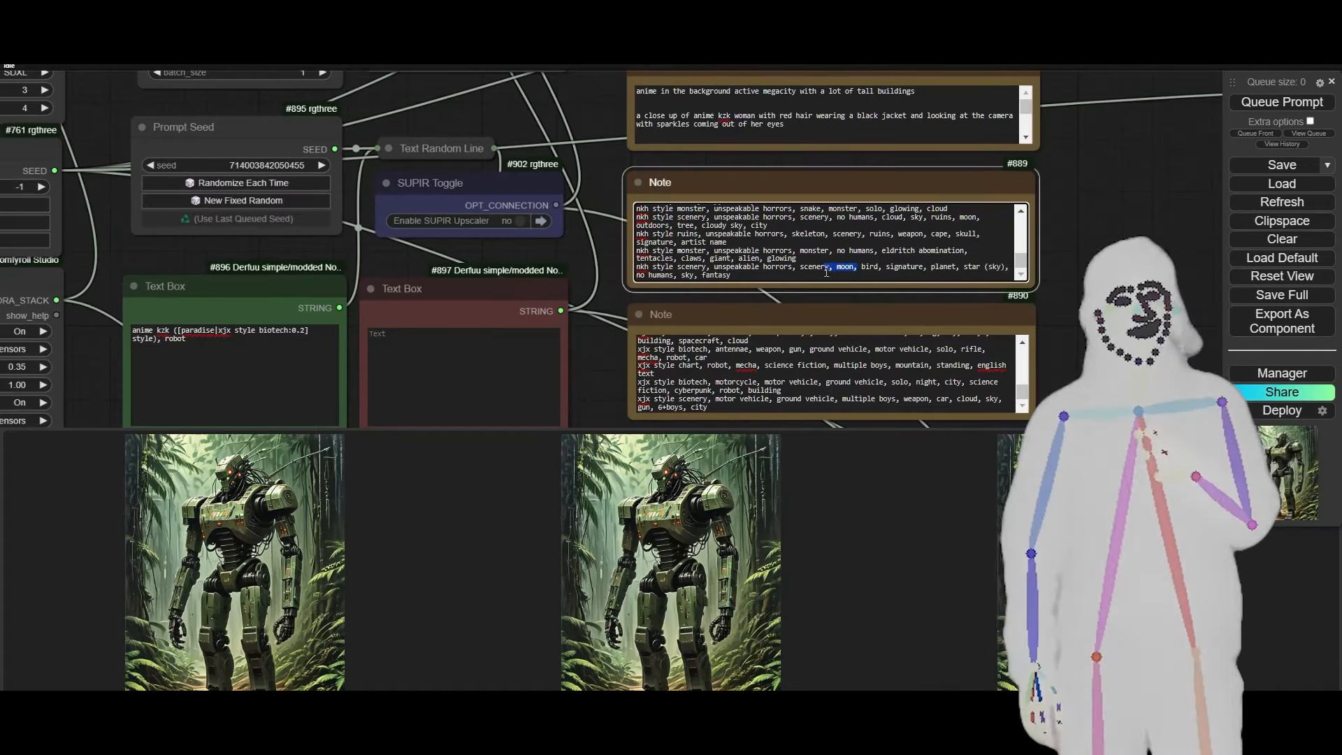
pyautogui.click(746, 267)
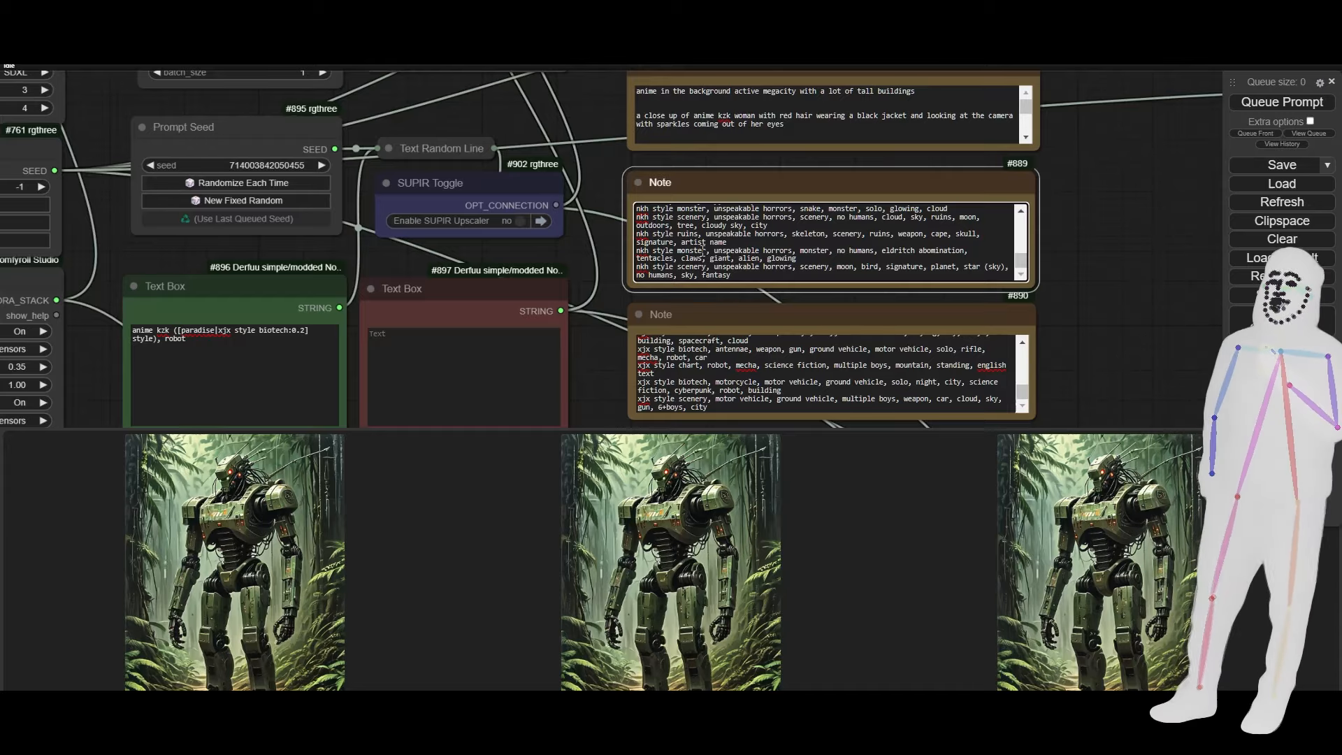
pyautogui.scroll(-1, 1102, 234)
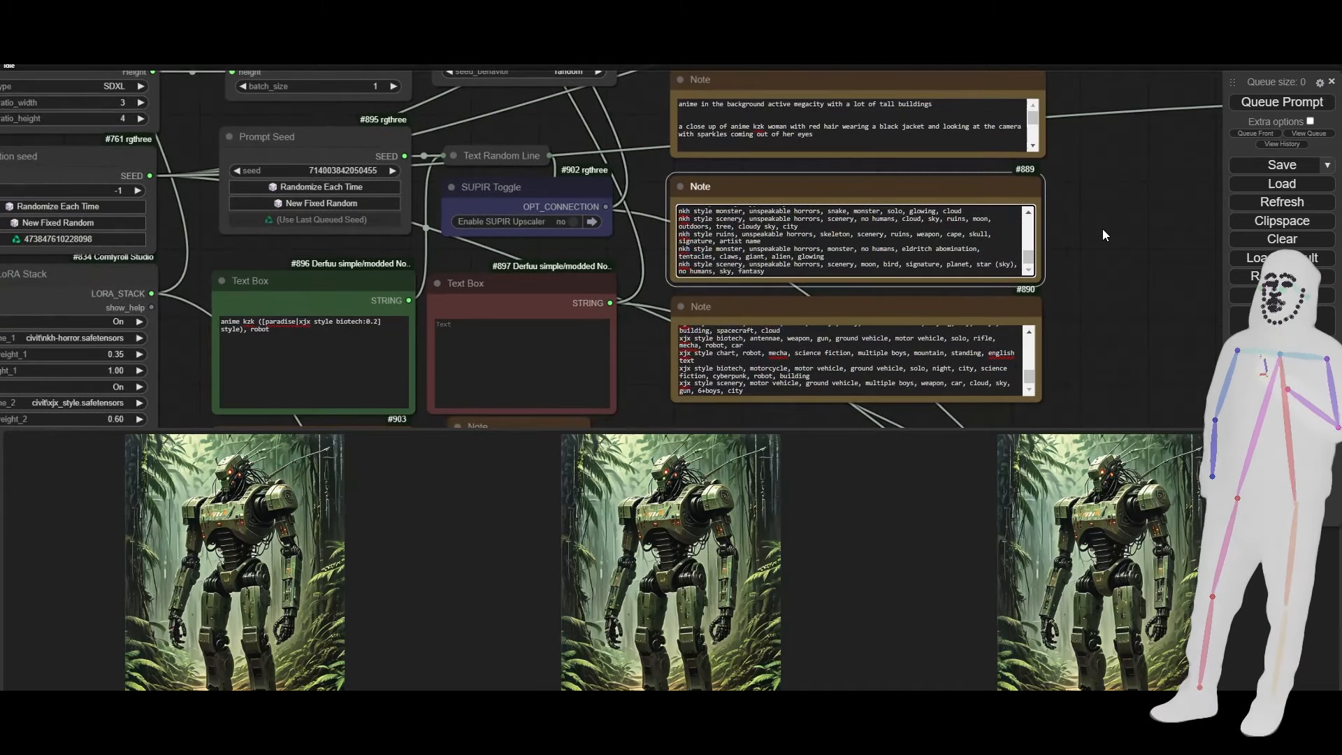
# - Compare the new green robot image with the earlier red-shouldered robot image, viewing each one enlarged
pyautogui.click(287, 561)
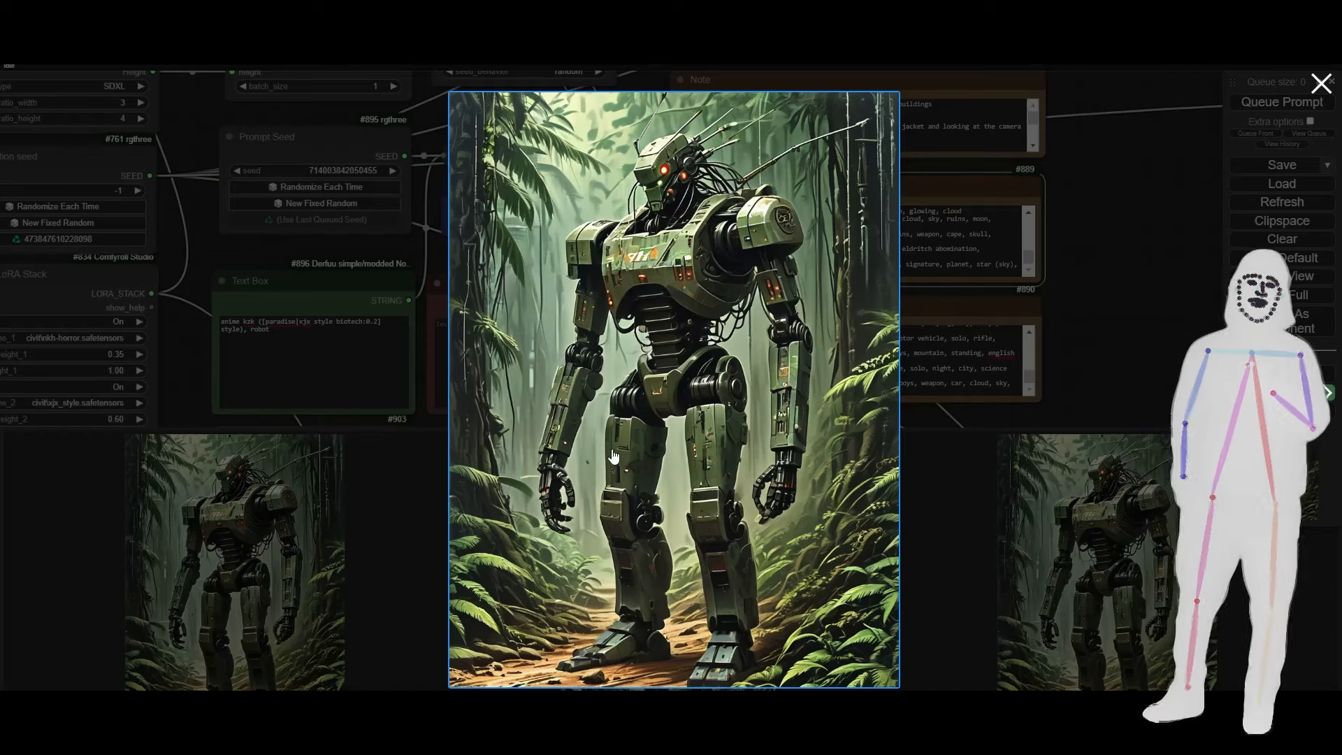
pyautogui.click(974, 521)
pyautogui.scroll(-5, 918, 588)
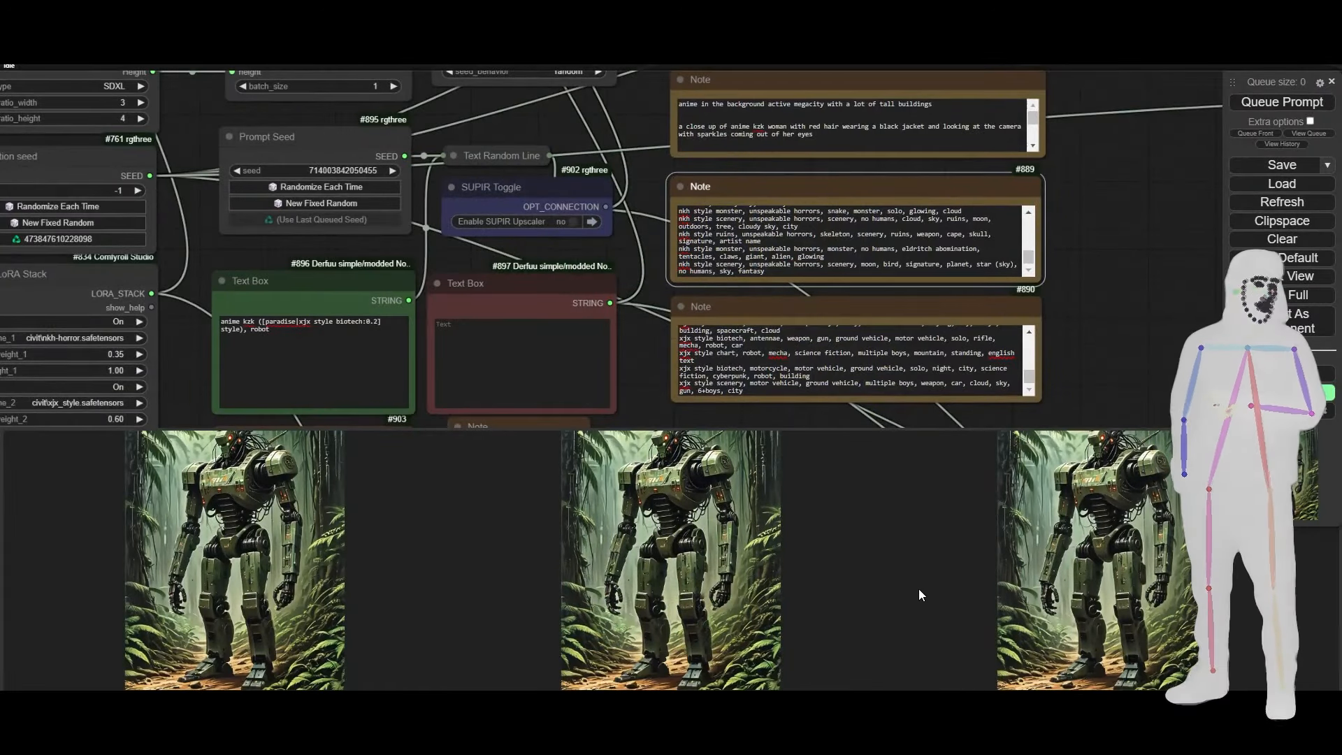
pyautogui.click(286, 567)
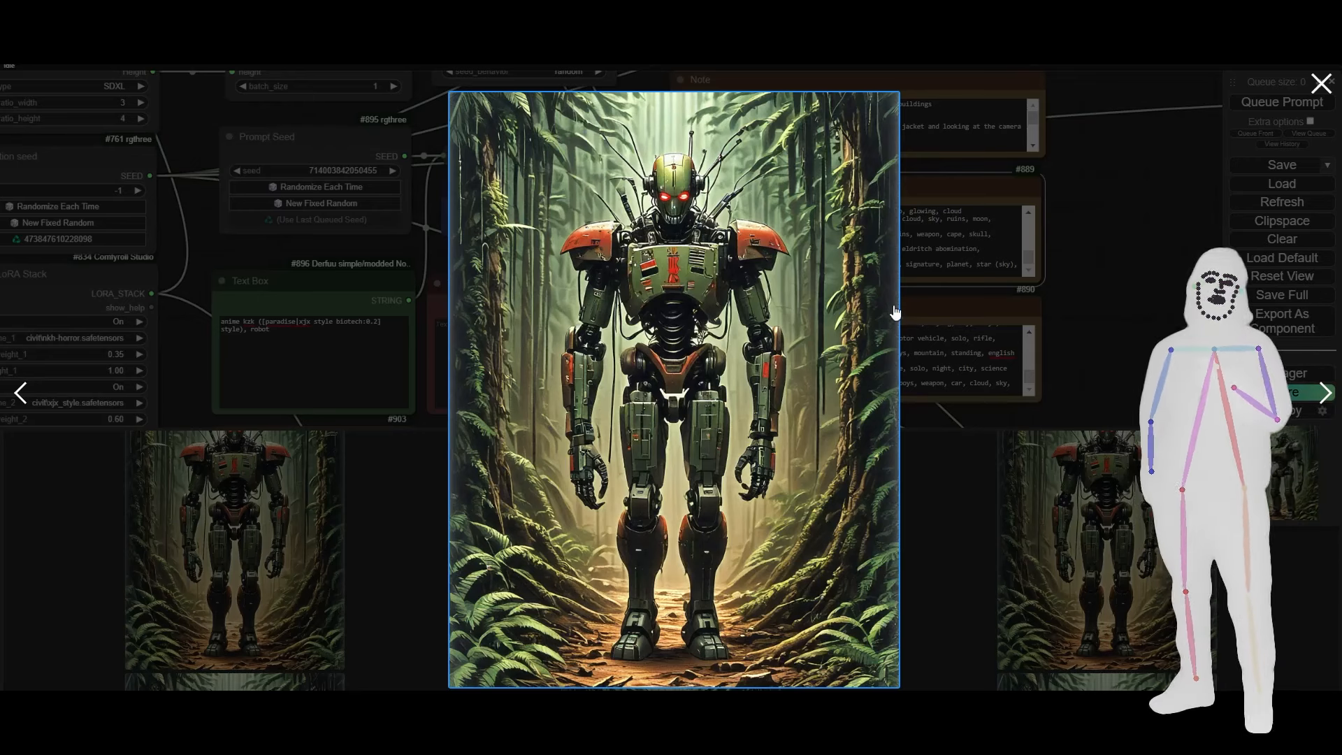
pyautogui.click(1069, 354)
pyautogui.scroll(-8, 1069, 348)
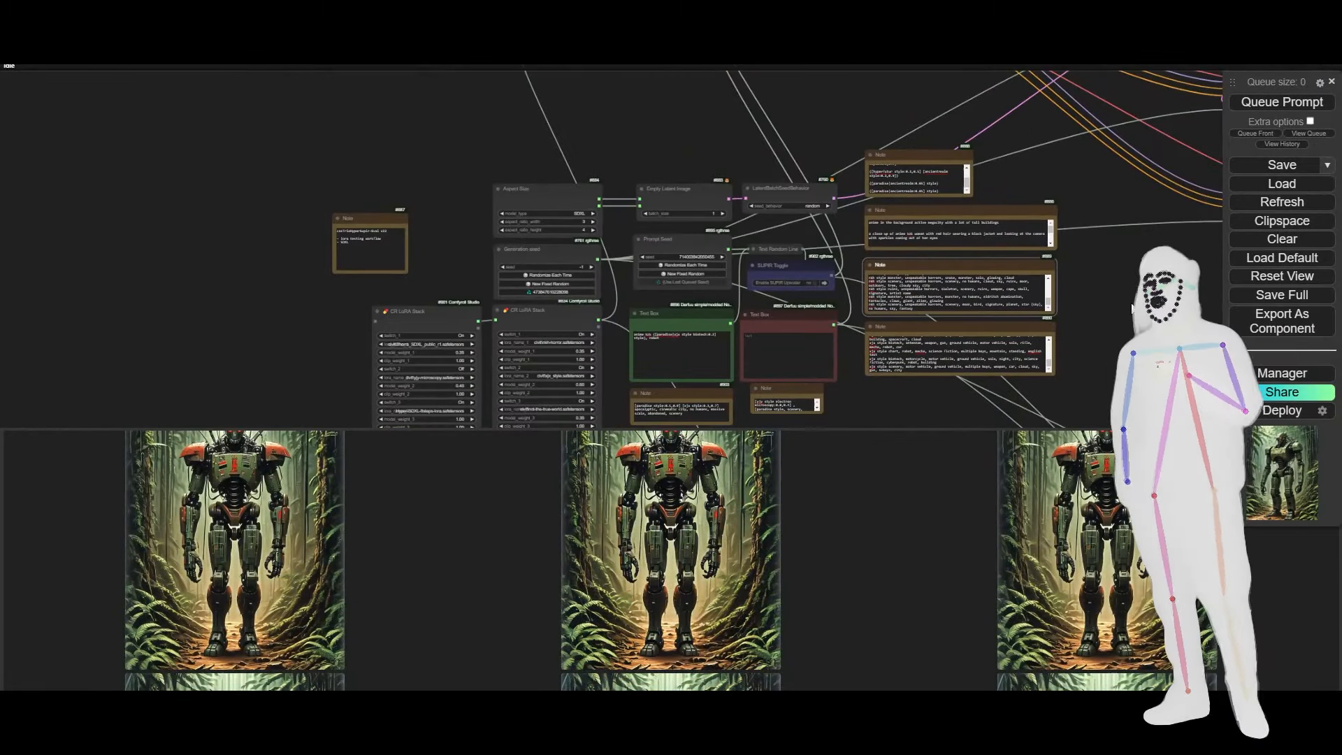
pyautogui.scroll(2, 1047, 275)
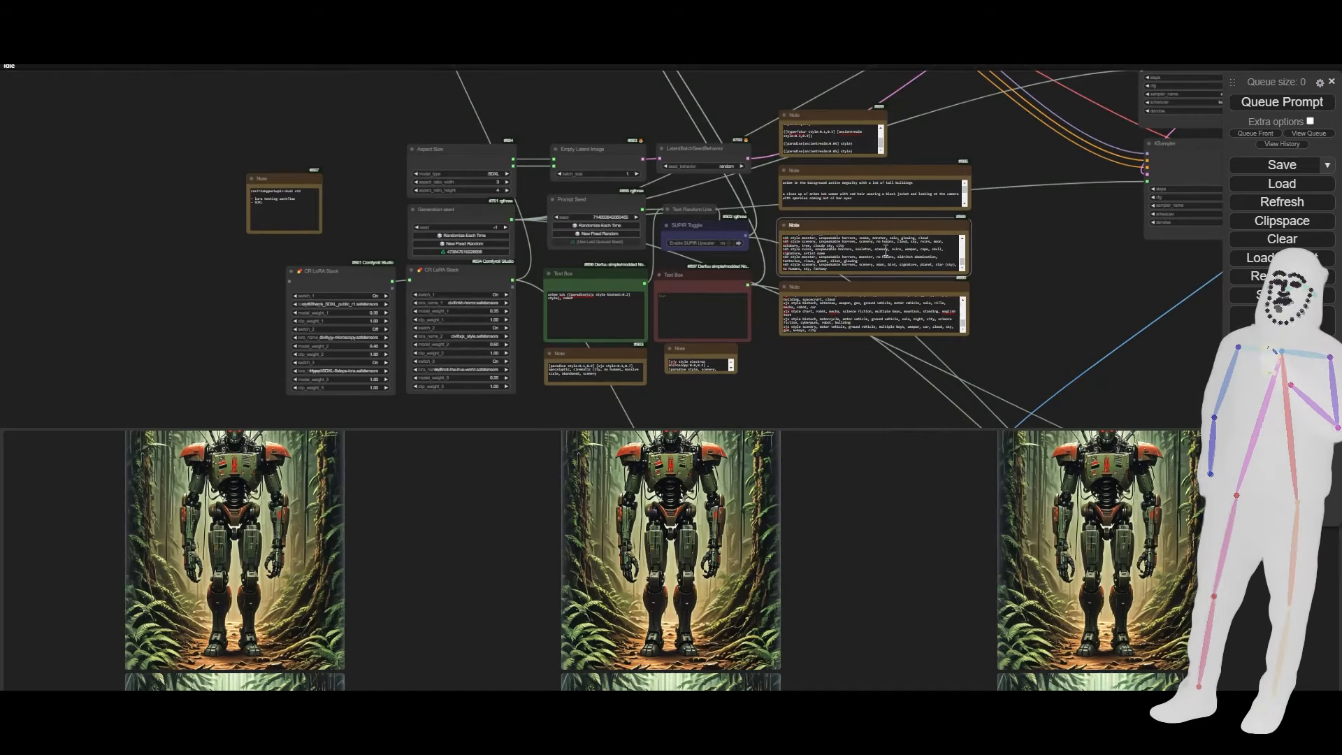
pyautogui.scroll(2, 282, 566)
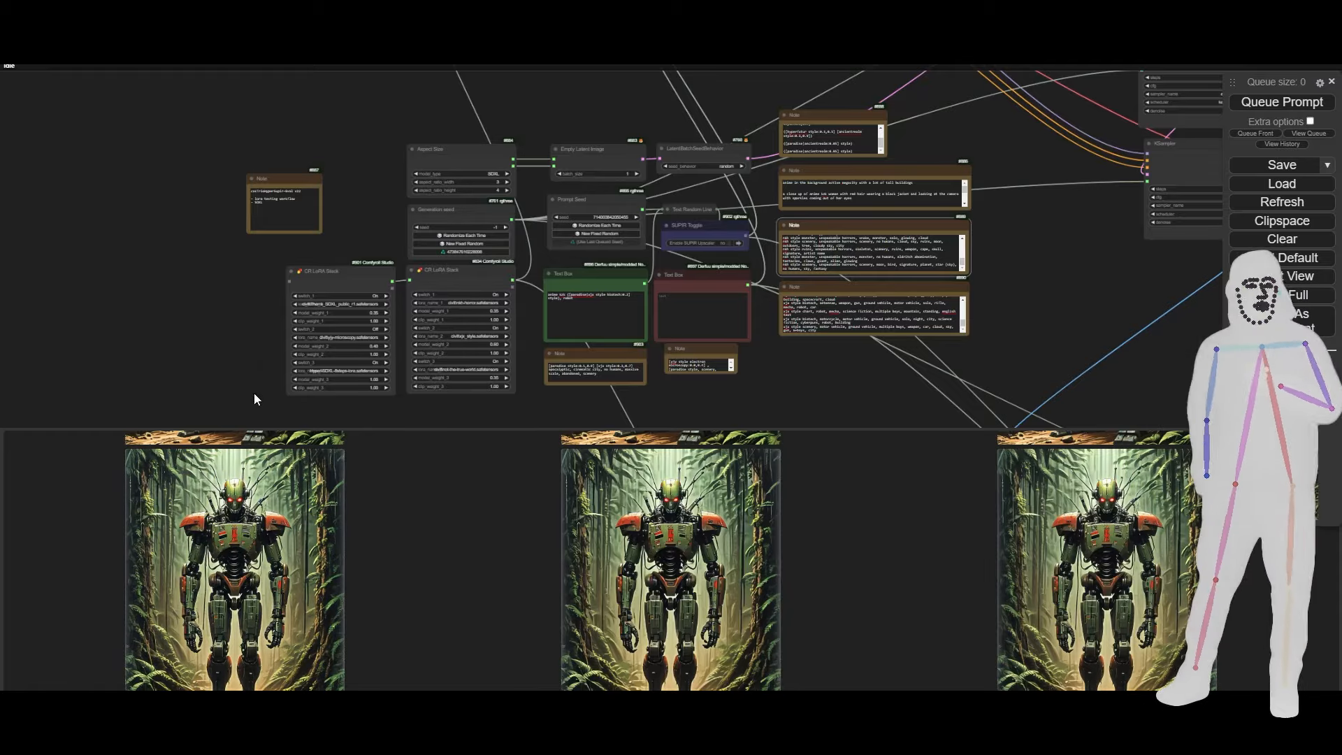
pyautogui.scroll(-7, 203, 331)
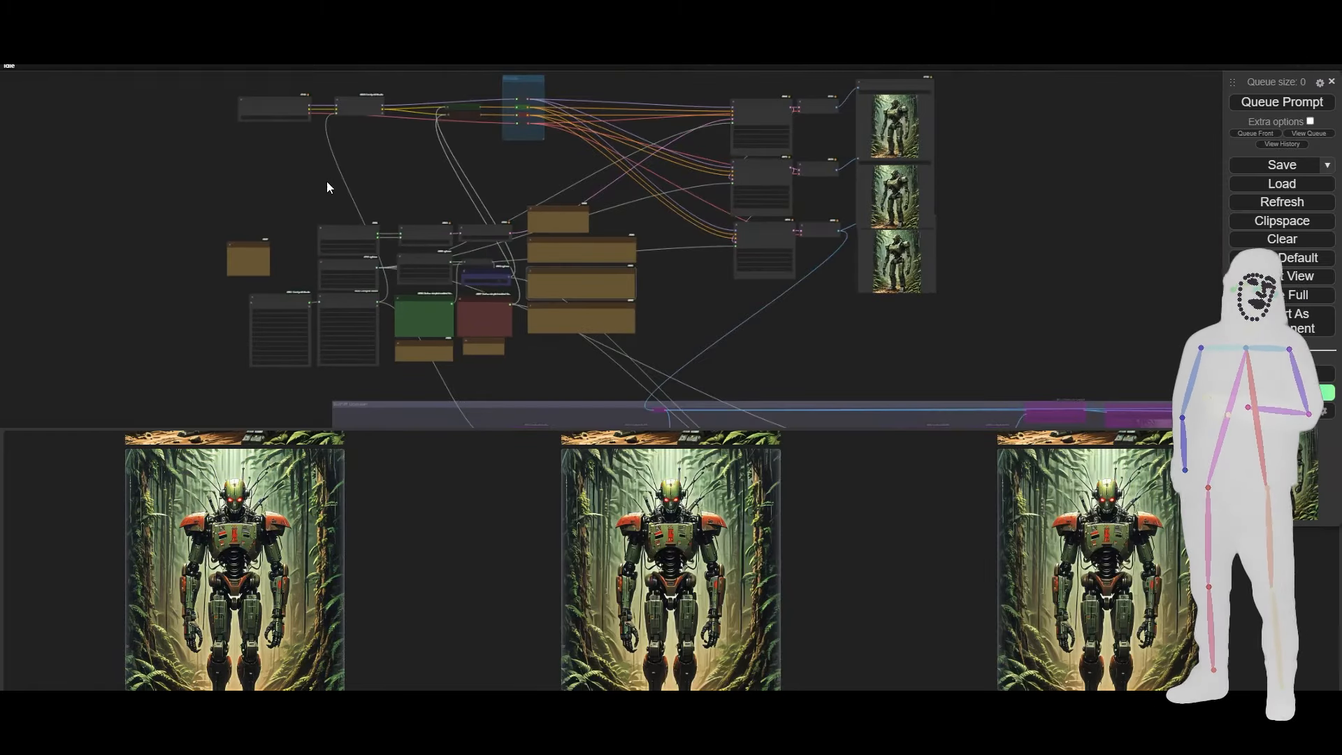
pyautogui.moveTo(472, 179); pyautogui.dragTo(429, 201)
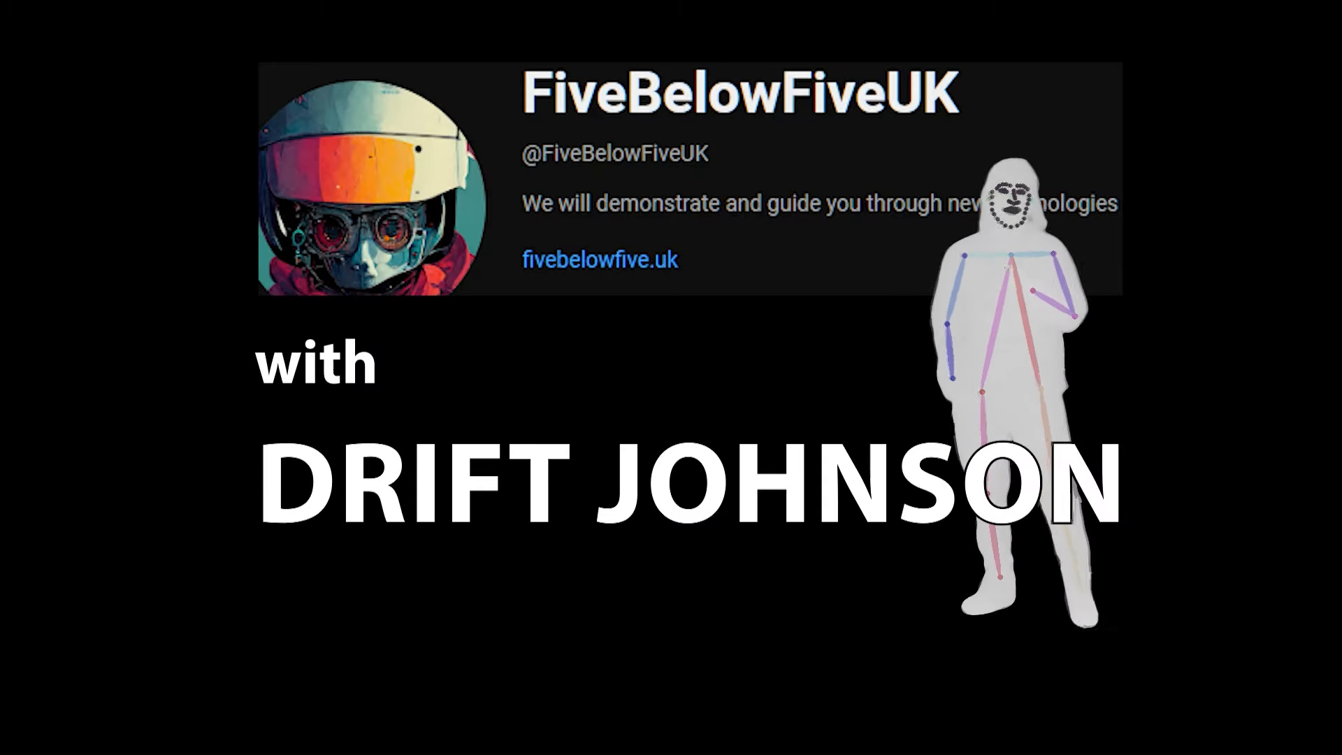